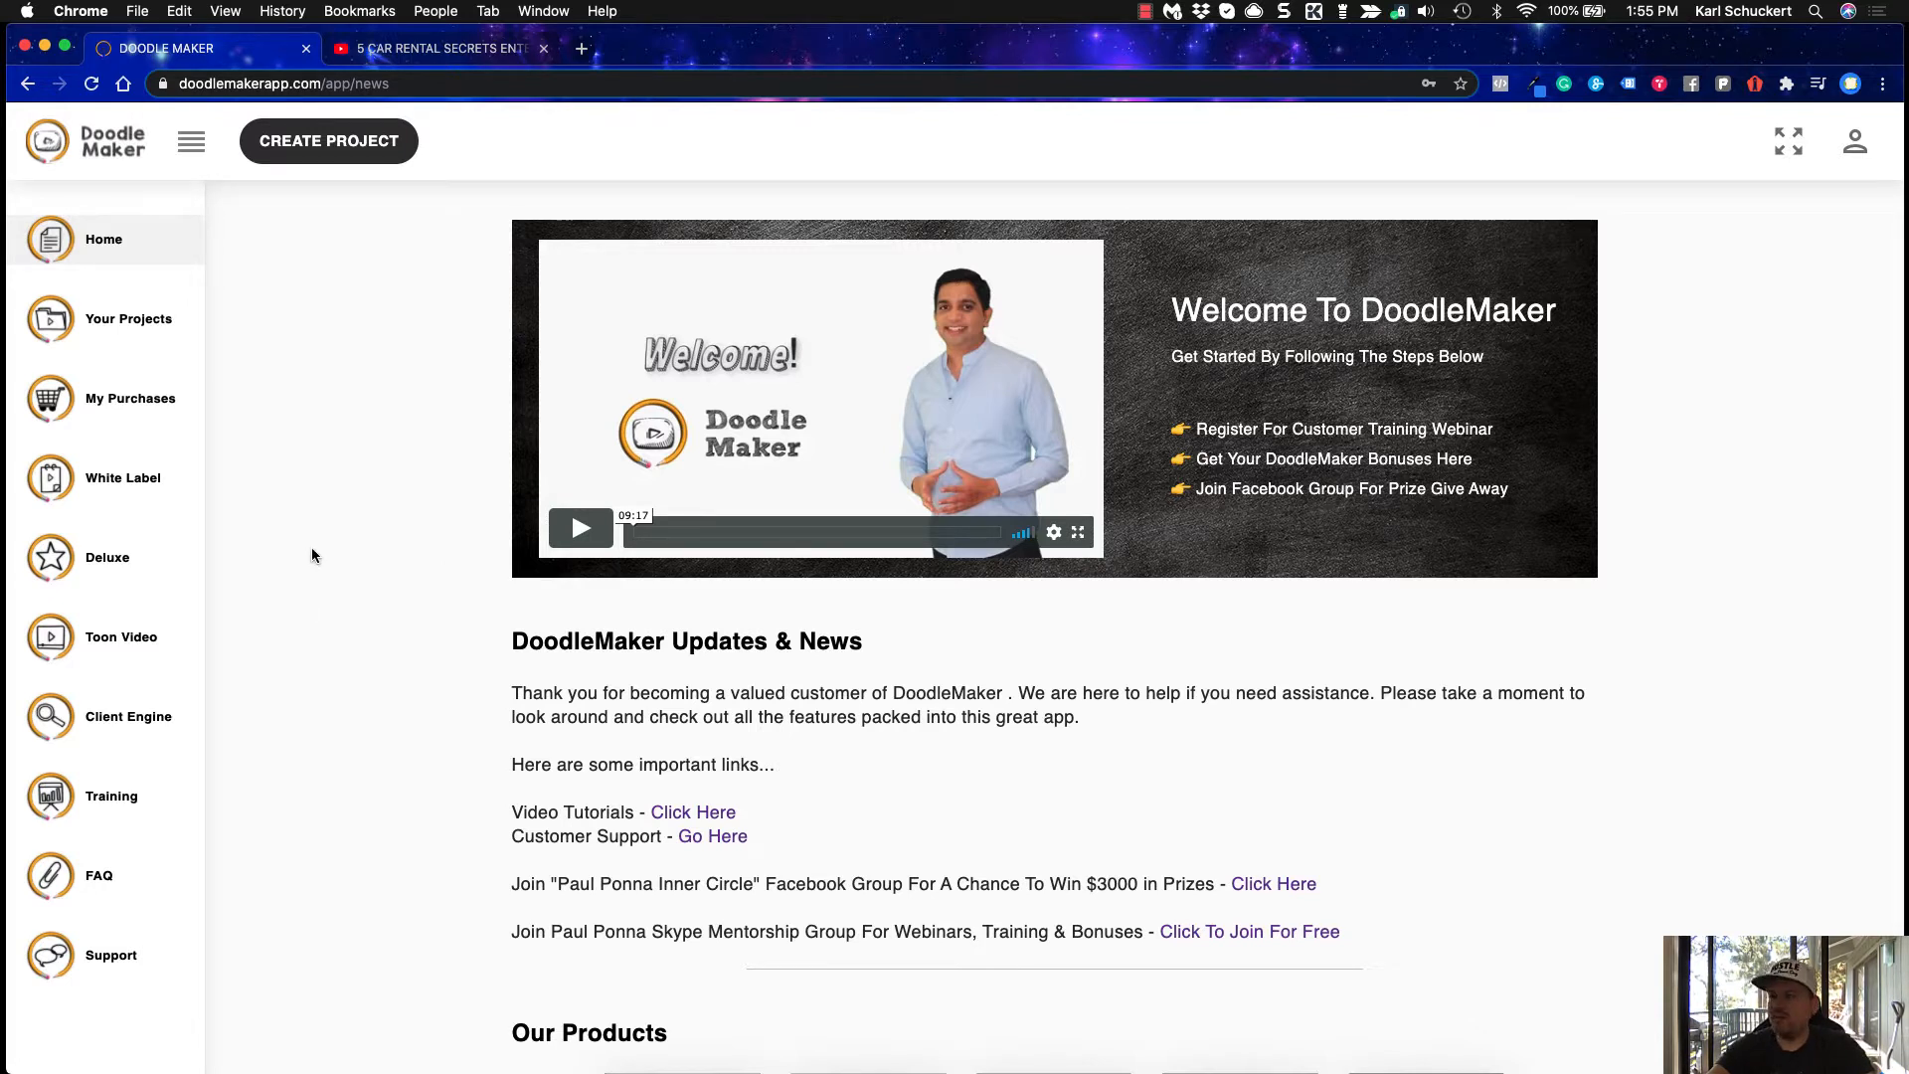
Look over the home page's updates, links and product offers, and open the White Label brand manager page
{"action": "scroll", "coordinate": [319, 438], "scroll_direction": "down", "scroll_amount": 2}
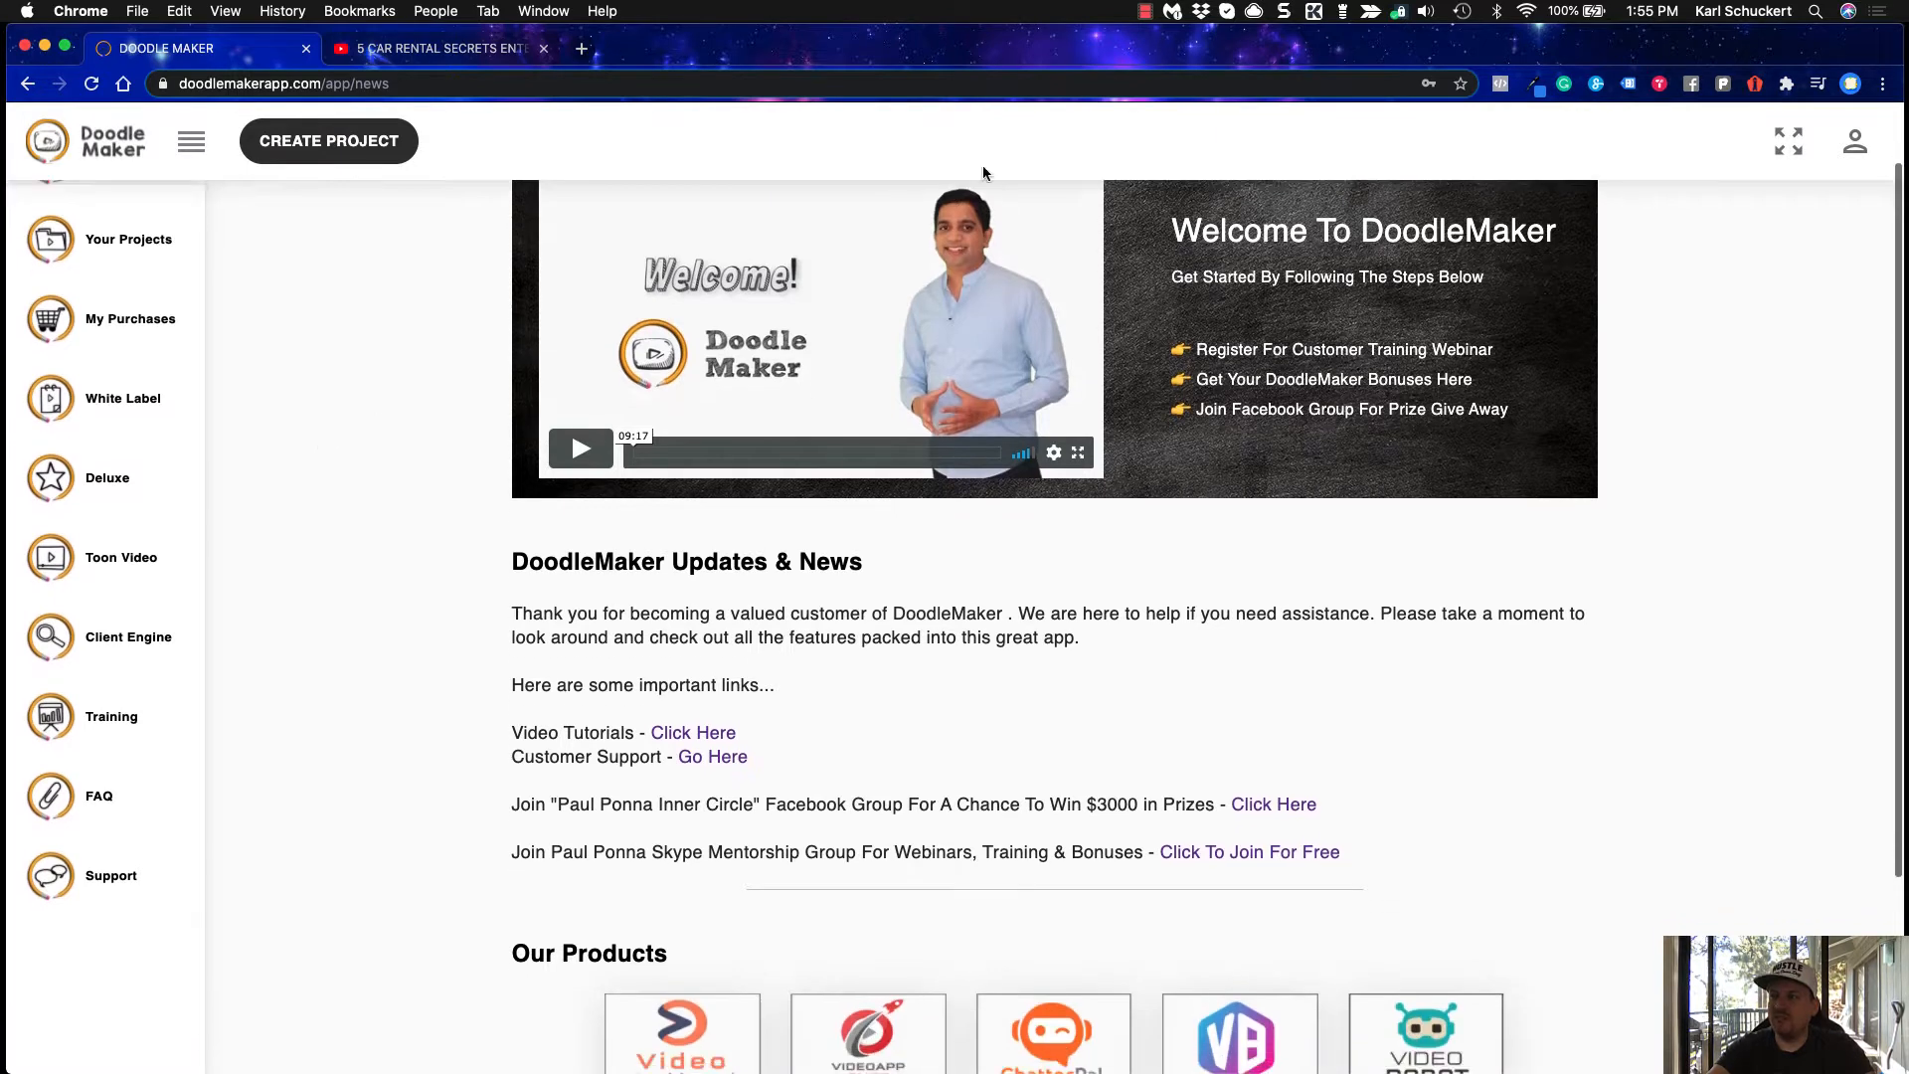
{"action": "scroll", "coordinate": [367, 492], "scroll_direction": "up", "scroll_amount": 2}
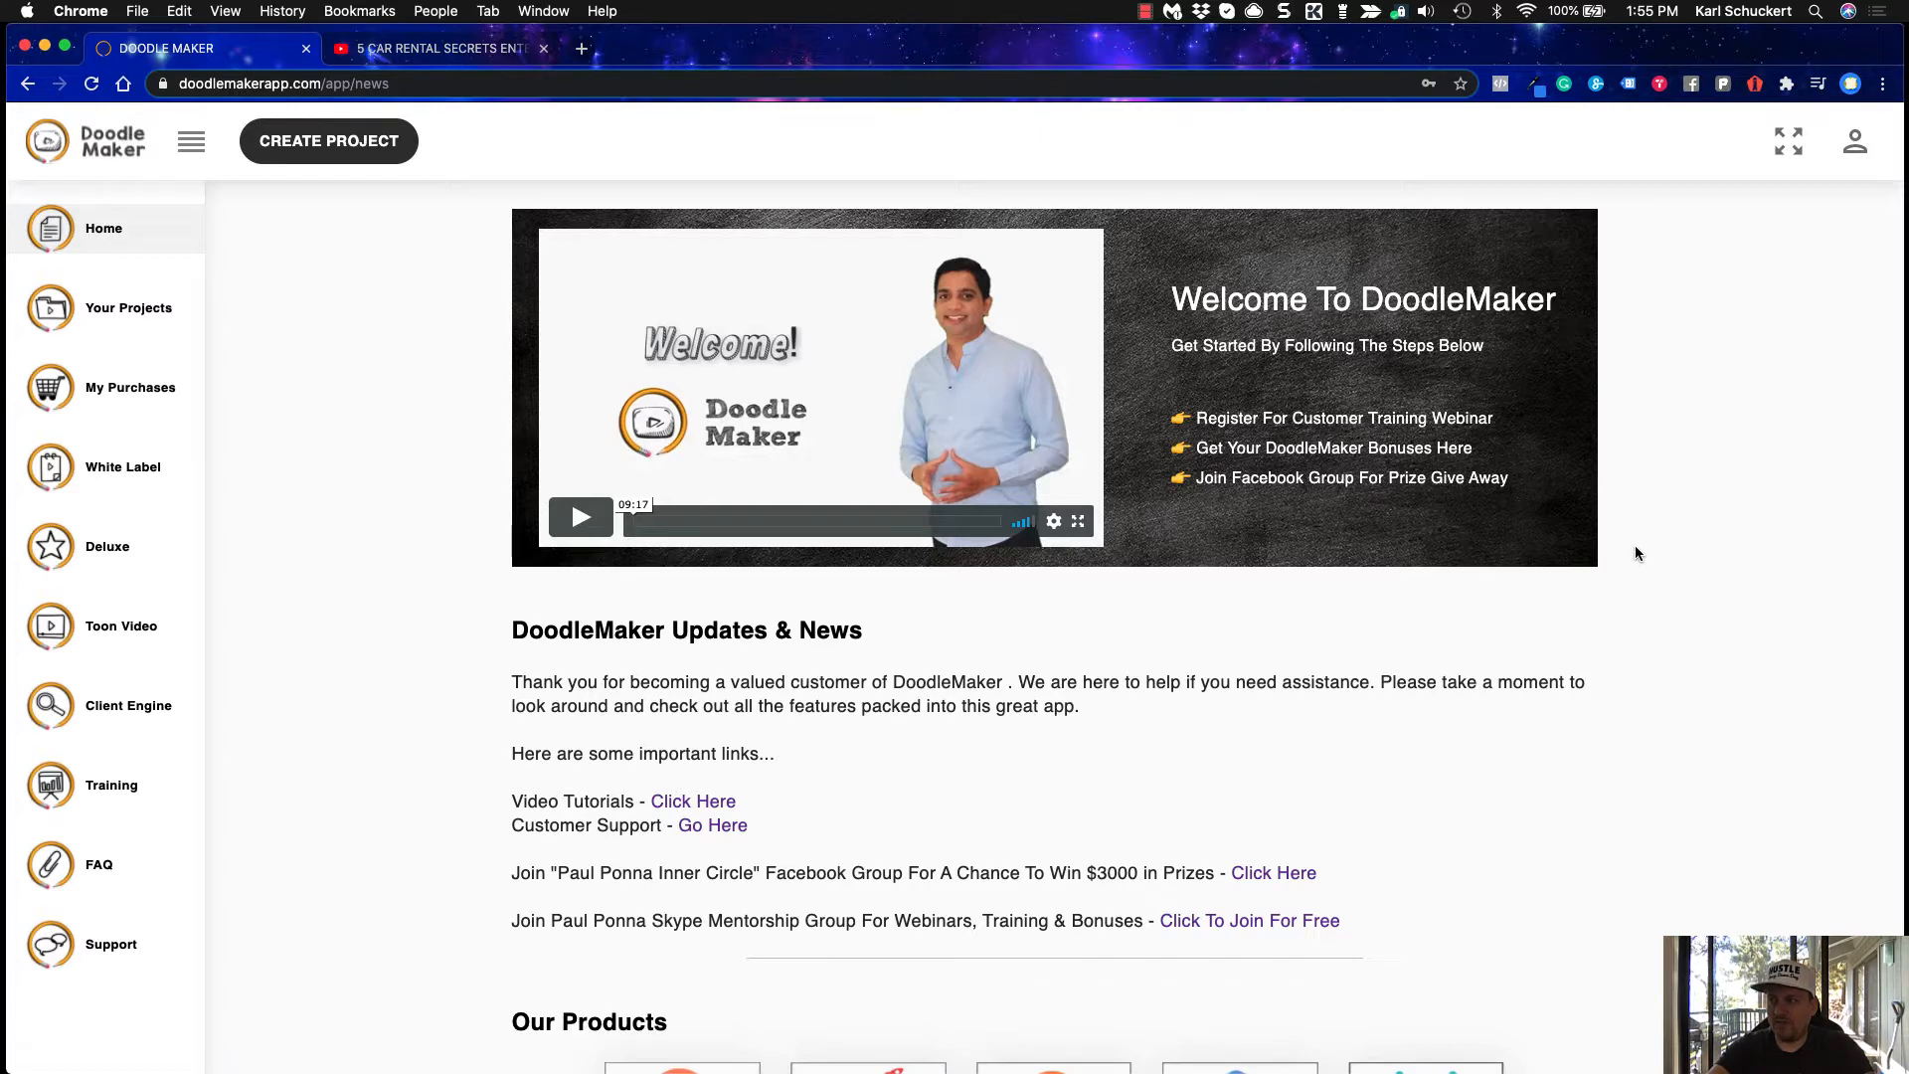
{"action": "scroll", "coordinate": [1671, 528], "scroll_direction": "down", "scroll_amount": 2}
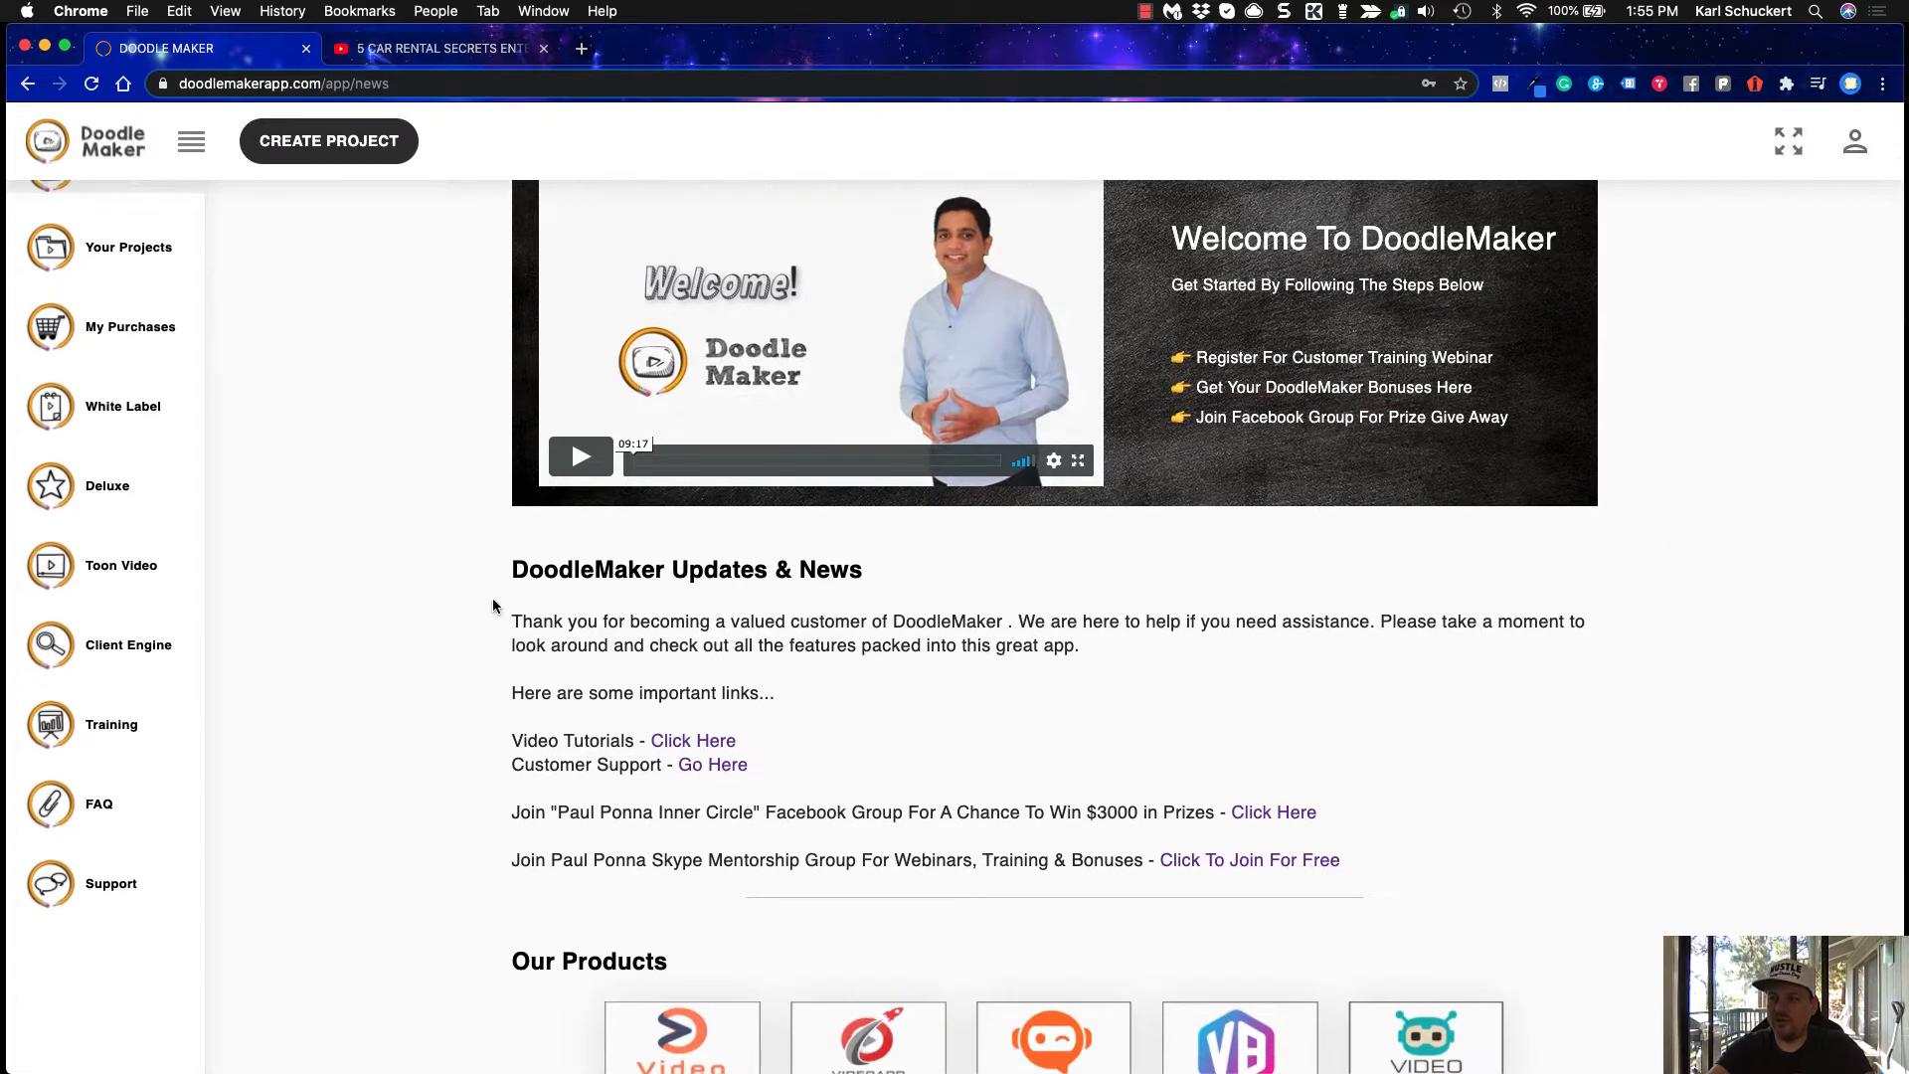
{"action": "scroll", "coordinate": [354, 542], "scroll_direction": "down", "scroll_amount": 4}
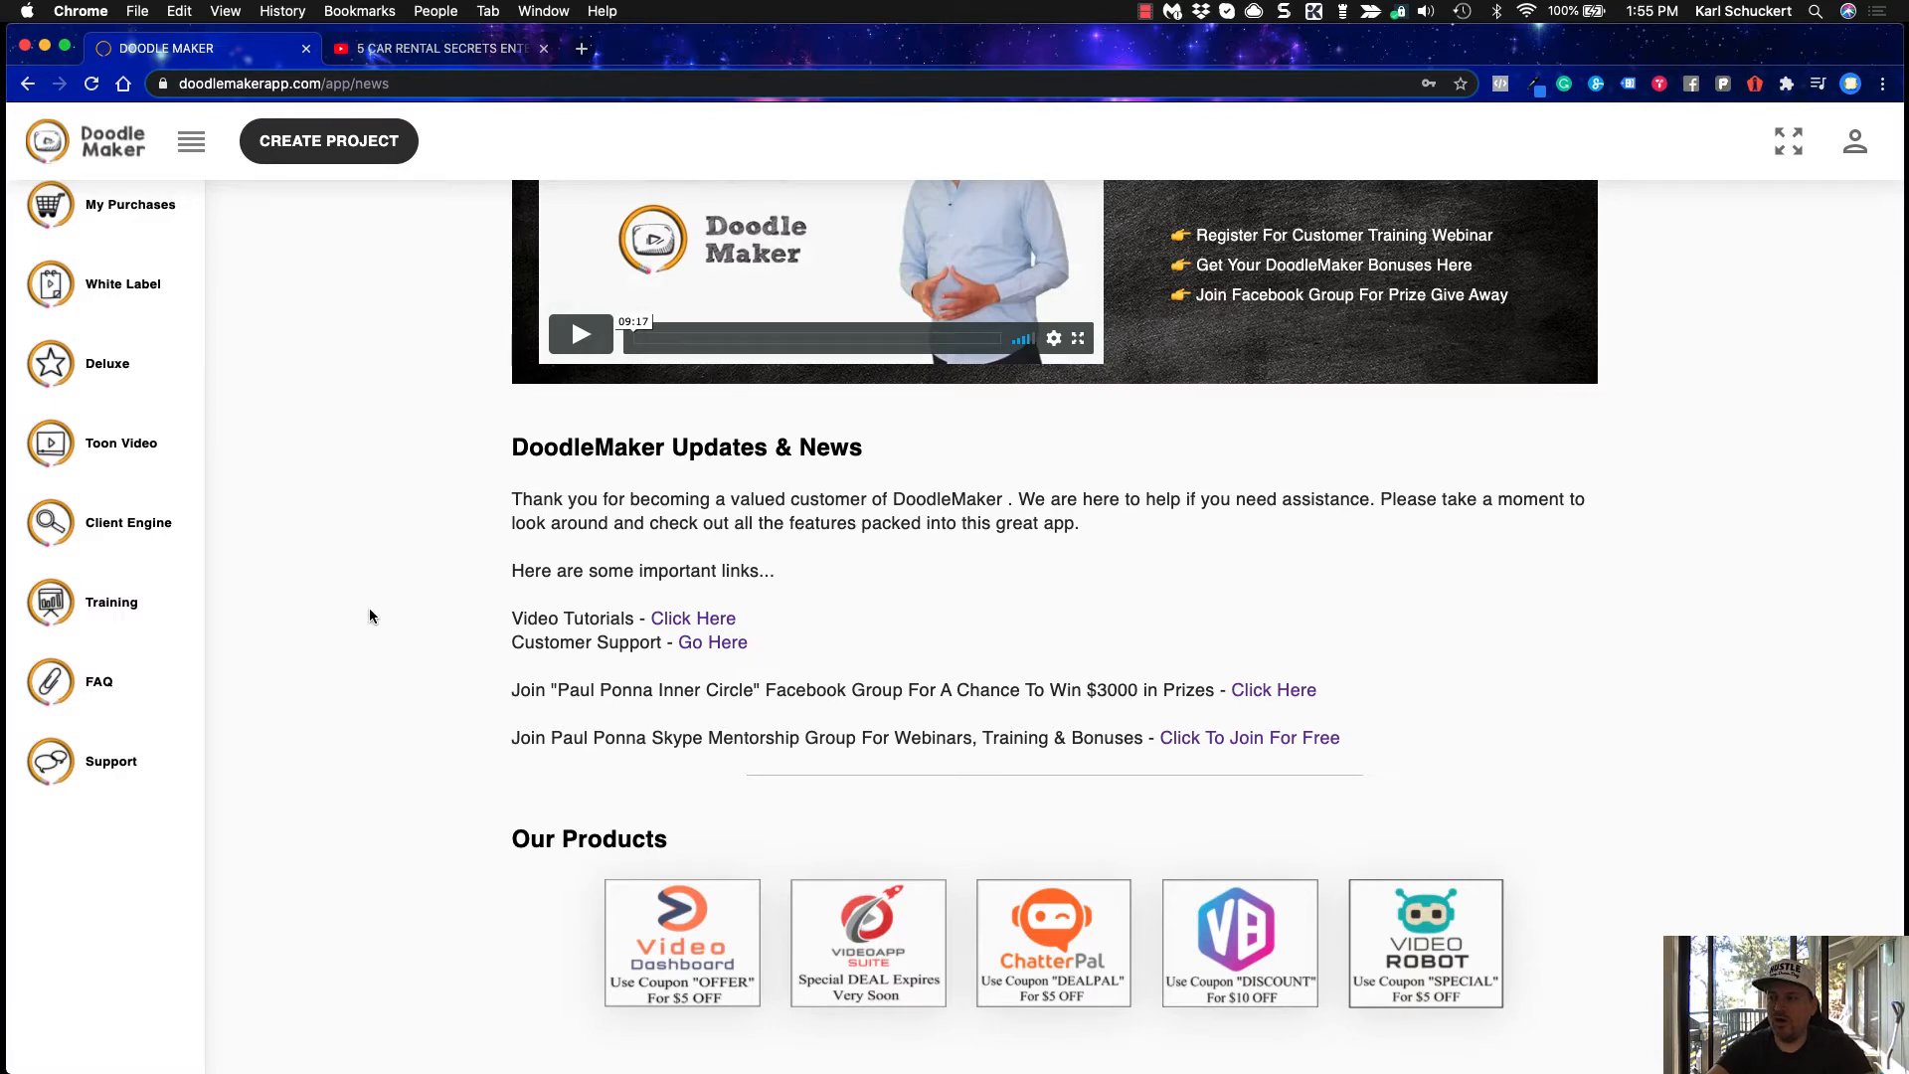
{"action": "scroll", "coordinate": [369, 611], "scroll_direction": "up", "scroll_amount": 3}
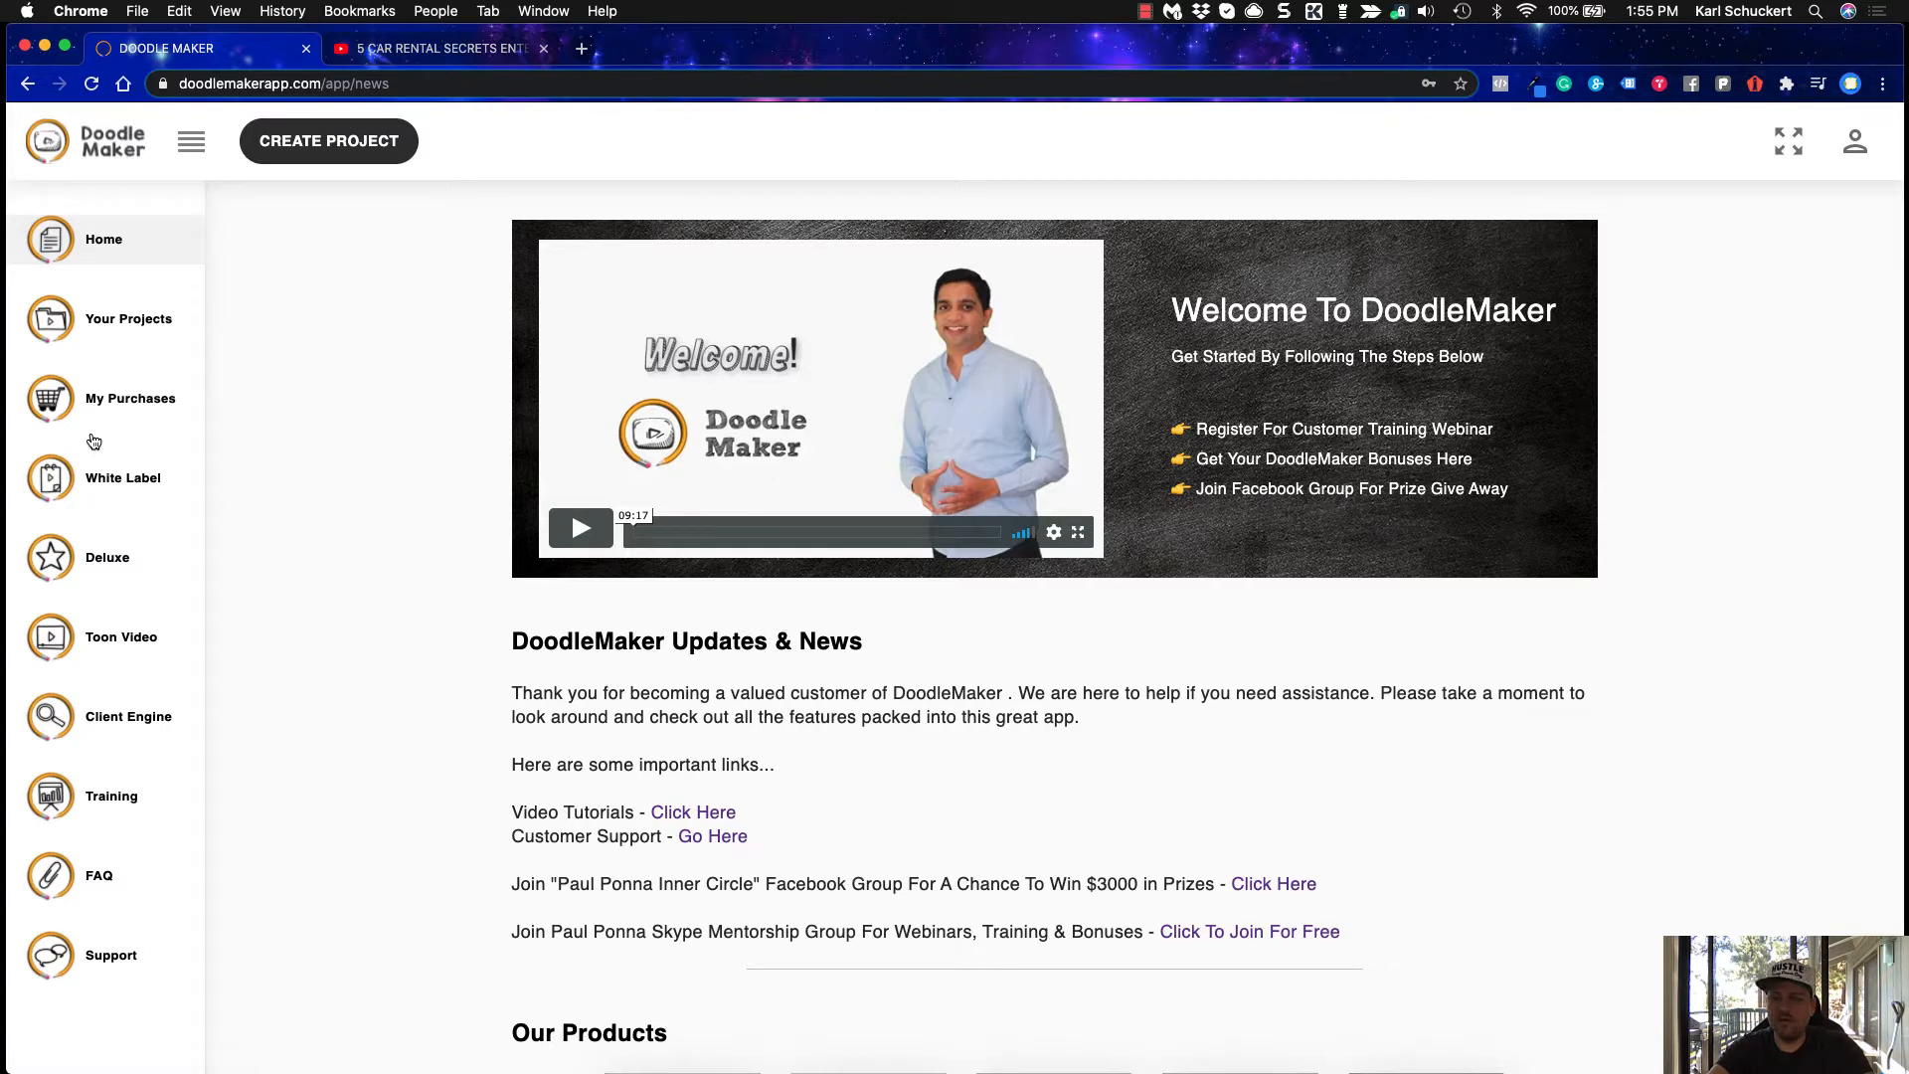
{"action": "left_click", "coordinate": [110, 485]}
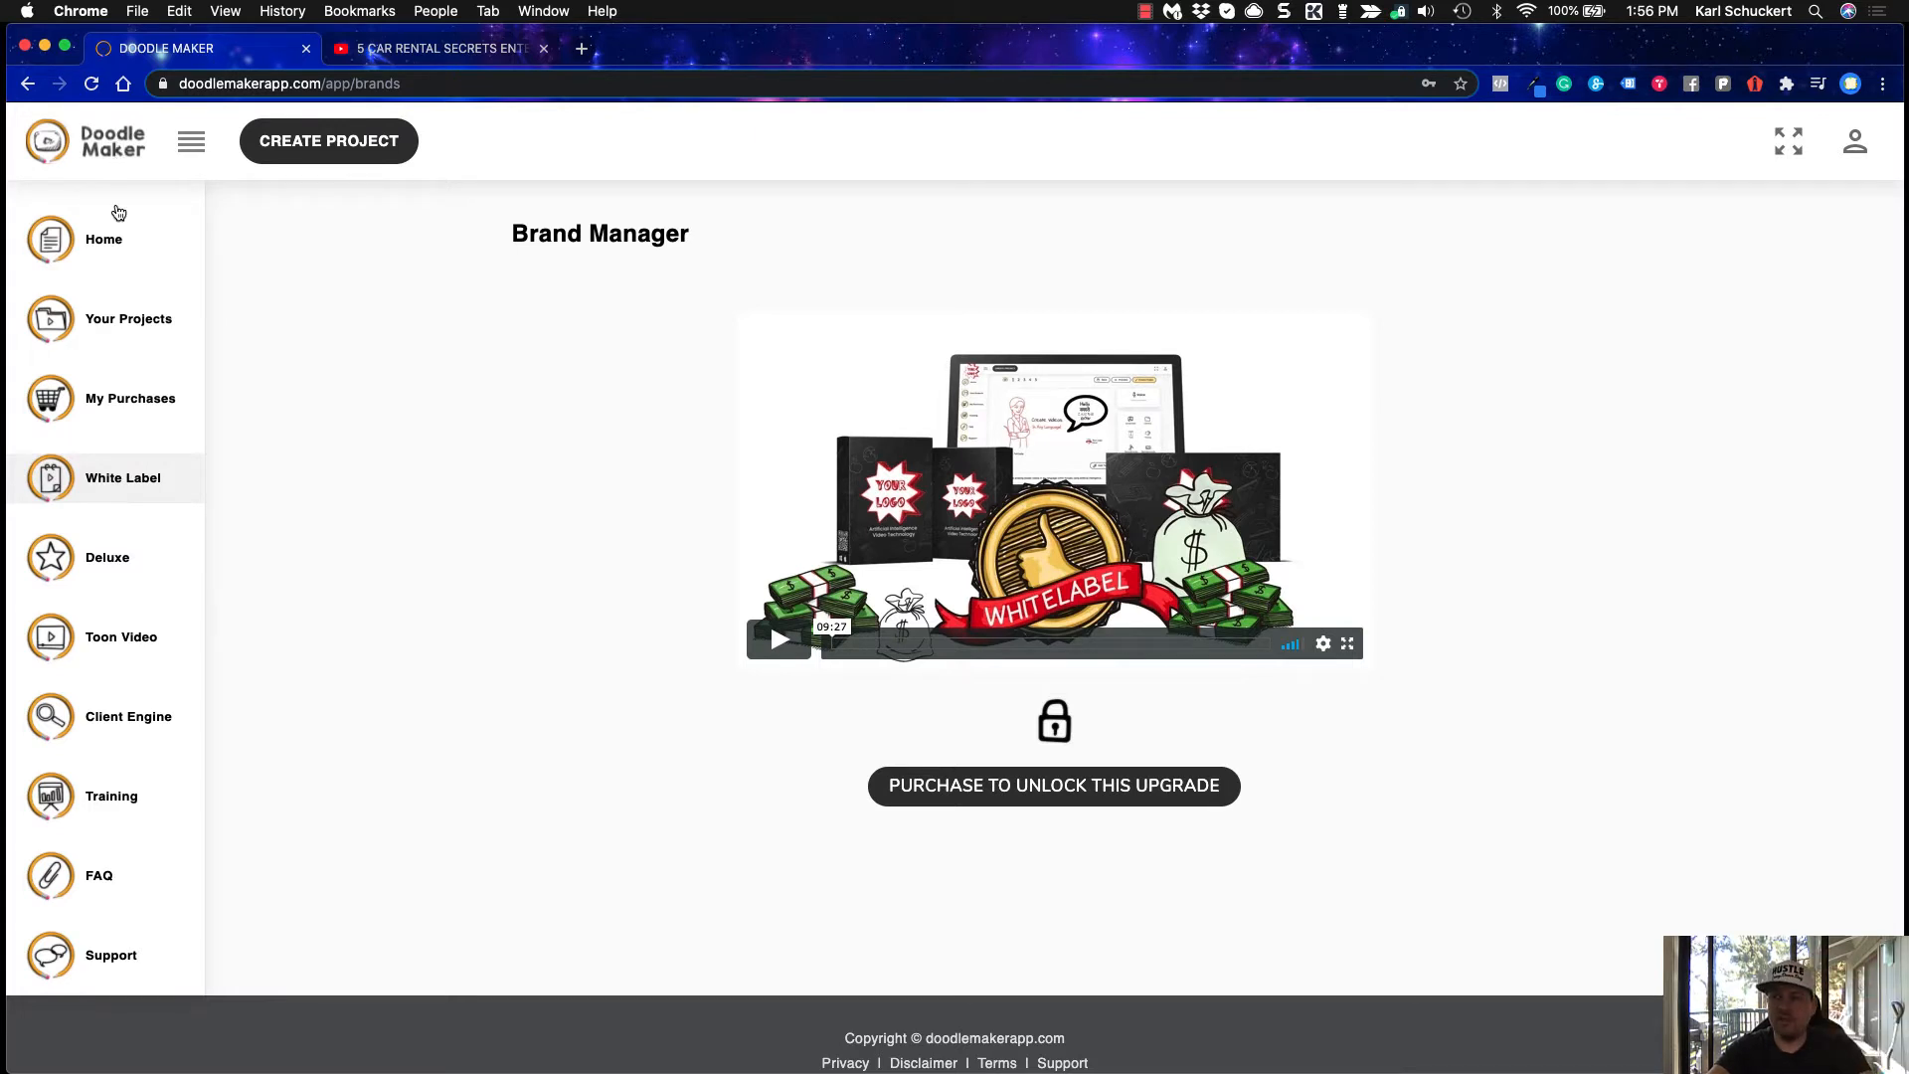
Open the Deluxe members portal and review its included features, video tutorials and downloadable music, character and script assets
{"action": "left_click", "coordinate": [96, 560]}
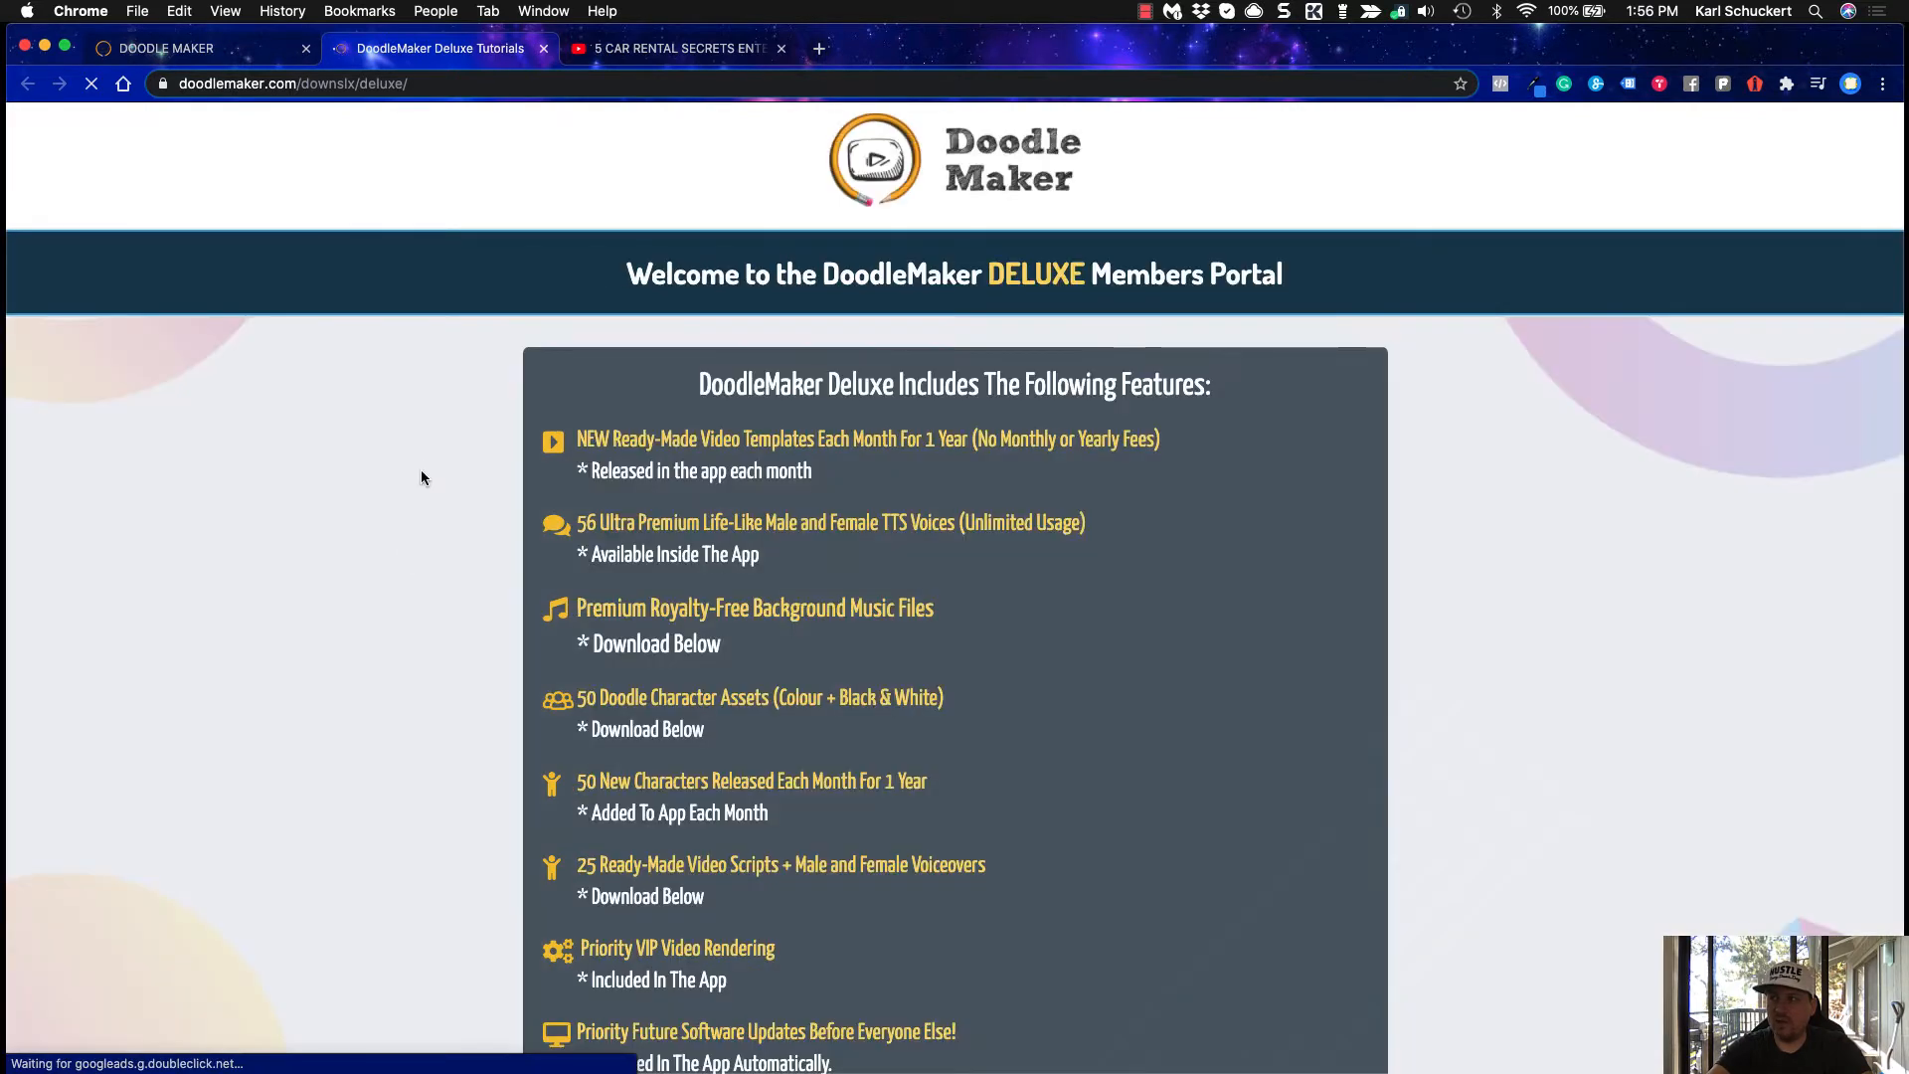
{"action": "scroll", "coordinate": [445, 518], "scroll_direction": "down", "scroll_amount": 3}
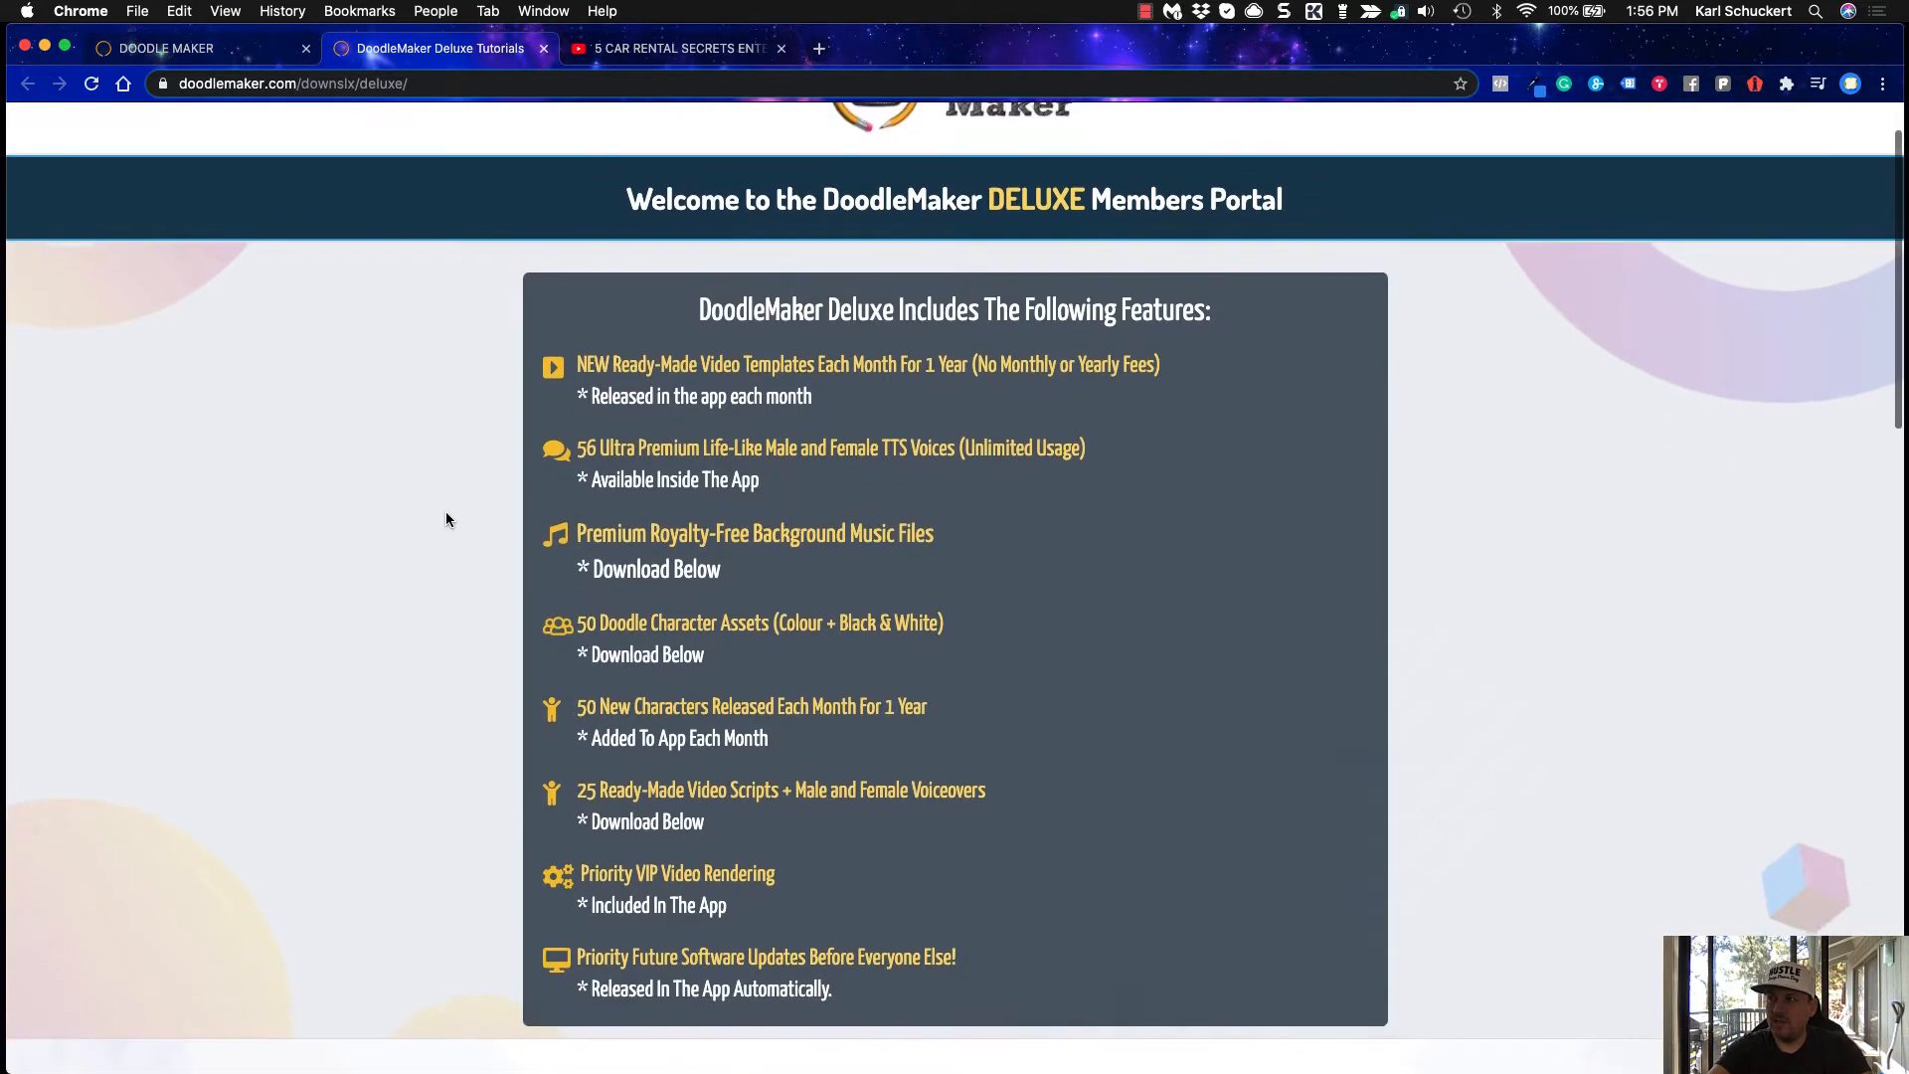
{"action": "scroll", "coordinate": [445, 518], "scroll_direction": "down", "scroll_amount": 6}
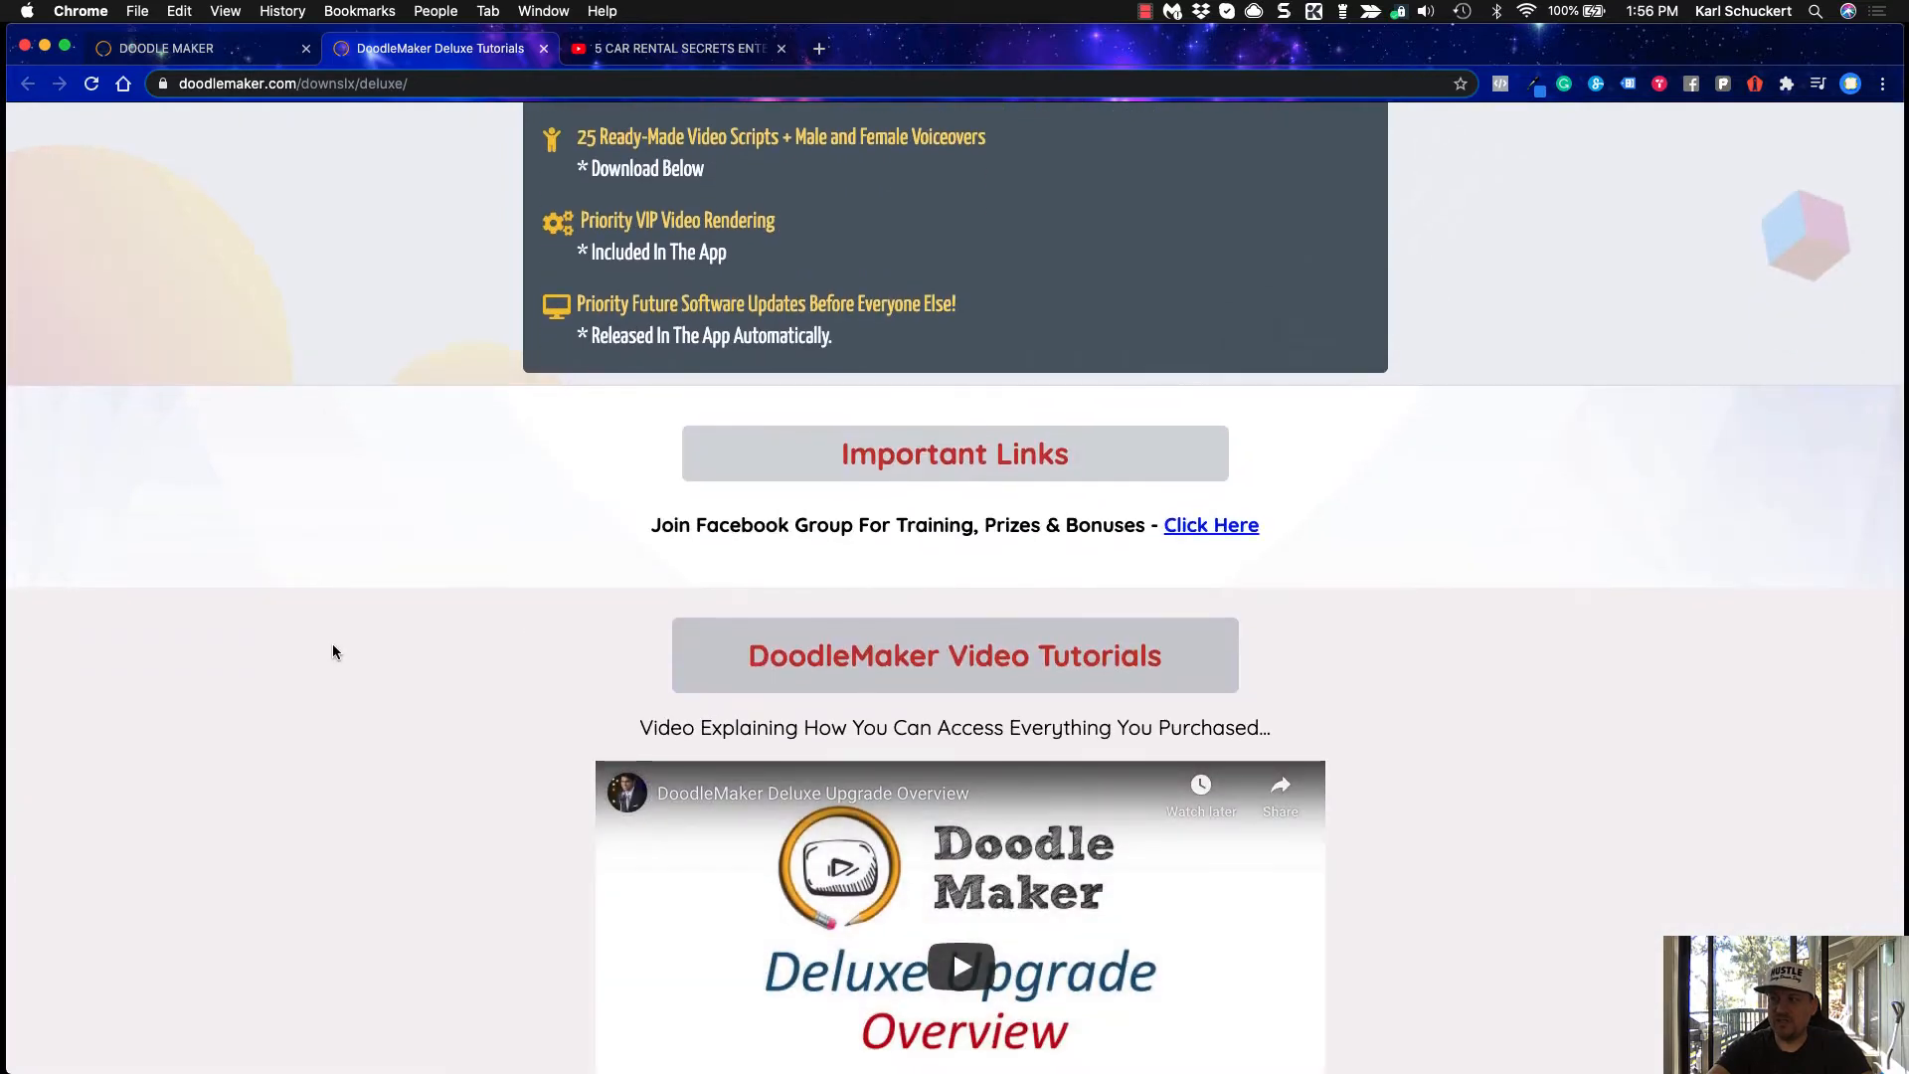
{"action": "scroll", "coordinate": [332, 647], "scroll_direction": "down", "scroll_amount": 5}
{"action": "scroll", "coordinate": [332, 651], "scroll_direction": "down", "scroll_amount": 10}
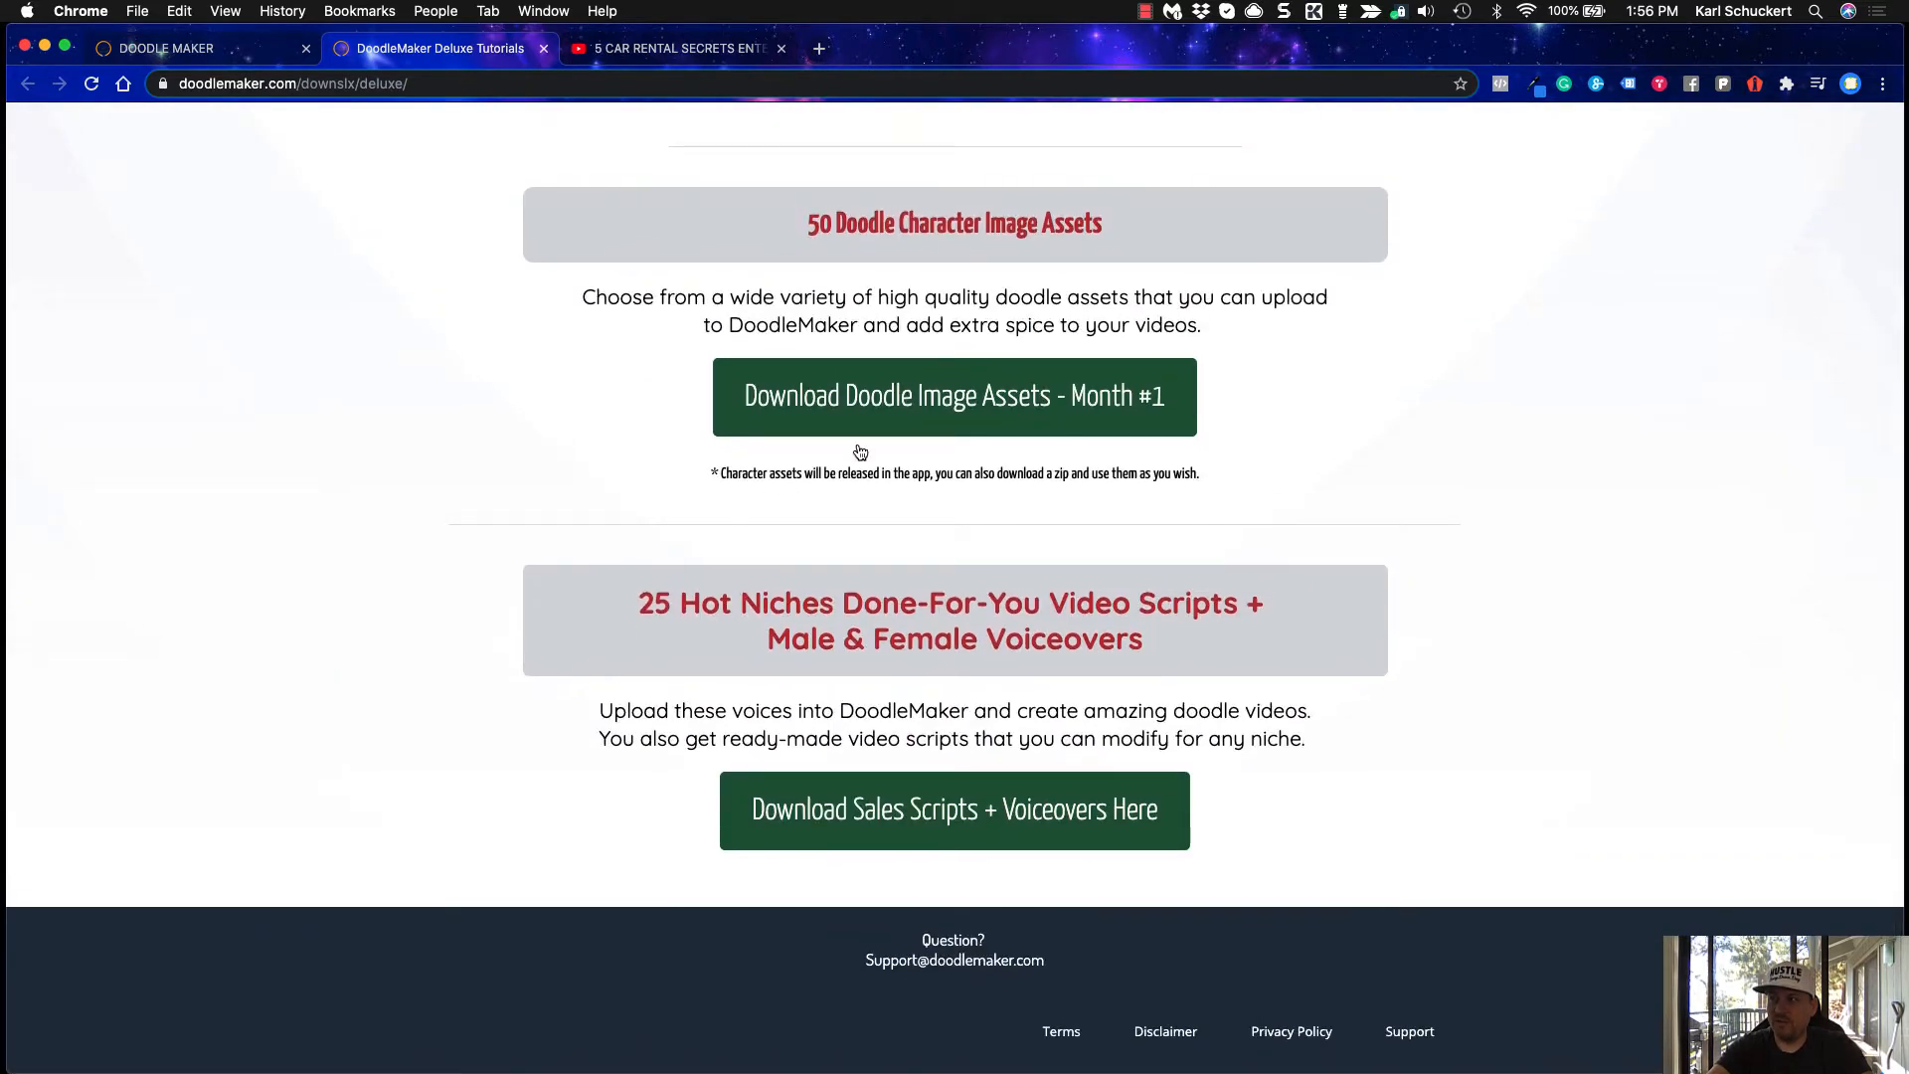
{"action": "scroll", "coordinate": [361, 343], "scroll_direction": "up", "scroll_amount": 8}
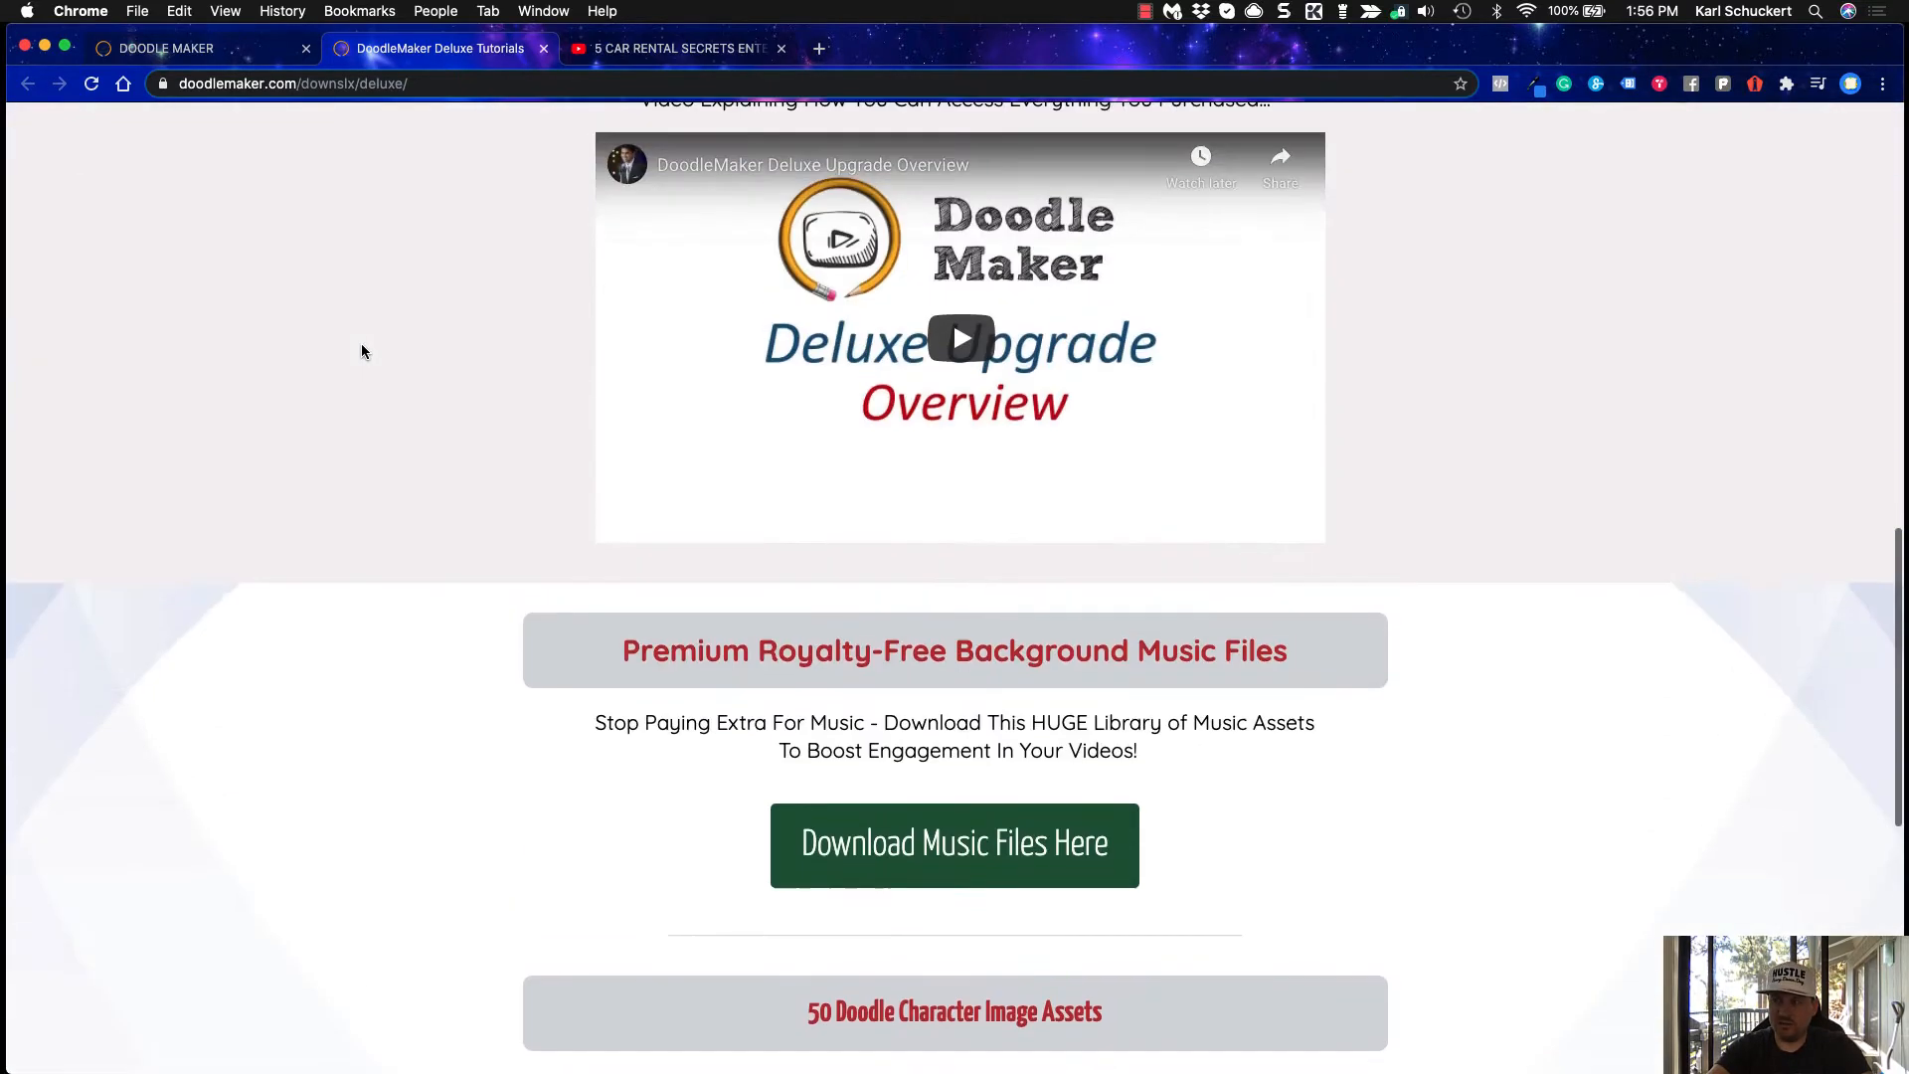
{"action": "scroll", "coordinate": [361, 344], "scroll_direction": "up", "scroll_amount": 11}
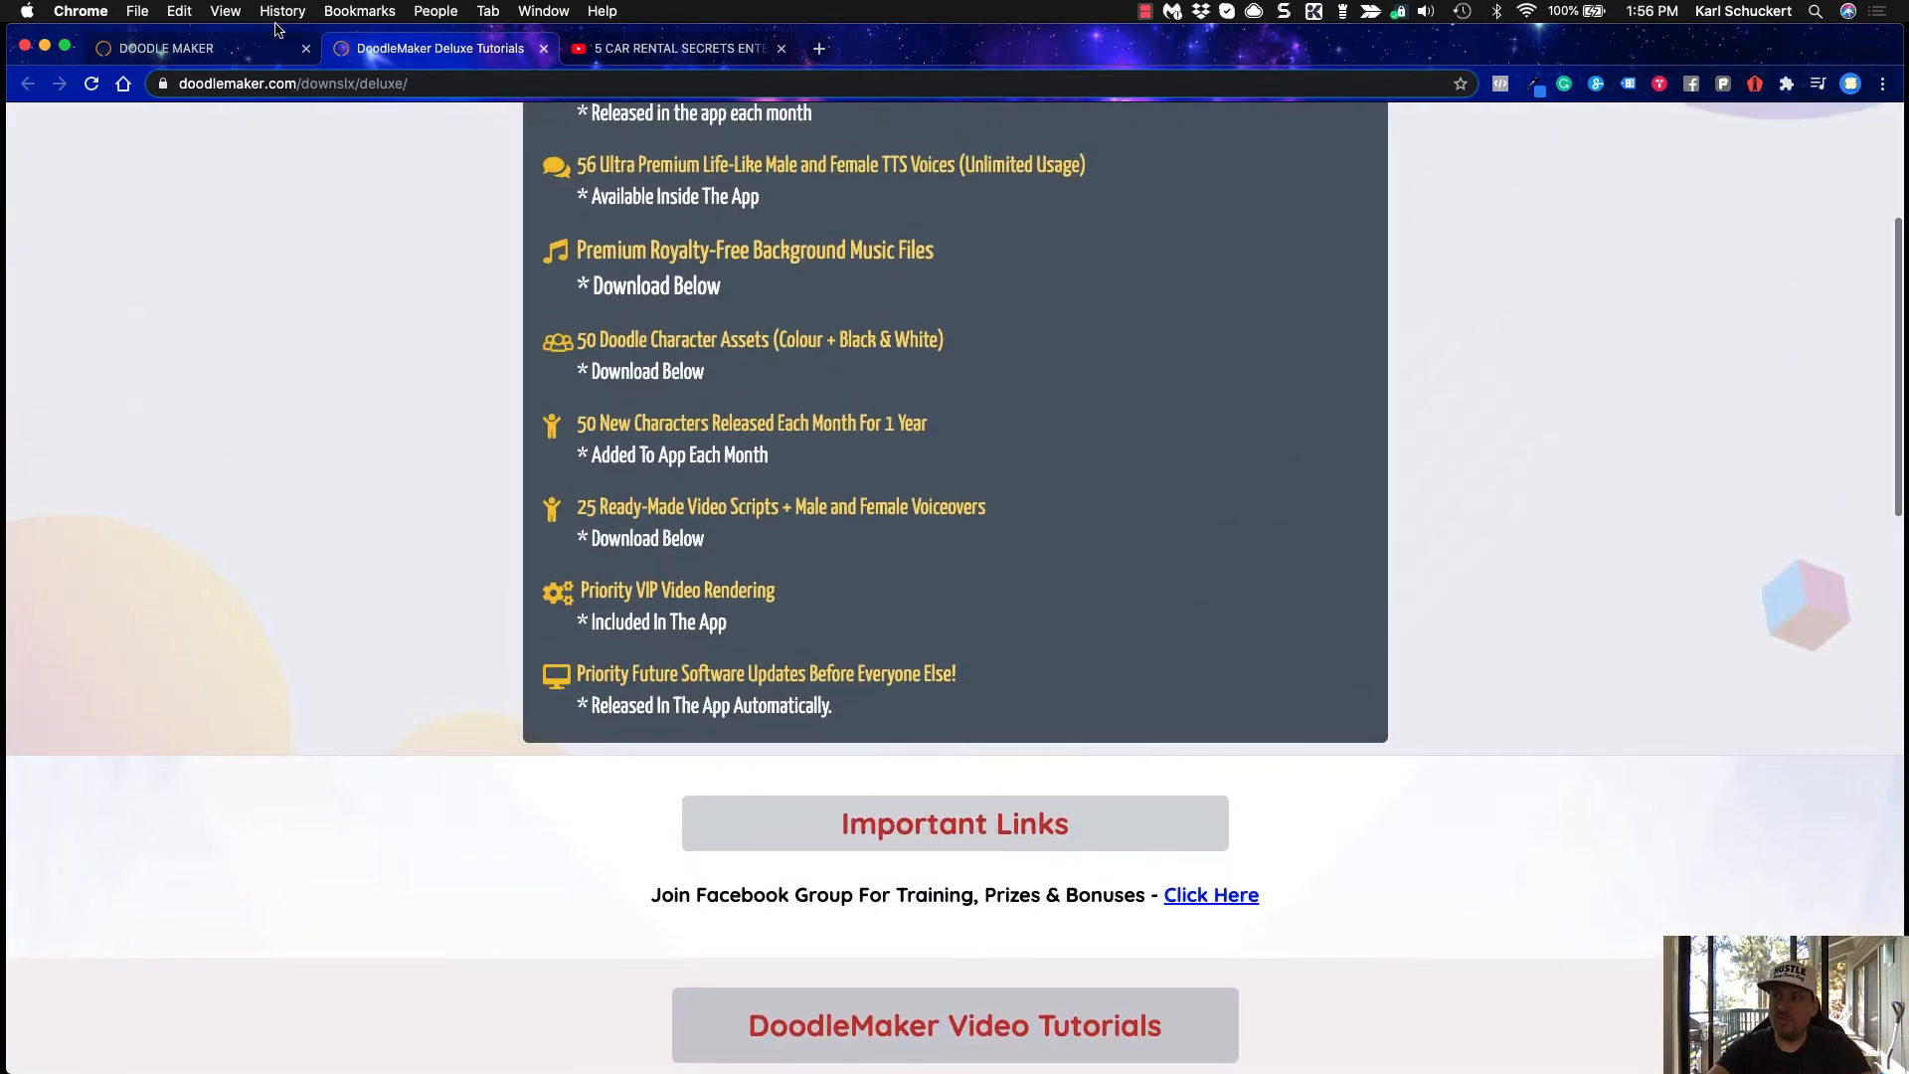
Return to the main DoodleMaker app page and view the Toon Video and Client Engine upgrade pages
{"action": "left_click", "coordinate": [214, 52]}
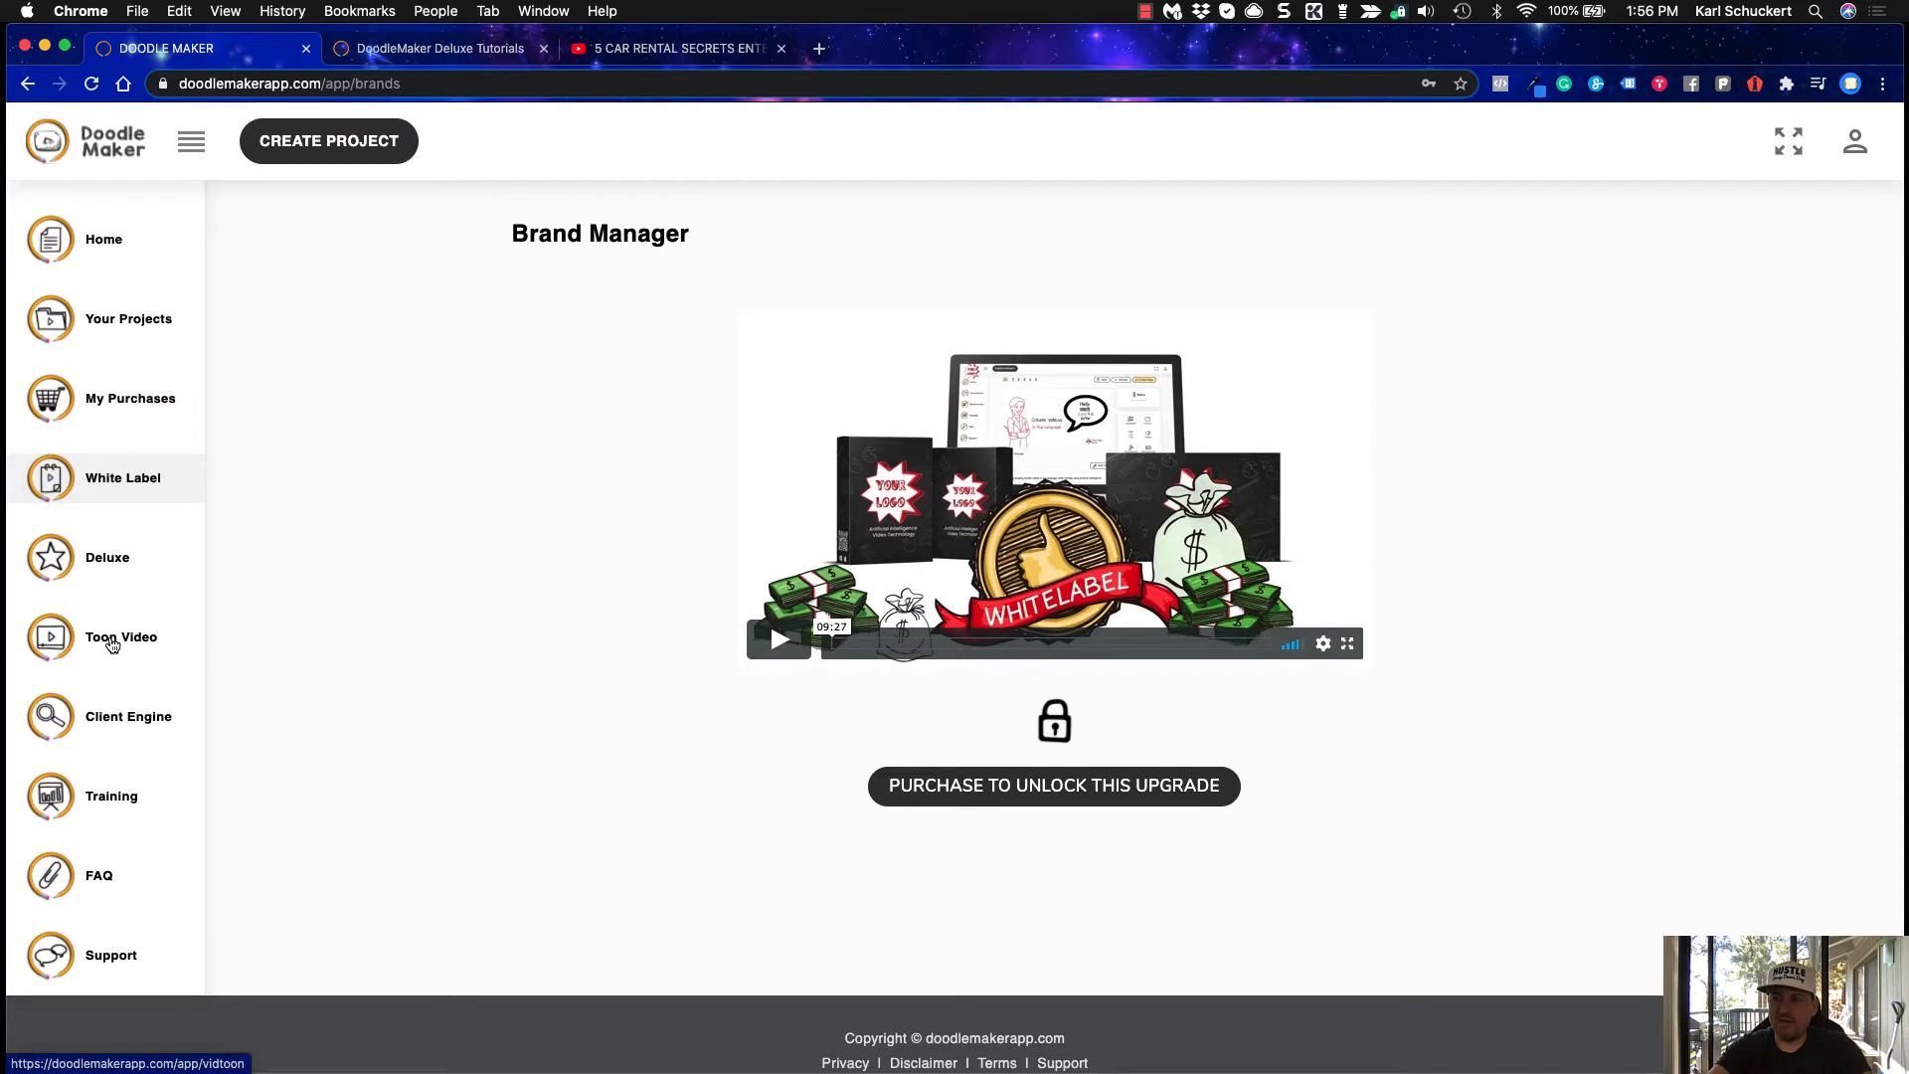
{"action": "left_click", "coordinate": [113, 644]}
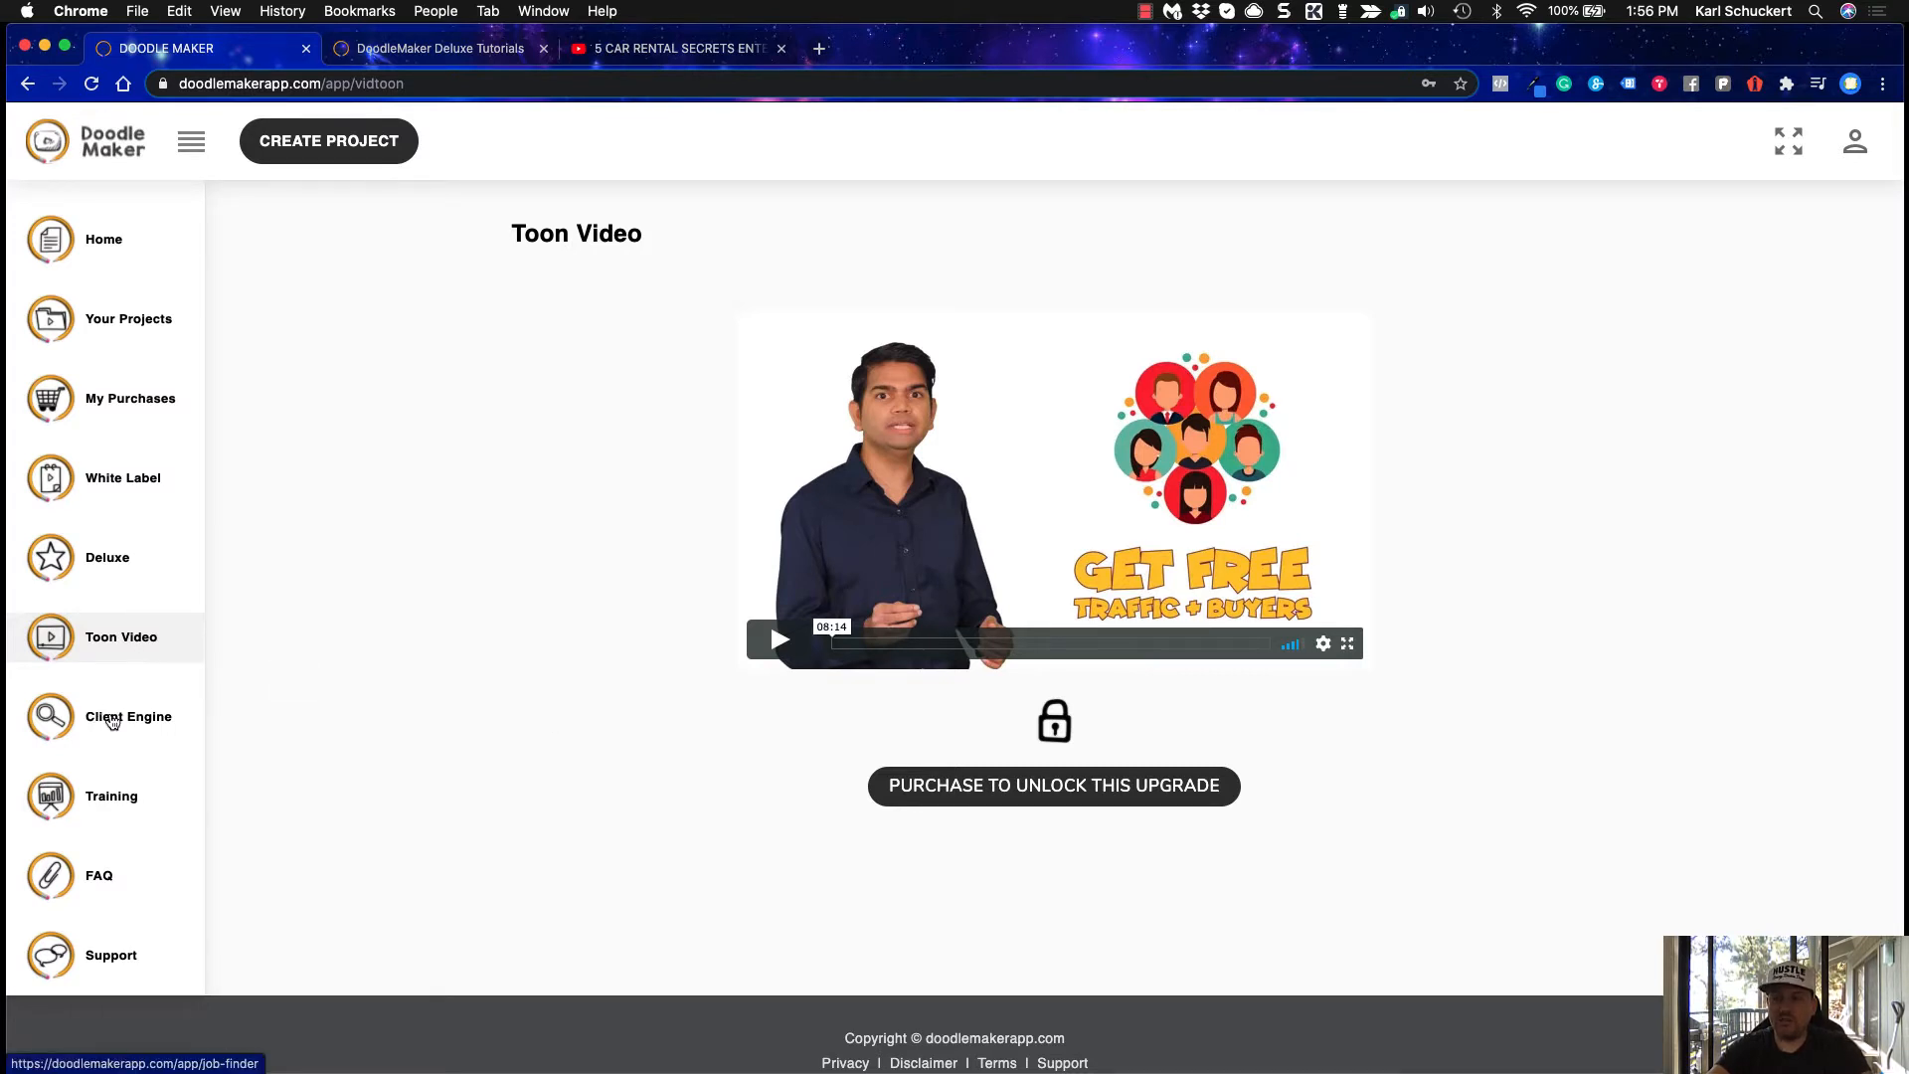
{"action": "left_click", "coordinate": [112, 721]}
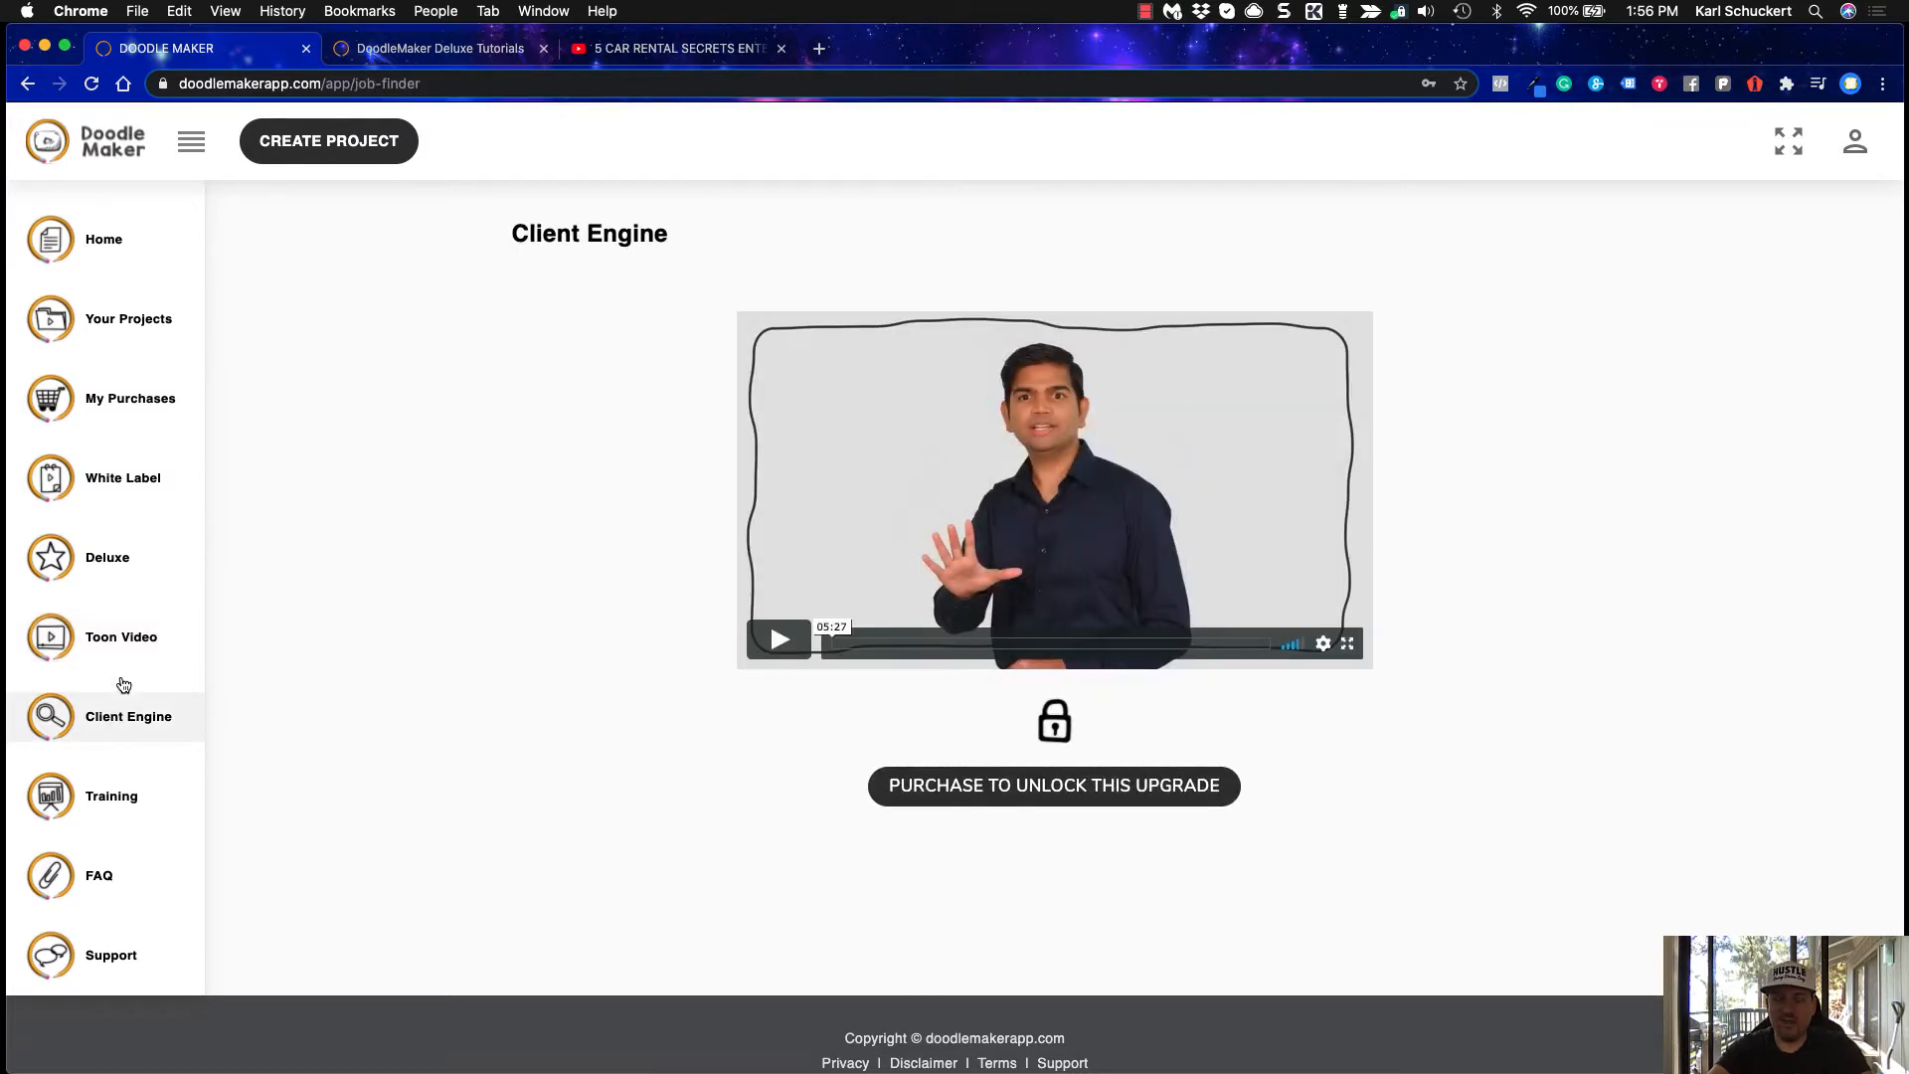
Open the Training section and look through its list of tutorial videos
{"action": "scroll", "coordinate": [122, 684], "scroll_direction": "down", "scroll_amount": 1}
{"action": "left_click", "coordinate": [126, 741]}
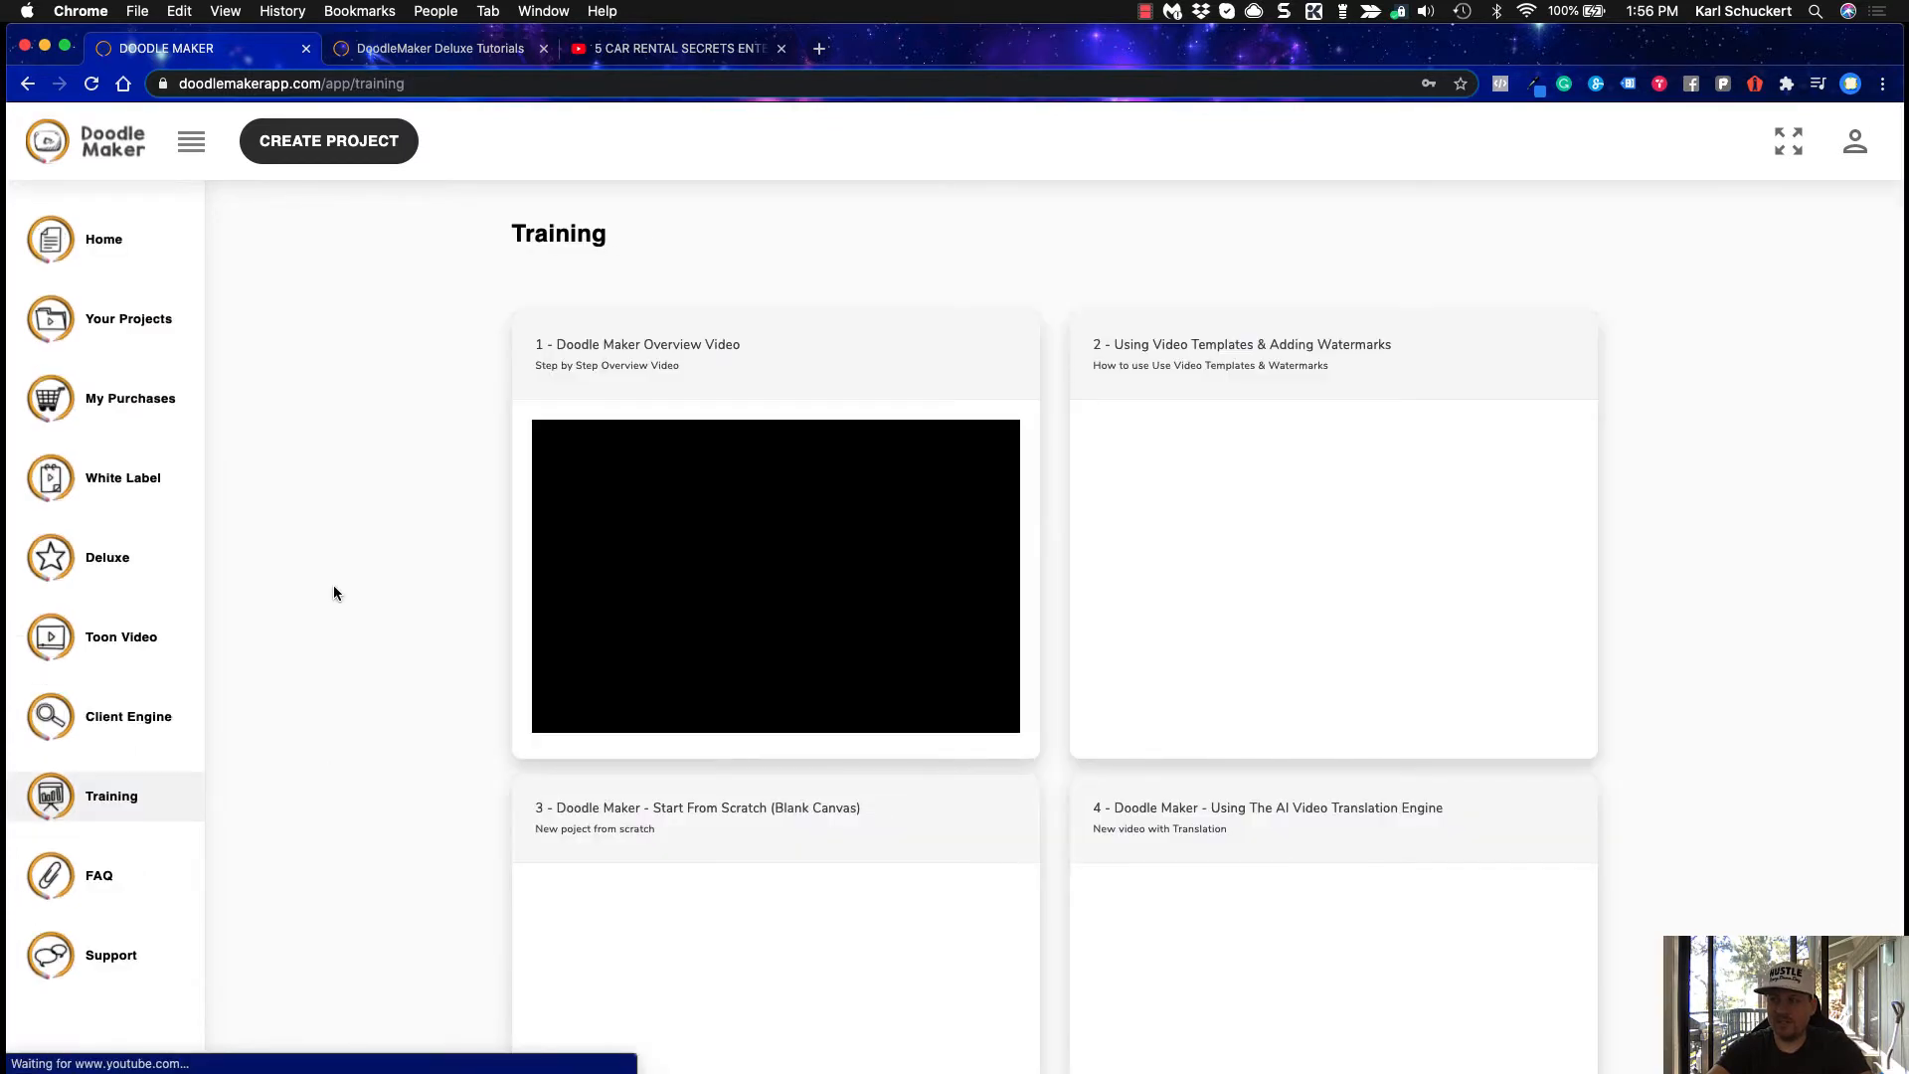
{"action": "scroll", "coordinate": [335, 594], "scroll_direction": "down", "scroll_amount": 3}
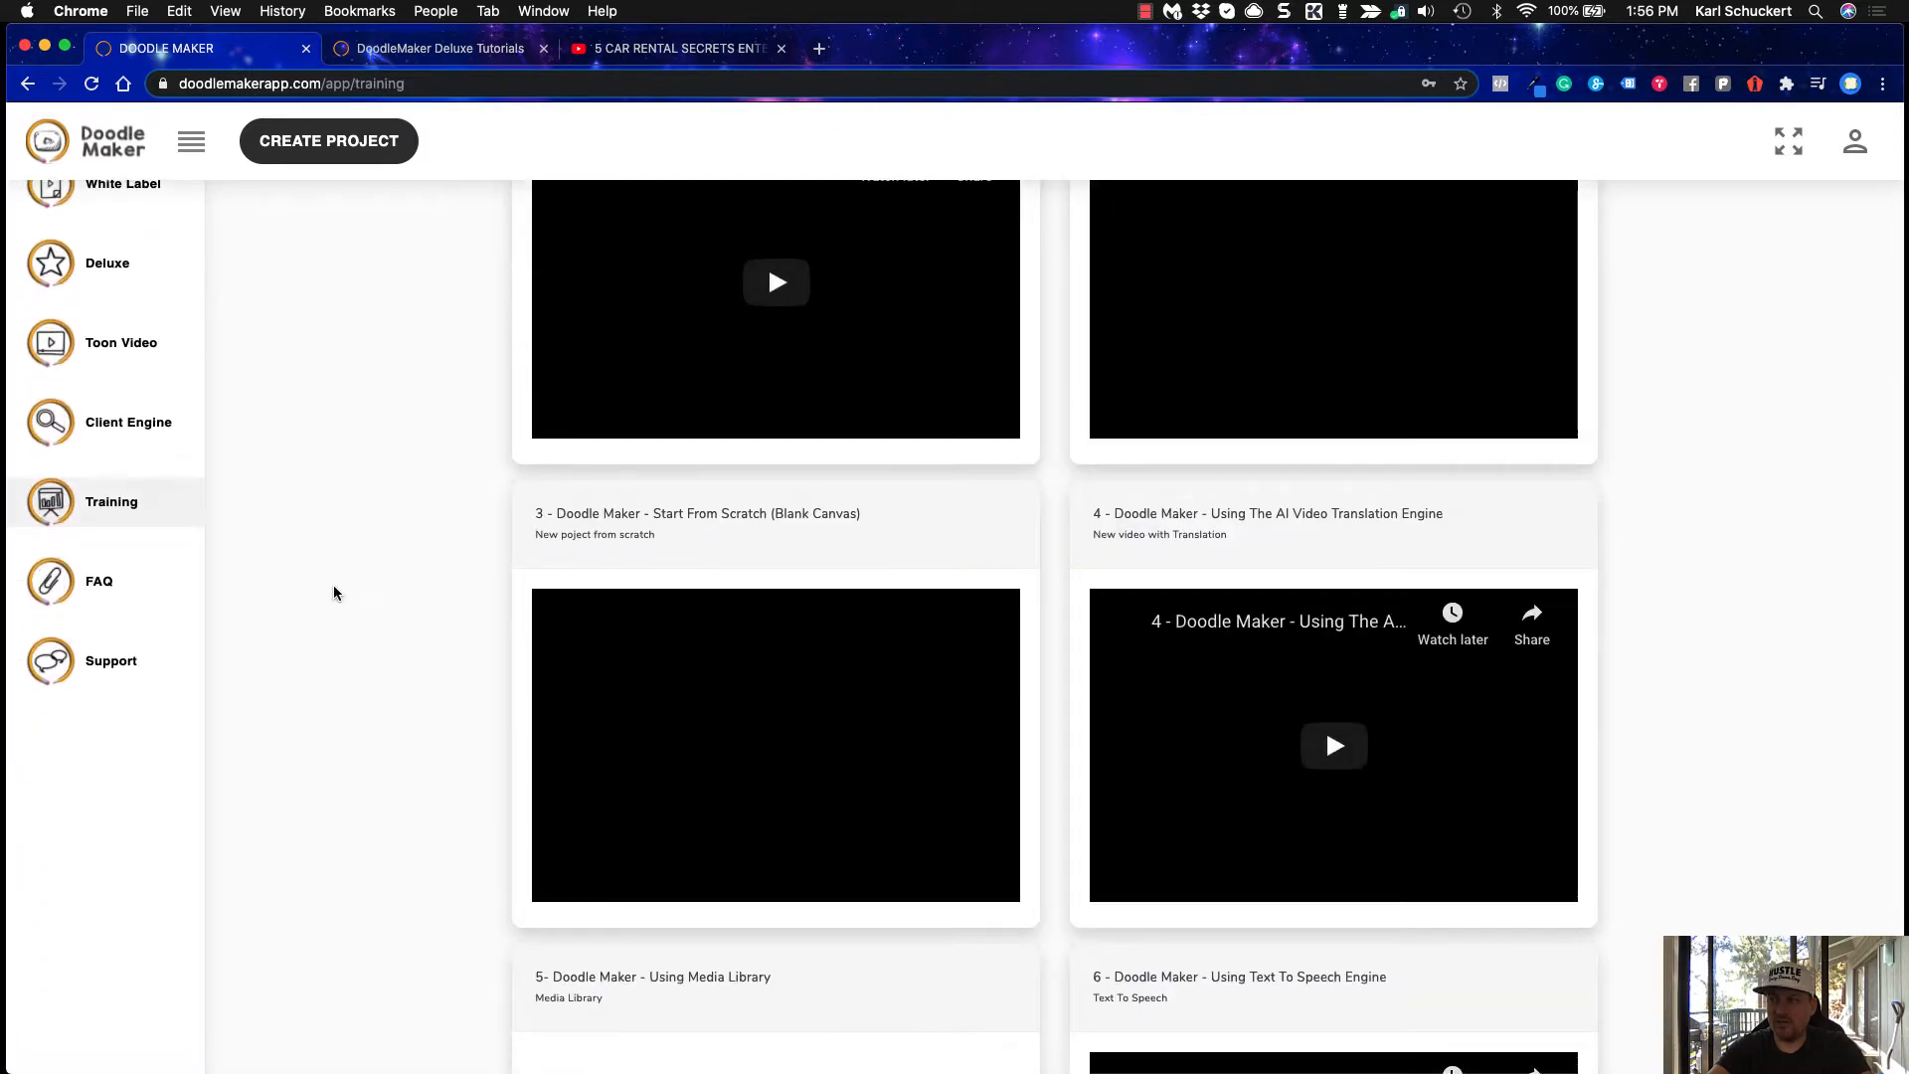
{"action": "scroll", "coordinate": [334, 594], "scroll_direction": "down", "scroll_amount": 8}
{"action": "scroll", "coordinate": [334, 594], "scroll_direction": "down", "scroll_amount": 9}
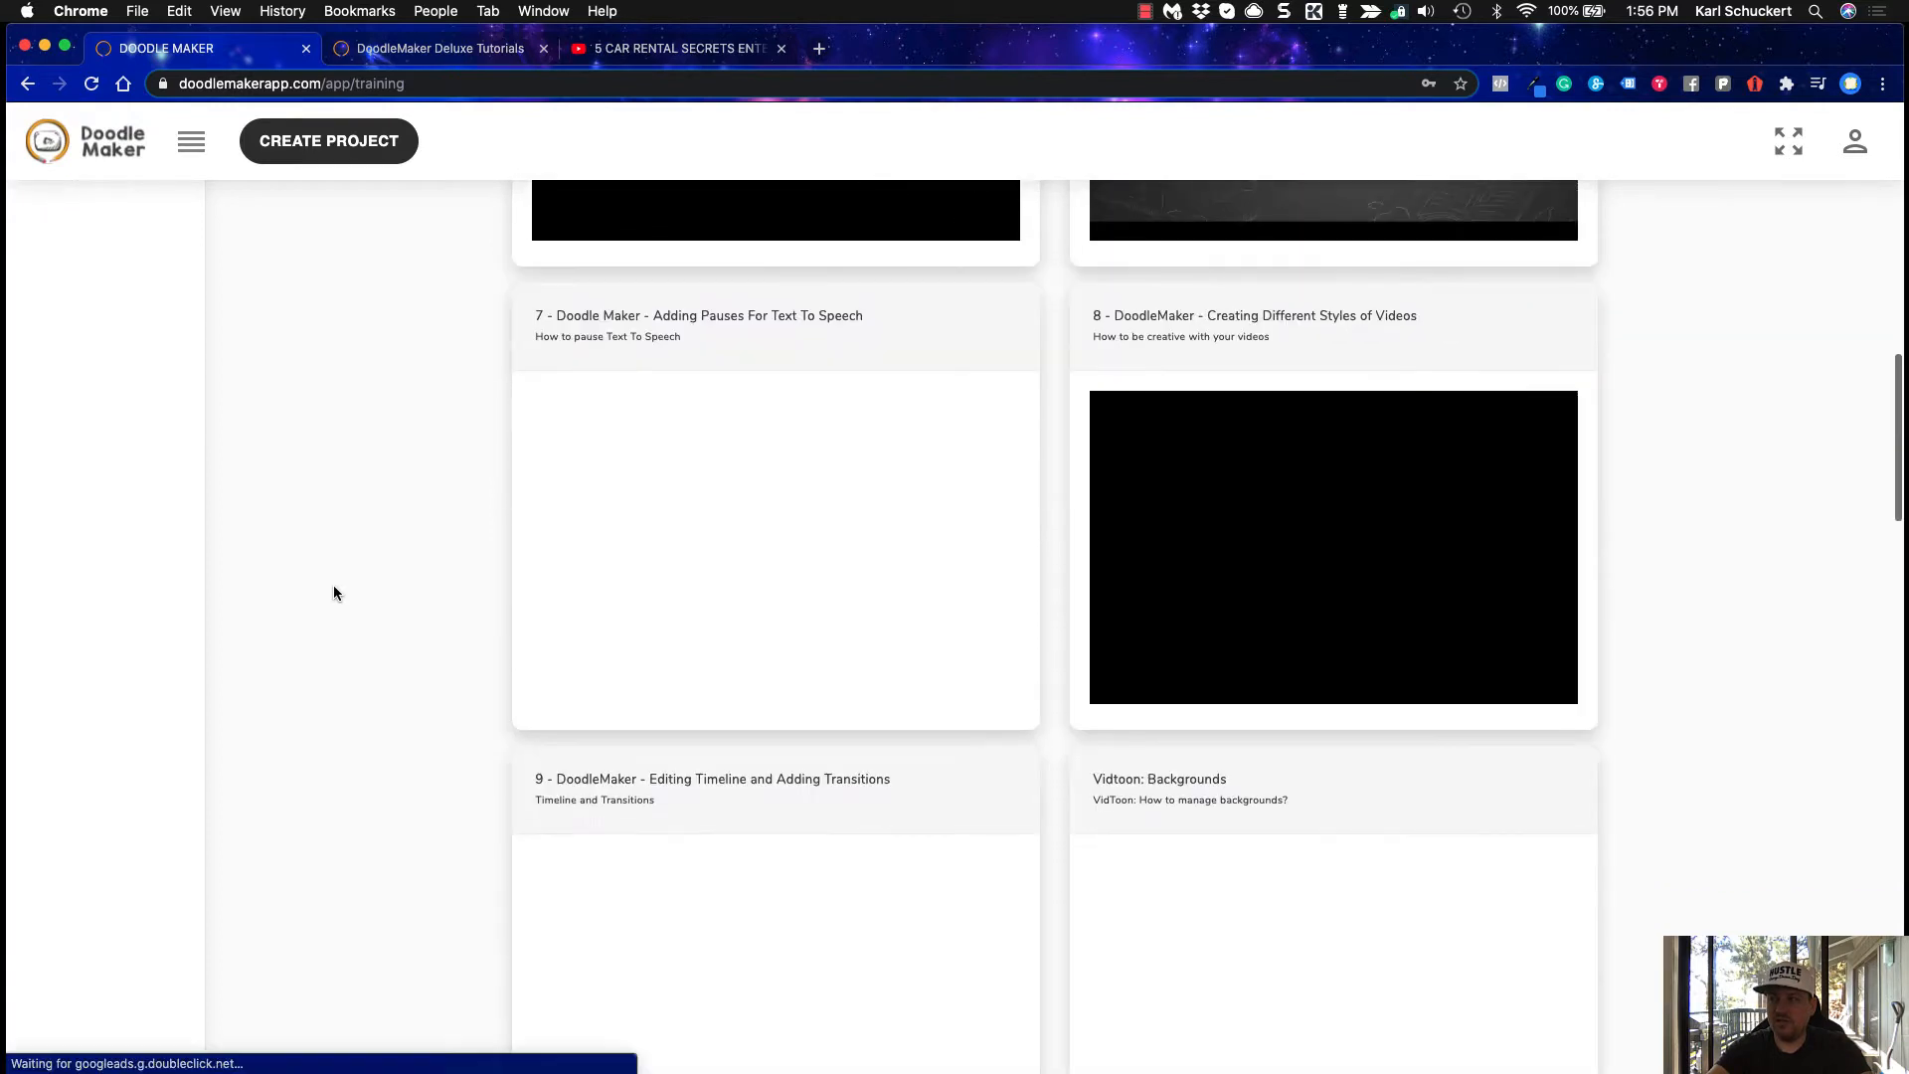
{"action": "scroll", "coordinate": [334, 593], "scroll_direction": "up", "scroll_amount": 20}
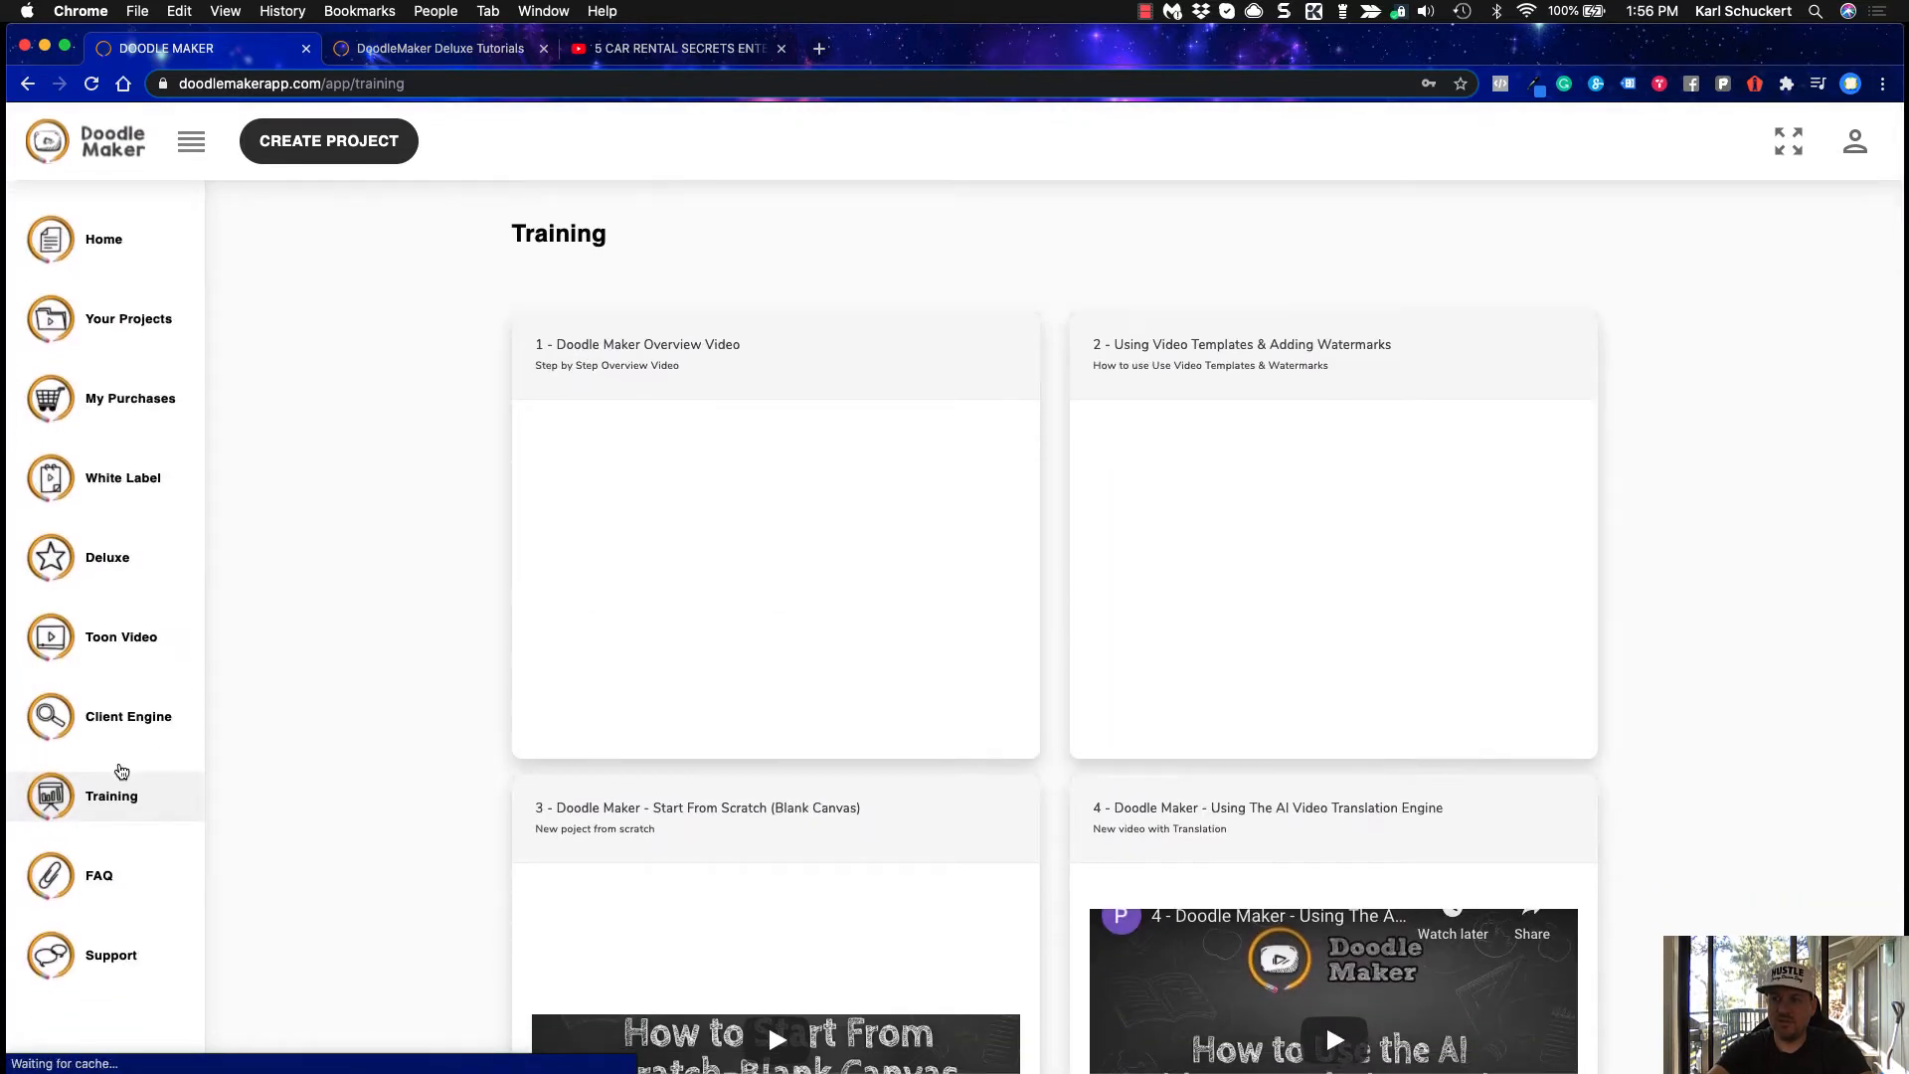
Open the Frequently Asked Questions page and expand the FAQ 1 and FAQ 3 entries
{"action": "left_click", "coordinate": [99, 873]}
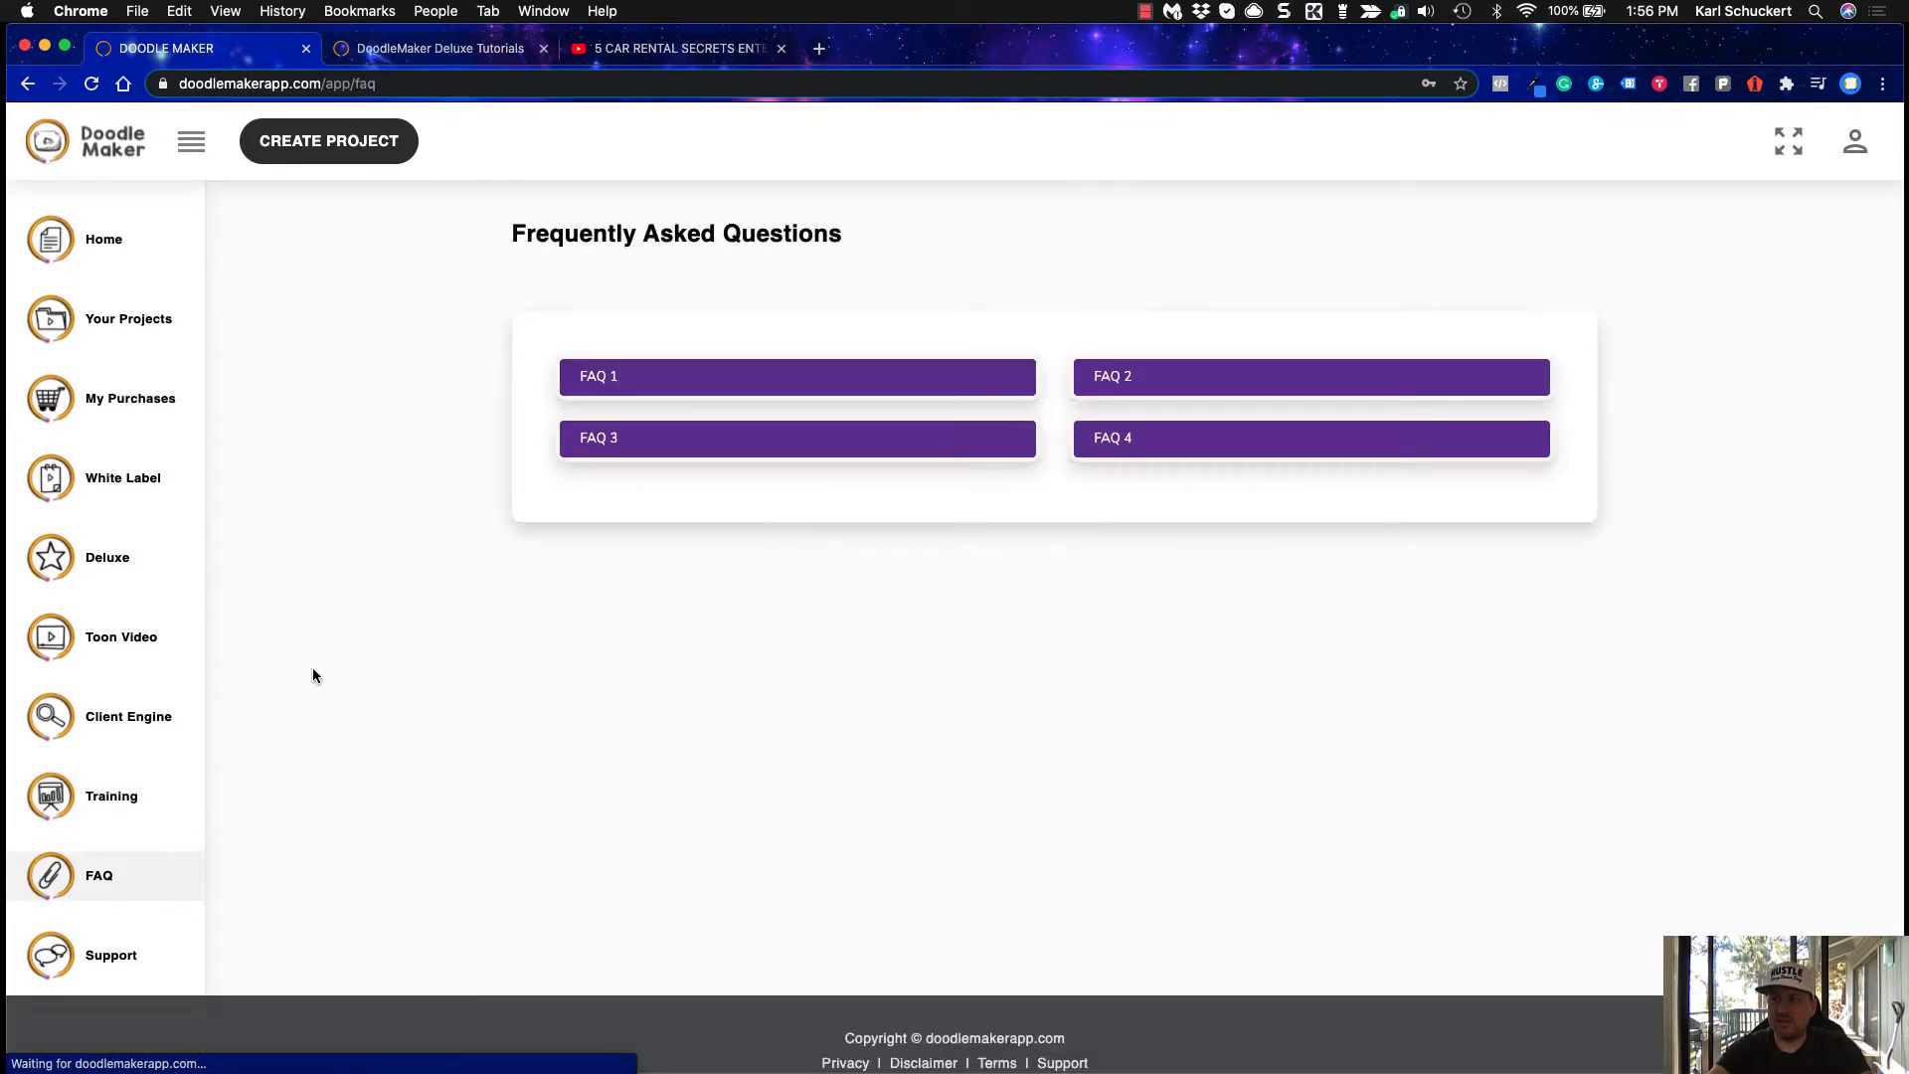
{"action": "left_click", "coordinate": [597, 376]}
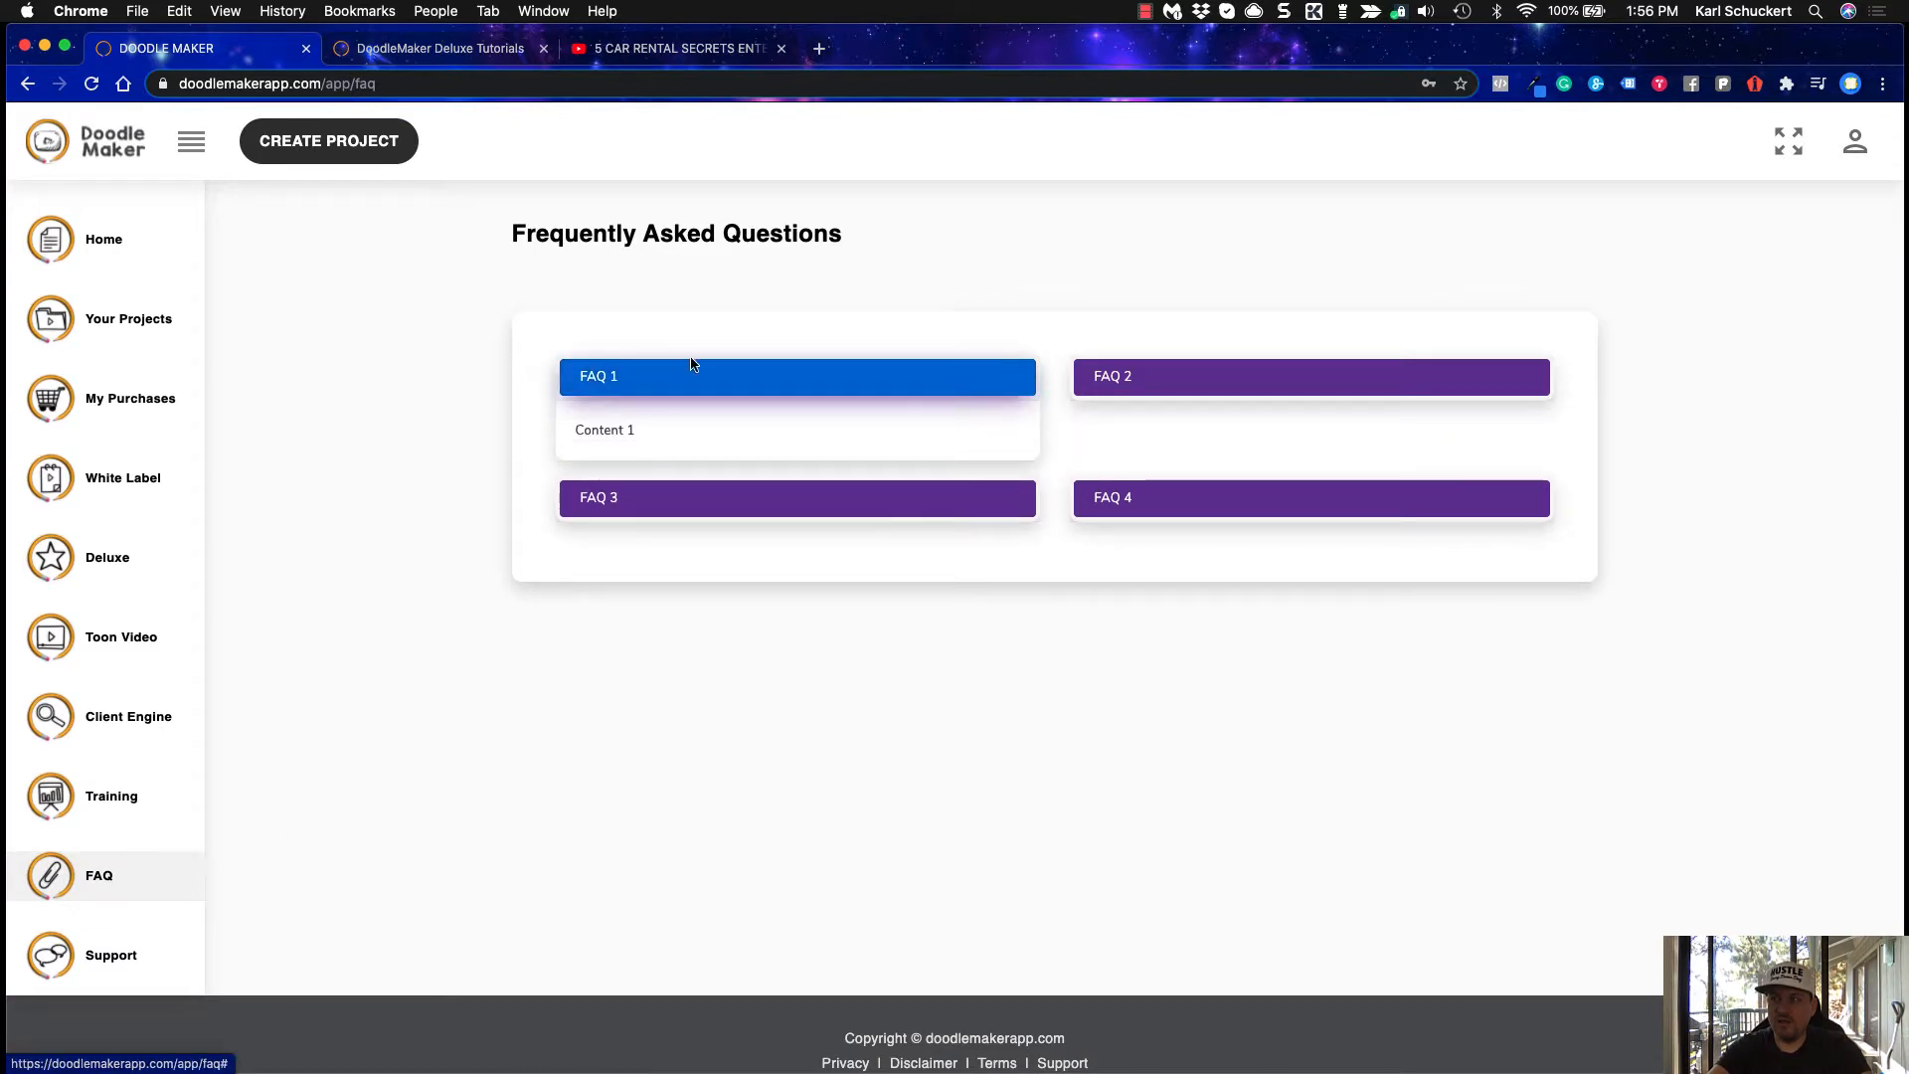
{"action": "left_click", "coordinate": [1142, 385]}
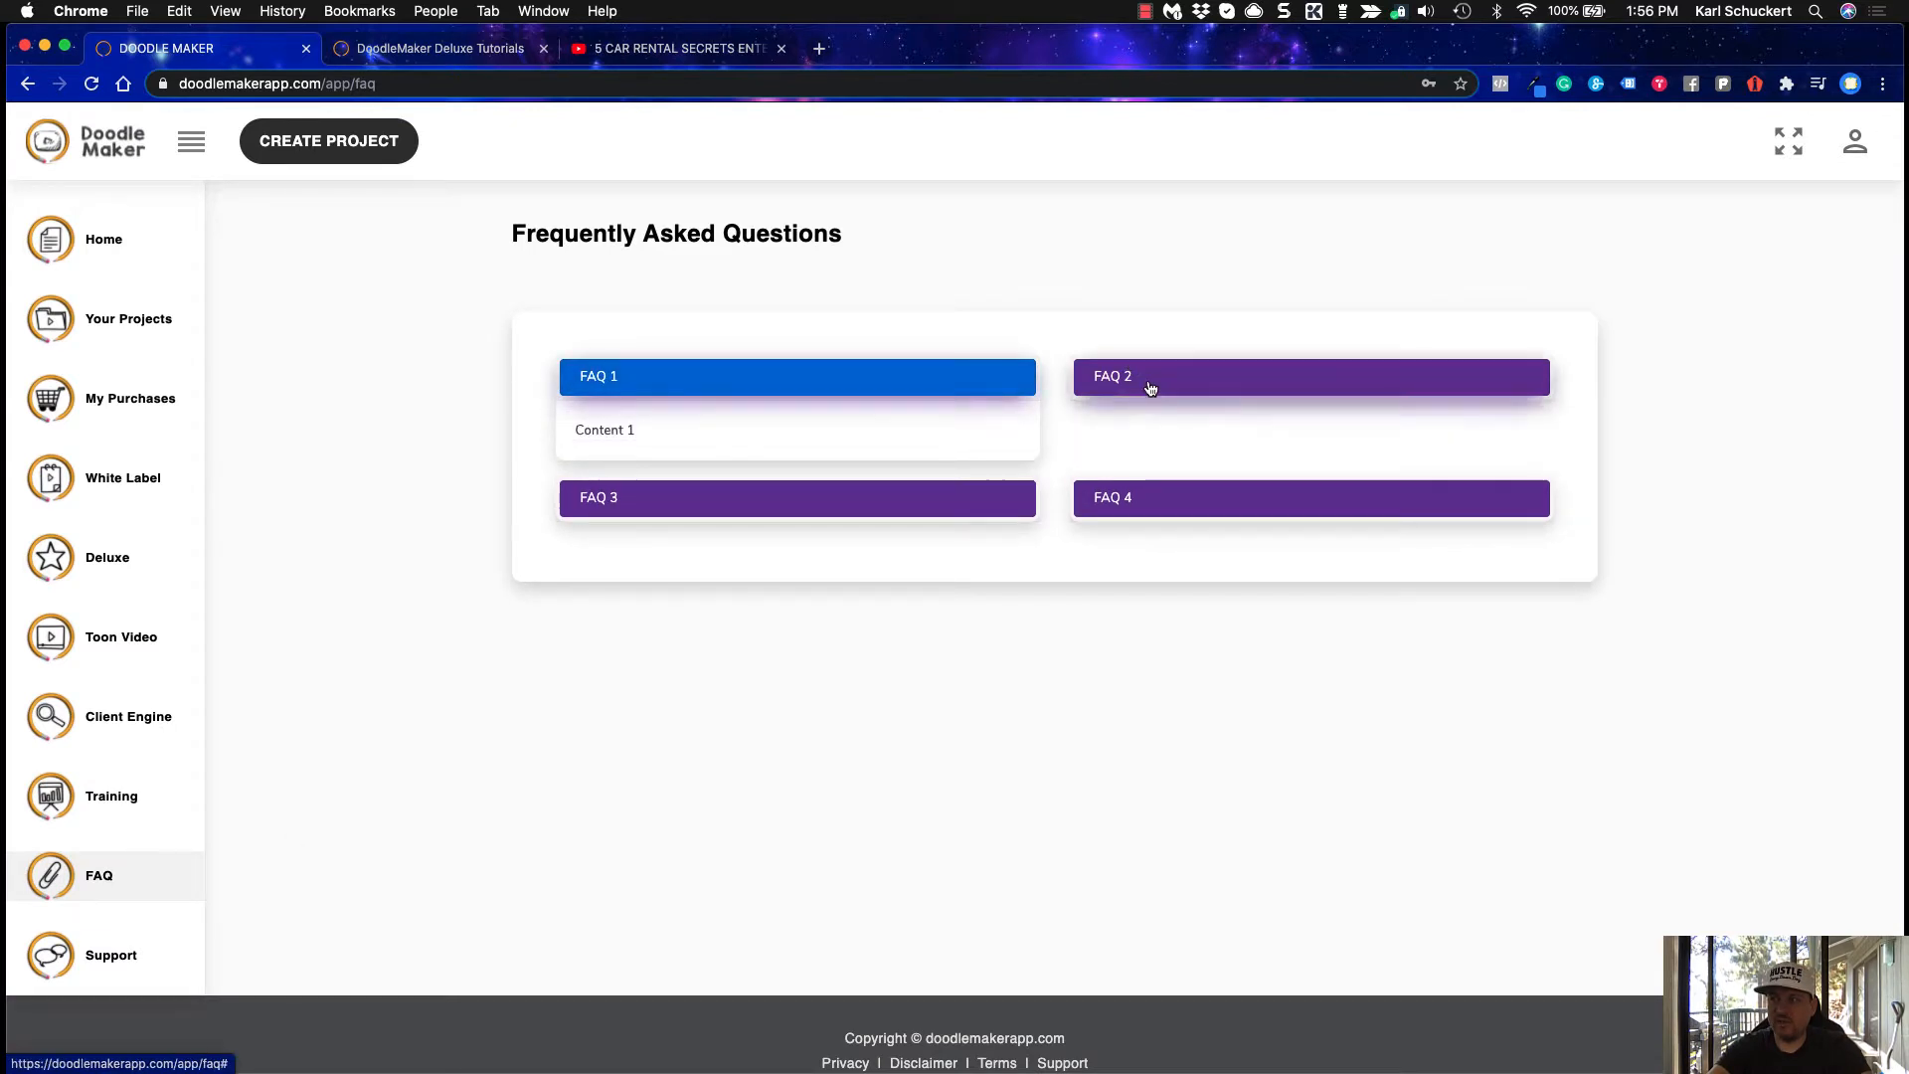
{"action": "left_click", "coordinate": [696, 502]}
Open the Support page and read through the support center's contact instructions
{"action": "scroll", "coordinate": [415, 565], "scroll_direction": "down", "scroll_amount": 1}
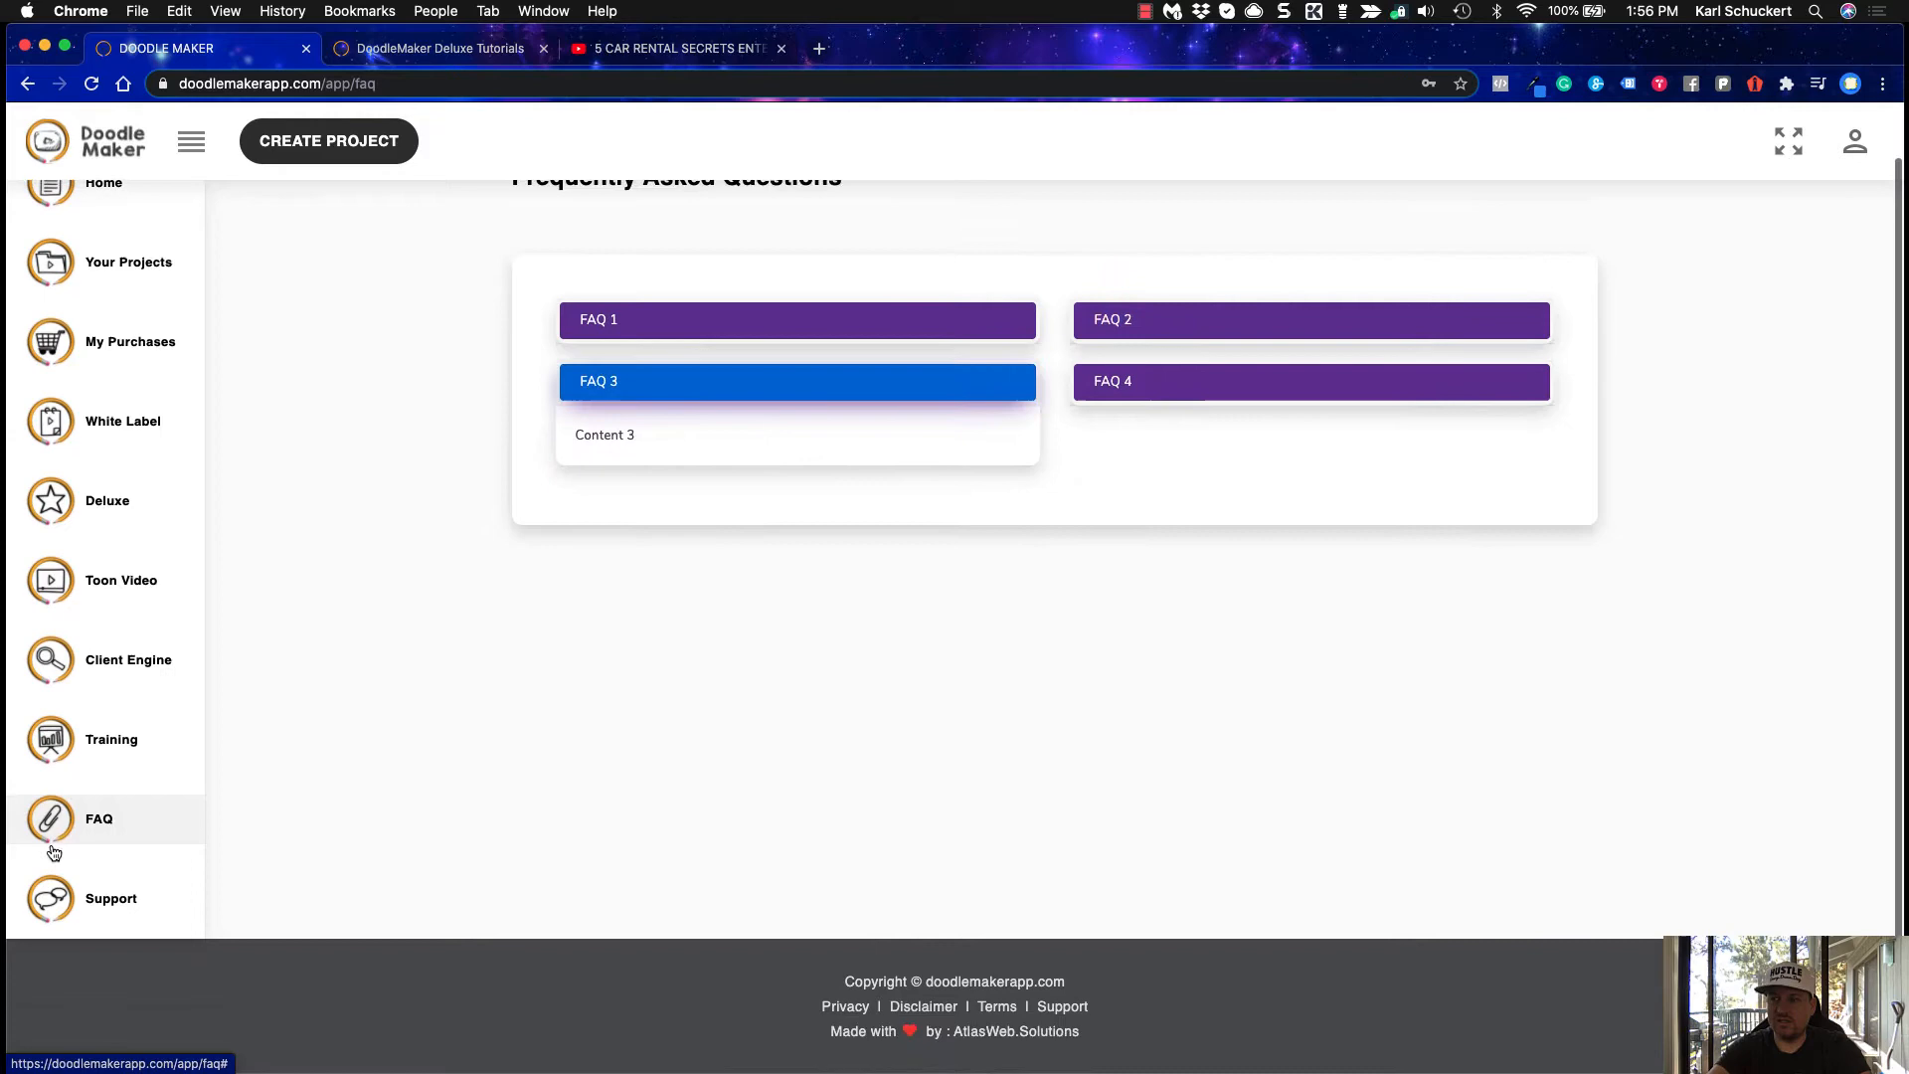
{"action": "left_click", "coordinate": [92, 898]}
{"action": "scroll", "coordinate": [419, 668], "scroll_direction": "down", "scroll_amount": 2}
{"action": "scroll", "coordinate": [420, 677], "scroll_direction": "down", "scroll_amount": 3}
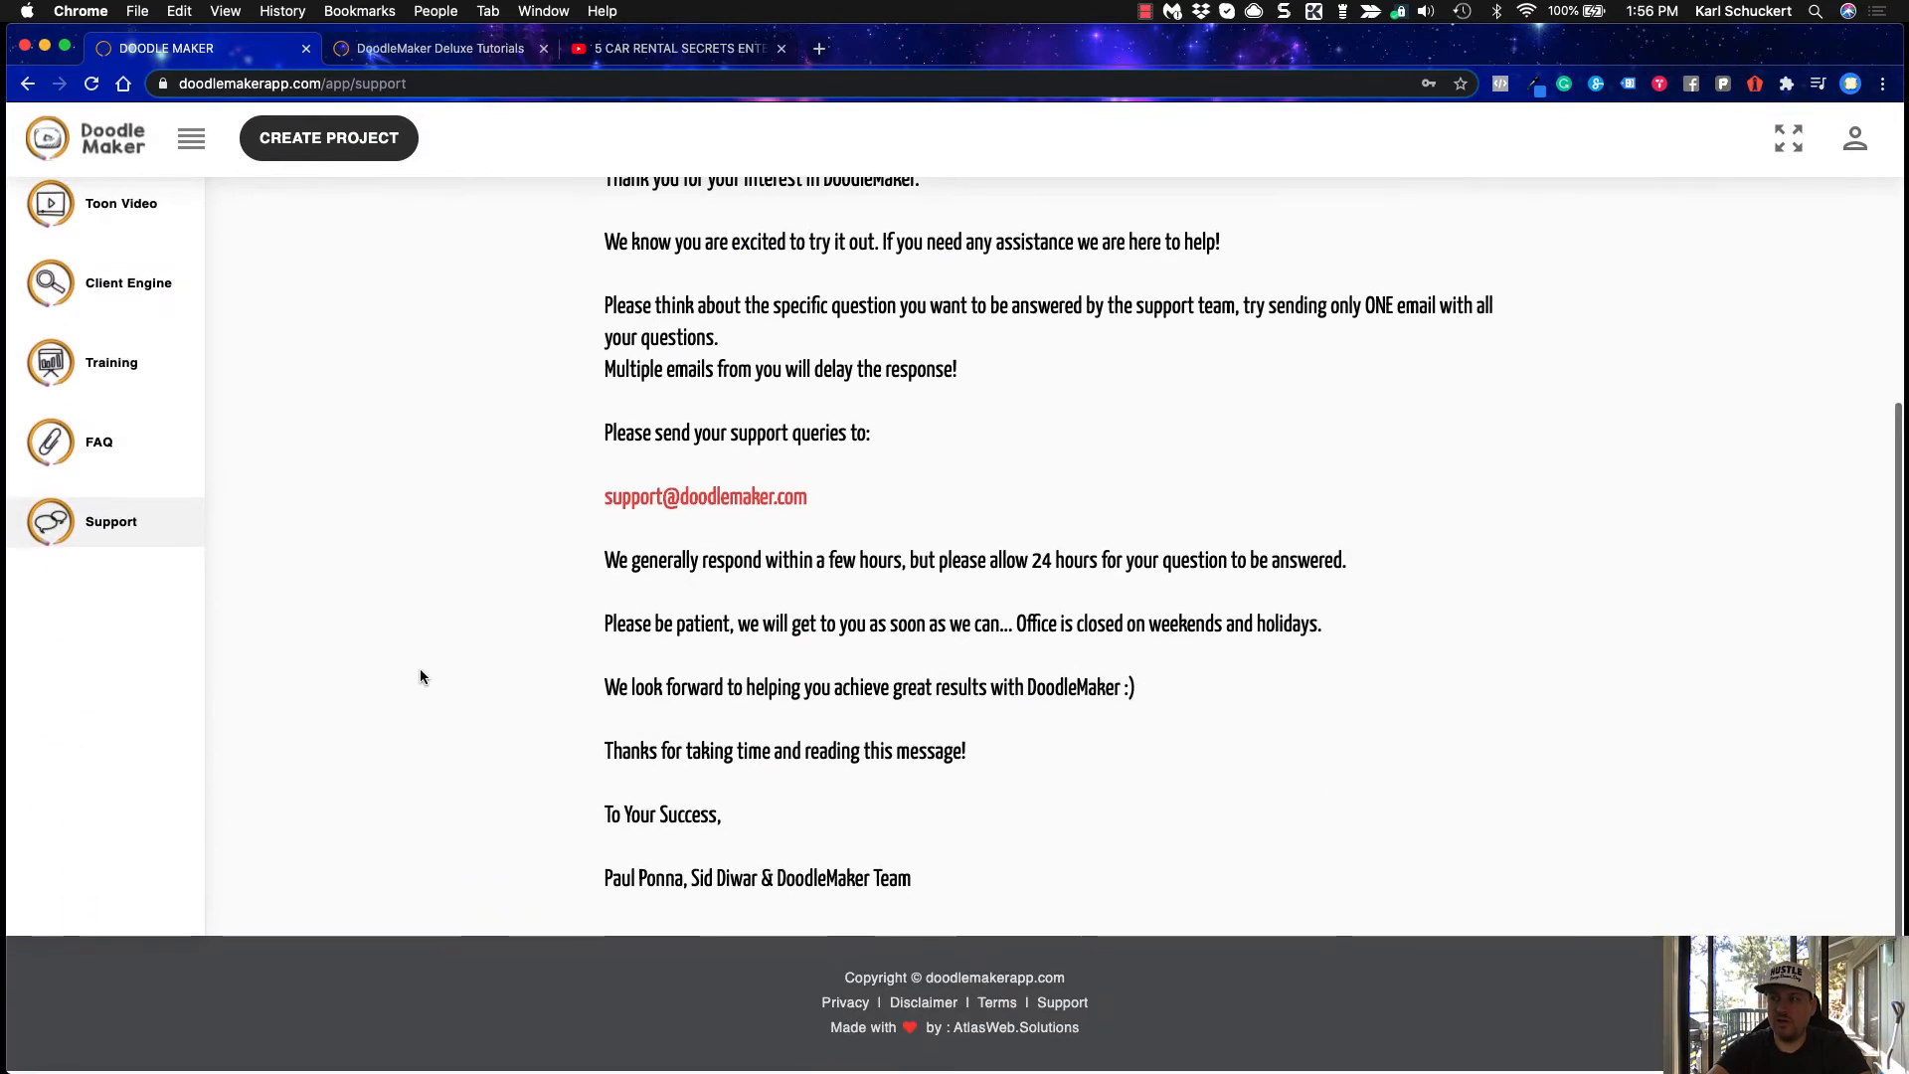
{"action": "scroll", "coordinate": [402, 411], "scroll_direction": "up", "scroll_amount": 5}
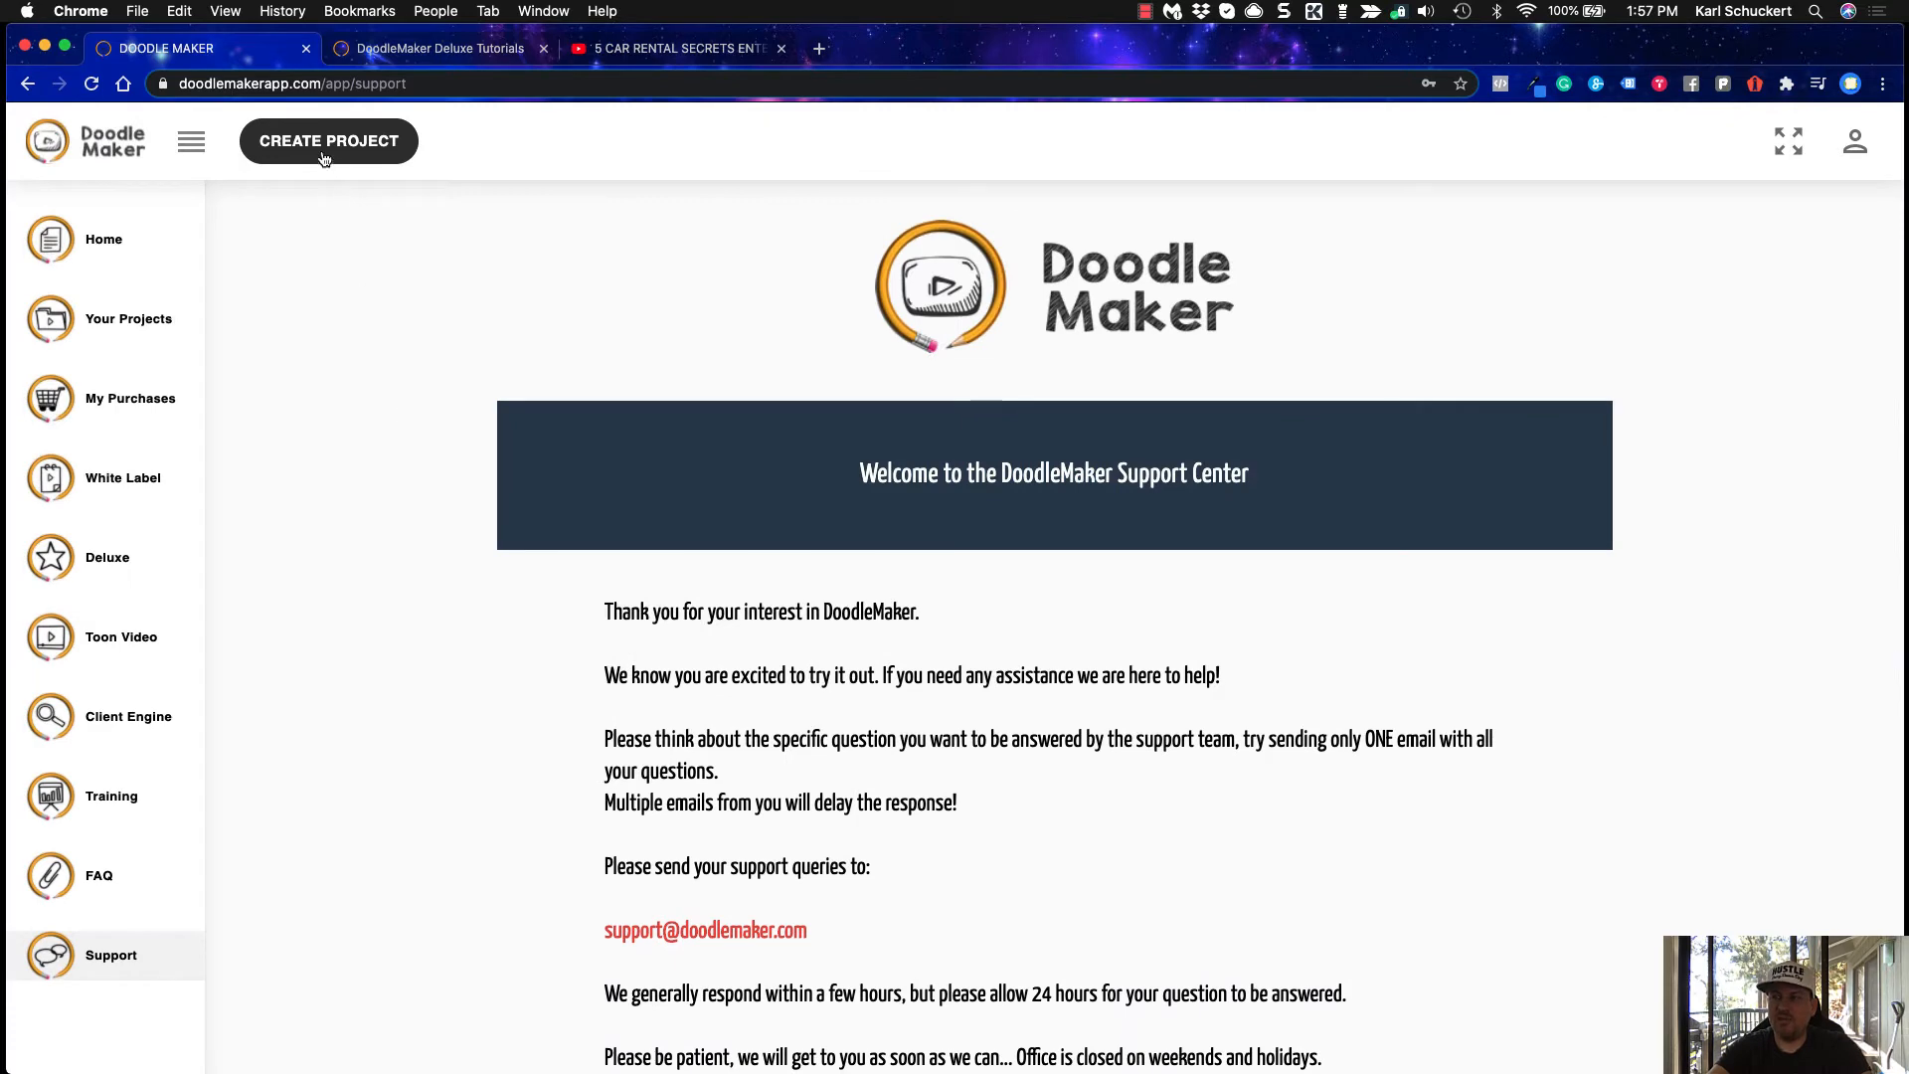
Start creating a new project from a ready-made template and browse the Blackboard templates
{"action": "left_click", "coordinate": [286, 150]}
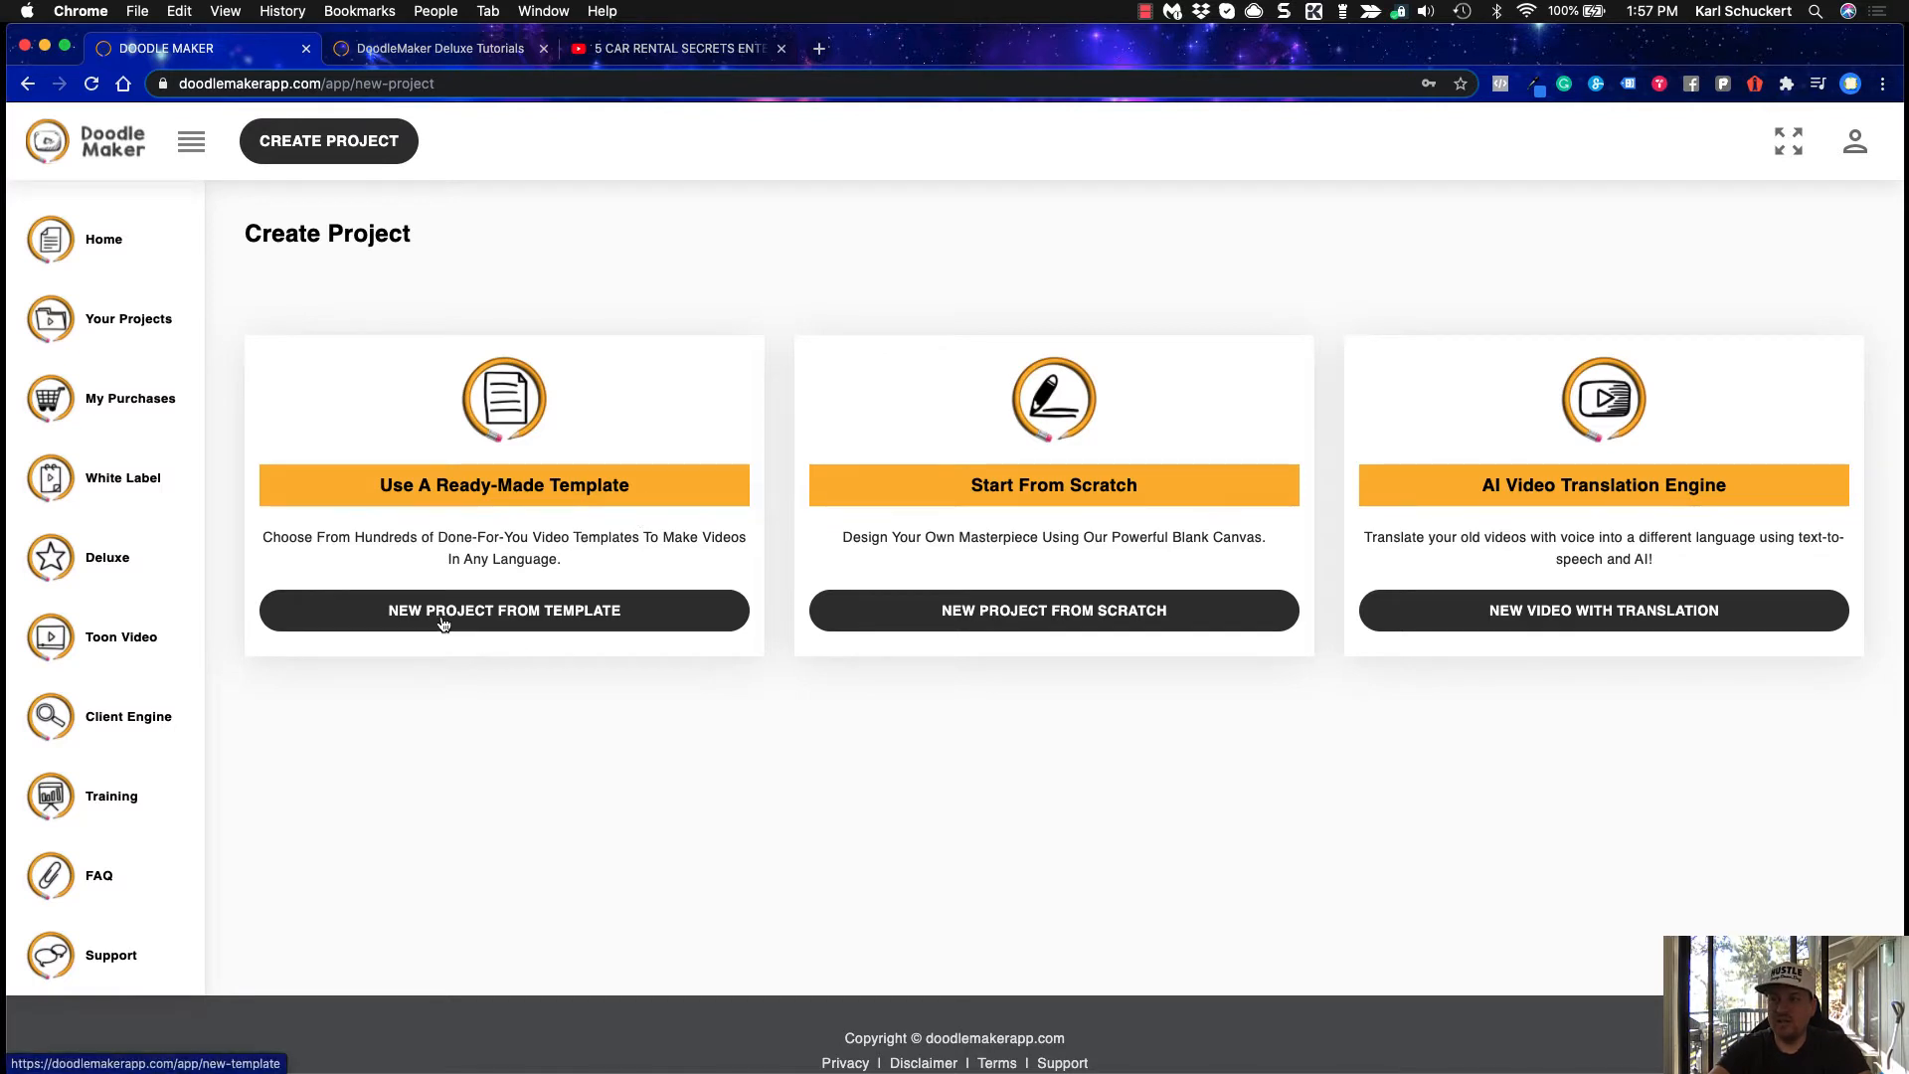
{"action": "left_click", "coordinate": [493, 615]}
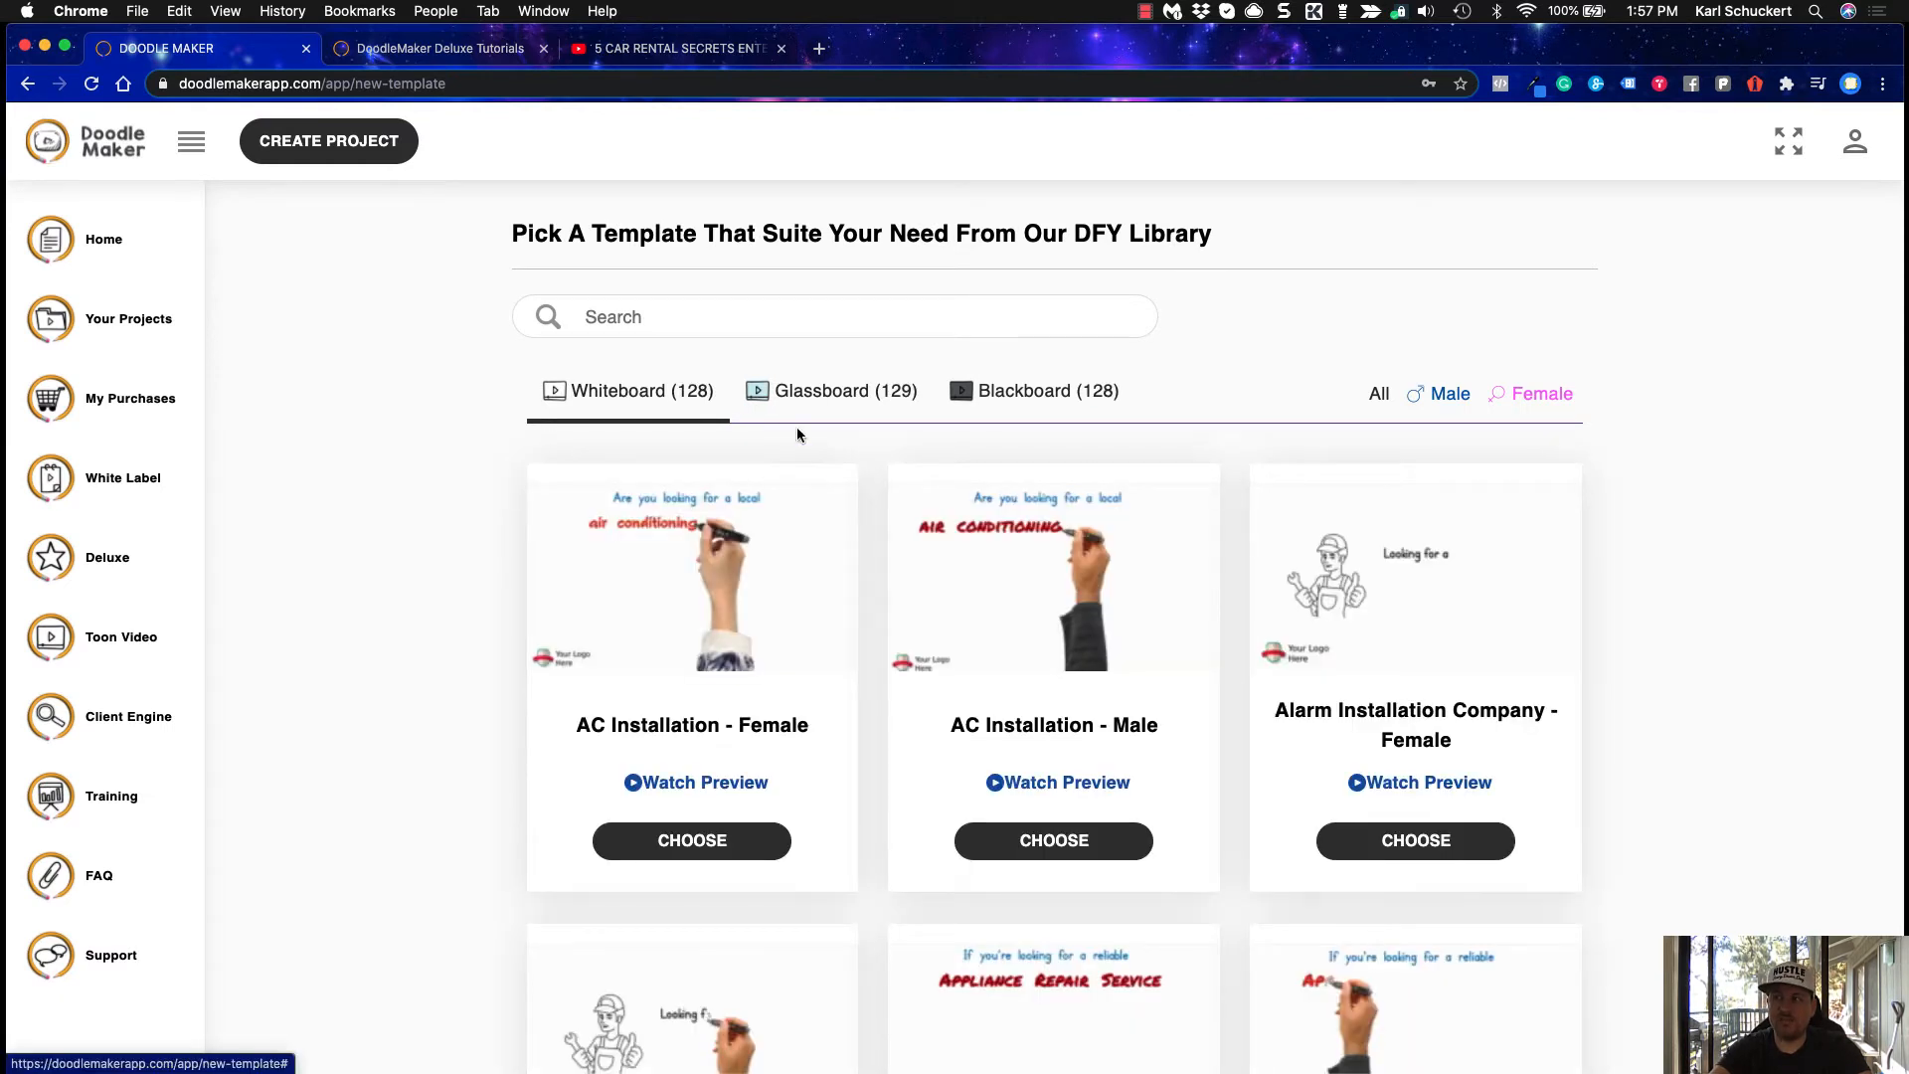
{"action": "left_click", "coordinate": [1026, 398]}
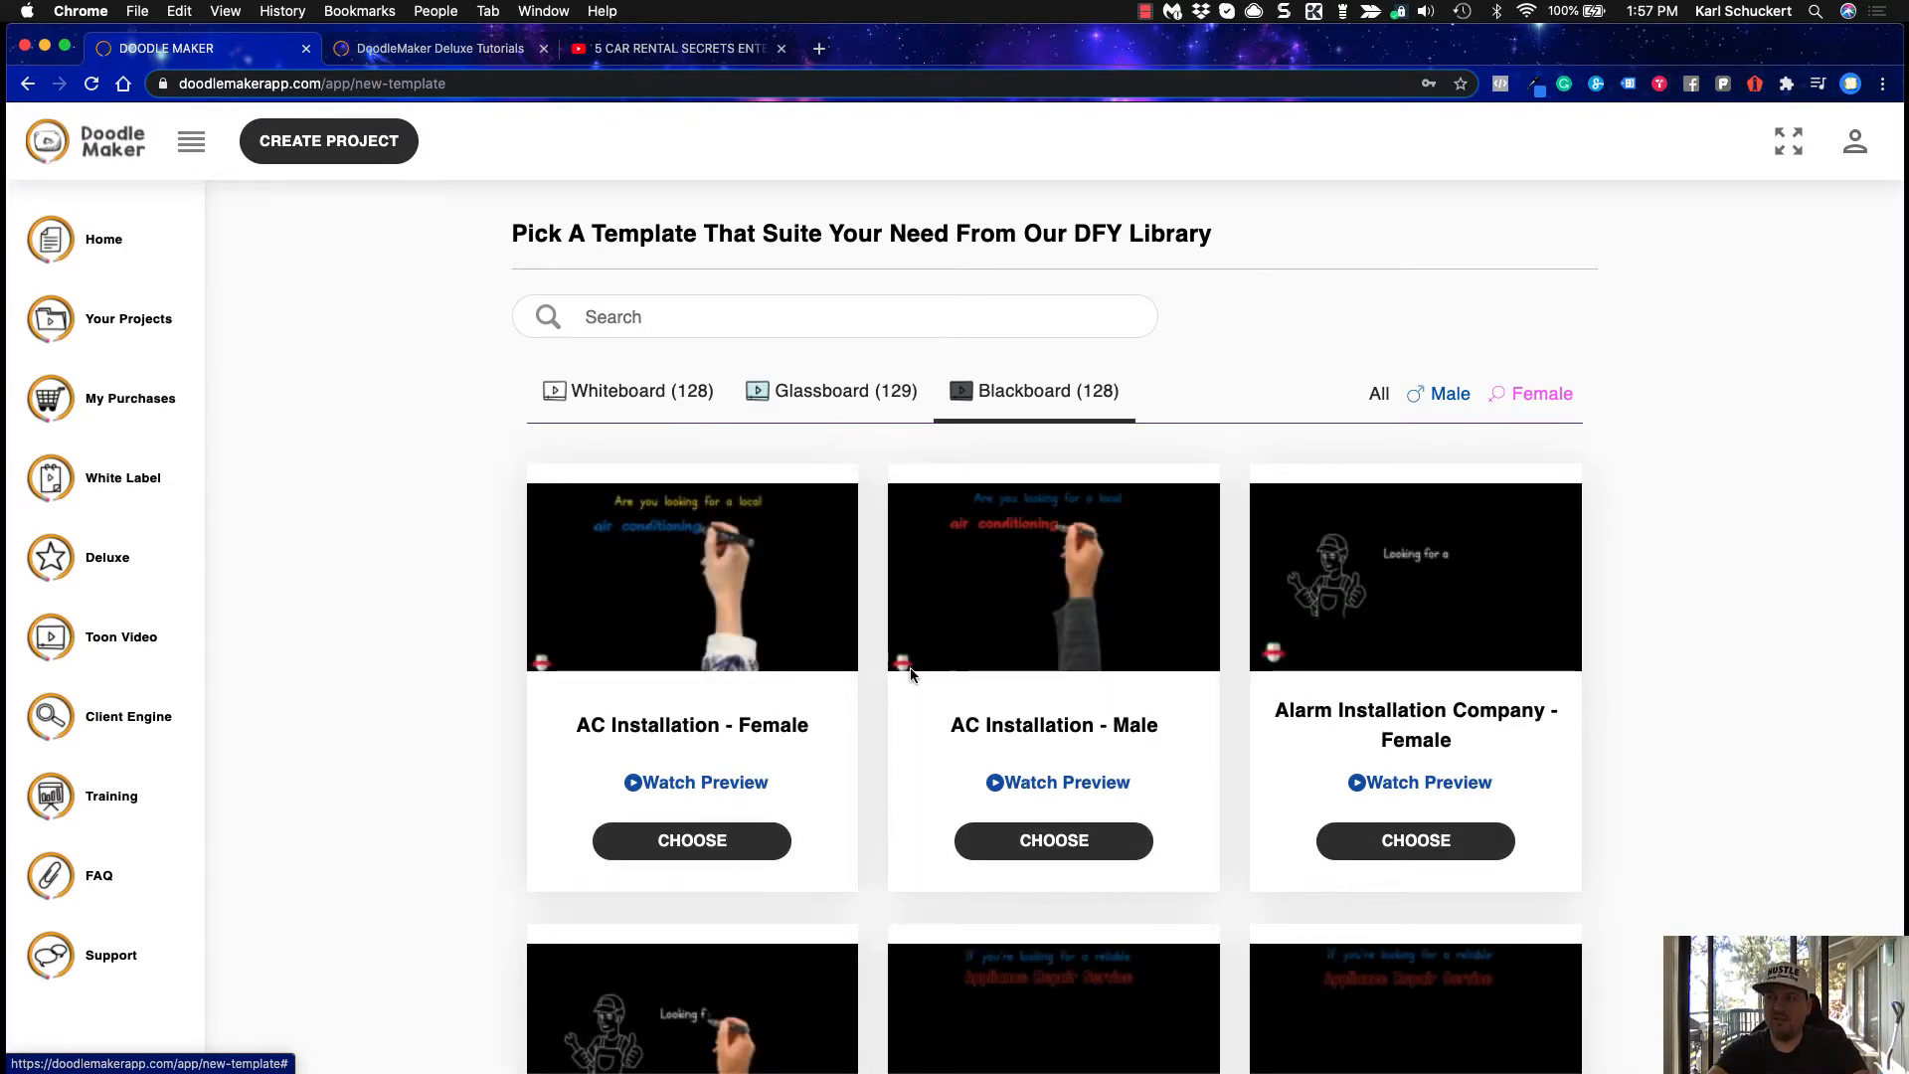
{"action": "scroll", "coordinate": [454, 641], "scroll_direction": "down", "scroll_amount": 12}
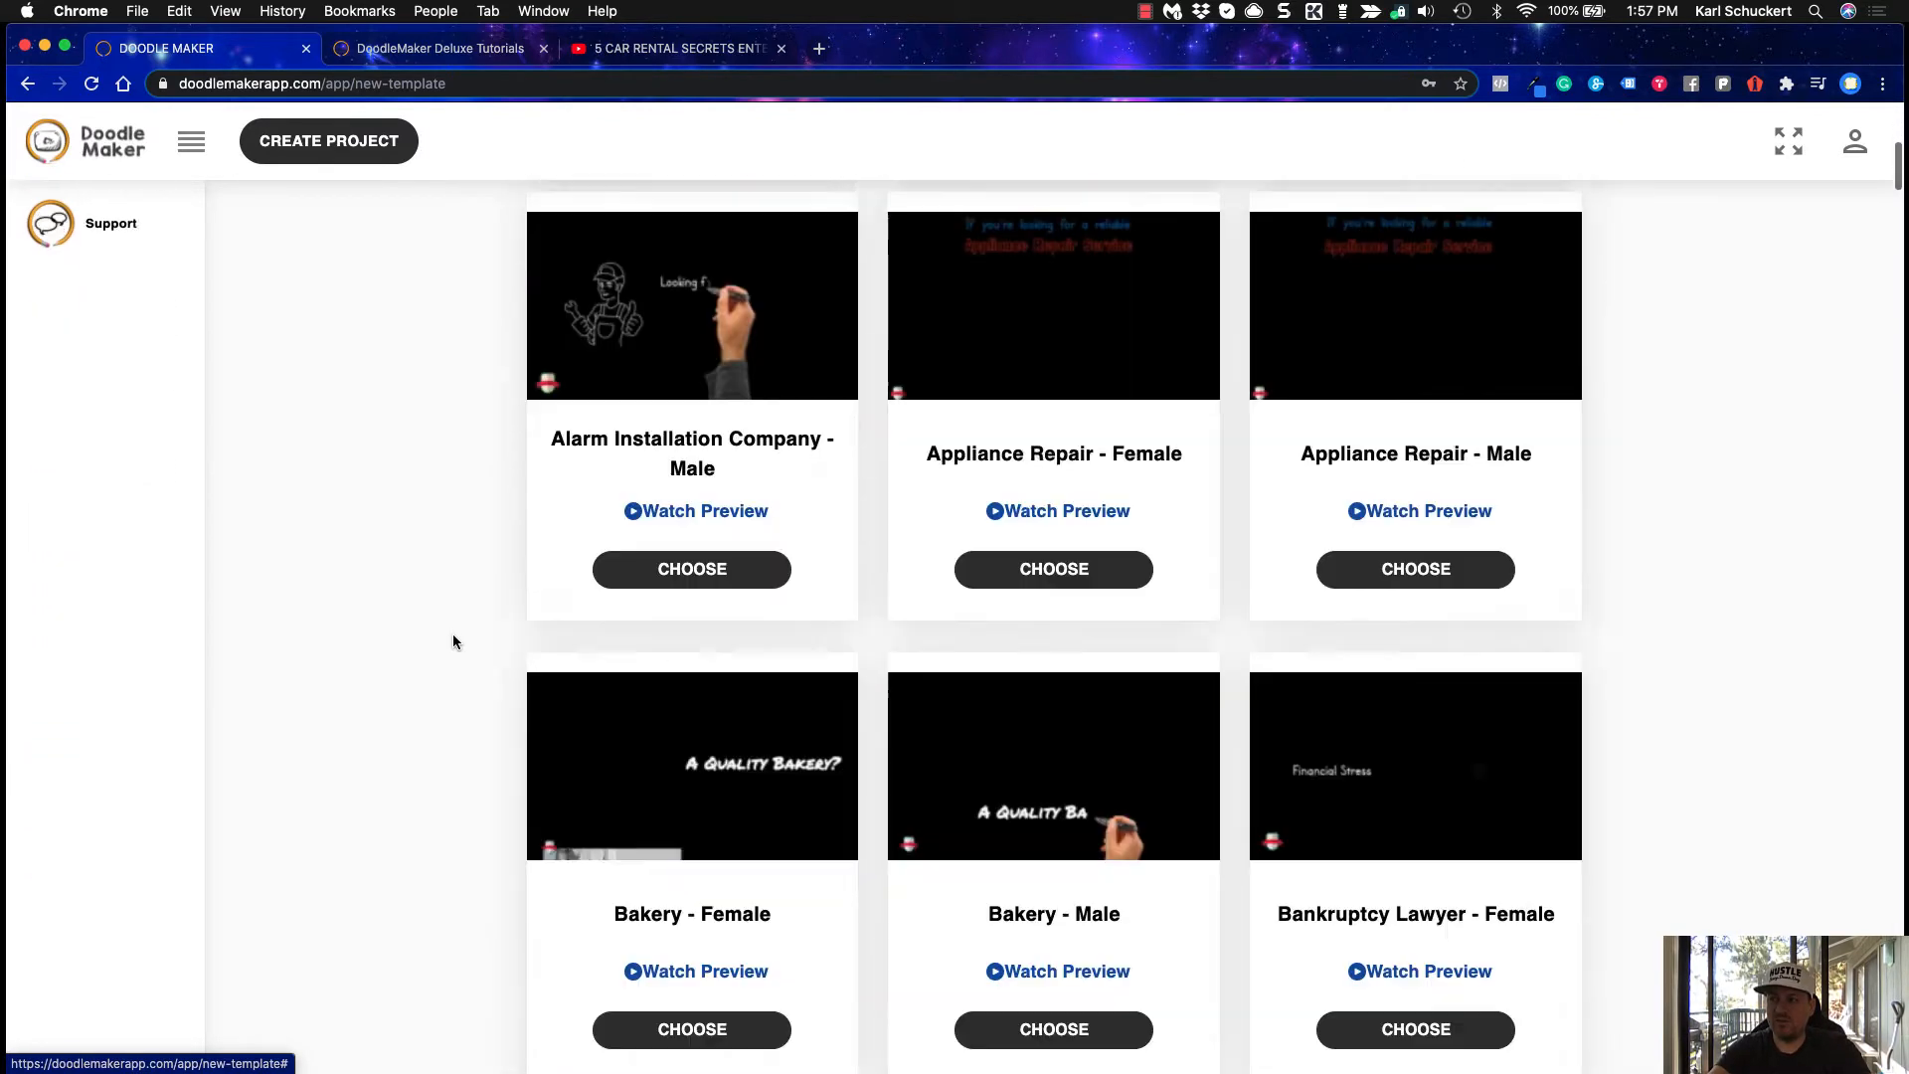
{"action": "scroll", "coordinate": [453, 642], "scroll_direction": "up", "scroll_amount": 15}
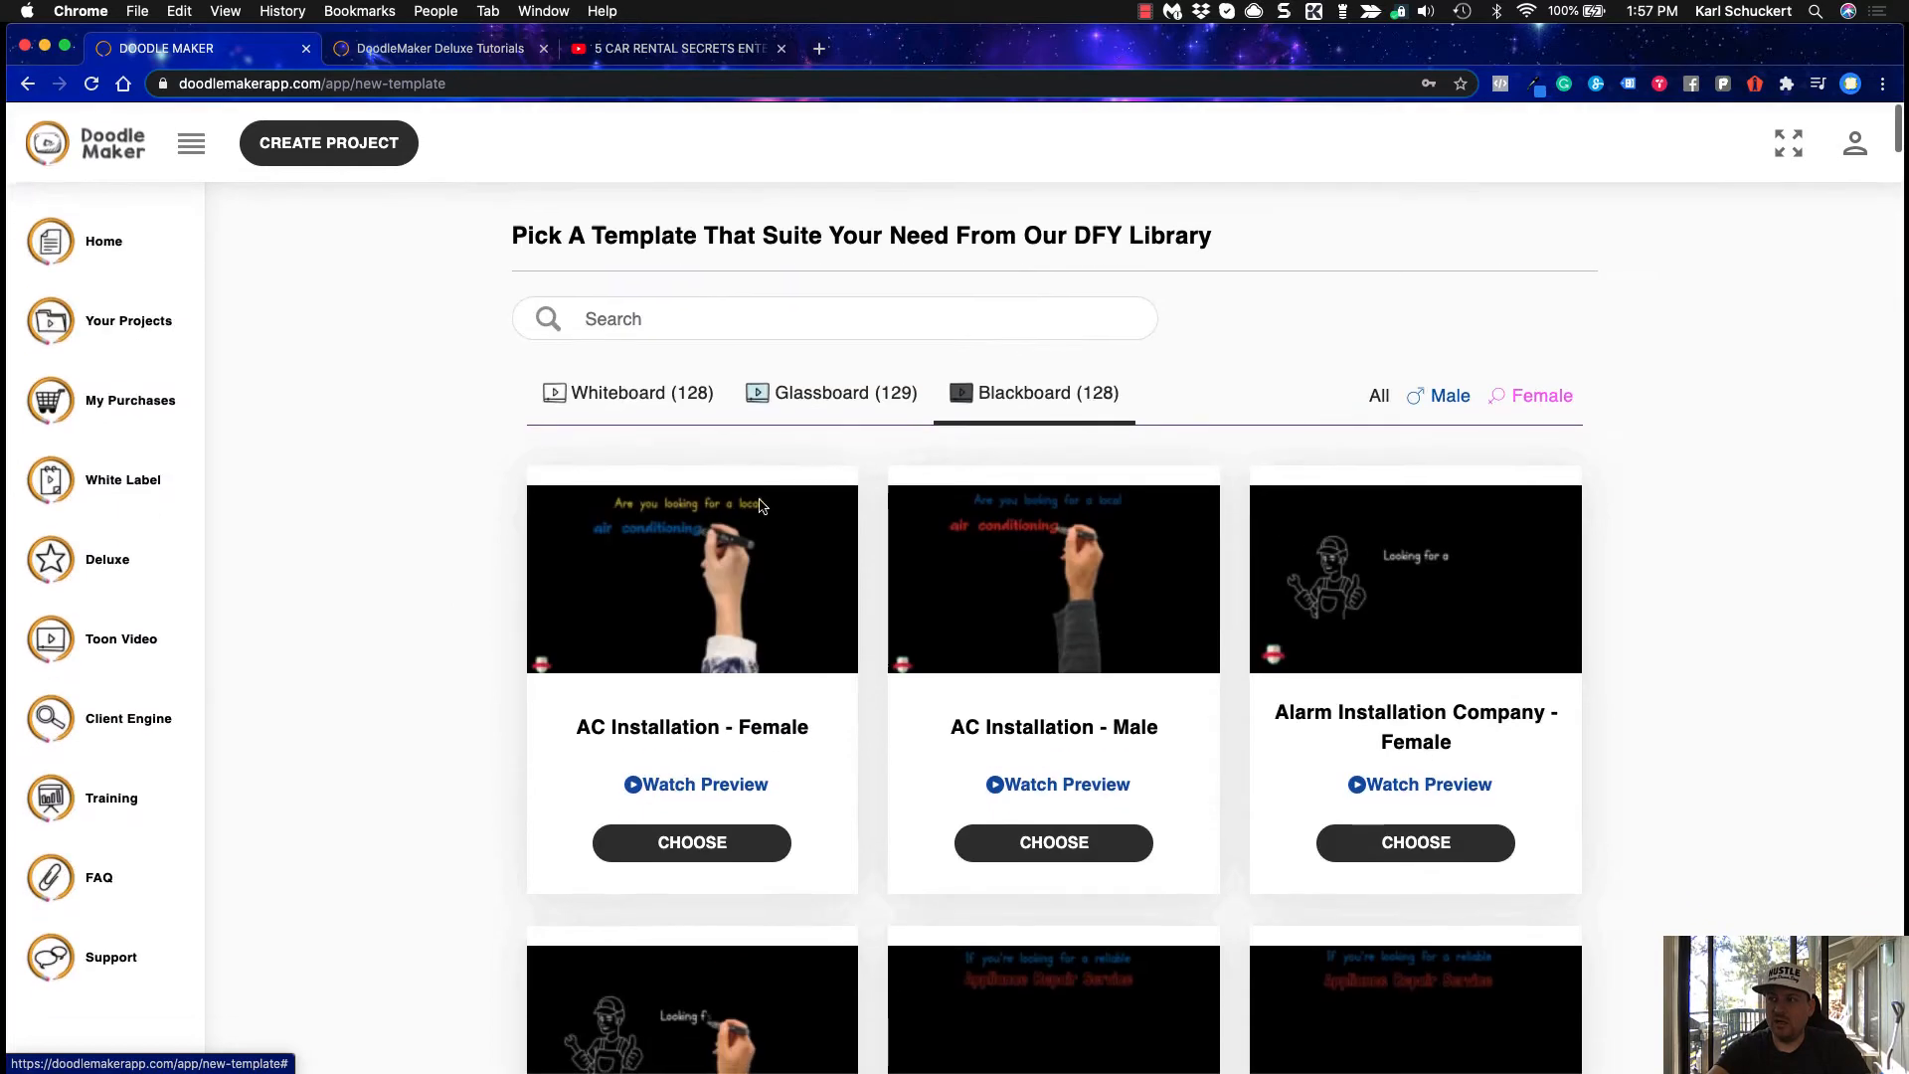
Show the Glassboard templates and browse through the available business niches in the template library
{"action": "left_click", "coordinate": [838, 398]}
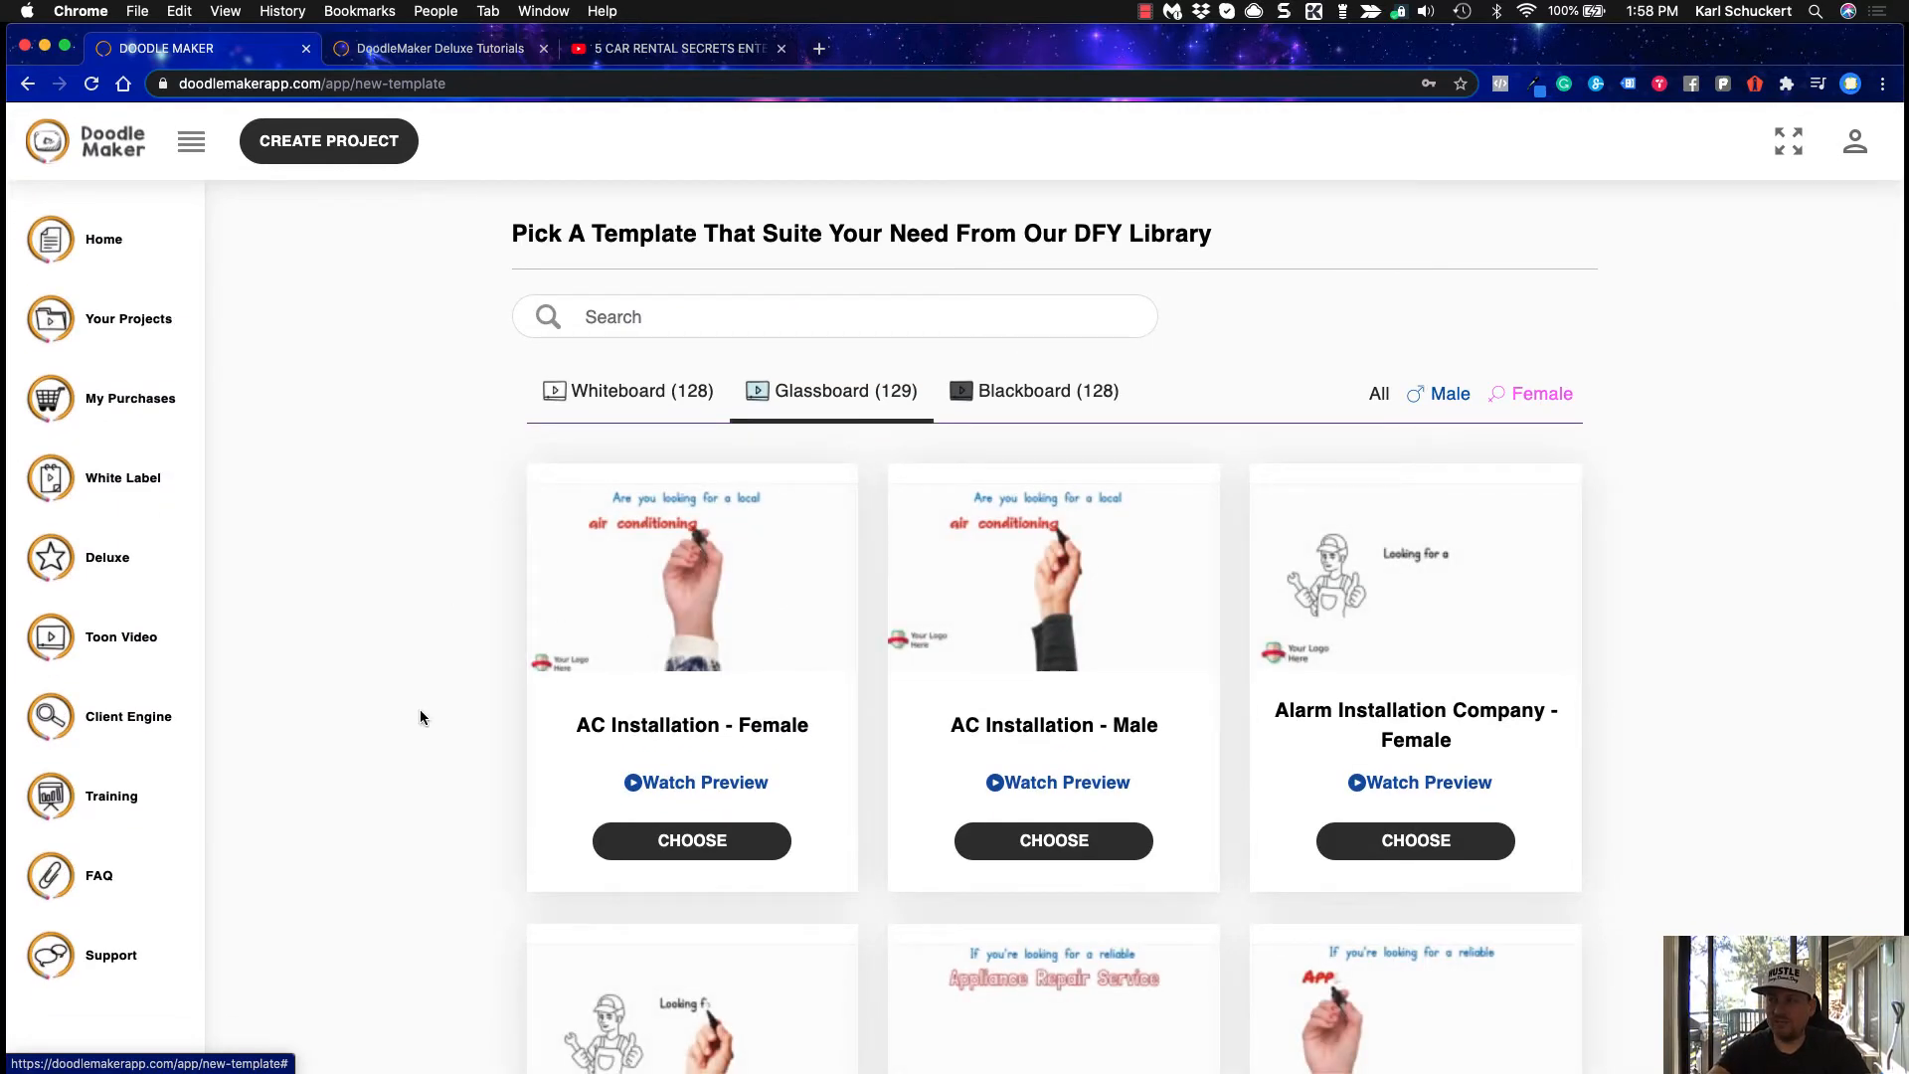
{"action": "scroll", "coordinate": [419, 716], "scroll_direction": "down", "scroll_amount": 15}
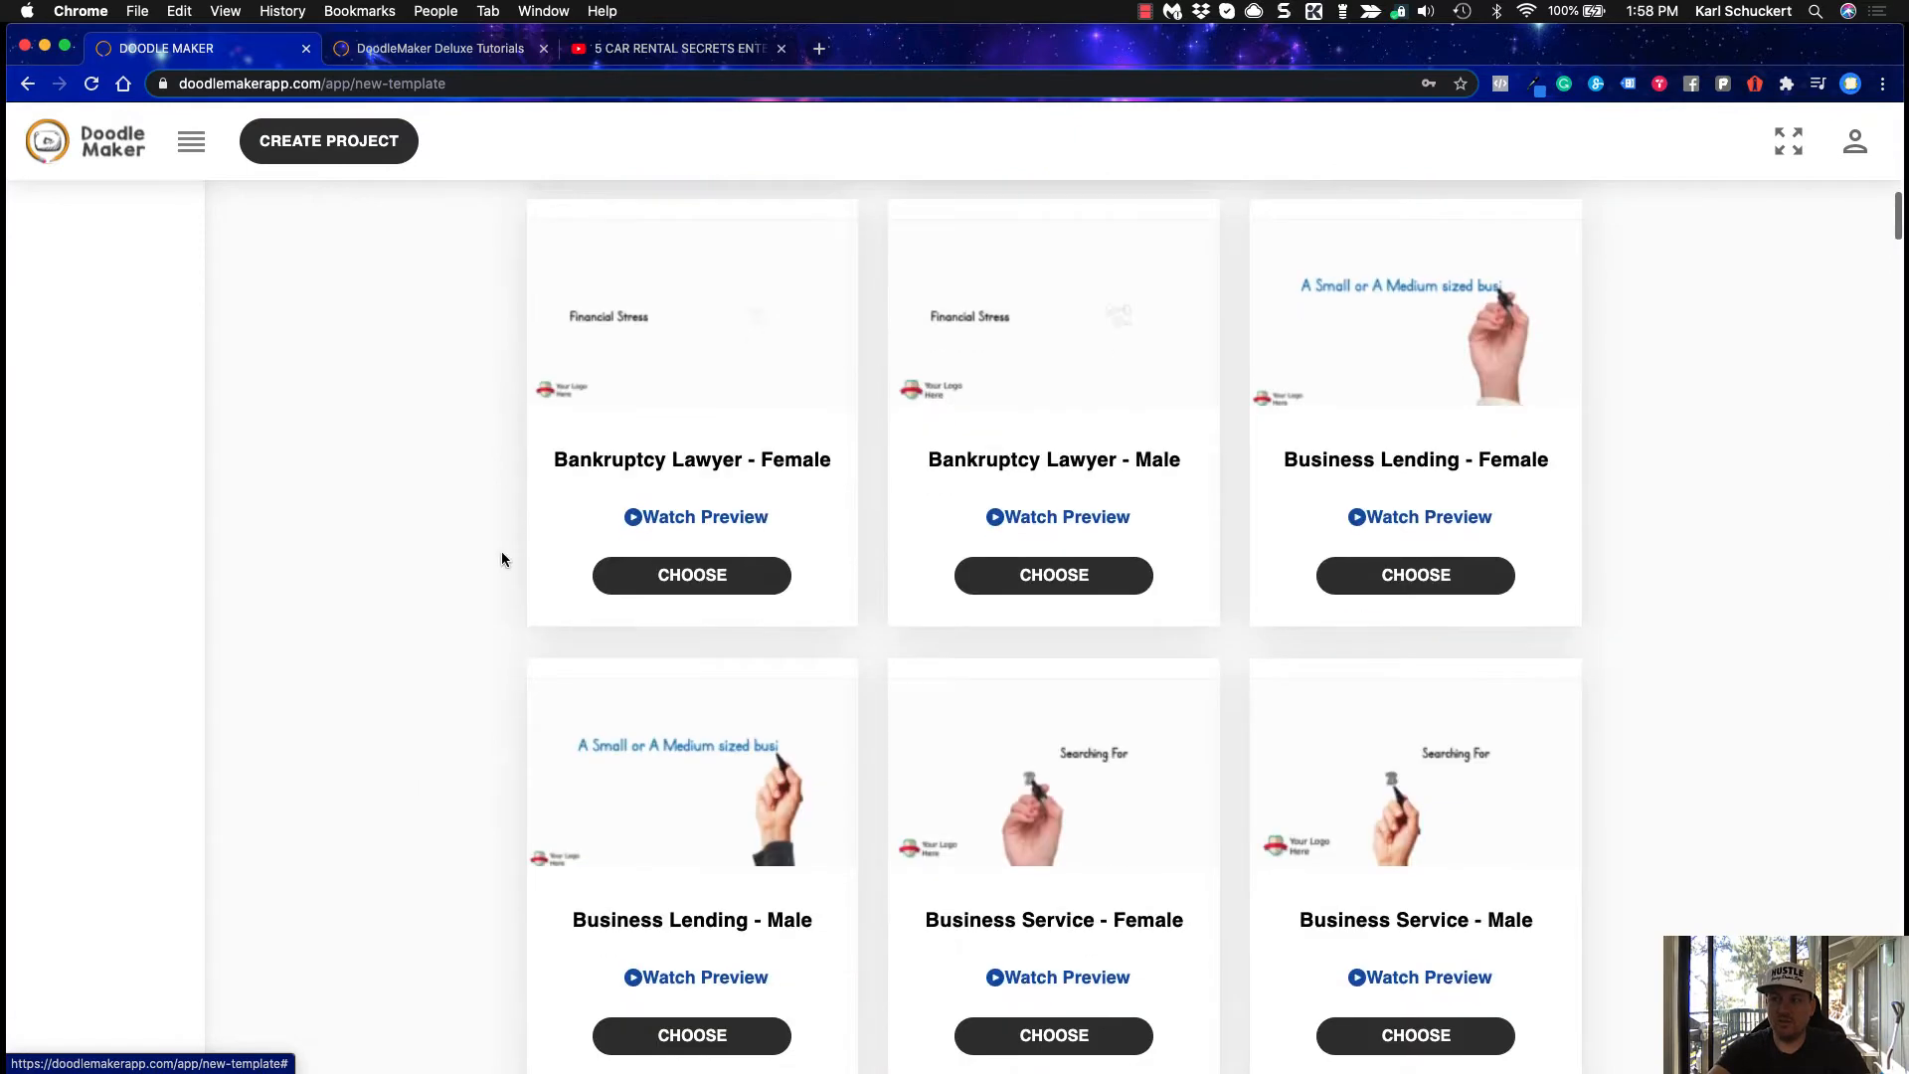
{"action": "scroll", "coordinate": [504, 557], "scroll_direction": "down", "scroll_amount": 6}
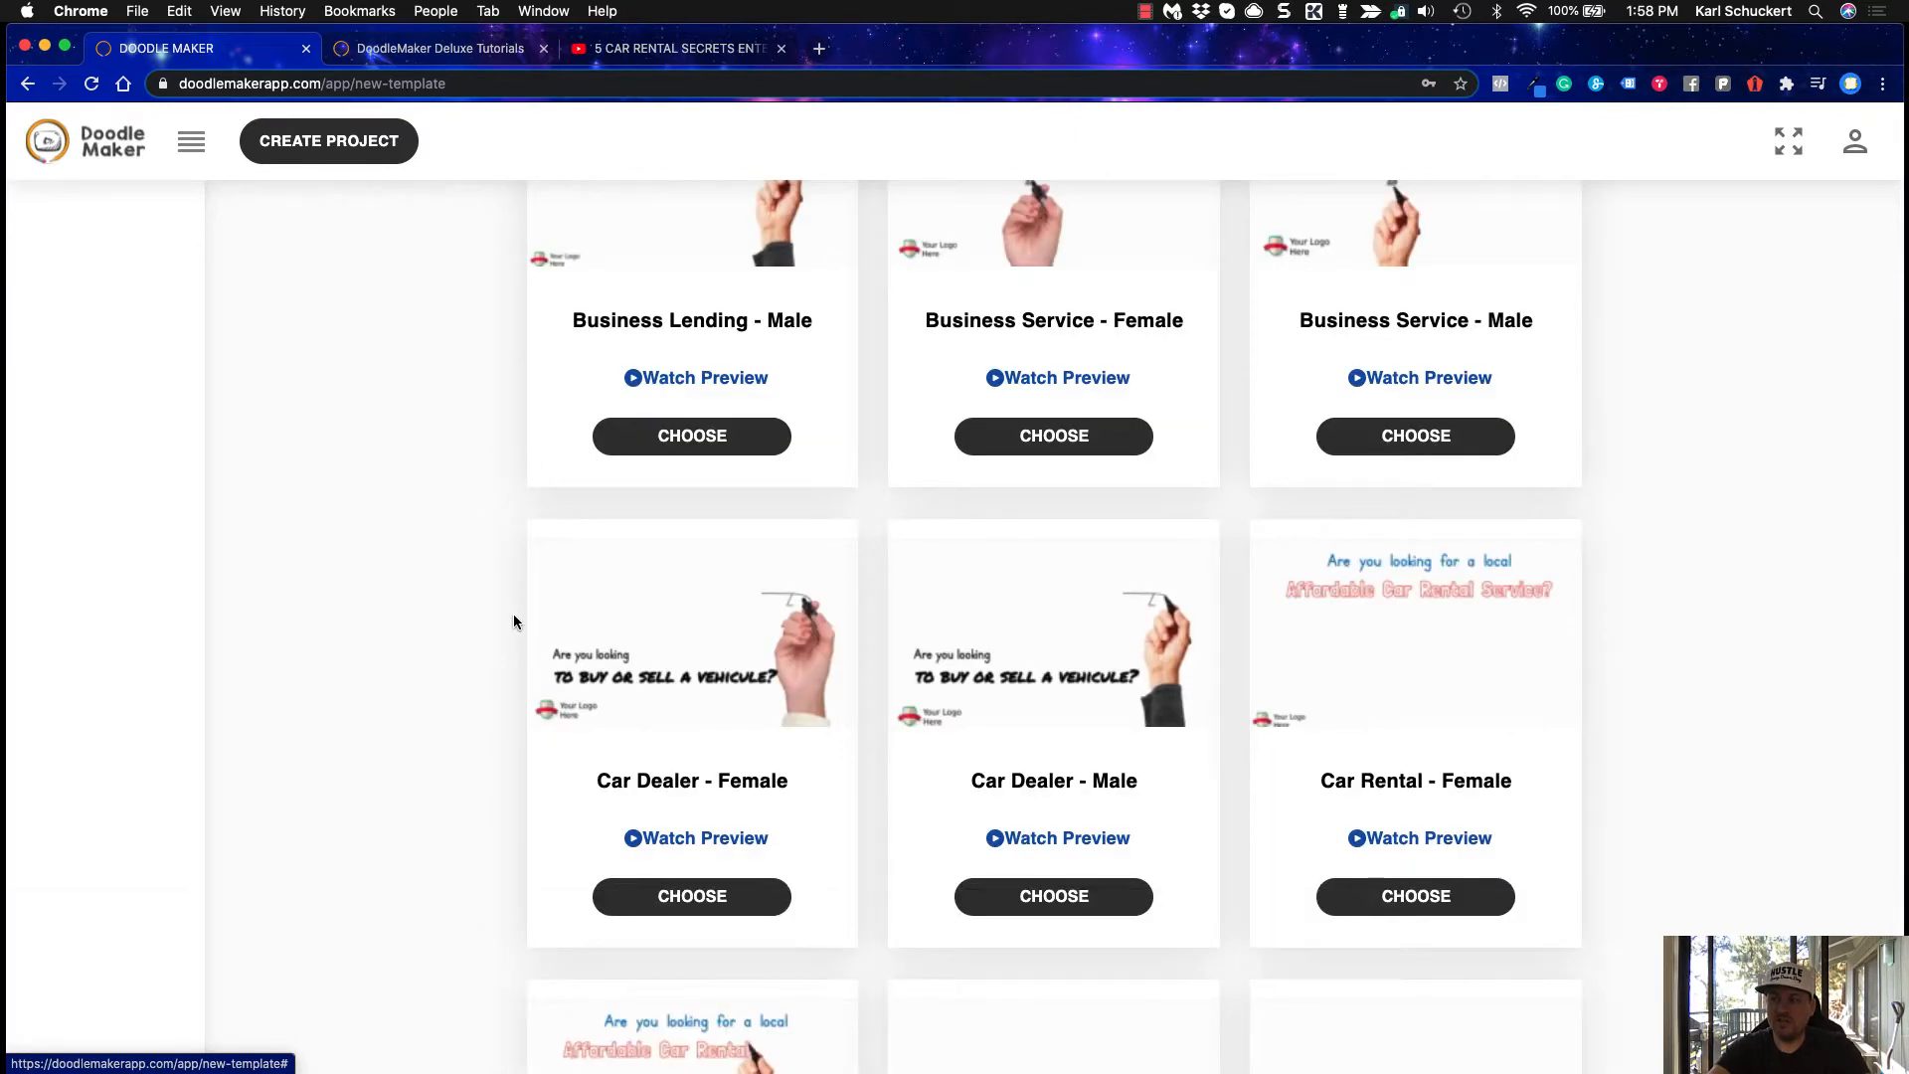
{"action": "scroll", "coordinate": [513, 612], "scroll_direction": "up", "scroll_amount": 15}
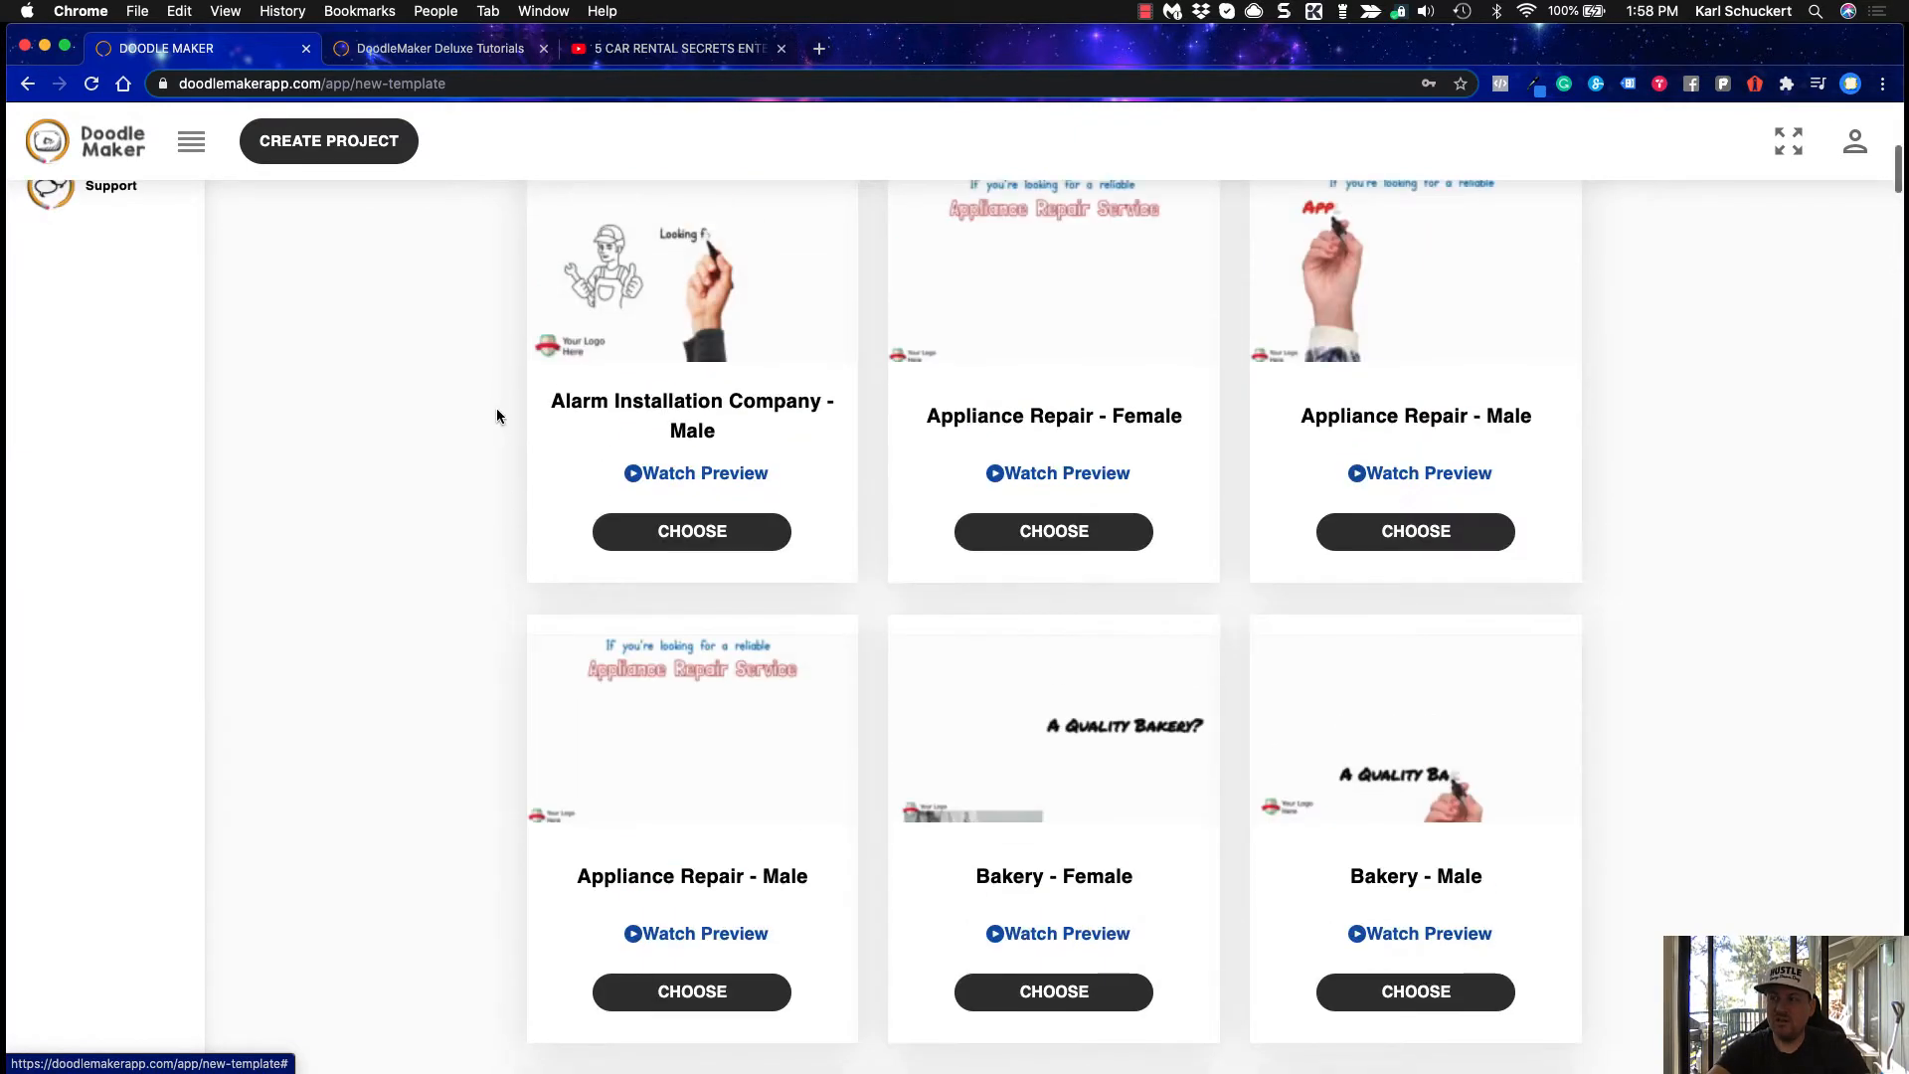
{"action": "scroll", "coordinate": [498, 416], "scroll_direction": "up", "scroll_amount": 10}
{"action": "scroll", "coordinate": [498, 415], "scroll_direction": "down", "scroll_amount": 1}
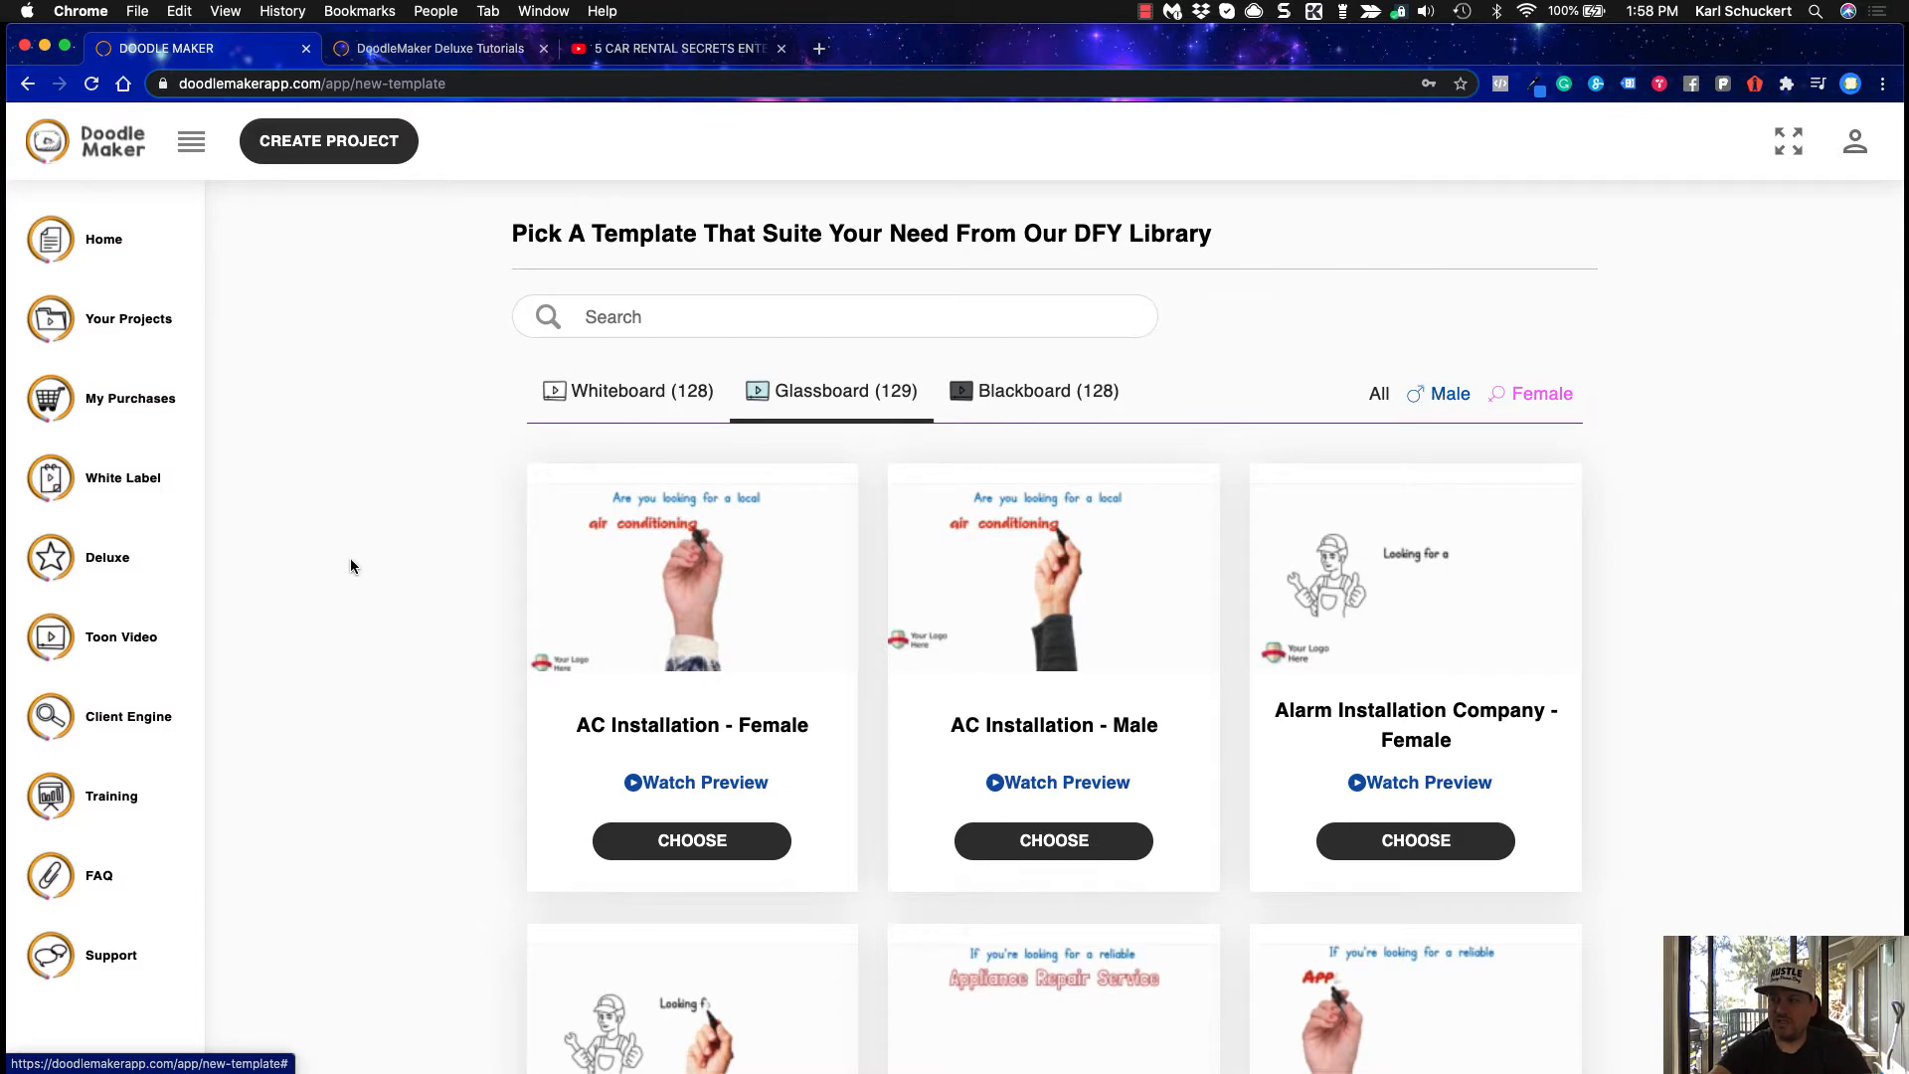
Look through the Glassboard template listing, from AC Installation down past the Locksmith templates, and return to its beginning
{"action": "scroll", "coordinate": [350, 566], "scroll_direction": "down", "scroll_amount": 5}
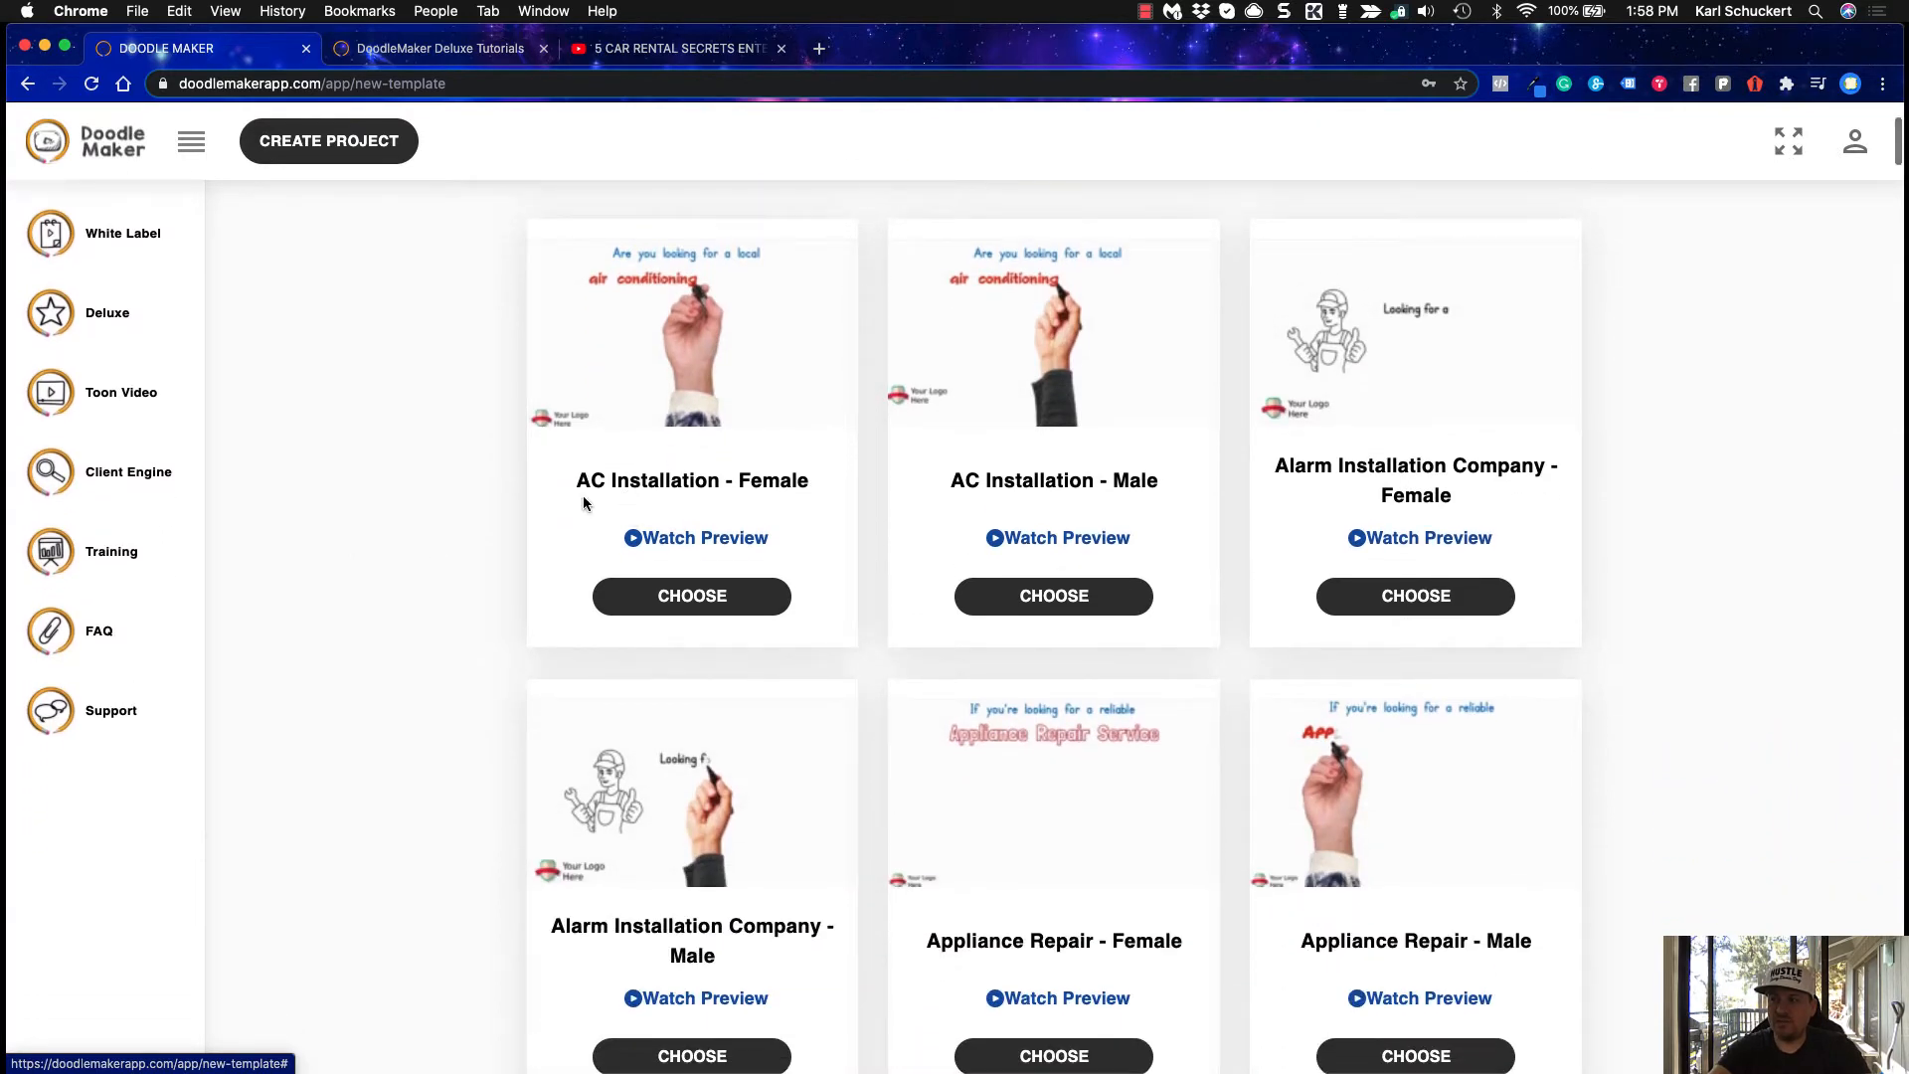
{"action": "scroll", "coordinate": [432, 546], "scroll_direction": "down", "scroll_amount": 20}
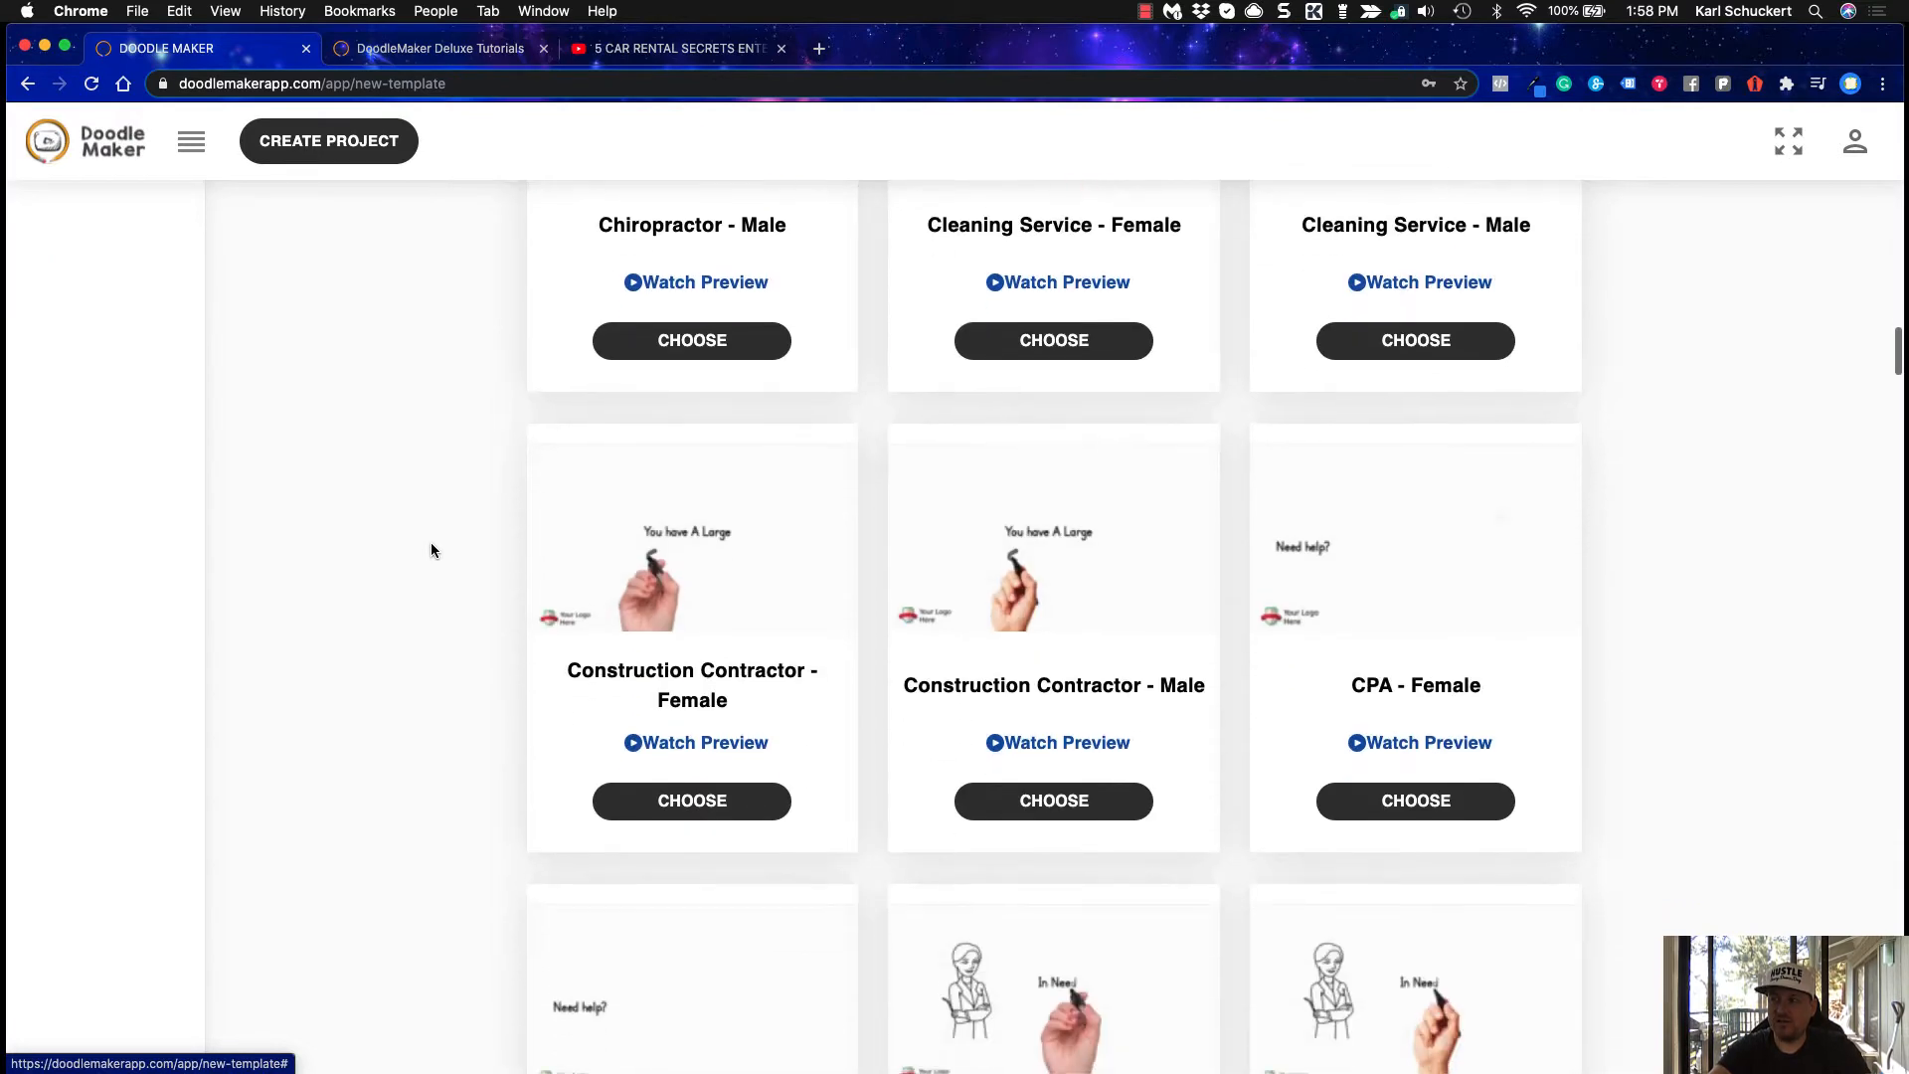
{"action": "scroll", "coordinate": [432, 544], "scroll_direction": "down", "scroll_amount": 6}
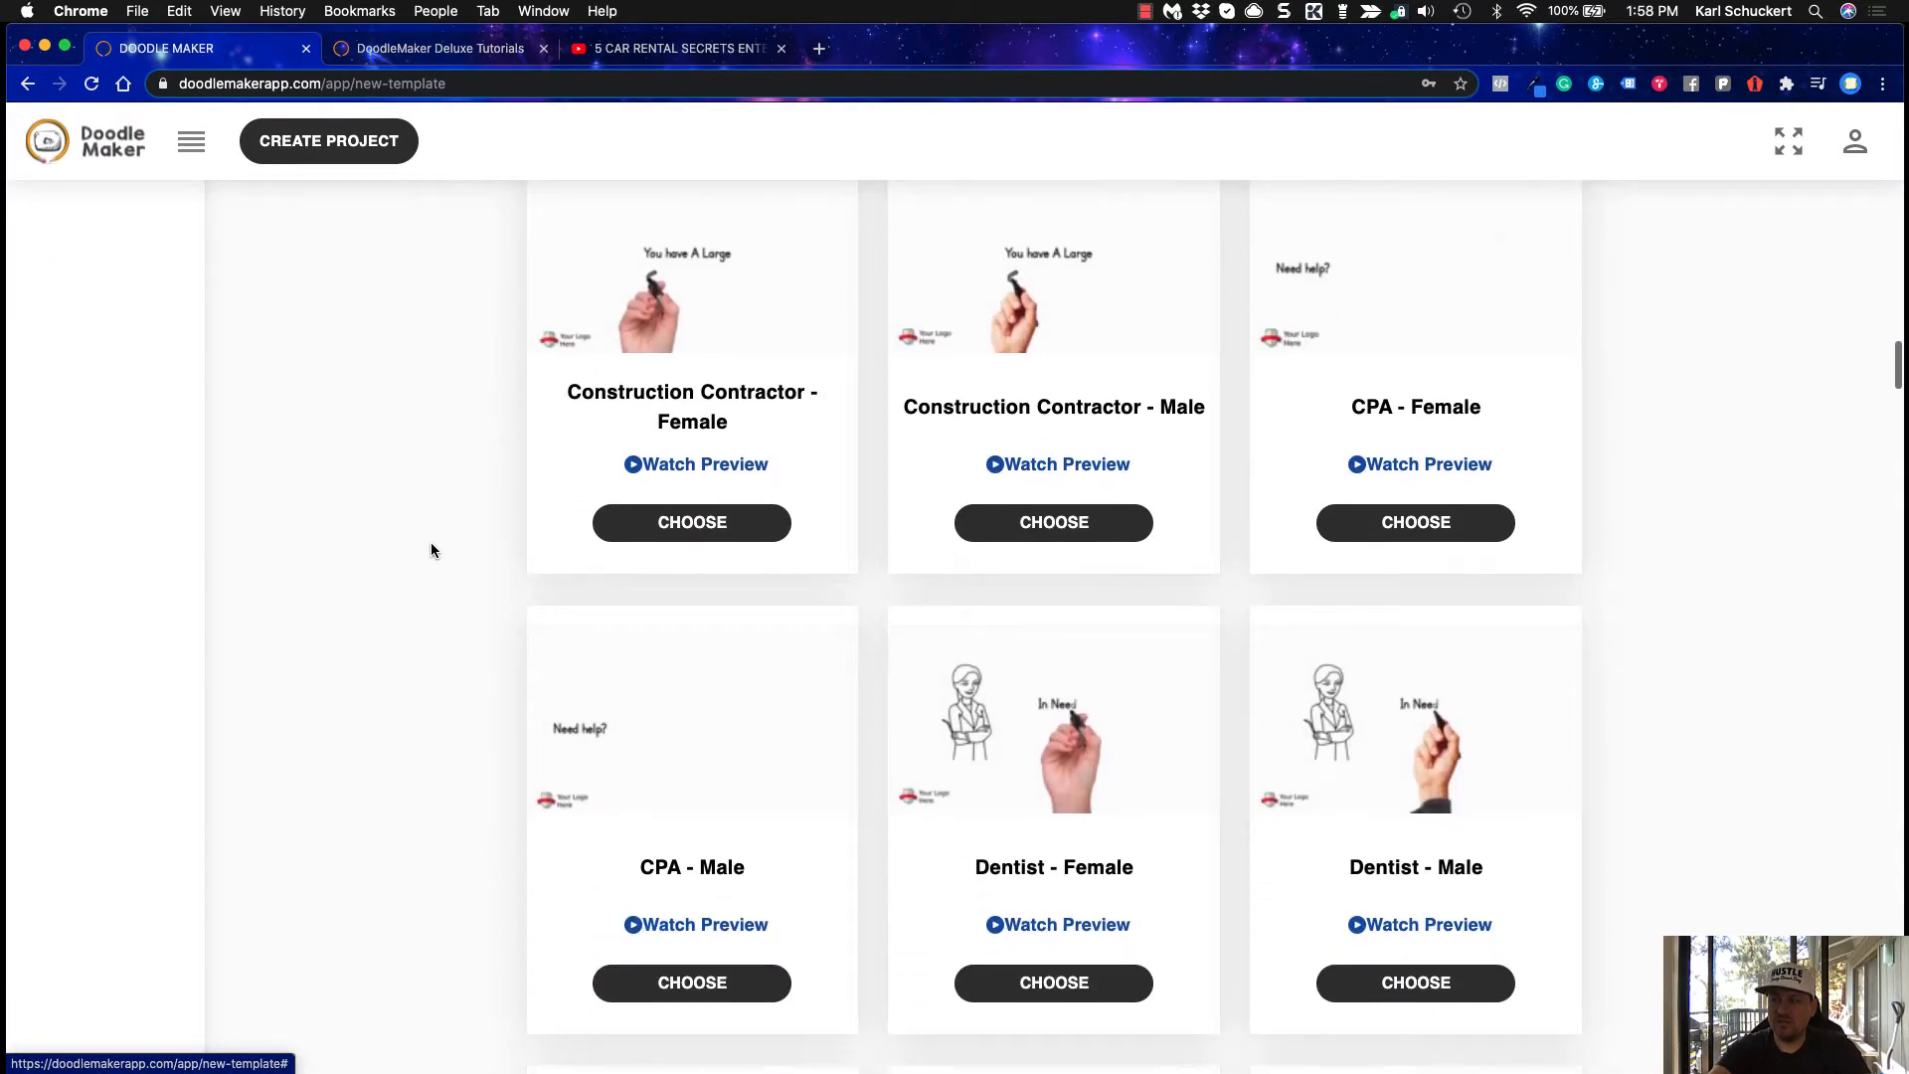
{"action": "scroll", "coordinate": [430, 543], "scroll_direction": "down", "scroll_amount": 1}
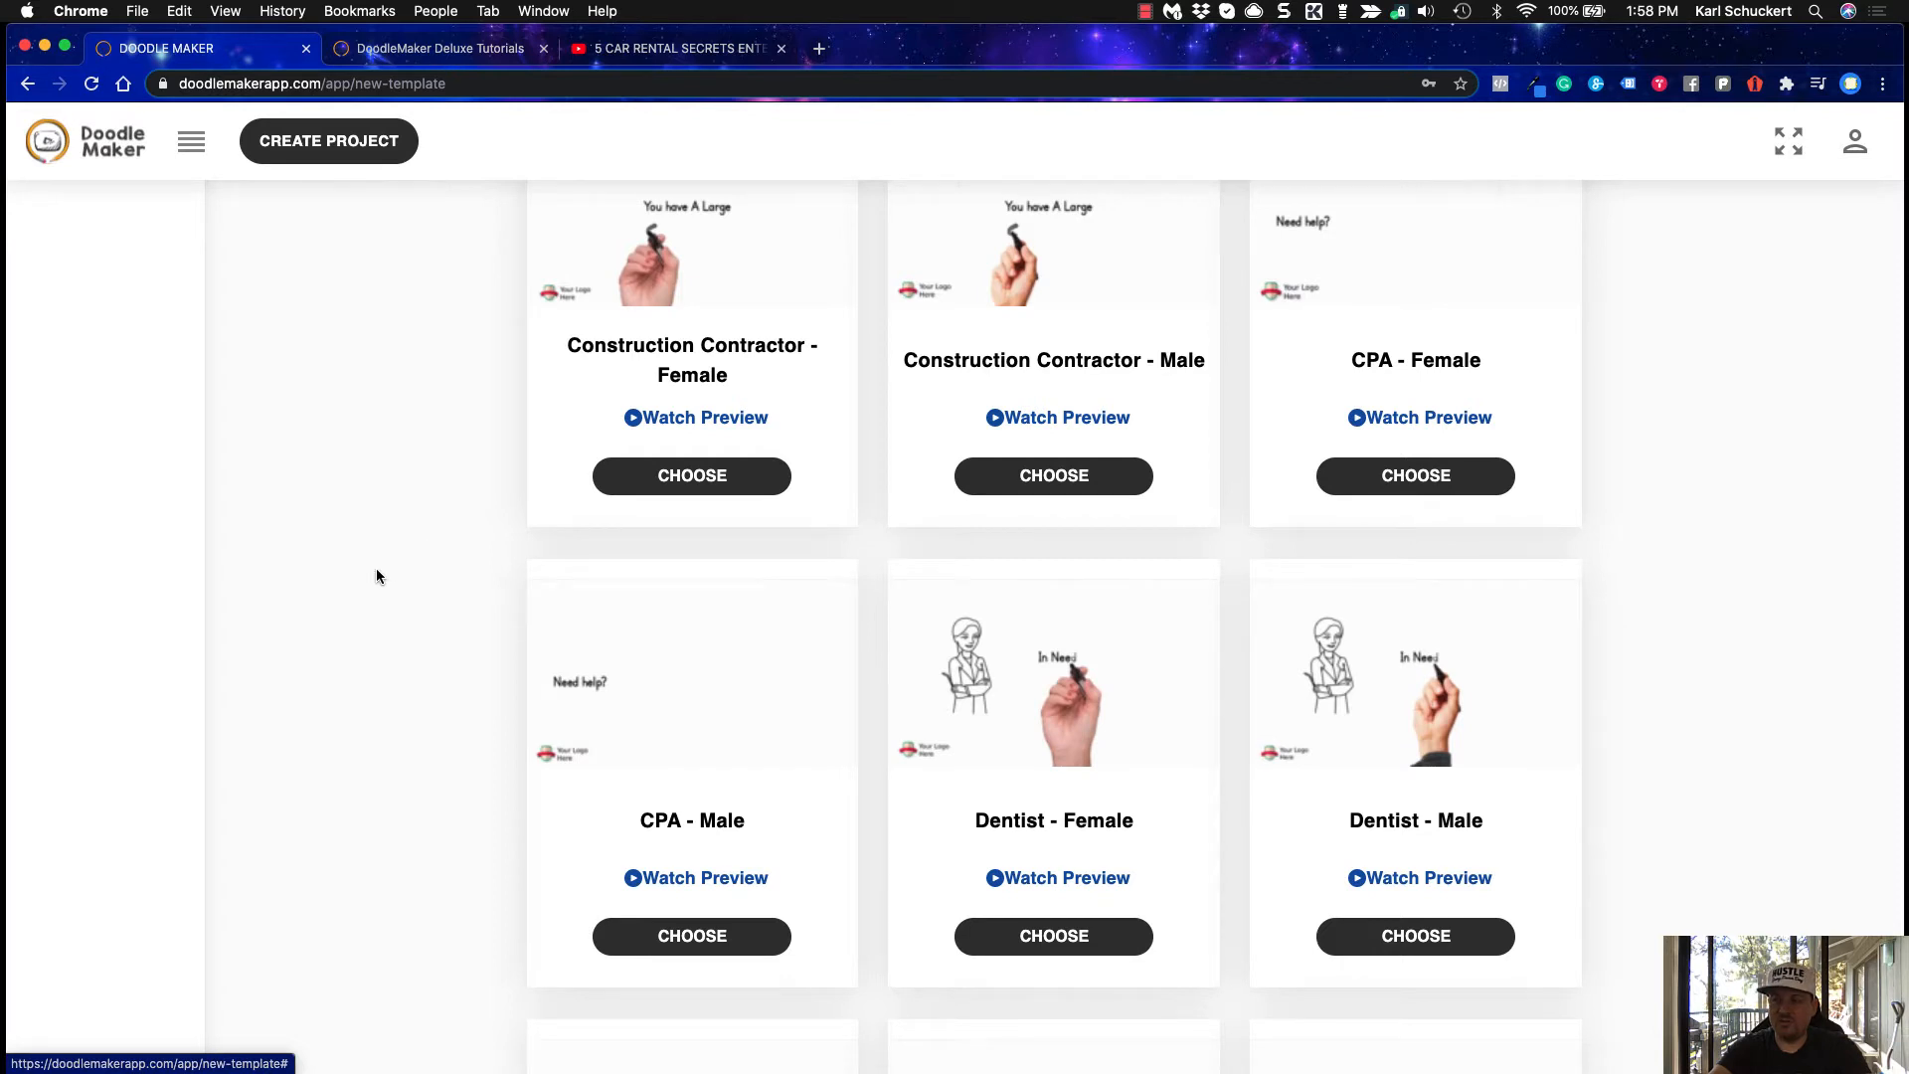
{"action": "scroll", "coordinate": [378, 575], "scroll_direction": "down", "scroll_amount": 20}
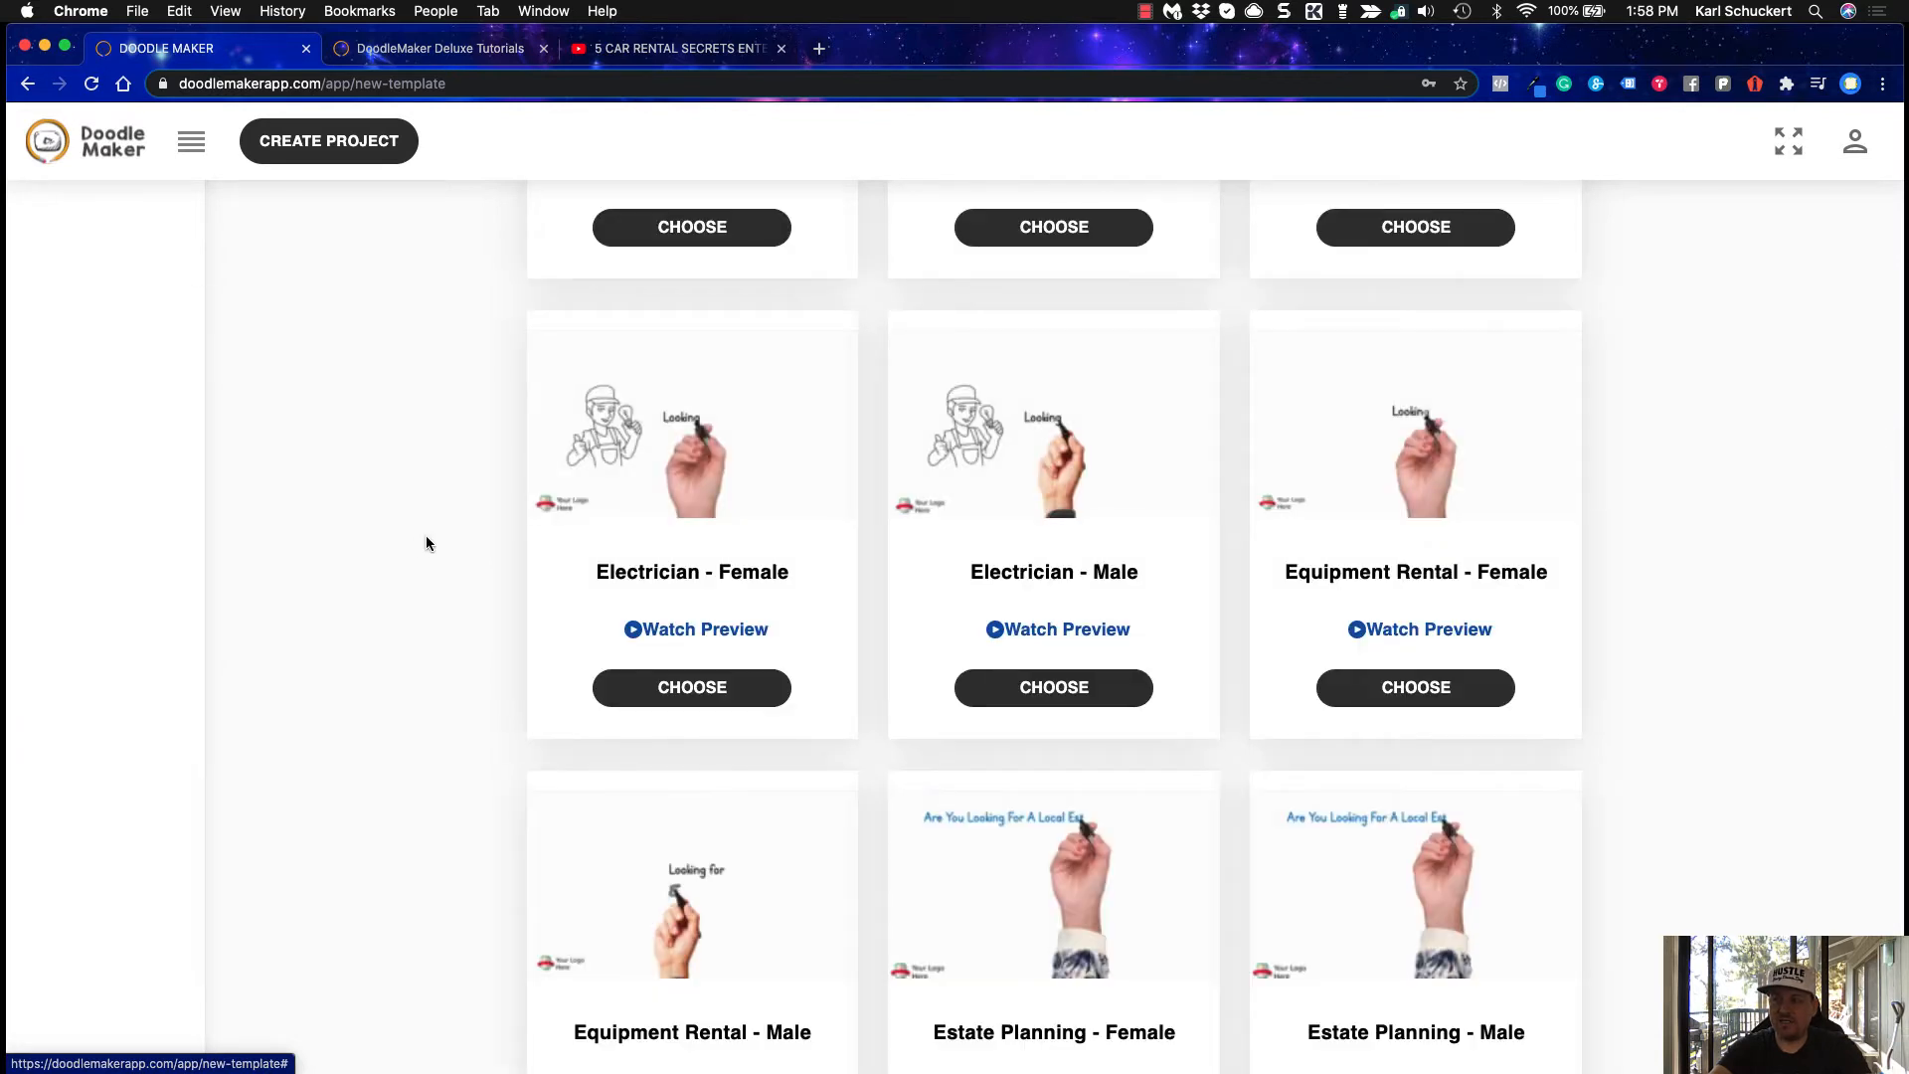
{"action": "scroll", "coordinate": [426, 542], "scroll_direction": "down", "scroll_amount": 20}
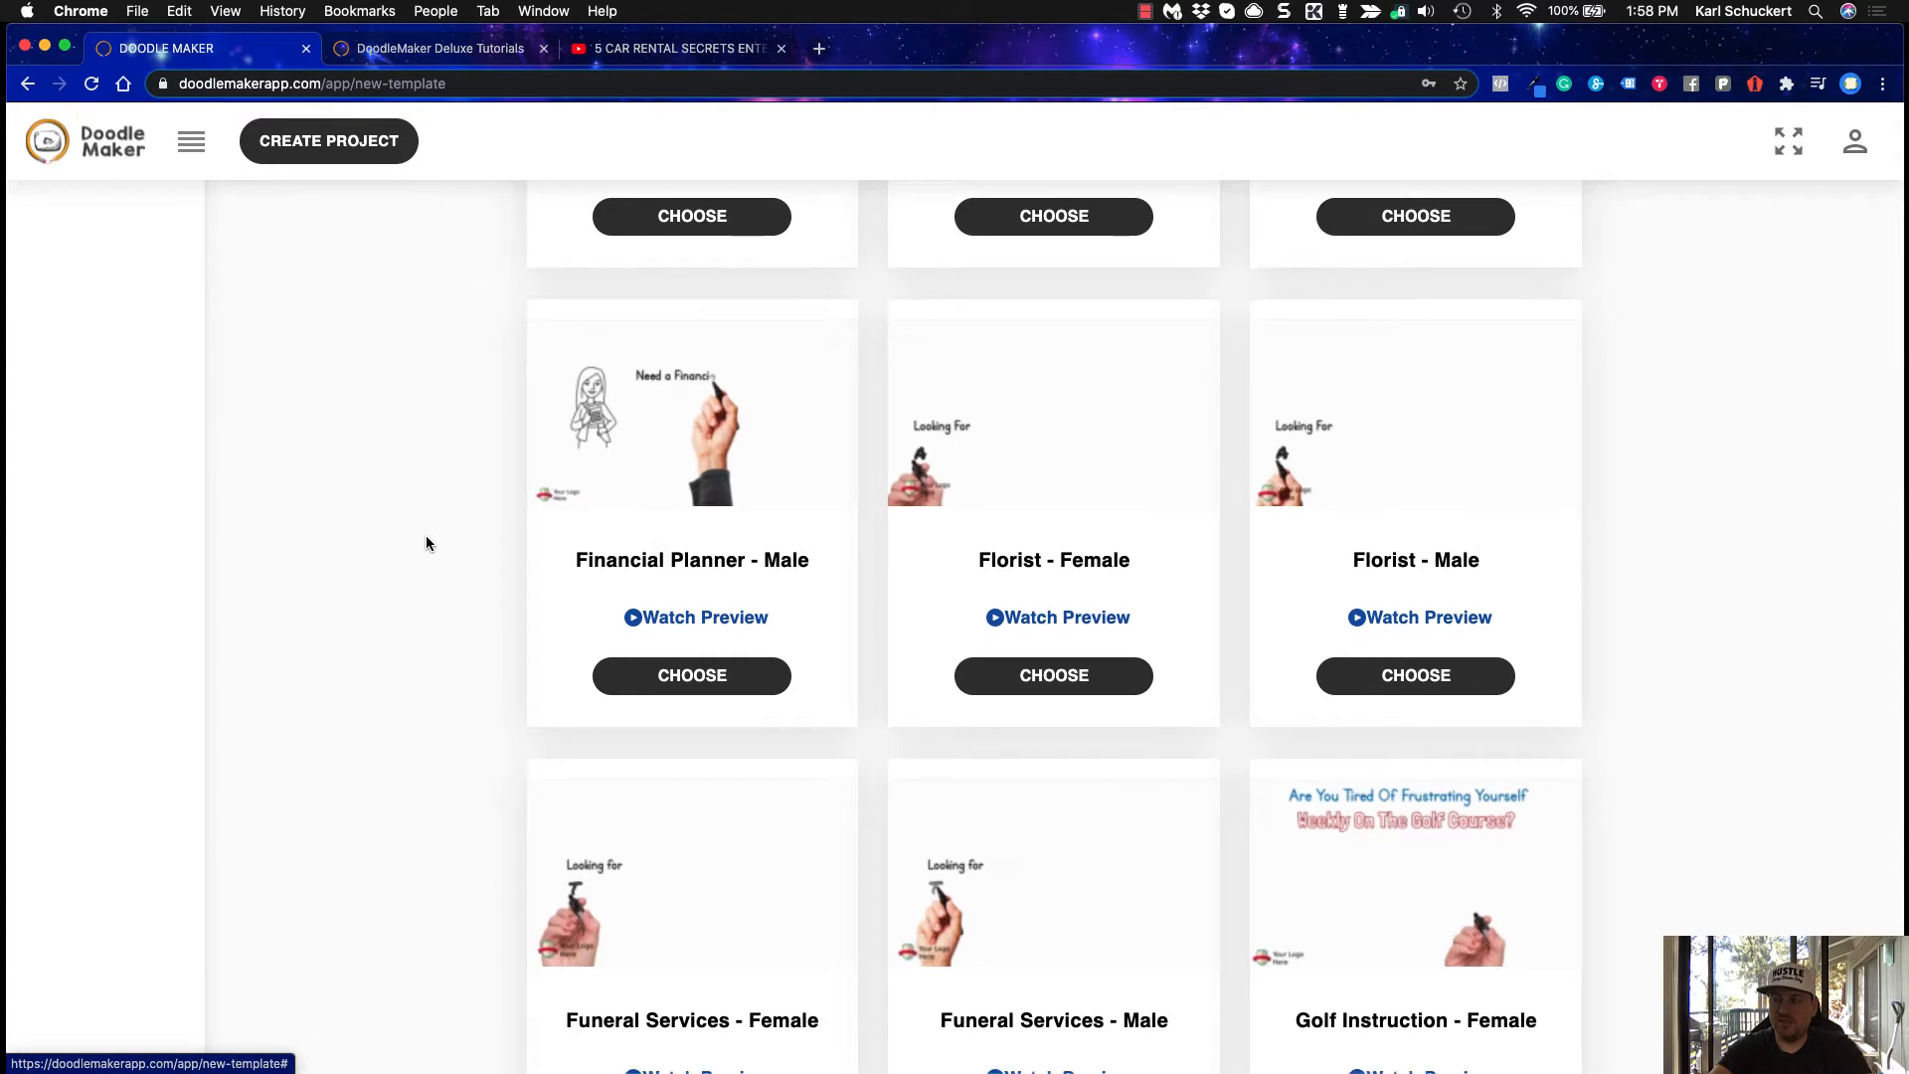
{"action": "scroll", "coordinate": [426, 542], "scroll_direction": "down", "scroll_amount": 15}
{"action": "scroll", "coordinate": [426, 542], "scroll_direction": "down", "scroll_amount": 6}
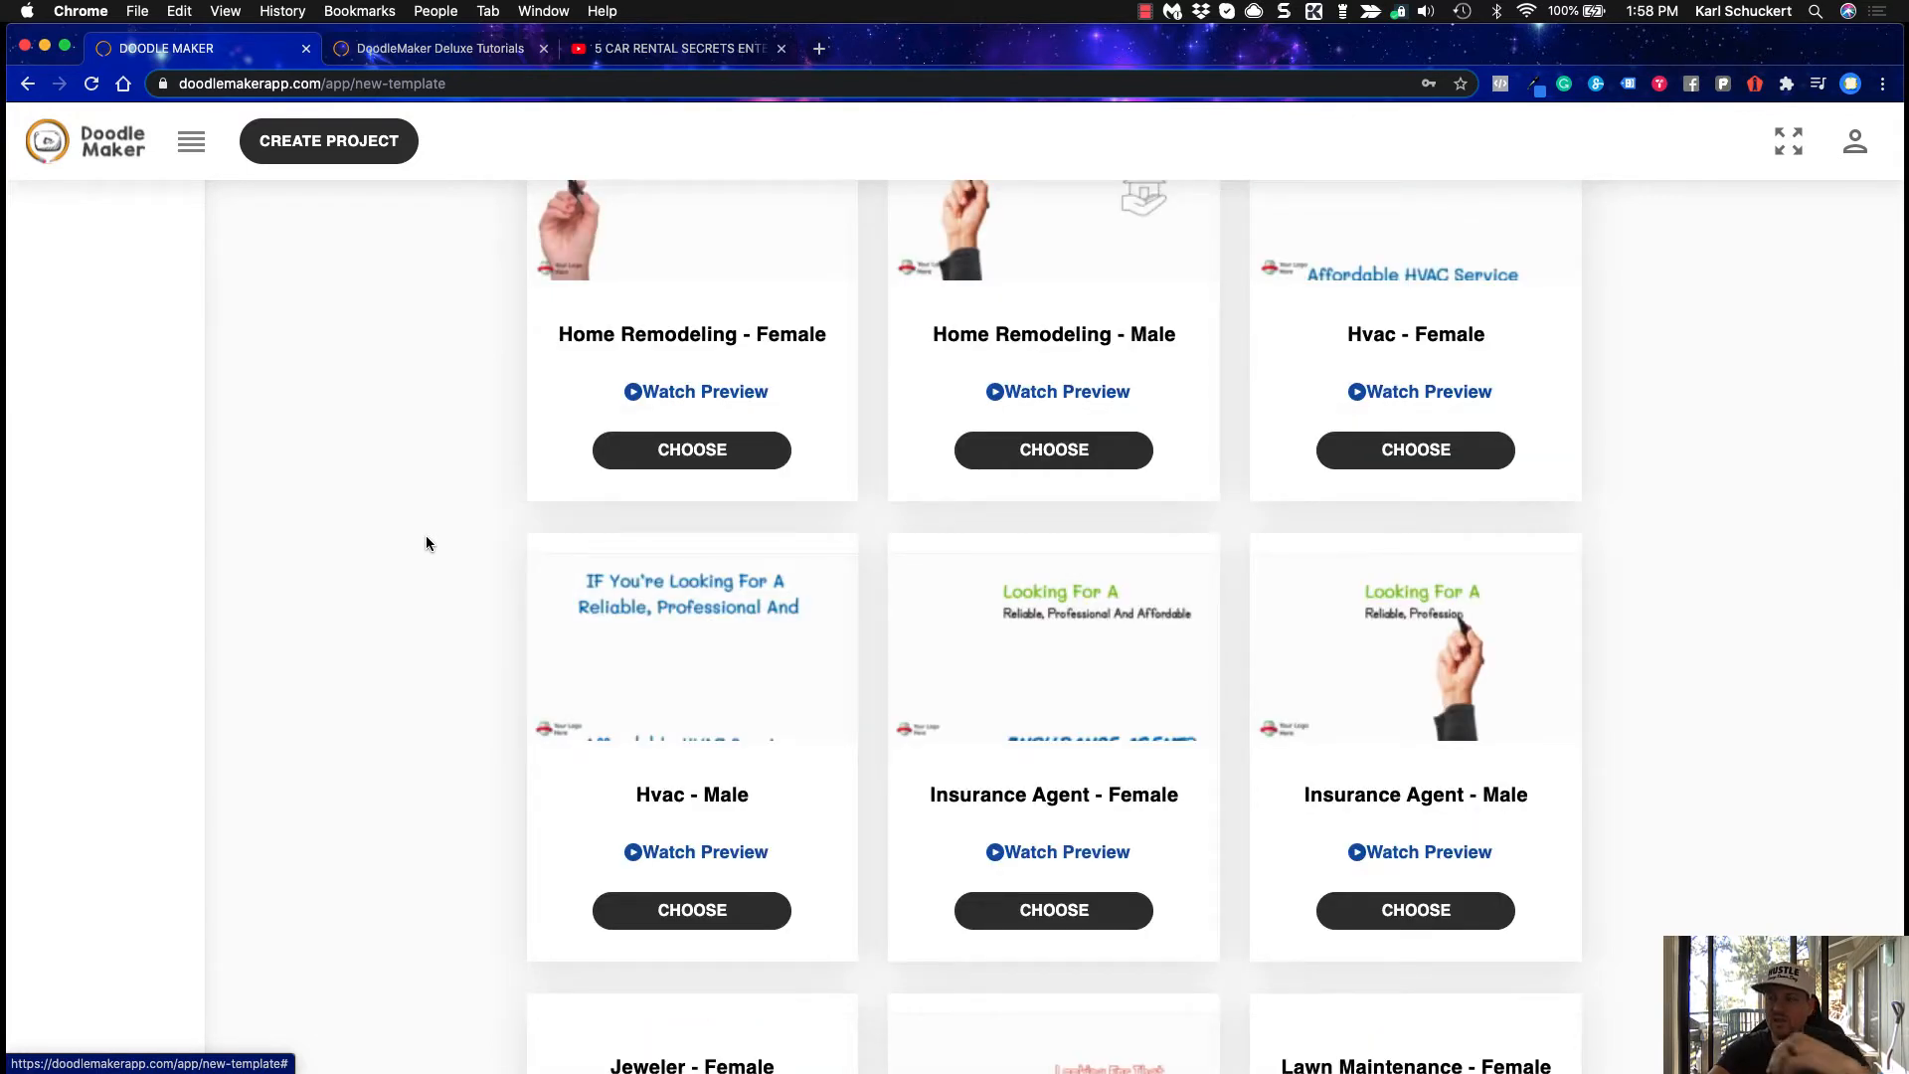
{"action": "scroll", "coordinate": [425, 543], "scroll_direction": "down", "scroll_amount": 2}
{"action": "scroll", "coordinate": [425, 543], "scroll_direction": "down", "scroll_amount": 7}
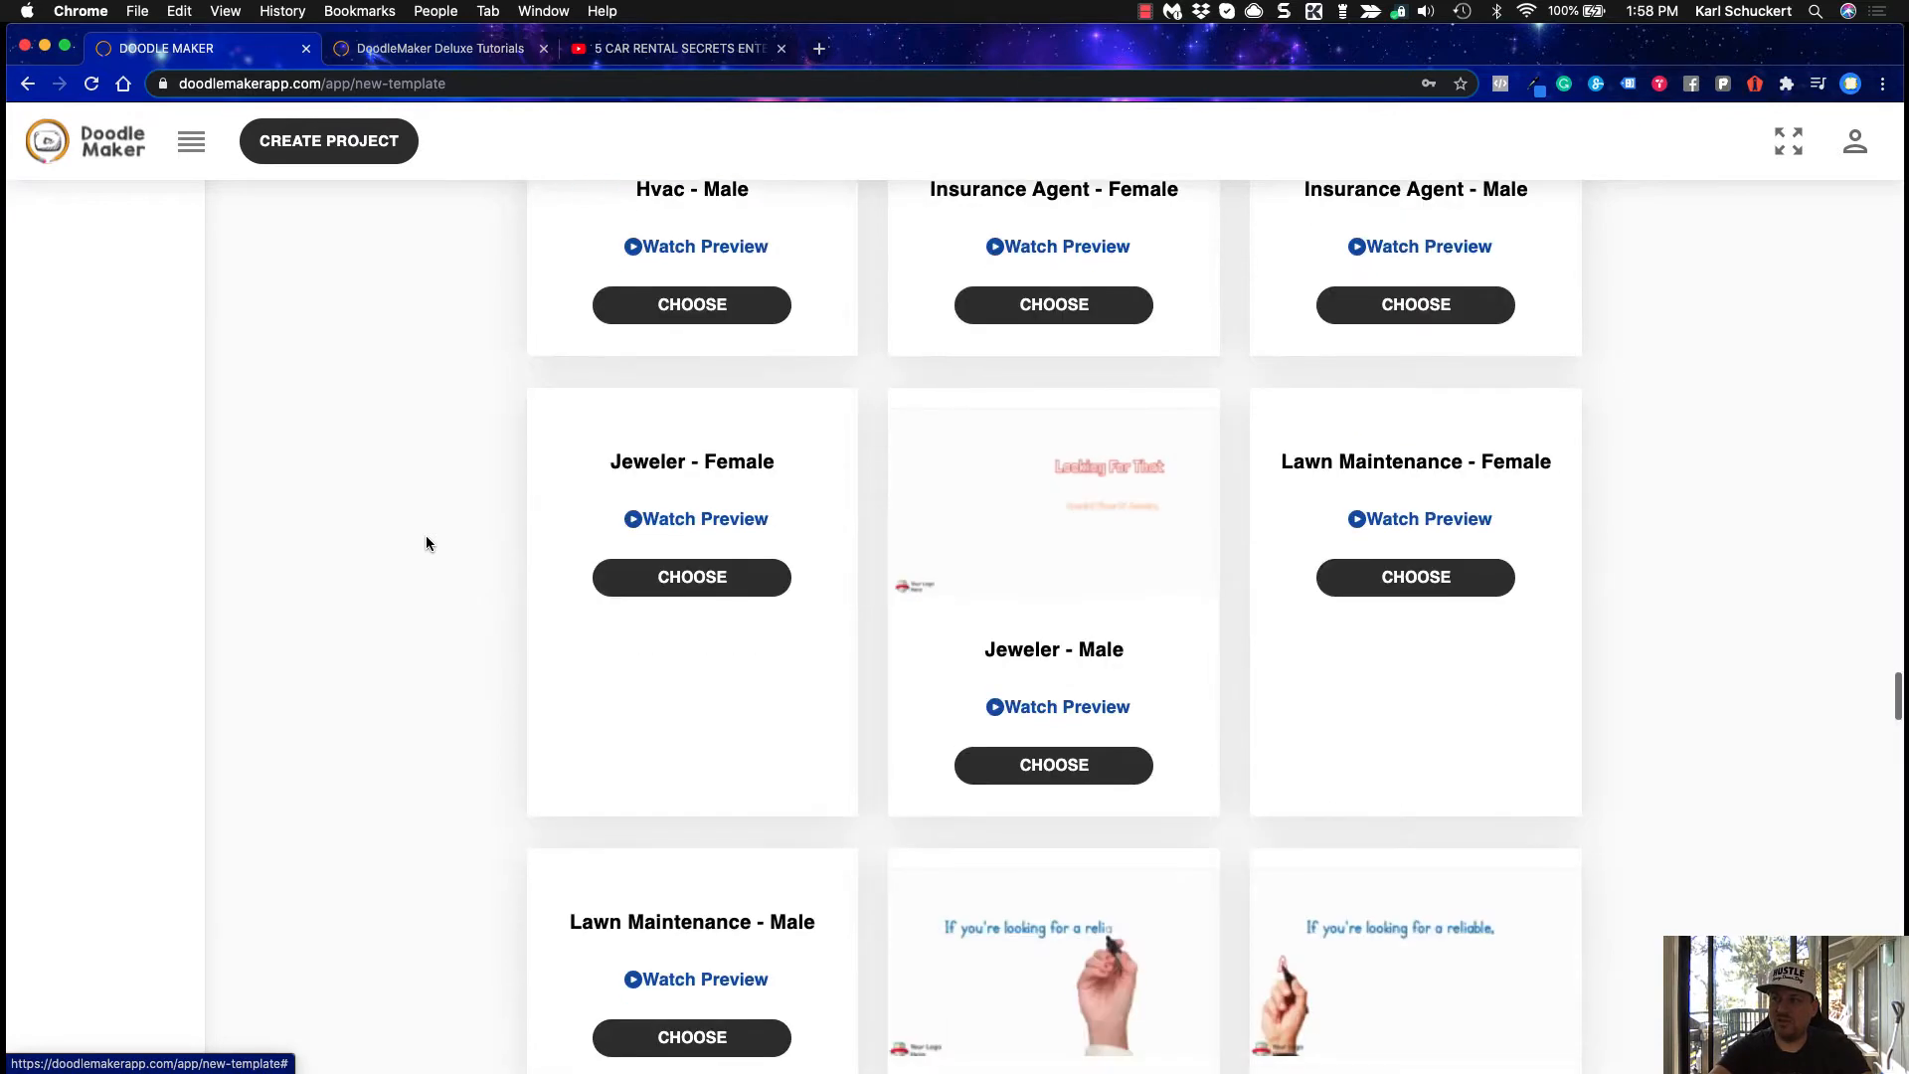
{"action": "scroll", "coordinate": [426, 543], "scroll_direction": "down", "scroll_amount": 8}
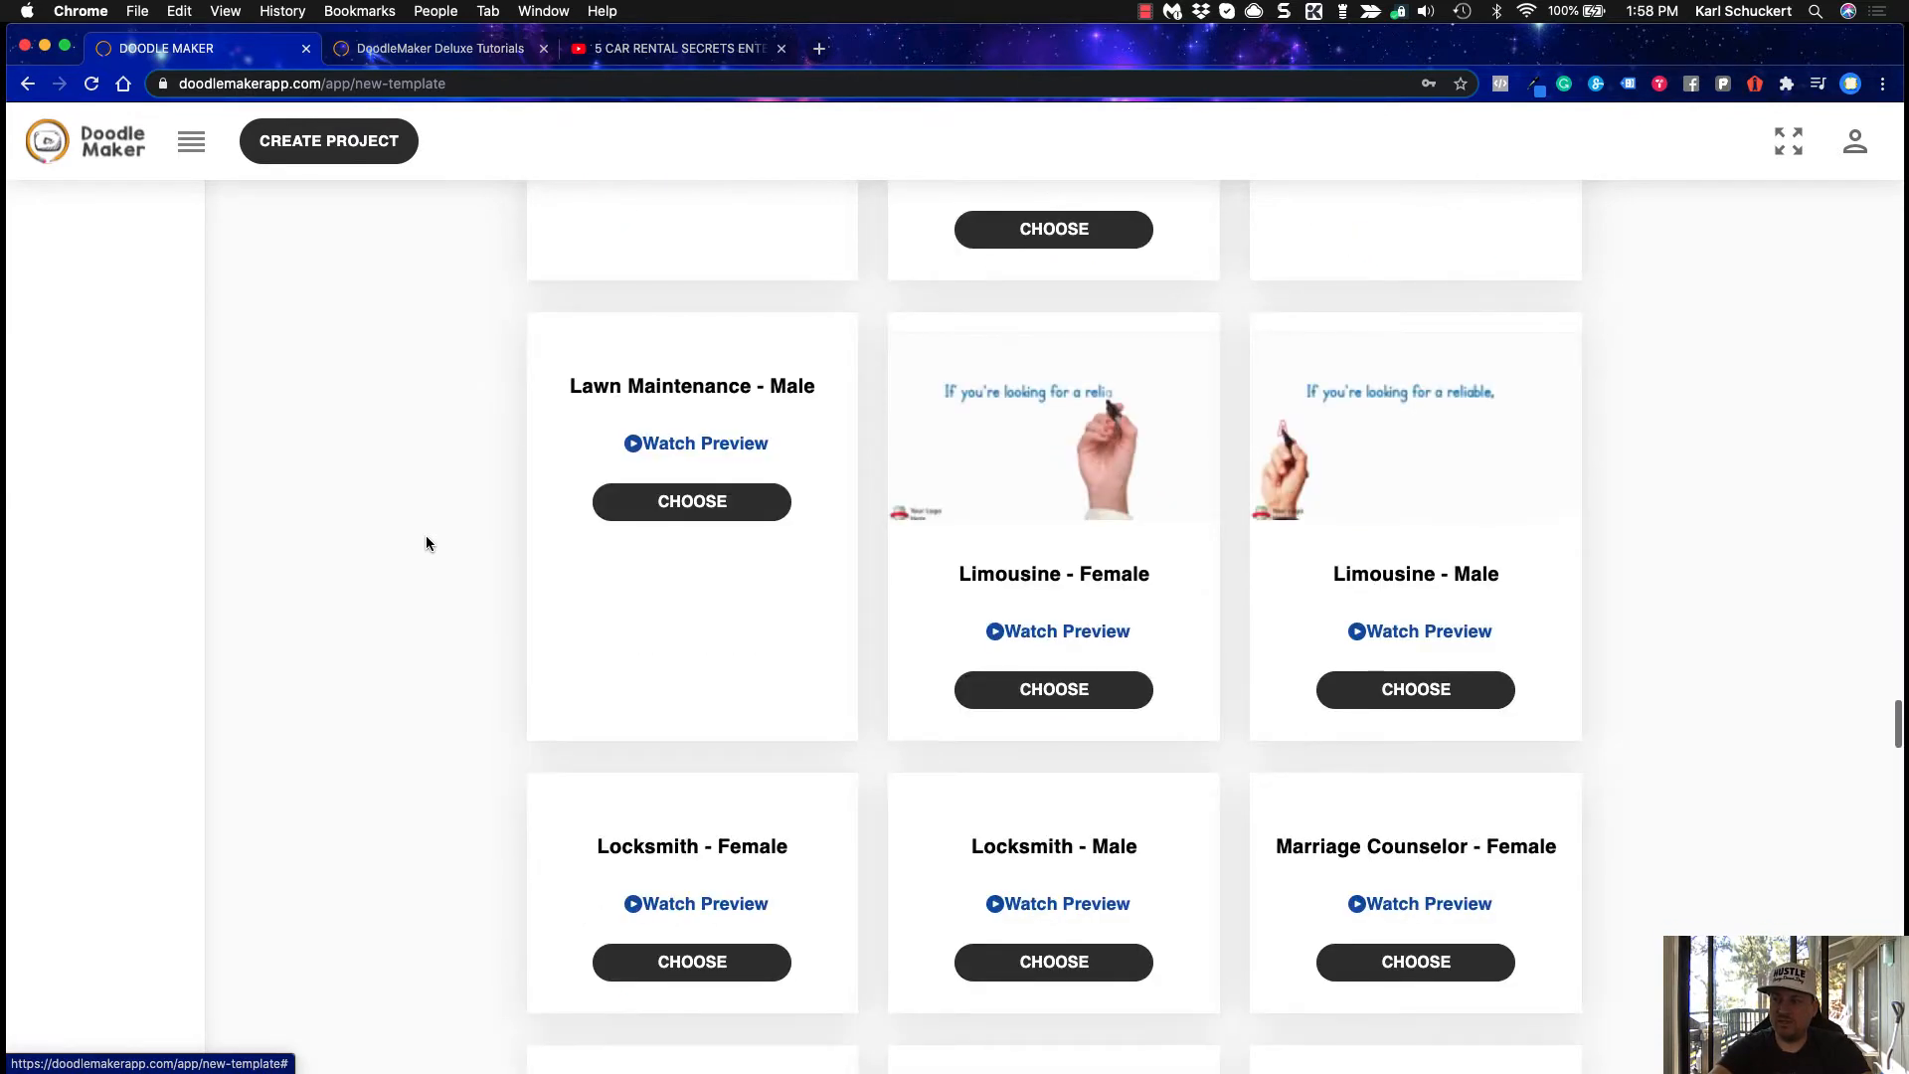
{"action": "scroll", "coordinate": [425, 543], "scroll_direction": "down", "scroll_amount": 15}
{"action": "scroll", "coordinate": [426, 543], "scroll_direction": "up", "scroll_amount": 20}
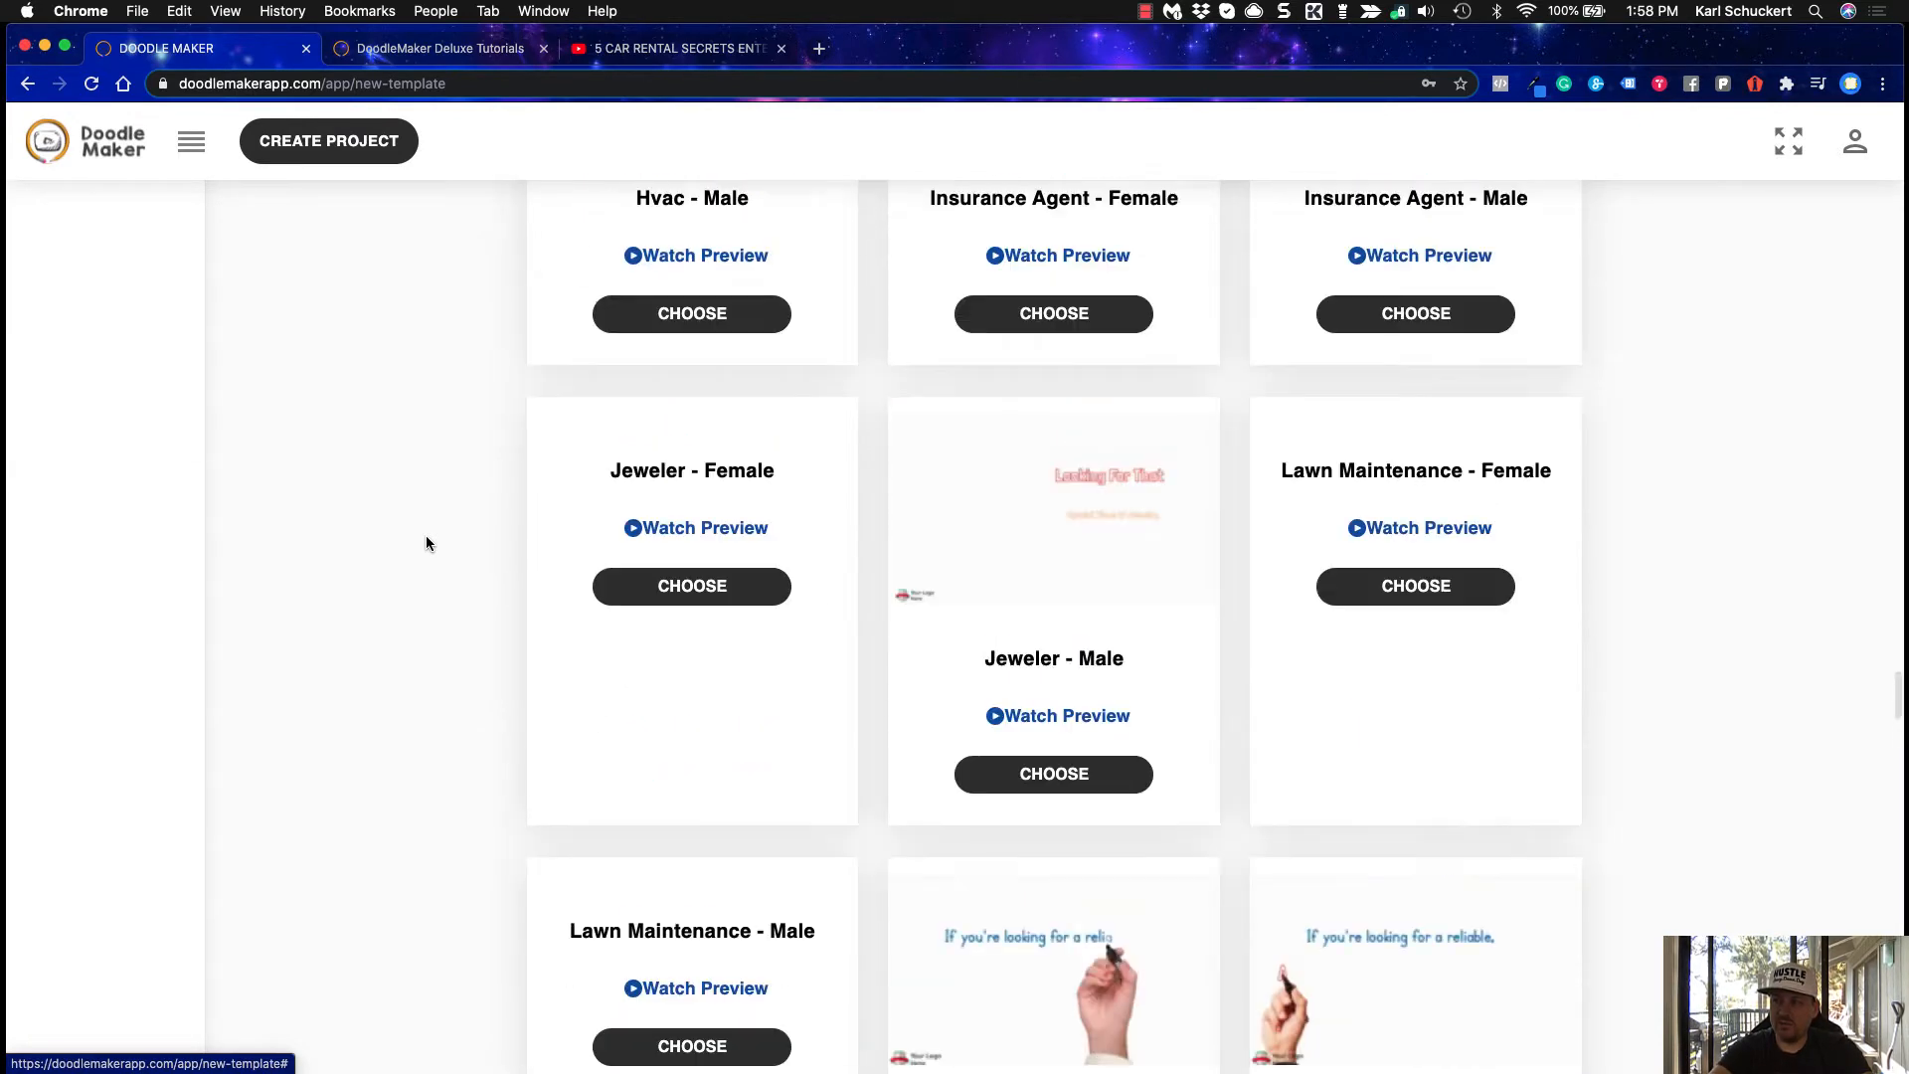
{"action": "scroll", "coordinate": [425, 543], "scroll_direction": "up", "scroll_amount": 2}
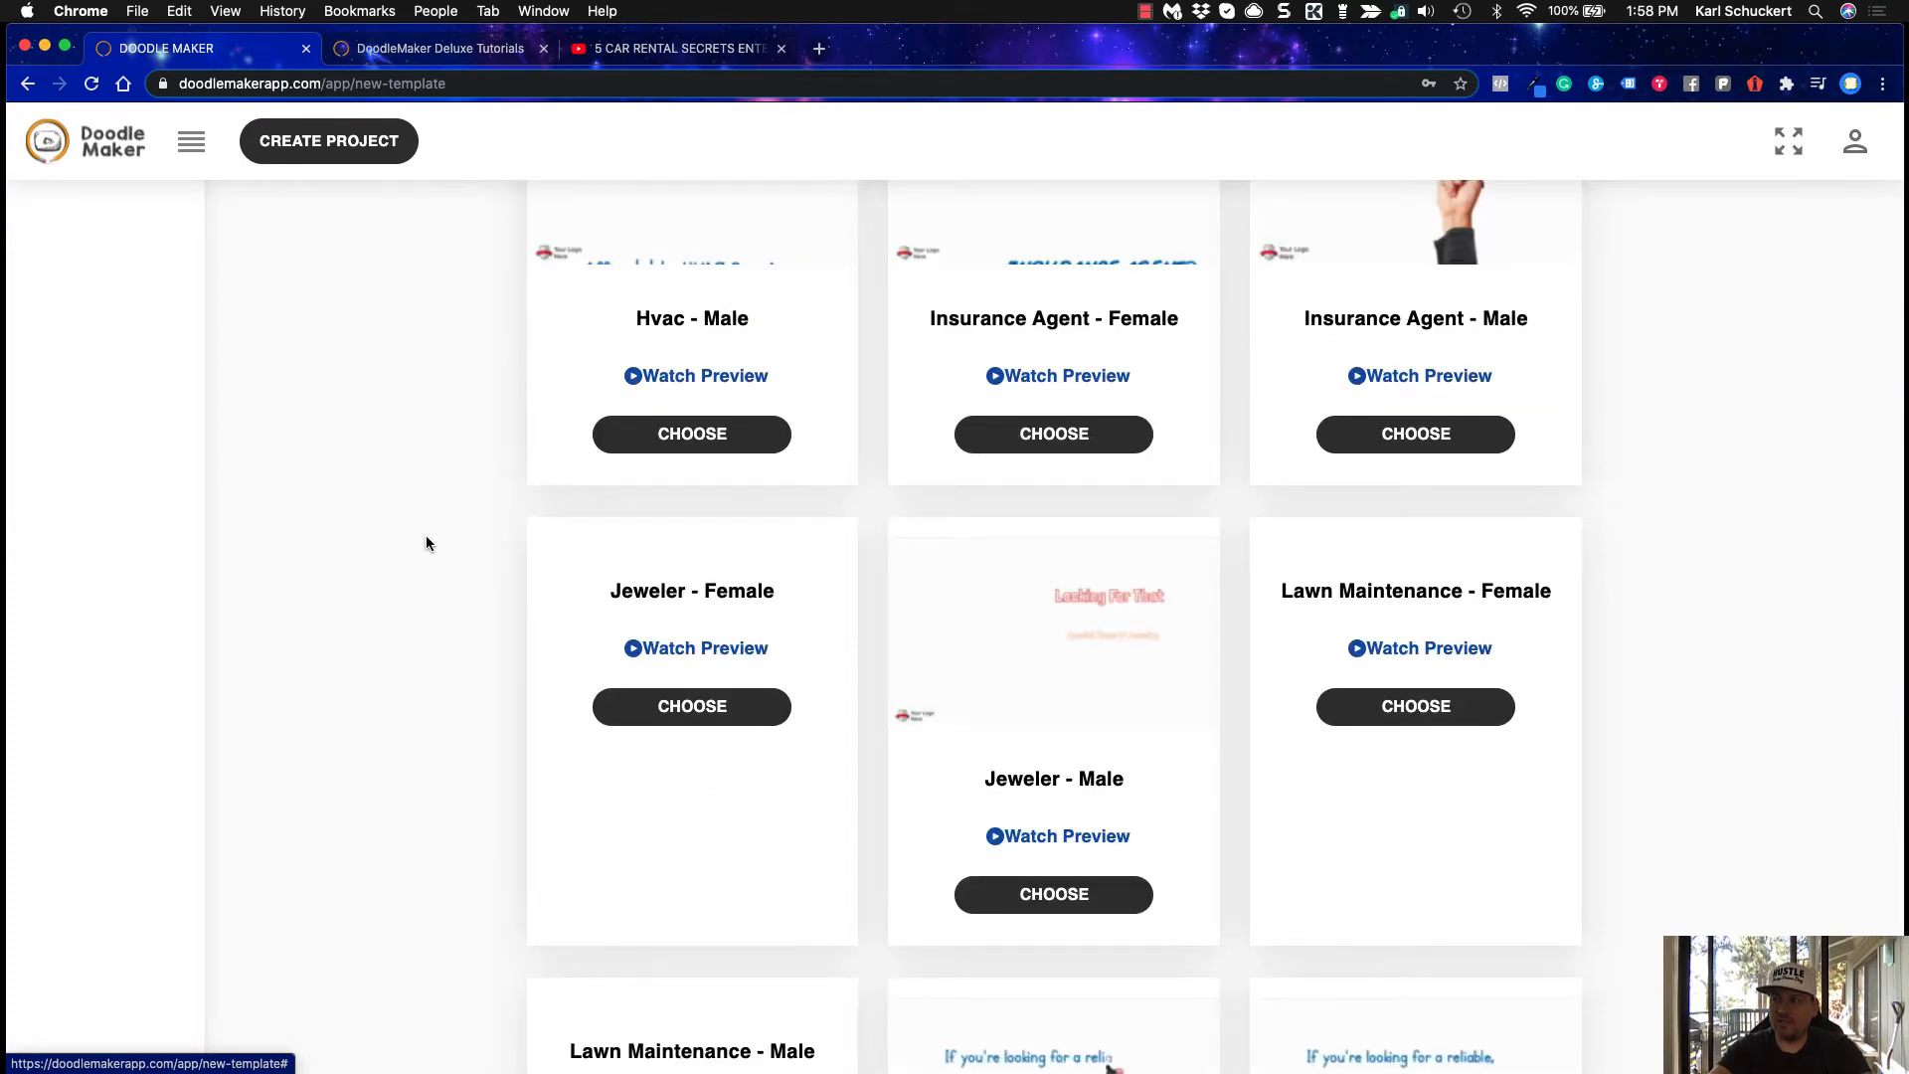
{"action": "scroll", "coordinate": [426, 543], "scroll_direction": "up", "scroll_amount": 20}
{"action": "scroll", "coordinate": [426, 543], "scroll_direction": "up", "scroll_amount": 10}
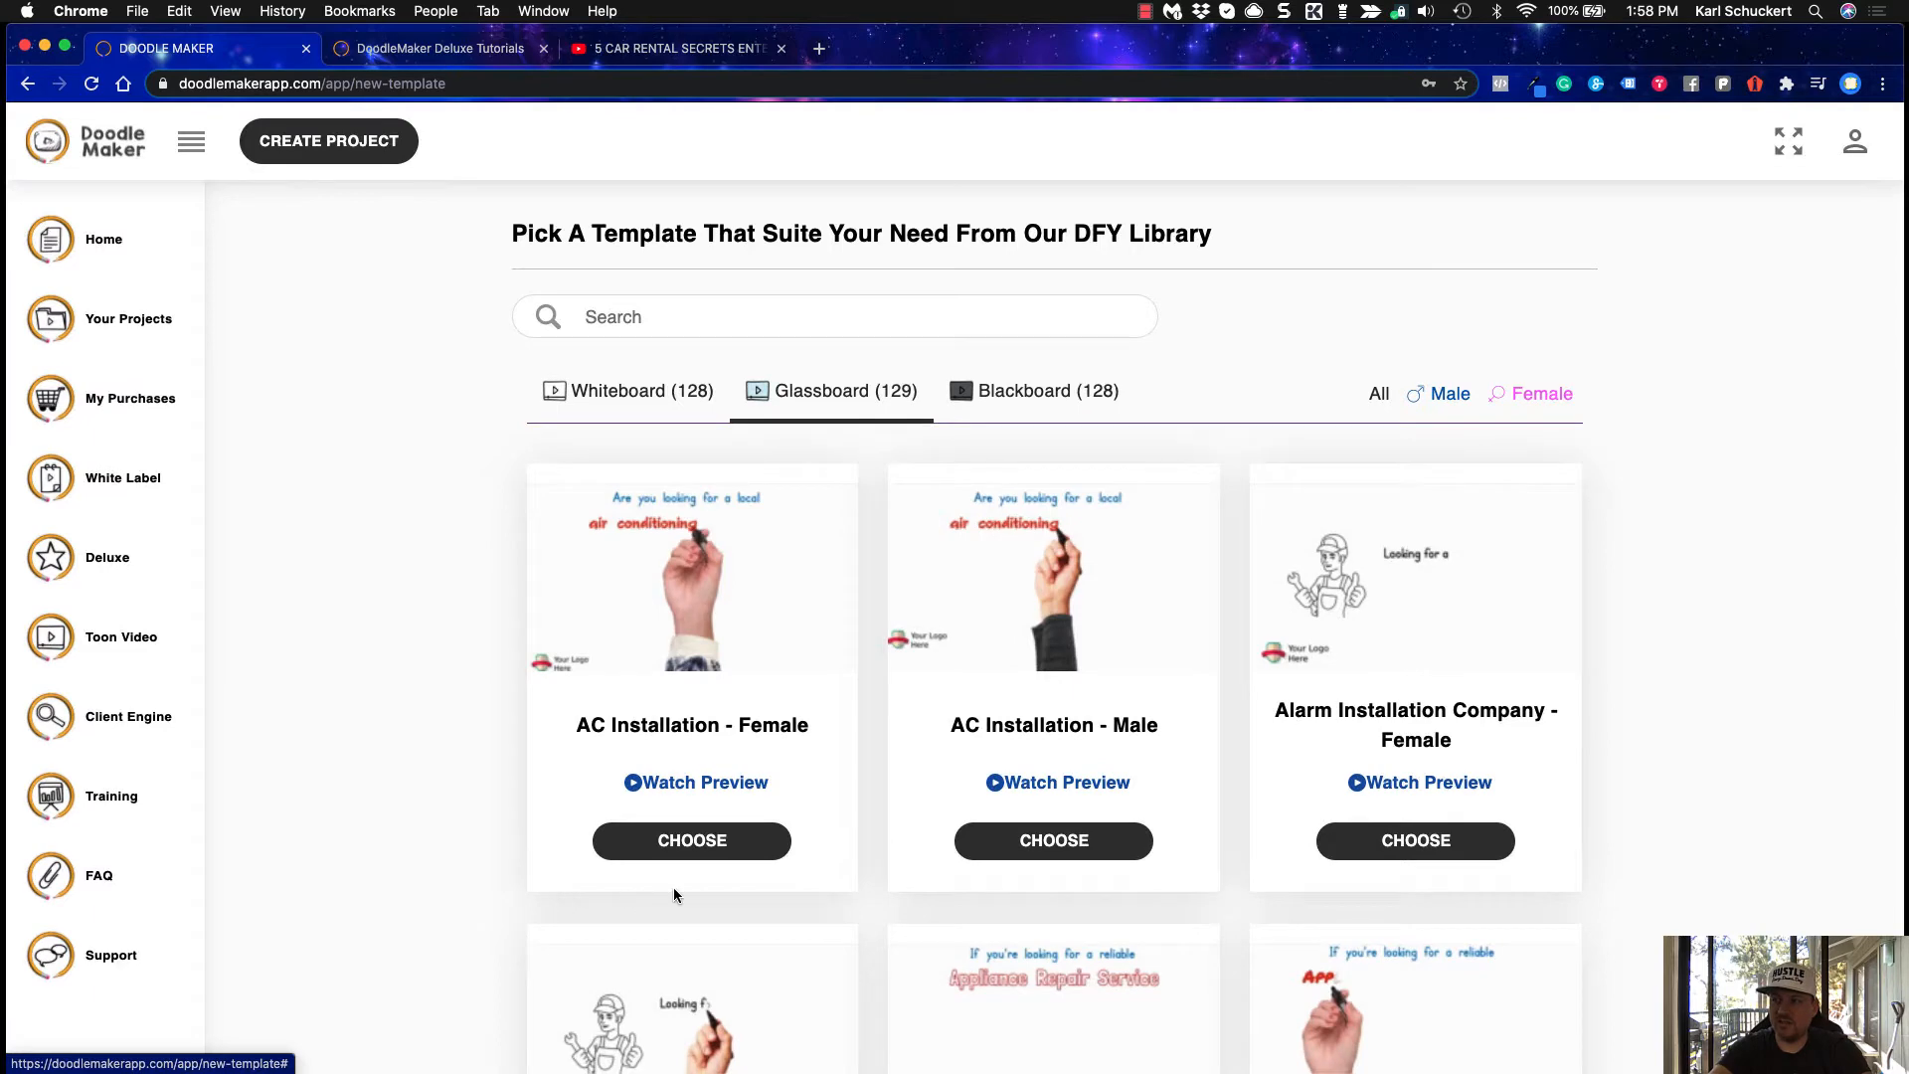
Open the Glassboard AC Installation - Male template as a project and preview its slides 1 and 2
{"action": "left_click", "coordinate": [1074, 844]}
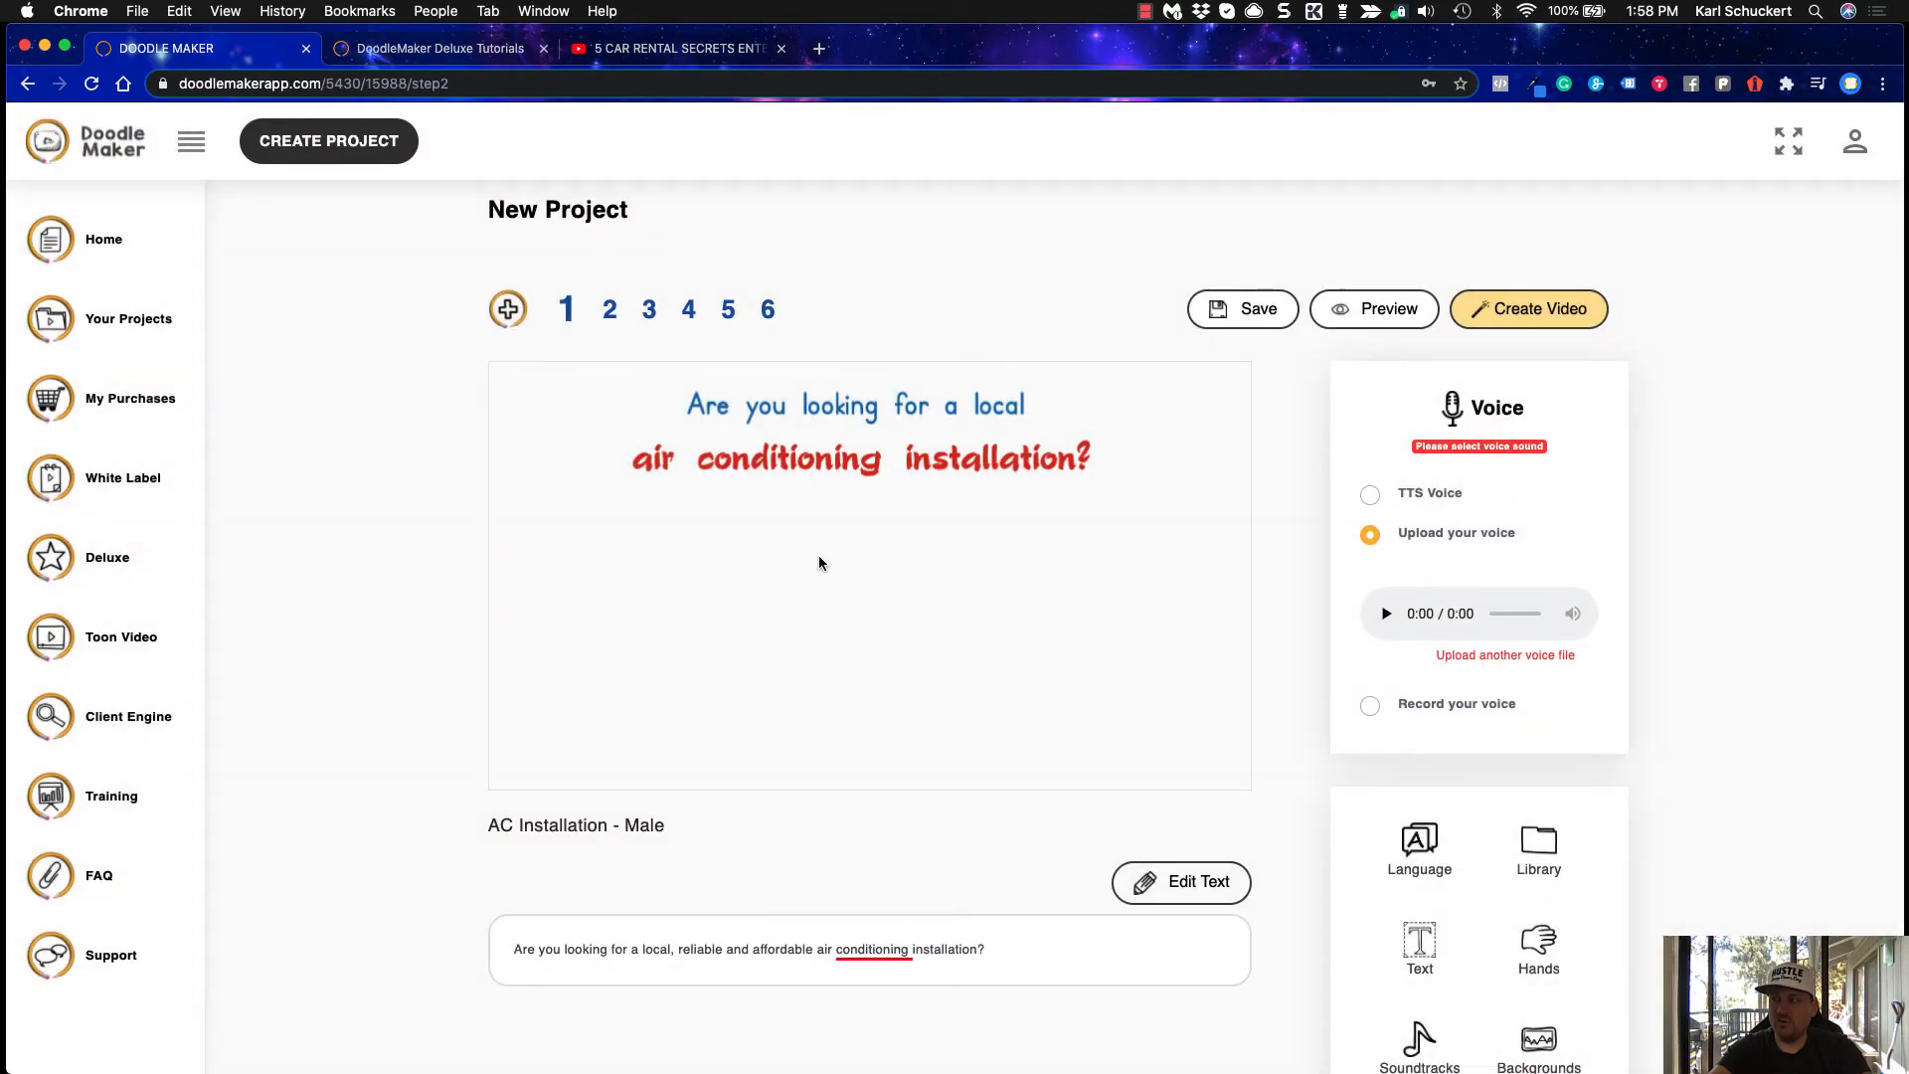
{"action": "left_click", "coordinate": [1395, 323]}
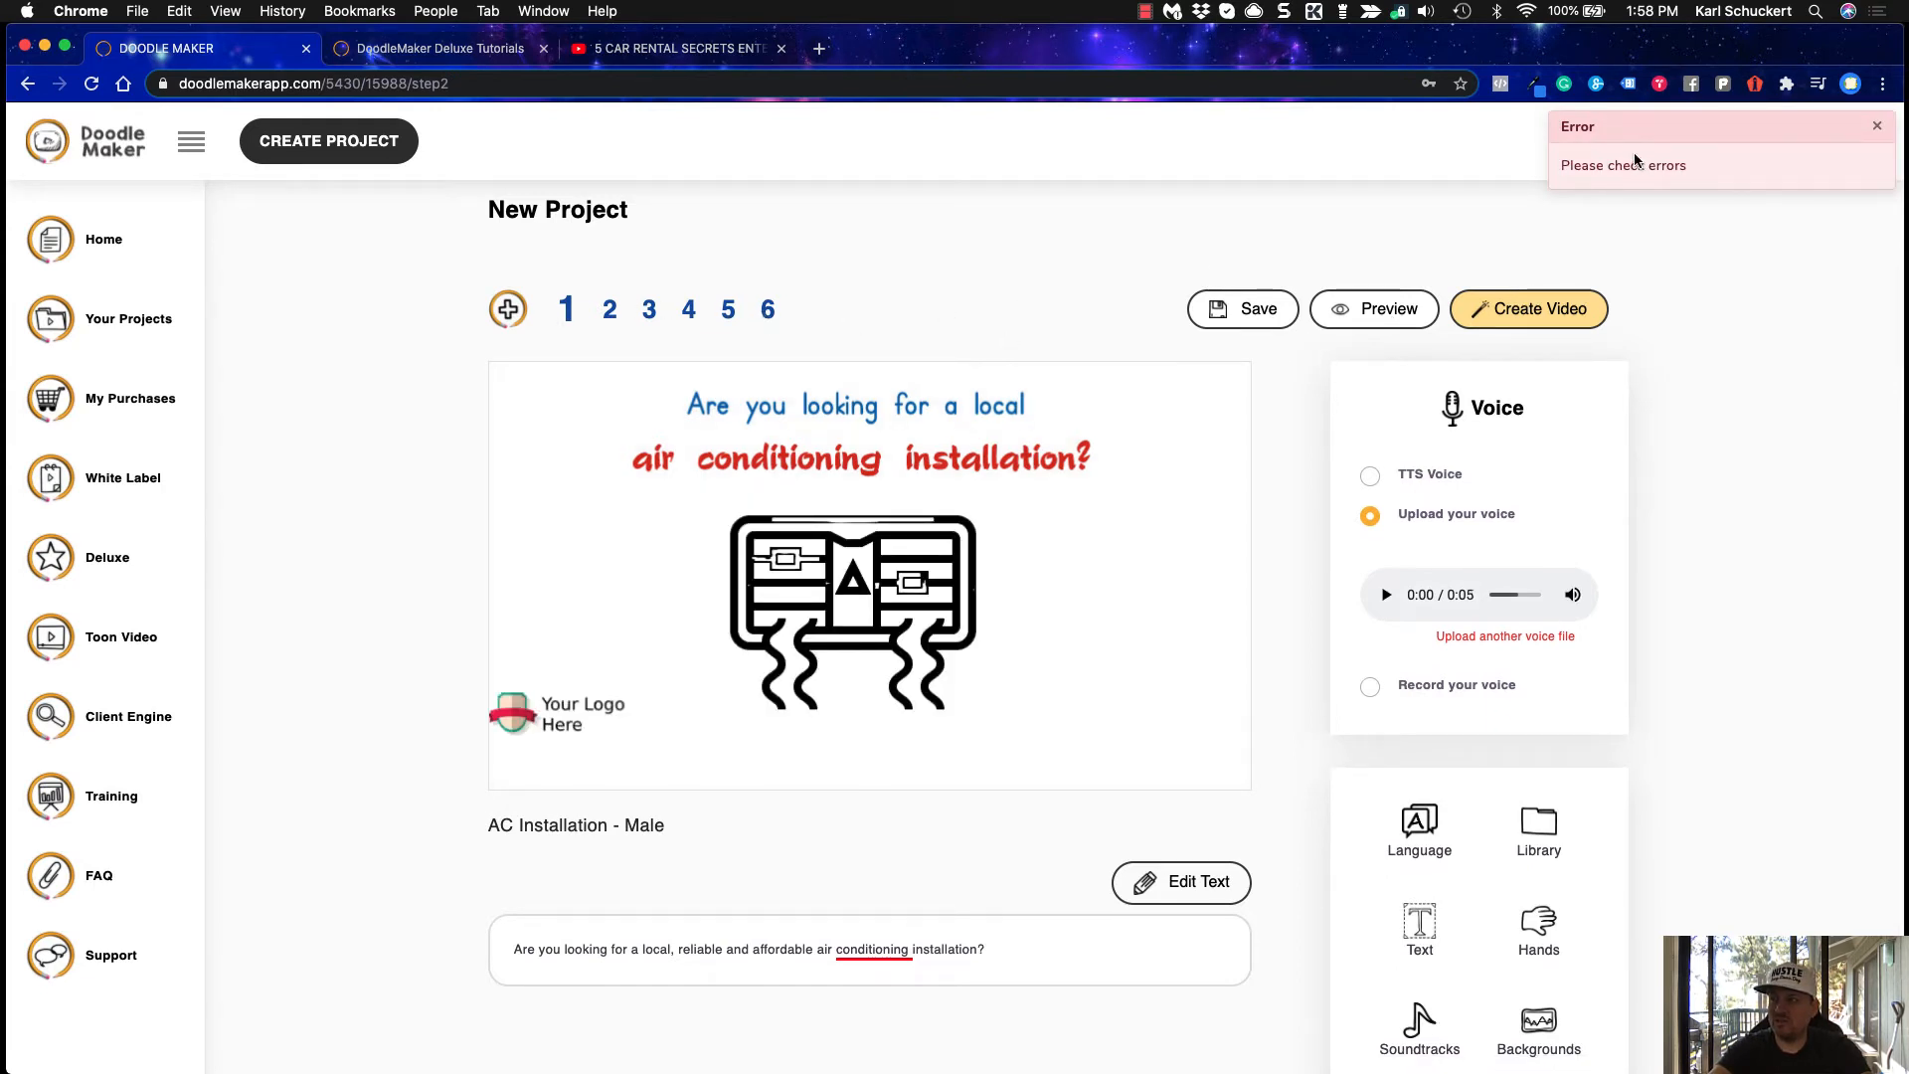
{"action": "left_click", "coordinate": [1360, 308]}
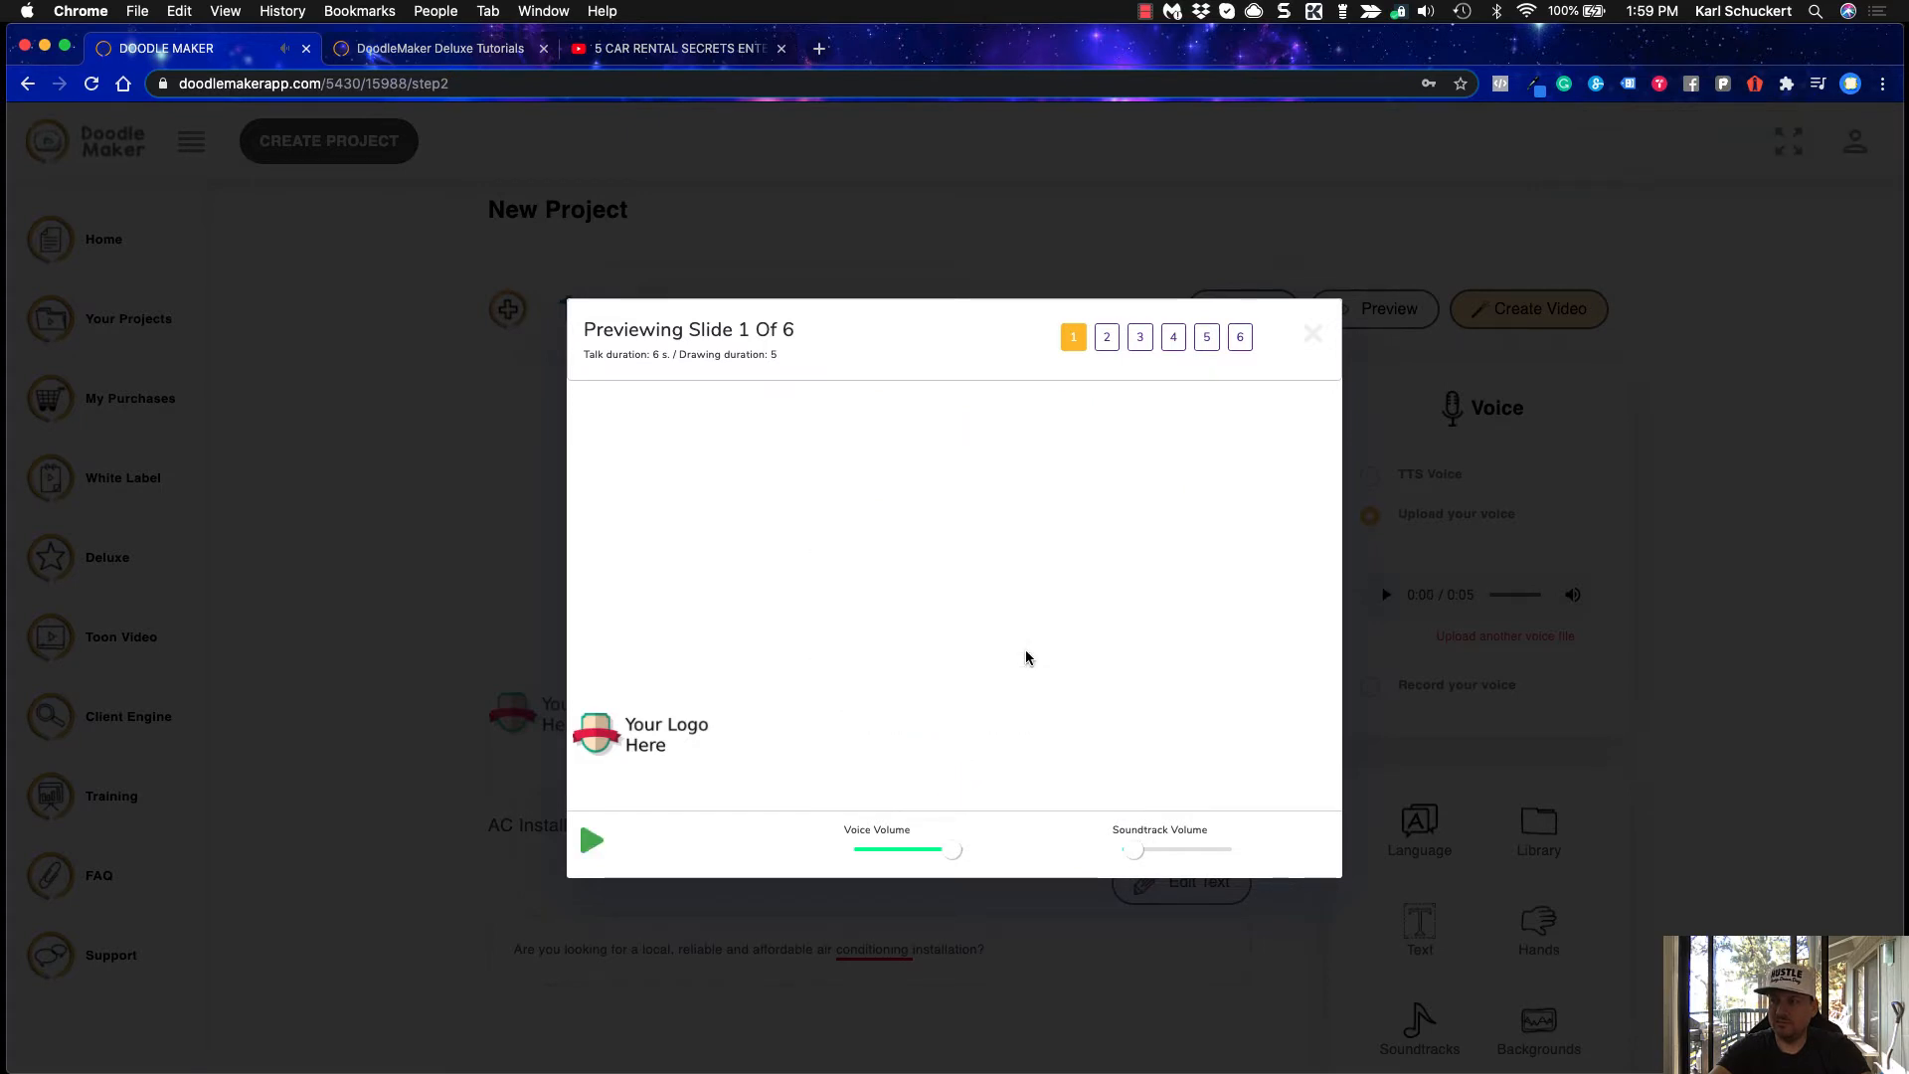
{"action": "left_click", "coordinate": [1108, 338]}
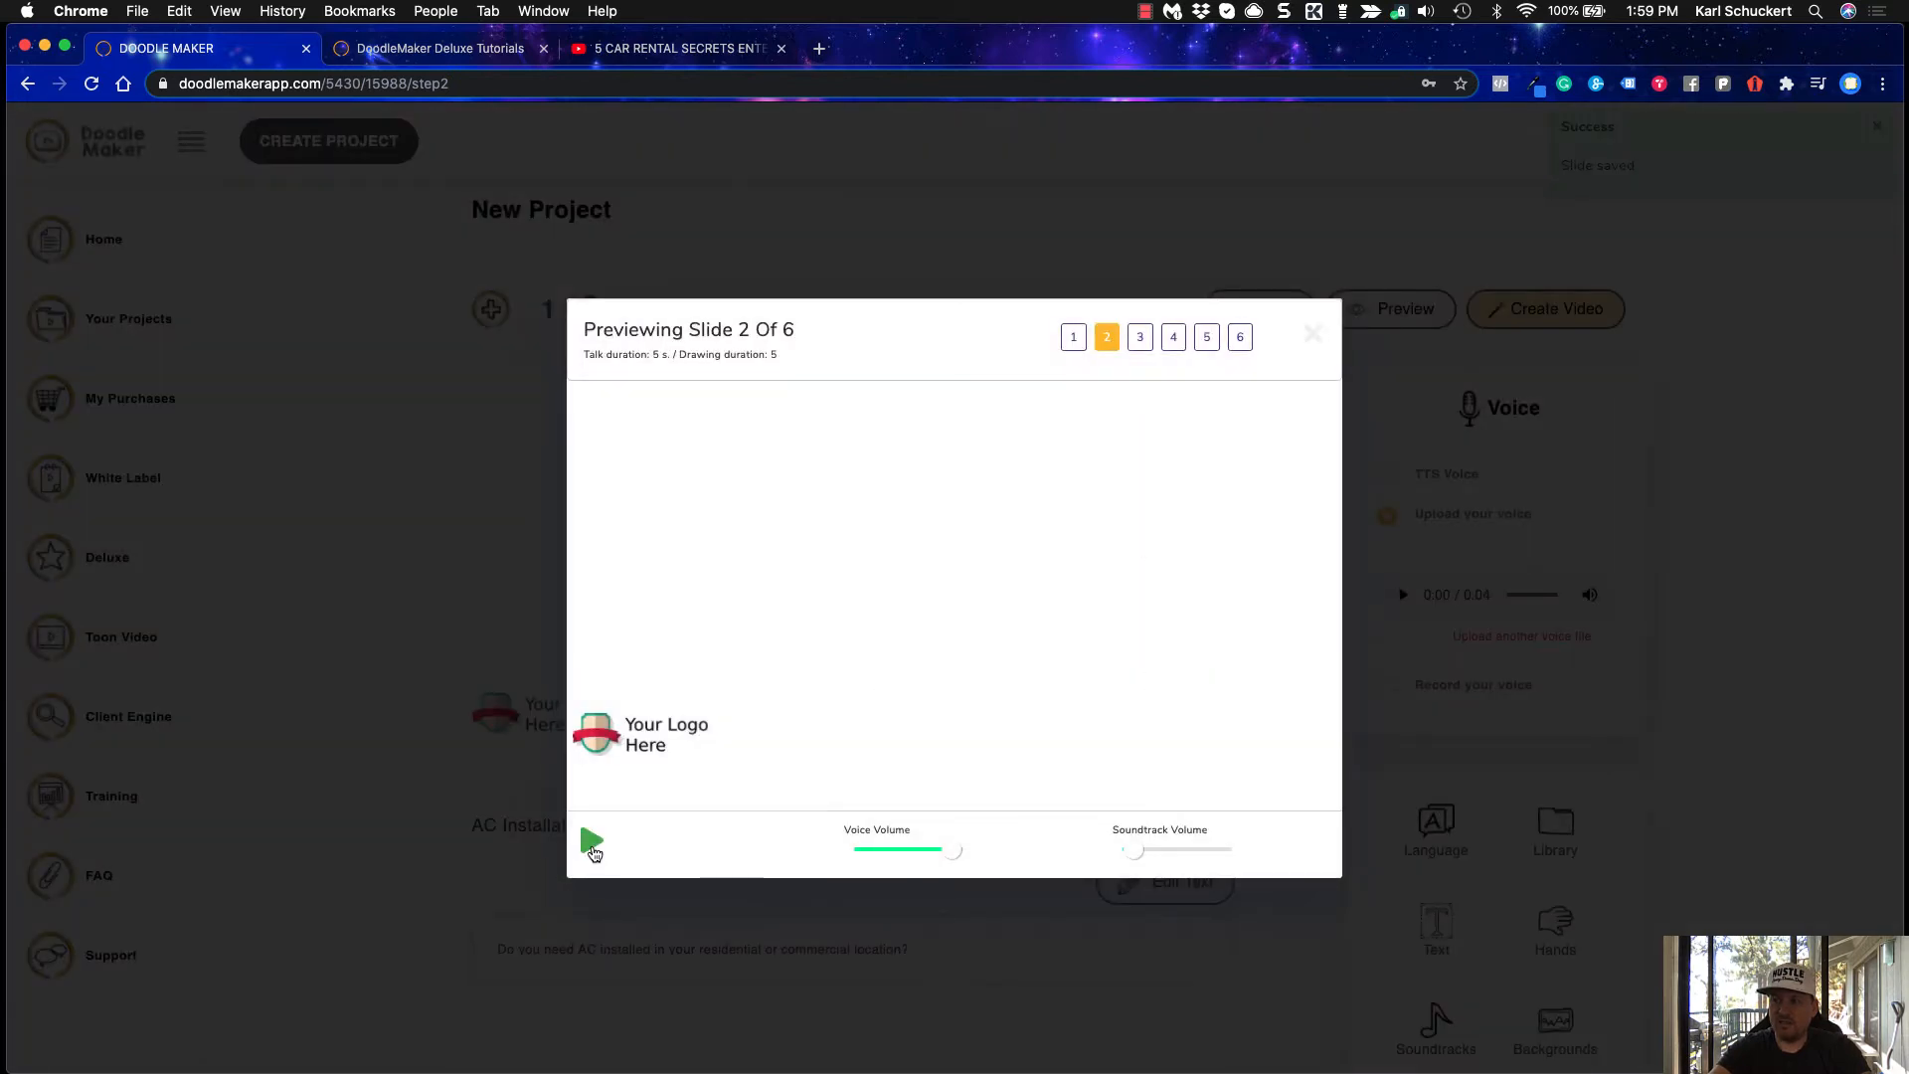
{"action": "left_click", "coordinate": [593, 845]}
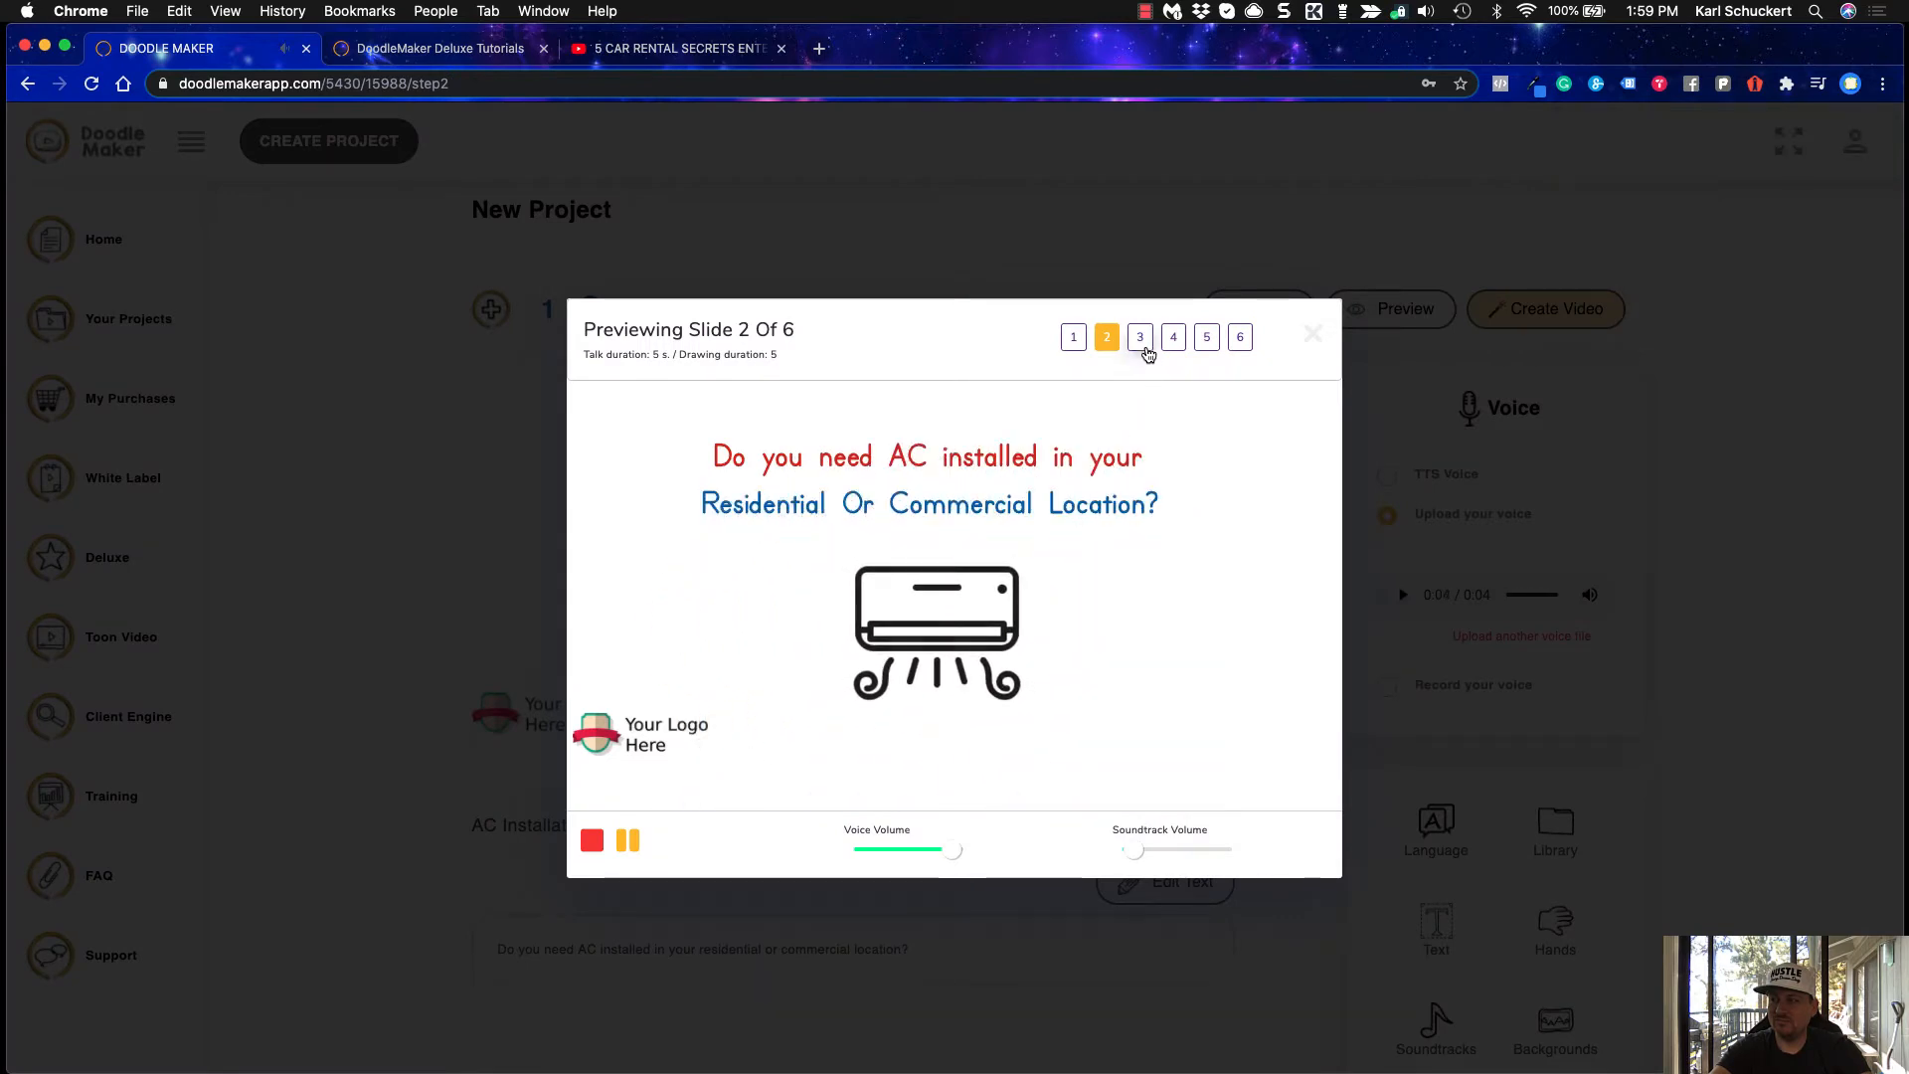
{"action": "left_click", "coordinate": [1313, 333]}
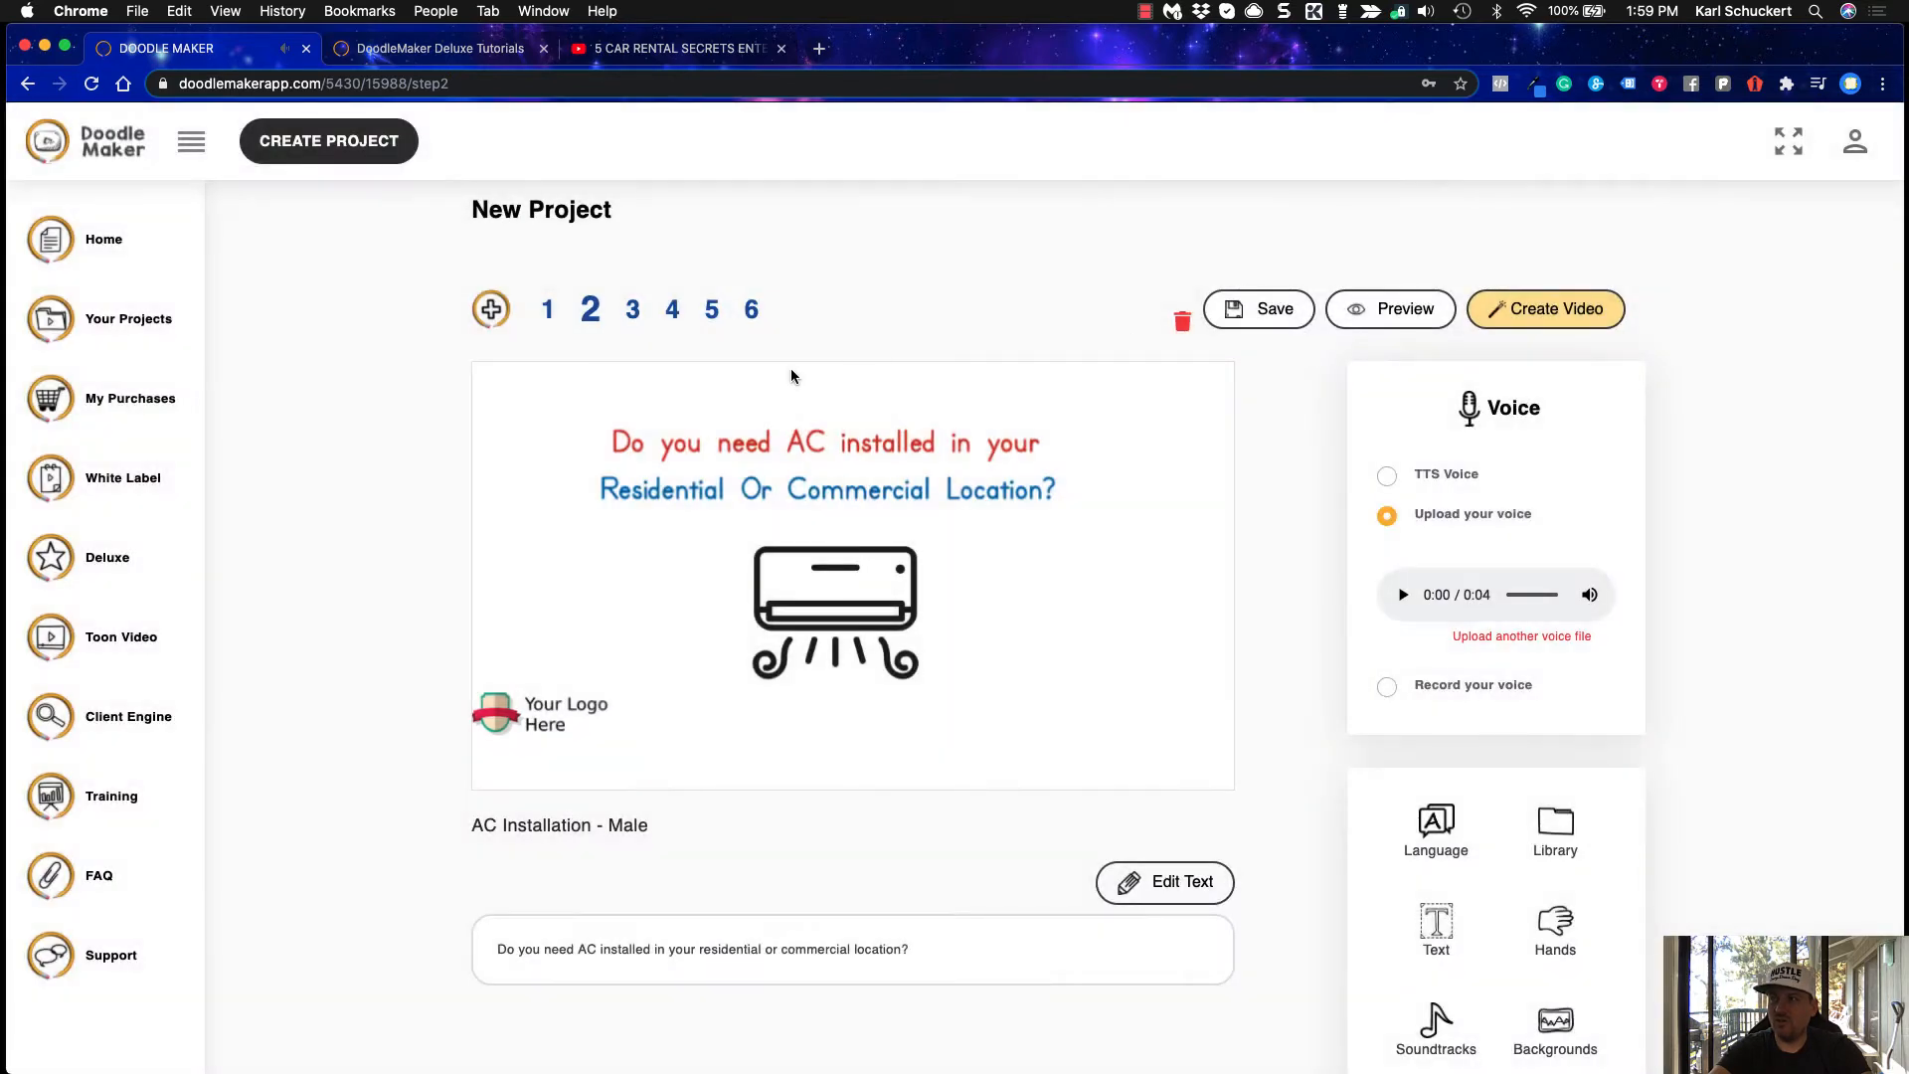
Start another template project, watch the preview of the Whiteboard AC Installation - Male template, and choose that template
{"action": "left_click", "coordinate": [278, 159]}
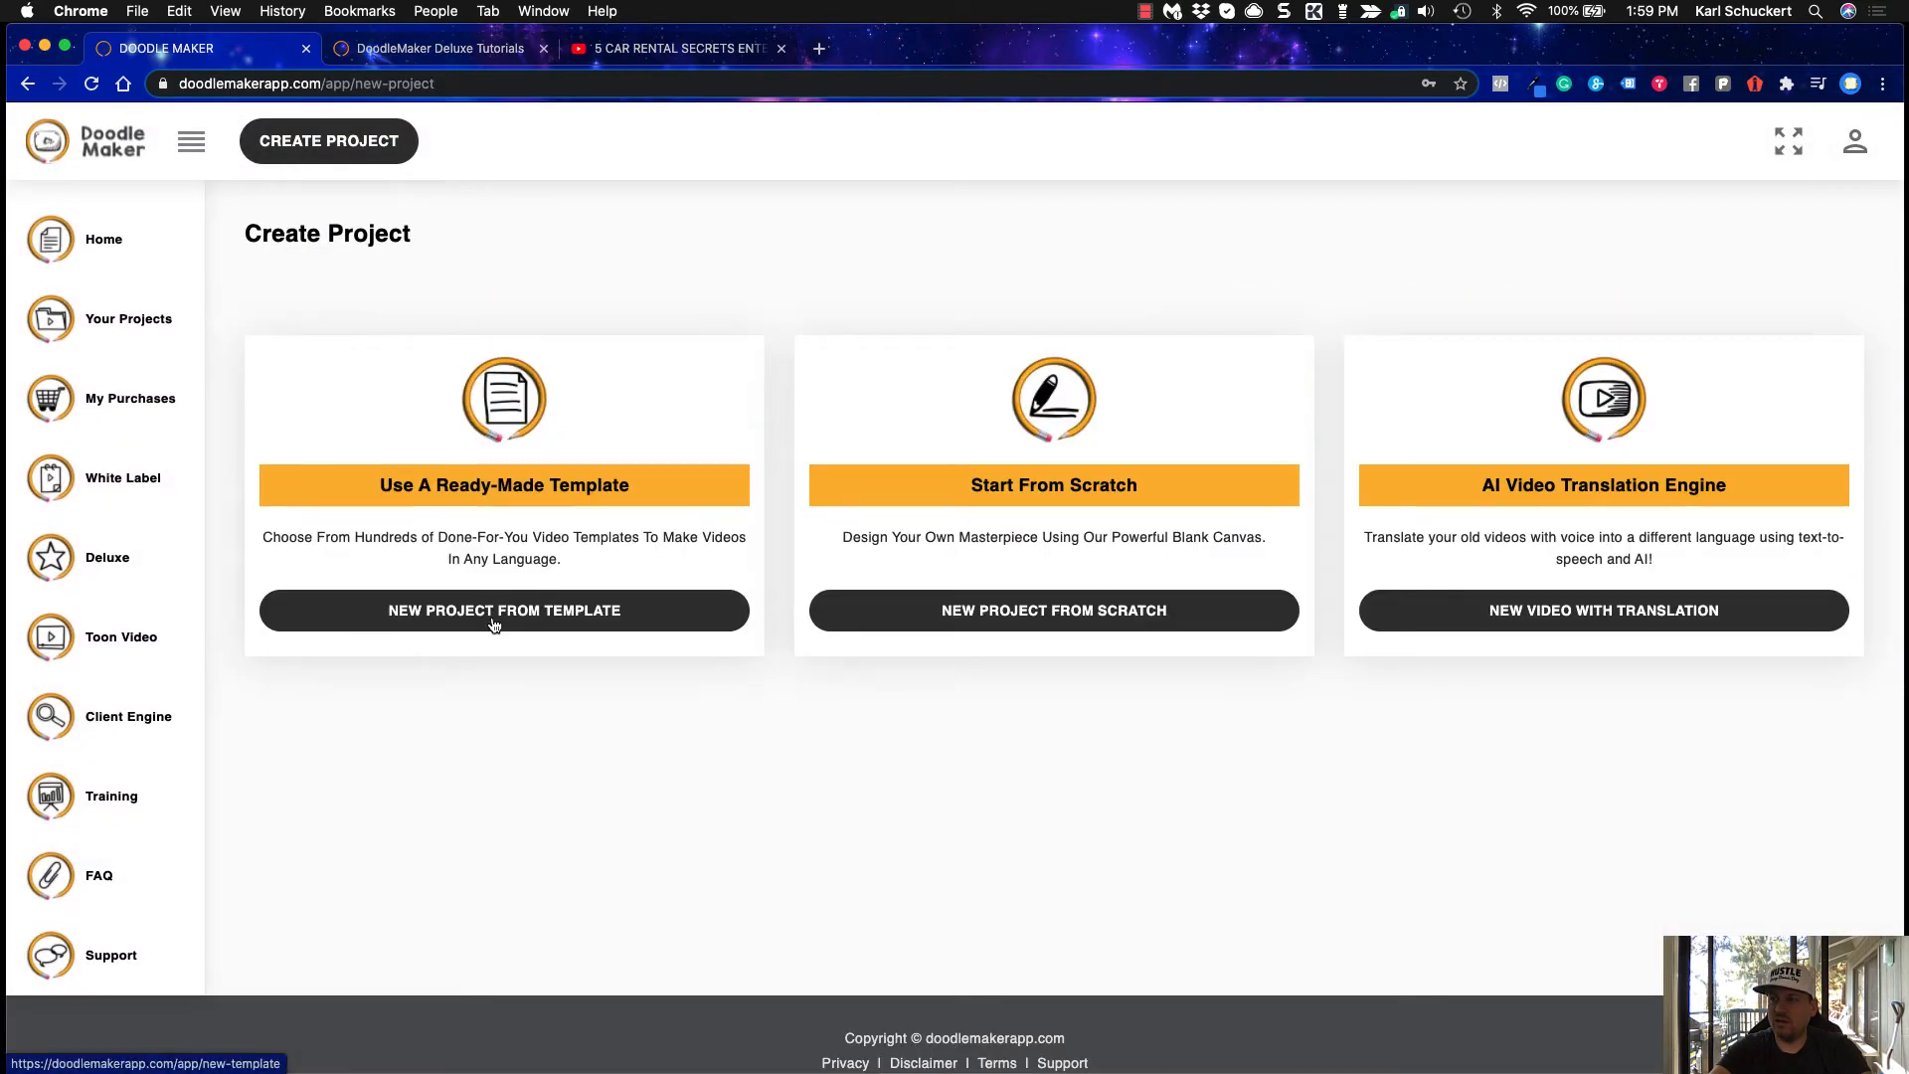
{"action": "left_click", "coordinate": [493, 623]}
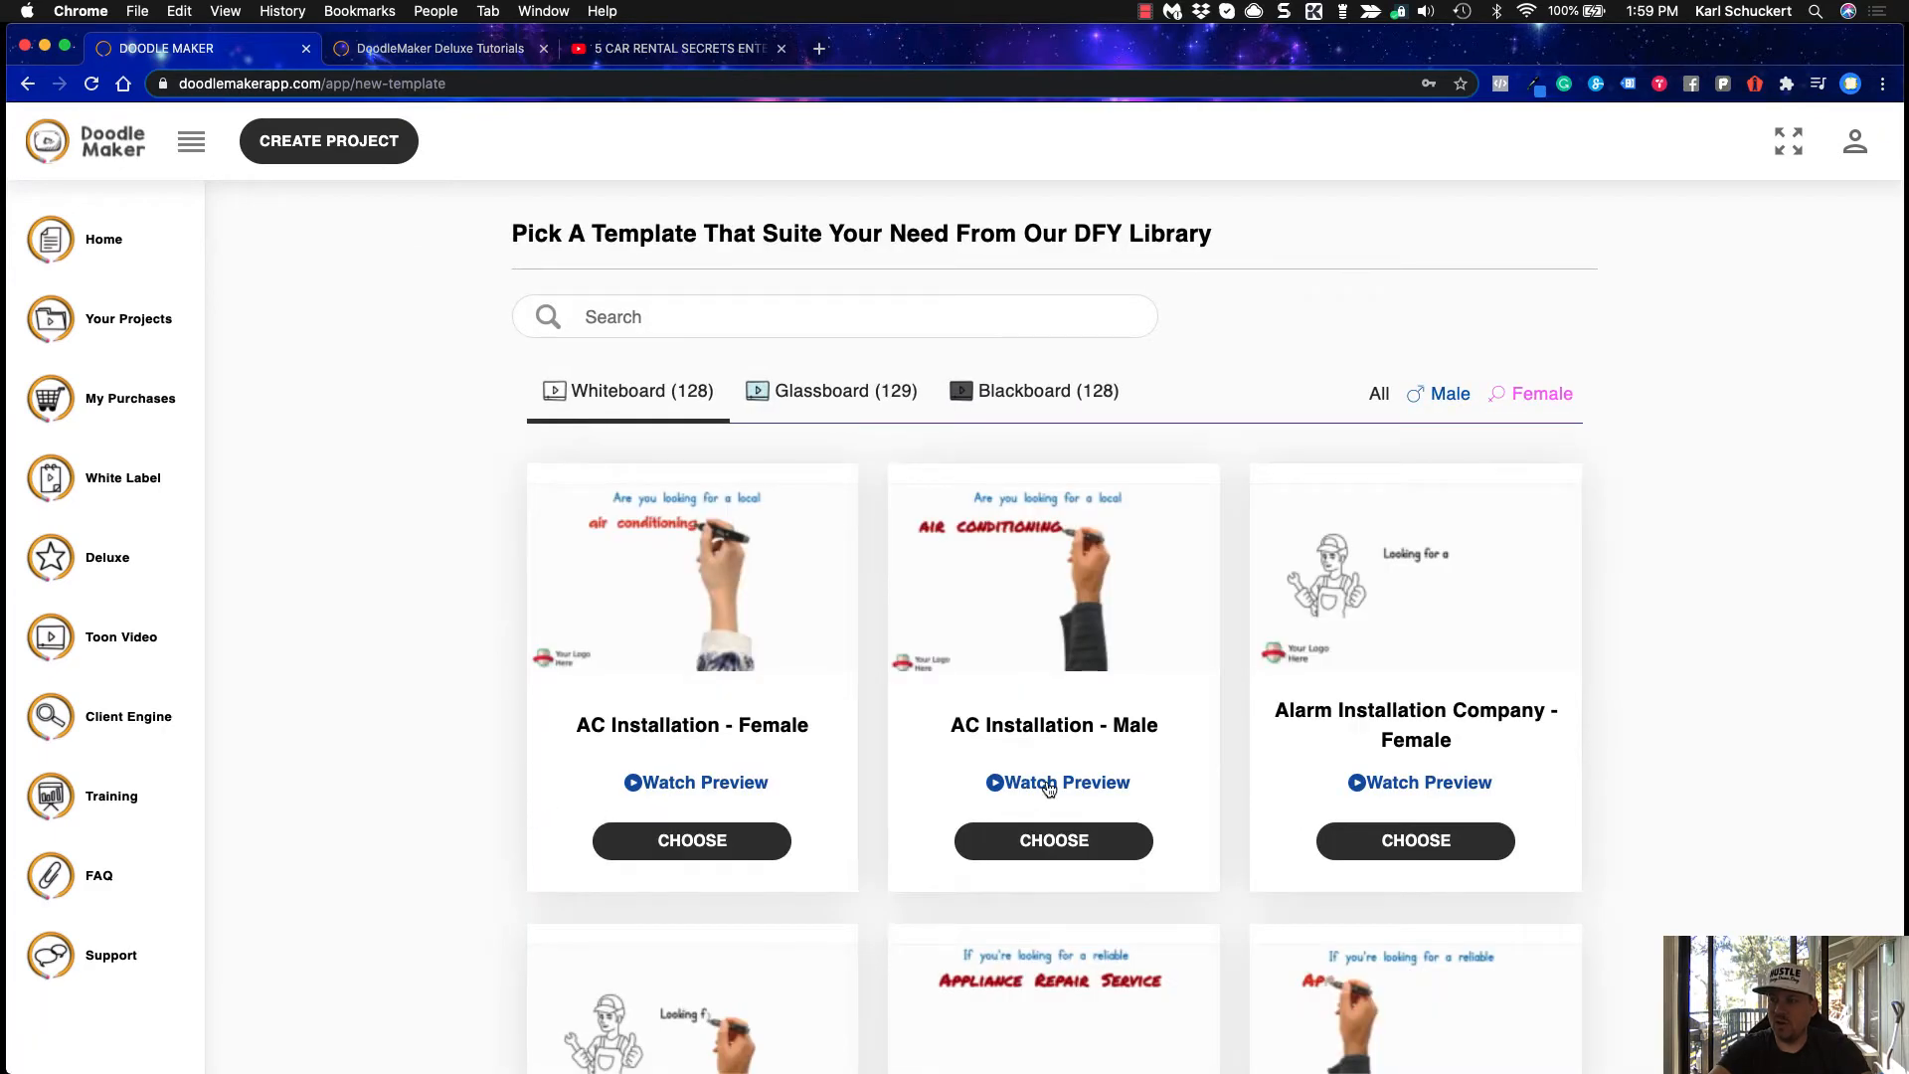
{"action": "left_click", "coordinate": [1048, 784]}
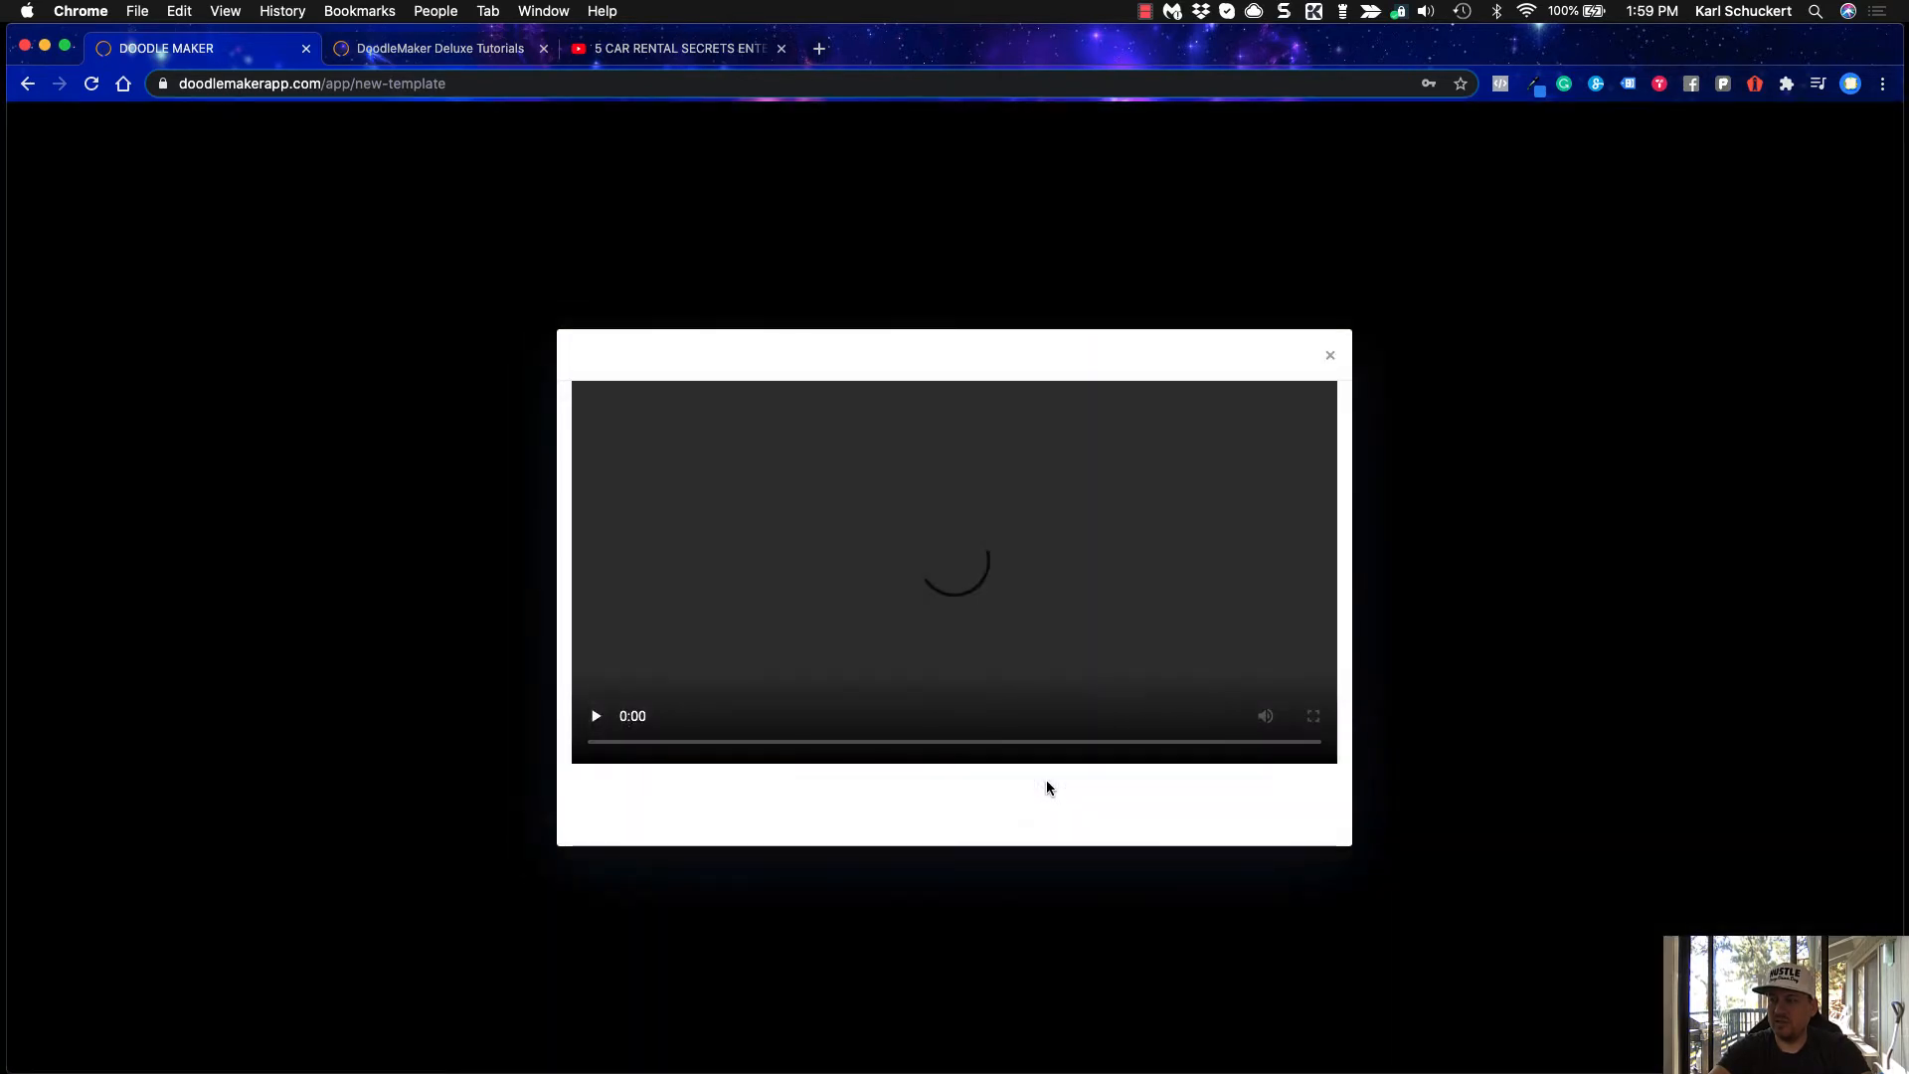
{"action": "left_click", "coordinate": [597, 717]}
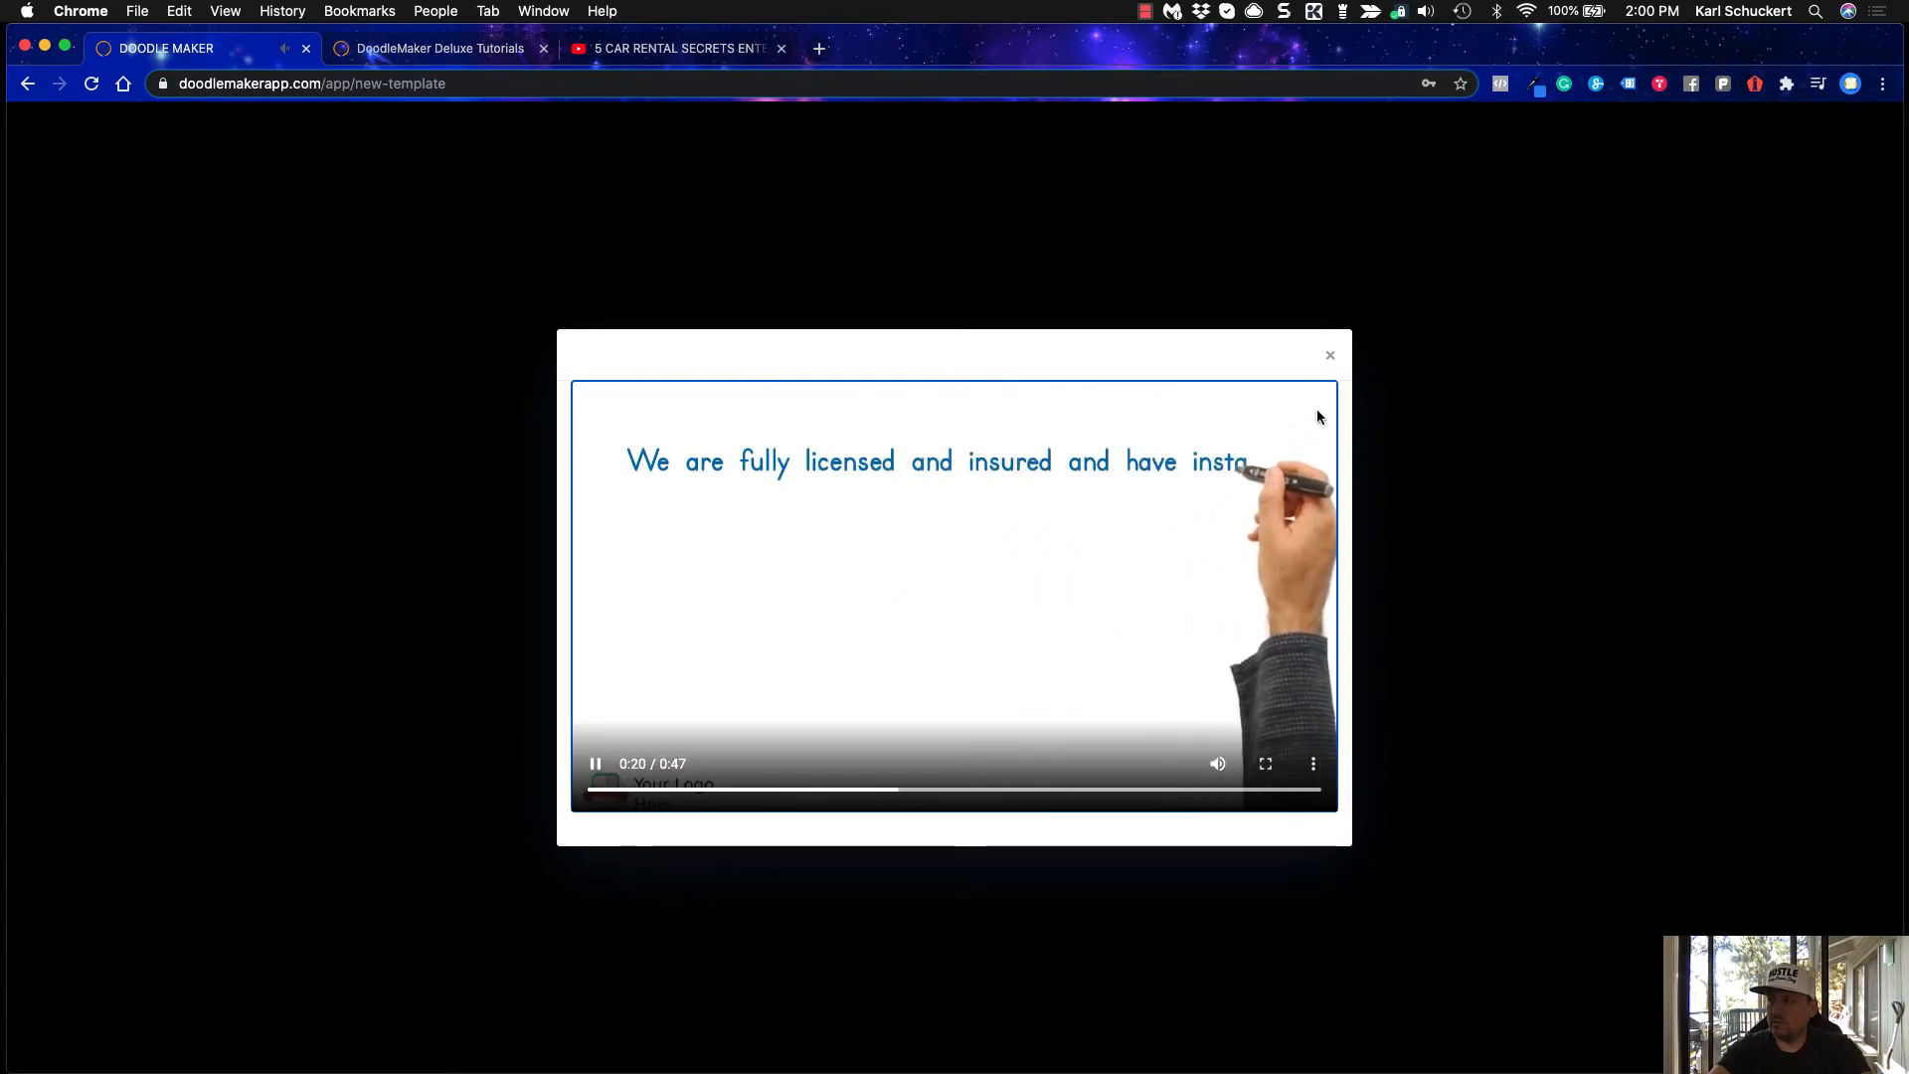
{"action": "left_click", "coordinate": [1331, 356]}
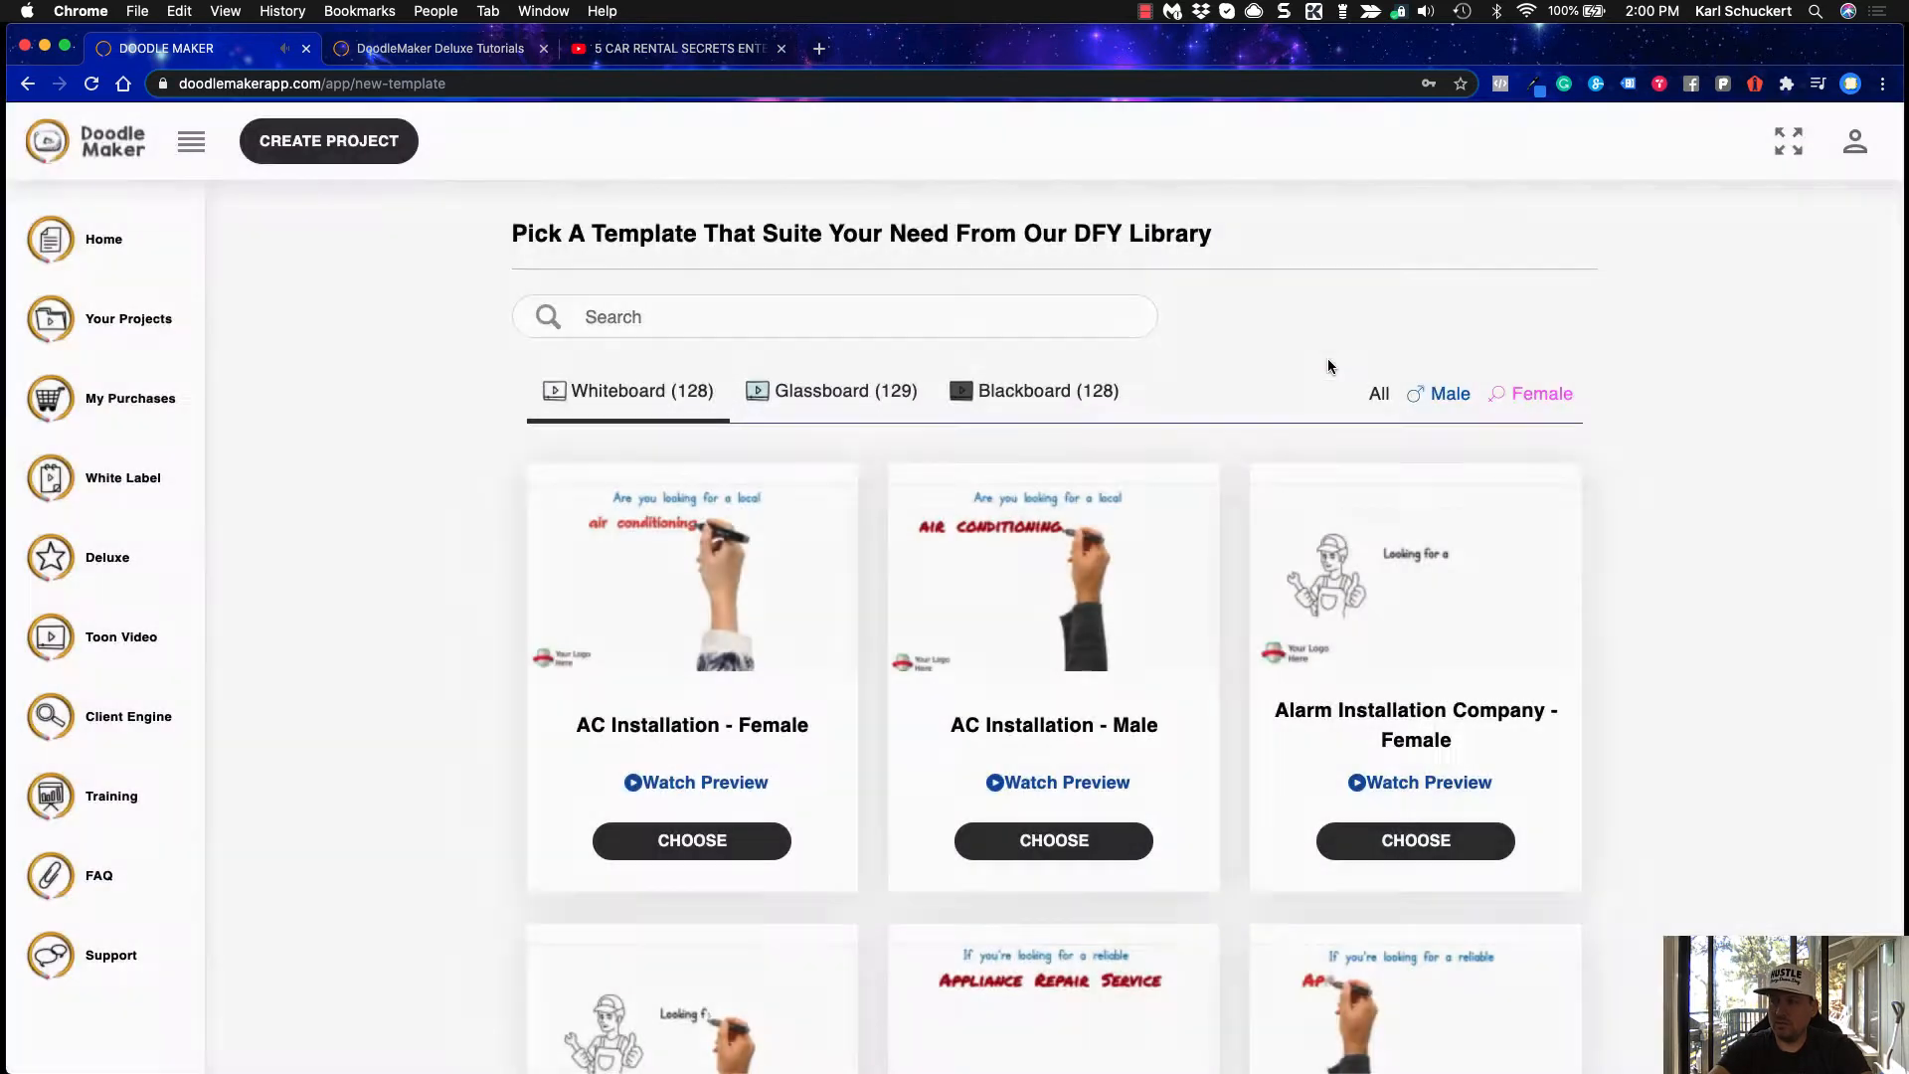
{"action": "left_click", "coordinate": [1036, 841]}
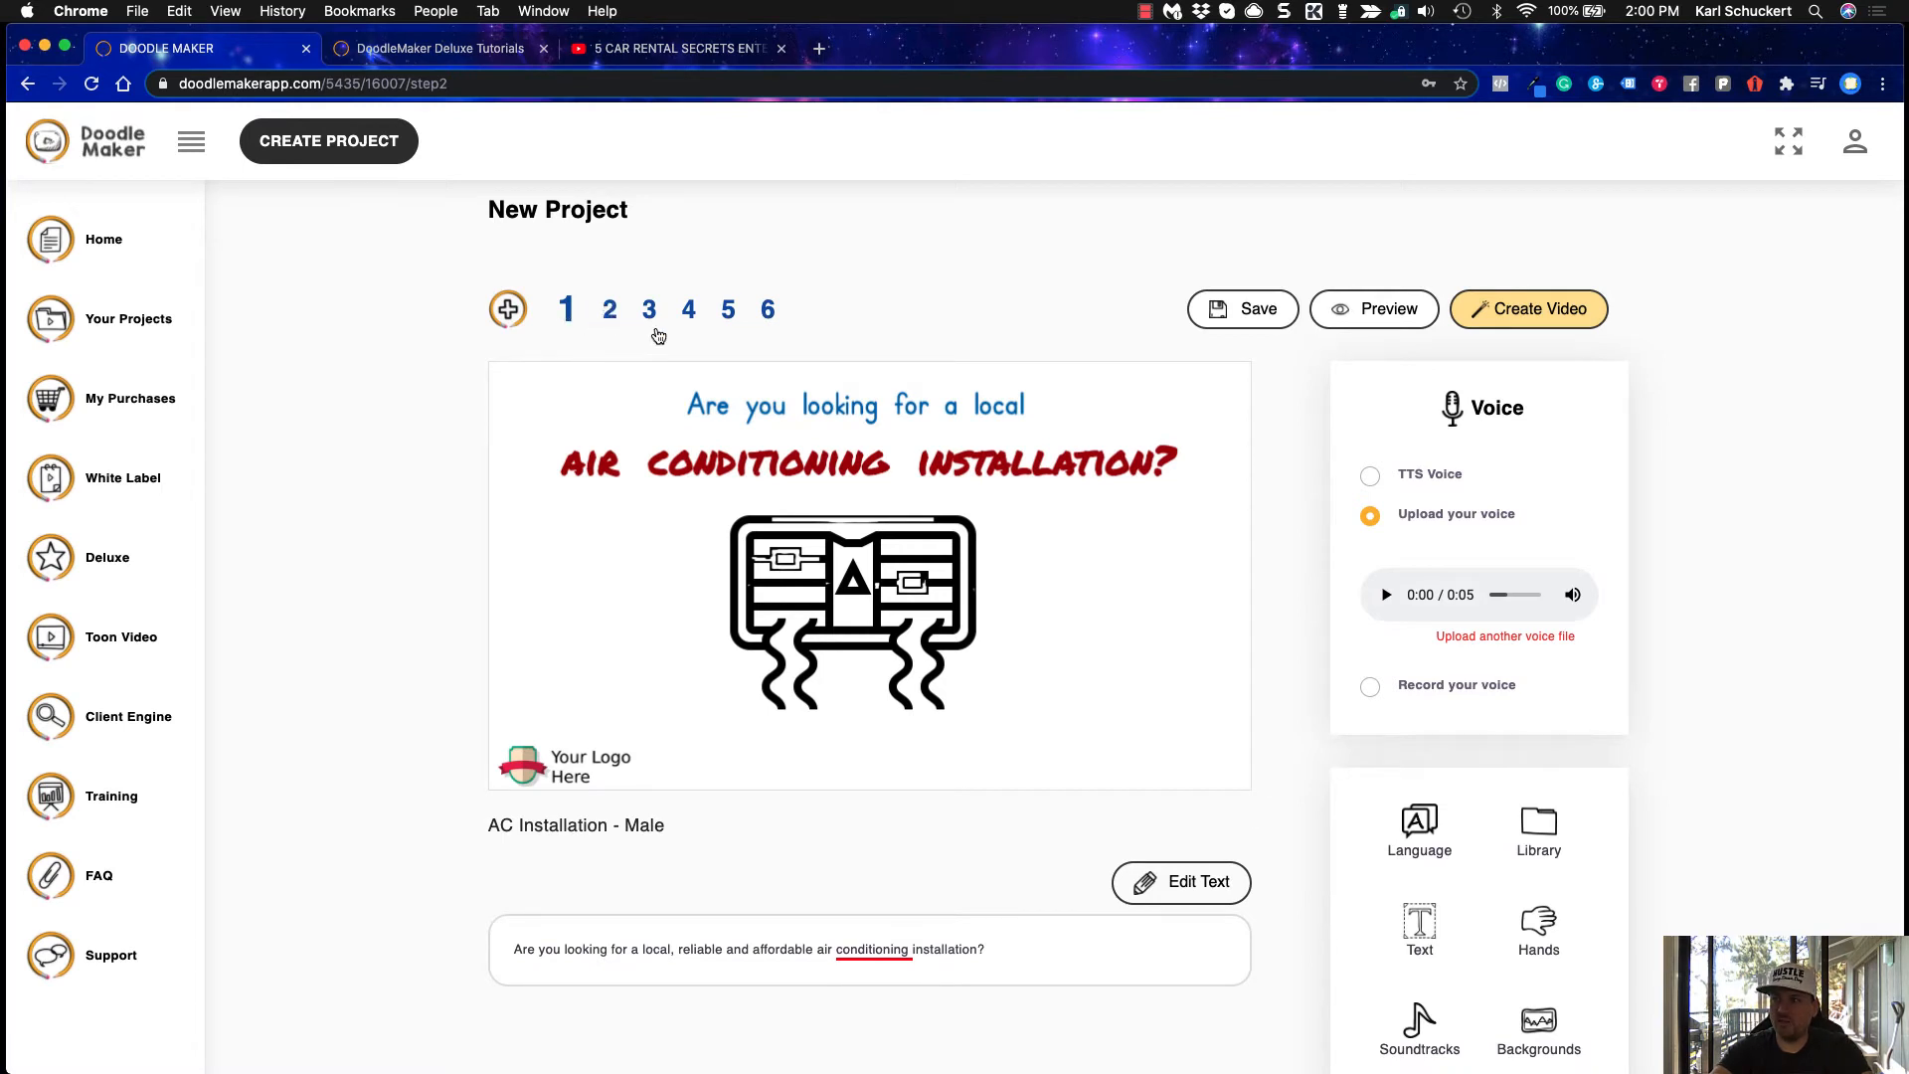
On slide 1, move the logo watermark slightly upward and delete the air conditioner image
{"action": "left_click", "coordinate": [849, 573]}
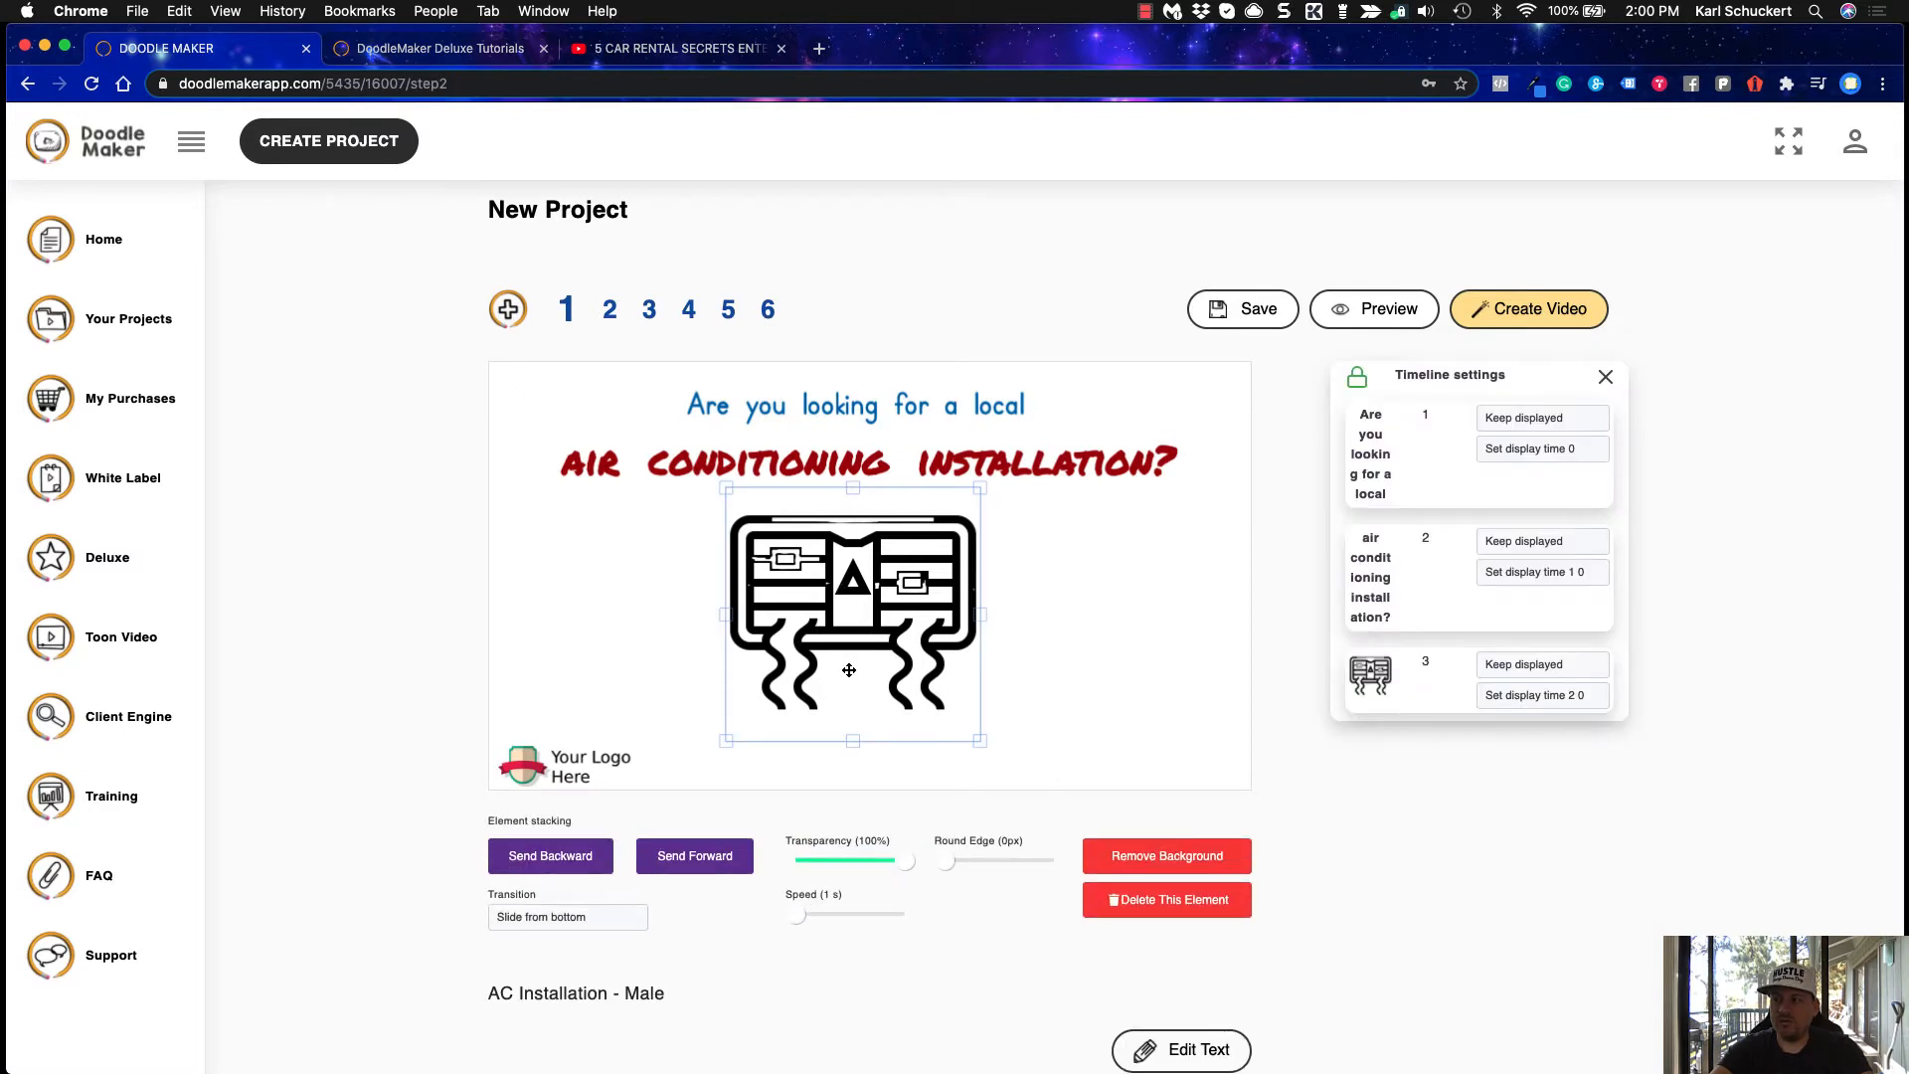
{"action": "left_click", "coordinate": [574, 770]}
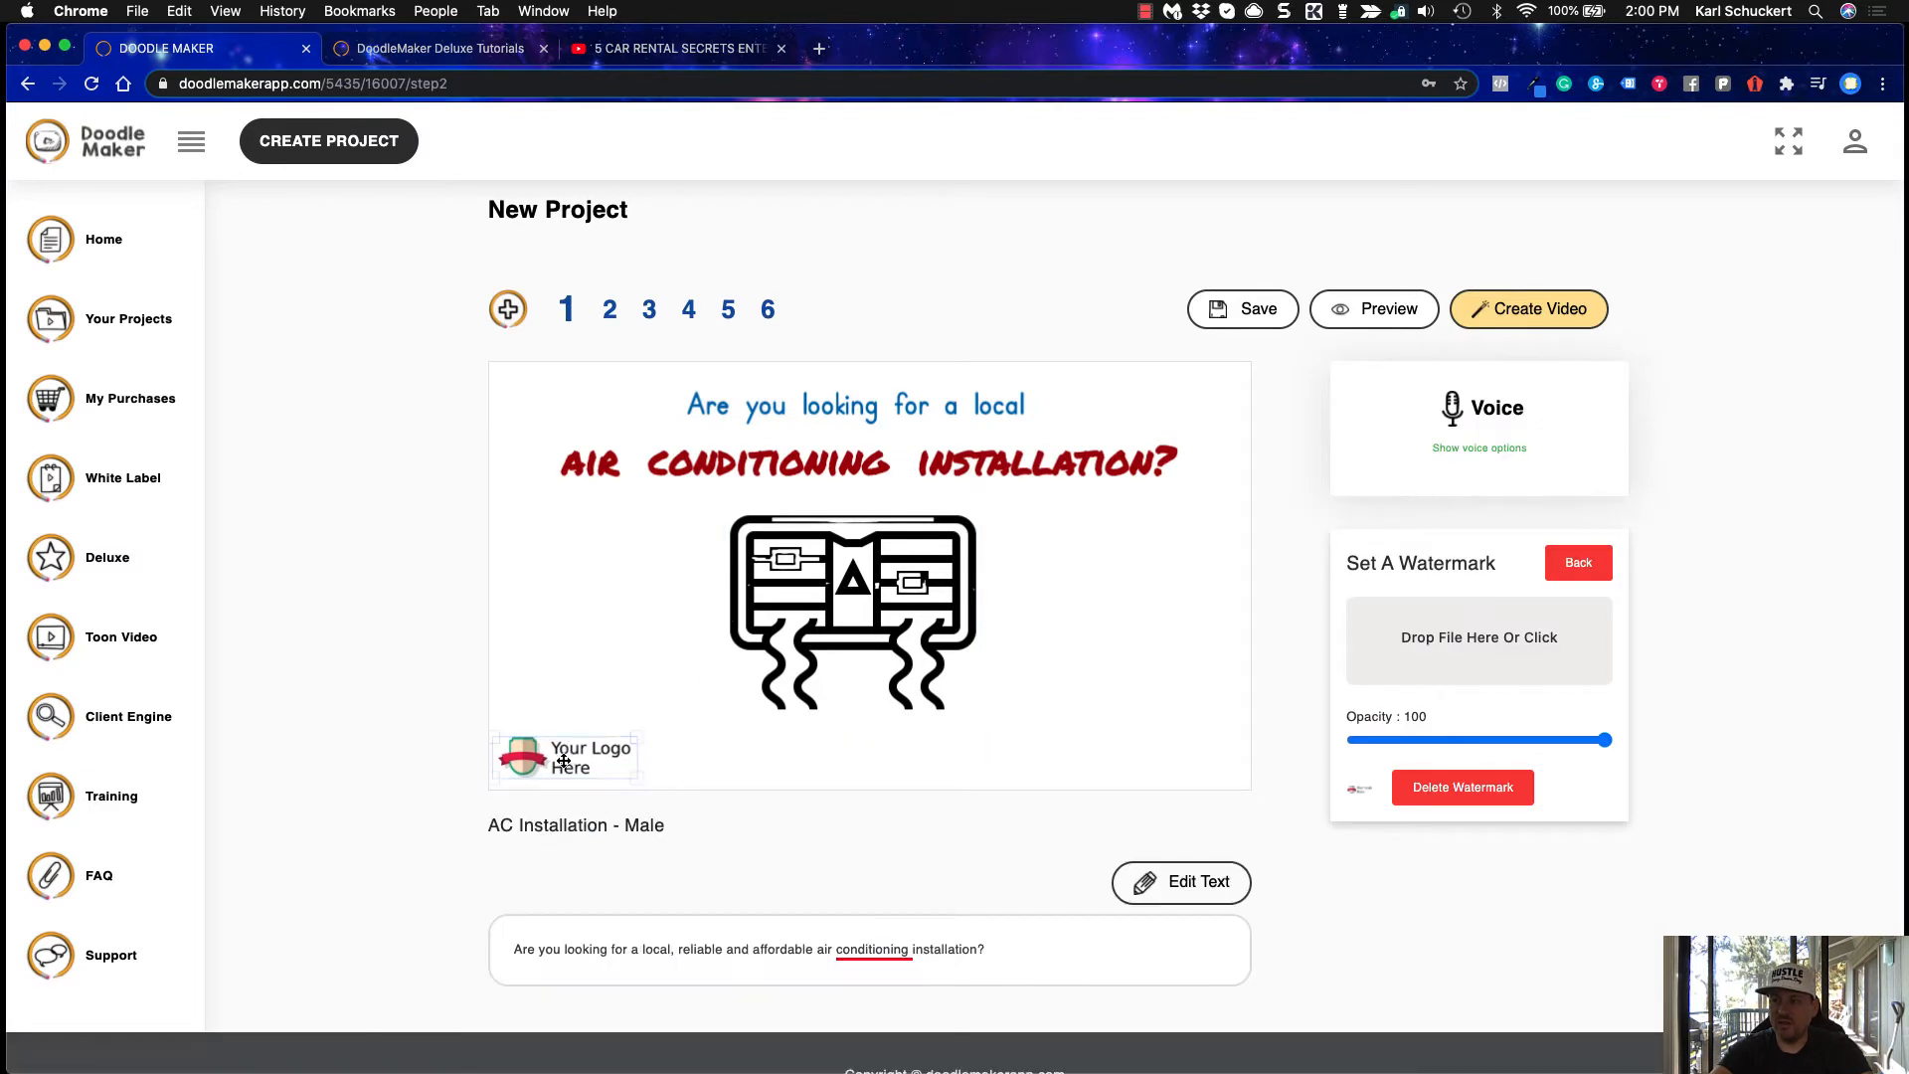
{"action": "left_click_drag", "start_coordinate": [564, 761], "coordinate": [567, 761]}
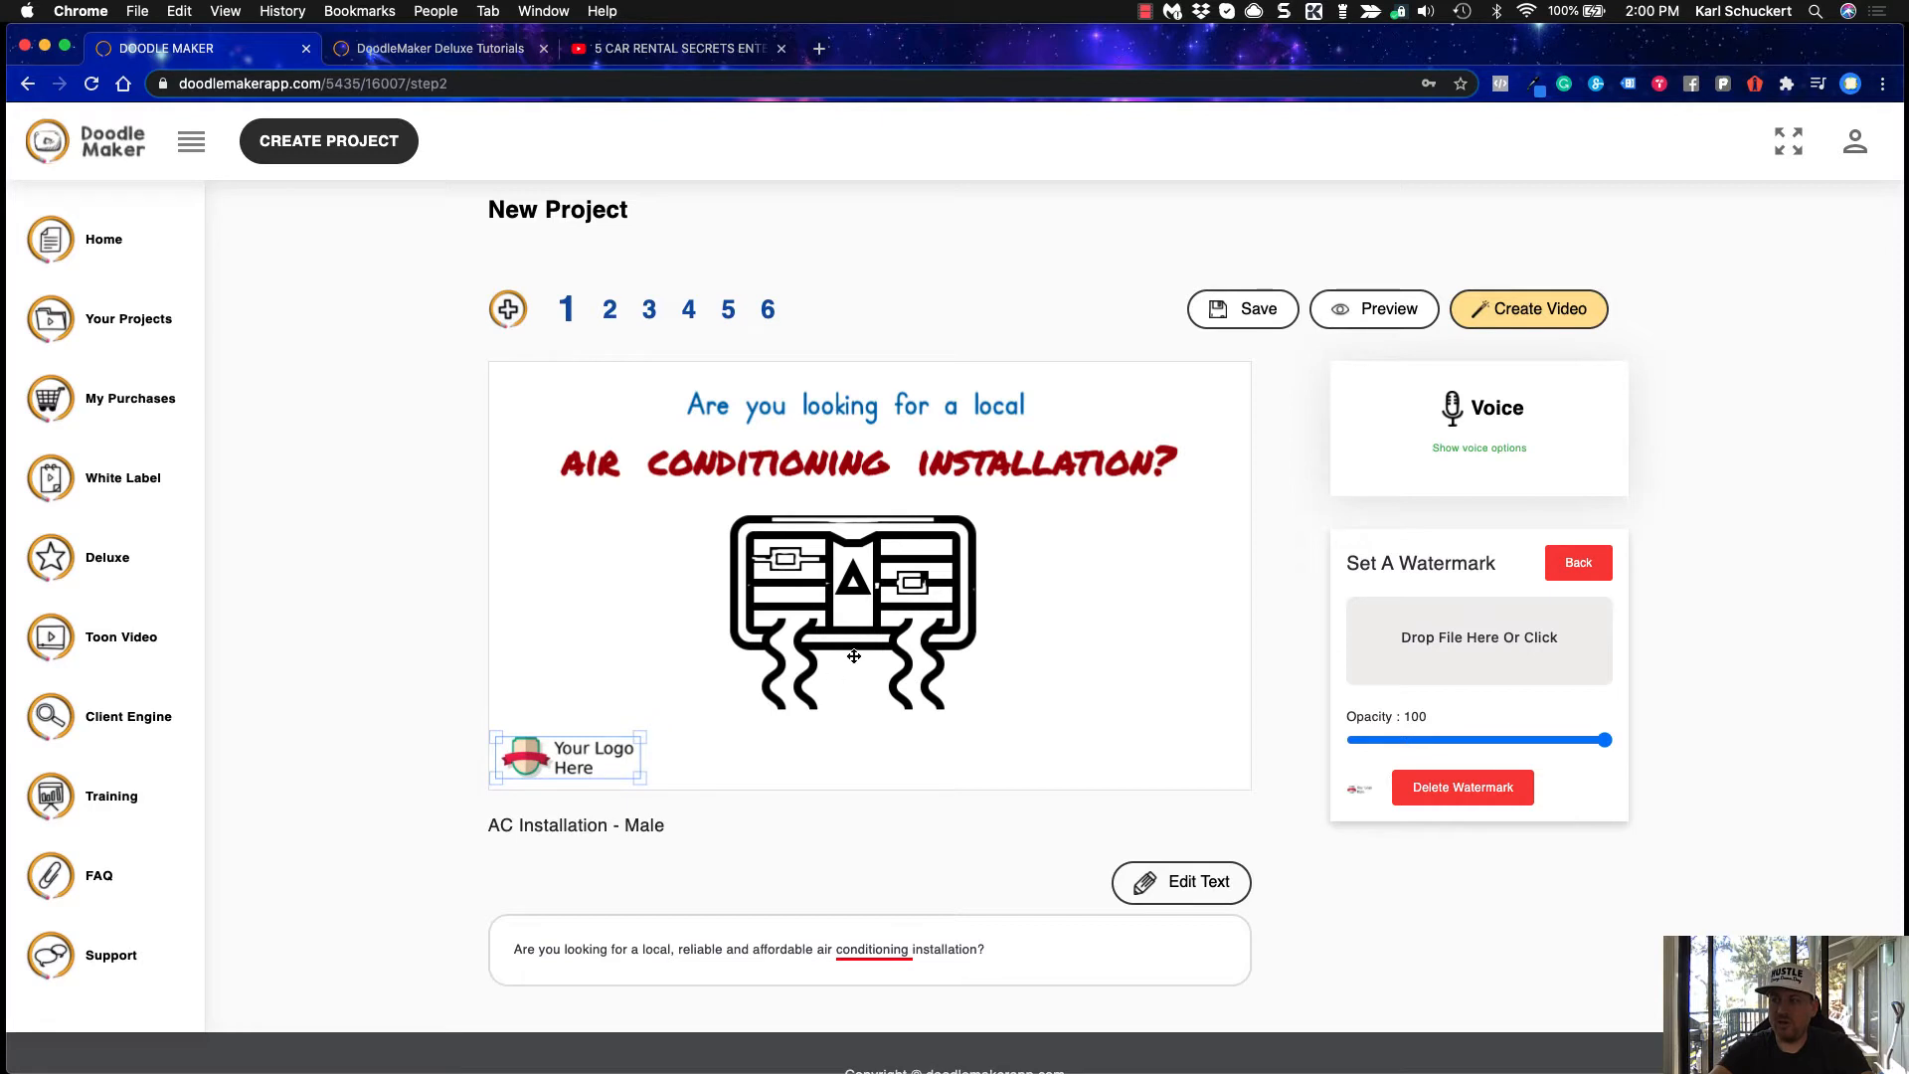
{"action": "left_click", "coordinate": [825, 565]}
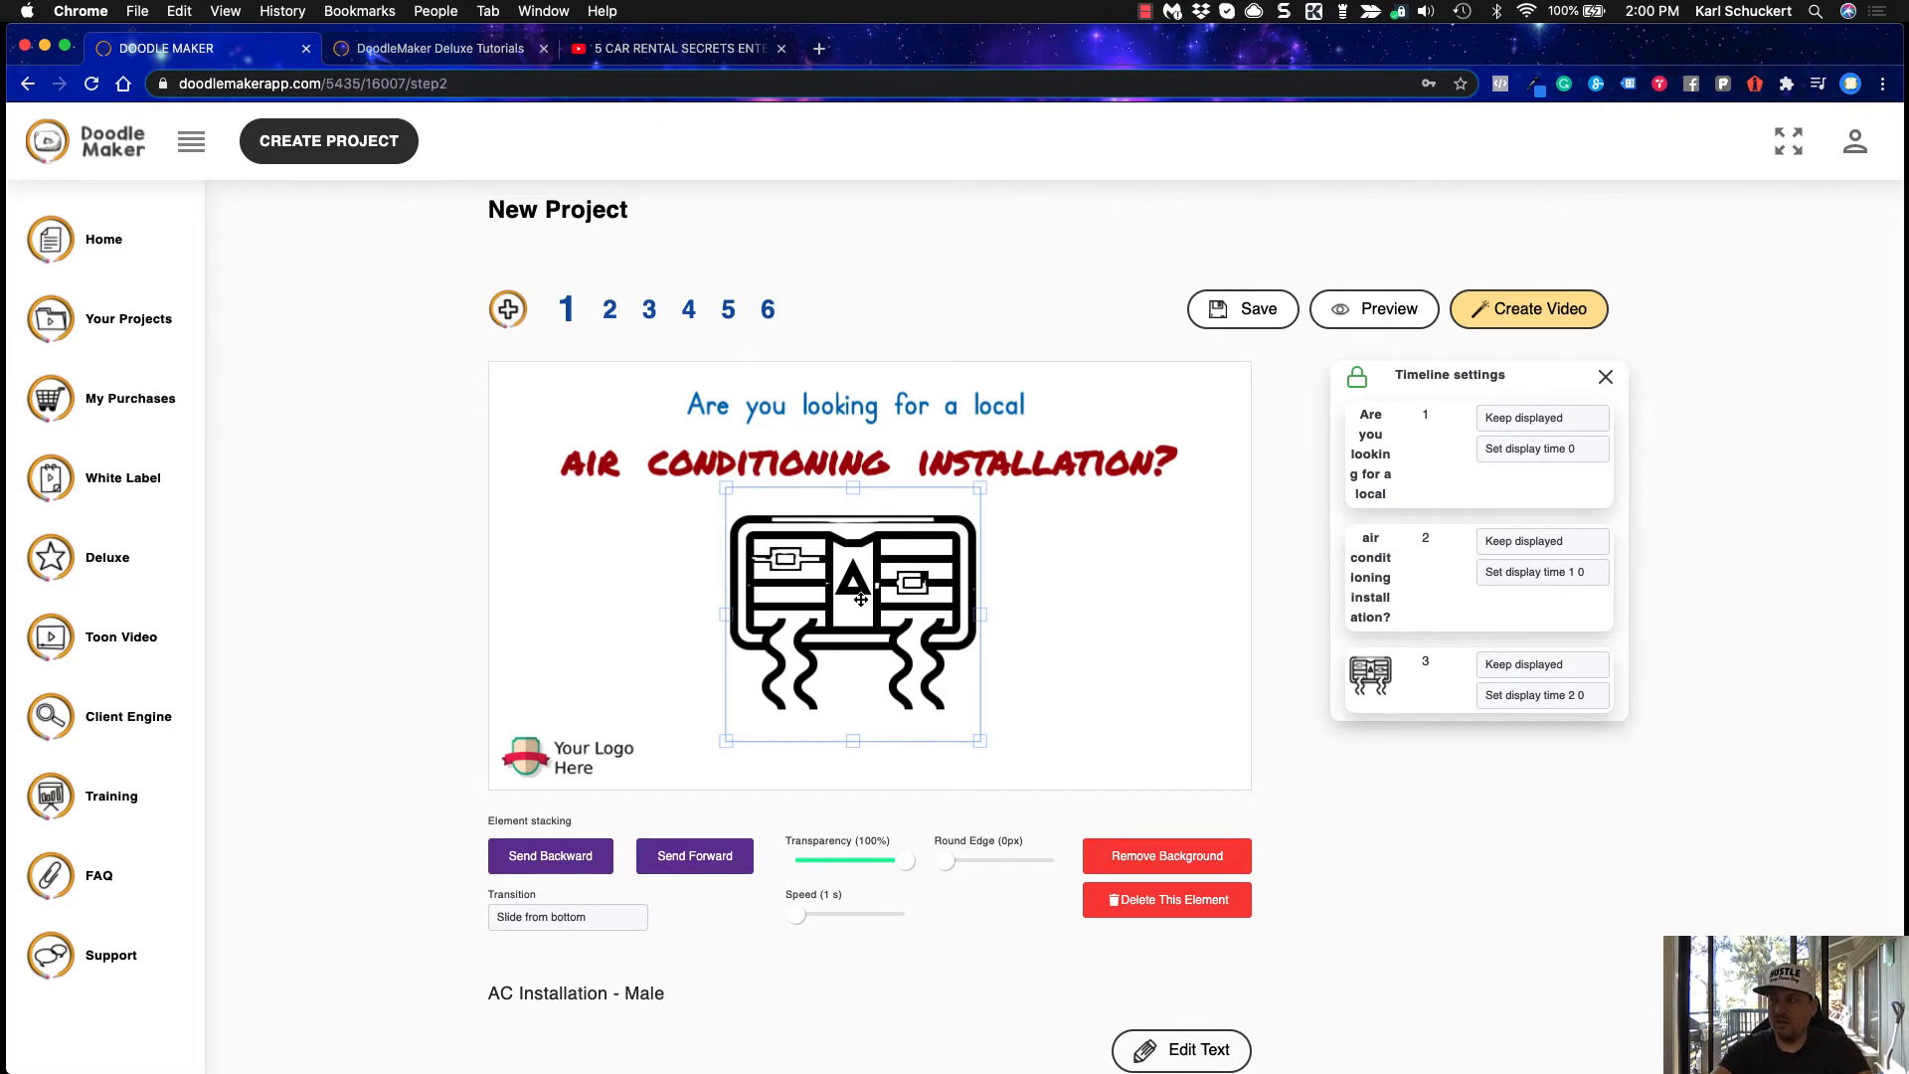
{"action": "left_click", "coordinate": [1164, 901]}
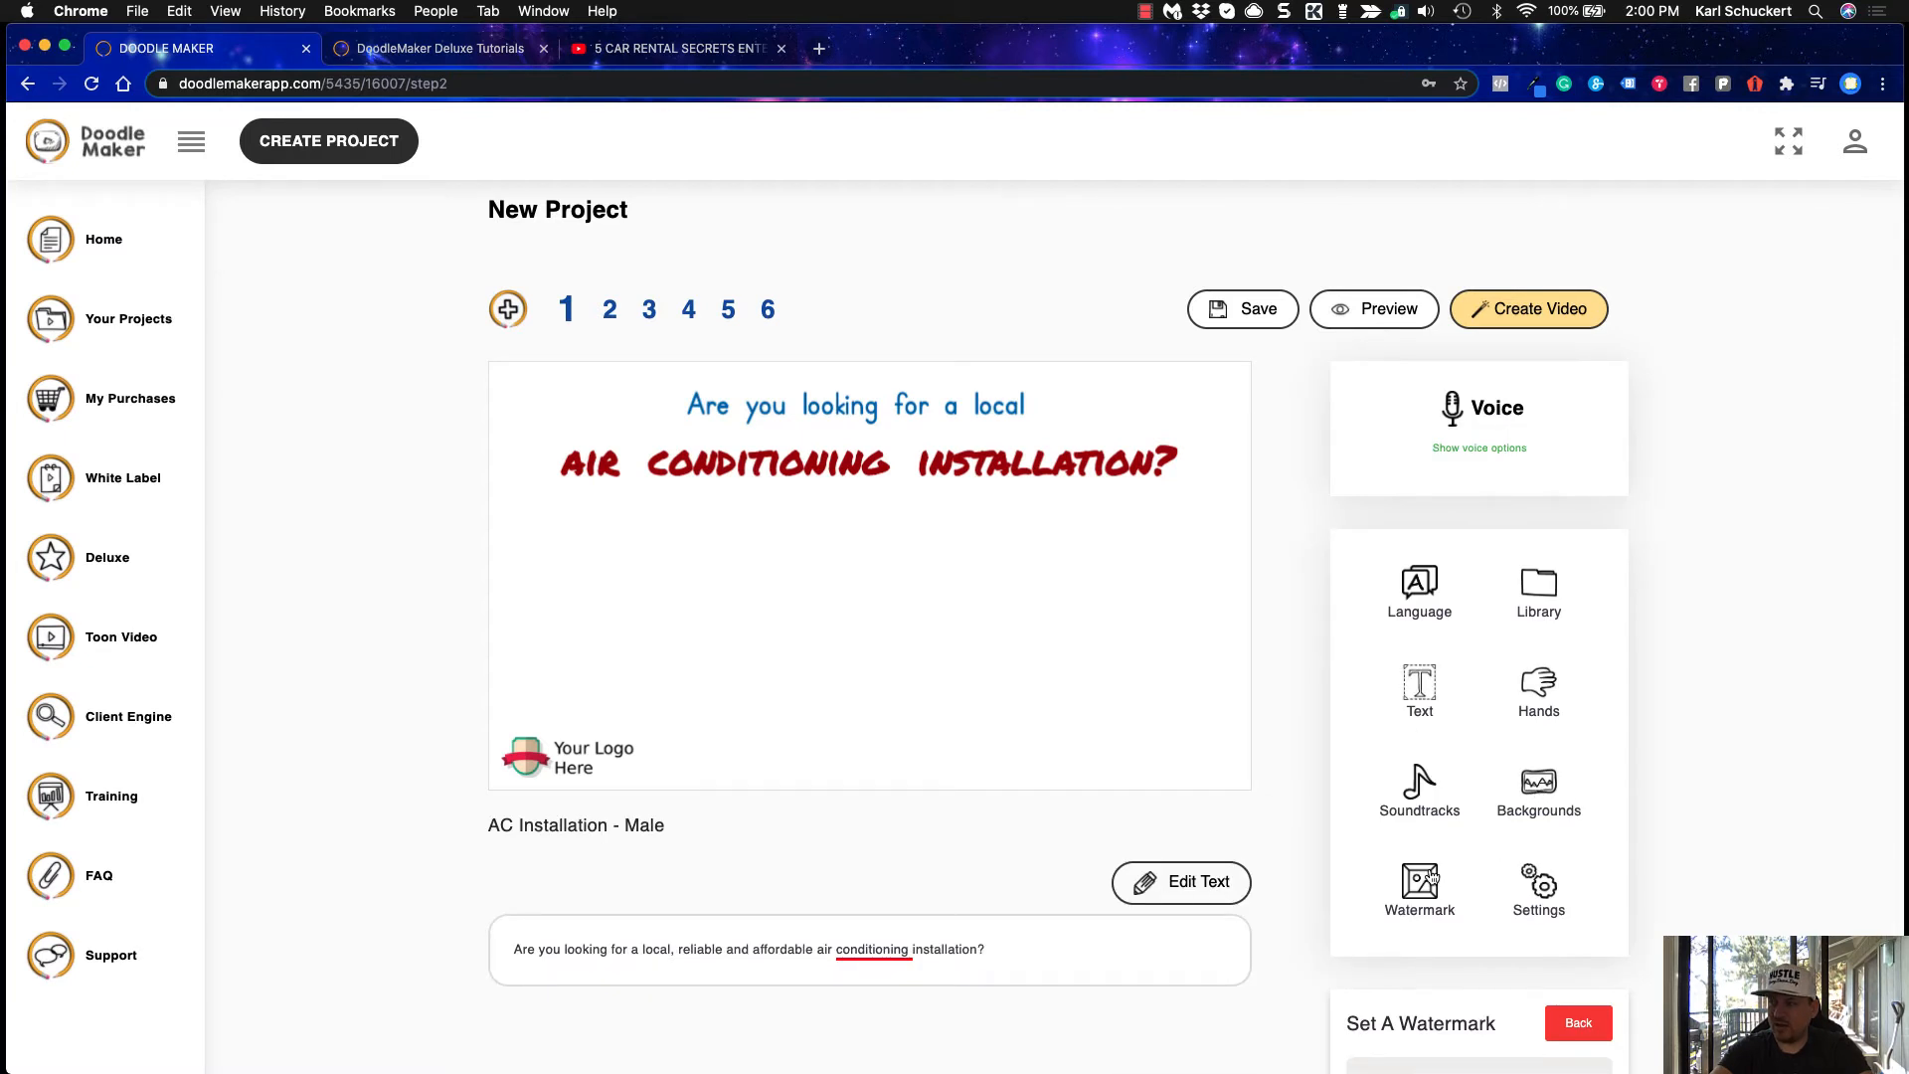
Search the library's Pixabay images for "Air Conditioning"
{"action": "left_click", "coordinate": [1548, 602]}
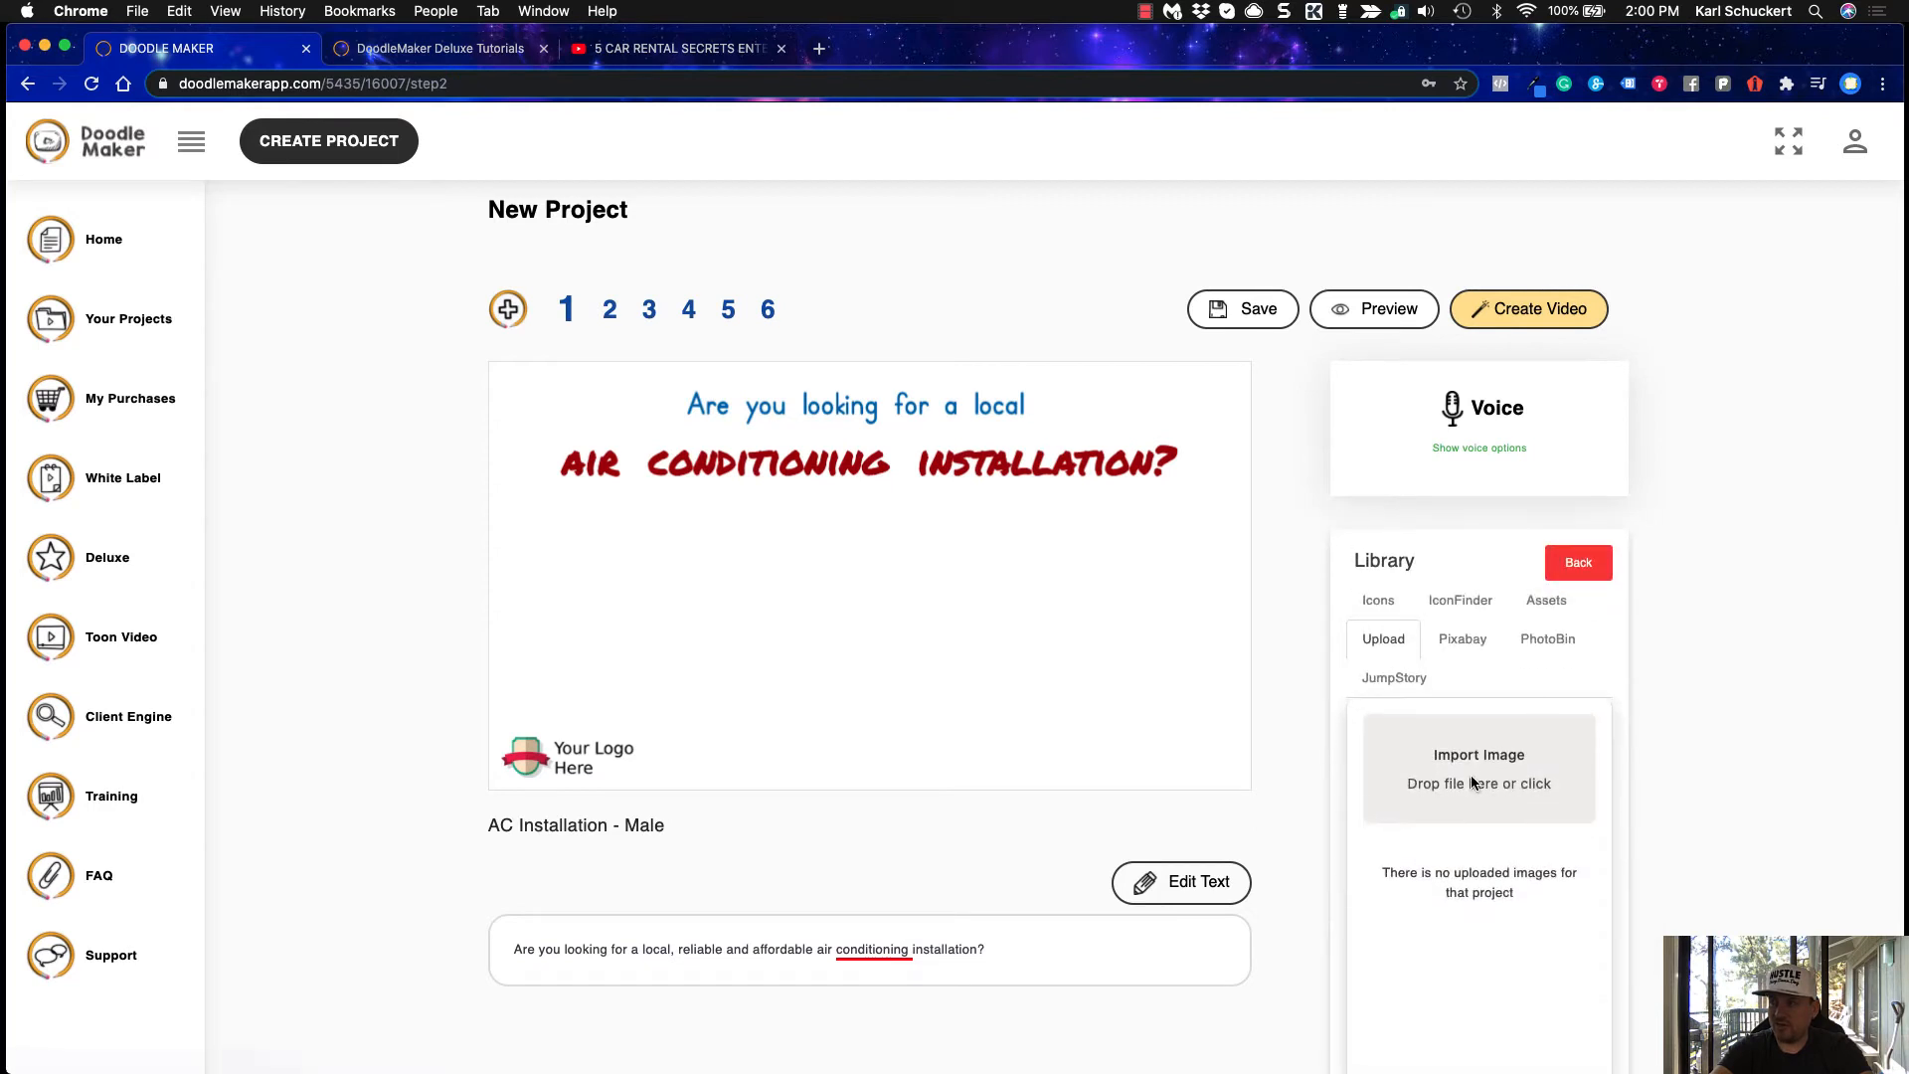
{"action": "scroll", "coordinate": [1458, 777], "scroll_direction": "down", "scroll_amount": 2}
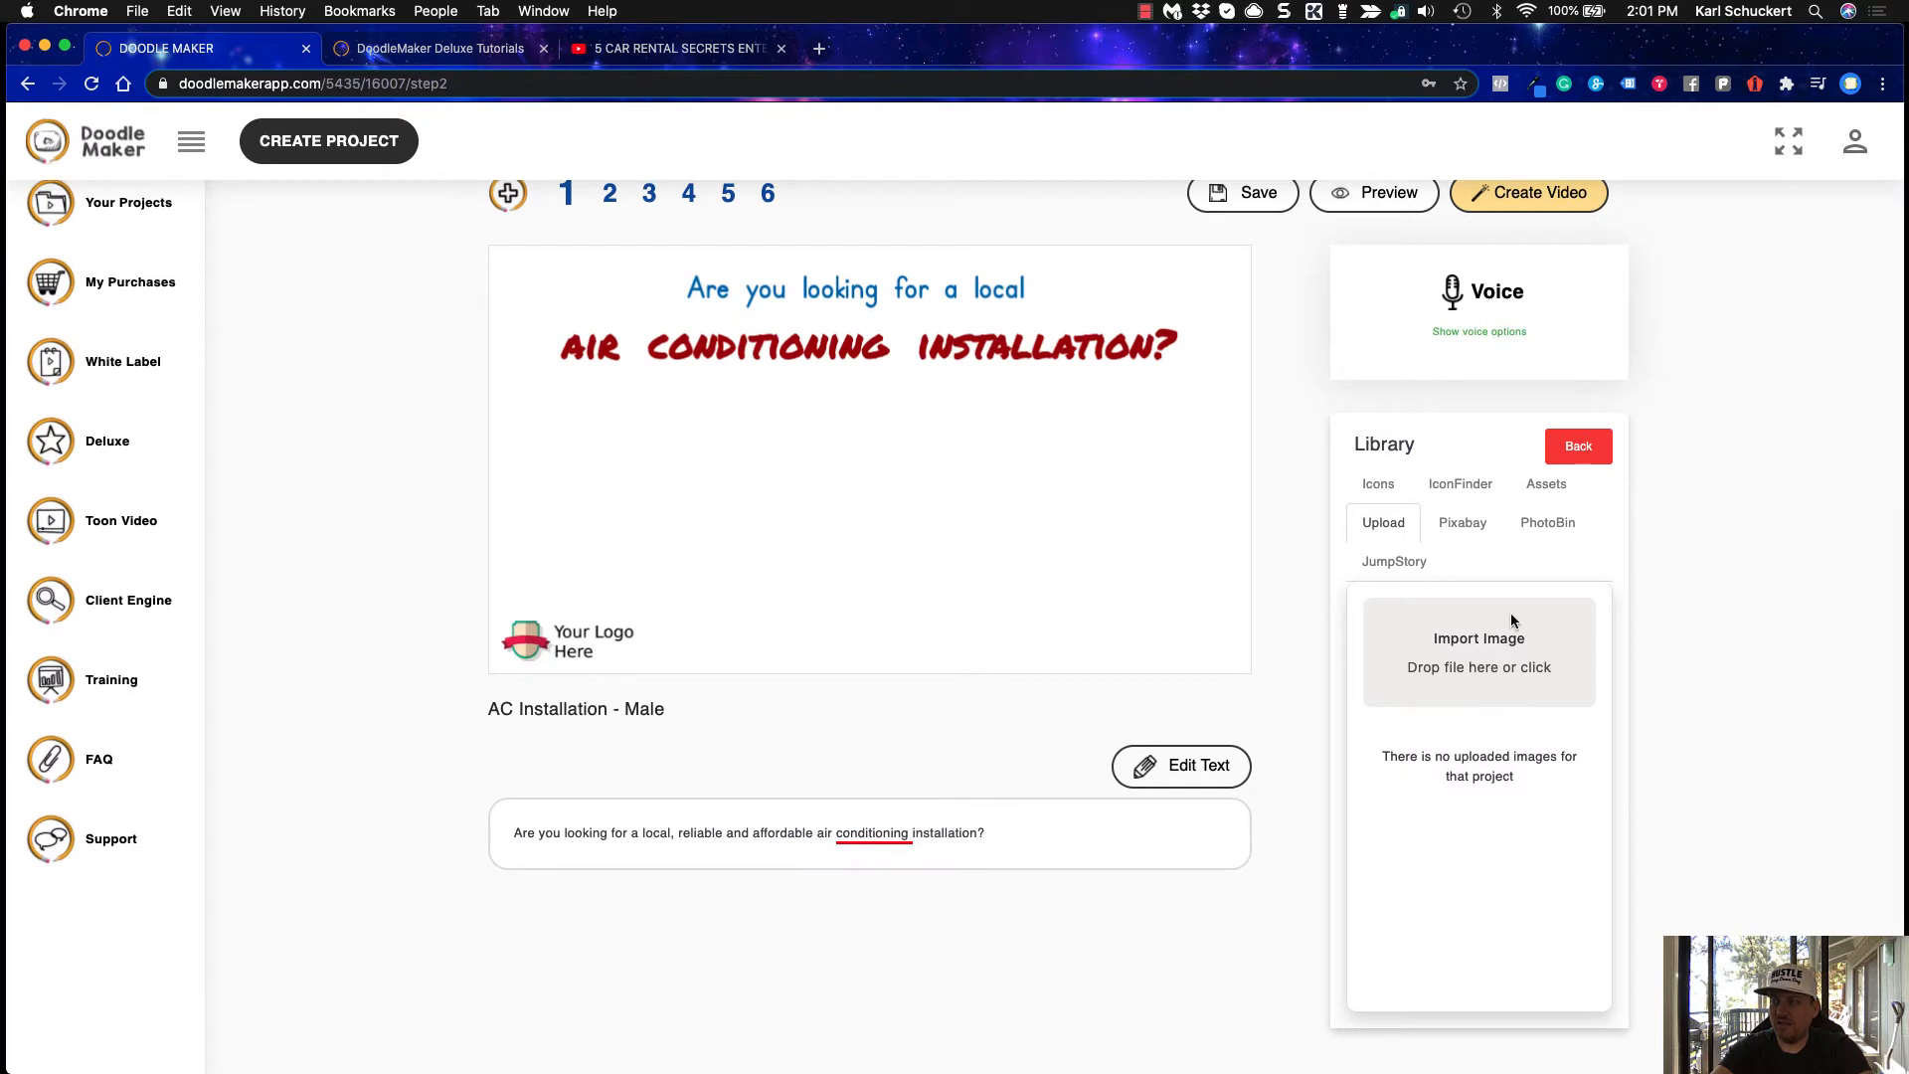
{"action": "left_click", "coordinate": [1468, 535]}
{"action": "left_click", "coordinate": [1429, 640]}
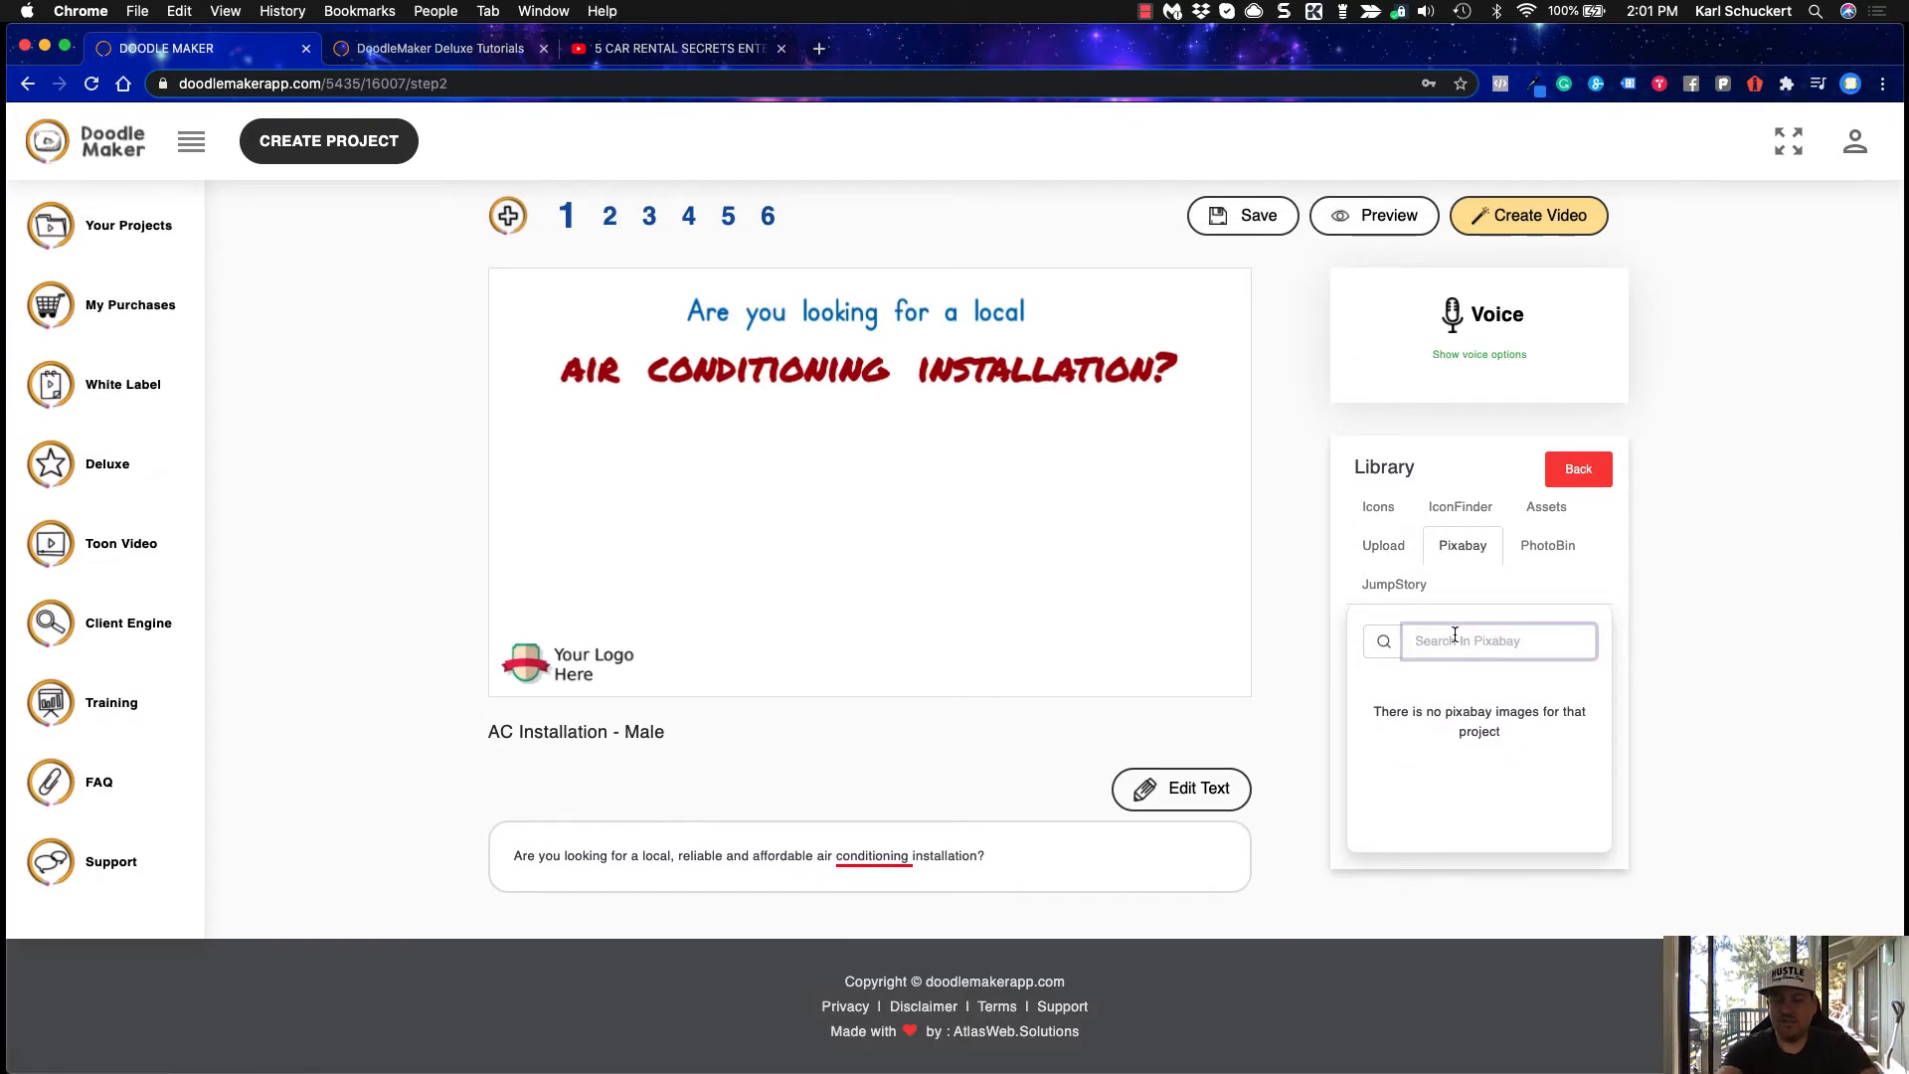
{"action": "type", "text": "Aic "}
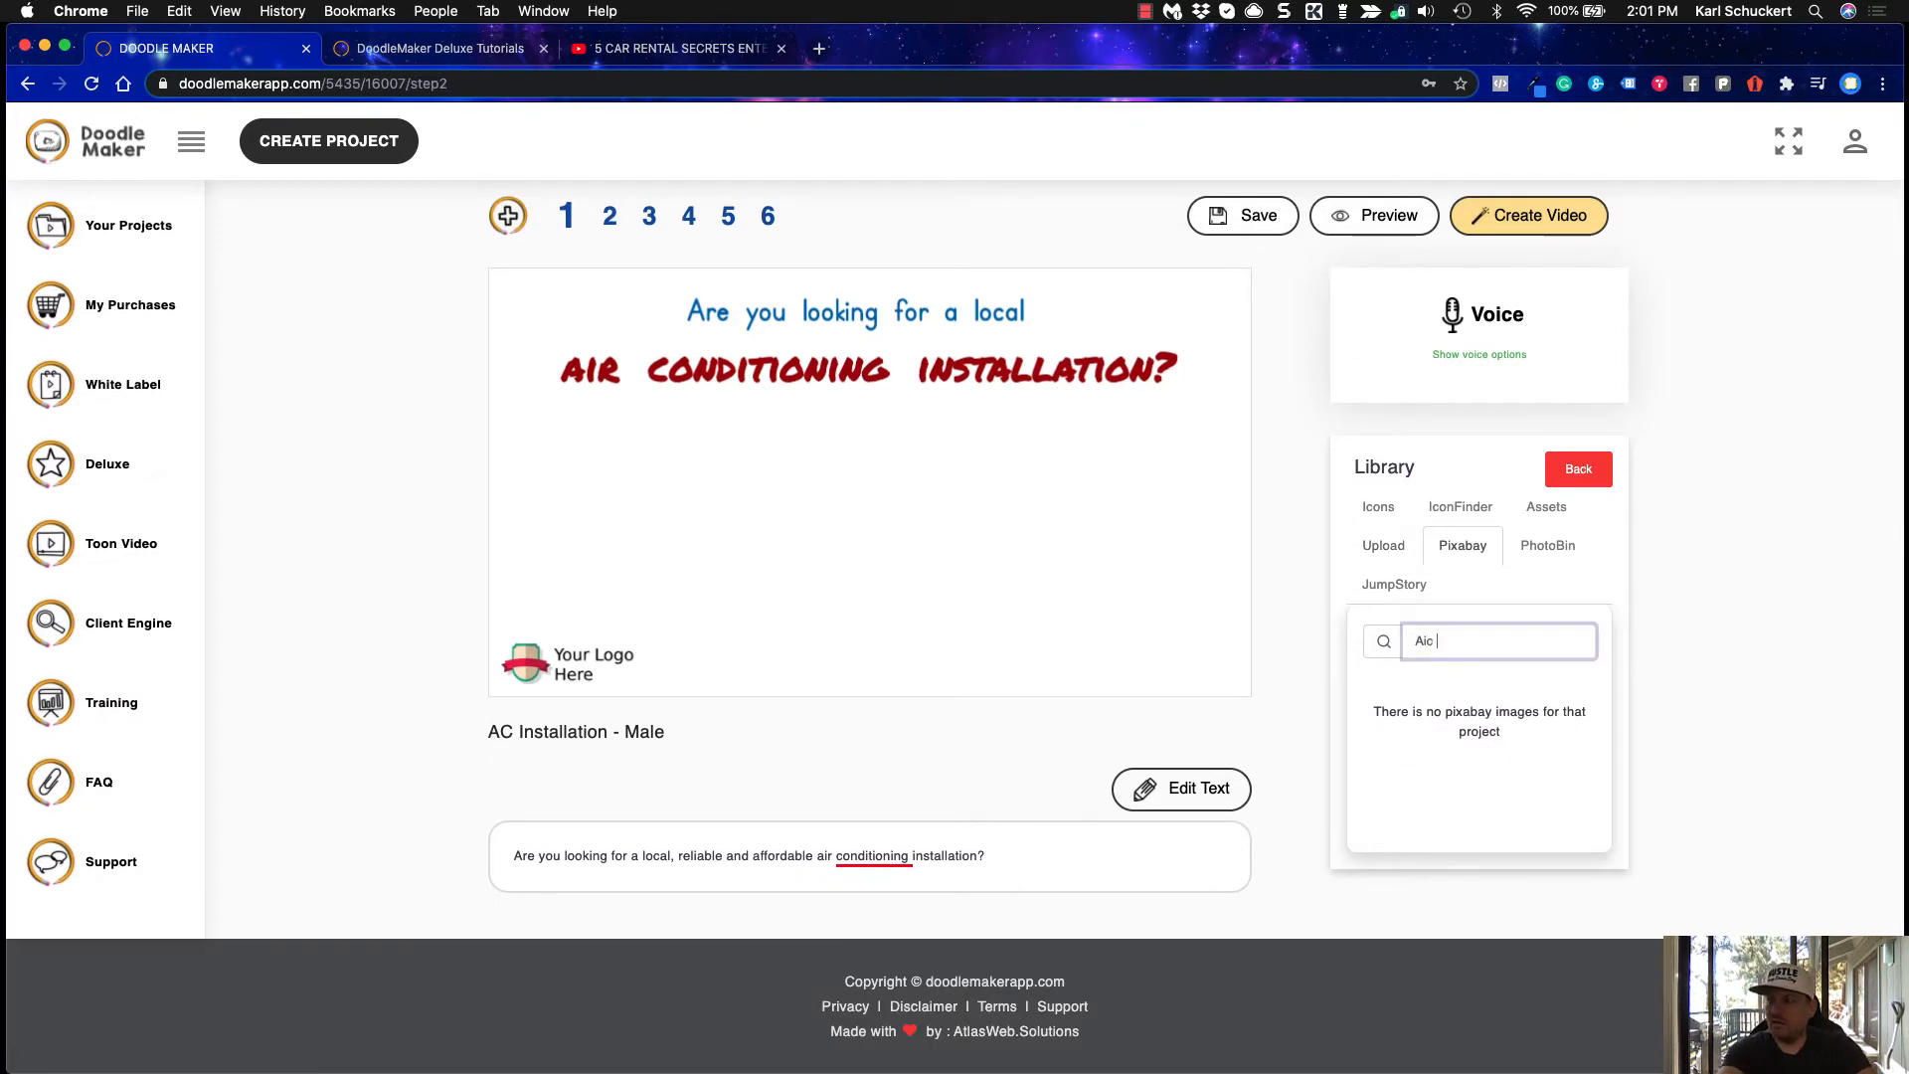
{"action": "type", "text": "Conditioning"}
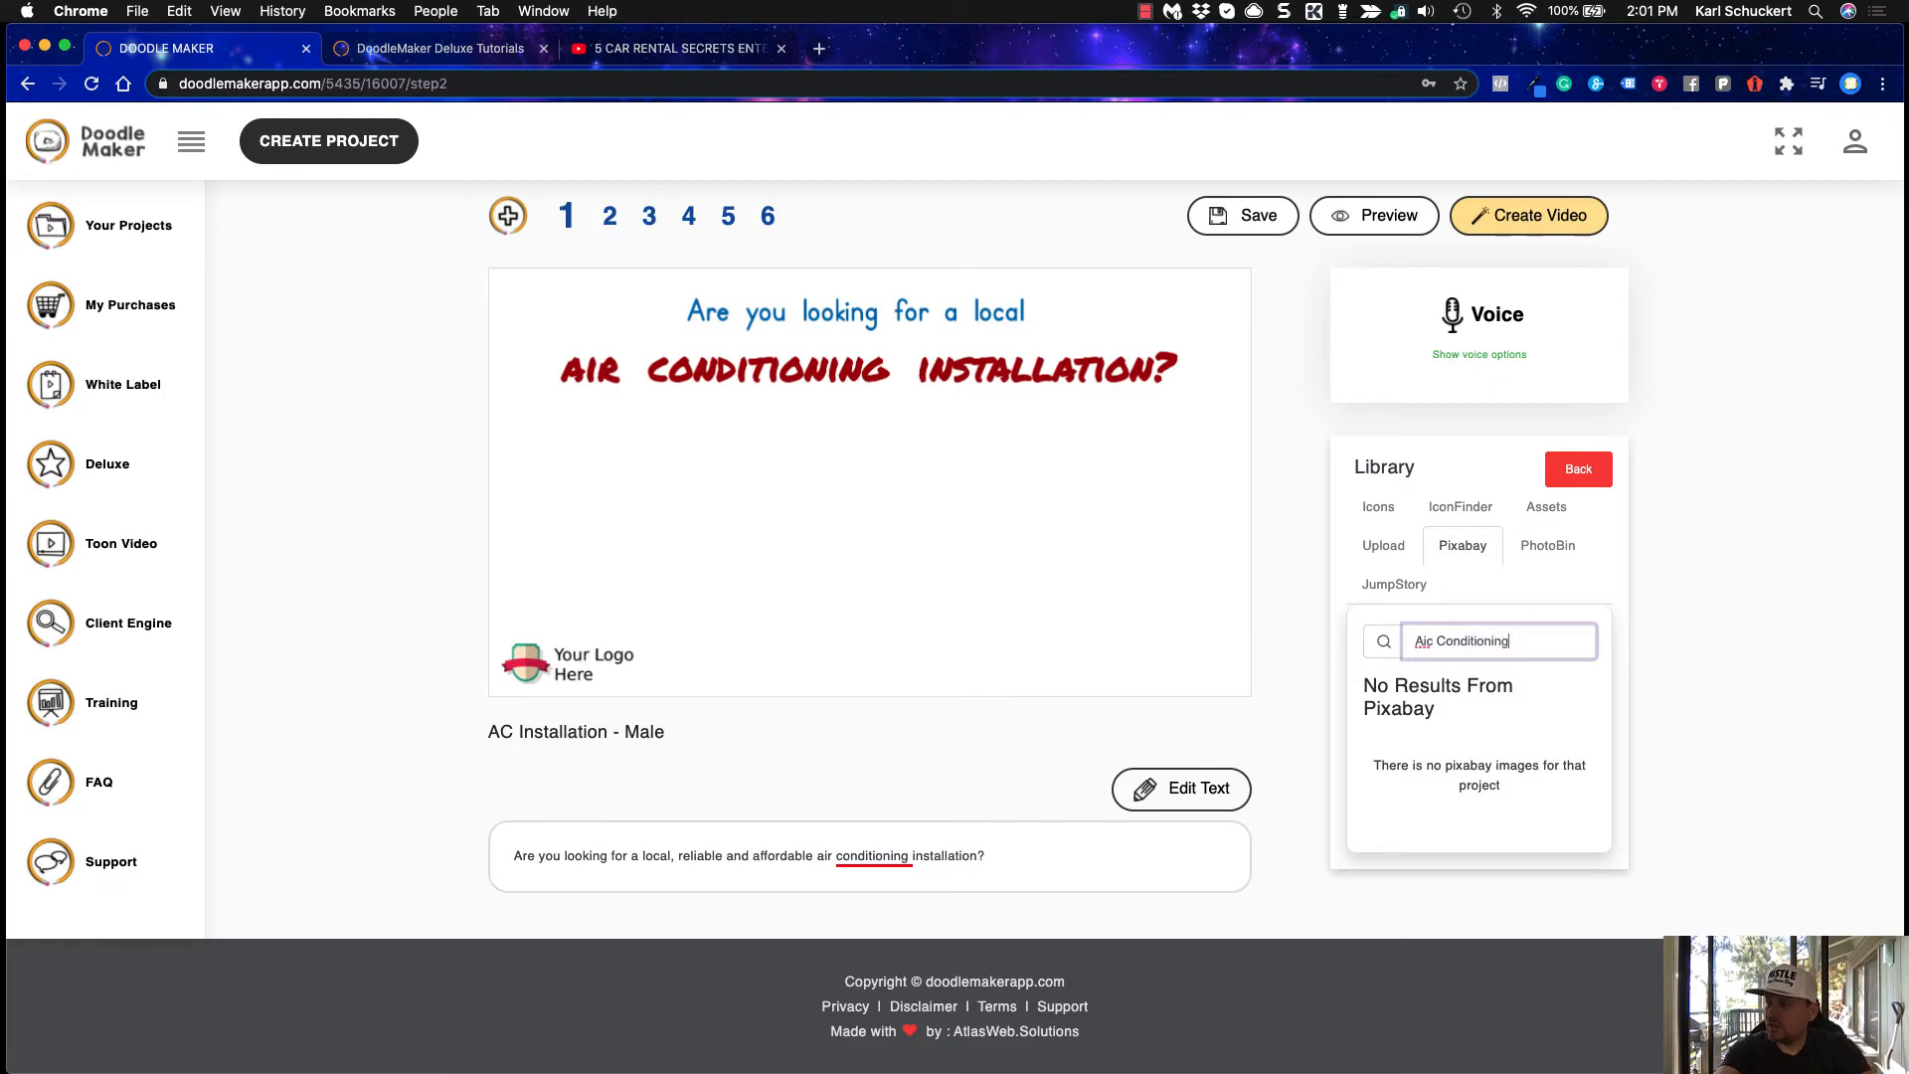
{"action": "left_click", "coordinate": [1434, 645]}
{"action": "key", "text": "BackSpace"}
{"action": "type", "text": "r"}
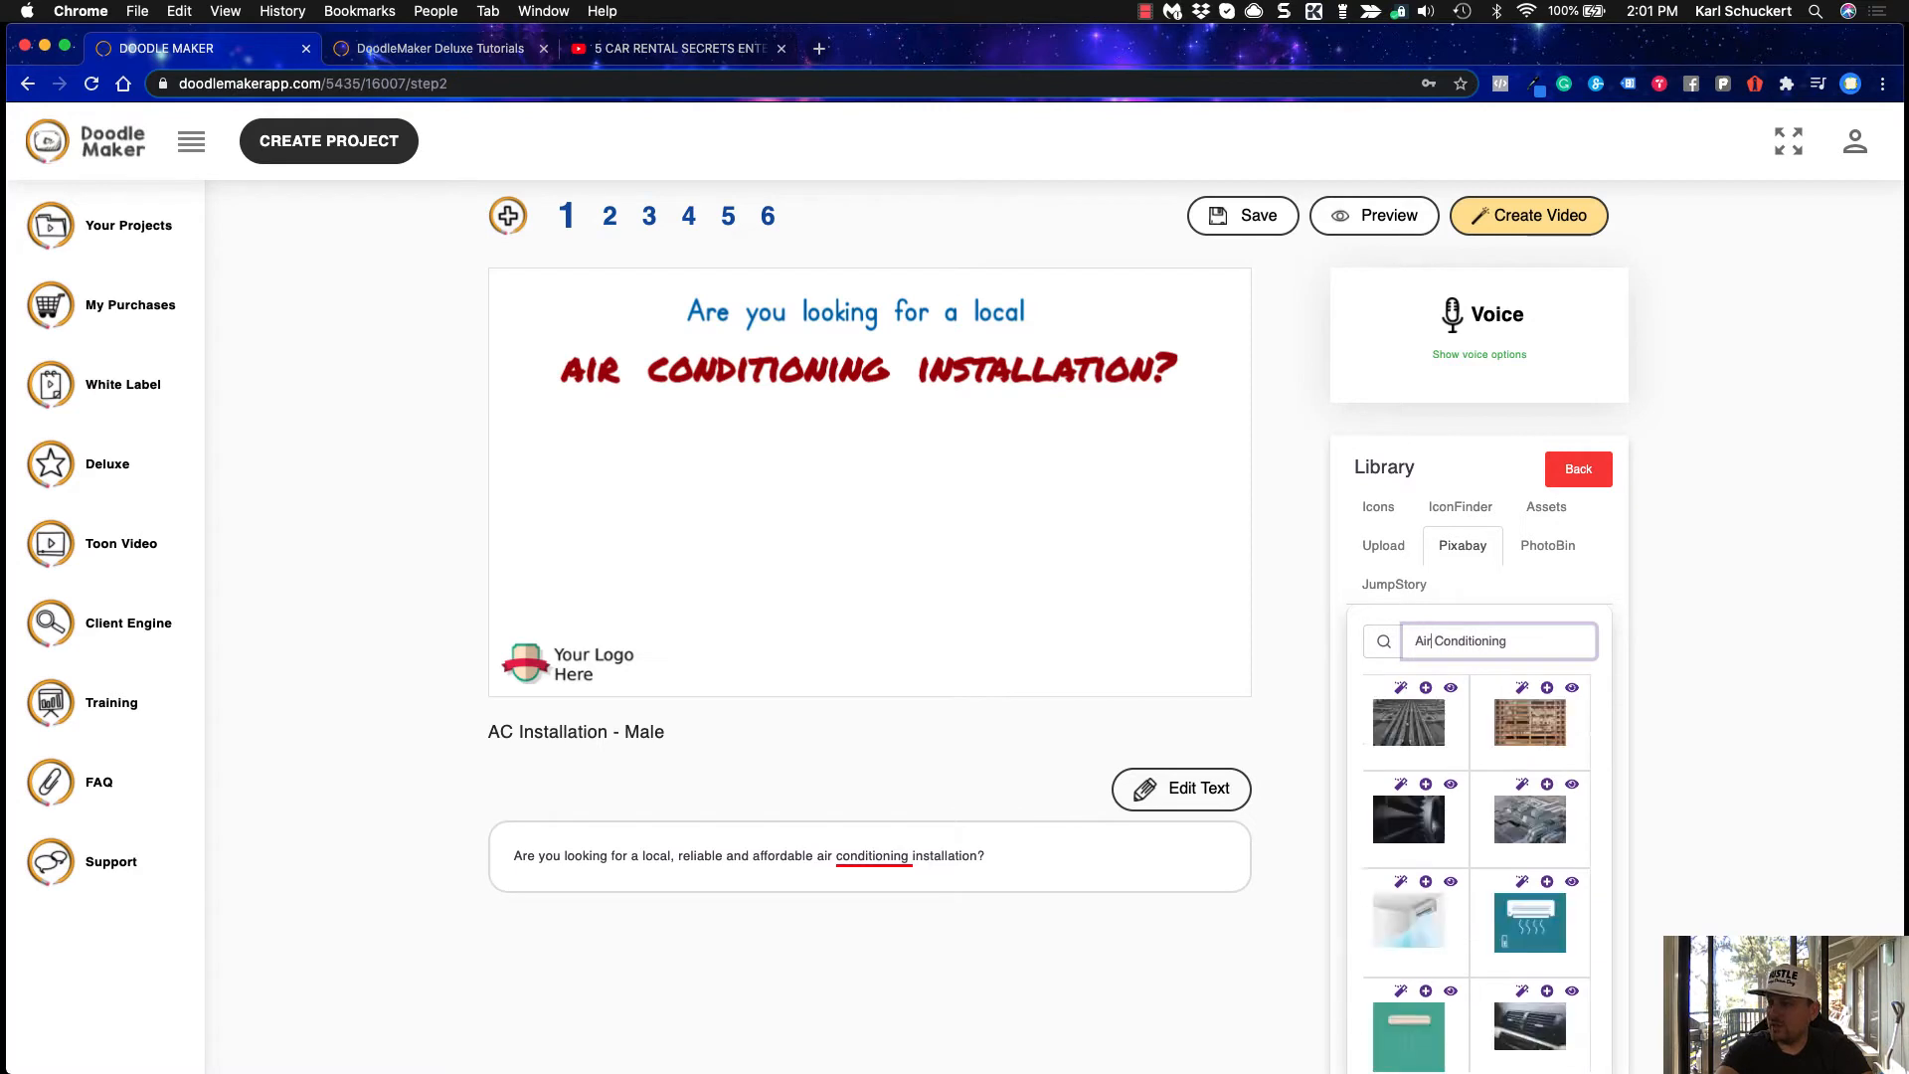
Browse the Pixabay results, enlarge the photo of the wall-mounted unit blowing blue air, and add it to slide 1
{"action": "scroll", "coordinate": [1454, 758], "scroll_direction": "down", "scroll_amount": 3}
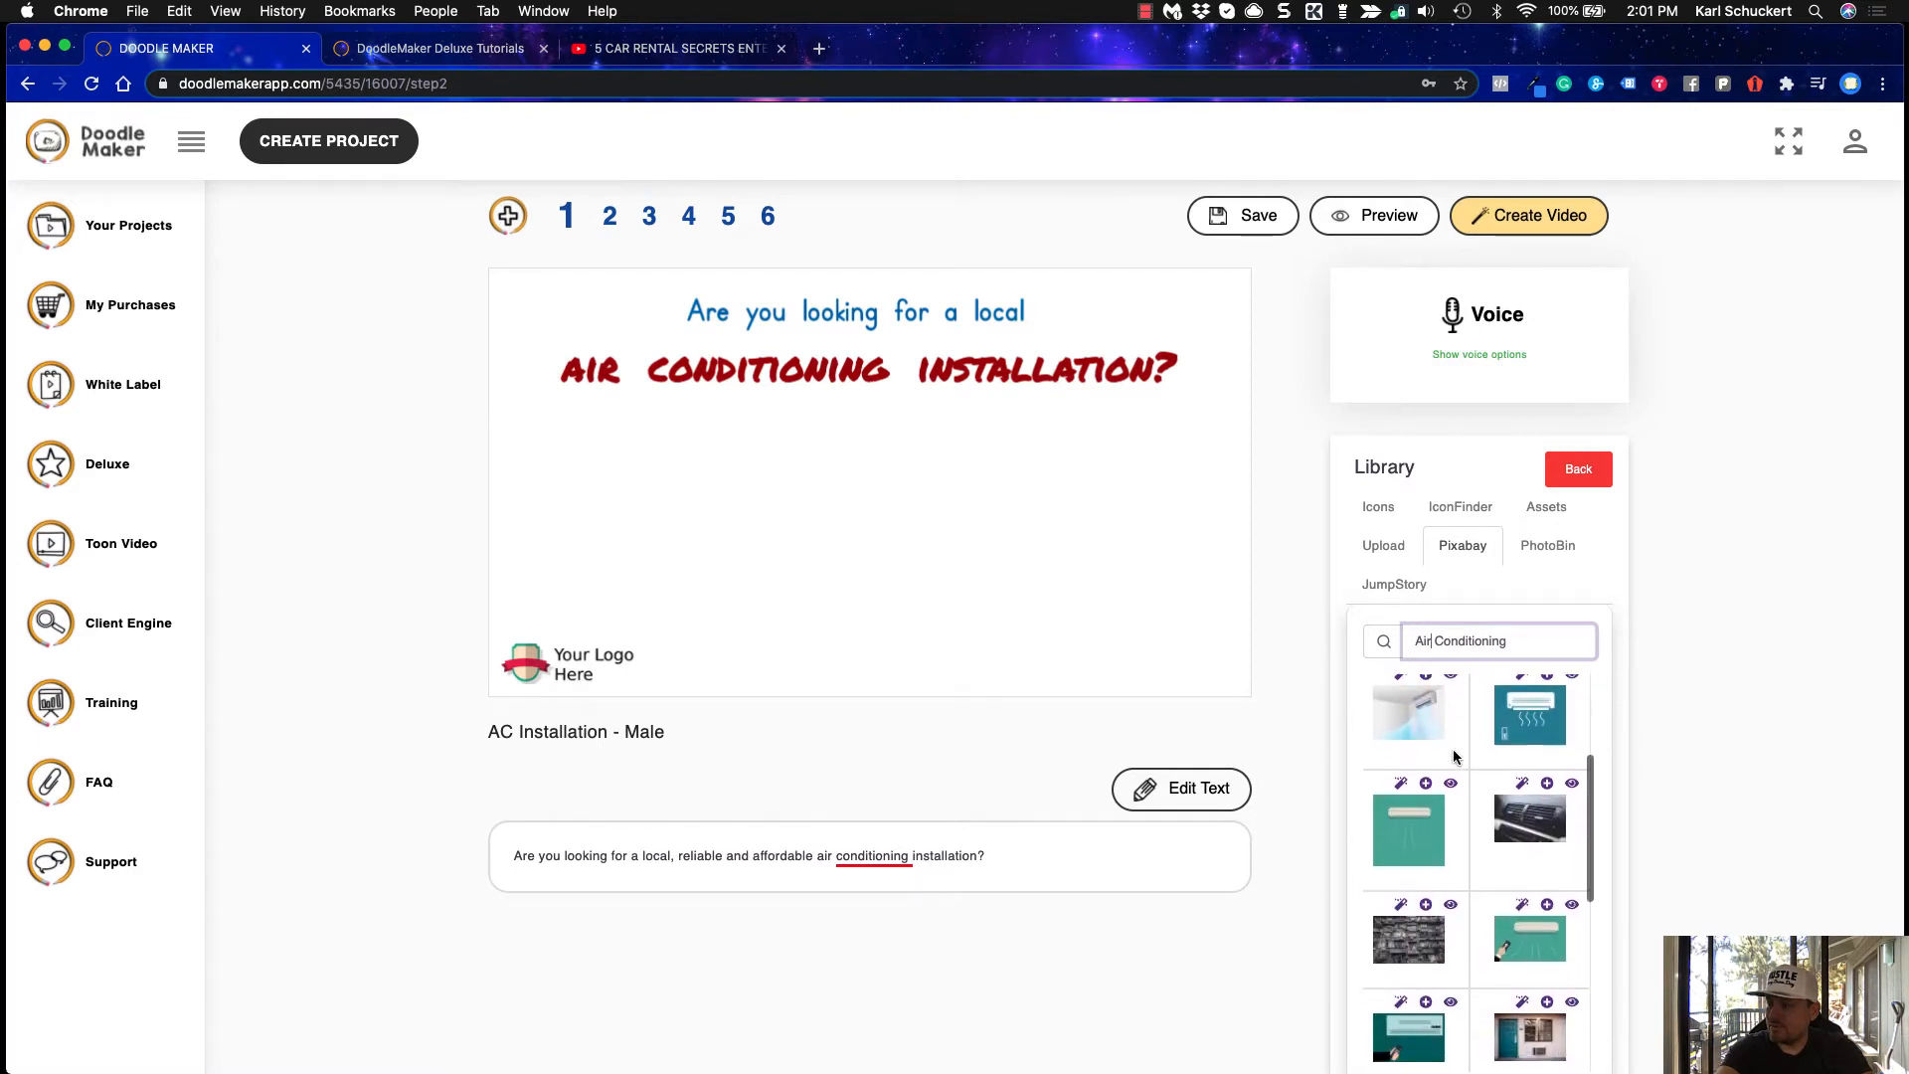
{"action": "scroll", "coordinate": [1454, 757], "scroll_direction": "up", "scroll_amount": 1}
{"action": "scroll", "coordinate": [1532, 747], "scroll_direction": "down", "scroll_amount": 1}
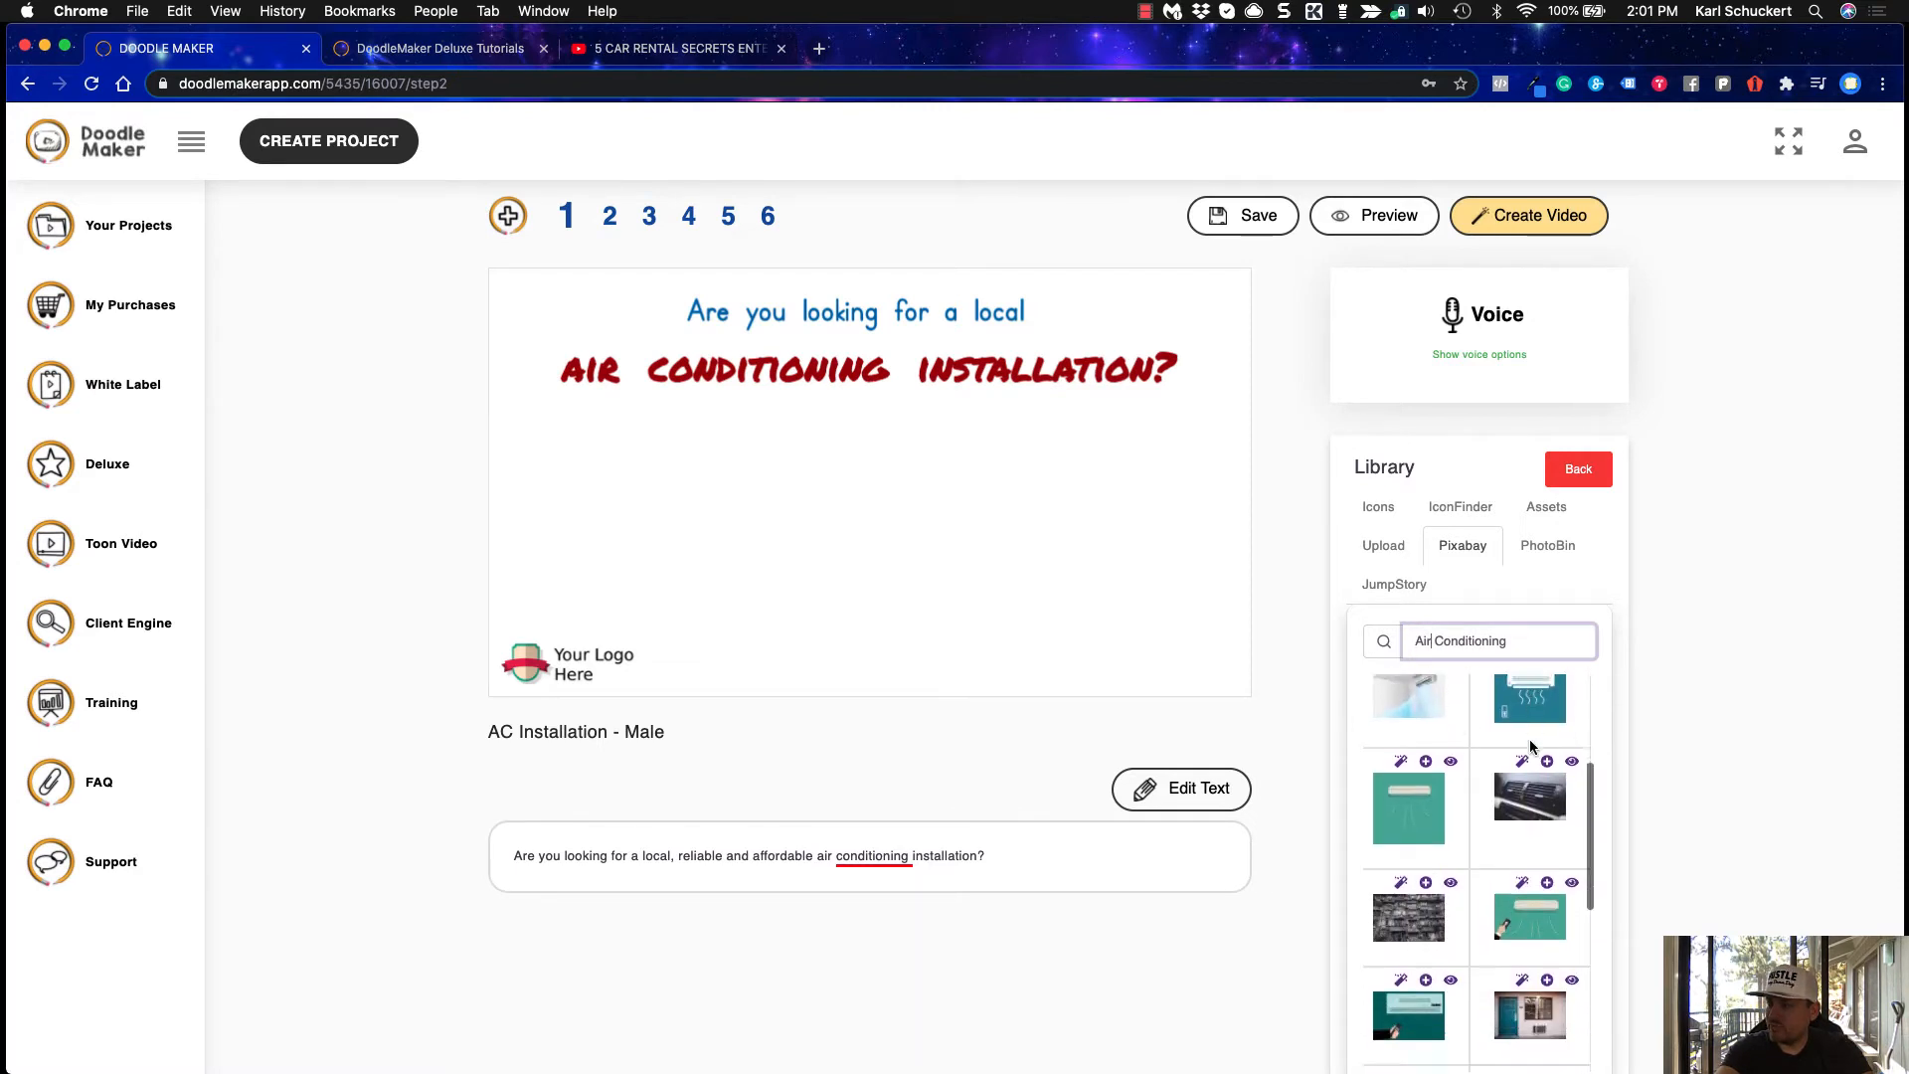
{"action": "scroll", "coordinate": [1532, 747], "scroll_direction": "up", "scroll_amount": 1}
{"action": "scroll", "coordinate": [1531, 747], "scroll_direction": "up", "scroll_amount": 1}
{"action": "left_click", "coordinate": [1419, 728]}
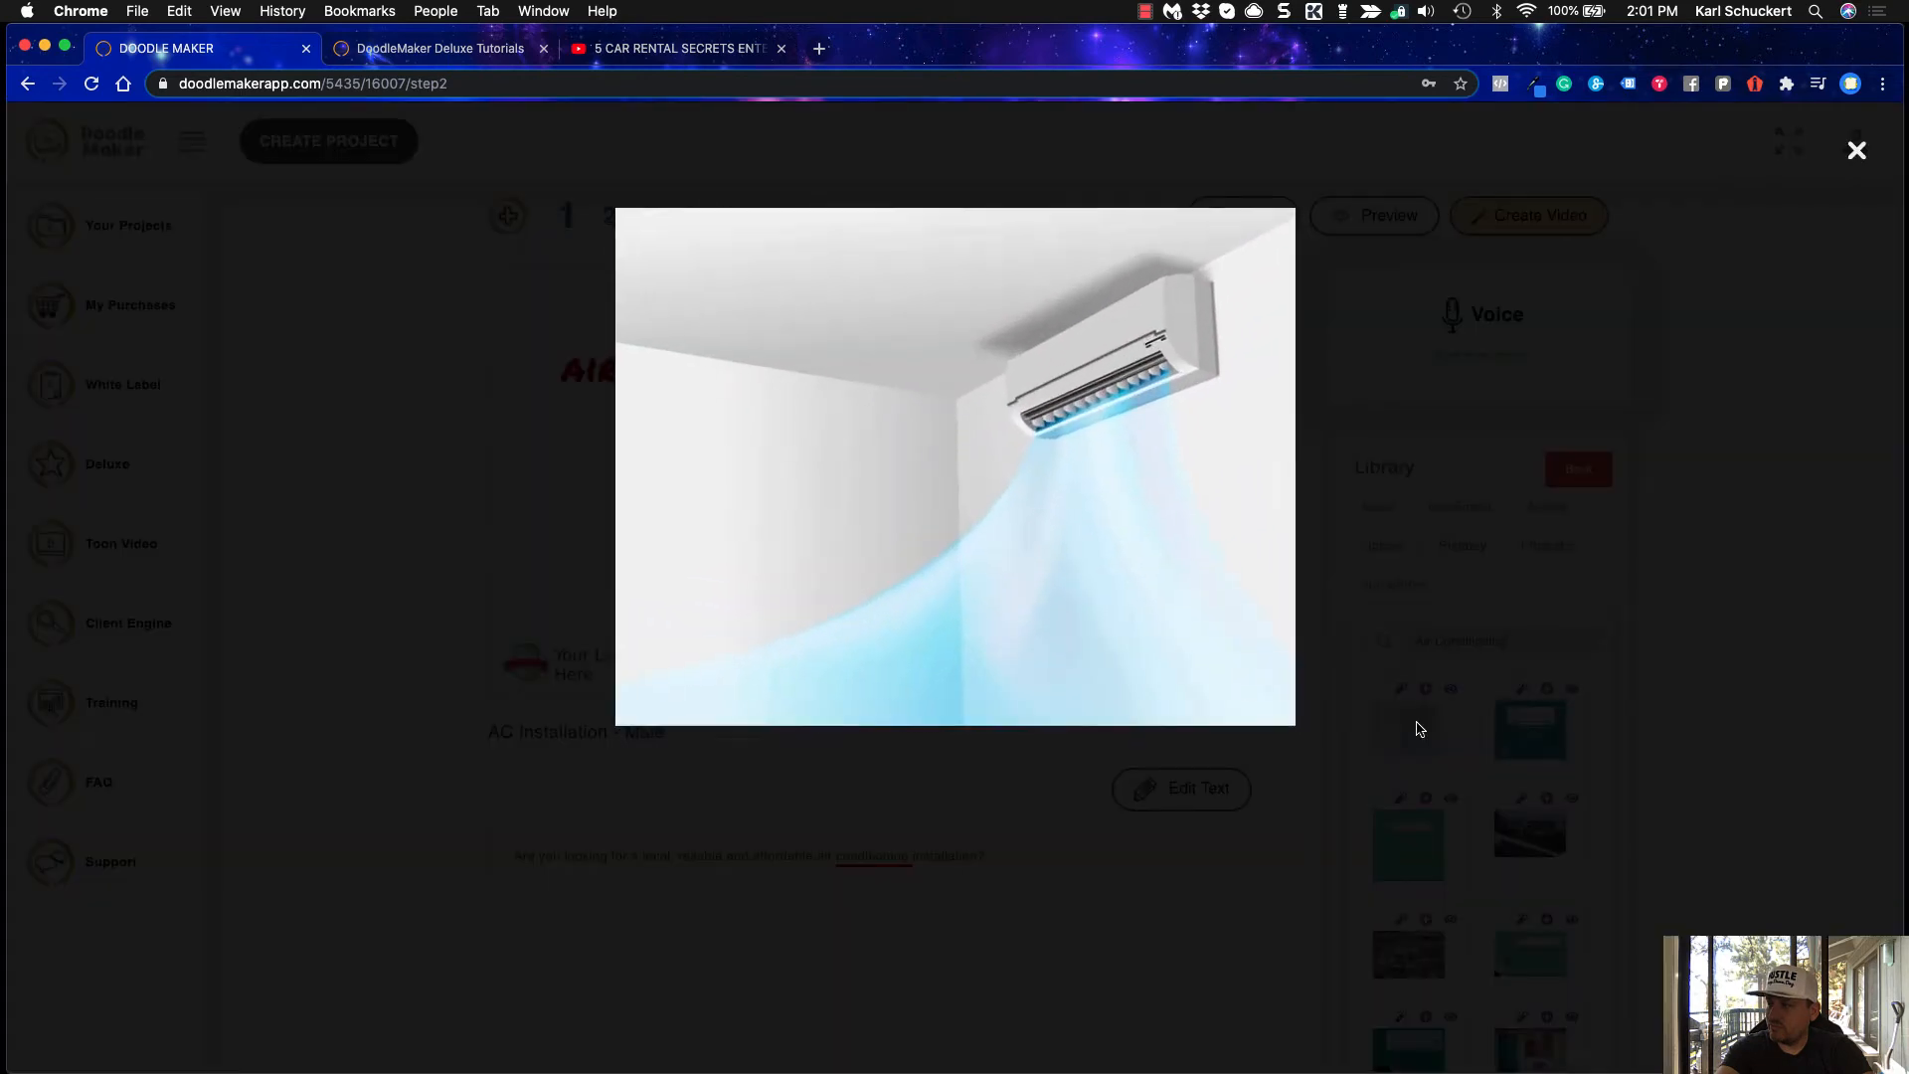
{"action": "left_click", "coordinate": [1857, 150]}
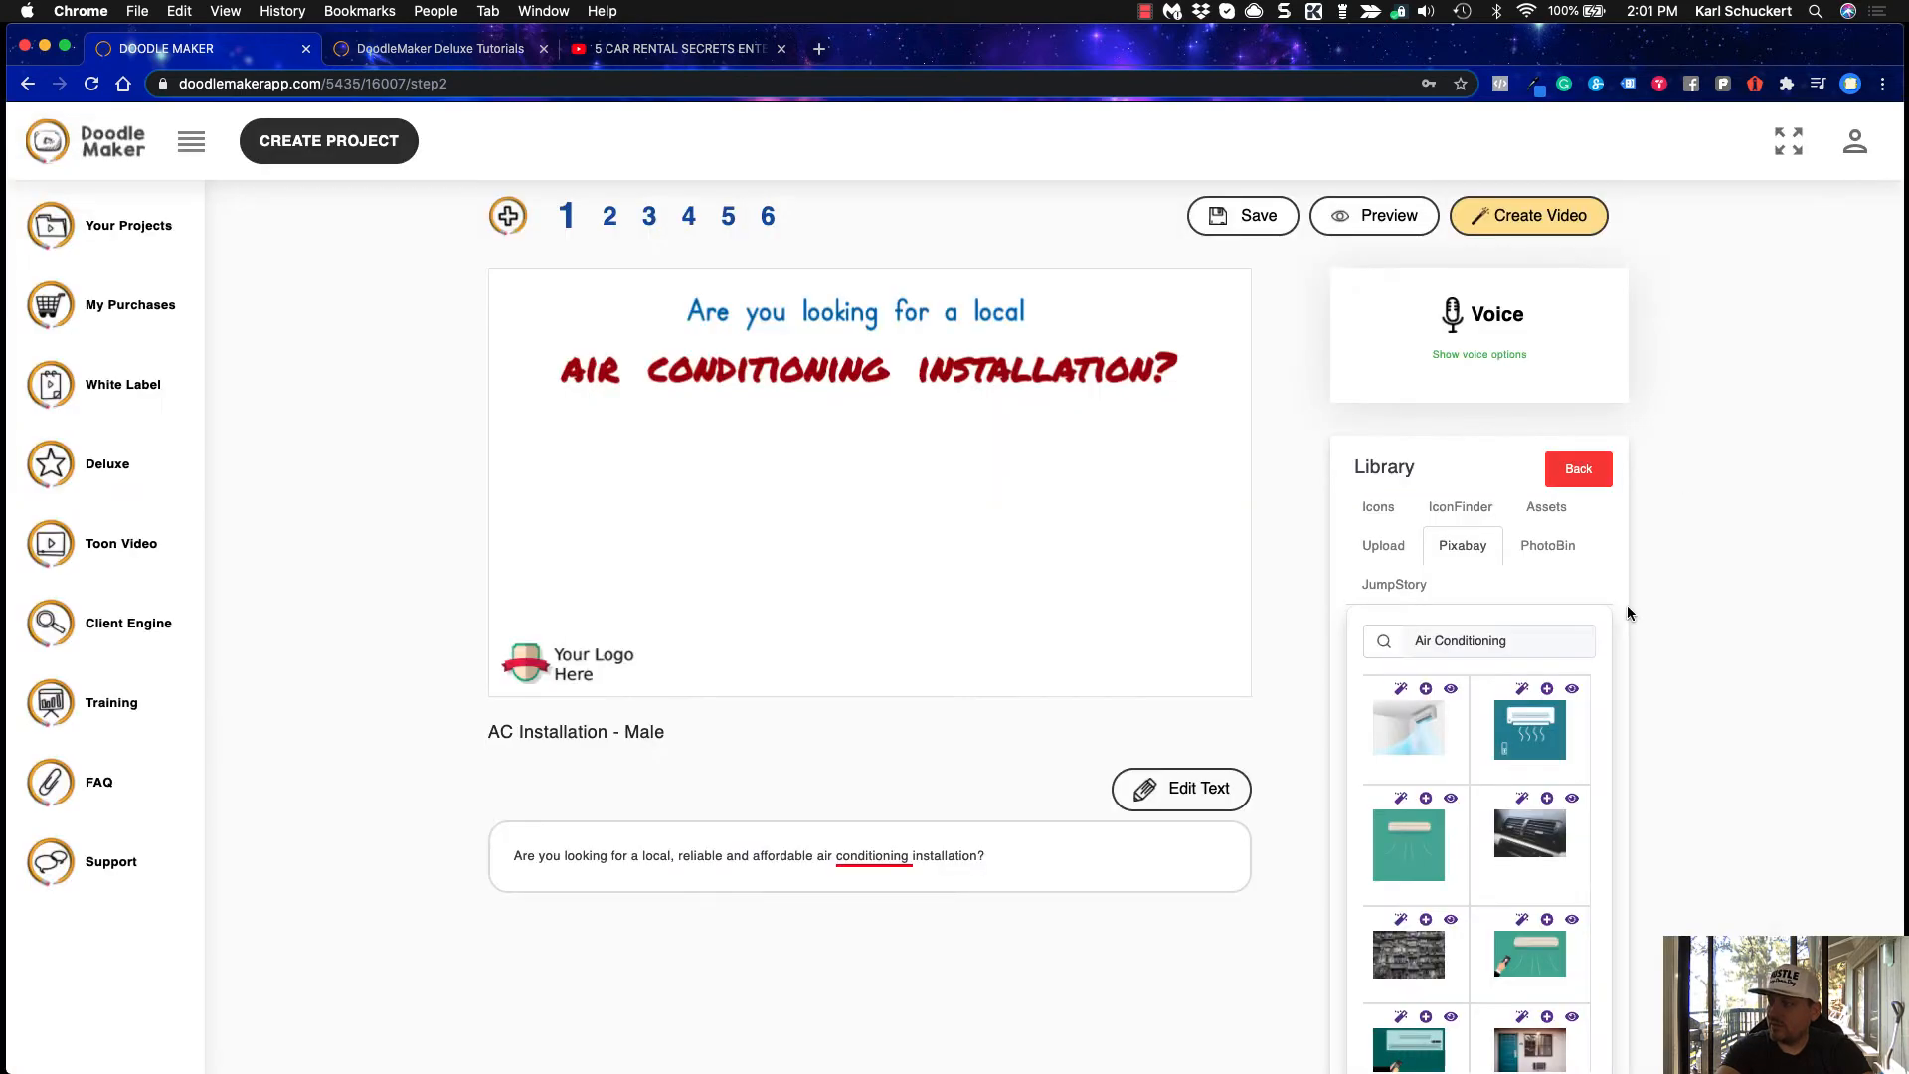
{"action": "left_click", "coordinate": [1427, 690]}
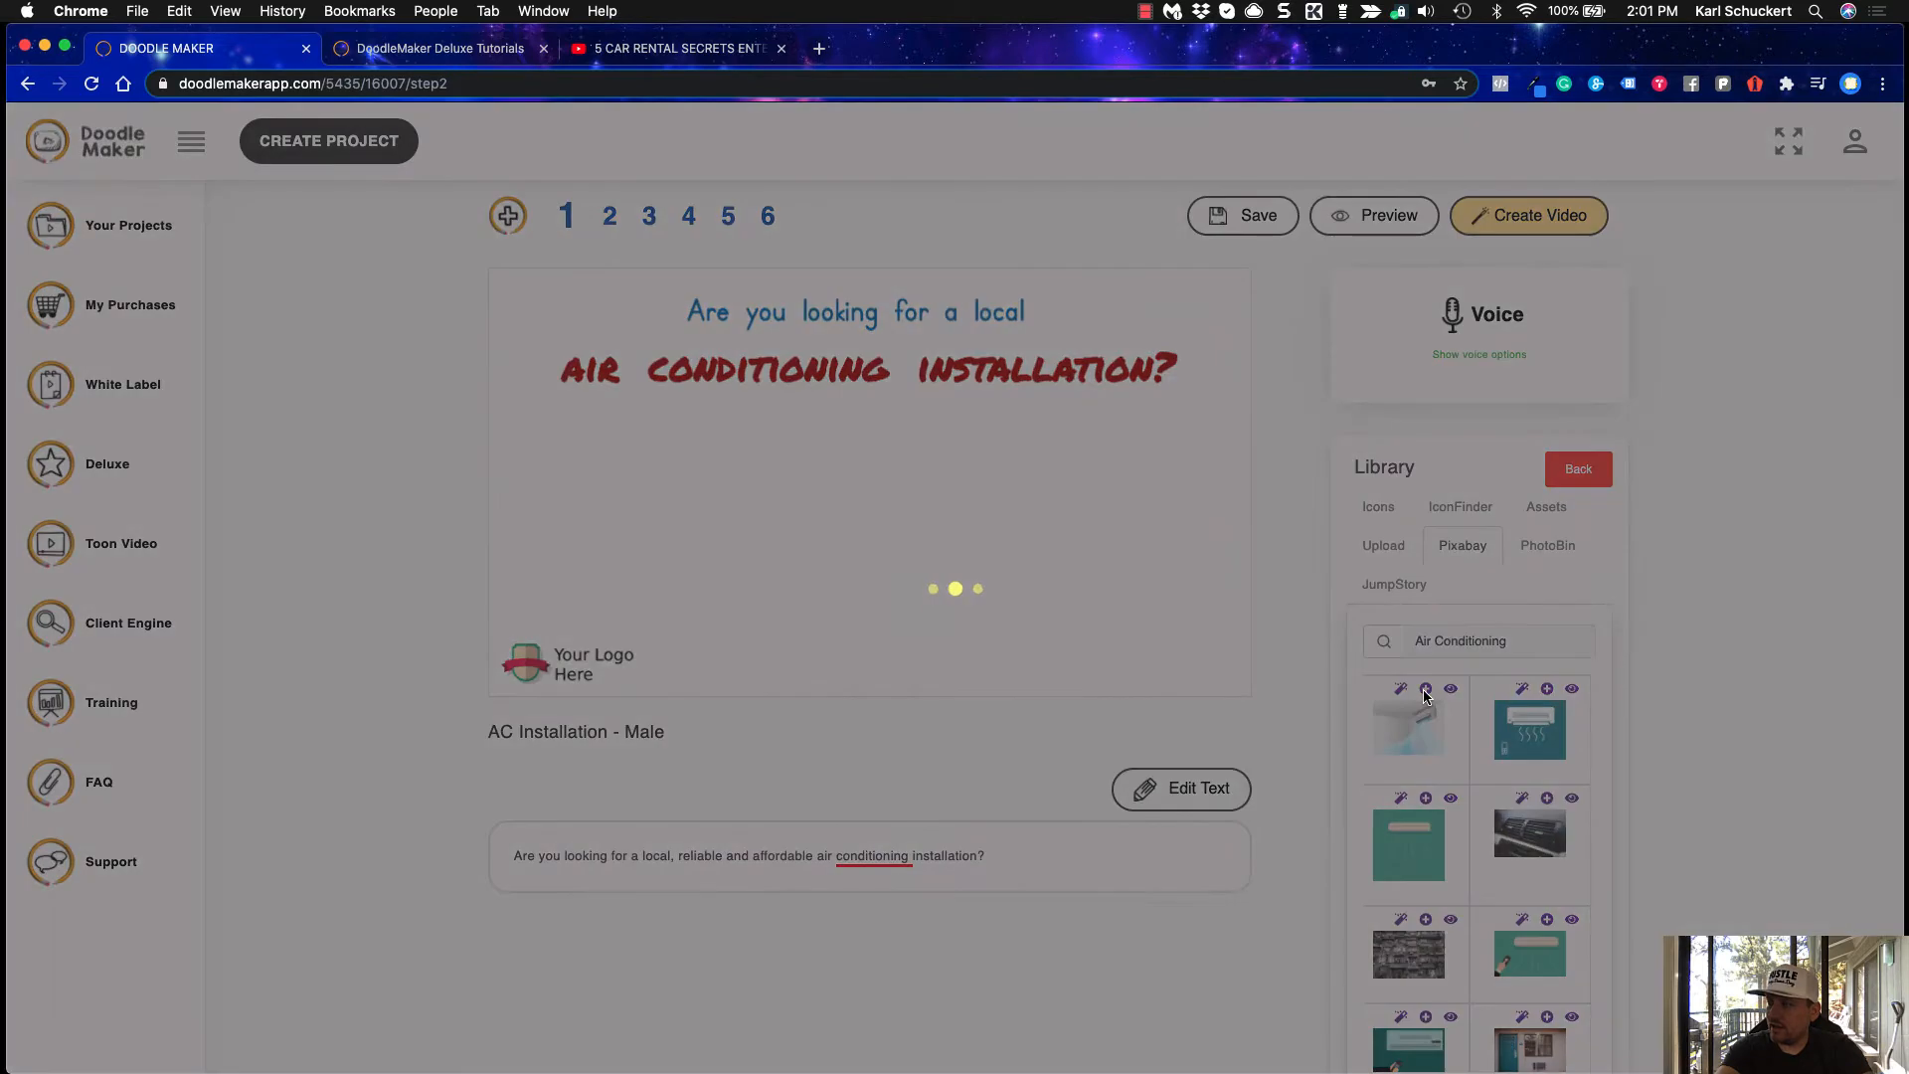
Position the added air conditioner photo centrally beneath the red heading and enlarge it to fill the space above the logo
{"action": "left_click_drag", "start_coordinate": [753, 465], "coordinate": [923, 579]}
{"action": "left_click_drag", "start_coordinate": [685, 394], "coordinate": [869, 534]}
{"action": "left_click_drag", "start_coordinate": [926, 603], "coordinate": [771, 480]}
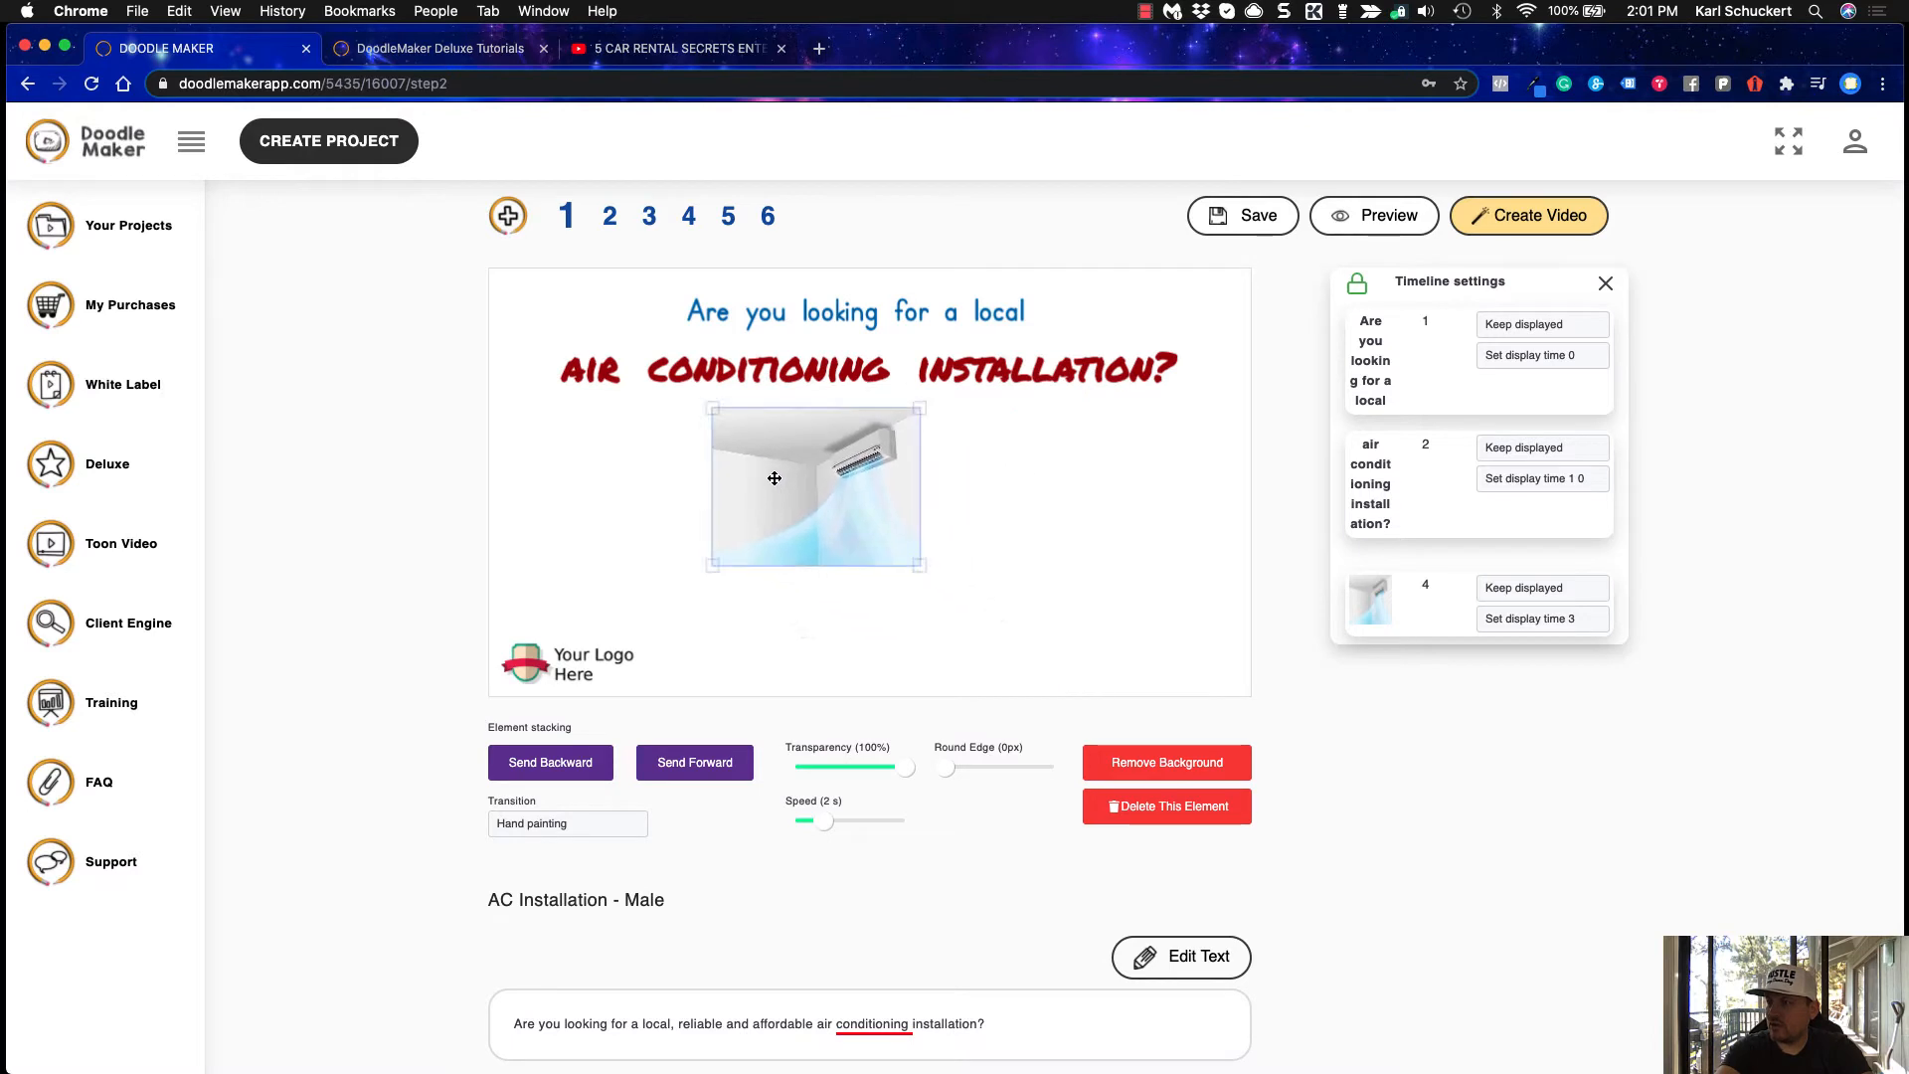
{"action": "left_click_drag", "start_coordinate": [919, 569], "coordinate": [991, 629]}
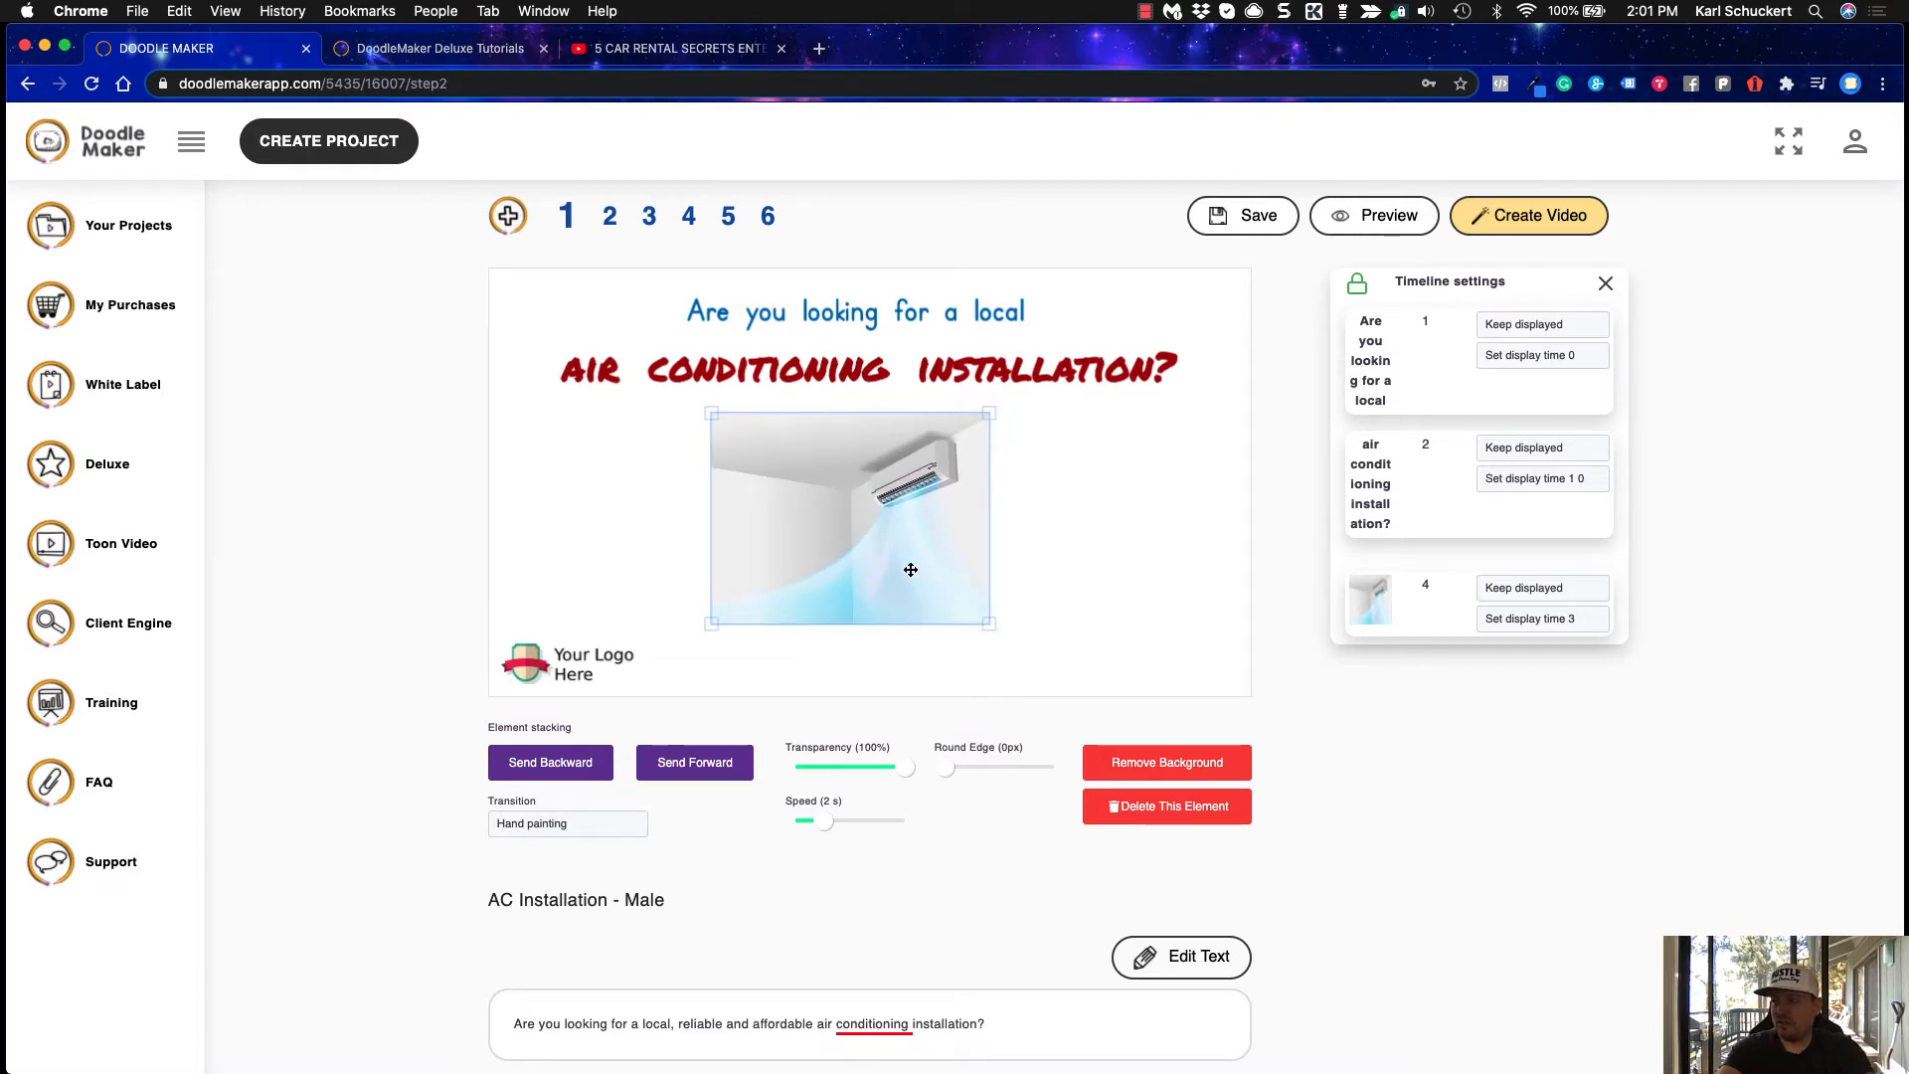
{"action": "left_click_drag", "start_coordinate": [912, 570], "coordinate": [921, 574]}
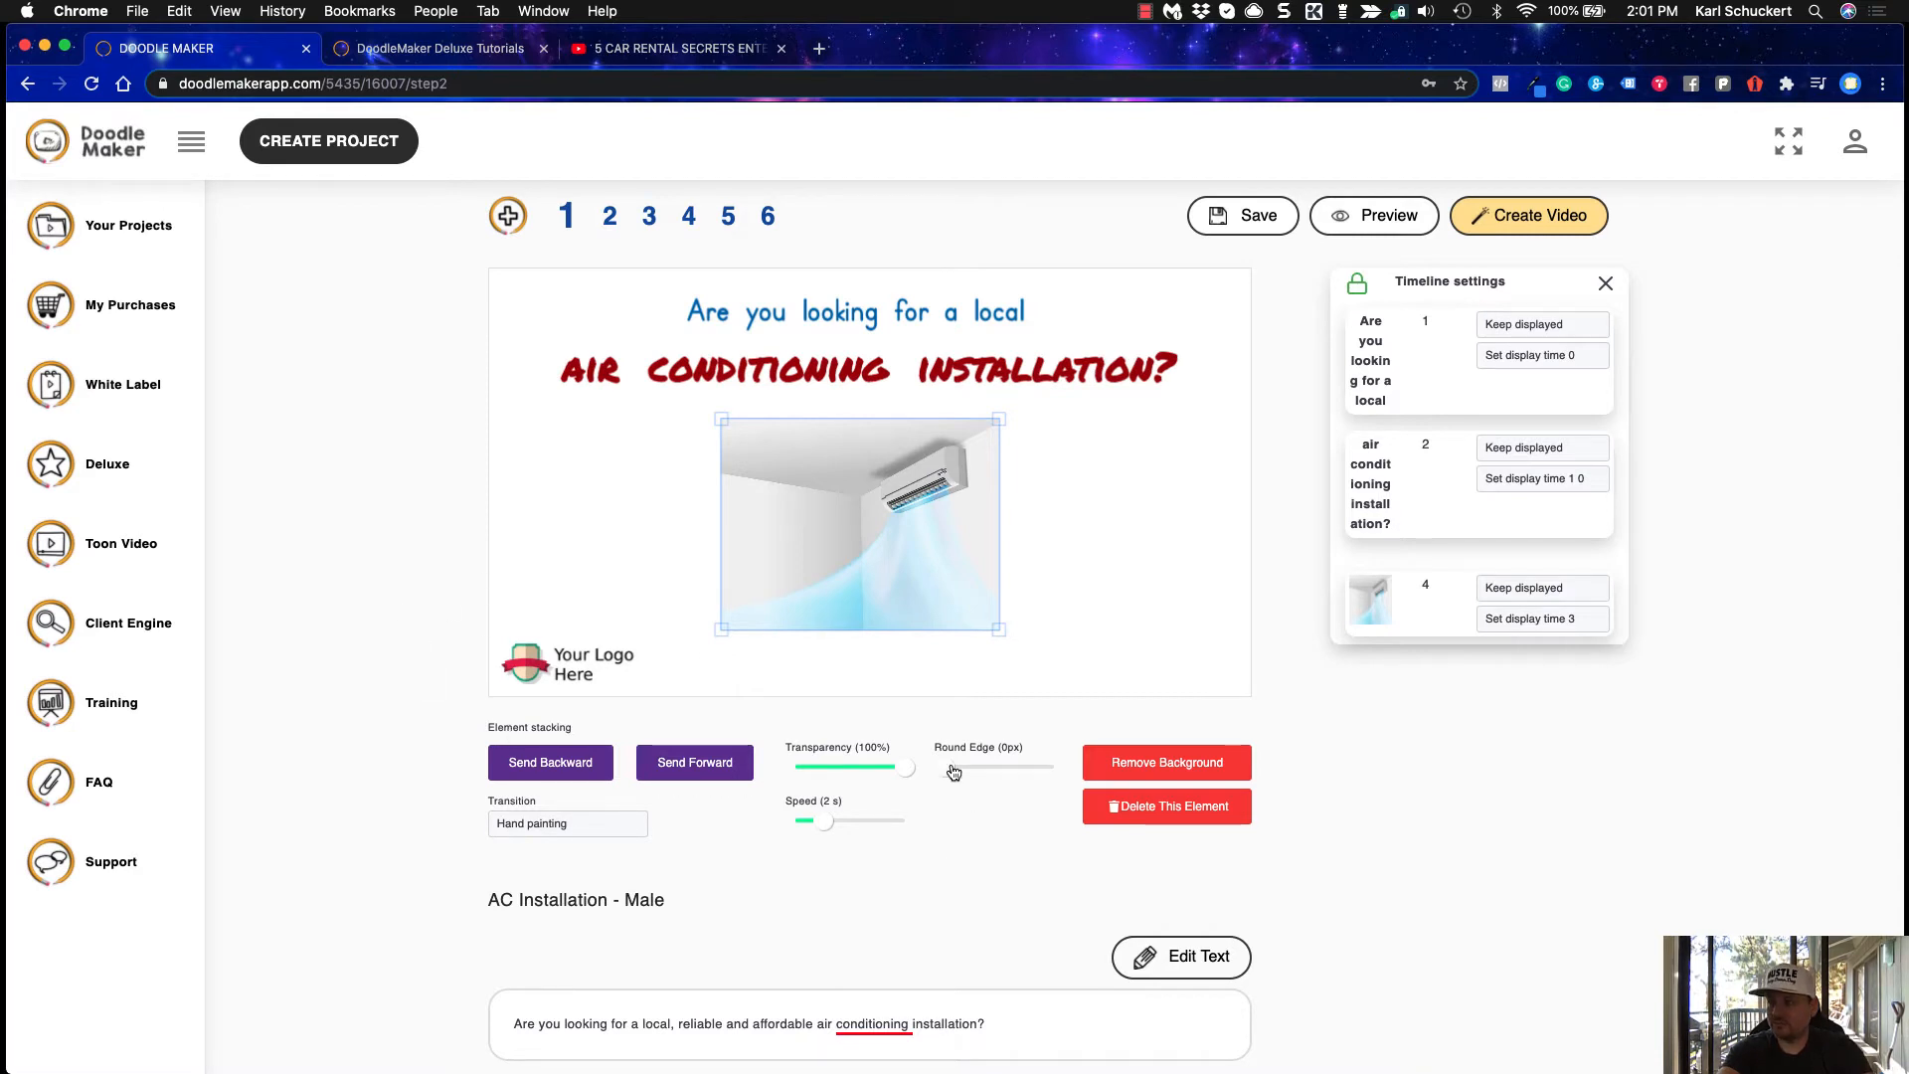
Set the photo's round edge to 59px and speed to 2.5 s, keep the Hand painting transition, and preview slide 1
{"action": "left_click_drag", "start_coordinate": [947, 768], "coordinate": [1011, 776]}
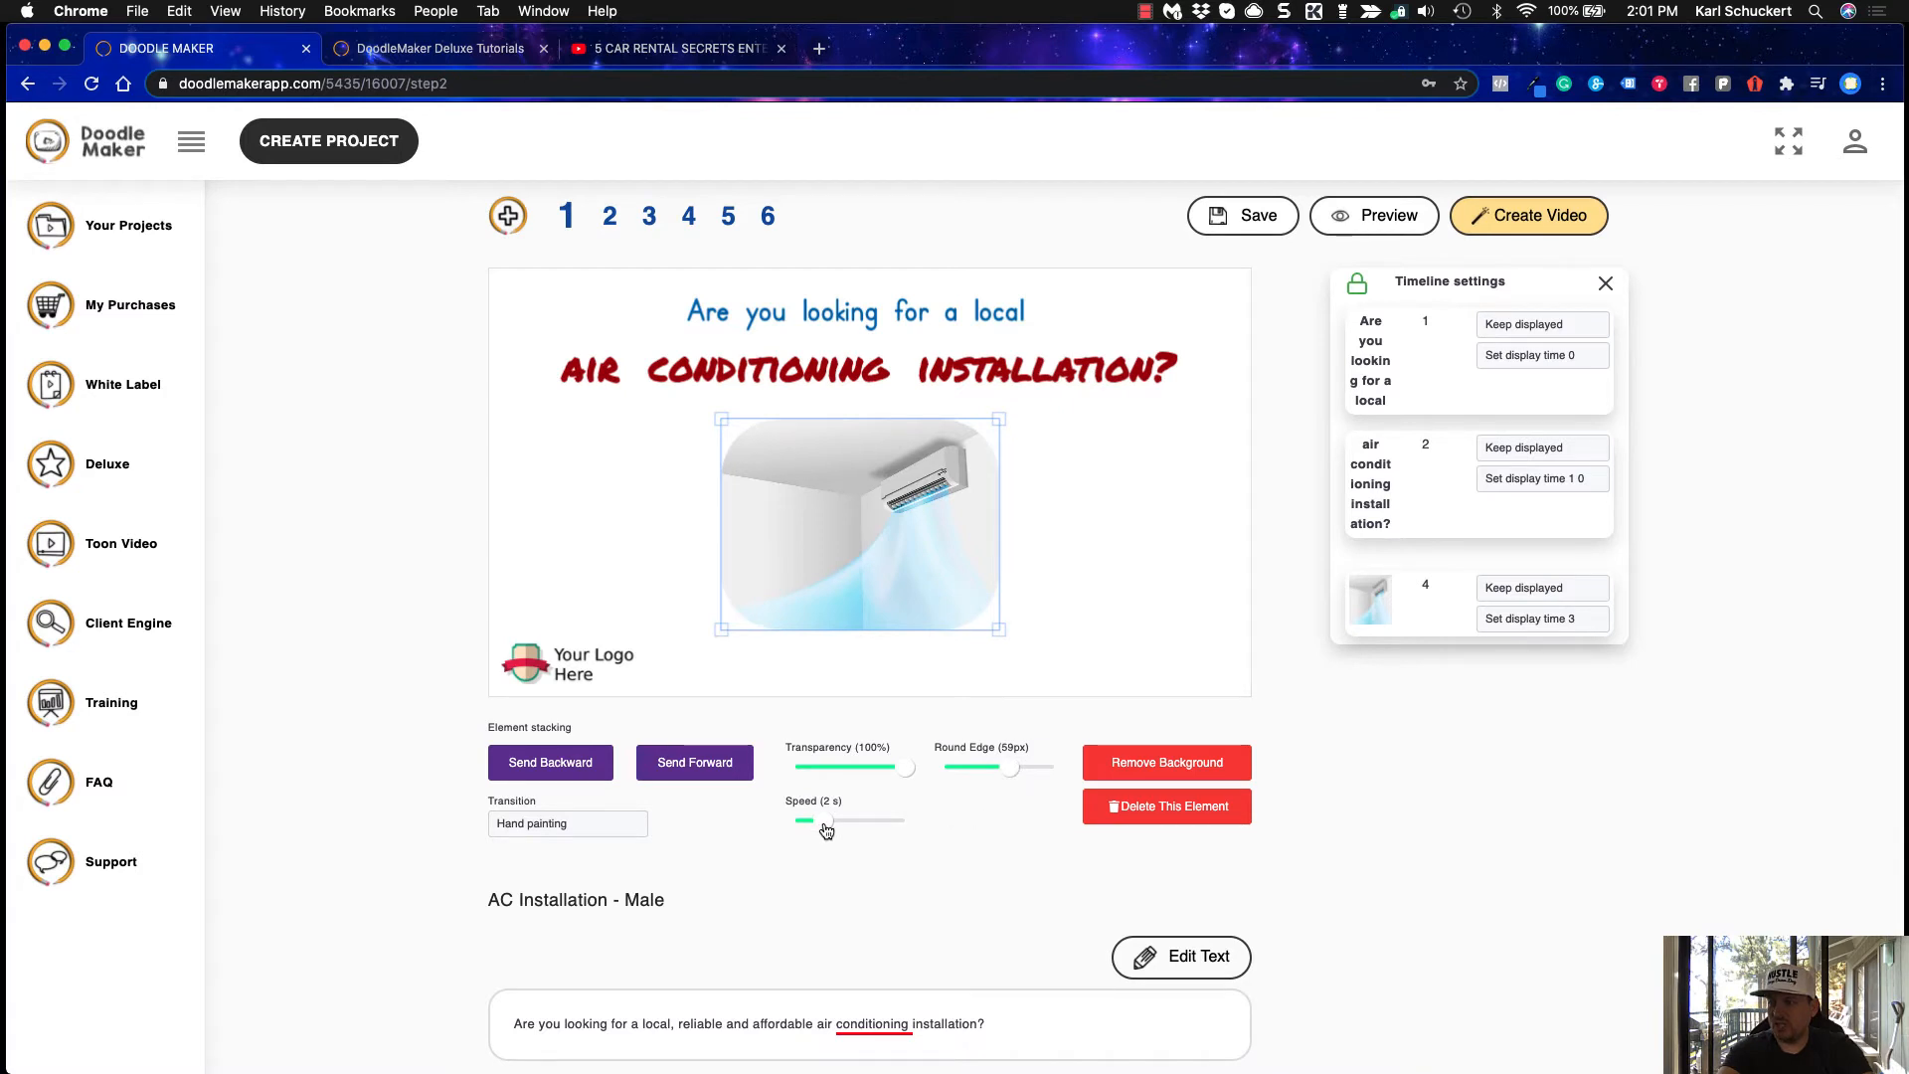
{"action": "left_click_drag", "start_coordinate": [826, 830], "coordinate": [836, 826]}
{"action": "left_click", "coordinate": [555, 827]}
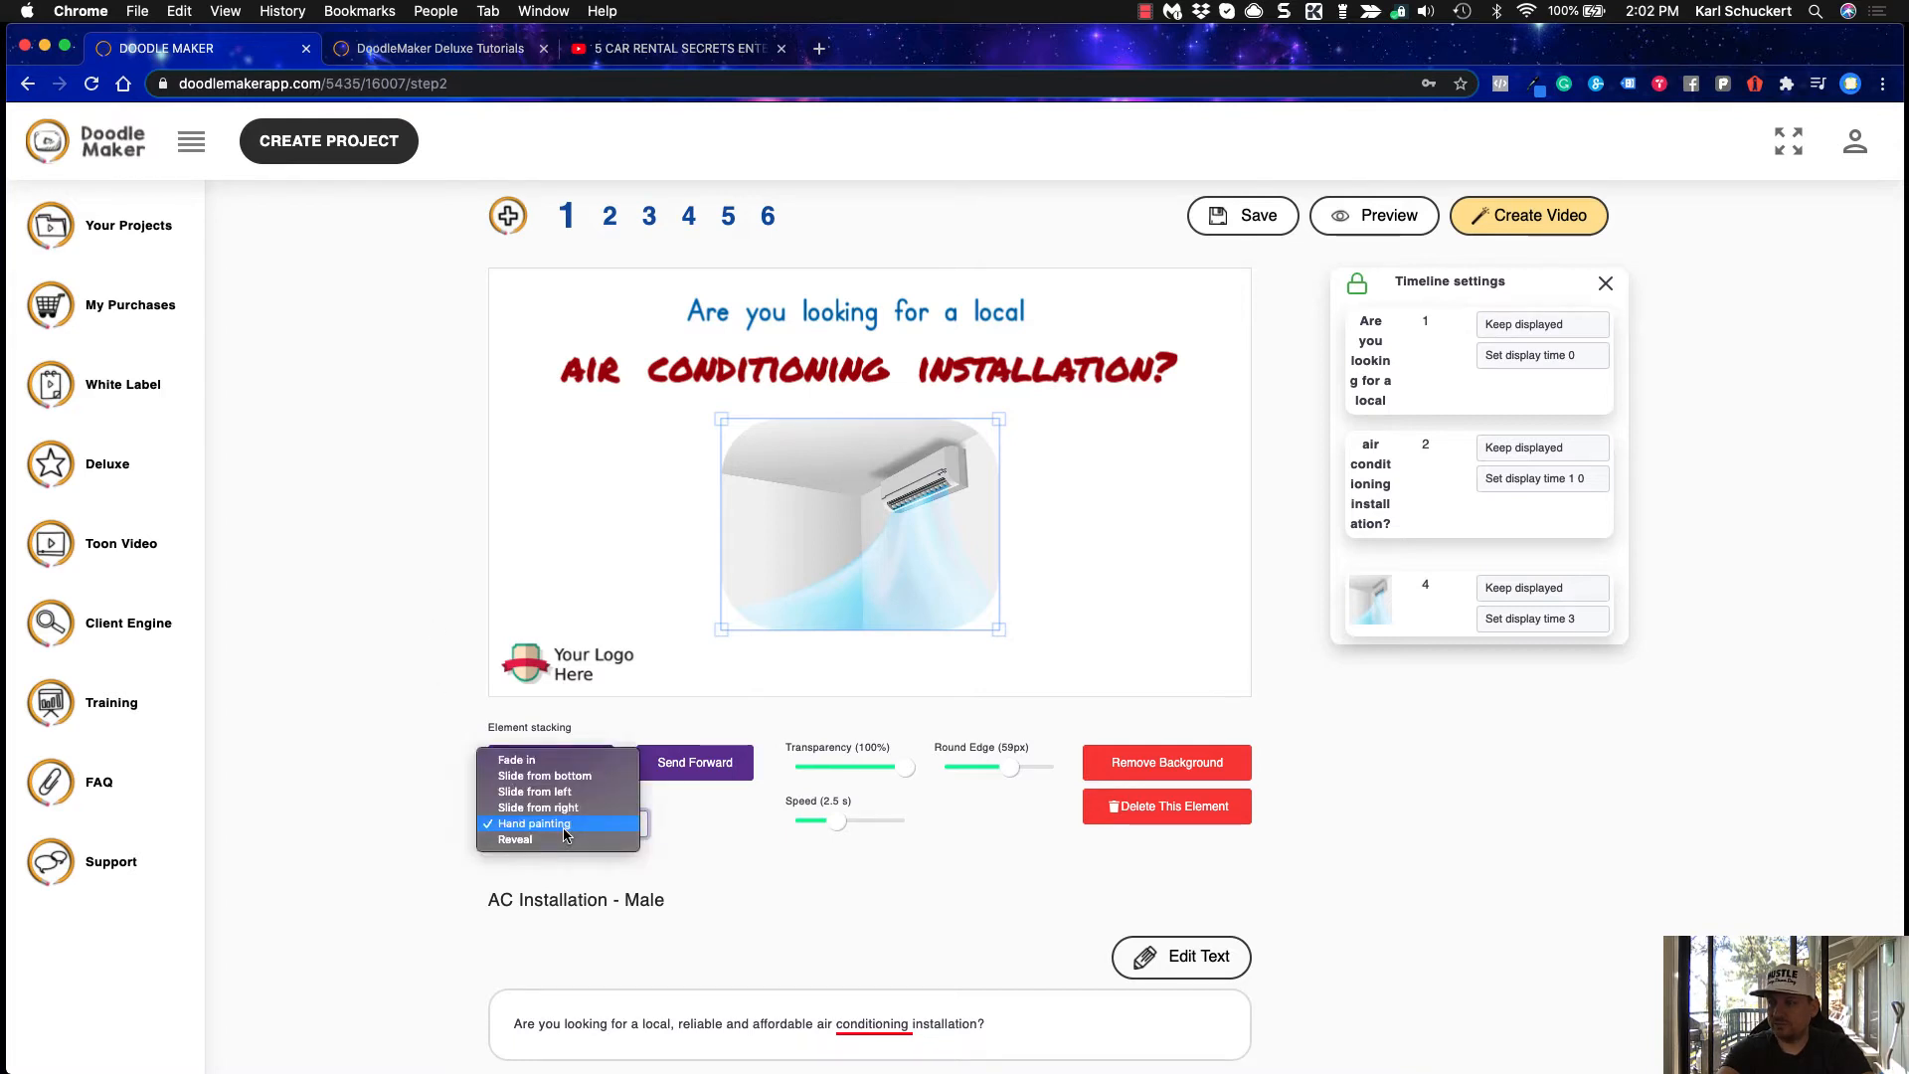
{"action": "left_click", "coordinate": [346, 746]}
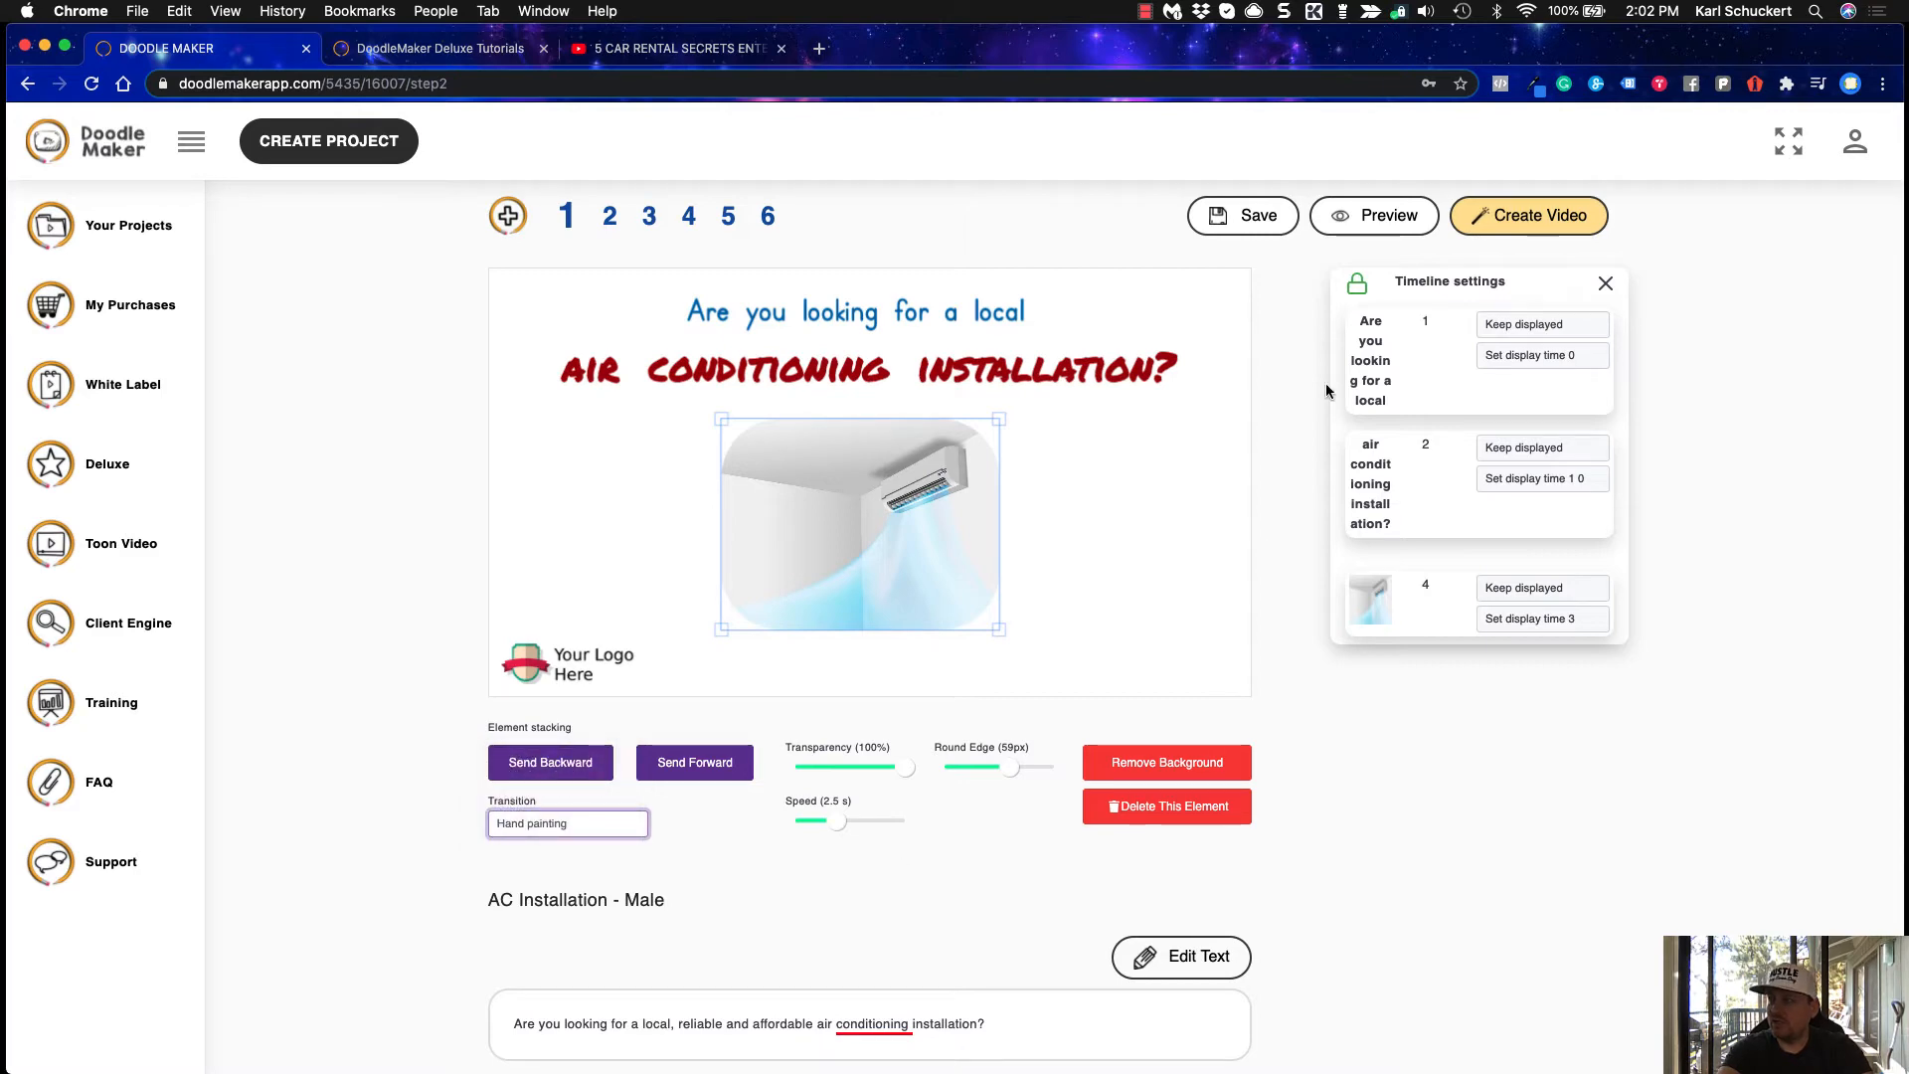
{"action": "left_click", "coordinate": [1370, 222]}
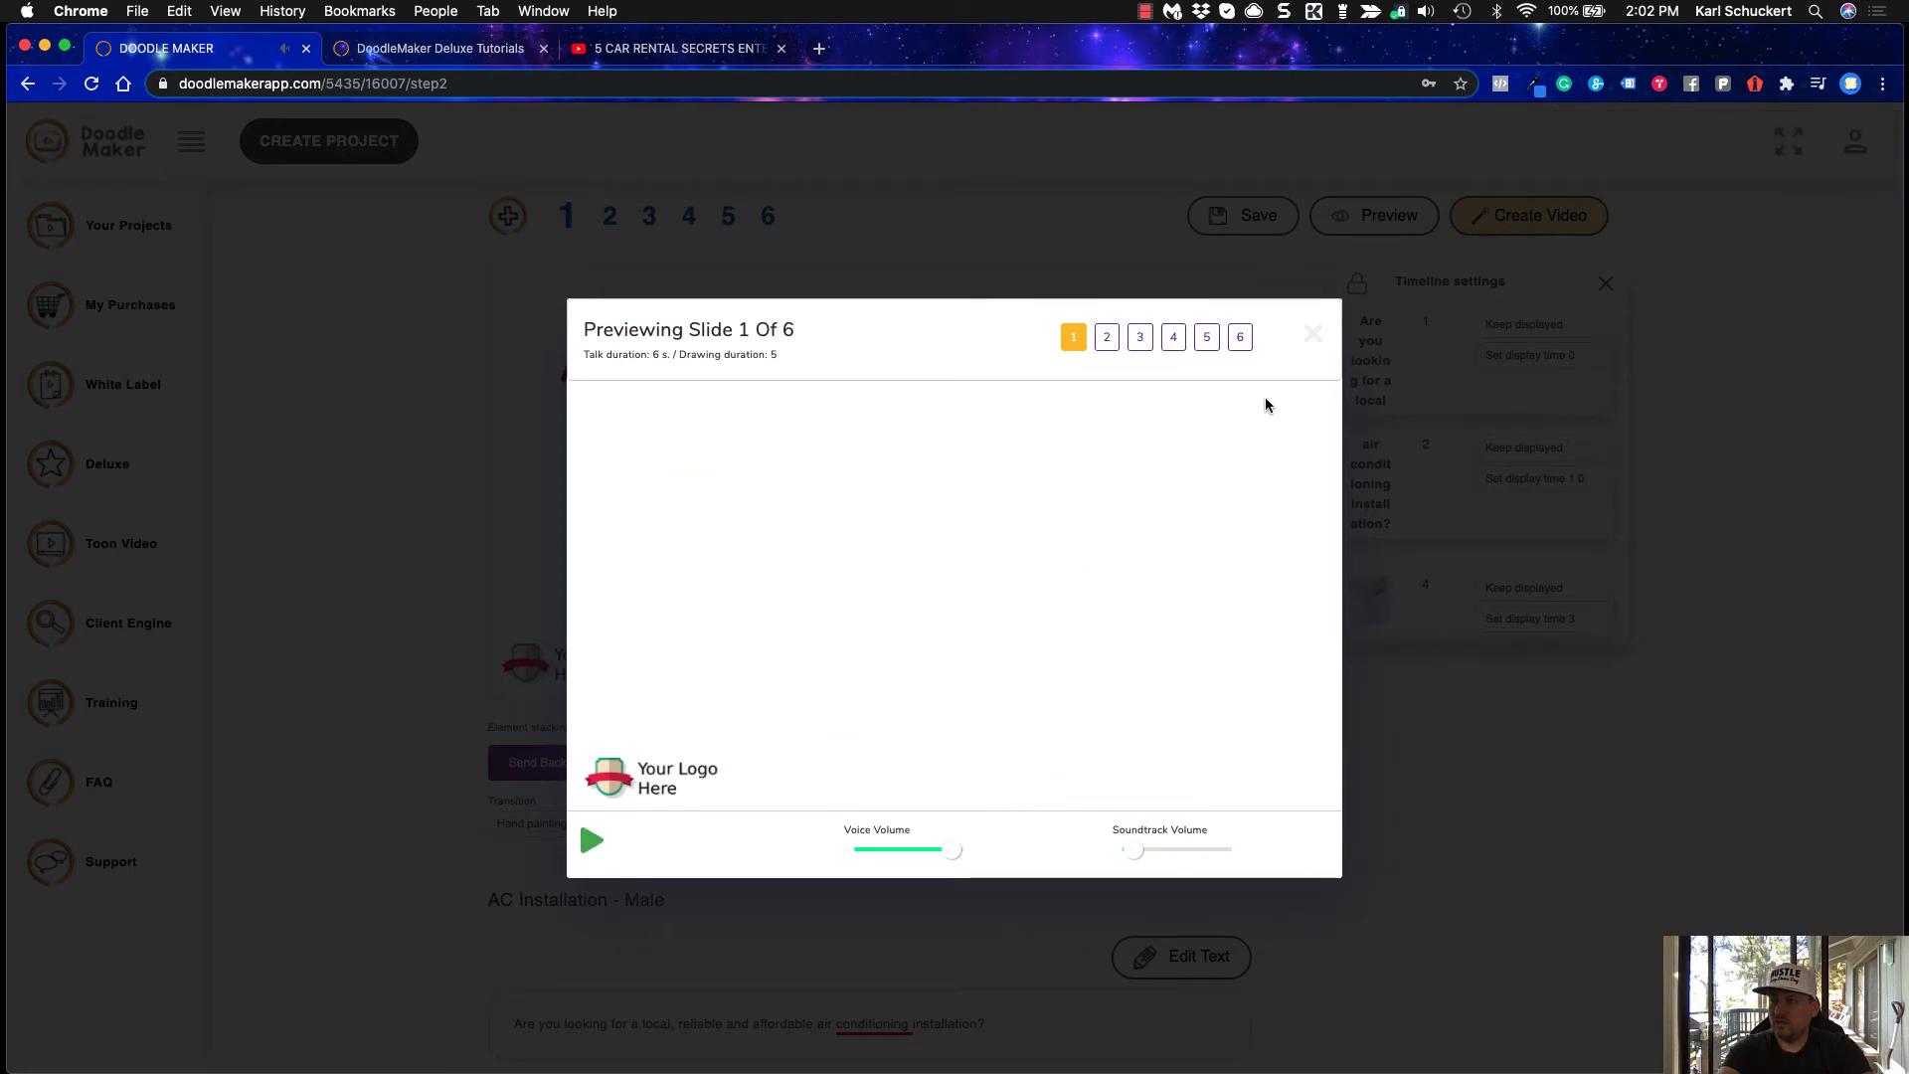
{"action": "left_click", "coordinate": [1313, 335]}
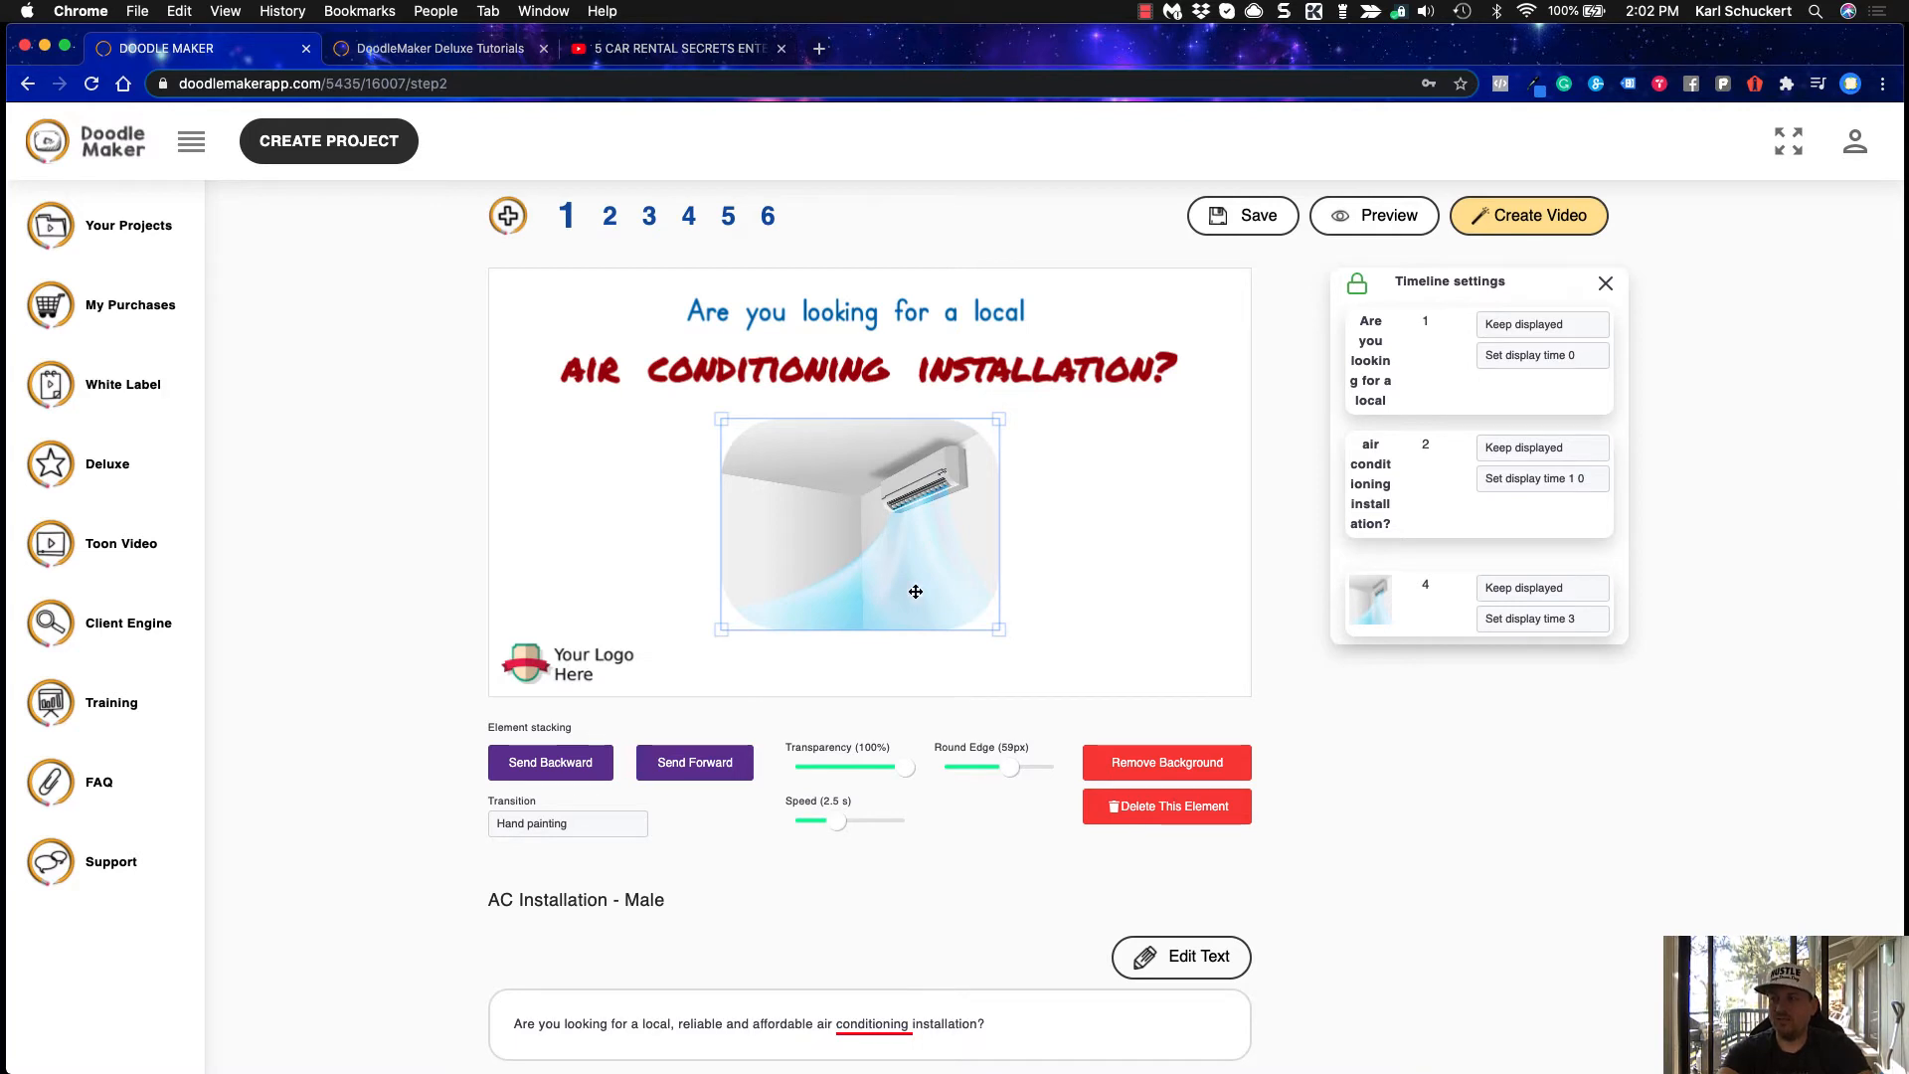
Review slide 1's narration script and open its text for editing
{"action": "scroll", "coordinate": [390, 640], "scroll_direction": "down", "scroll_amount": 1}
{"action": "scroll", "coordinate": [391, 641], "scroll_direction": "down", "scroll_amount": 2}
{"action": "scroll", "coordinate": [391, 640], "scroll_direction": "up", "scroll_amount": 3}
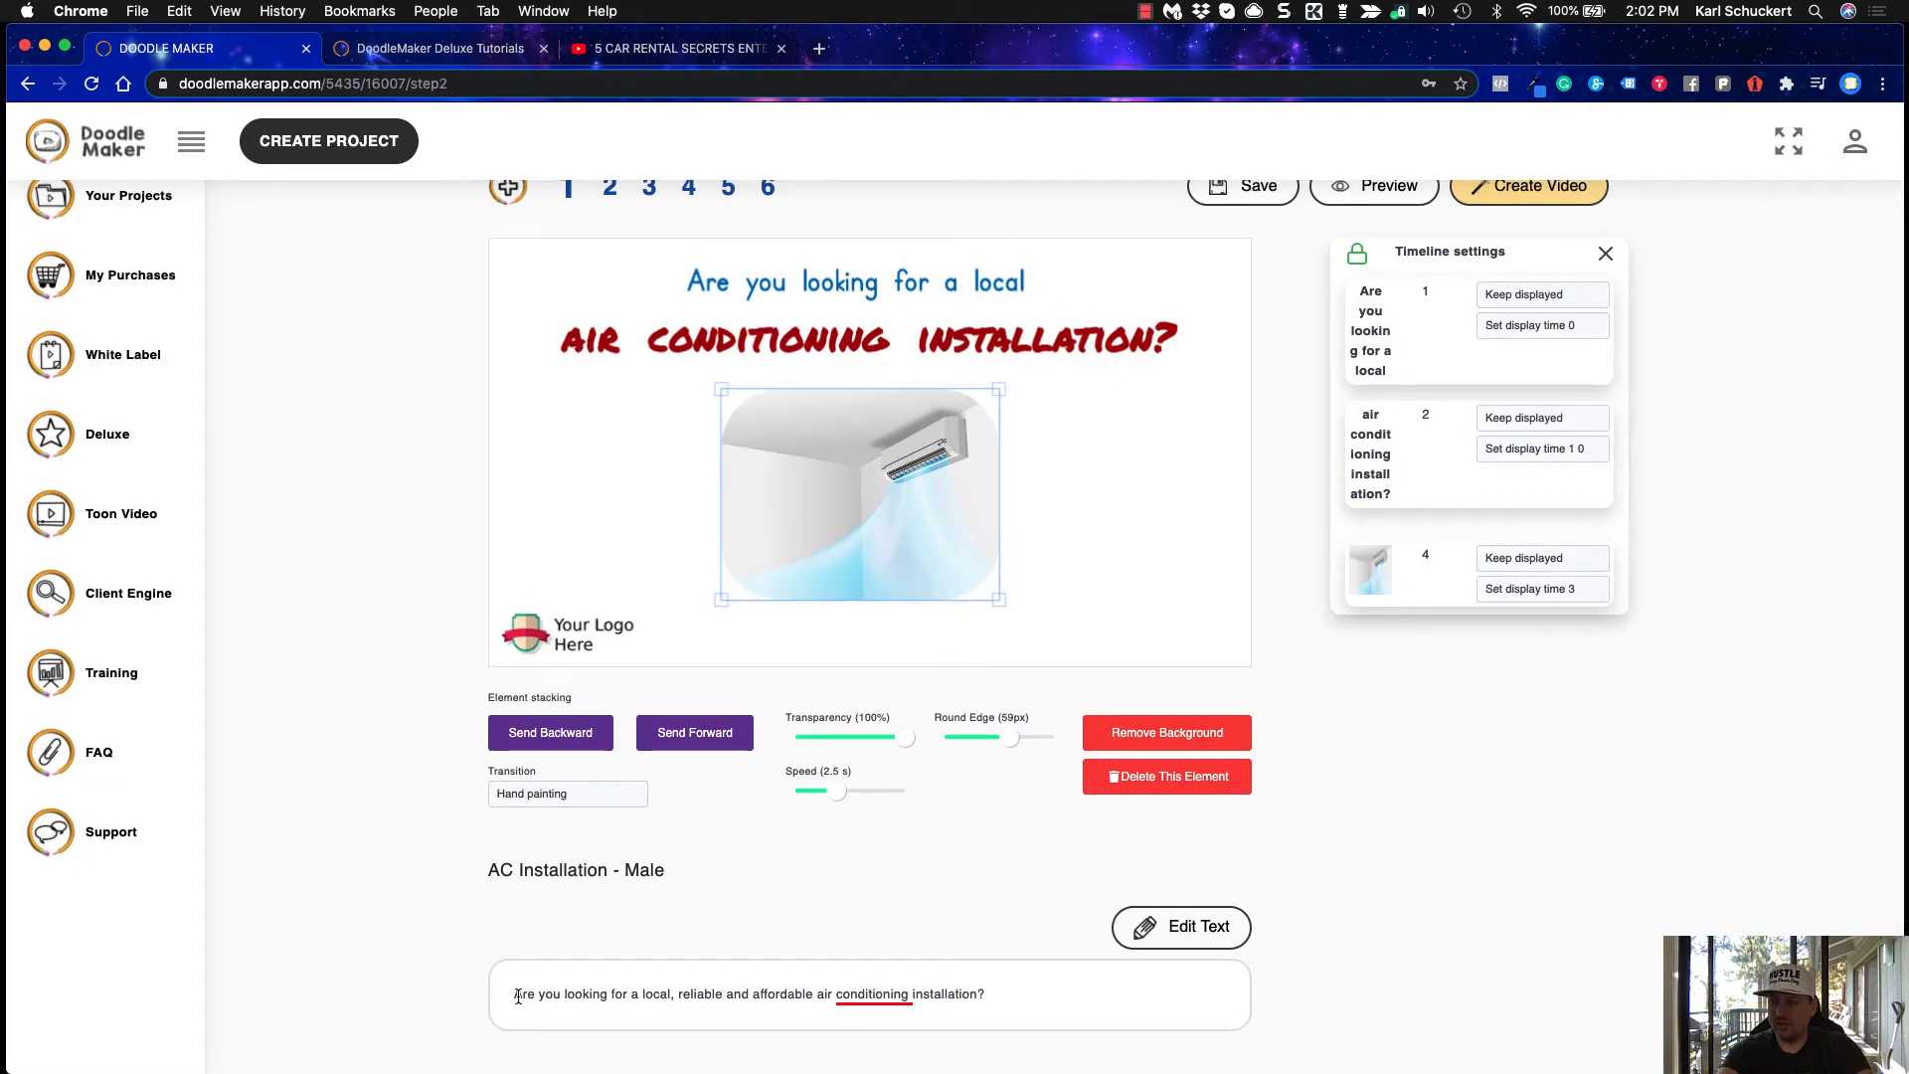
{"action": "left_click_drag", "start_coordinate": [513, 994], "coordinate": [649, 994]}
{"action": "left_click", "coordinate": [650, 995]}
{"action": "scroll", "coordinate": [985, 996], "scroll_direction": "down", "scroll_amount": 3}
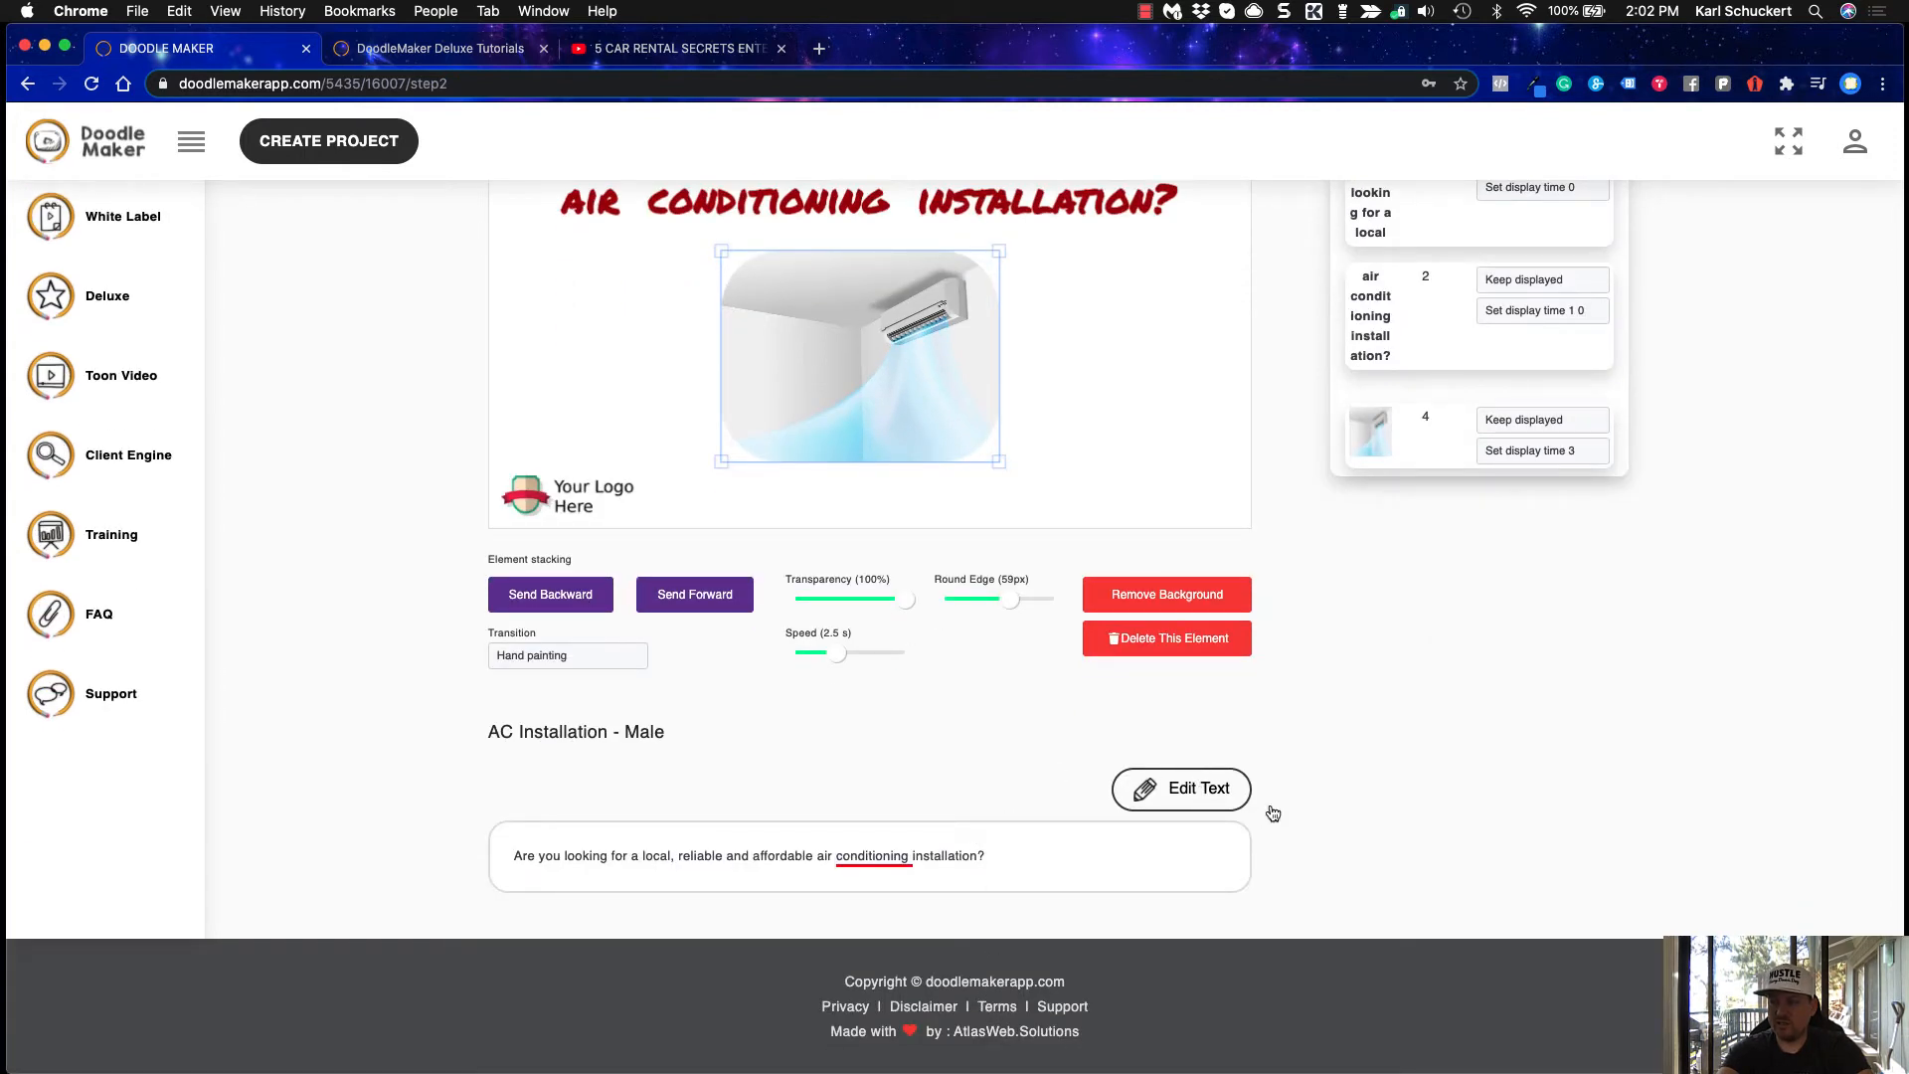
{"action": "left_click", "coordinate": [1165, 789]}
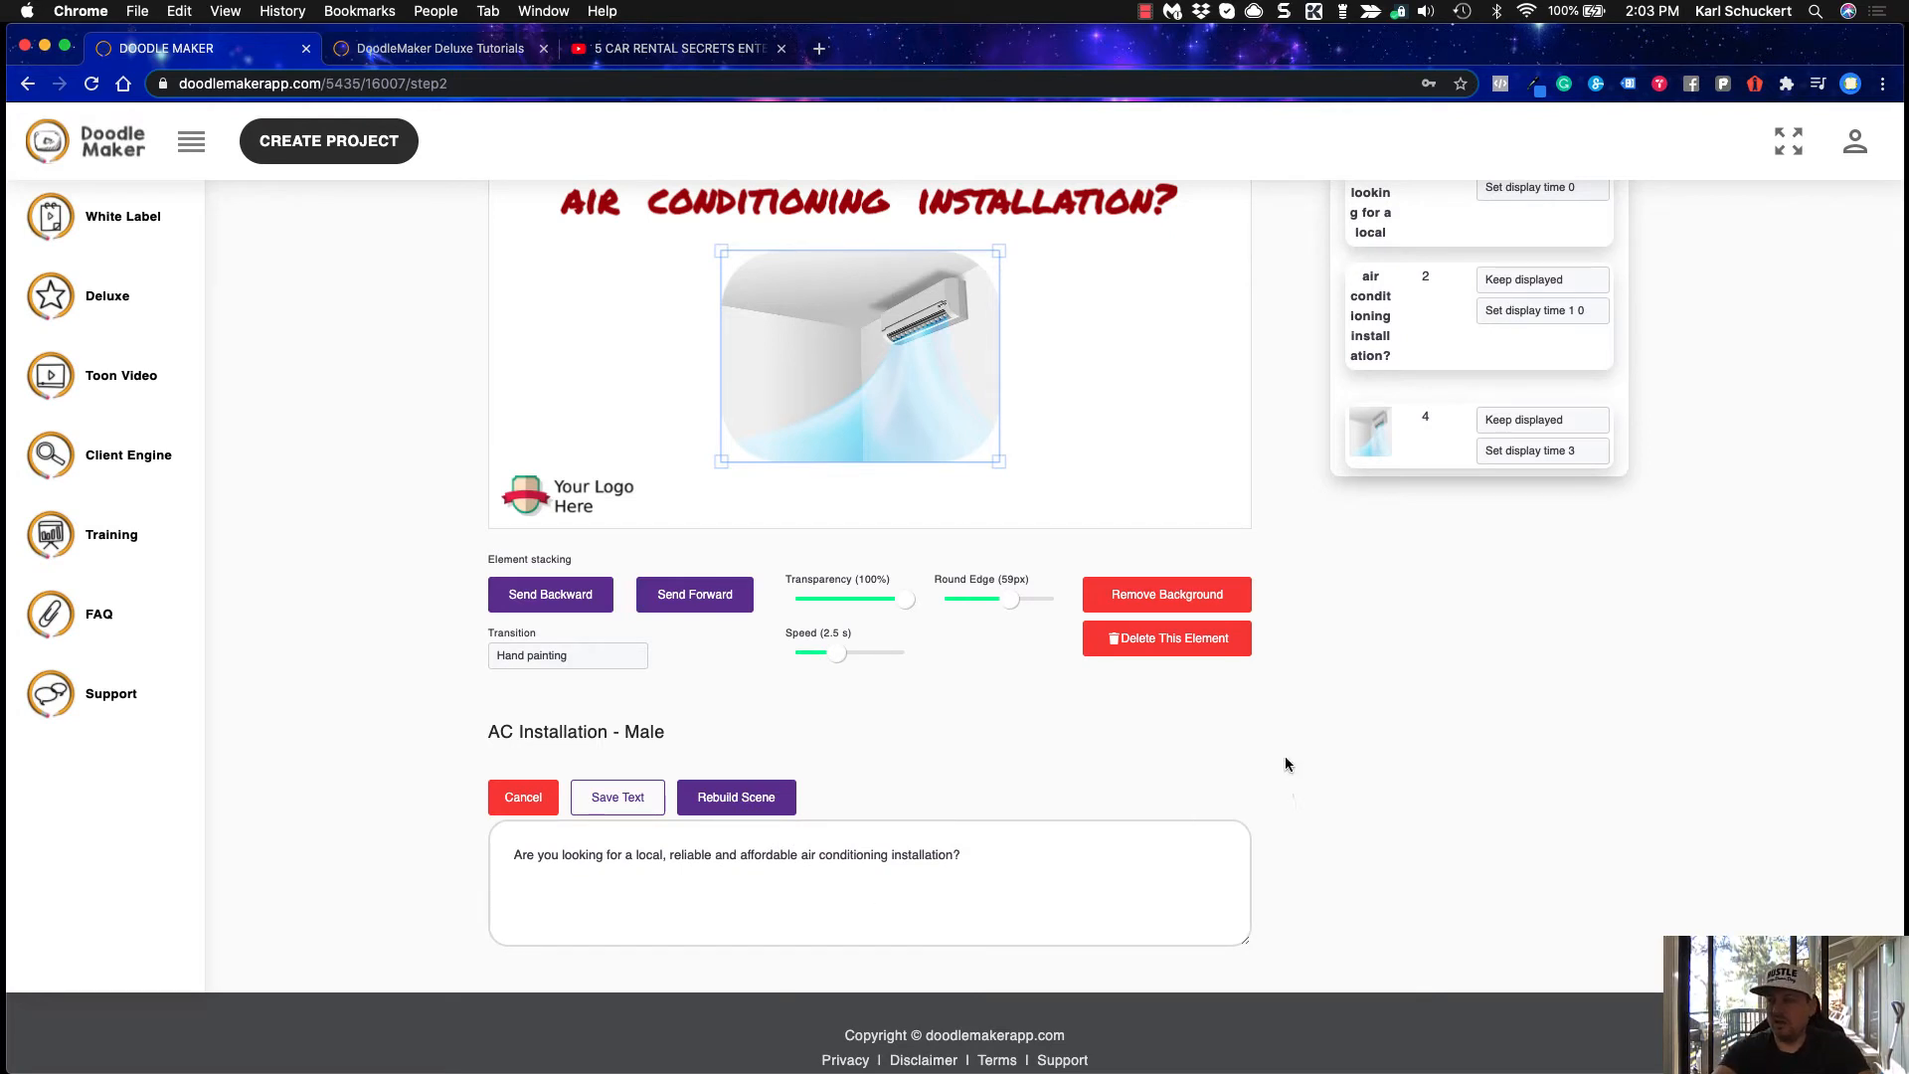
{"action": "scroll", "coordinate": [1366, 763], "scroll_direction": "up", "scroll_amount": 3}
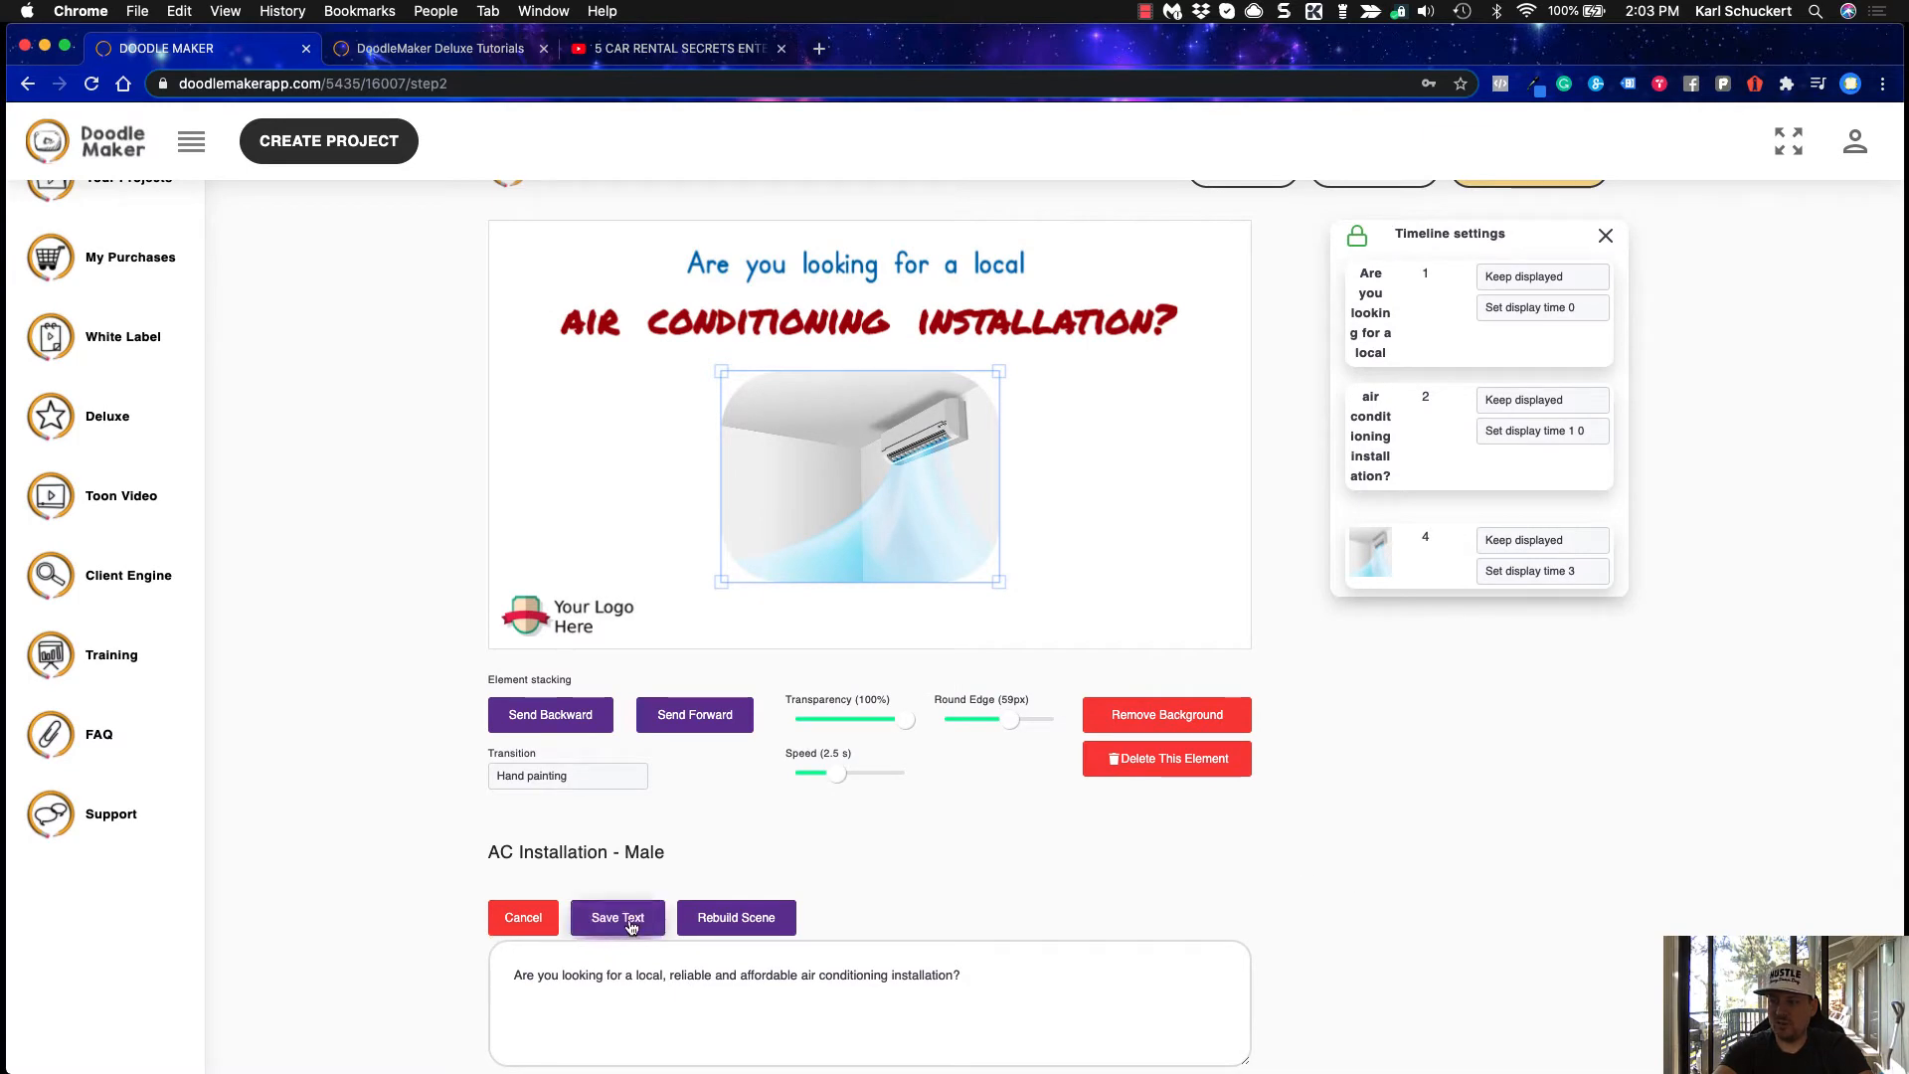
{"action": "scroll", "coordinate": [1378, 945], "scroll_direction": "up", "scroll_amount": 4}
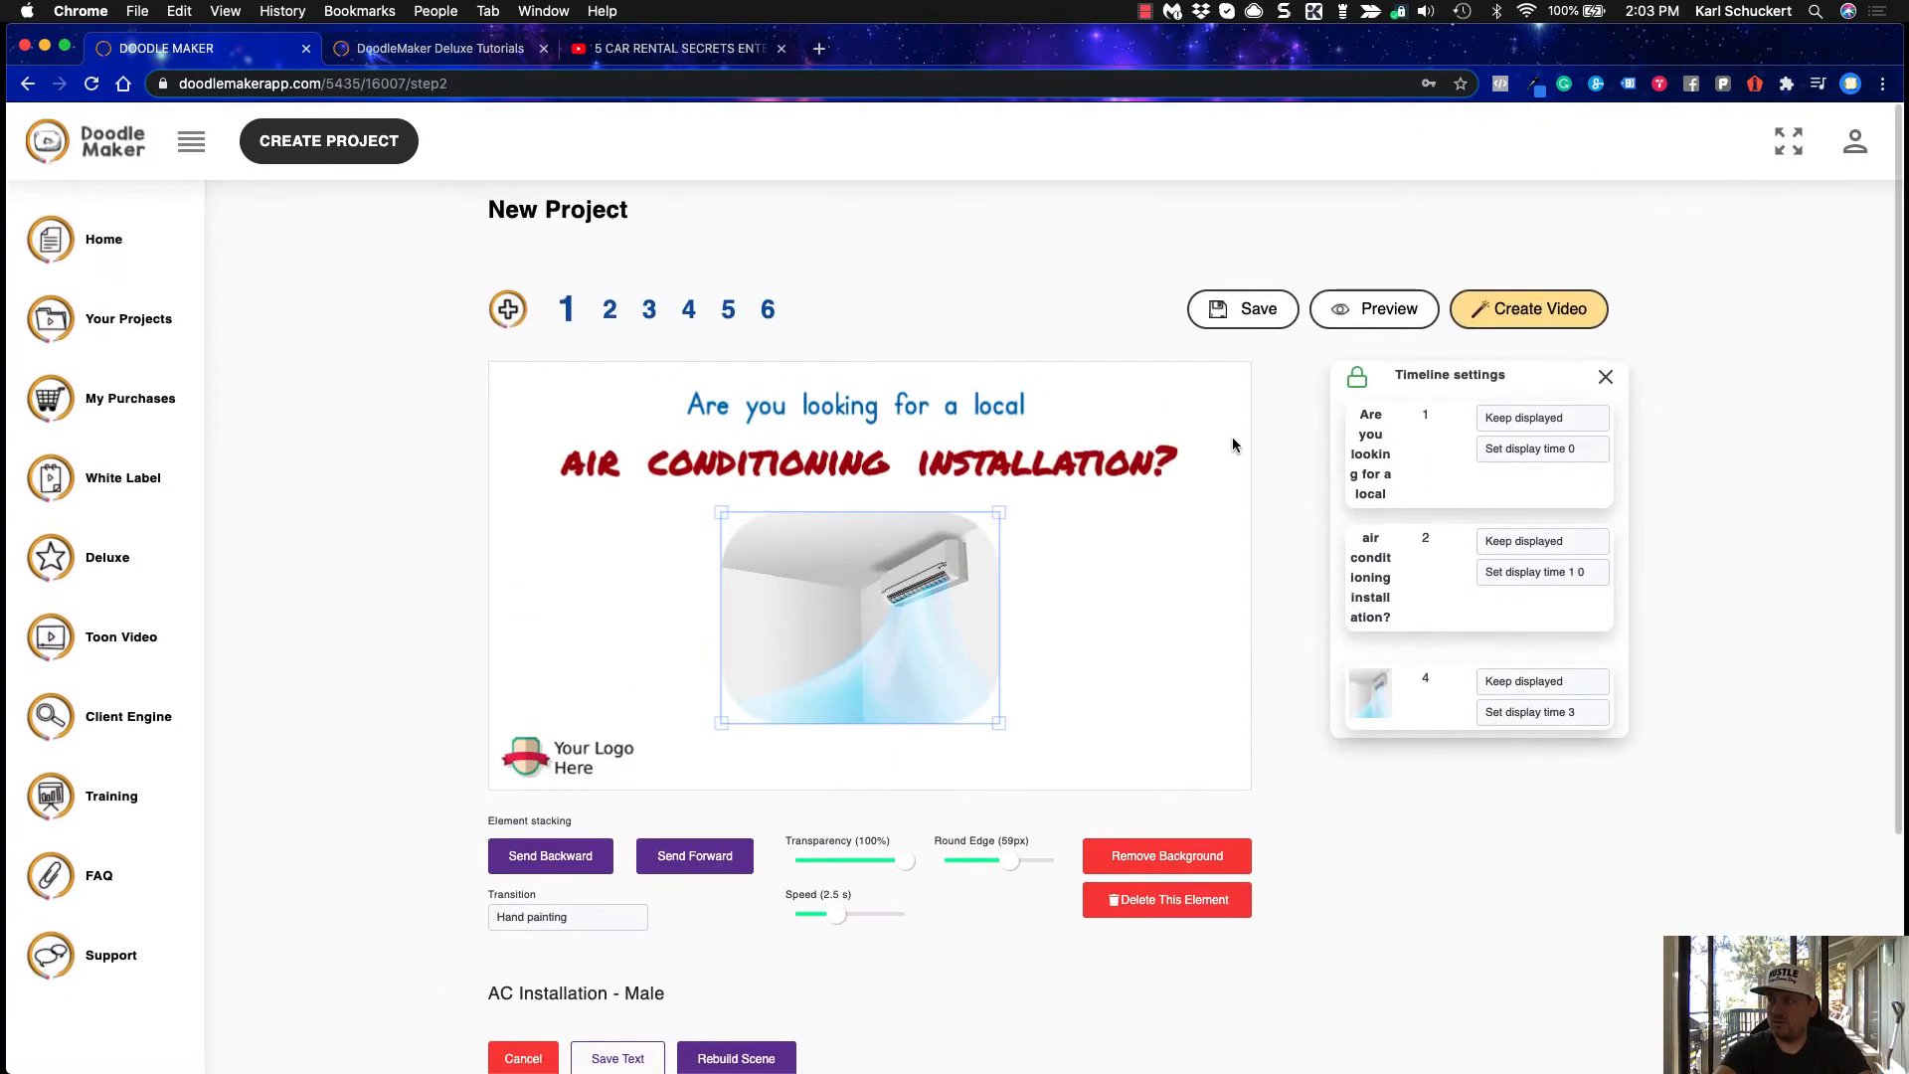
Play slide 1's uploaded voice clip, switch to the English US - Cooper (male) TTS voice, and listen to it
{"action": "left_click", "coordinate": [1606, 377]}
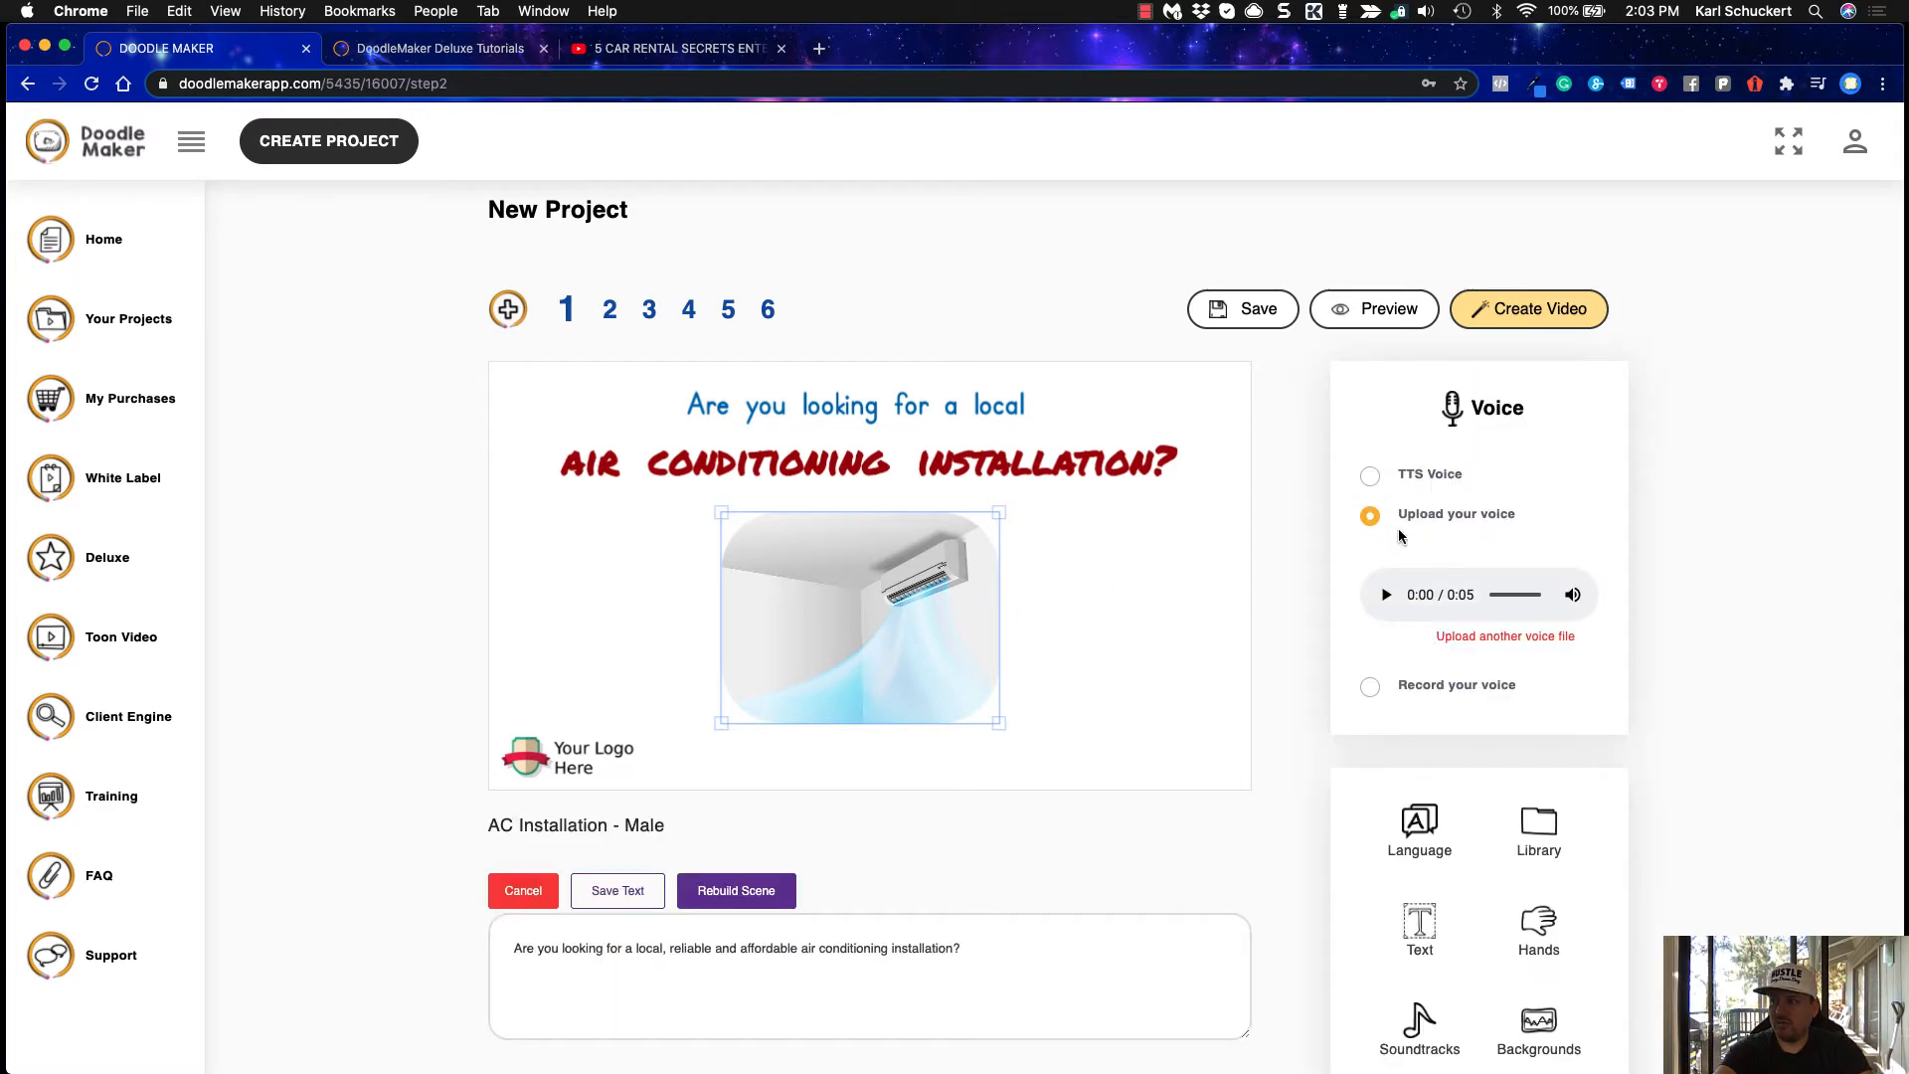
{"action": "left_click", "coordinate": [1387, 595]}
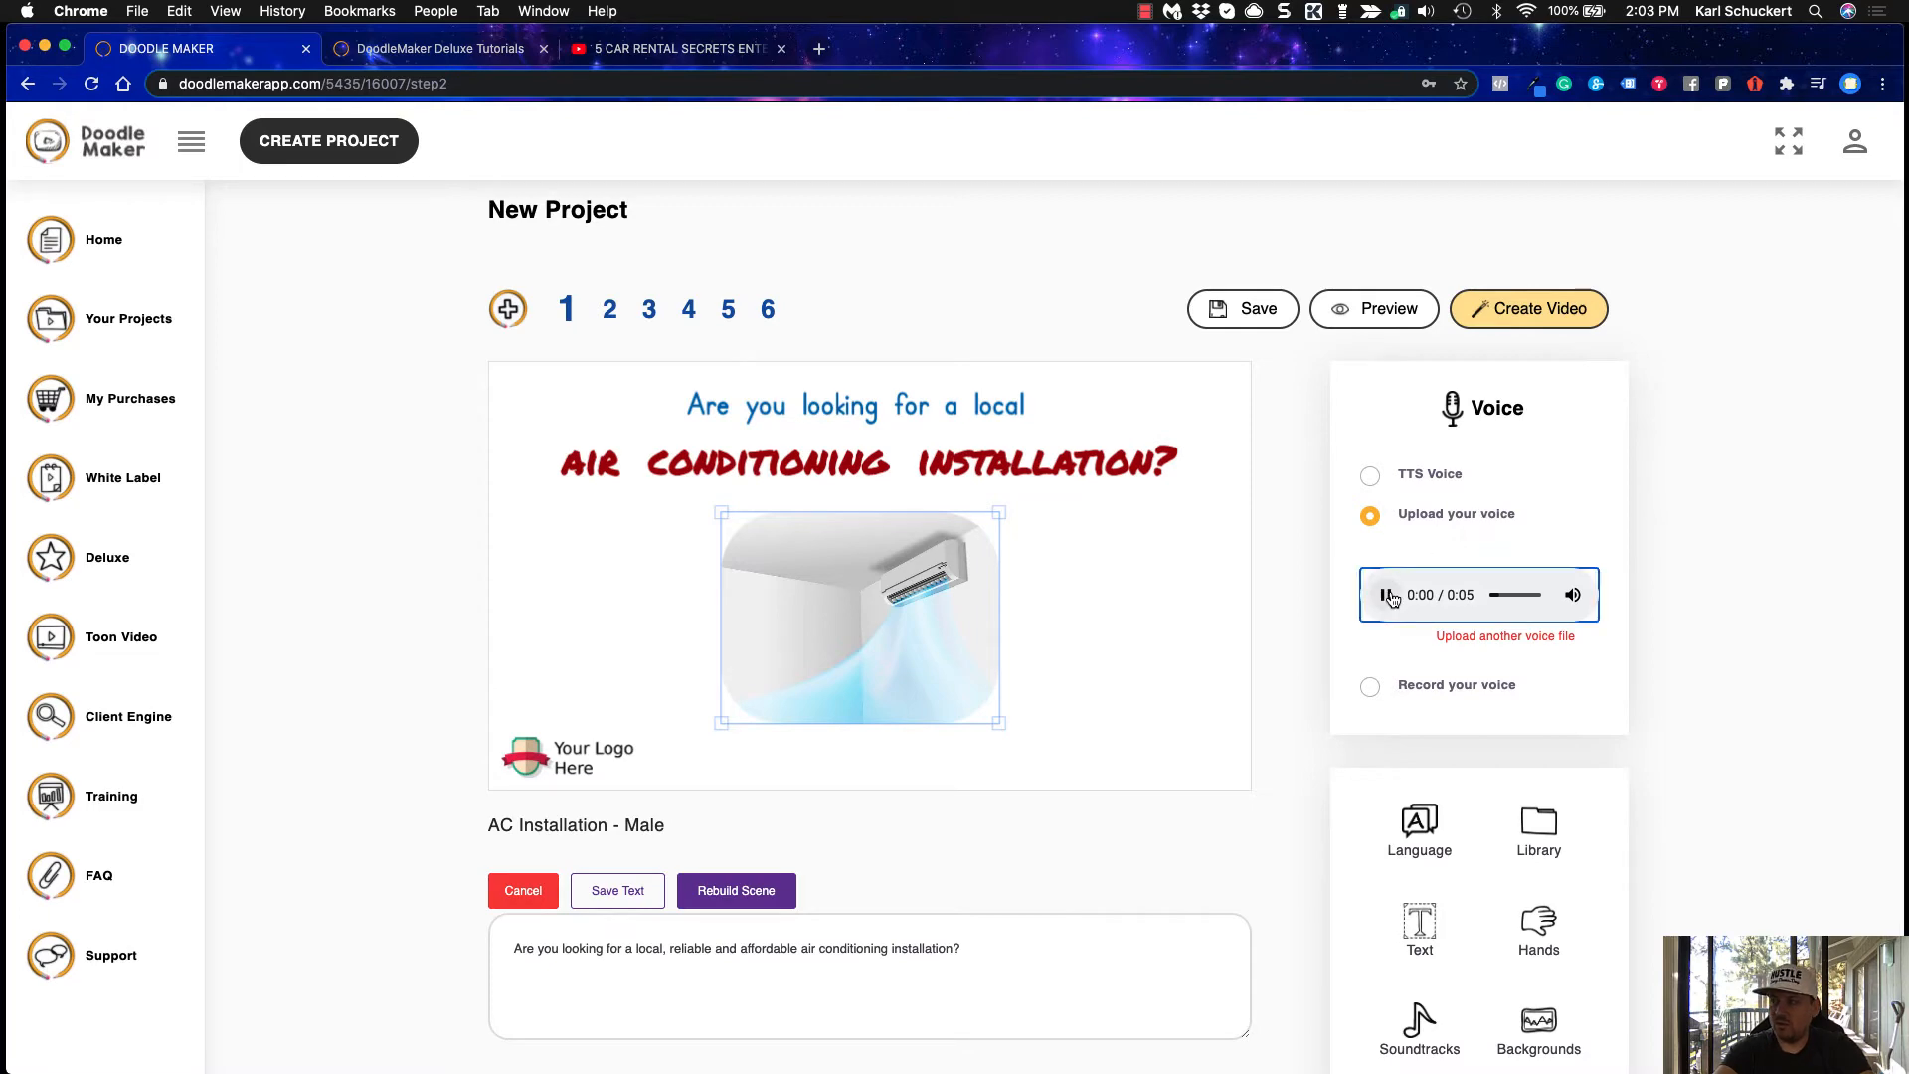
{"action": "left_click", "coordinate": [1370, 475]}
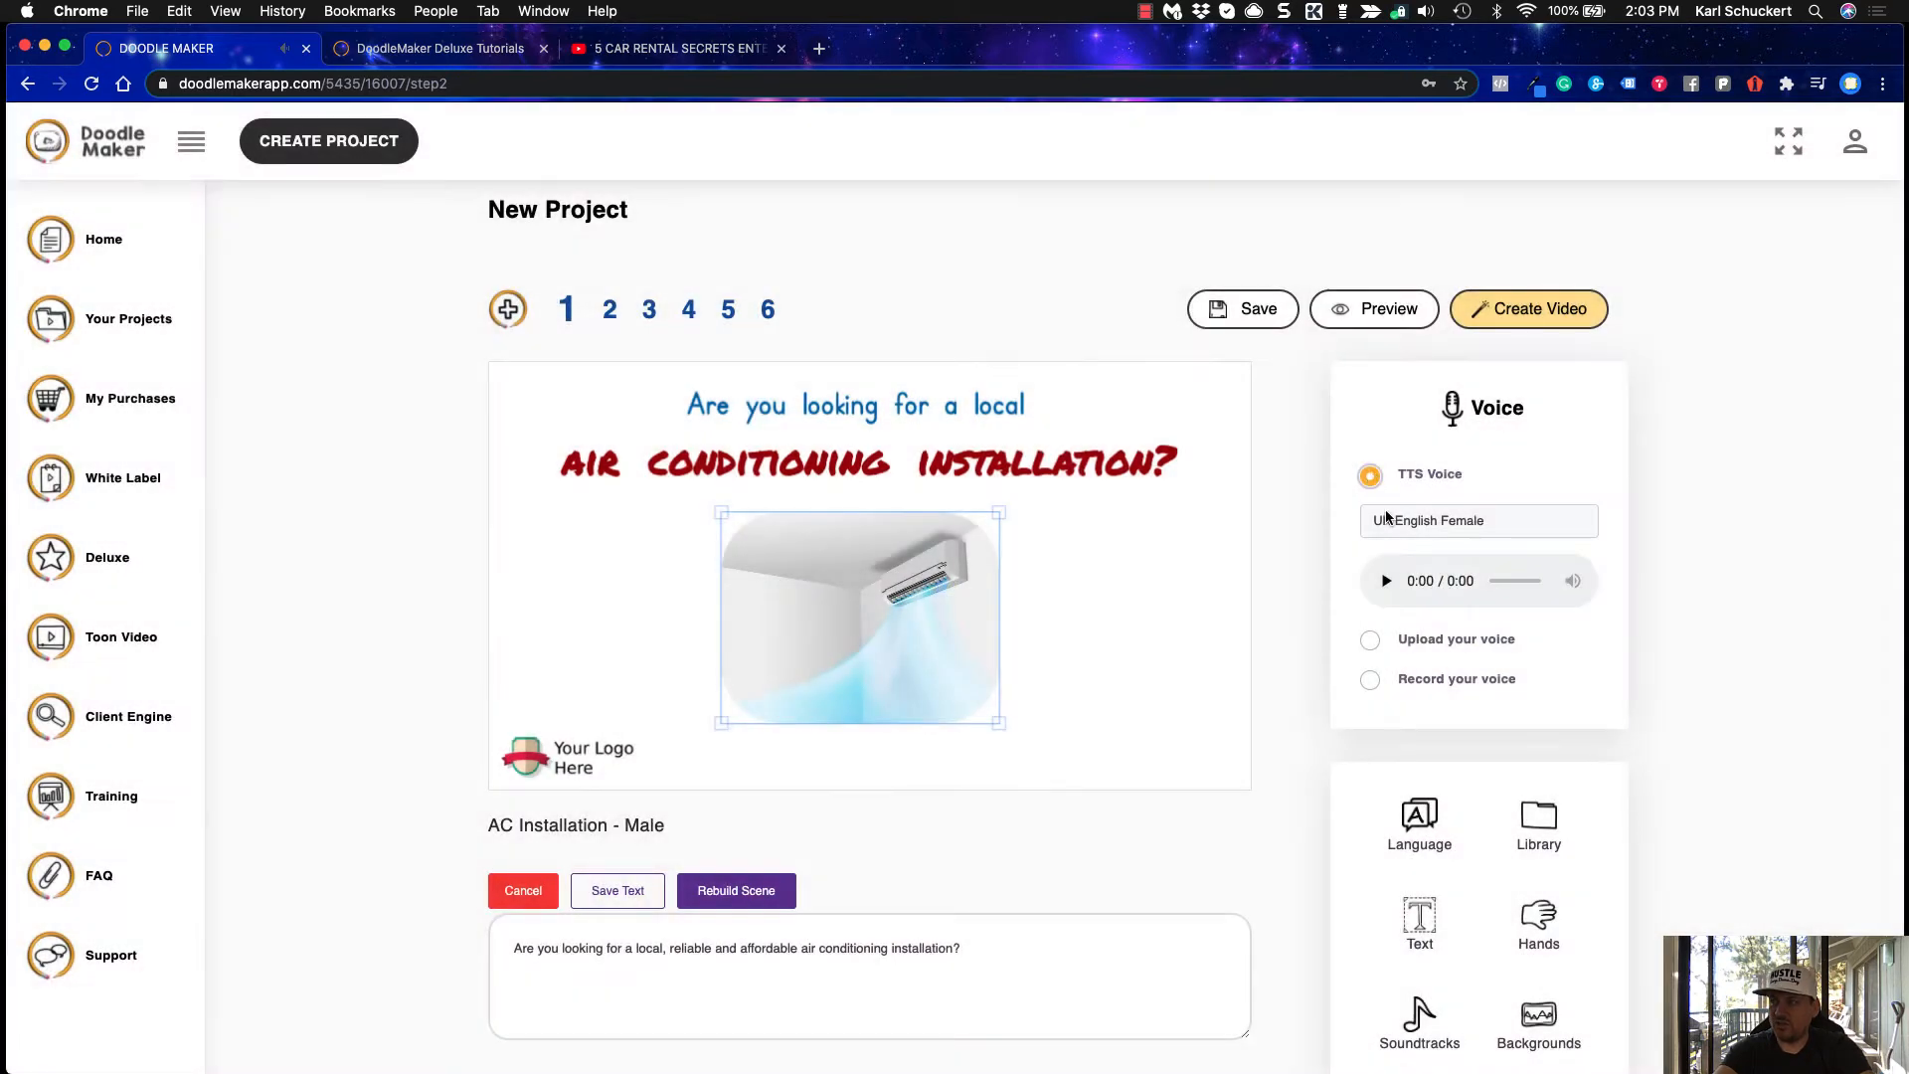
{"action": "left_click", "coordinate": [1470, 518]}
{"action": "scroll", "coordinate": [1491, 795], "scroll_direction": "down", "scroll_amount": 3}
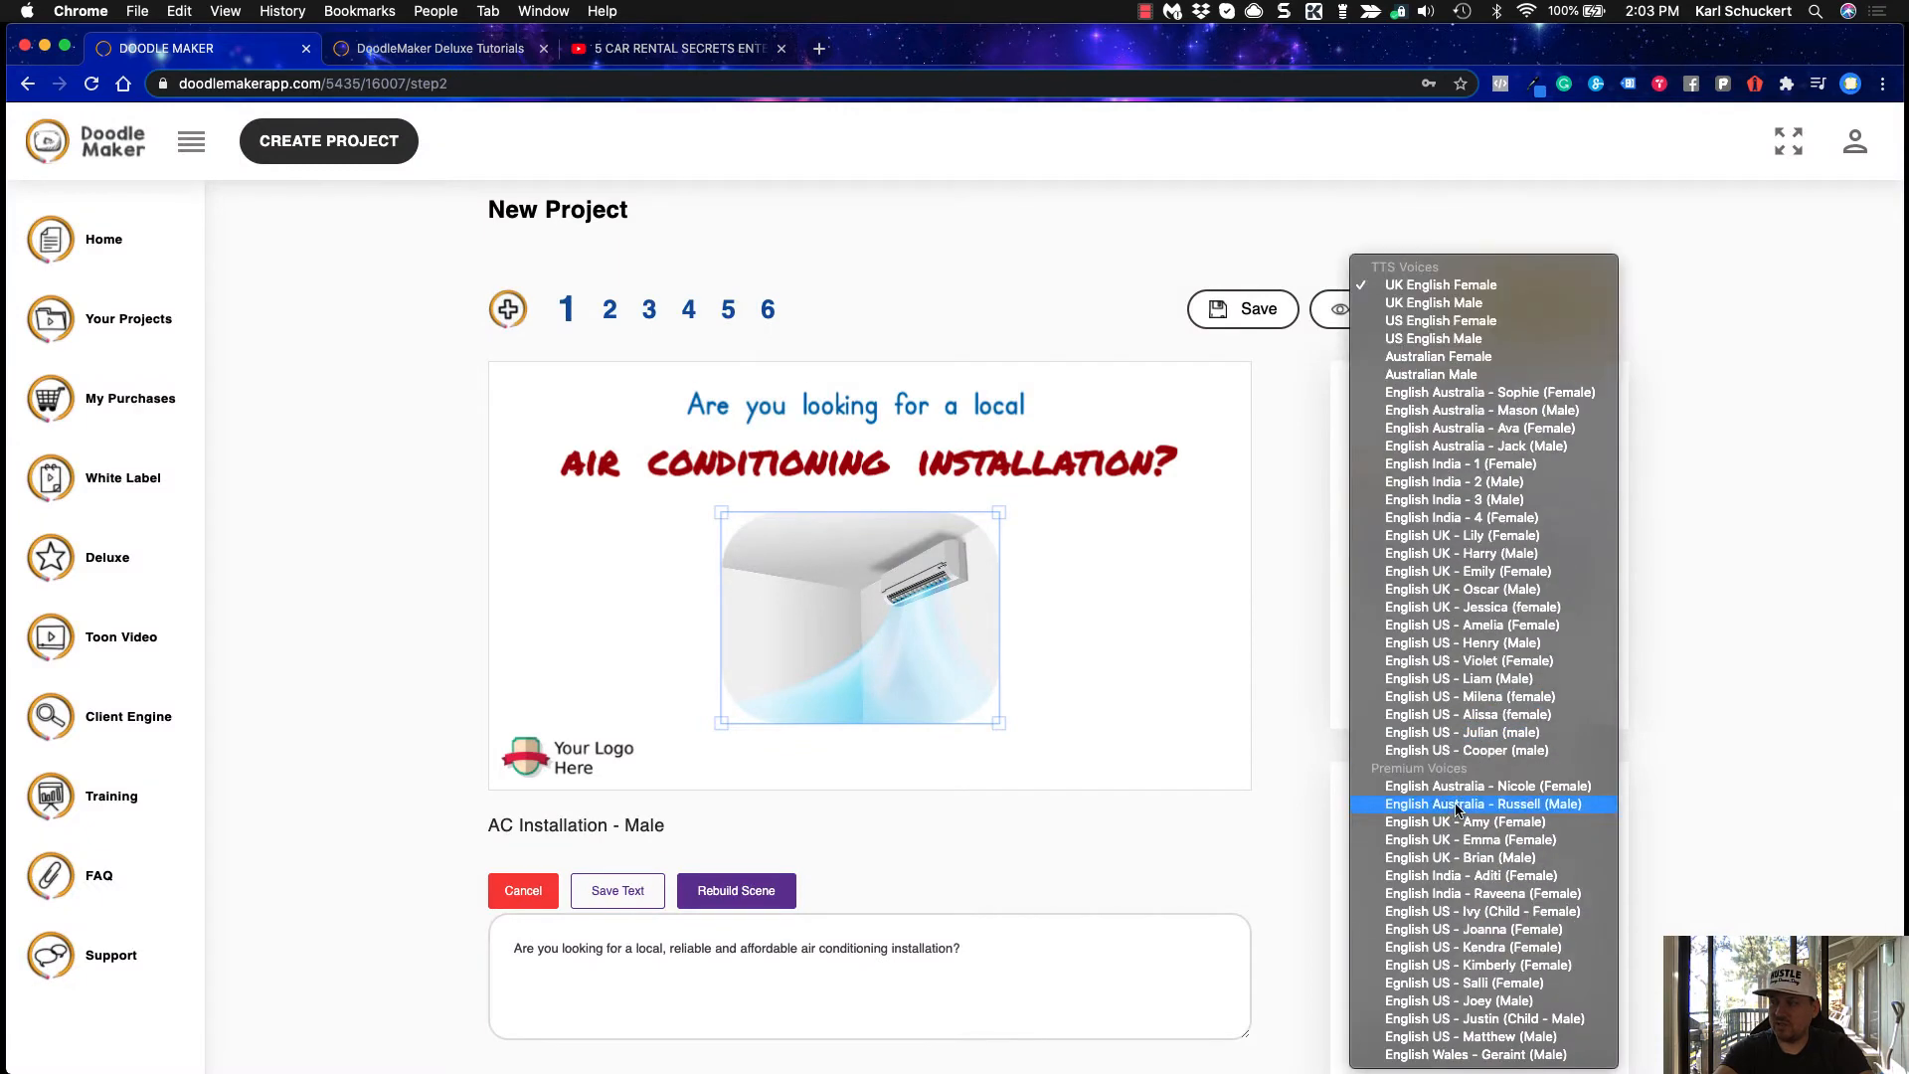
{"action": "left_click", "coordinate": [1471, 752]}
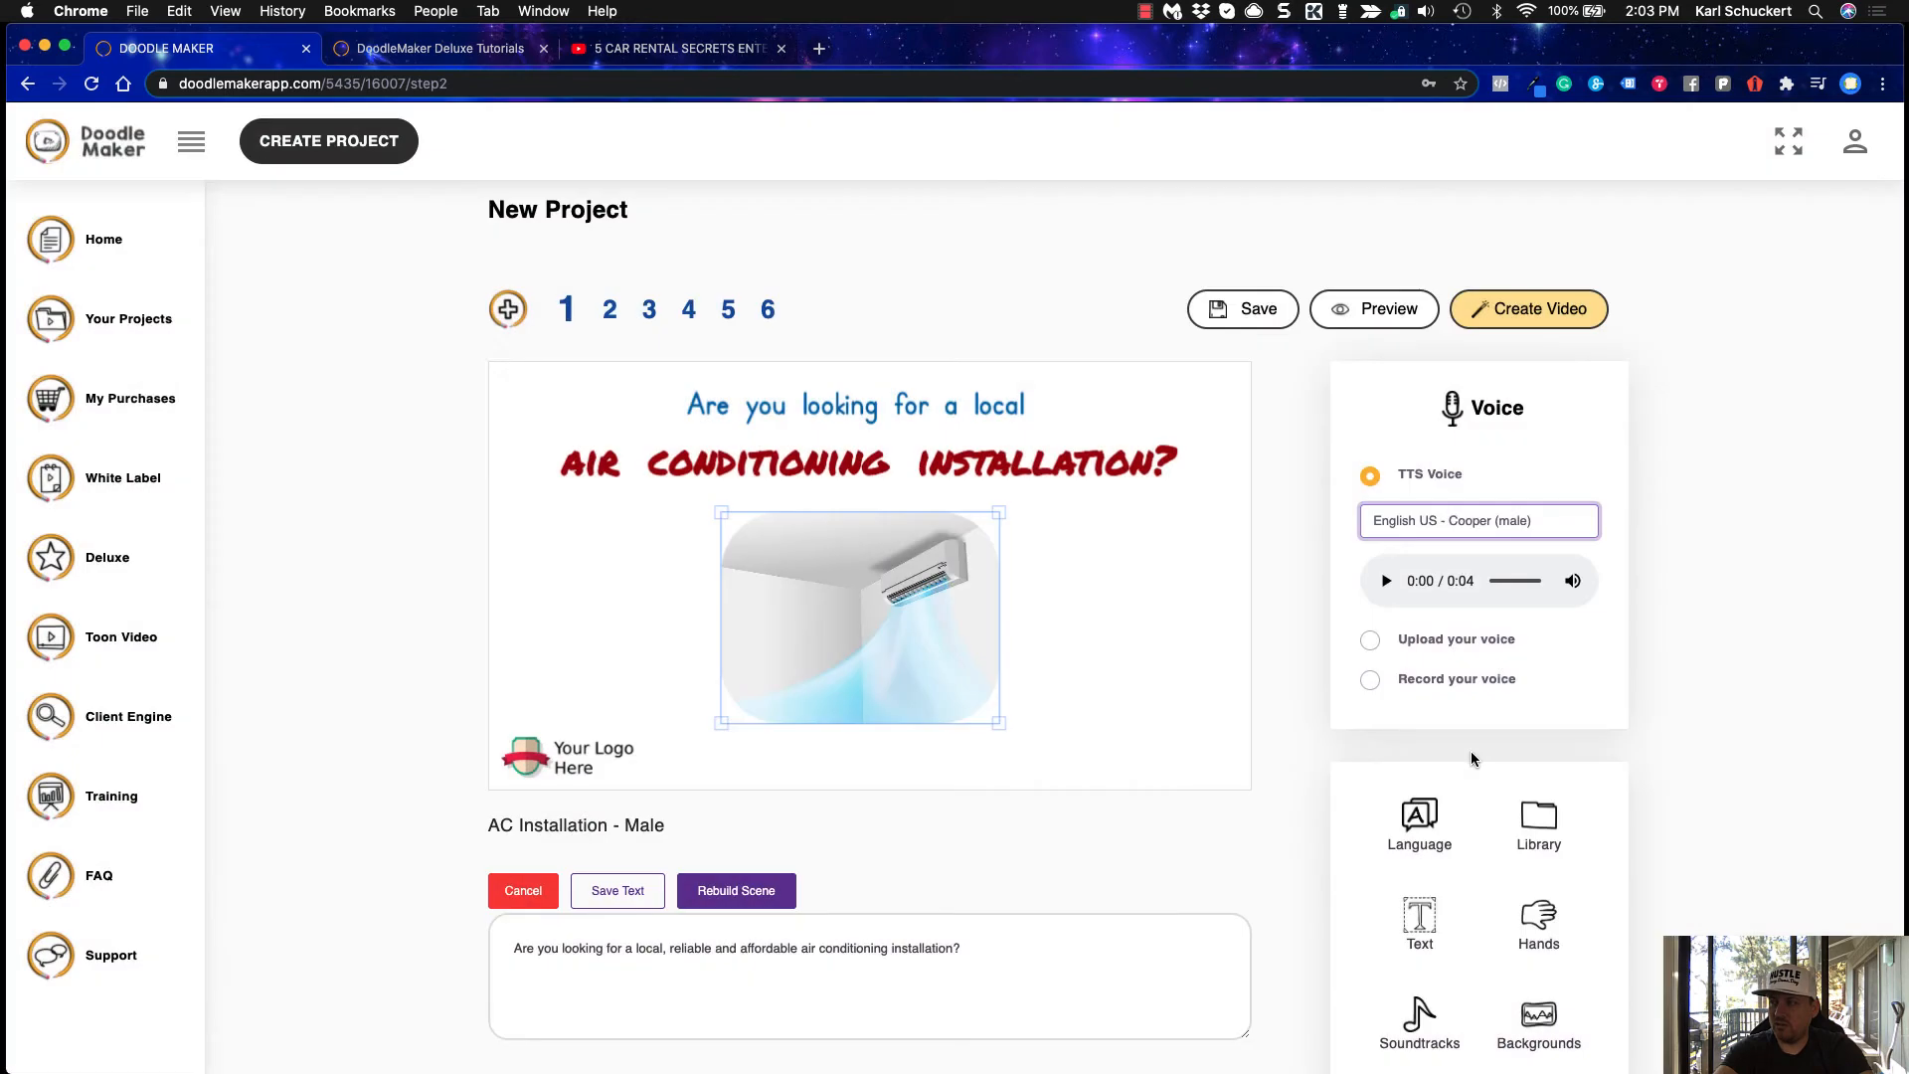
{"action": "left_click", "coordinate": [1388, 583]}
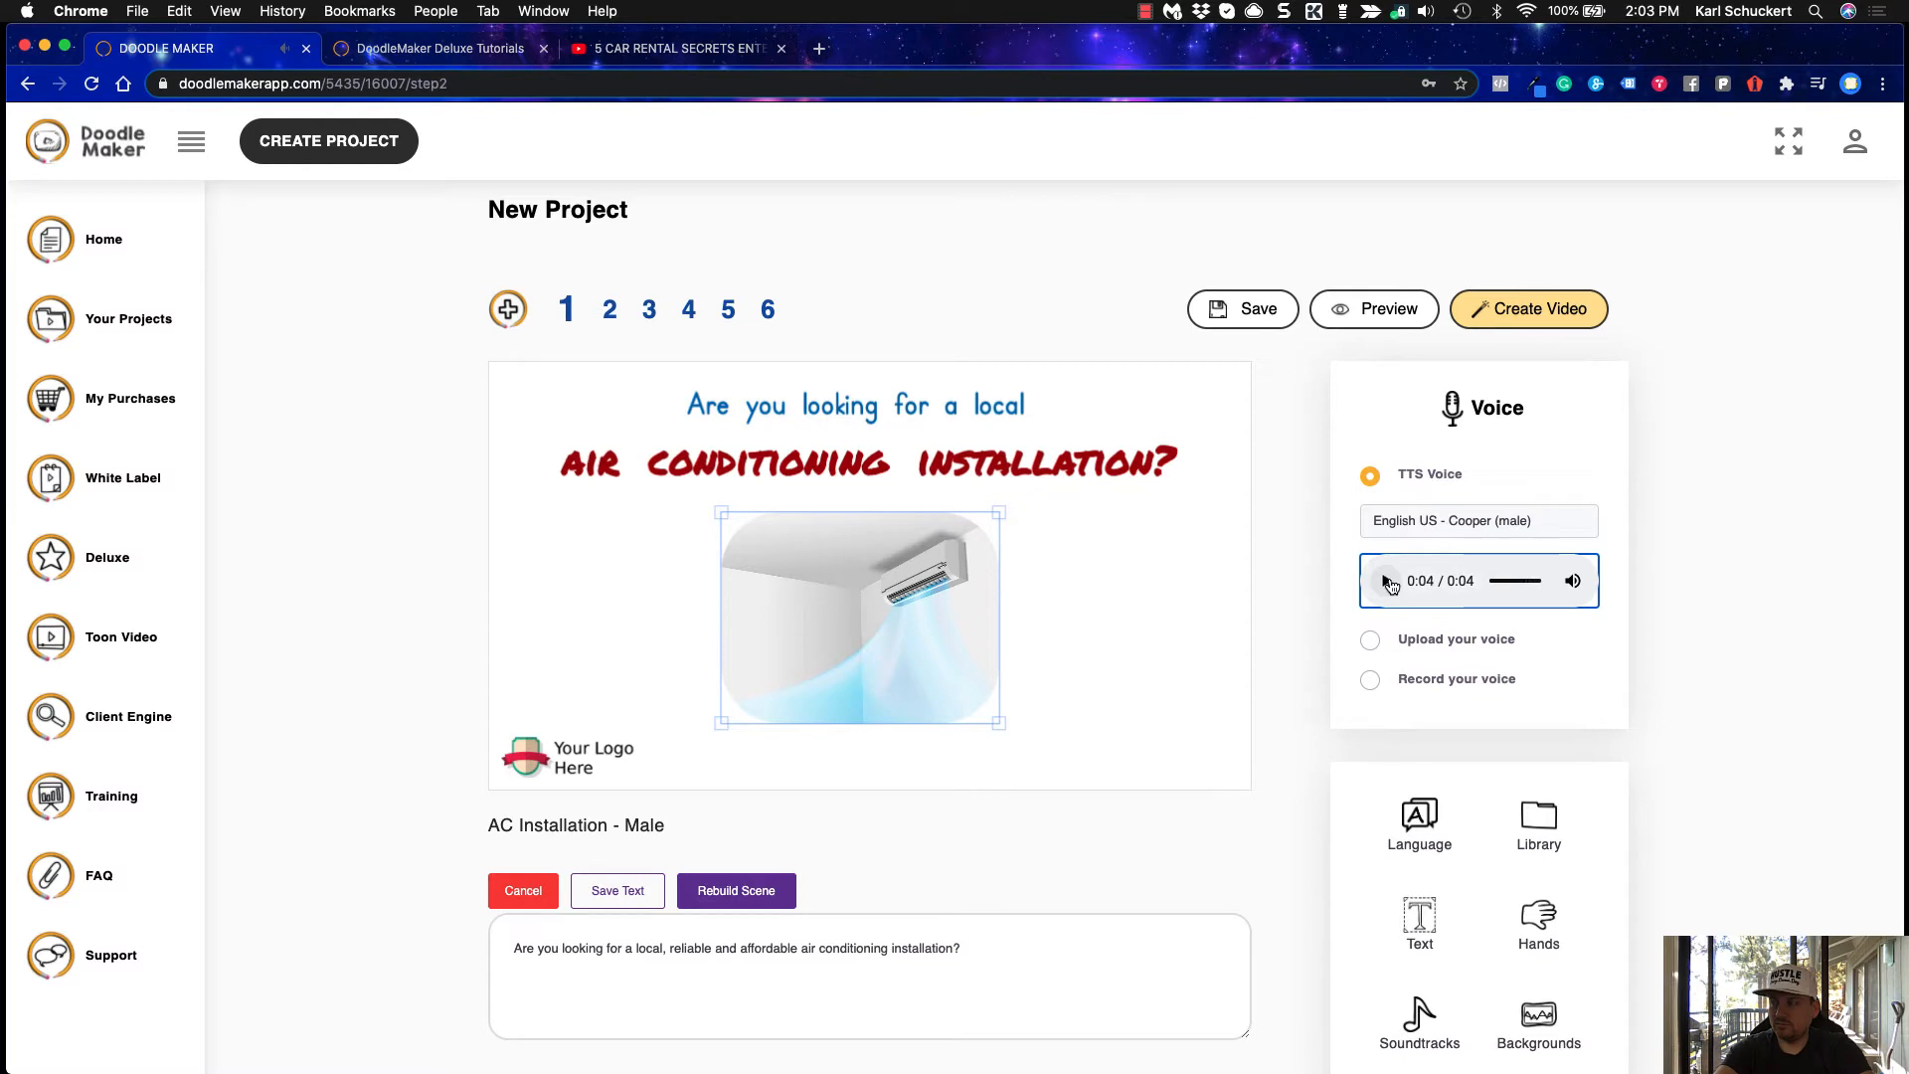
Switch slide 1 to a self-recorded voice, allow microphone access, and record the narration, checking it by playback and slide preview
{"action": "left_click", "coordinate": [1371, 640]}
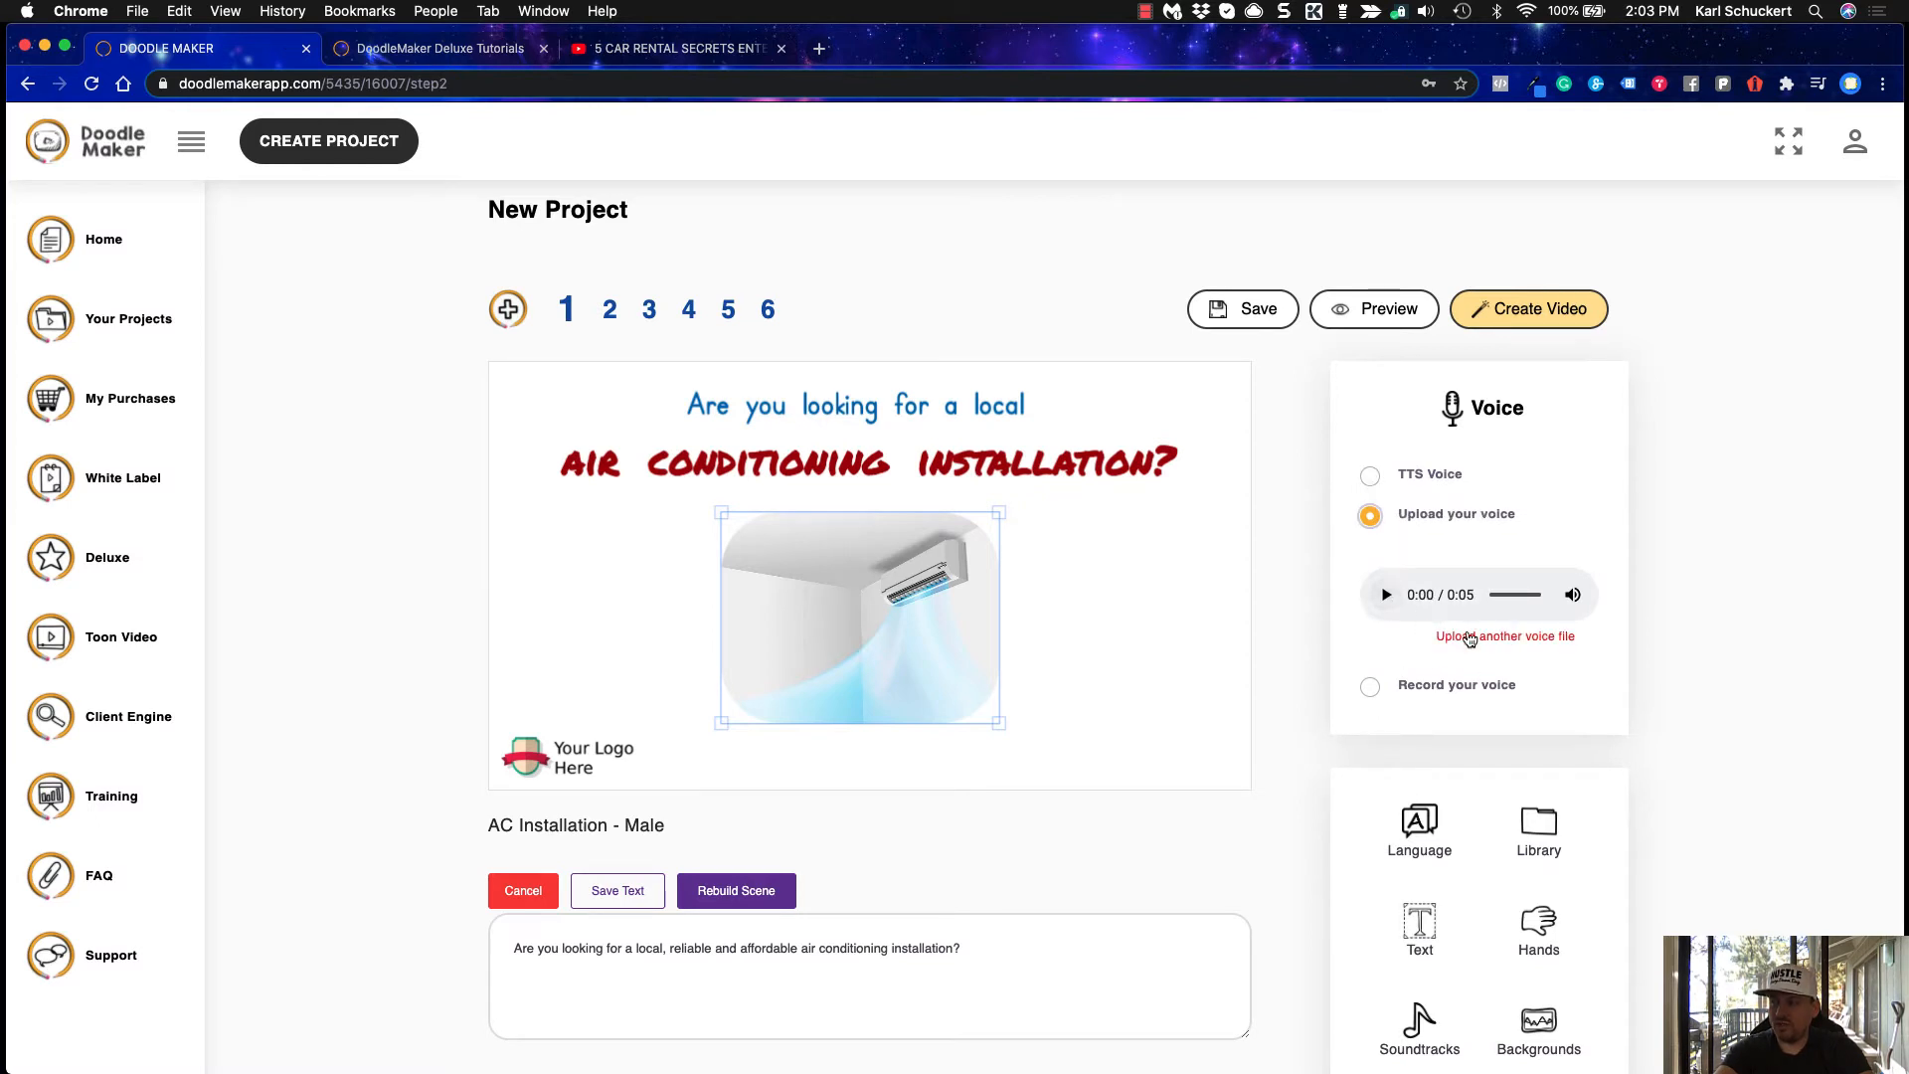
{"action": "left_click", "coordinate": [1371, 688]}
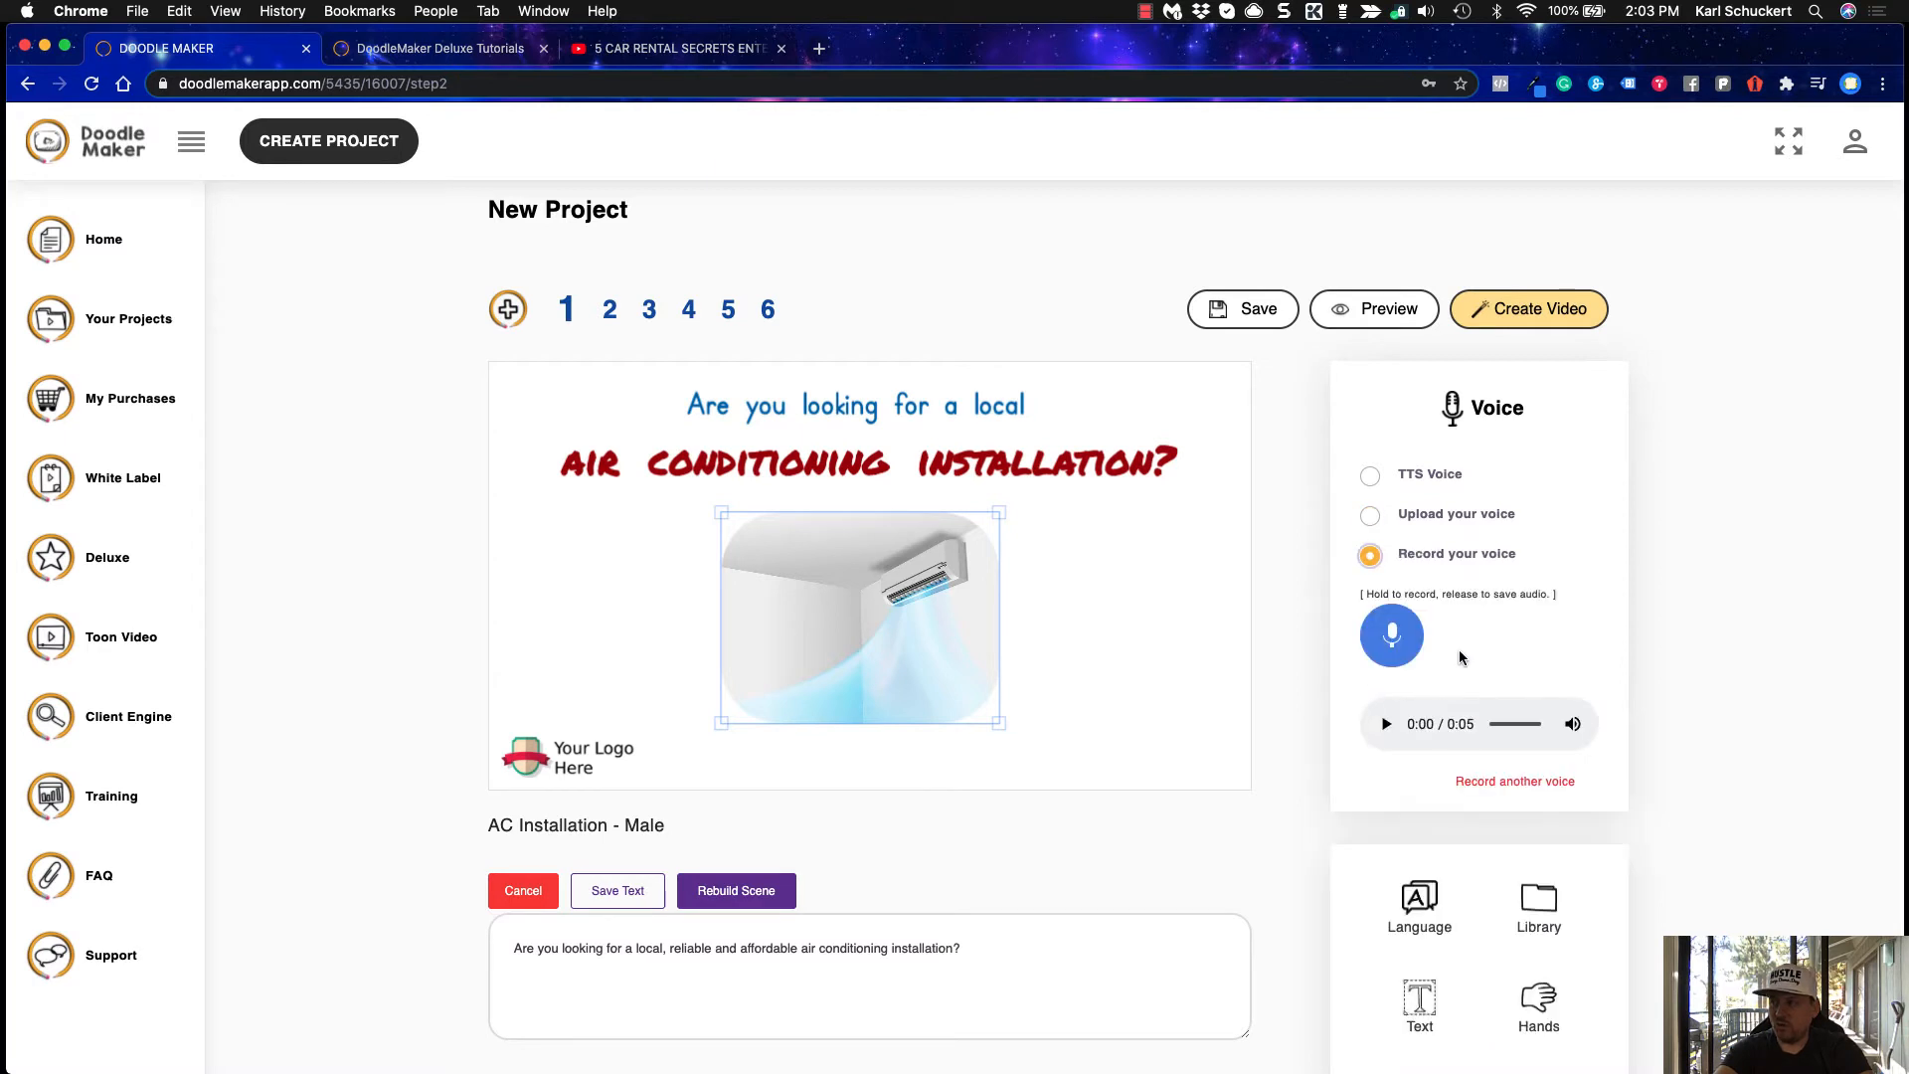
{"action": "left_click", "coordinate": [1392, 641]}
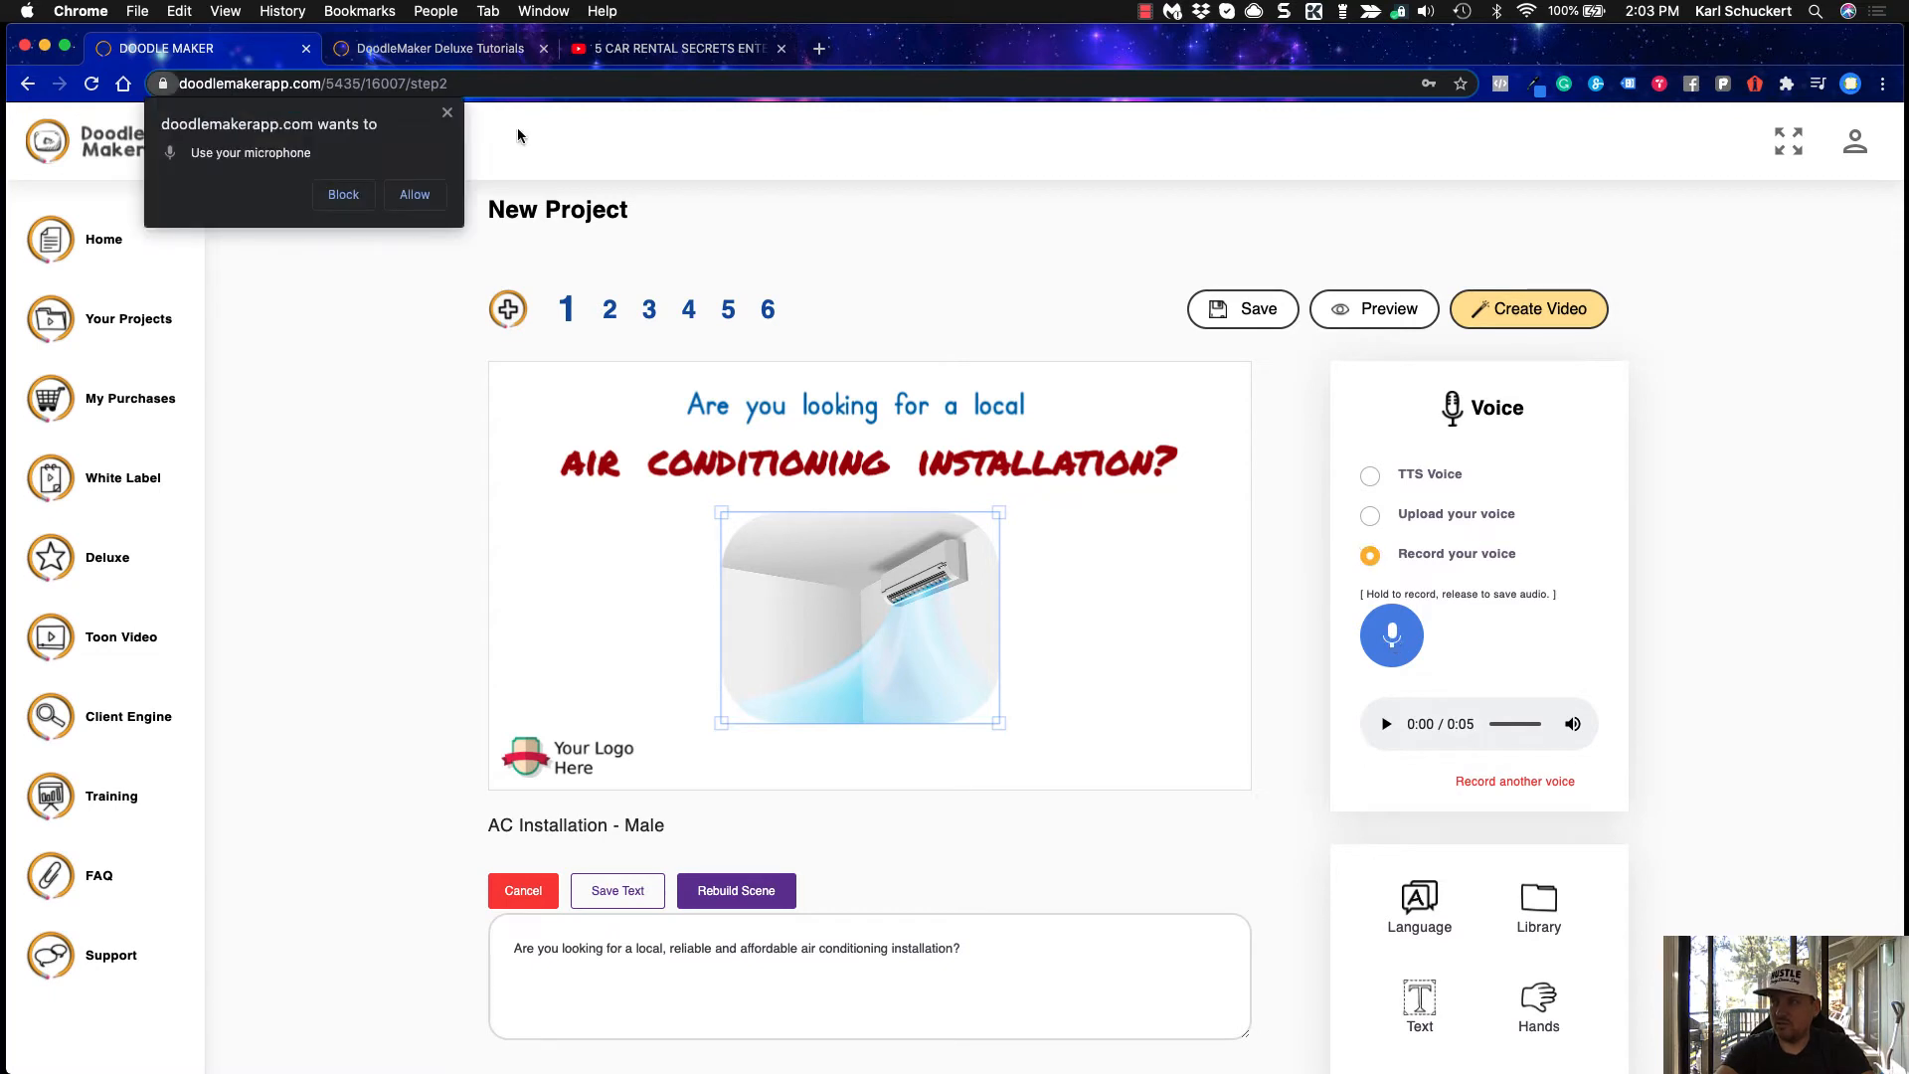
{"action": "left_click", "coordinate": [413, 194]}
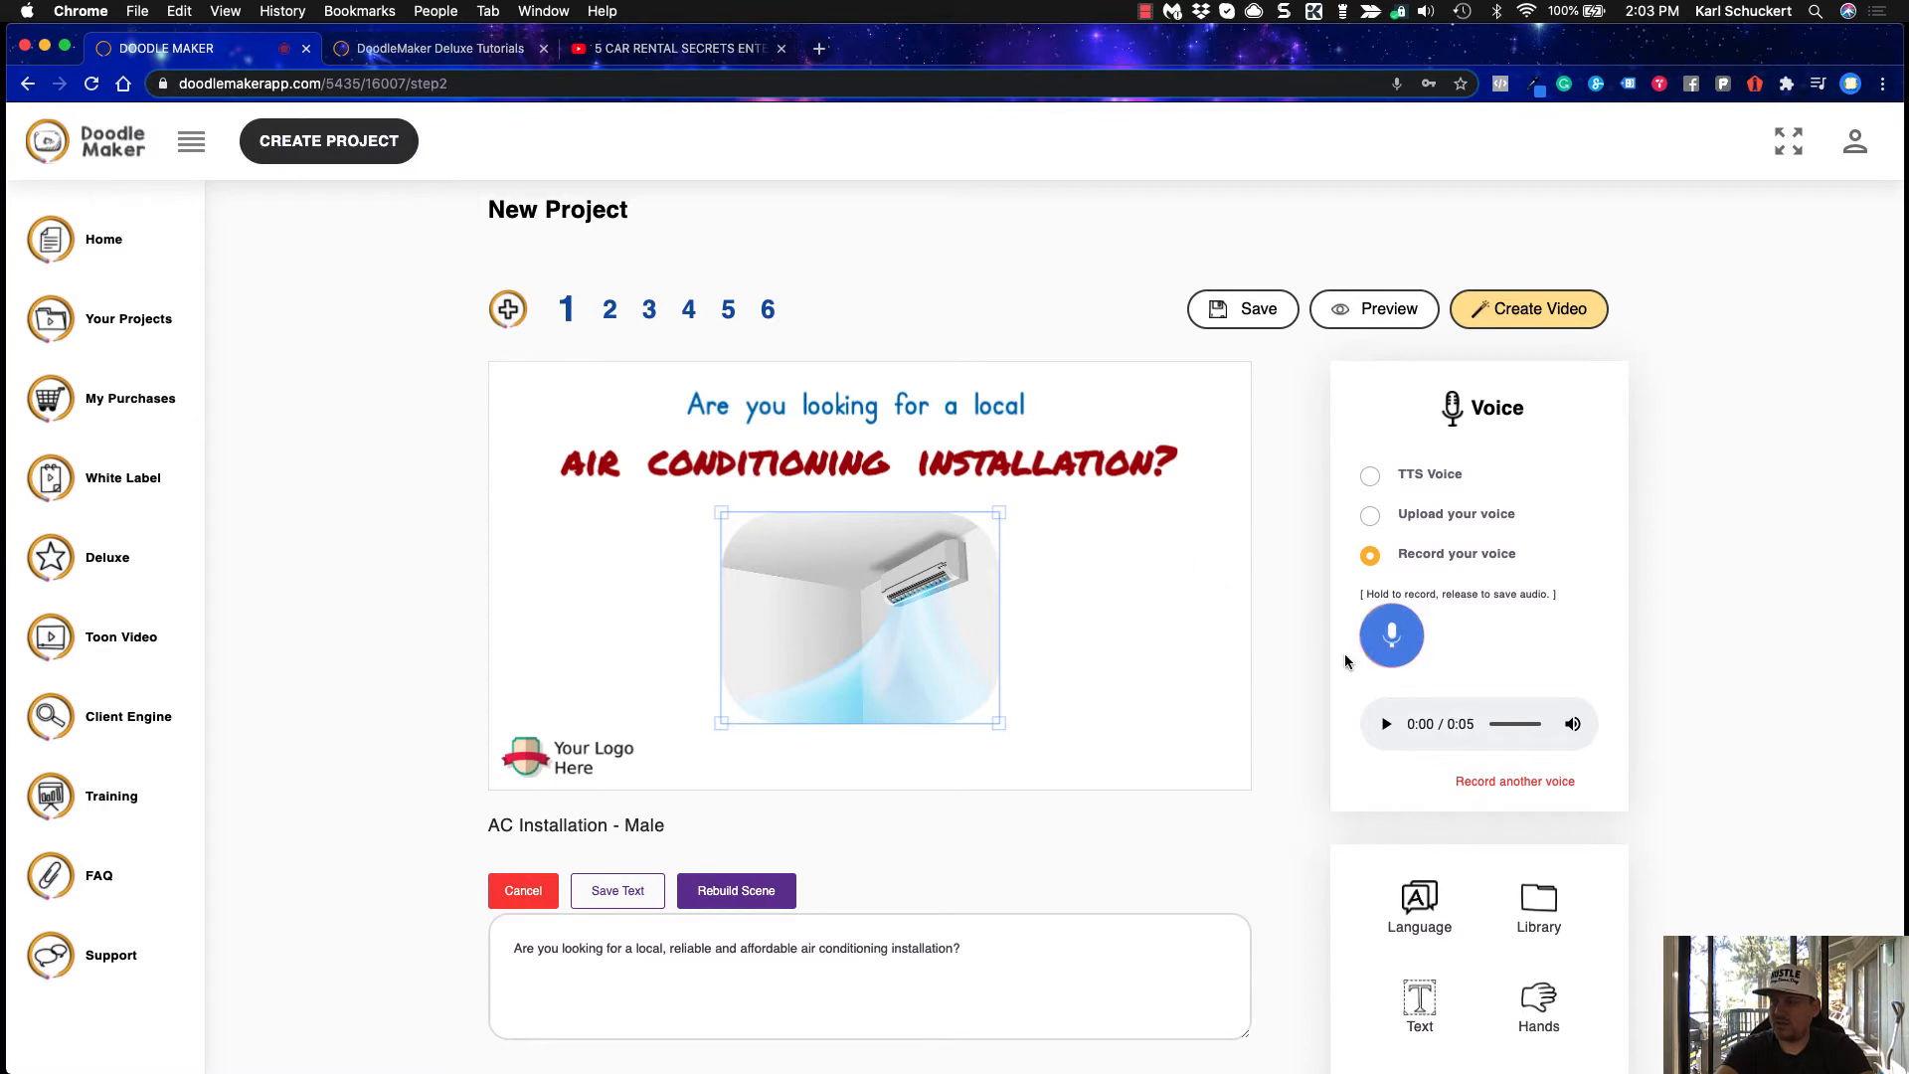
{"action": "left_click", "coordinate": [1388, 657]}
{"action": "left_click", "coordinate": [1394, 649]}
{"action": "left_click", "coordinate": [1389, 725]}
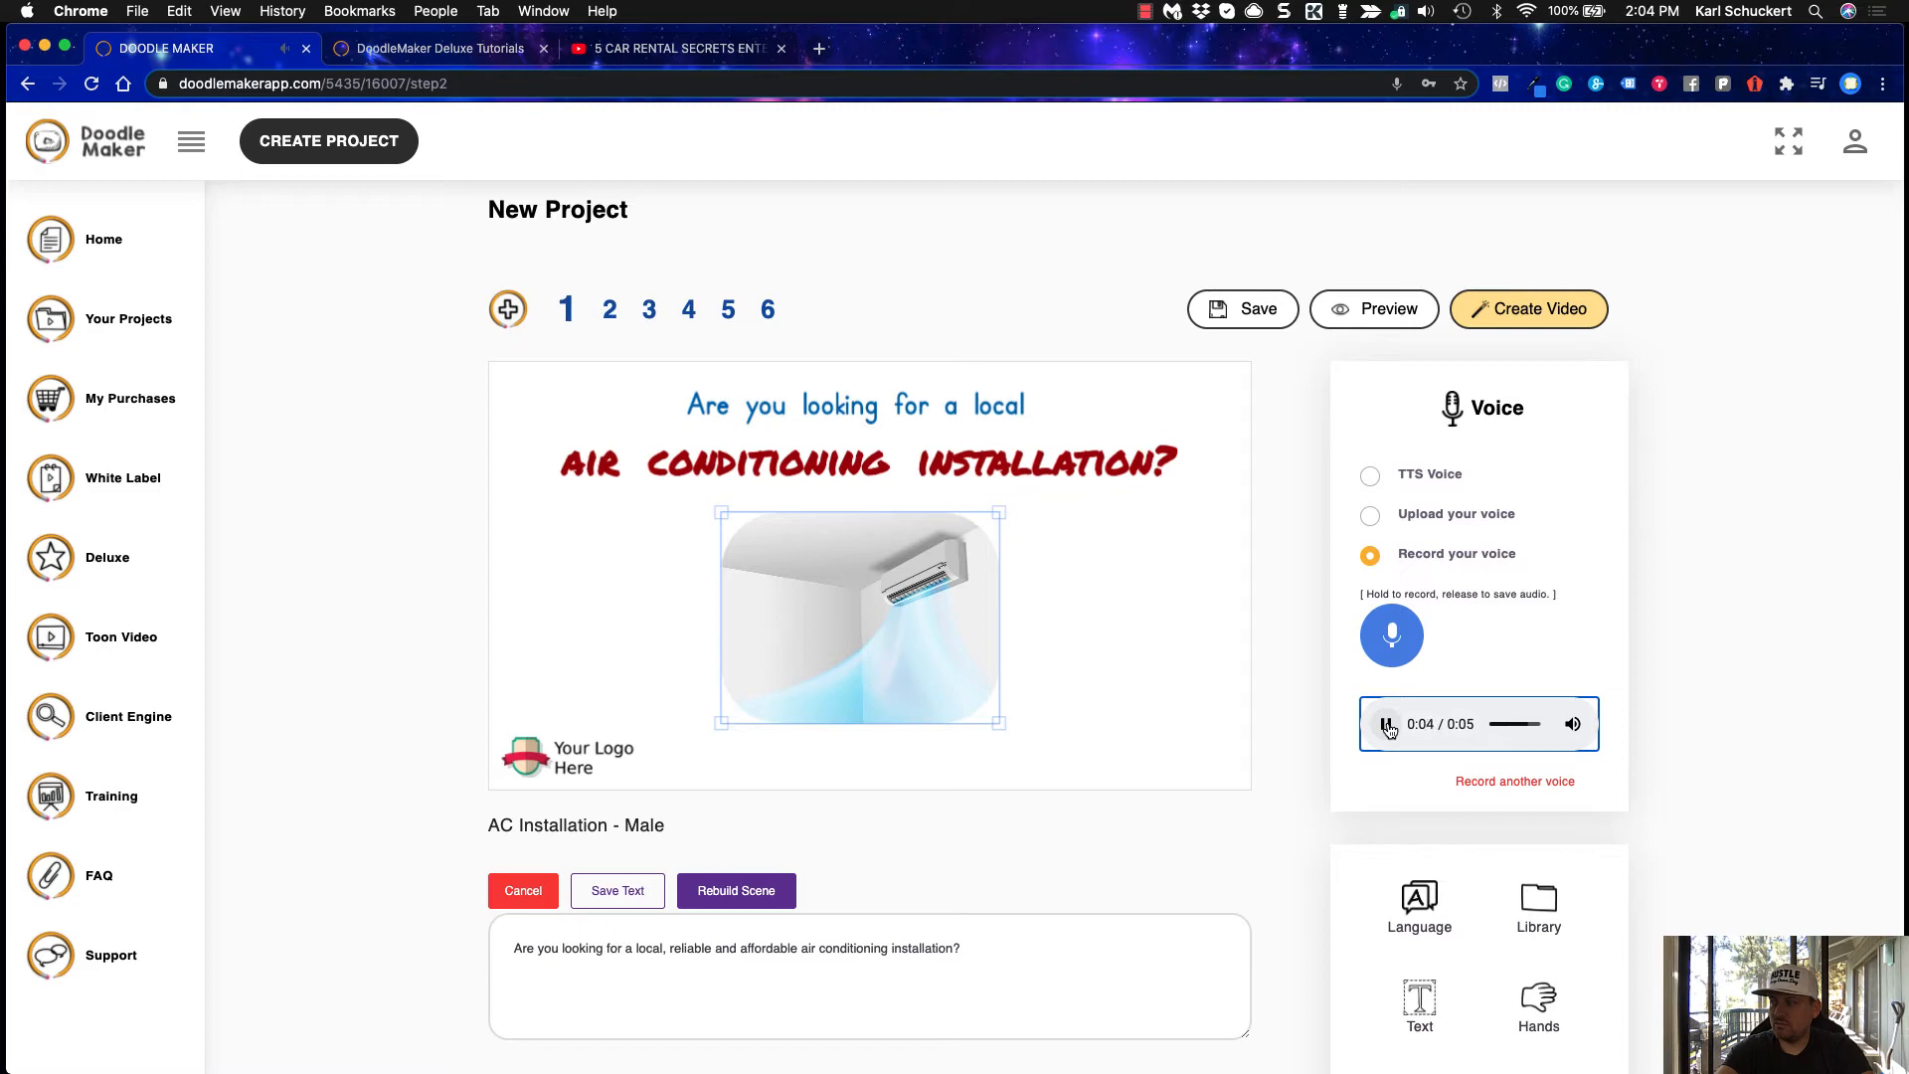
{"action": "left_click", "coordinate": [1373, 311]}
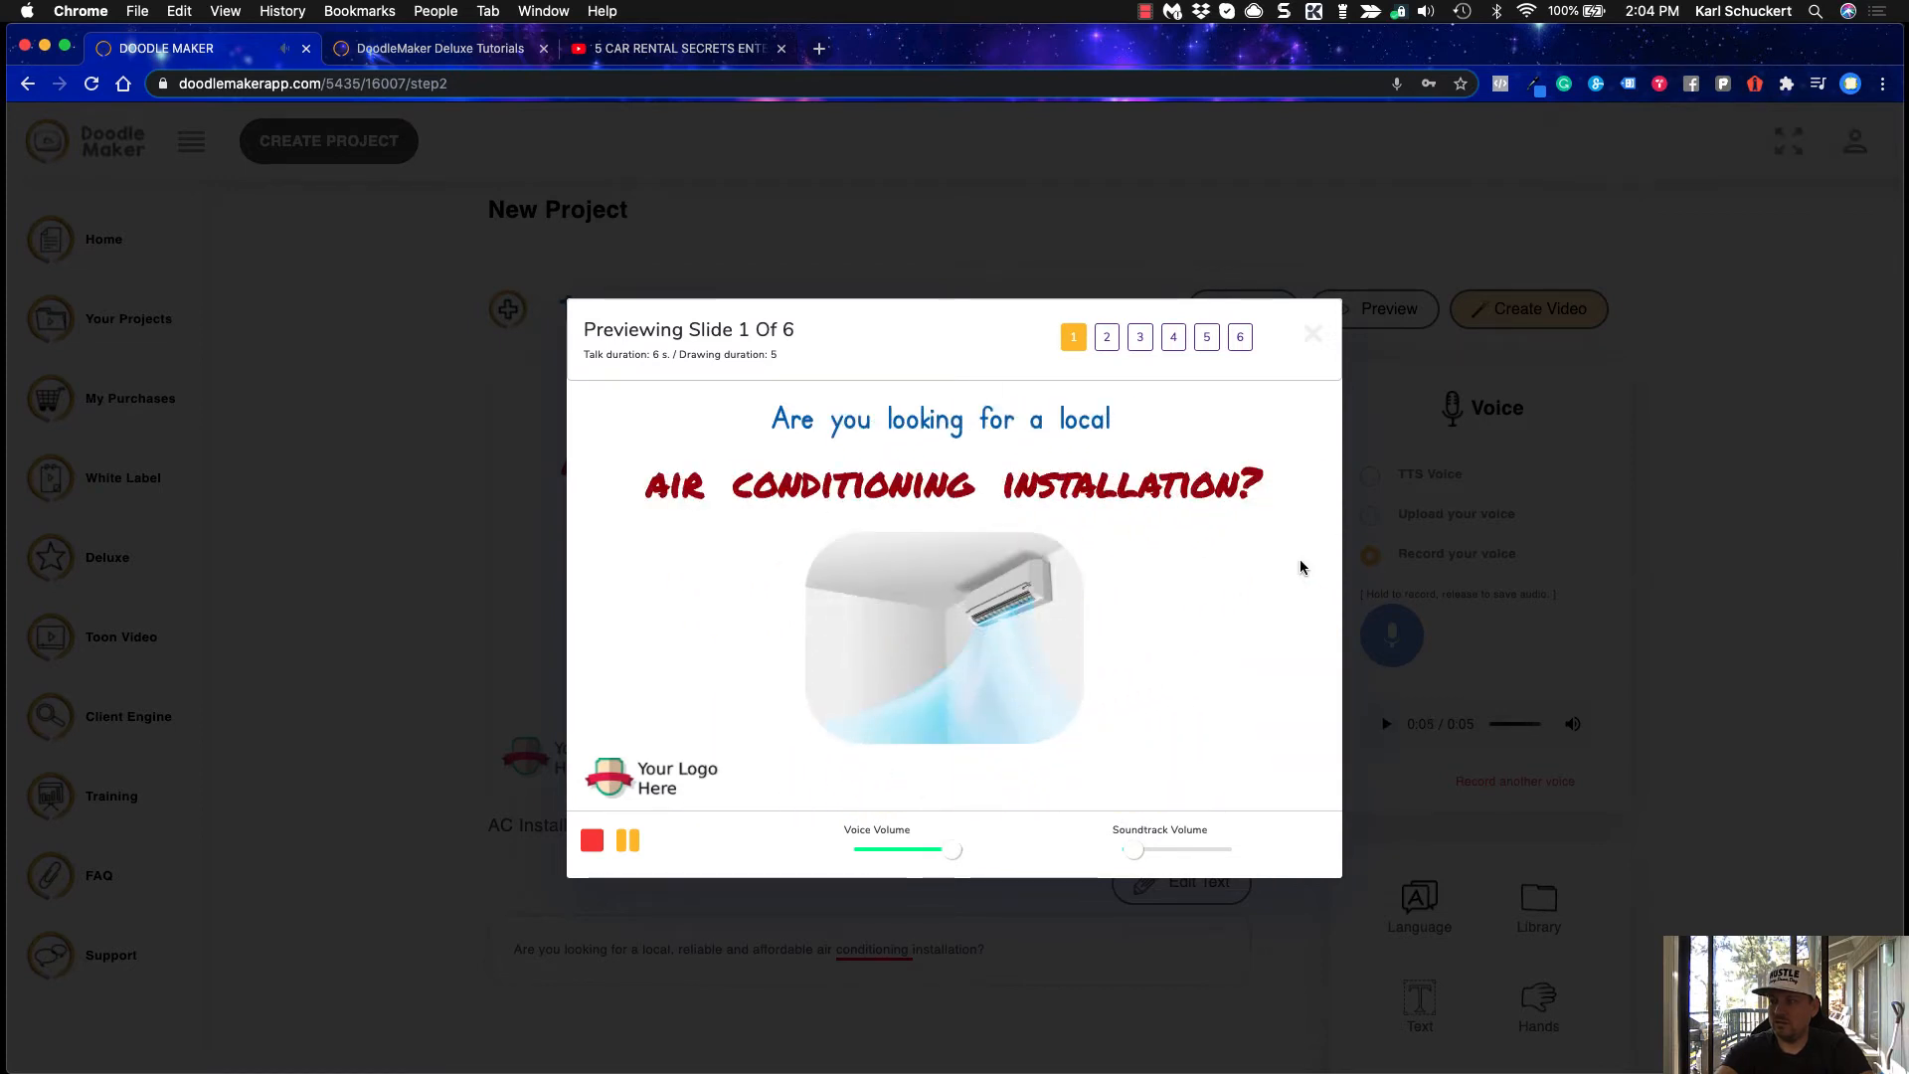
{"action": "left_click", "coordinate": [1312, 335]}
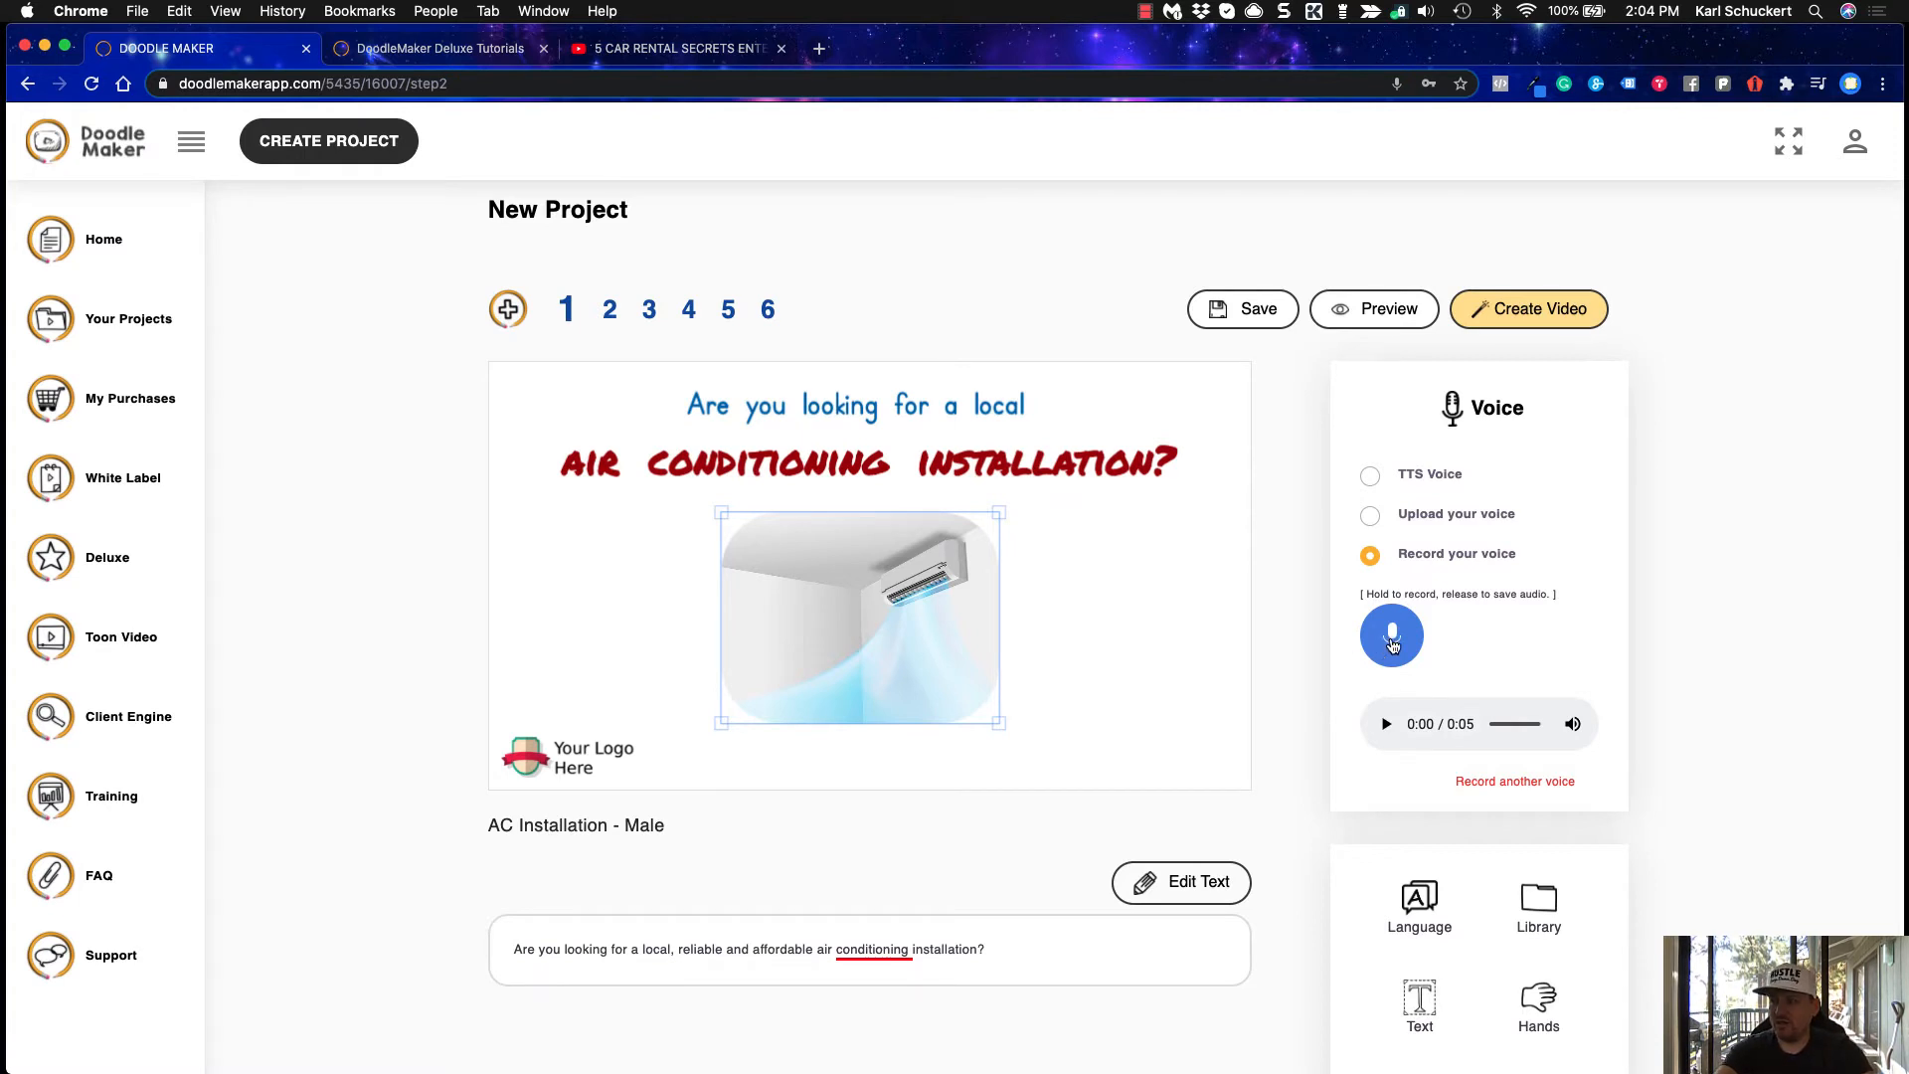
Re-record slide 1's narration twice, playing back each take and previewing the slide with the first one
{"action": "left_click_drag", "start_coordinate": [1393, 644], "coordinate": [1393, 644]}
{"action": "left_click", "coordinate": [1389, 724]}
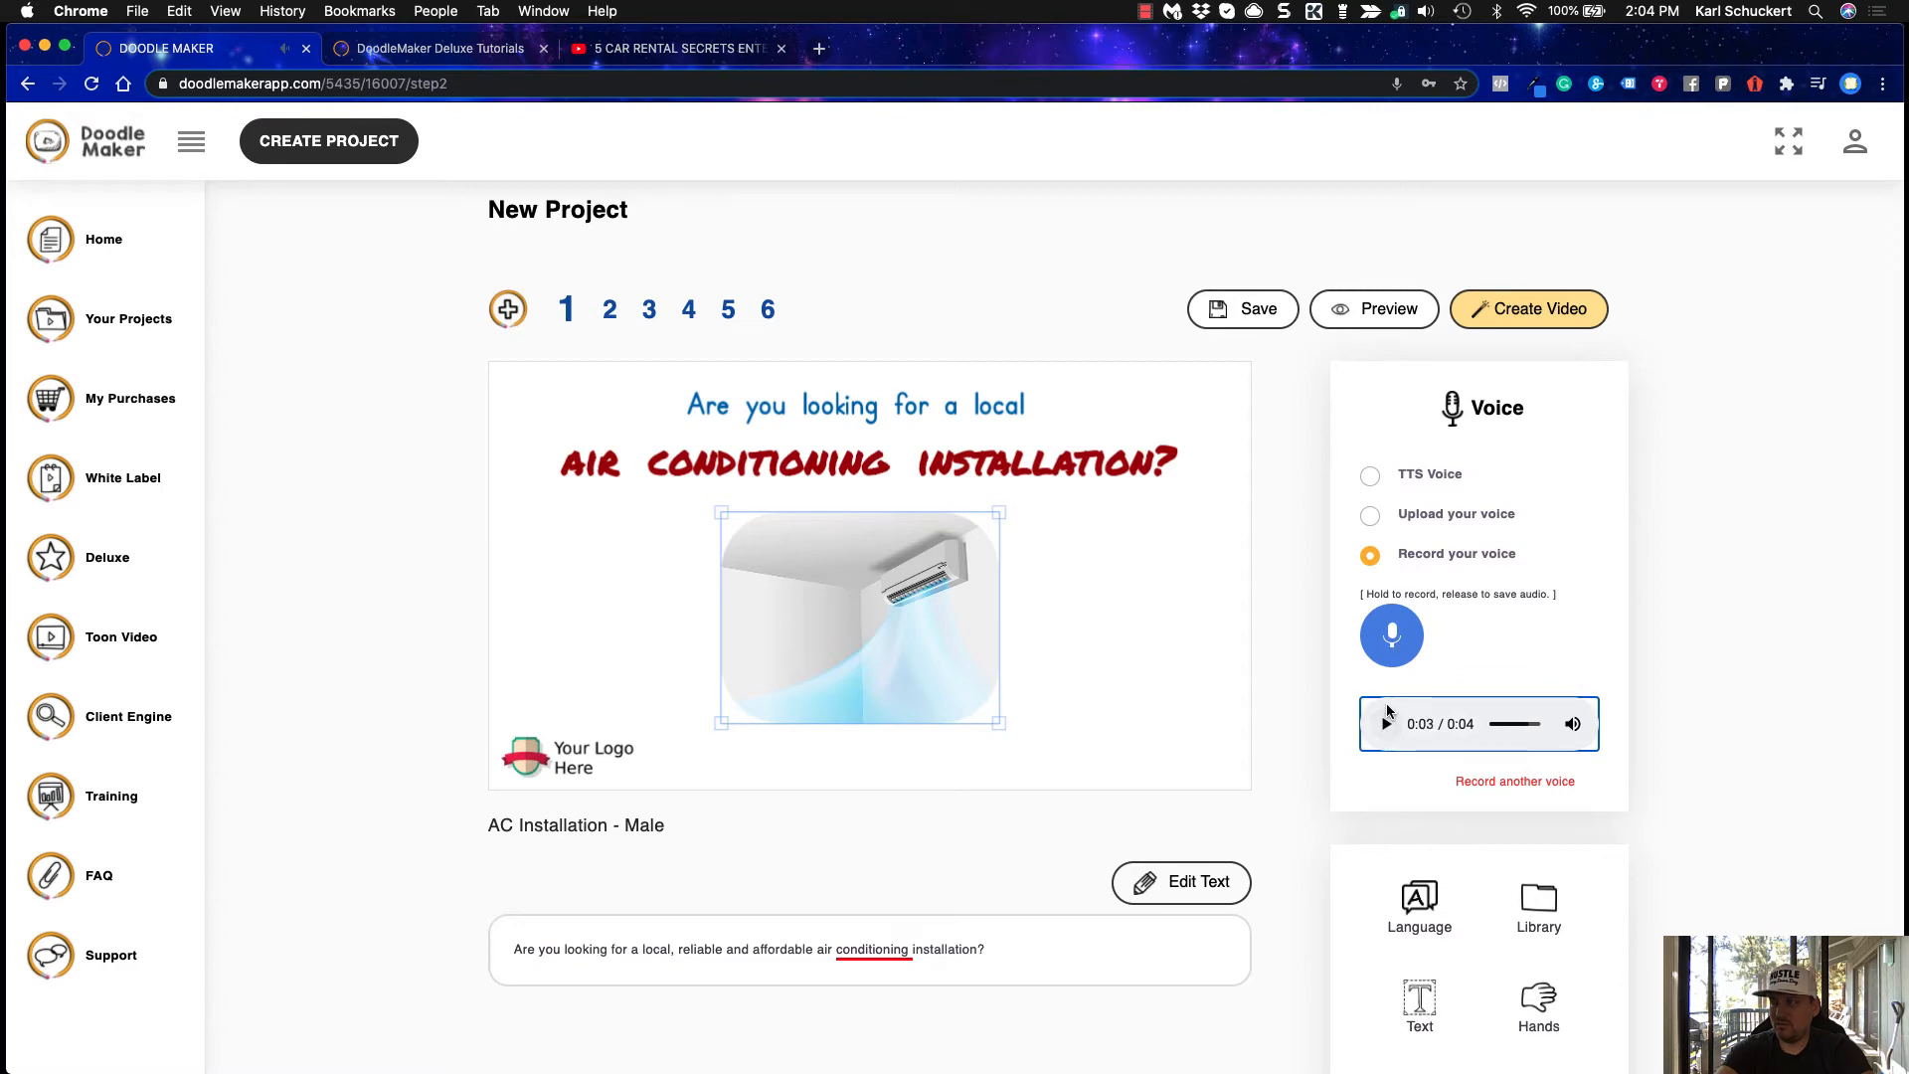
{"action": "left_click", "coordinate": [1373, 328]}
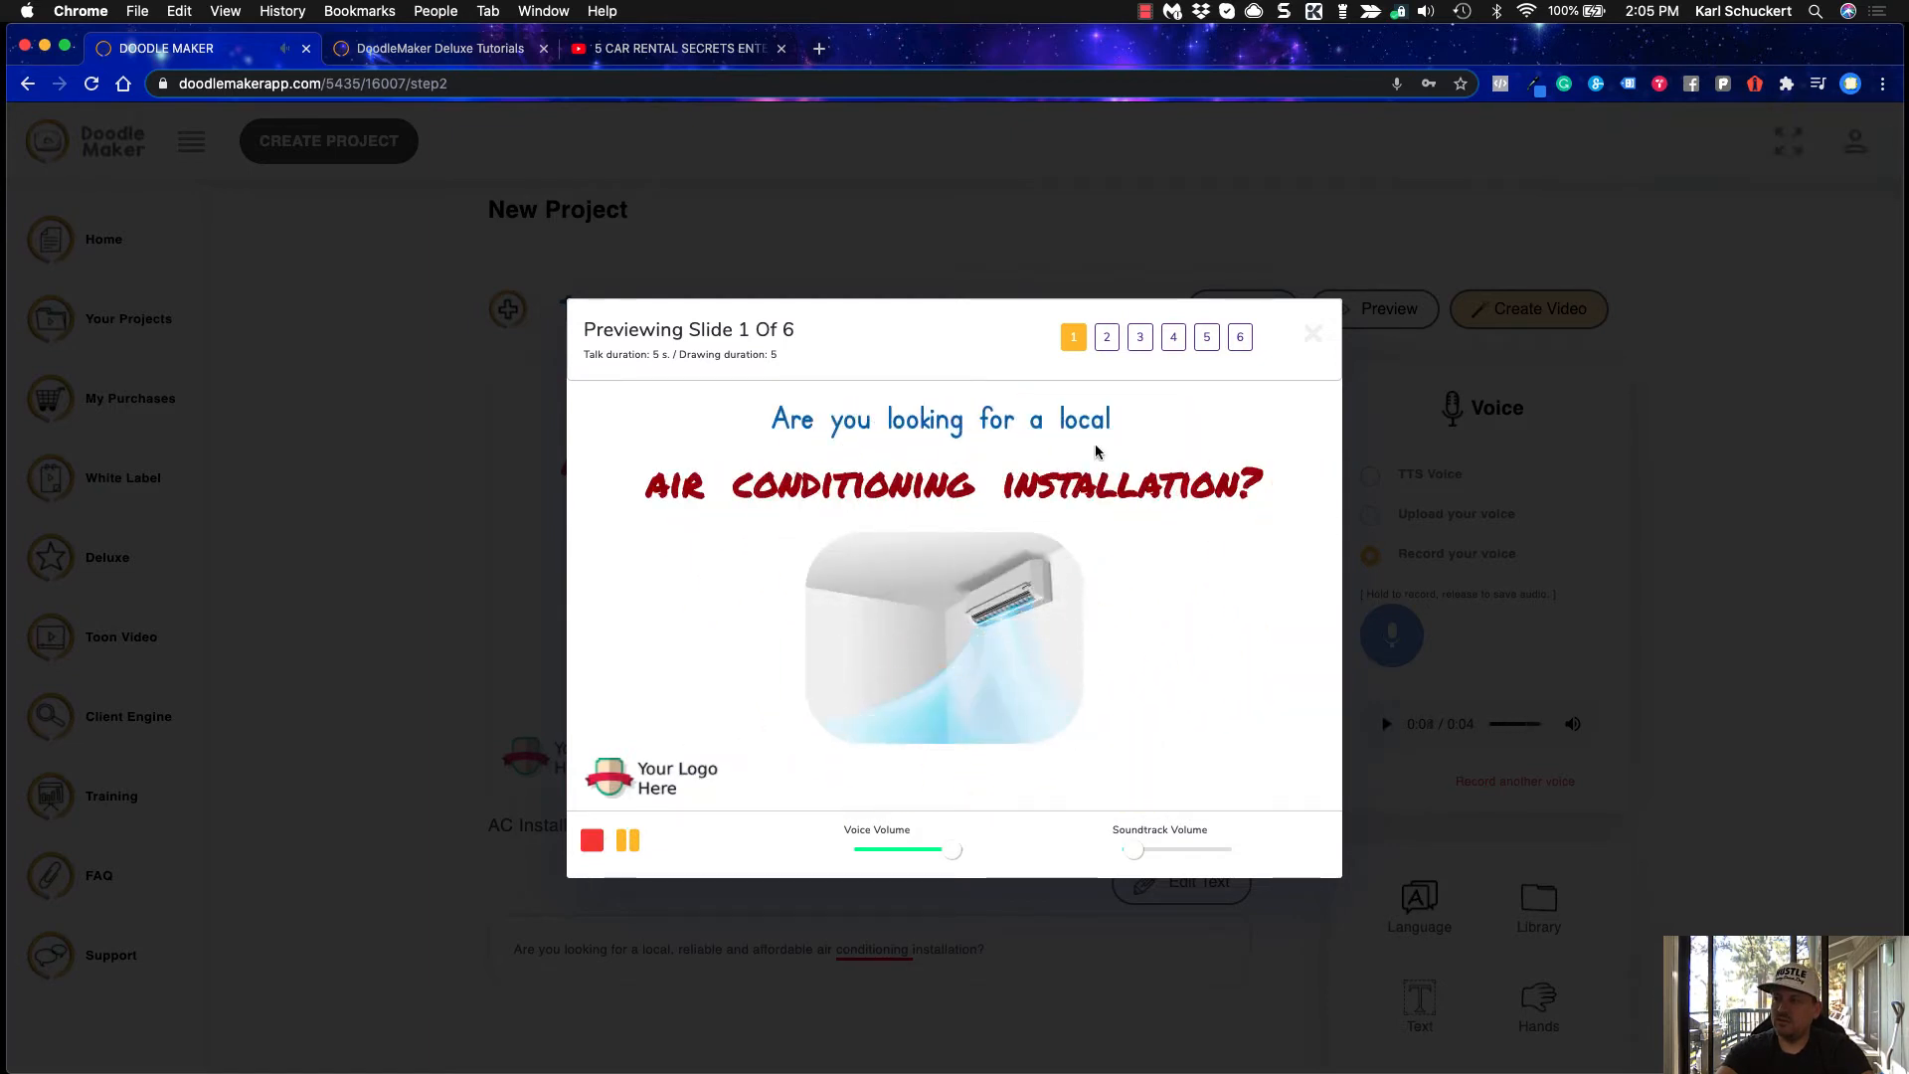
{"action": "left_click", "coordinate": [1313, 334]}
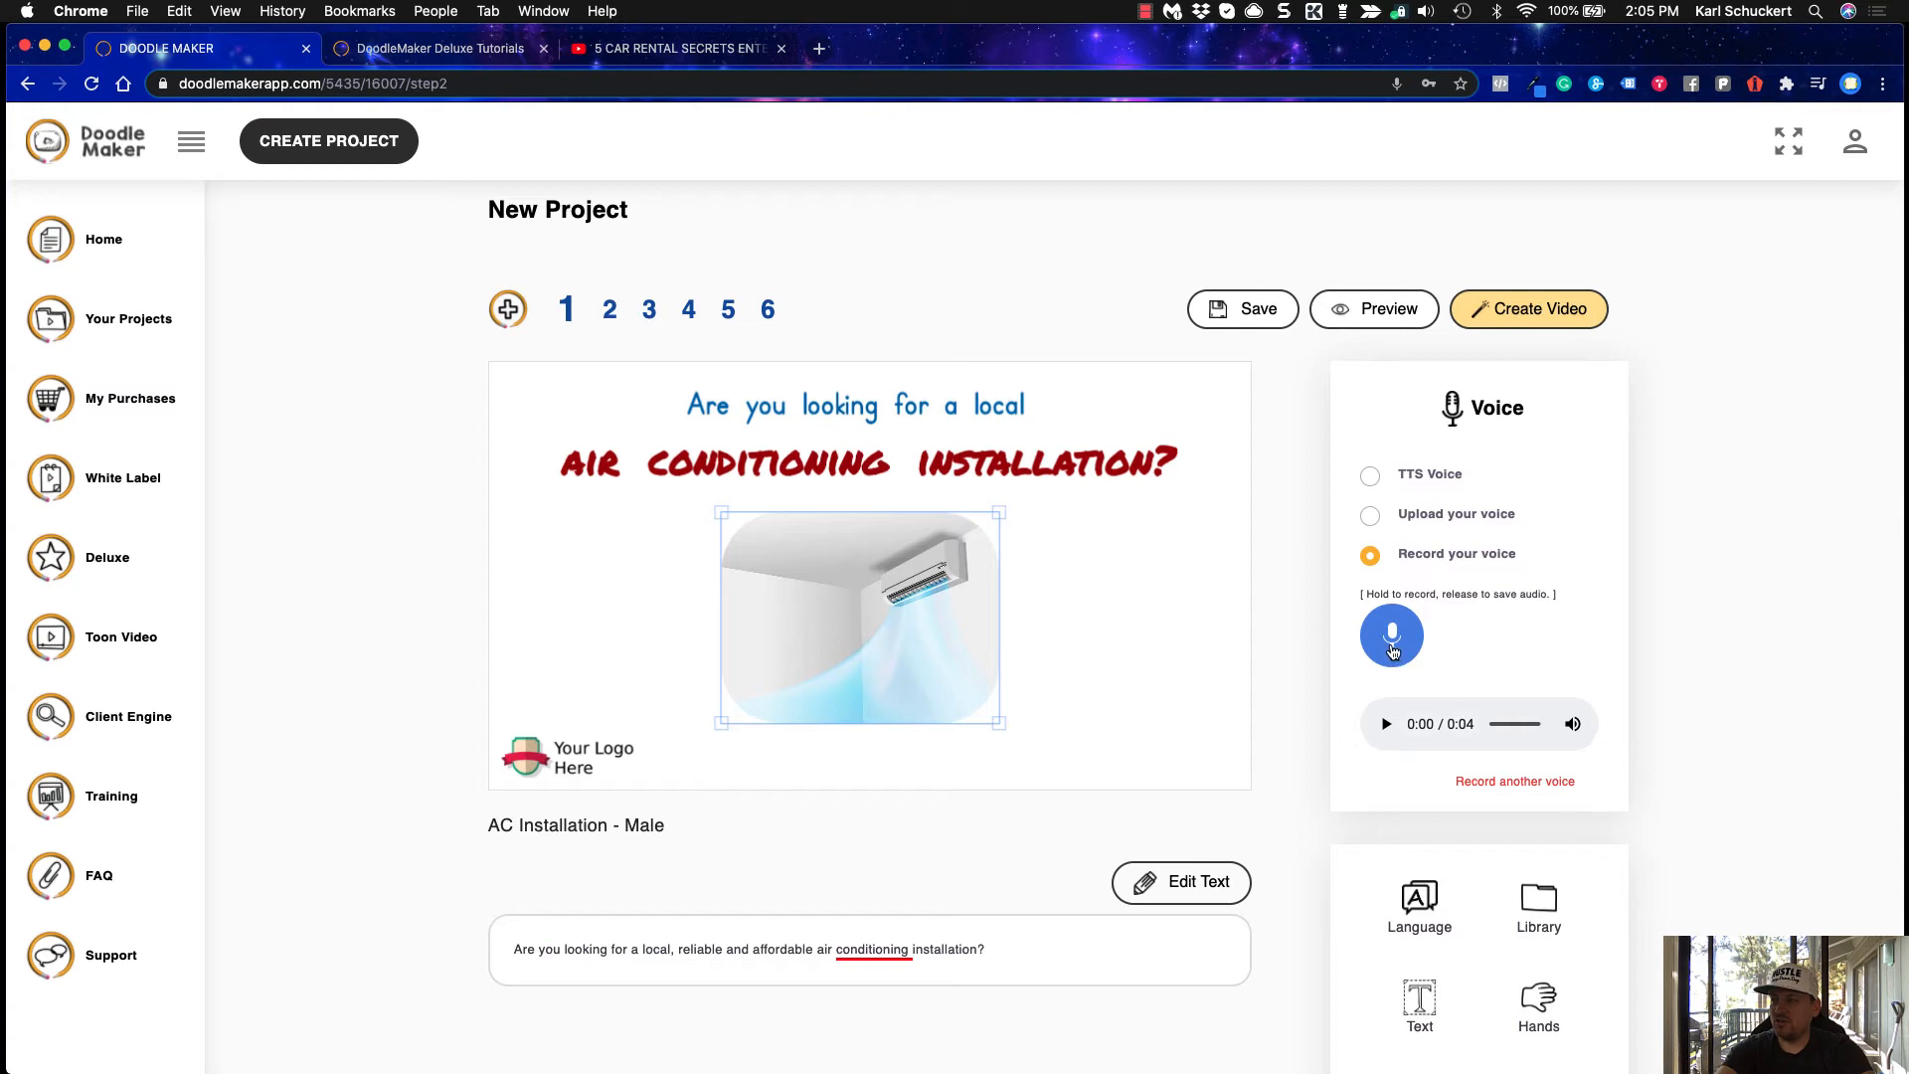
{"action": "left_click_drag", "start_coordinate": [1393, 651], "coordinate": [1393, 652]}
{"action": "left_click", "coordinate": [1388, 724]}
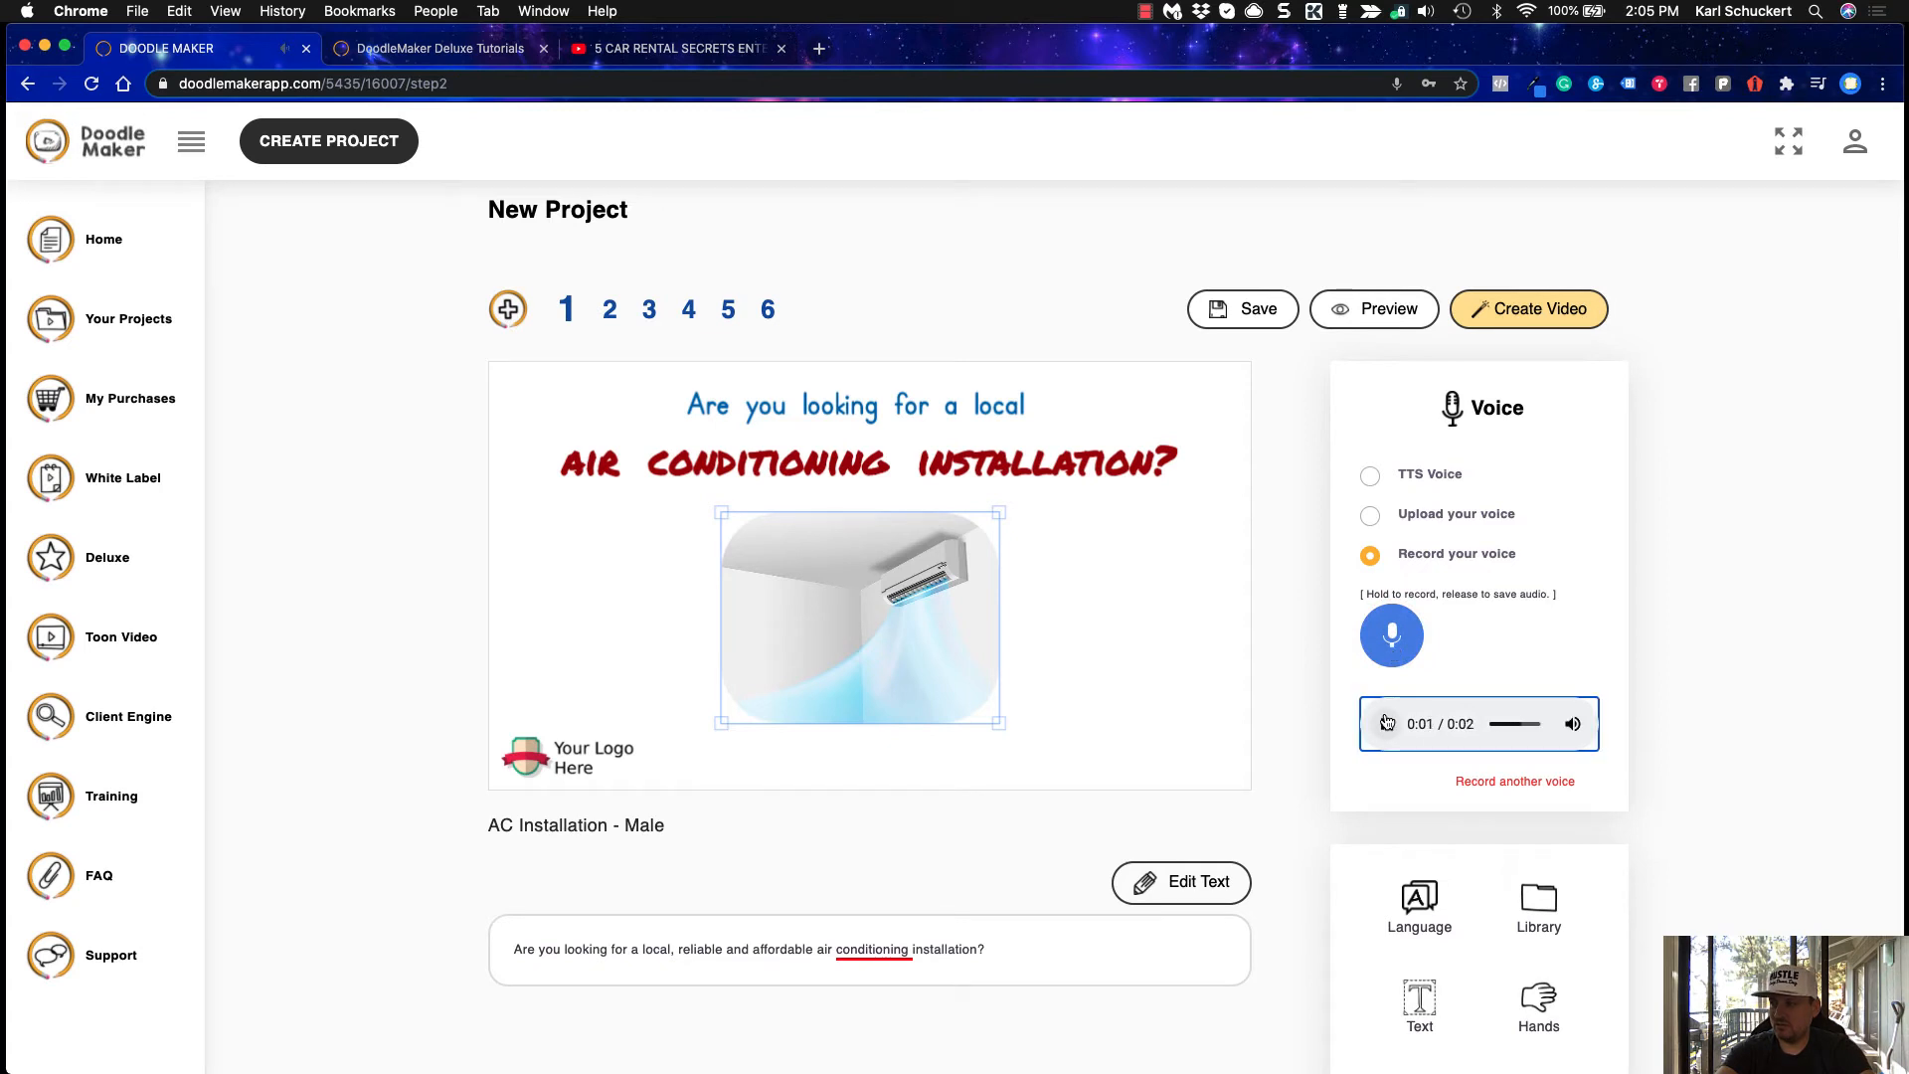
Preview slide 1 with the latest recorded narration, and close the preview
{"action": "left_click", "coordinate": [1347, 320]}
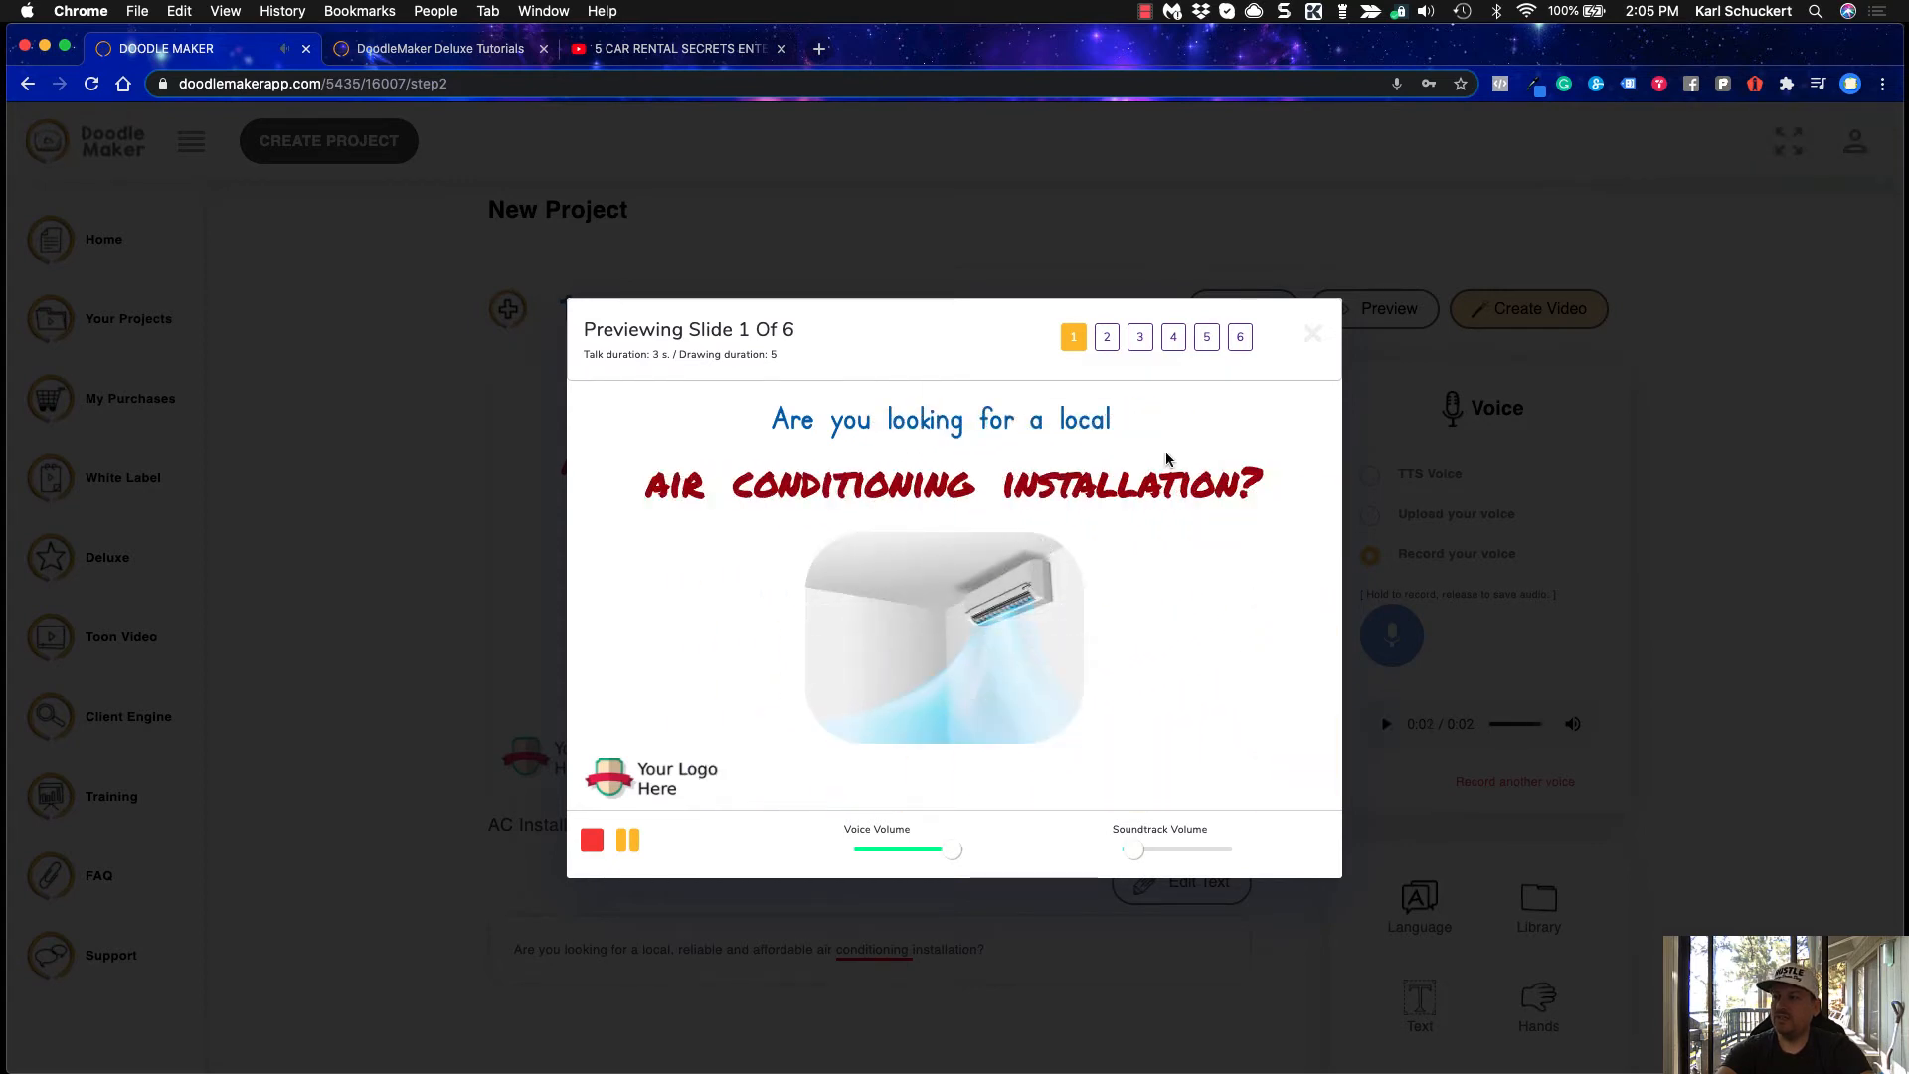
{"action": "left_click", "coordinate": [1313, 335]}
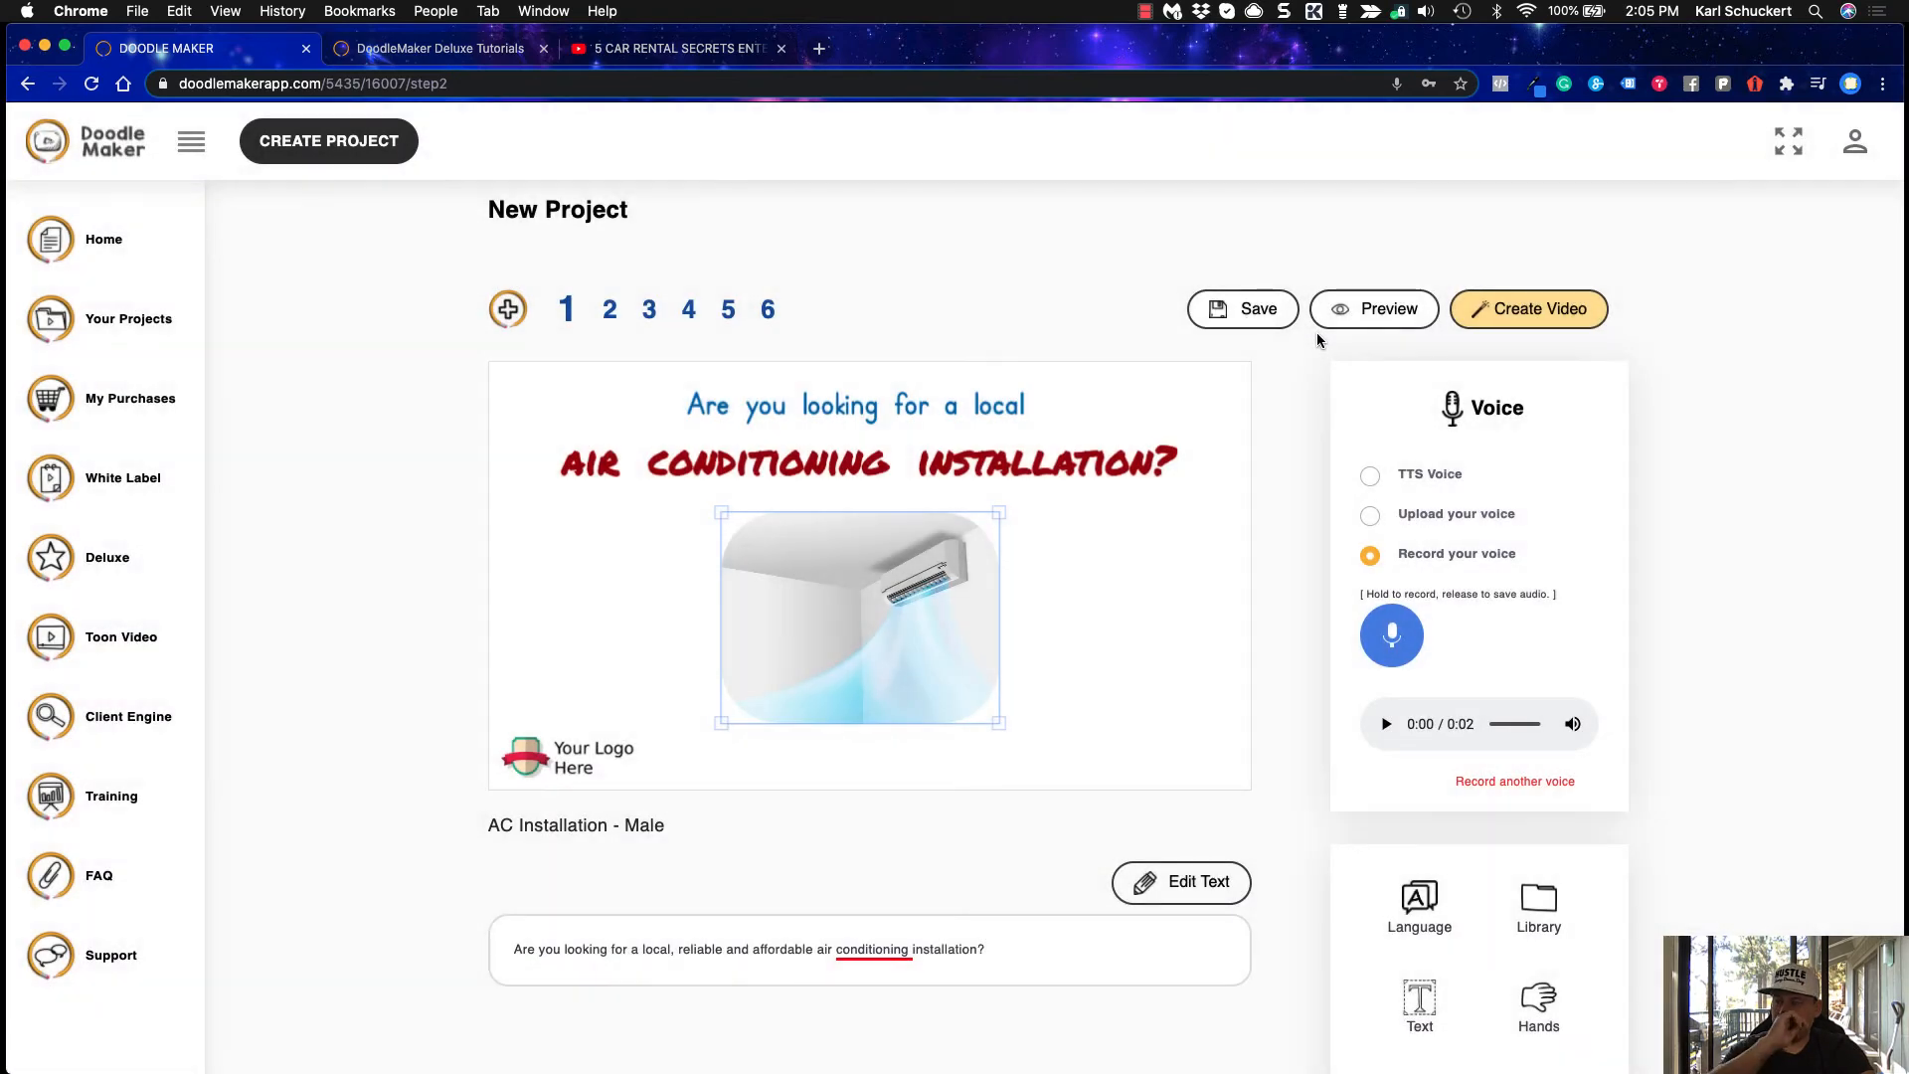
Play slide 1's uploaded voice clip, set the voice back to TTS English US - Cooper (male), and listen to it against the script
{"action": "left_click", "coordinate": [1371, 477]}
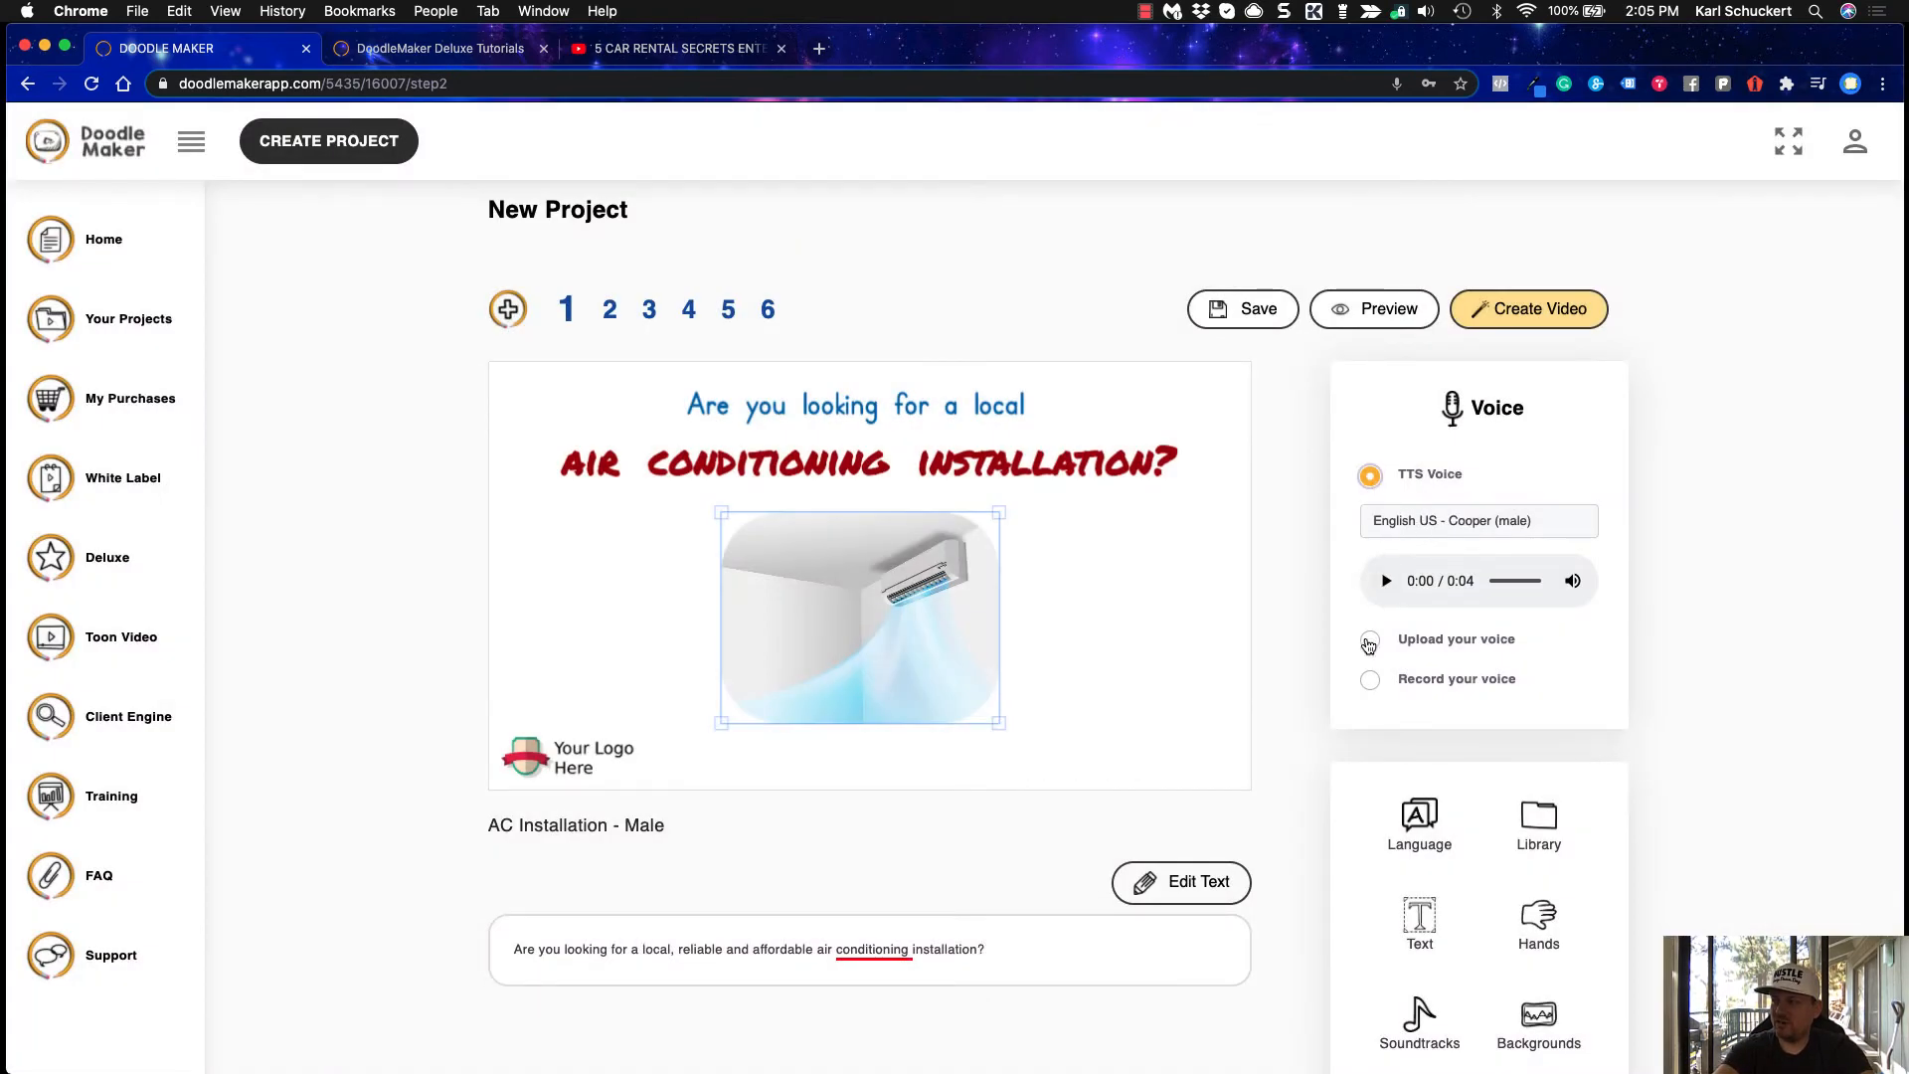
{"action": "left_click", "coordinate": [1369, 642]}
{"action": "left_click", "coordinate": [1385, 600]}
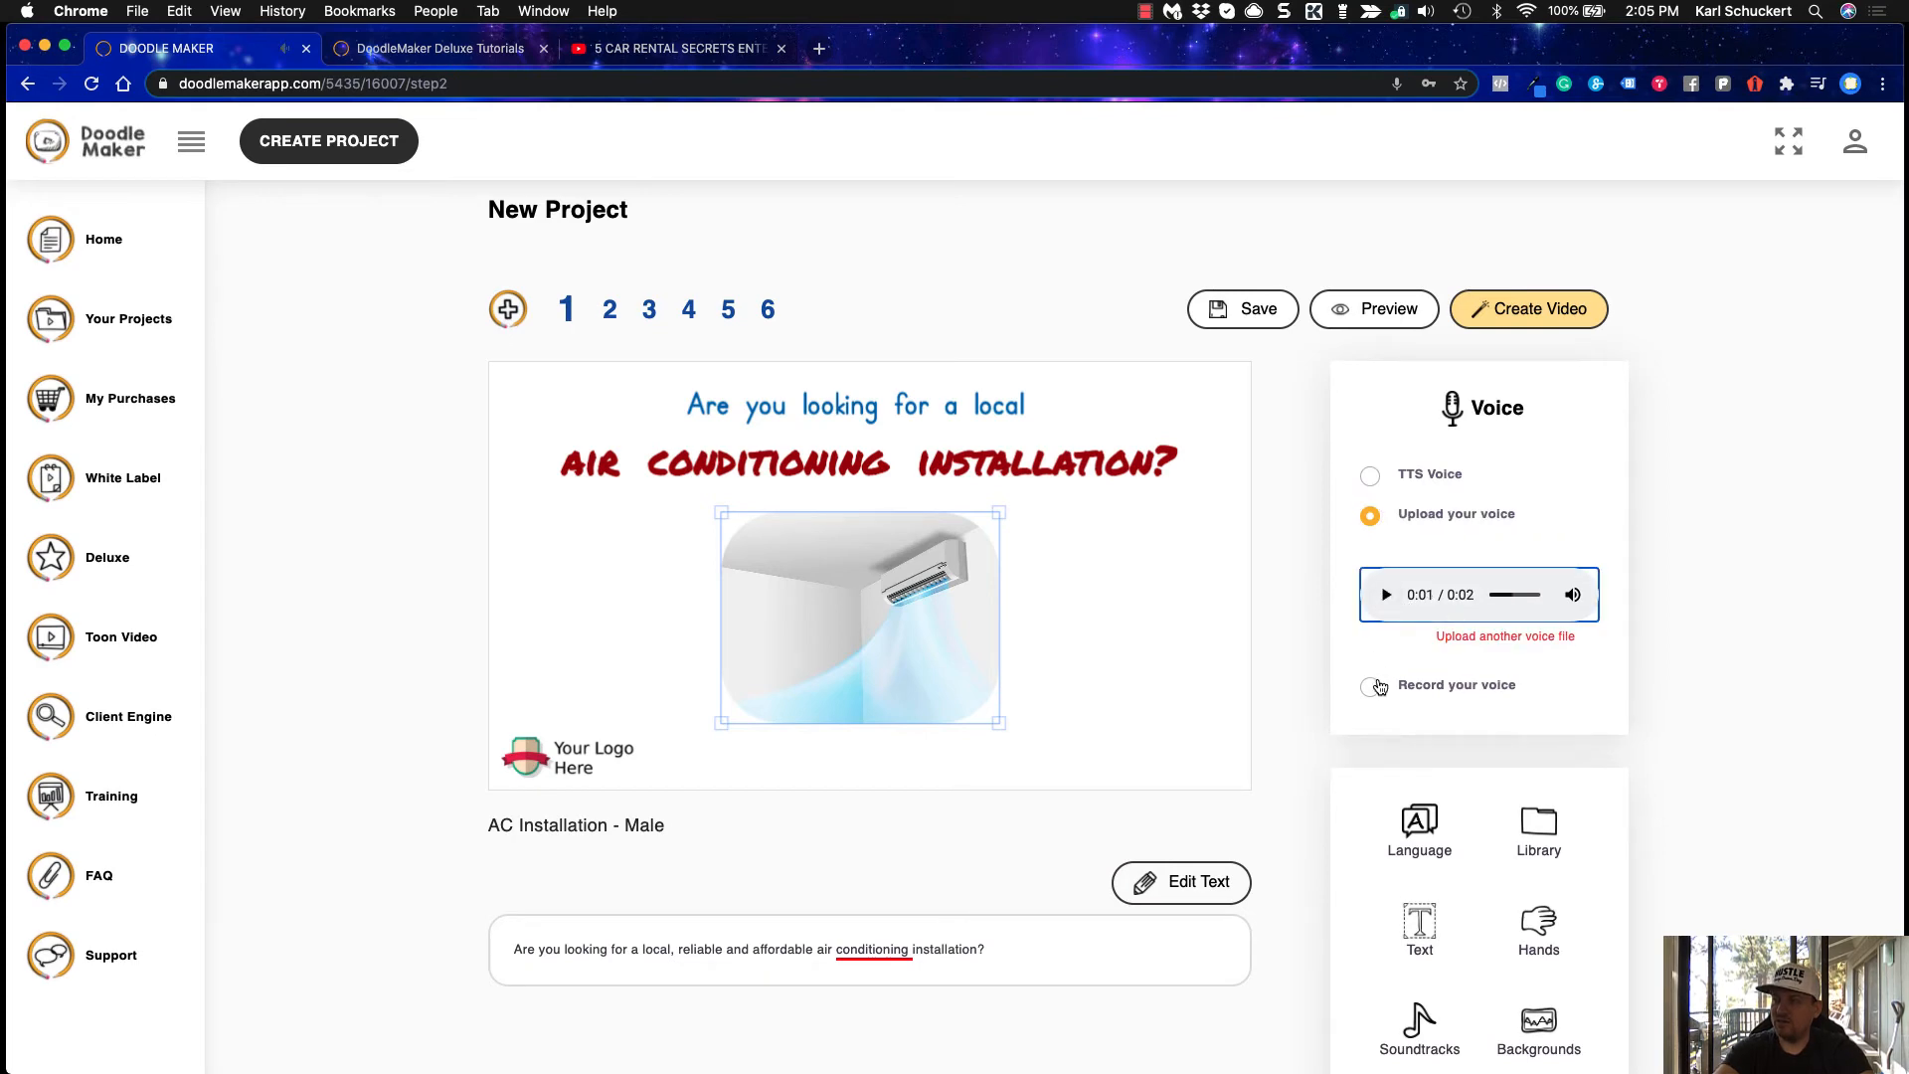
{"action": "left_click", "coordinate": [1370, 476]}
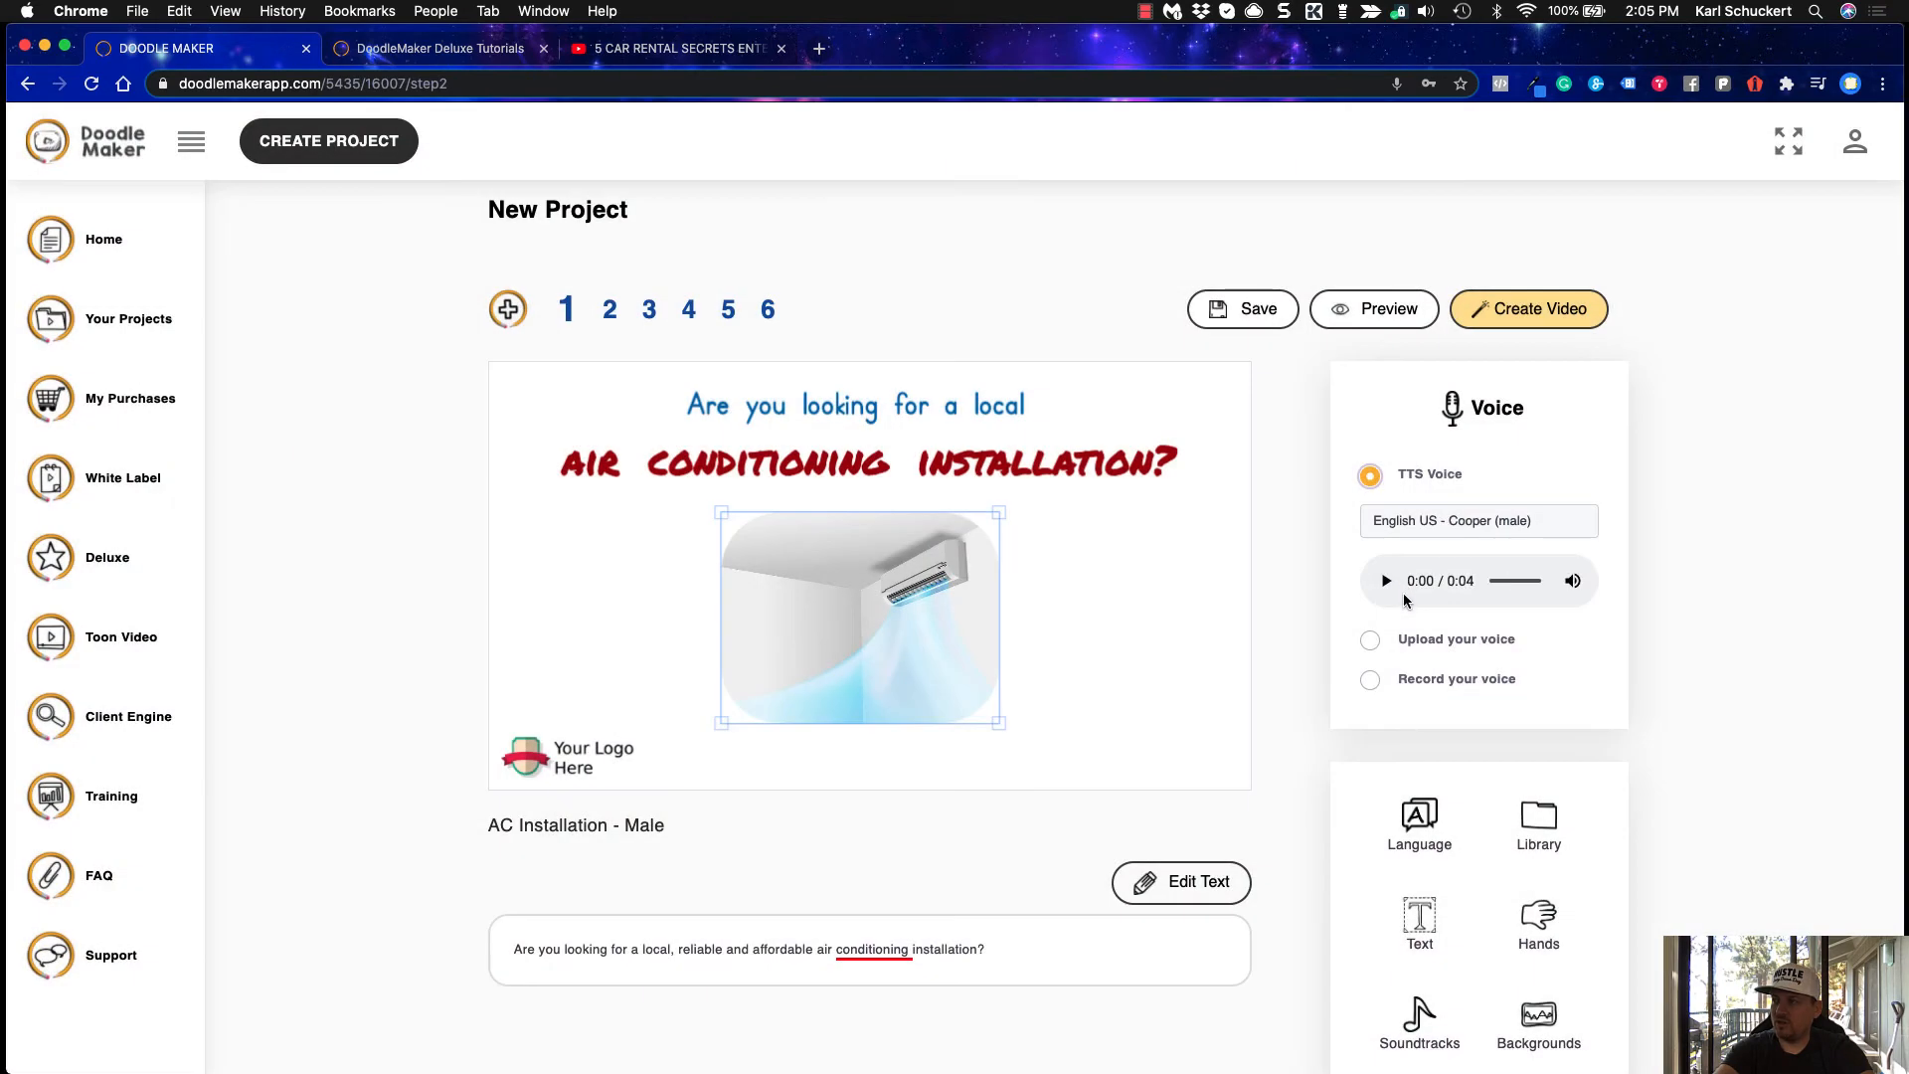
{"action": "left_click", "coordinate": [1389, 582]}
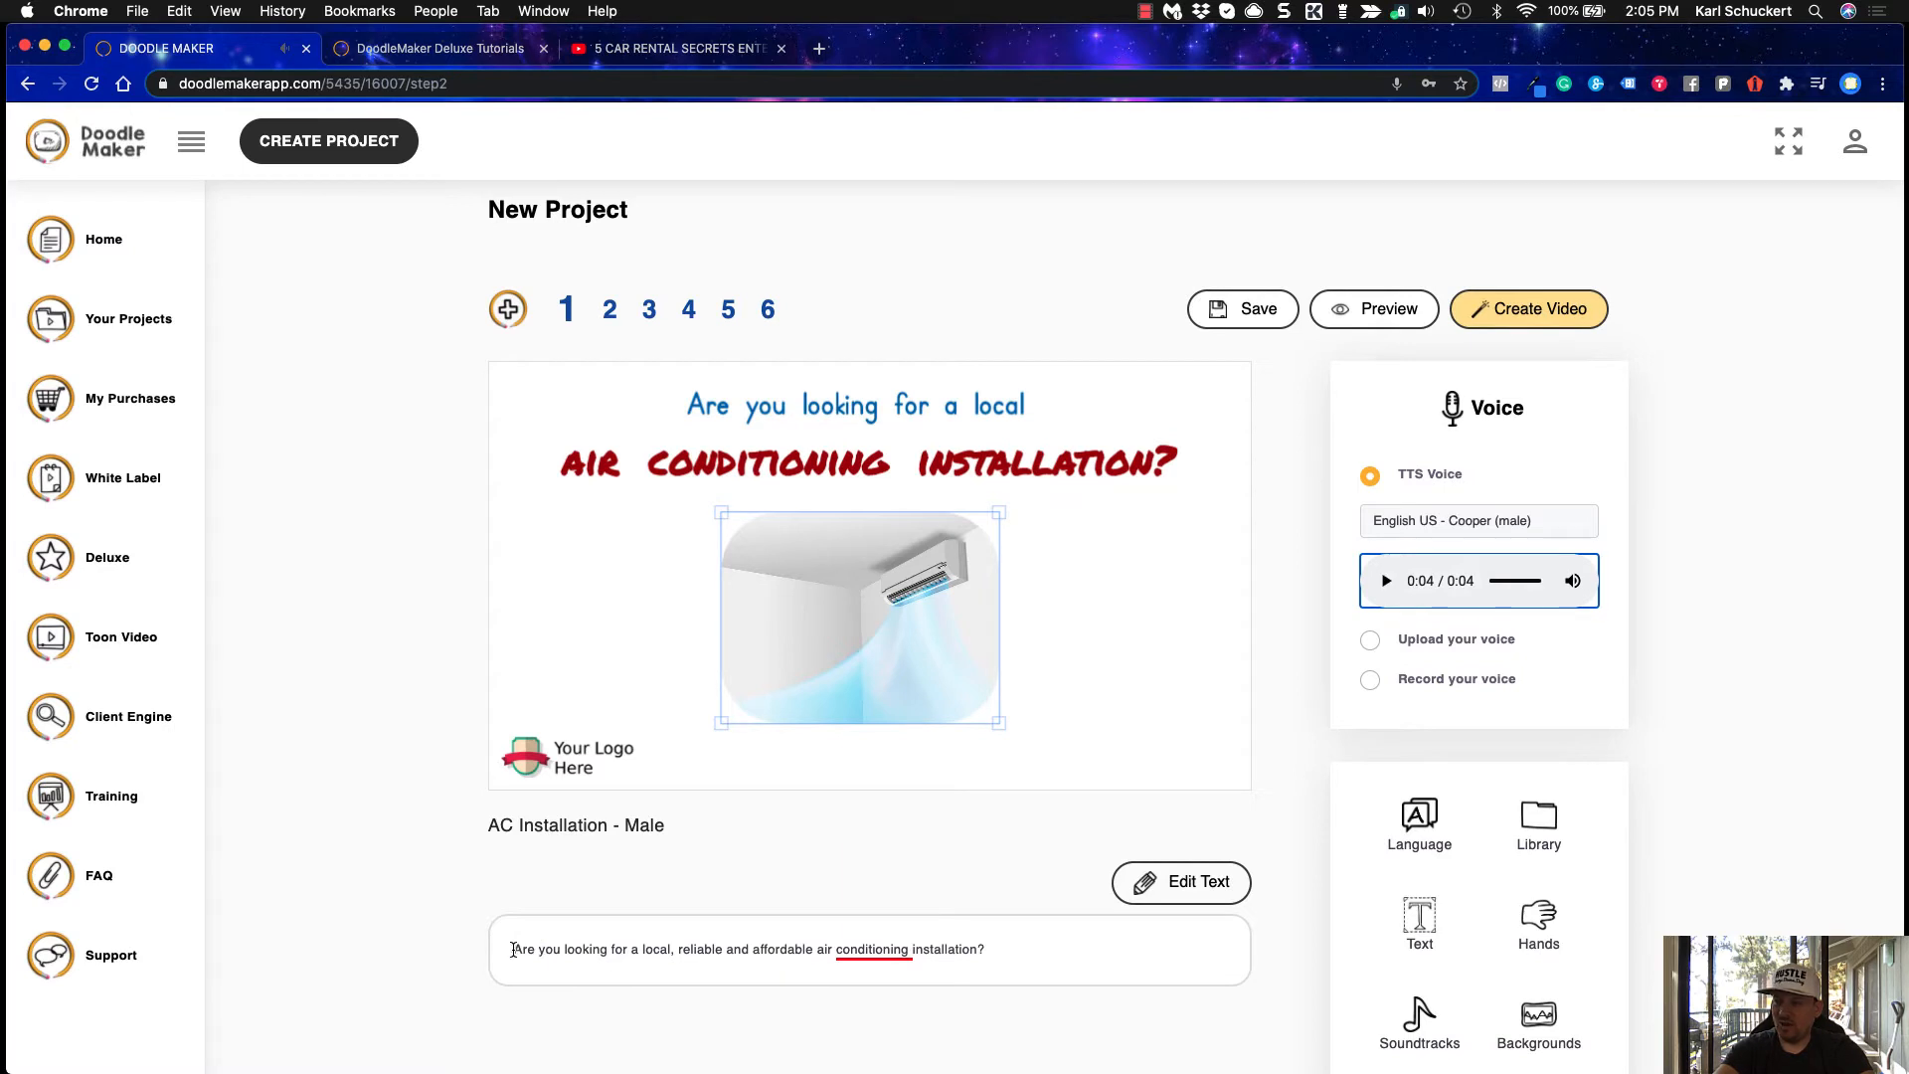
{"action": "left_click_drag", "start_coordinate": [513, 950], "coordinate": [769, 957]}
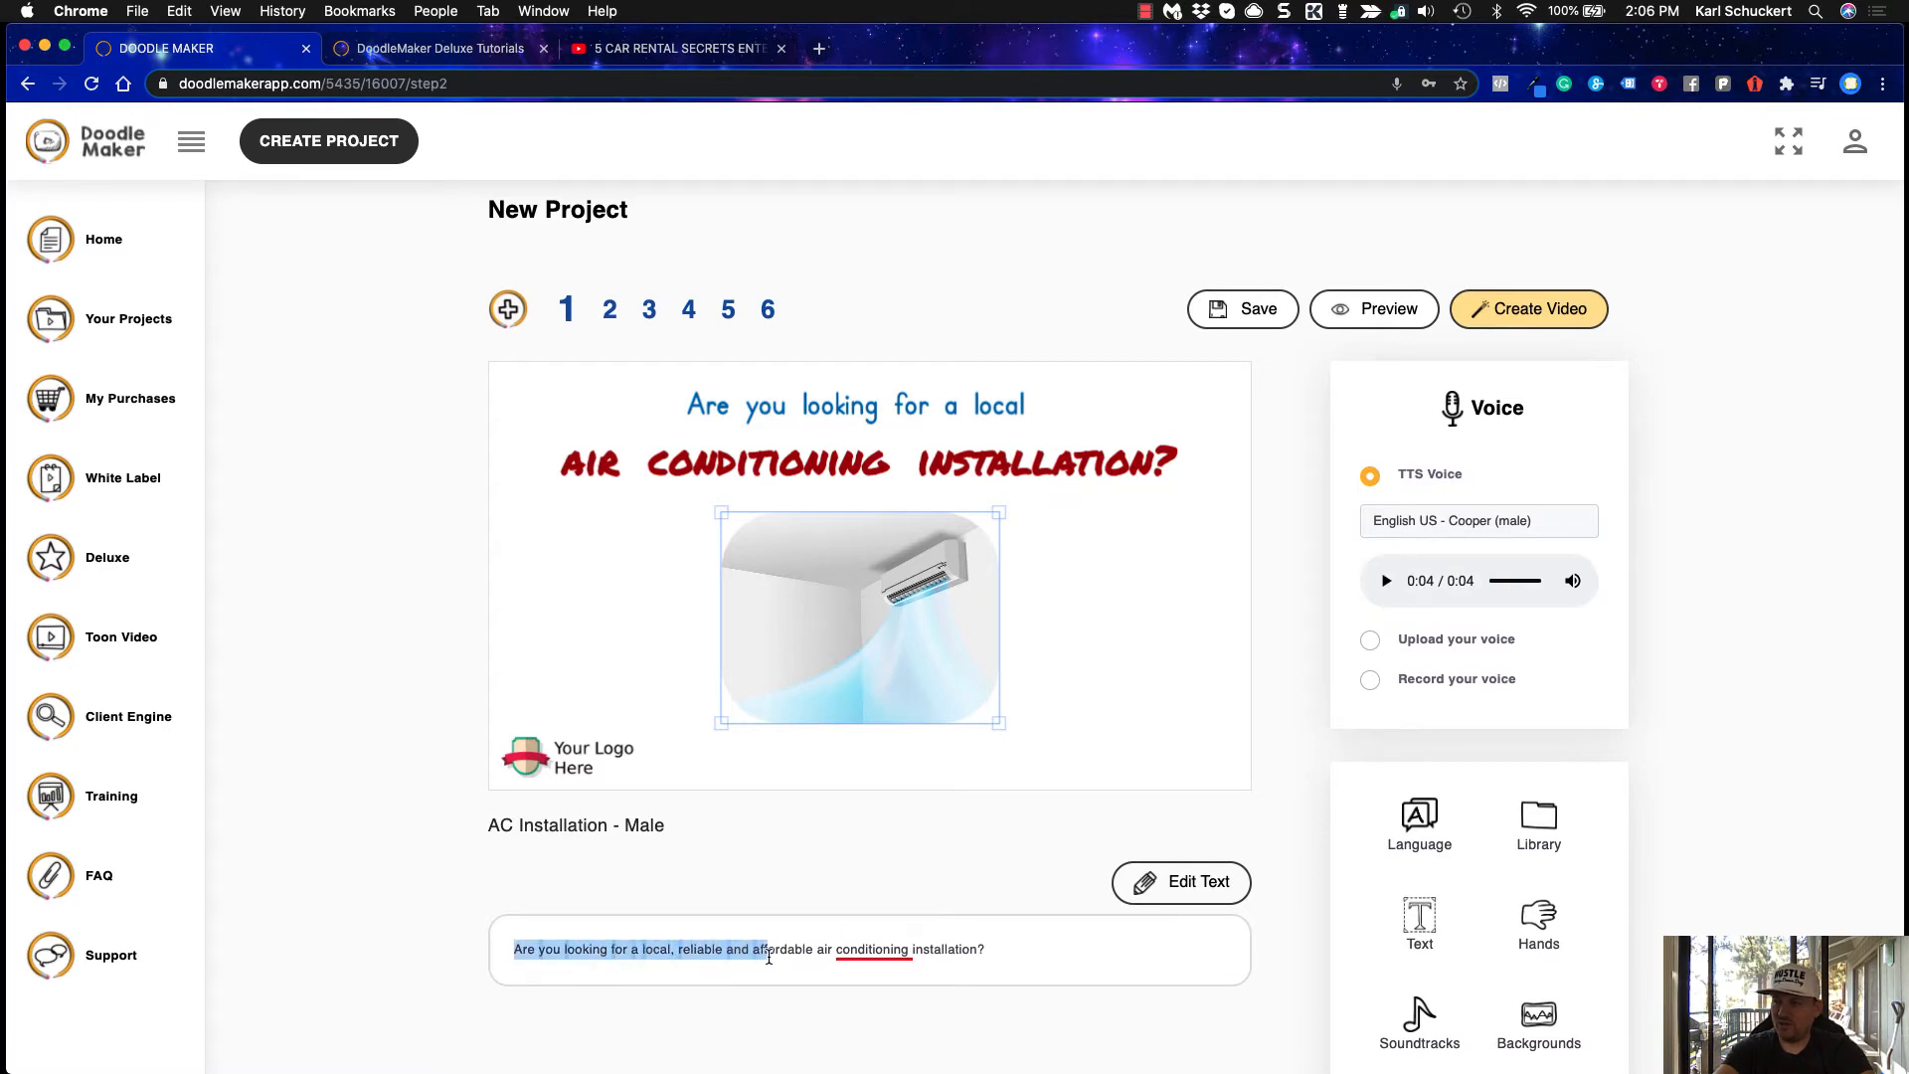
{"action": "left_click", "coordinate": [879, 889]}
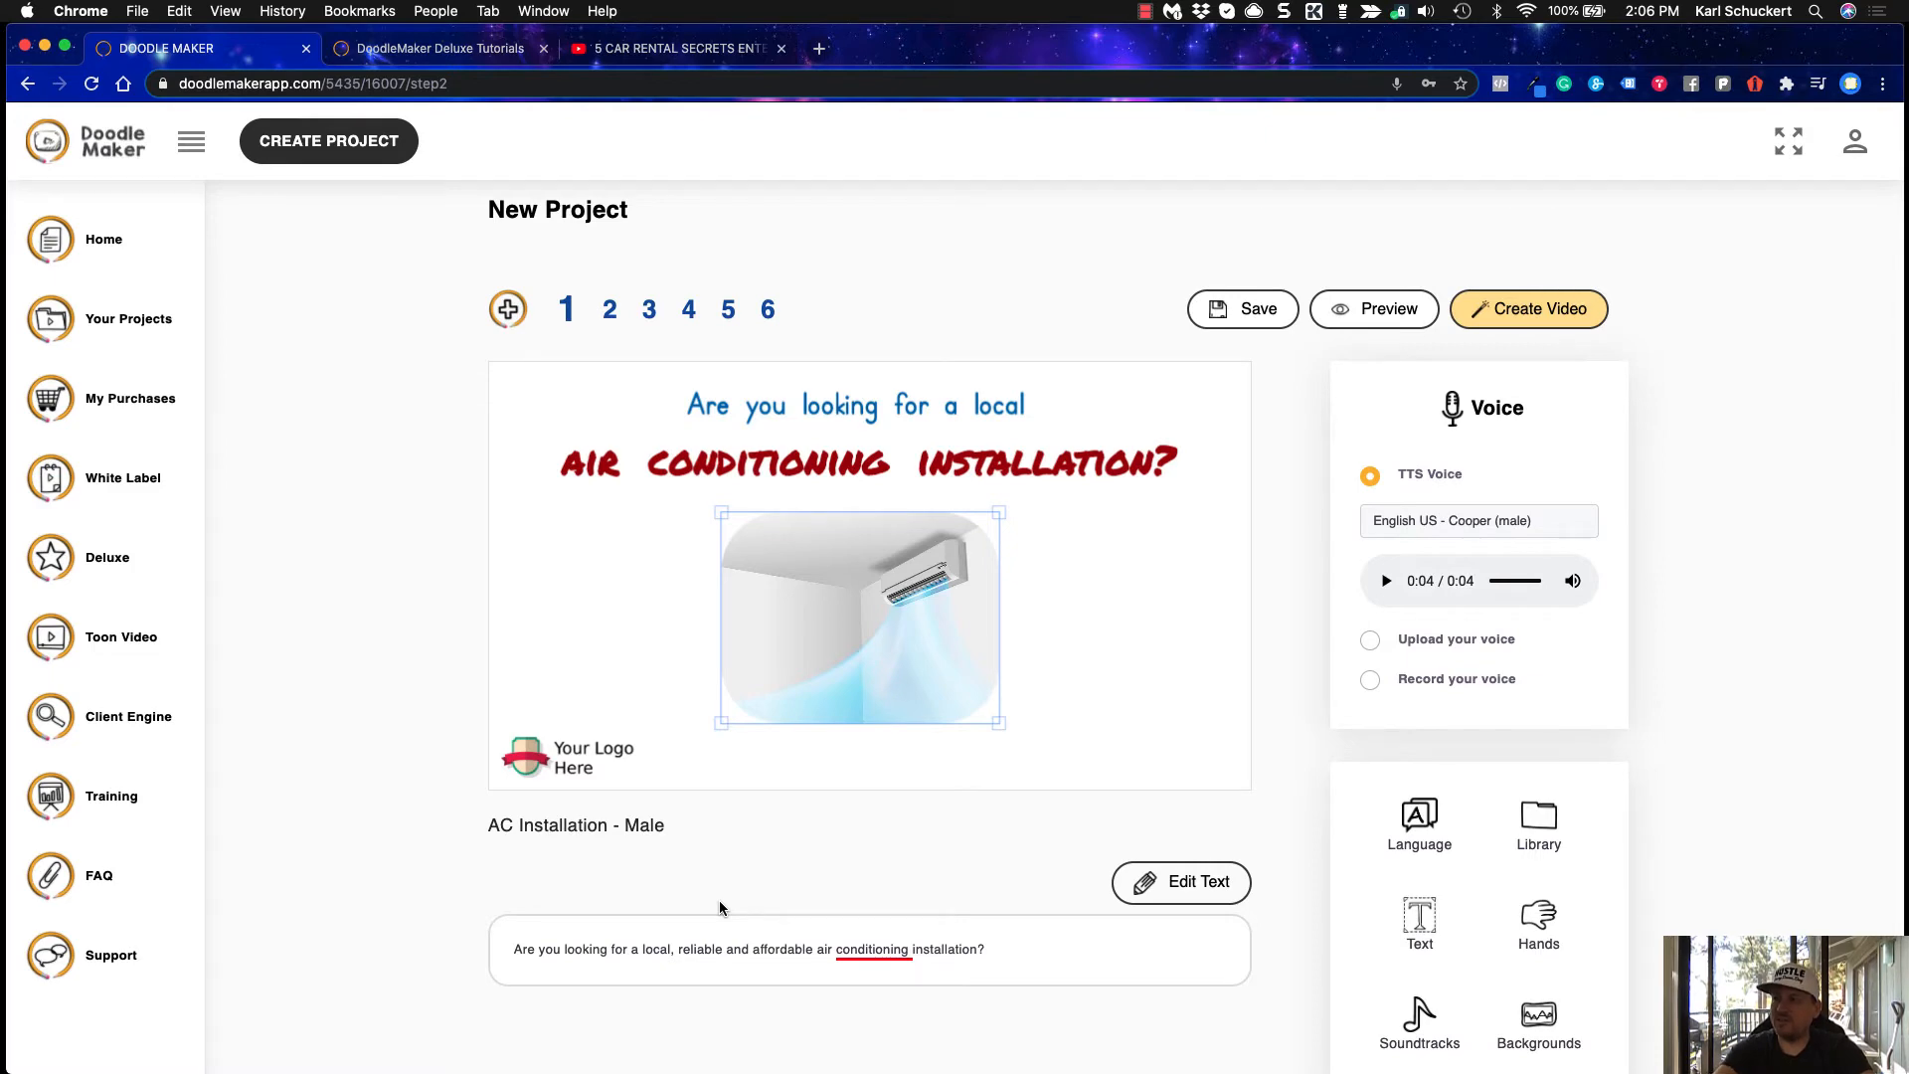
Go through slides 2 to 6 of the AC Installation project to review their content
{"action": "left_click", "coordinate": [611, 312]}
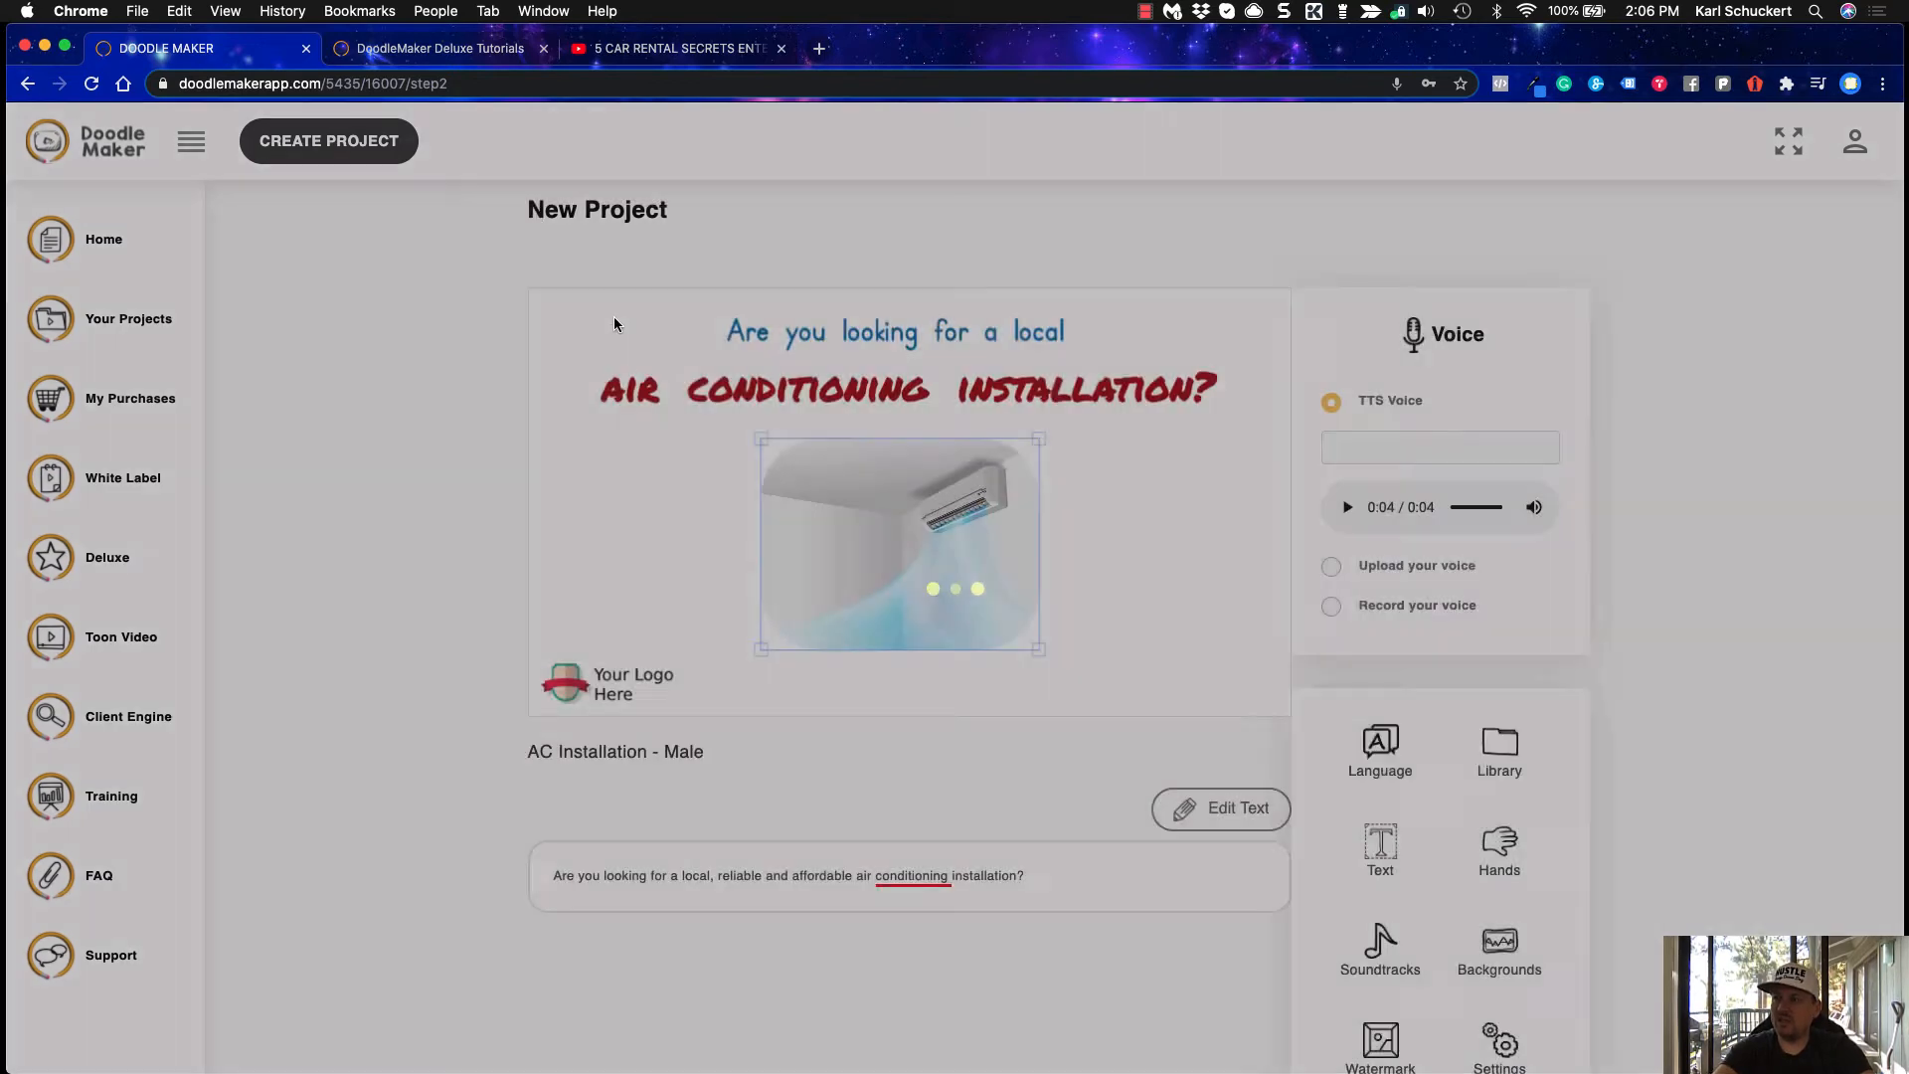
{"action": "left_click", "coordinate": [627, 310]}
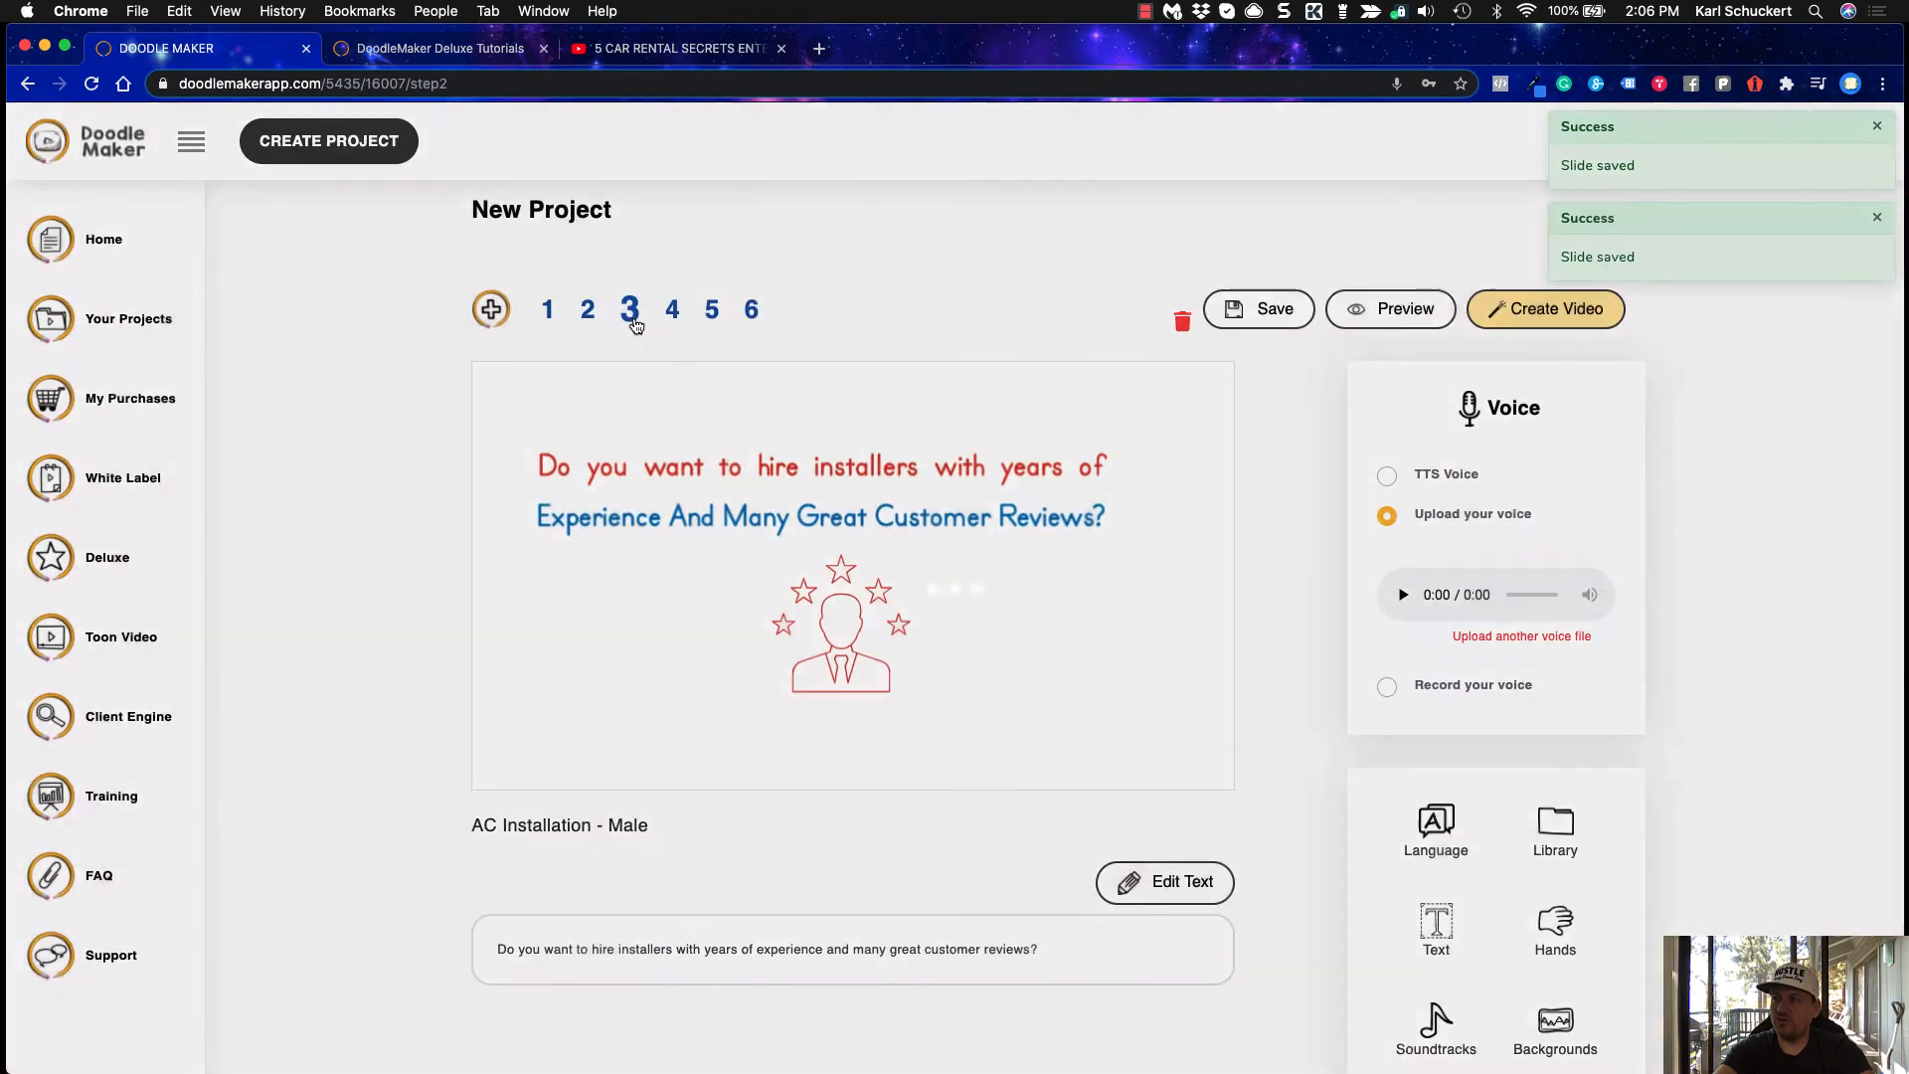
{"action": "left_click", "coordinate": [669, 310]}
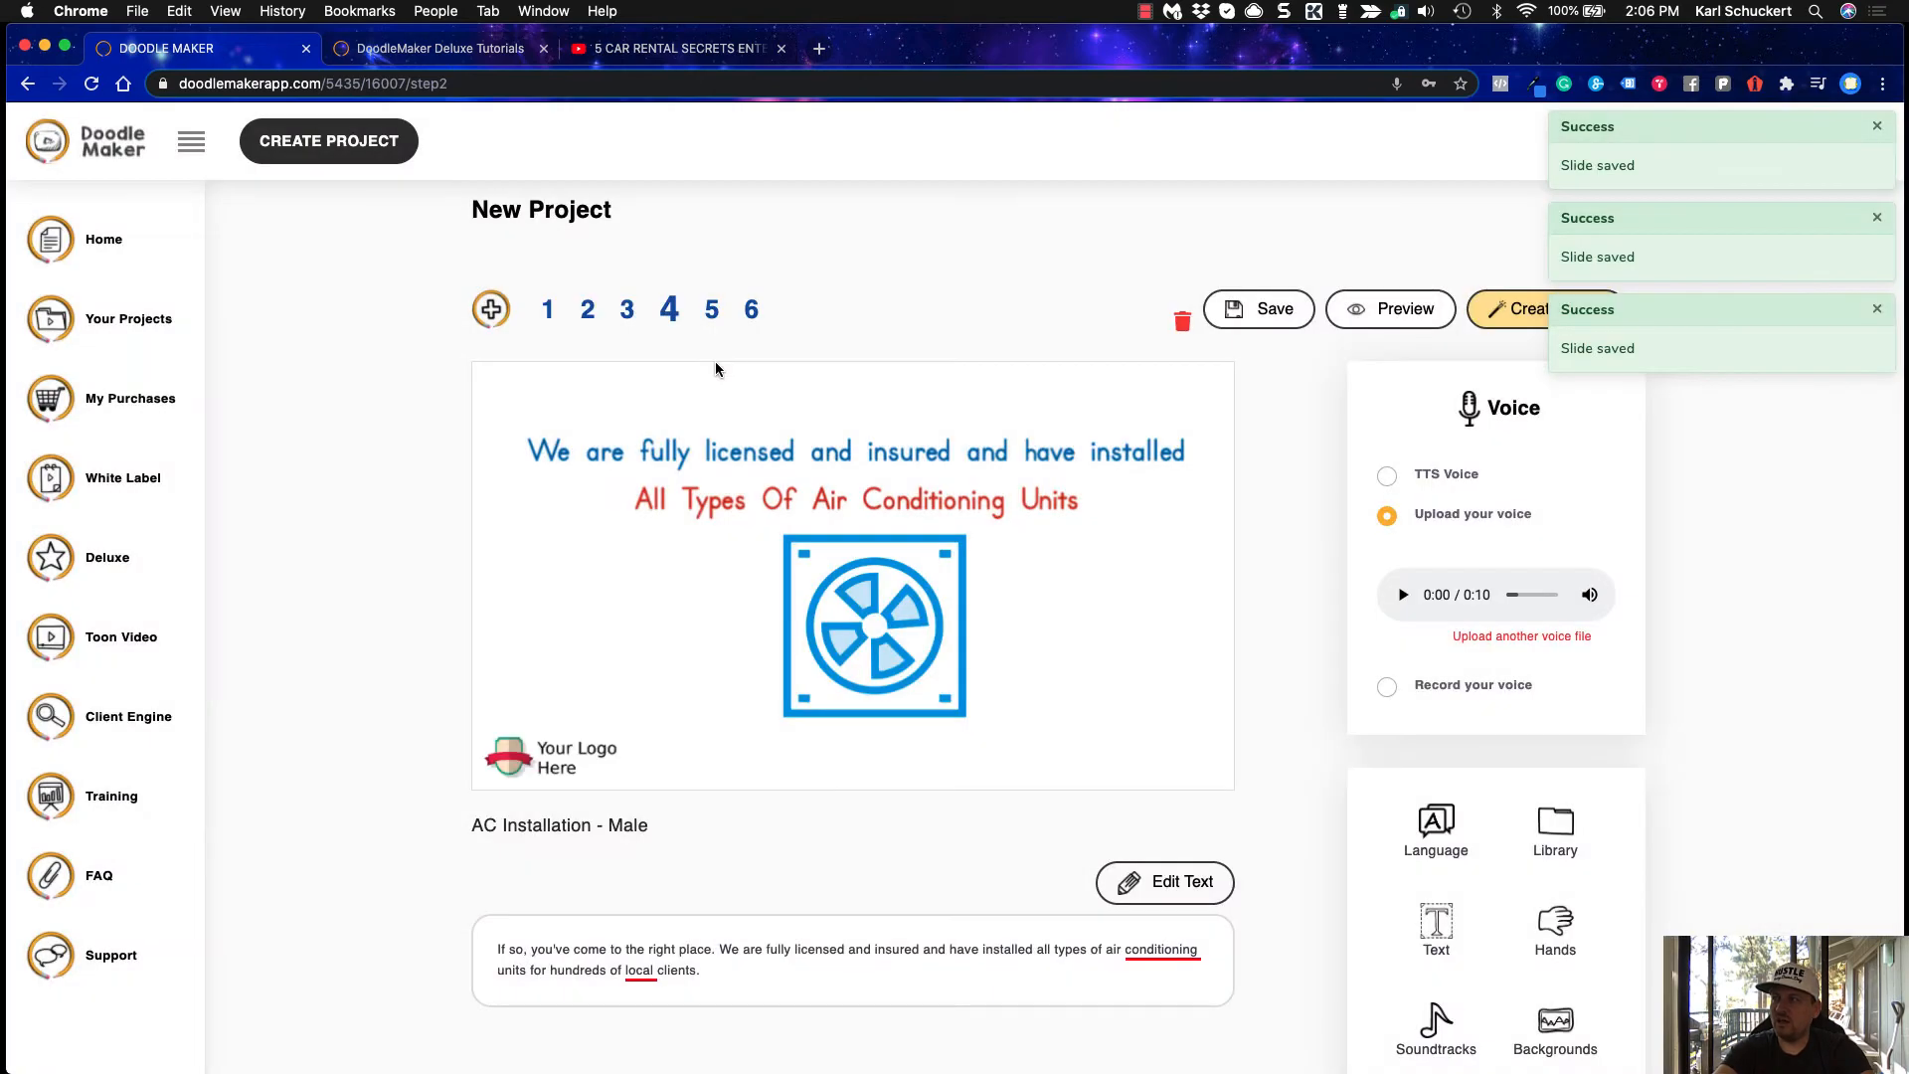
{"action": "left_click", "coordinate": [712, 310]}
{"action": "left_click", "coordinate": [752, 313]}
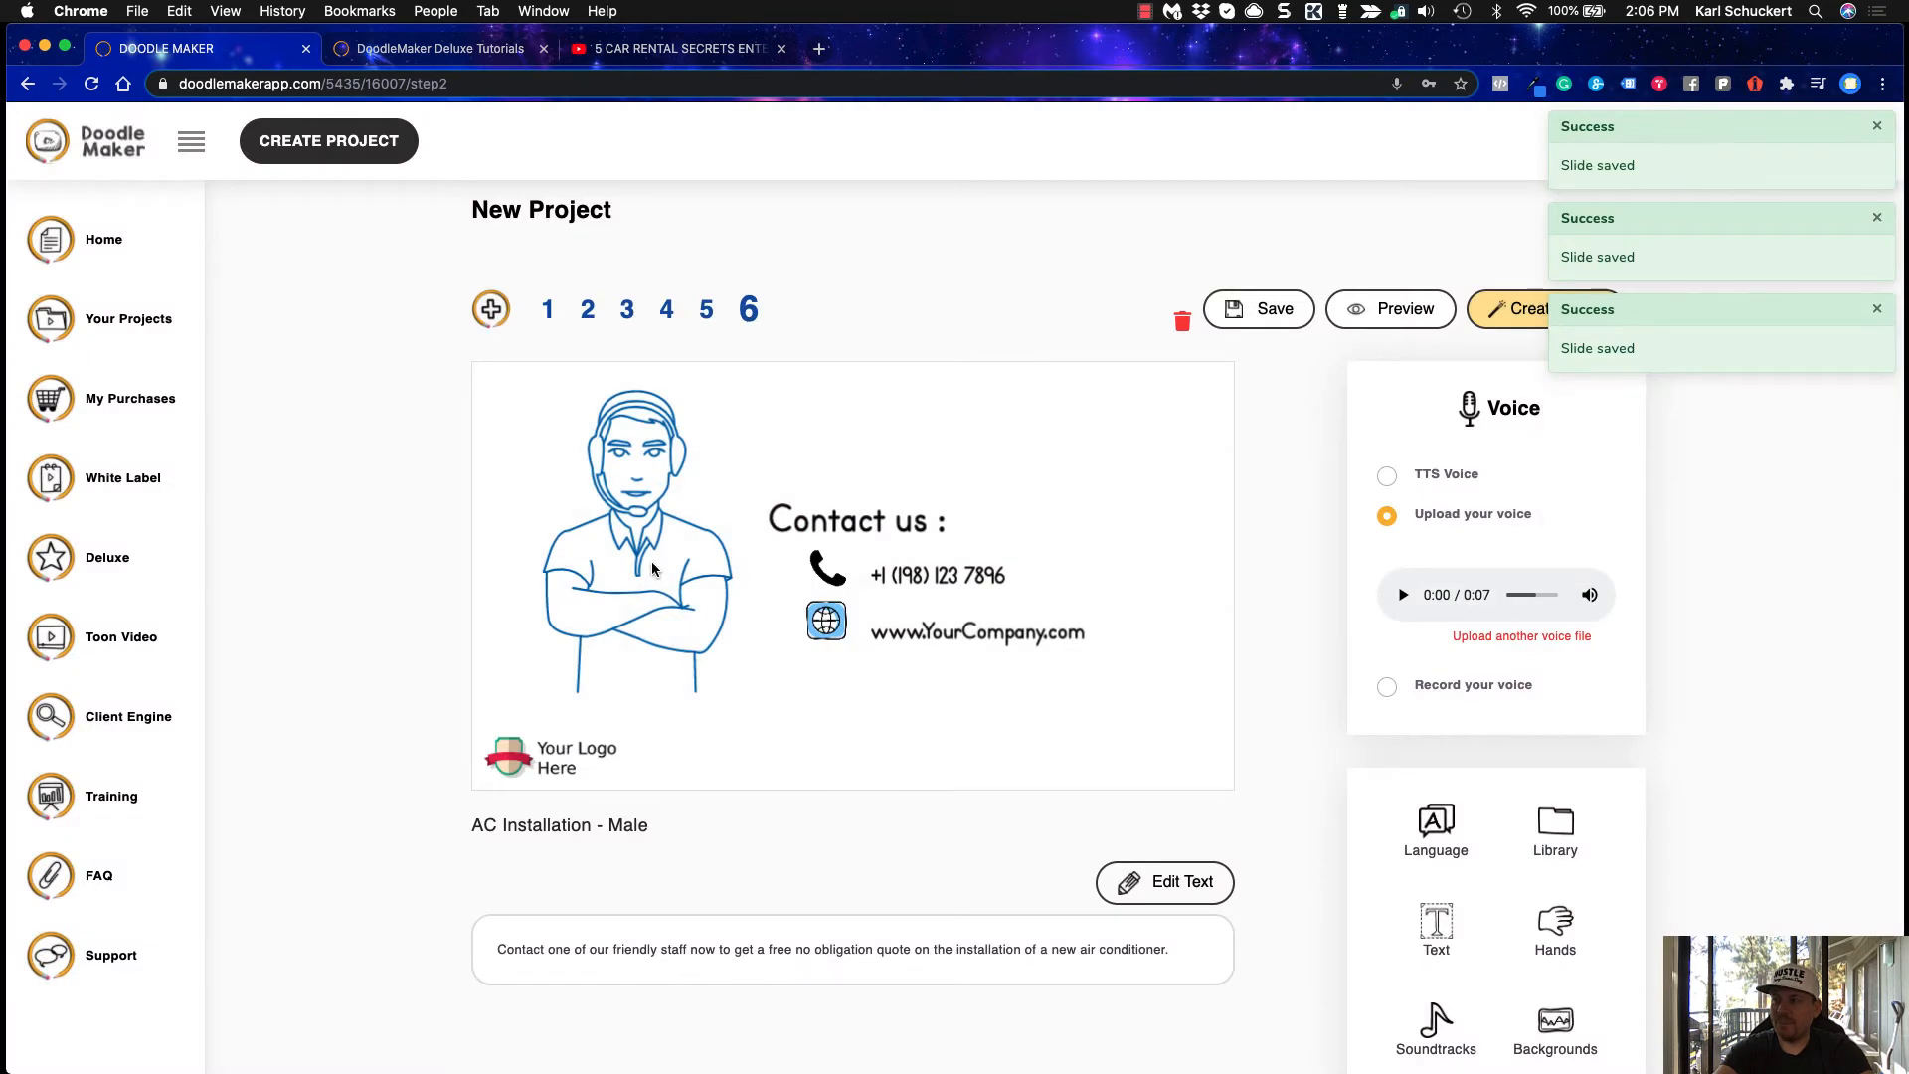
Inspect the text settings of the contact phone number on slide 6 and close them without editing
{"action": "left_click", "coordinate": [950, 581]}
{"action": "scroll", "coordinate": [914, 923], "scroll_direction": "down", "scroll_amount": 5}
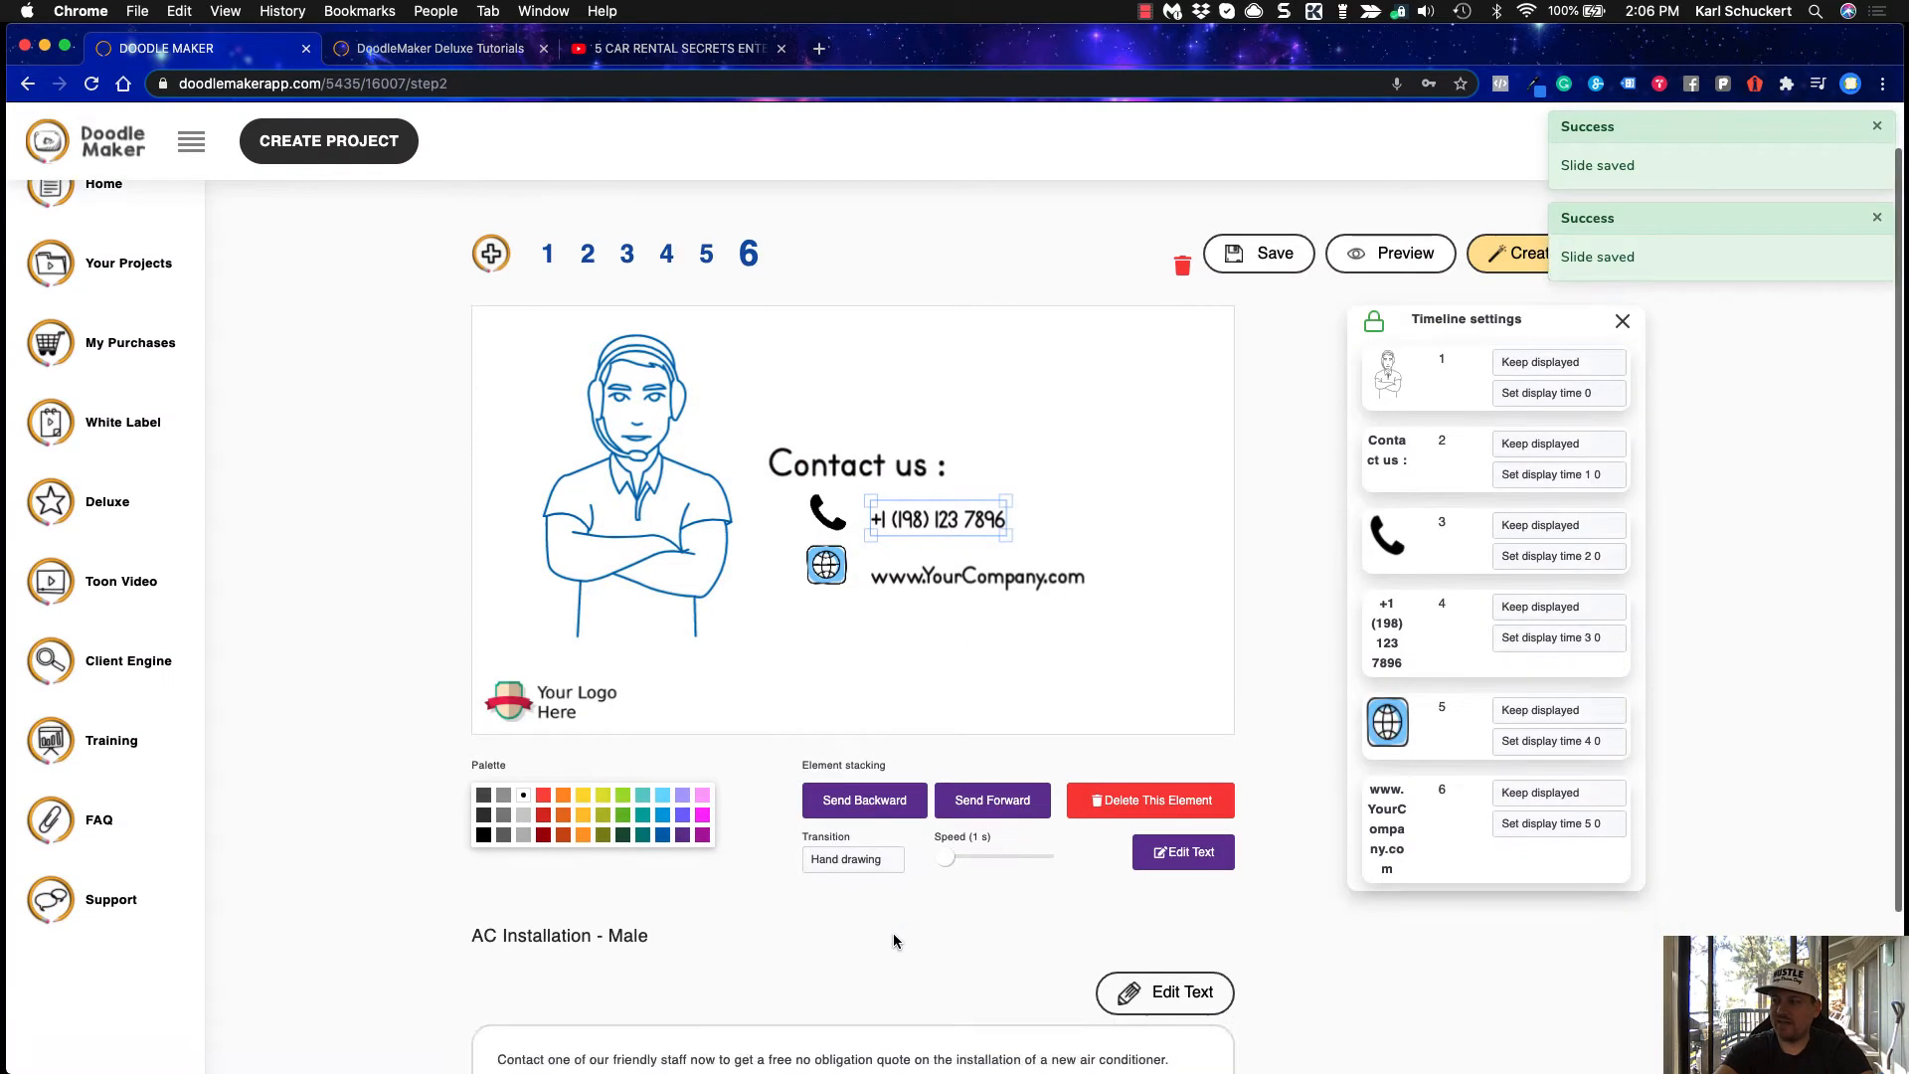
{"action": "scroll", "coordinate": [893, 933], "scroll_direction": "up", "scroll_amount": 5}
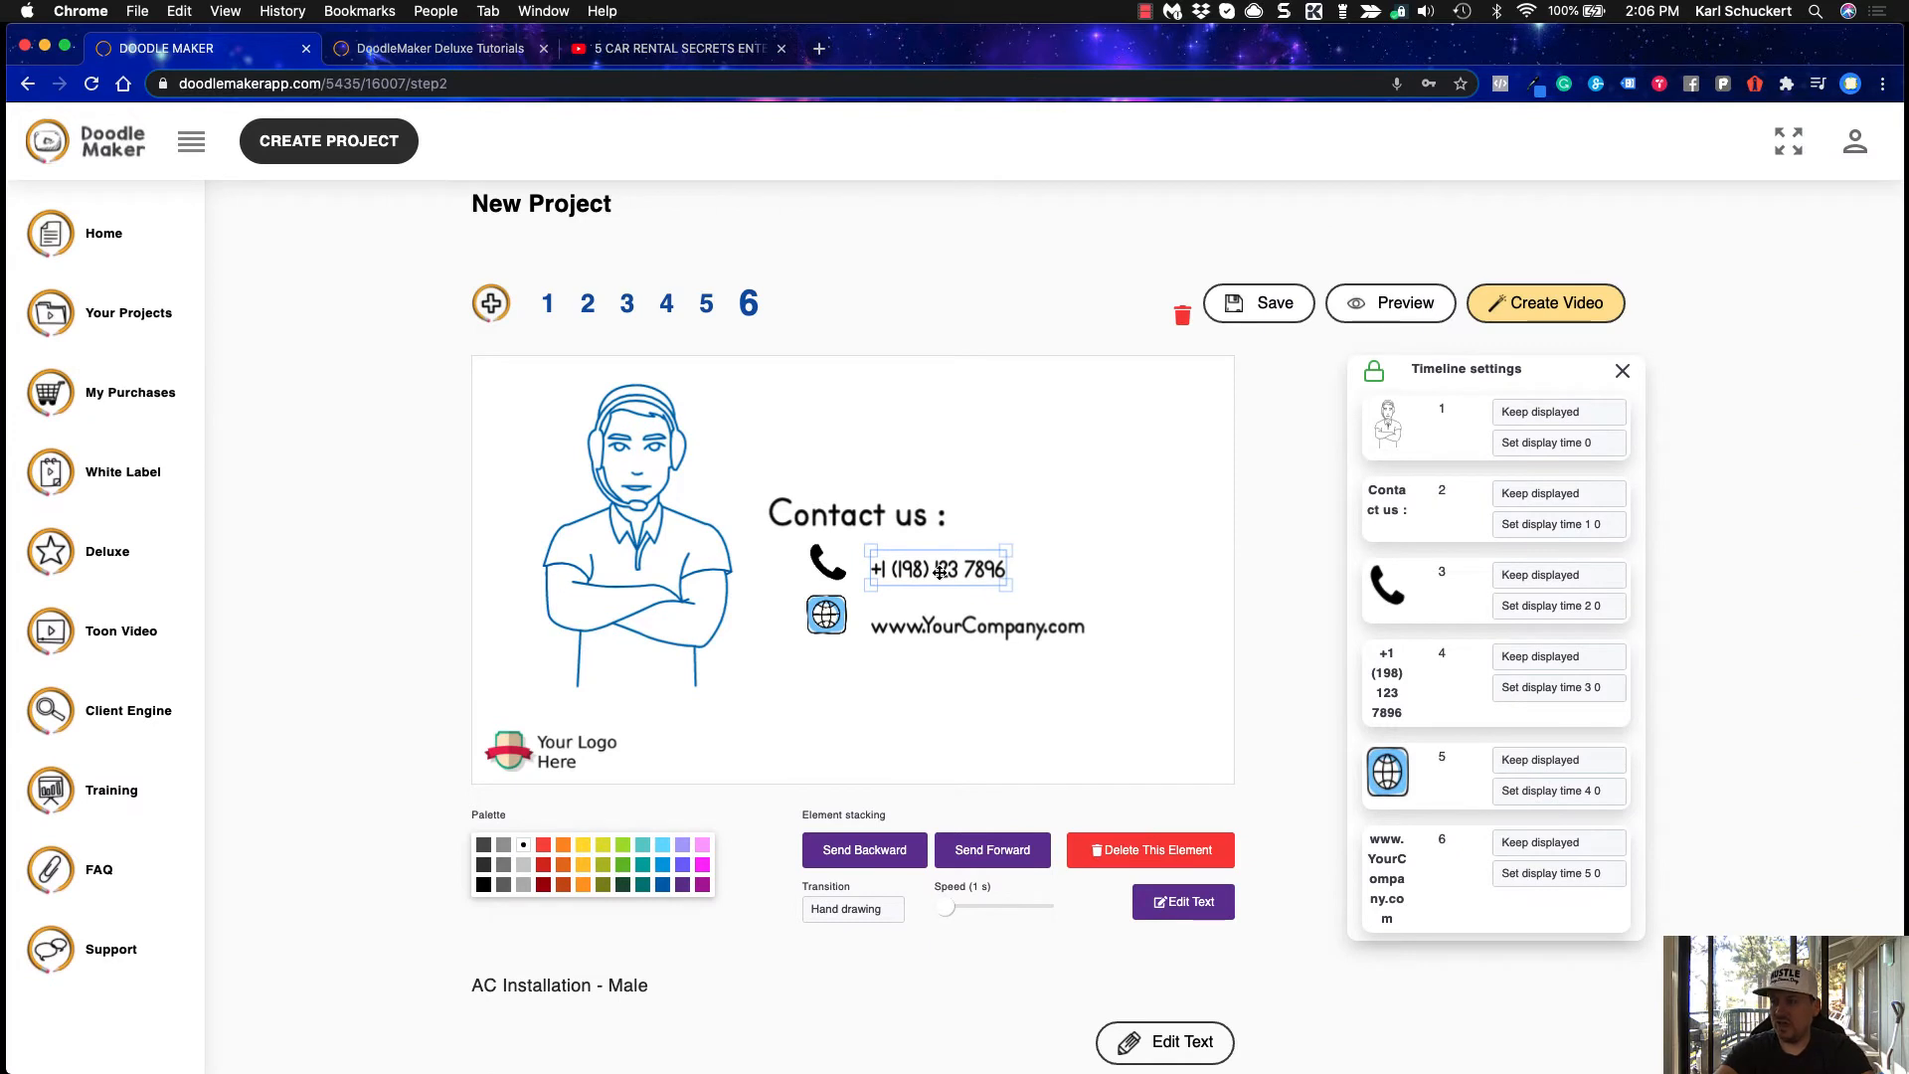
{"action": "left_click", "coordinate": [1194, 910]}
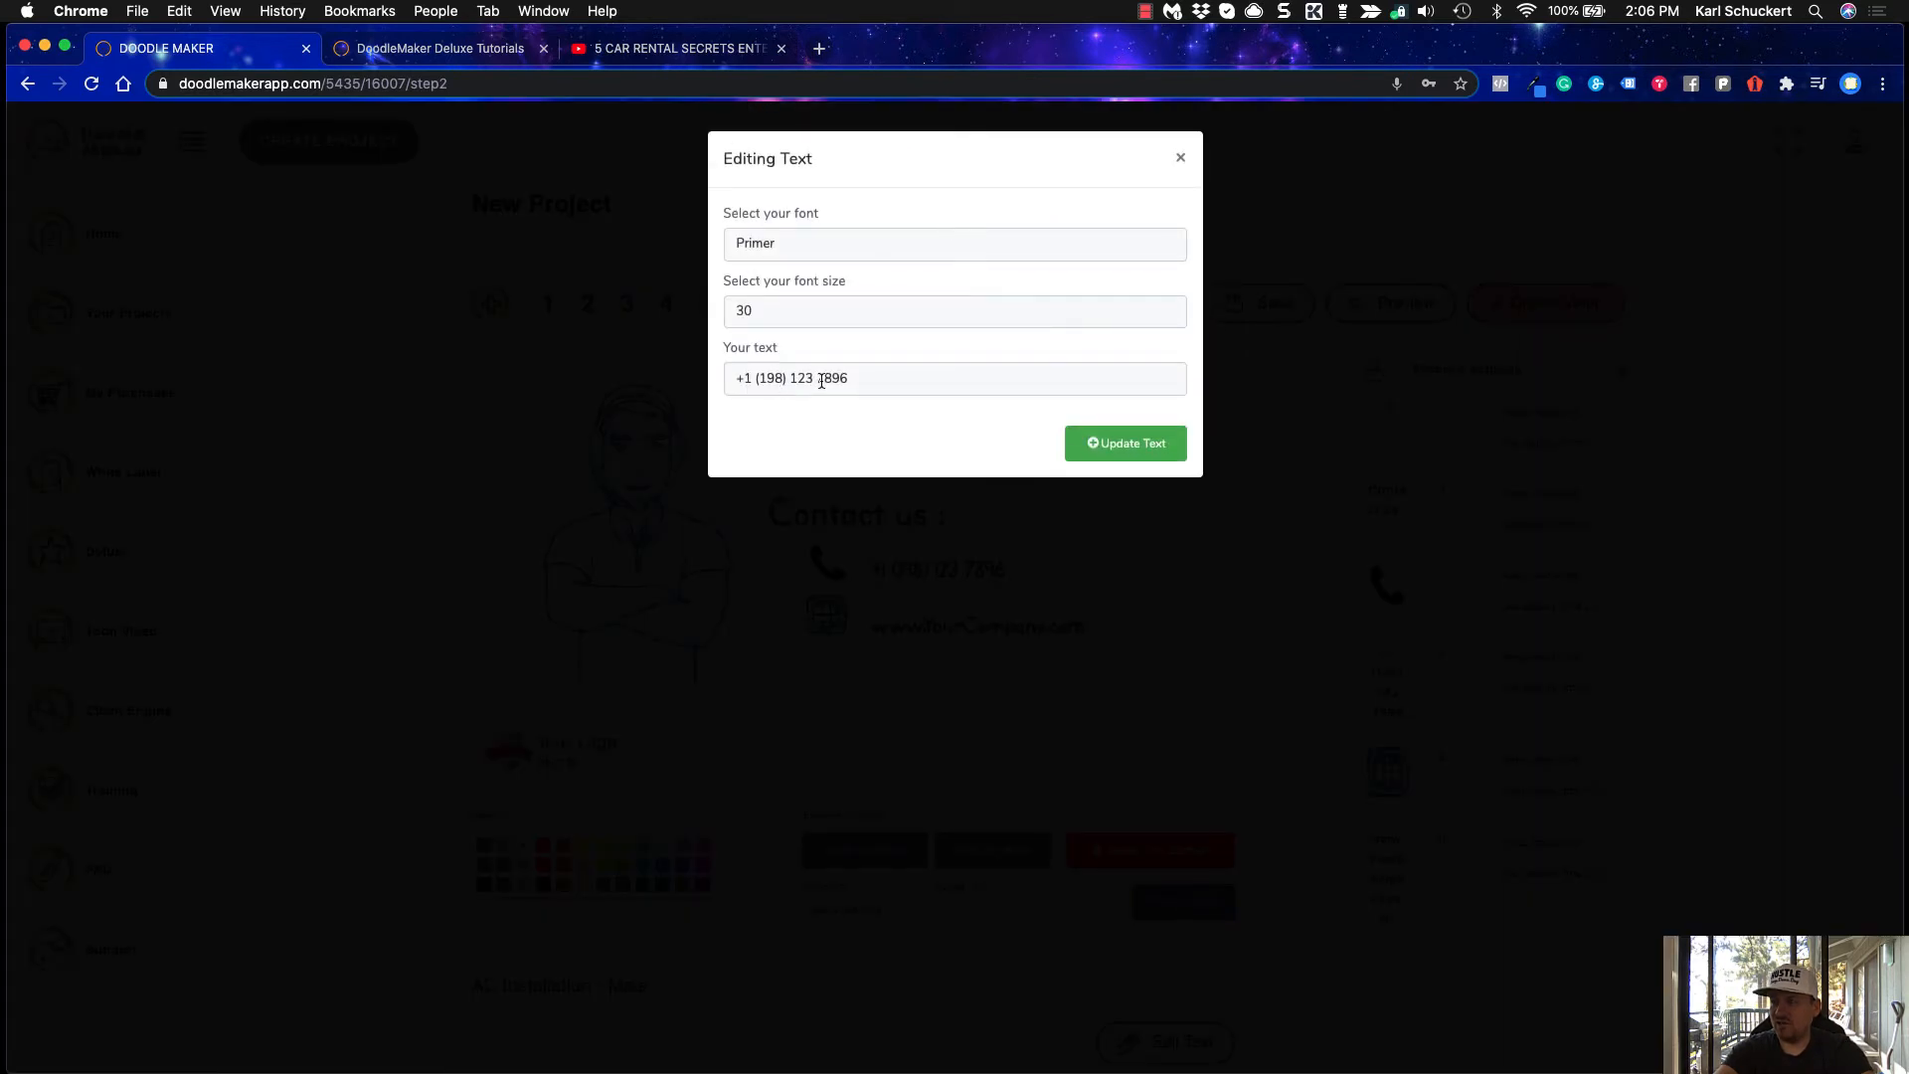
{"action": "left_click", "coordinate": [1180, 159]}
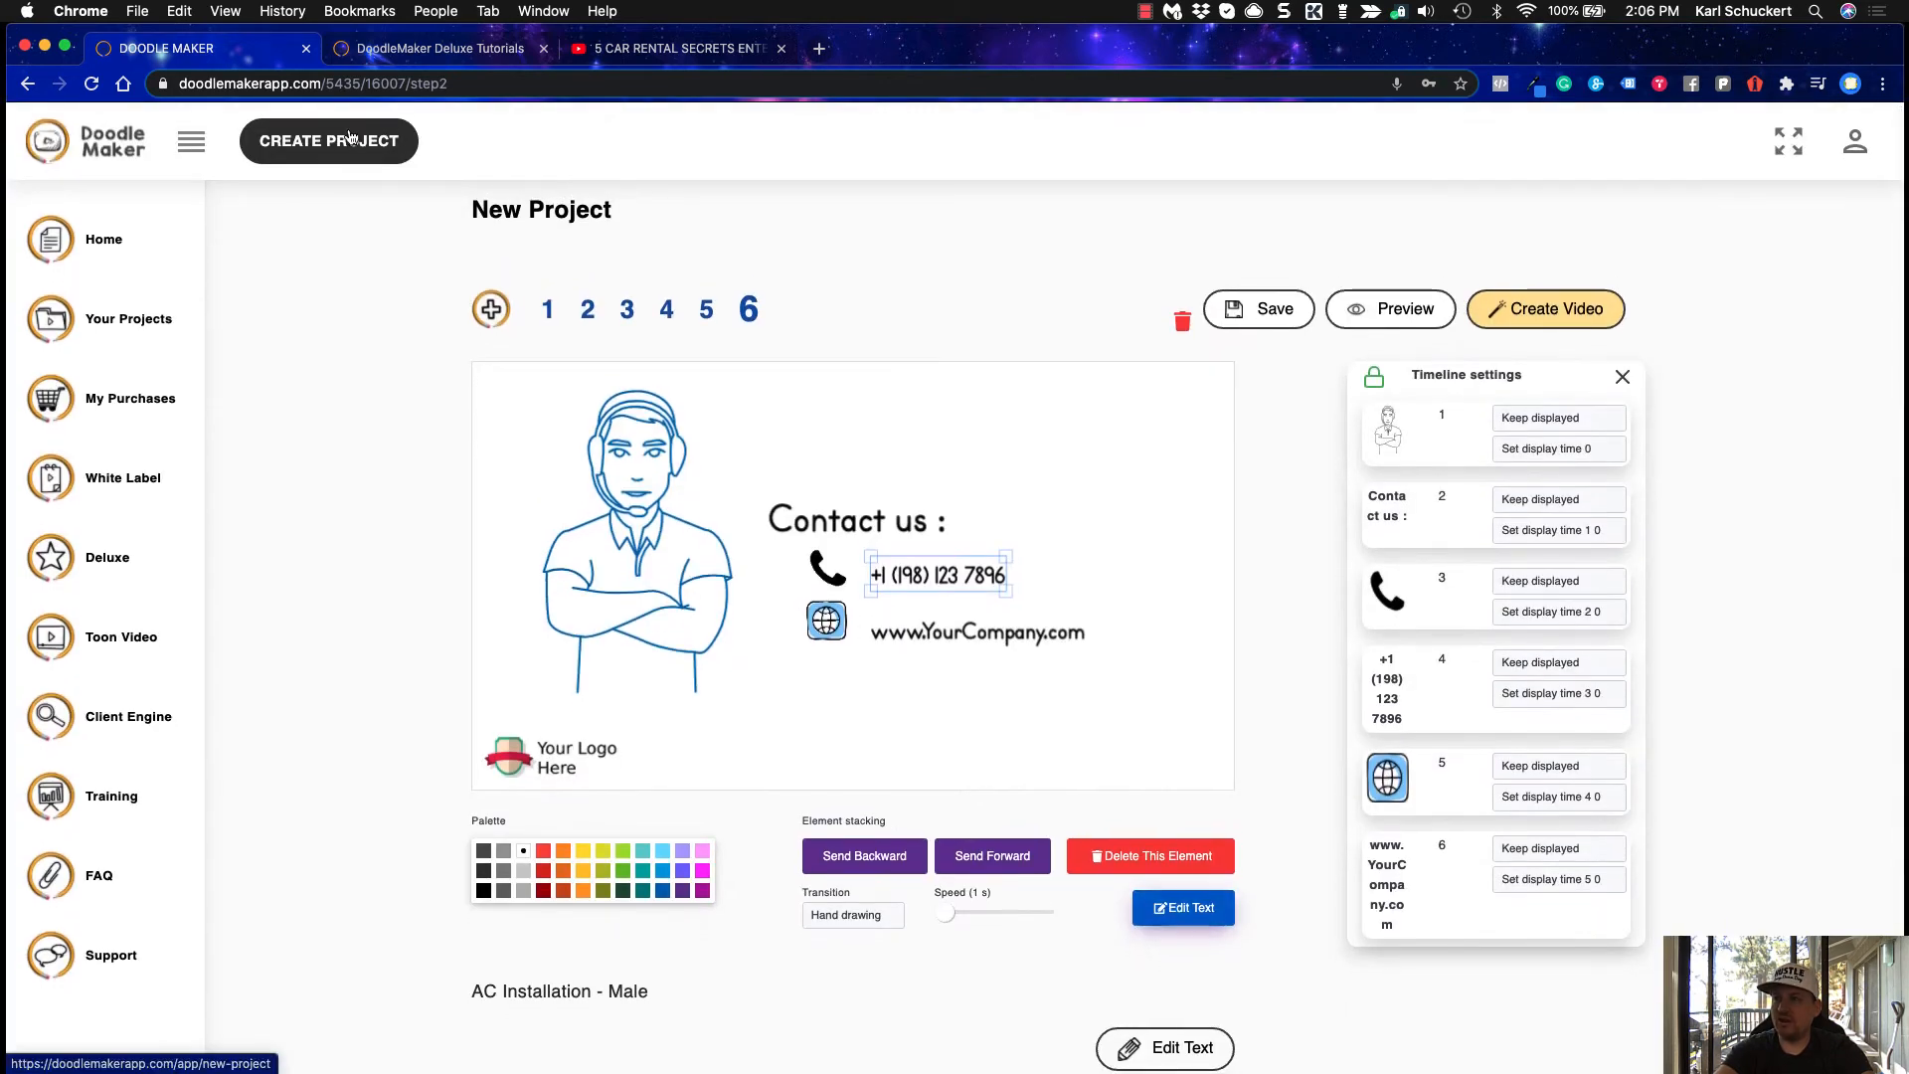
Start a new AI video translation project and copy the URL of the open car rental YouTube video
{"action": "left_click", "coordinate": [396, 161]}
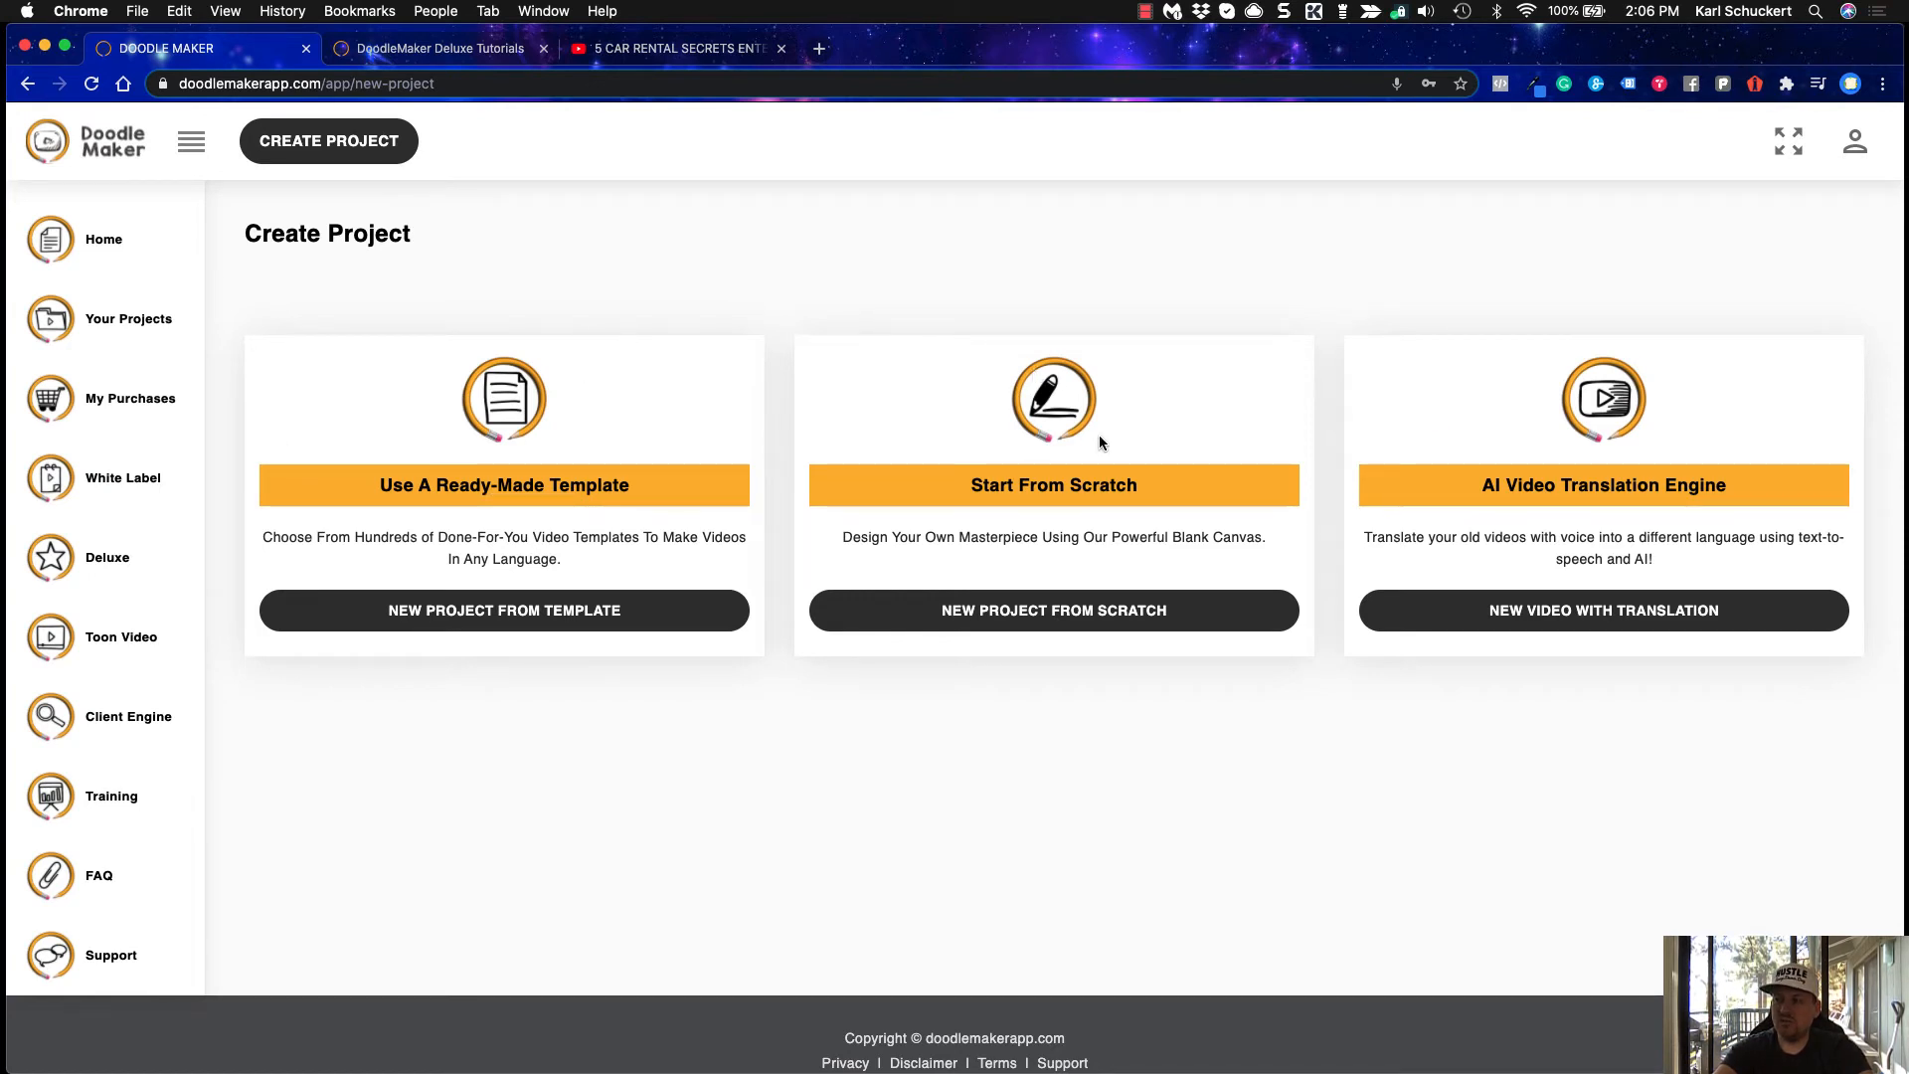
{"action": "left_click", "coordinate": [1552, 614]}
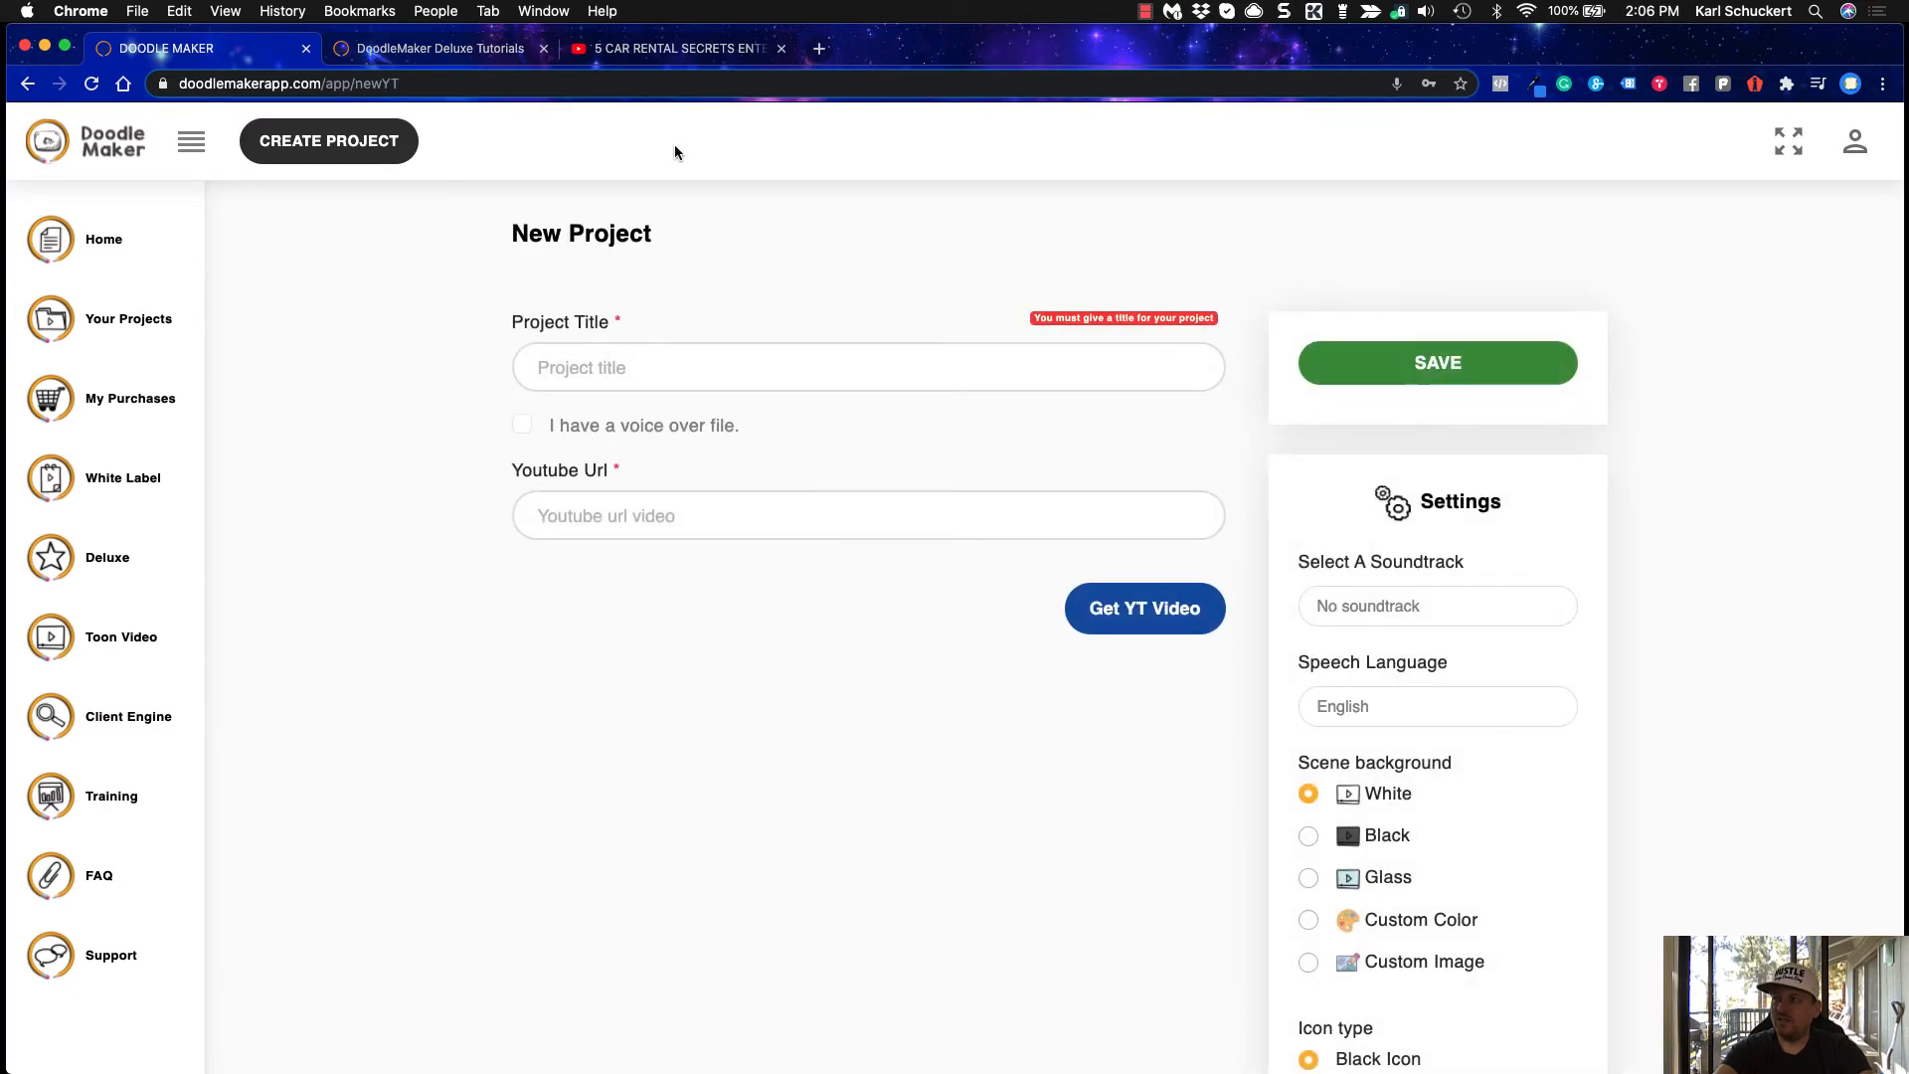
{"action": "left_click", "coordinate": [651, 50]}
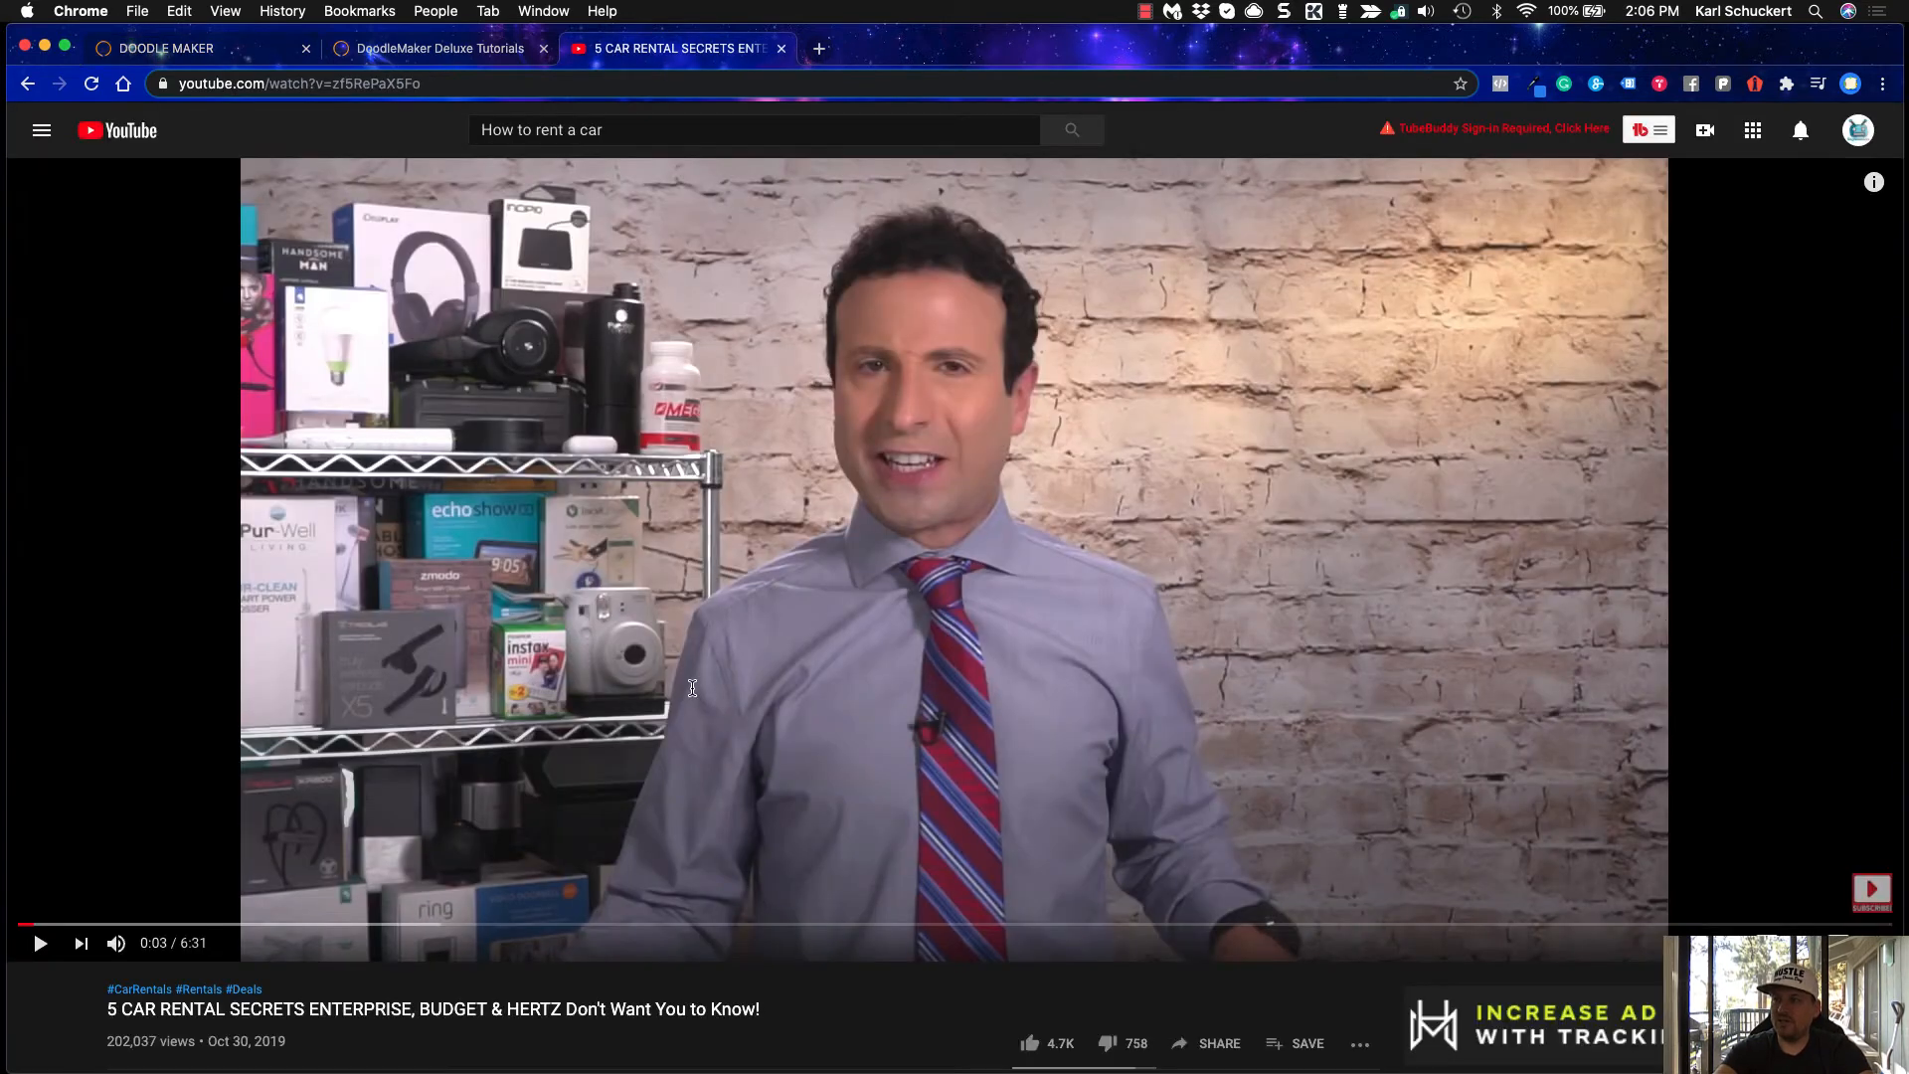
{"action": "scroll", "coordinate": [447, 515], "scroll_direction": "down", "scroll_amount": 2}
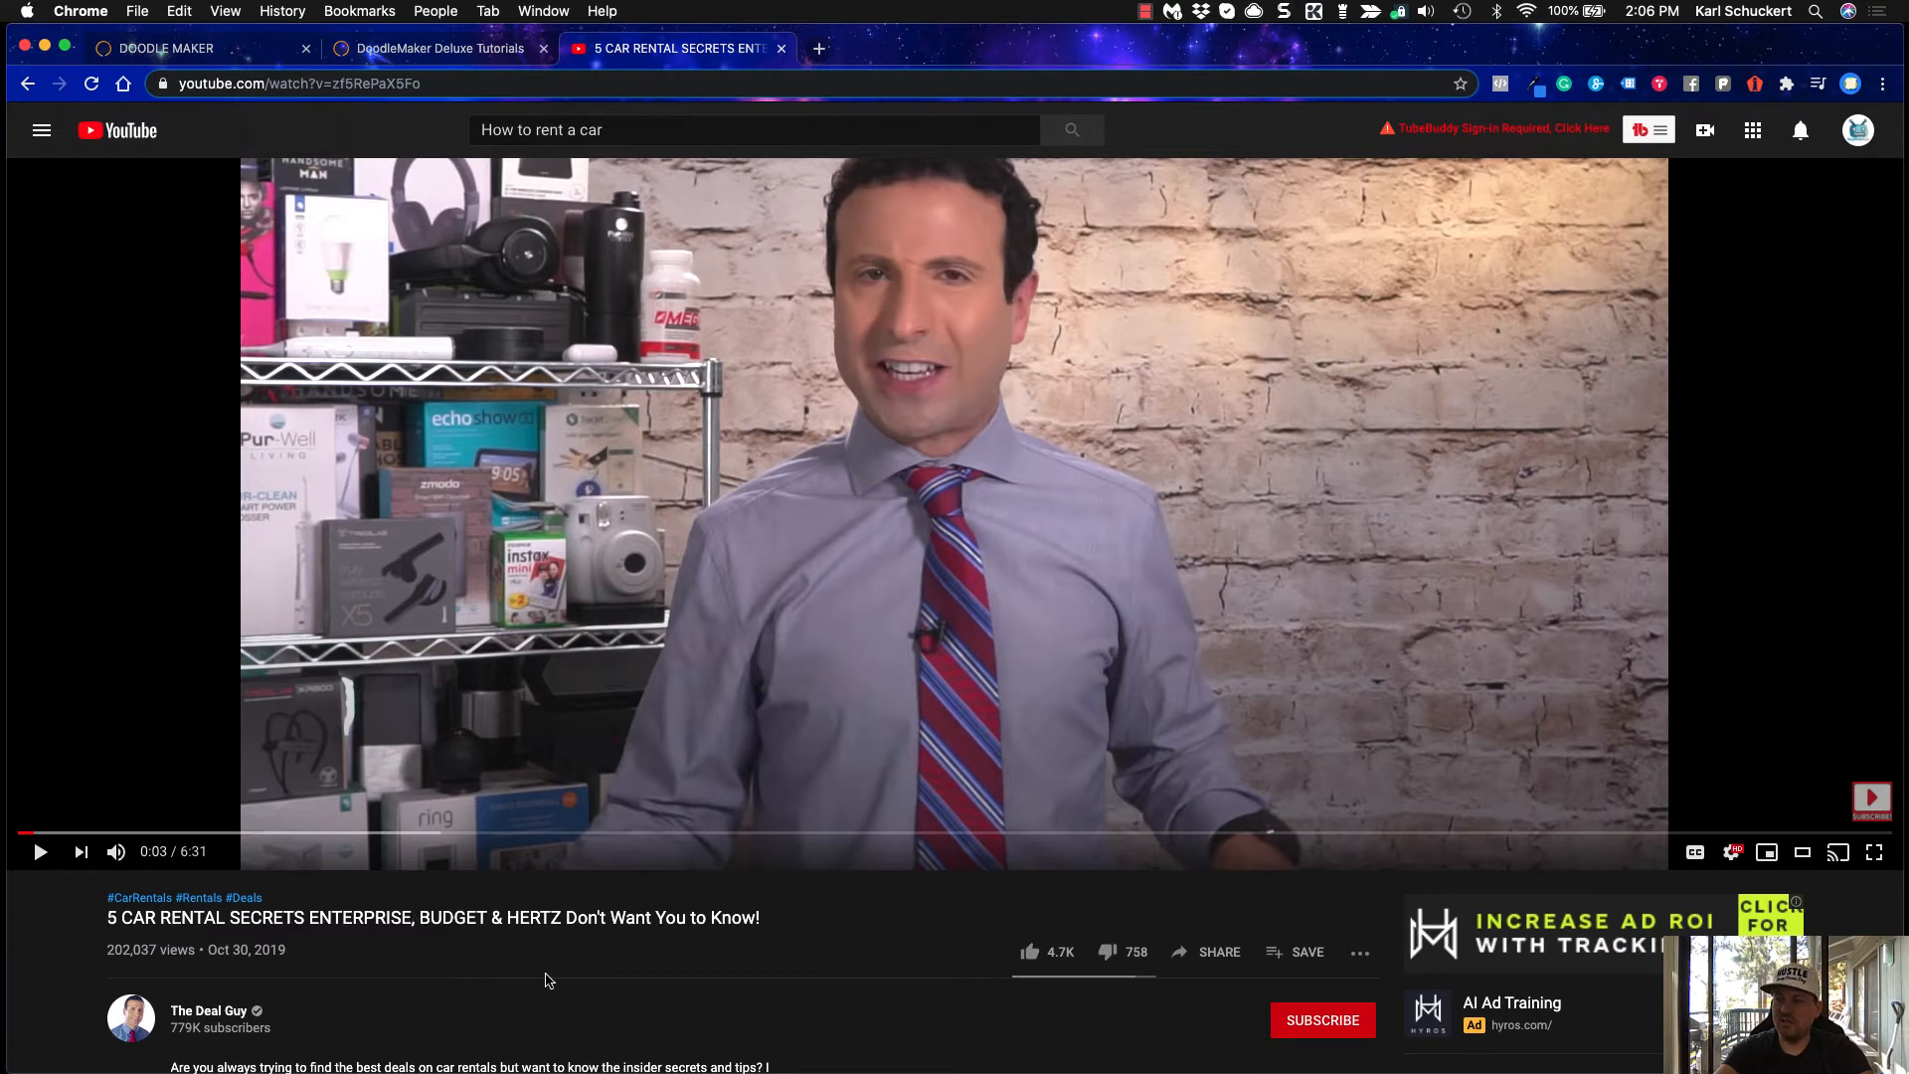
{"action": "scroll", "coordinate": [545, 980], "scroll_direction": "up", "scroll_amount": 2}
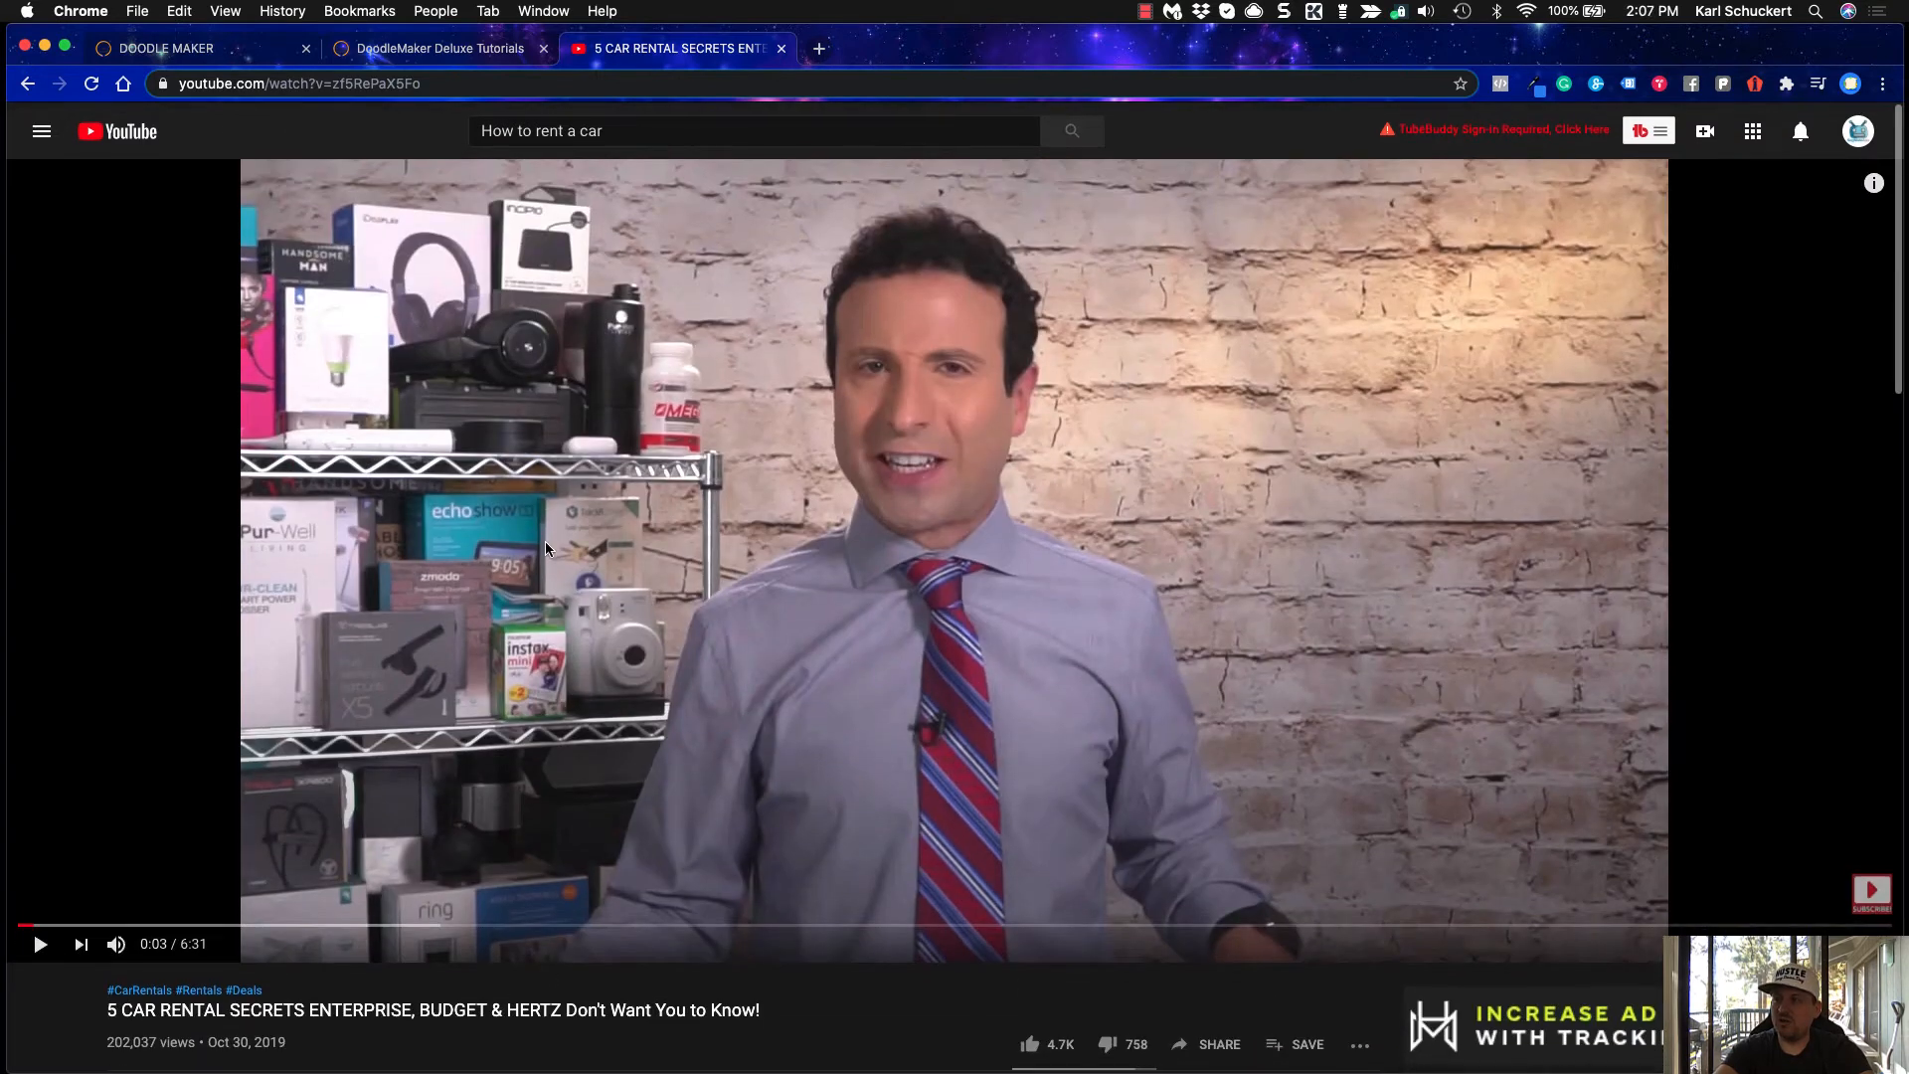
{"action": "left_click", "coordinate": [446, 86]}
{"action": "key", "text": "super+c"}
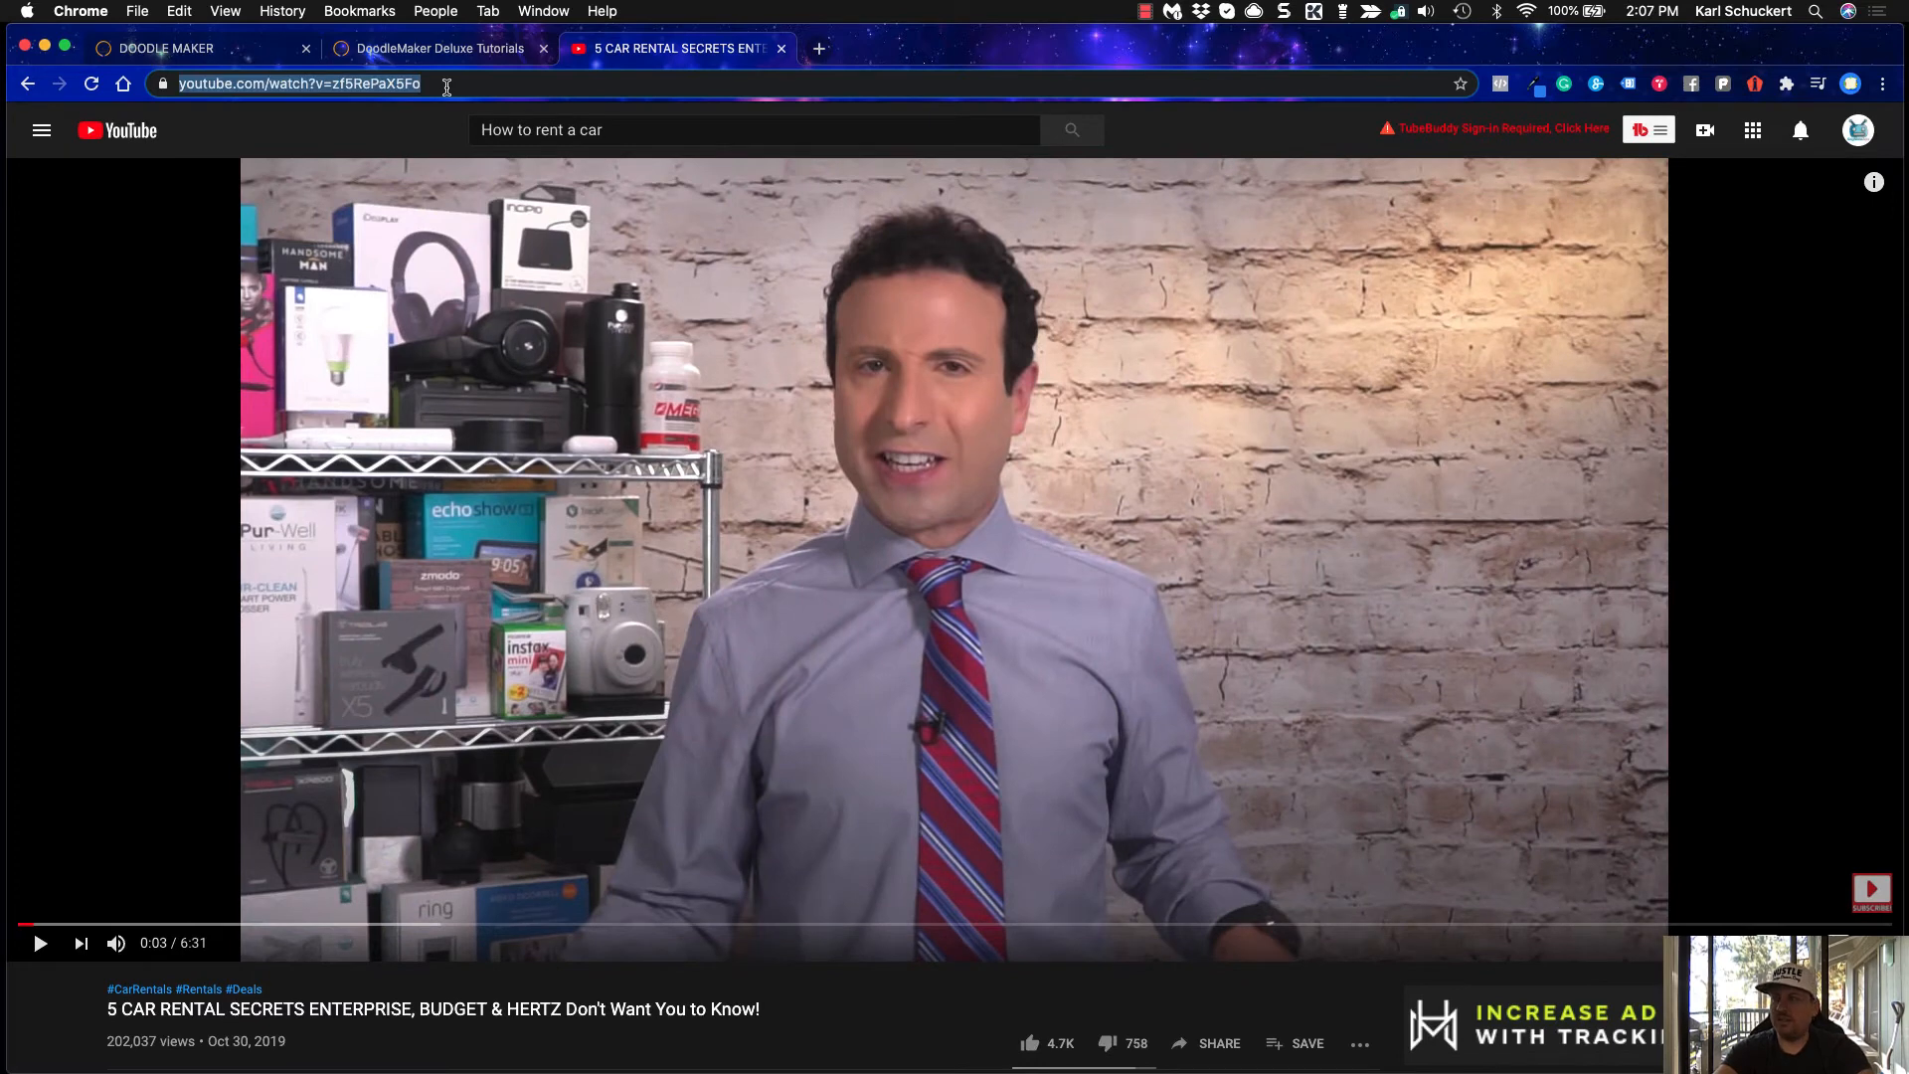
Paste the copied link as the new project's YouTube URL and title the project "Car Rental"
{"action": "left_click", "coordinate": [201, 55]}
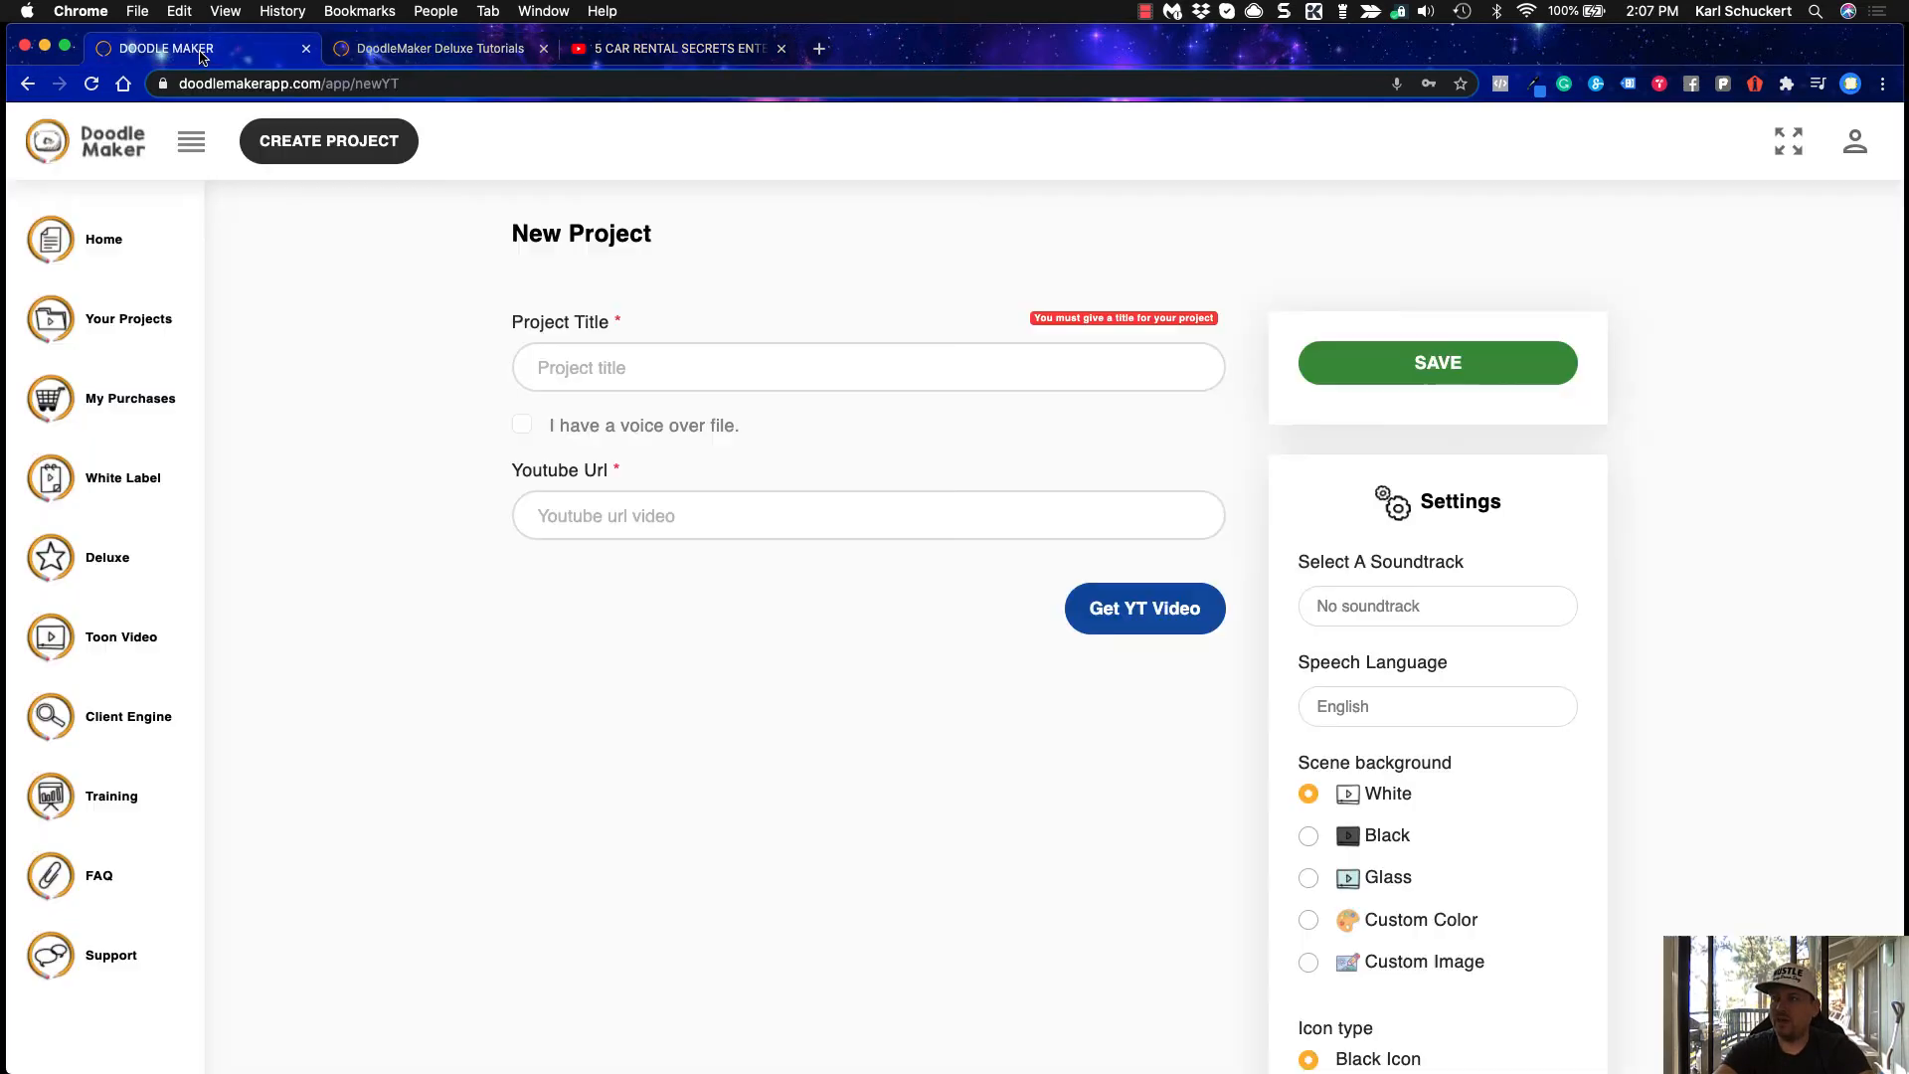
{"action": "left_click", "coordinate": [611, 537]}
{"action": "key", "text": "super+v"}
{"action": "left_click", "coordinate": [600, 388]}
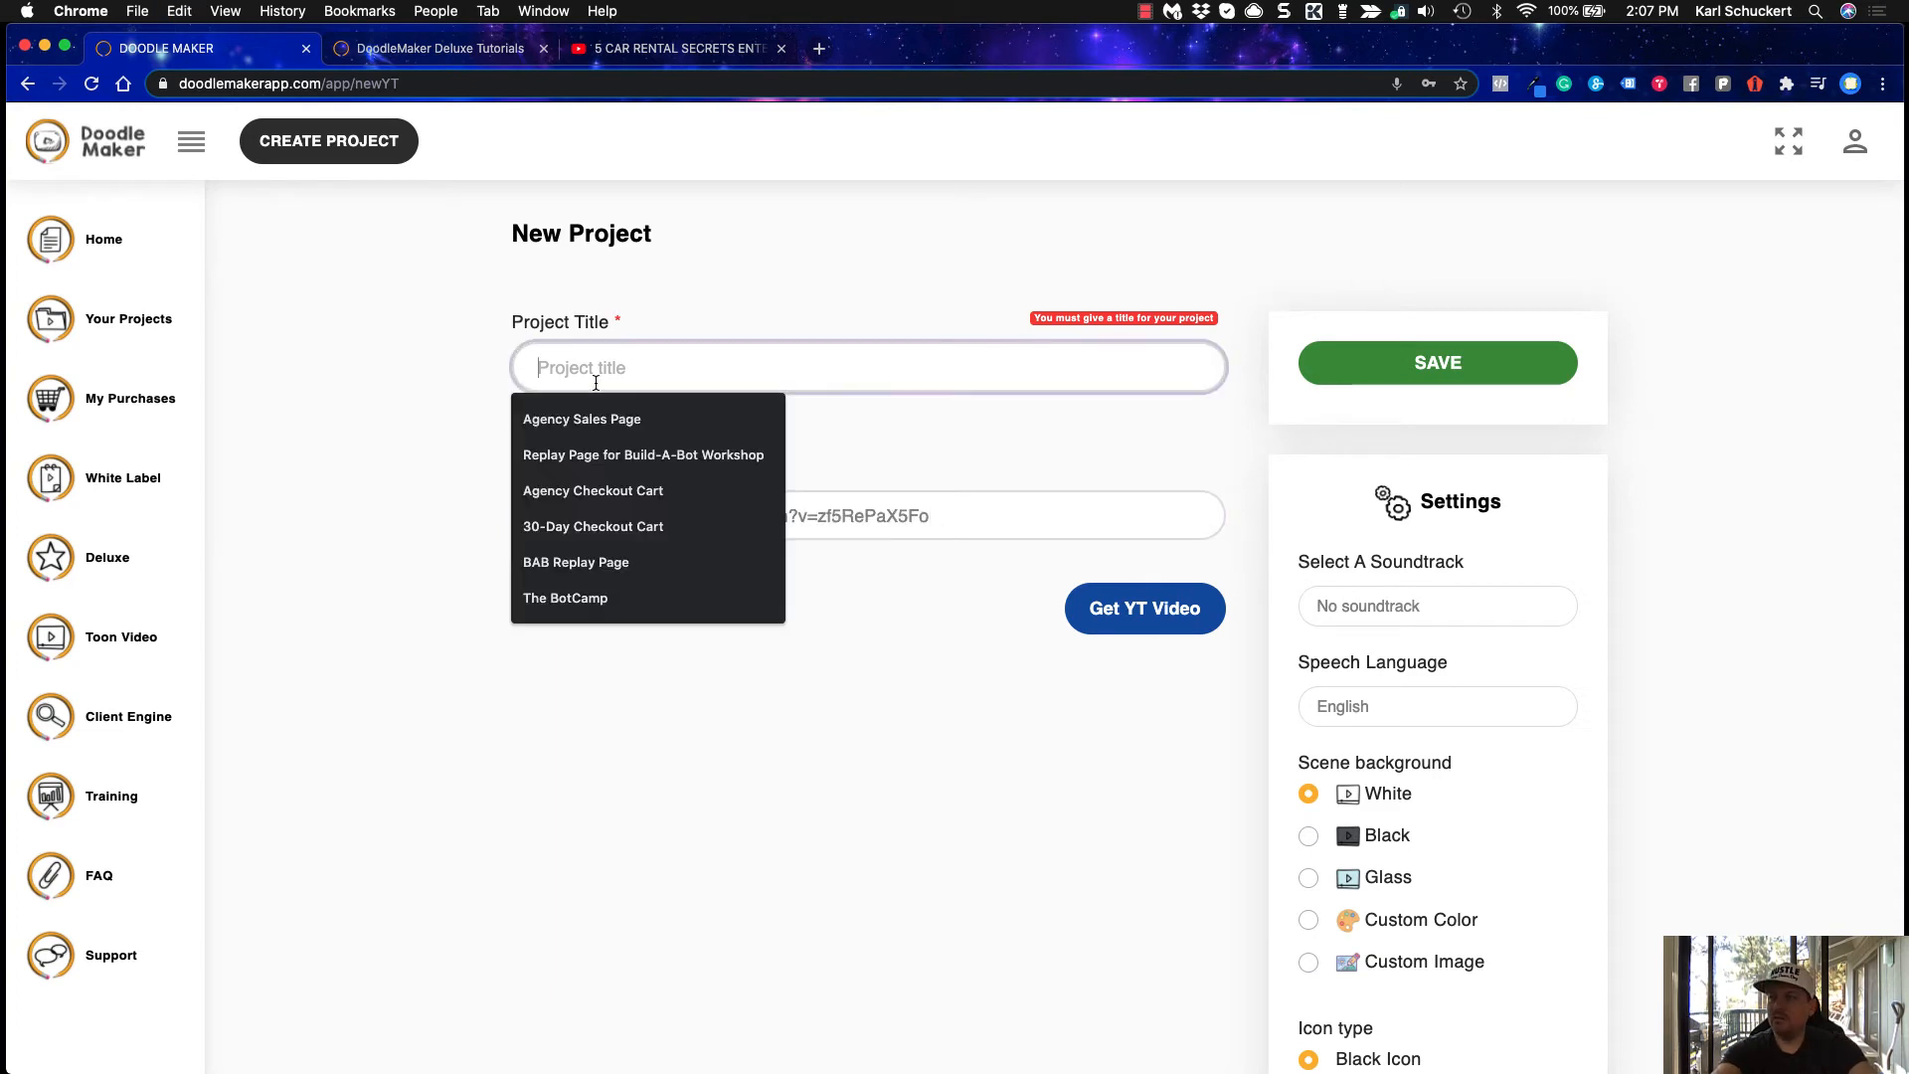
{"action": "type", "text": "Car Rental"}
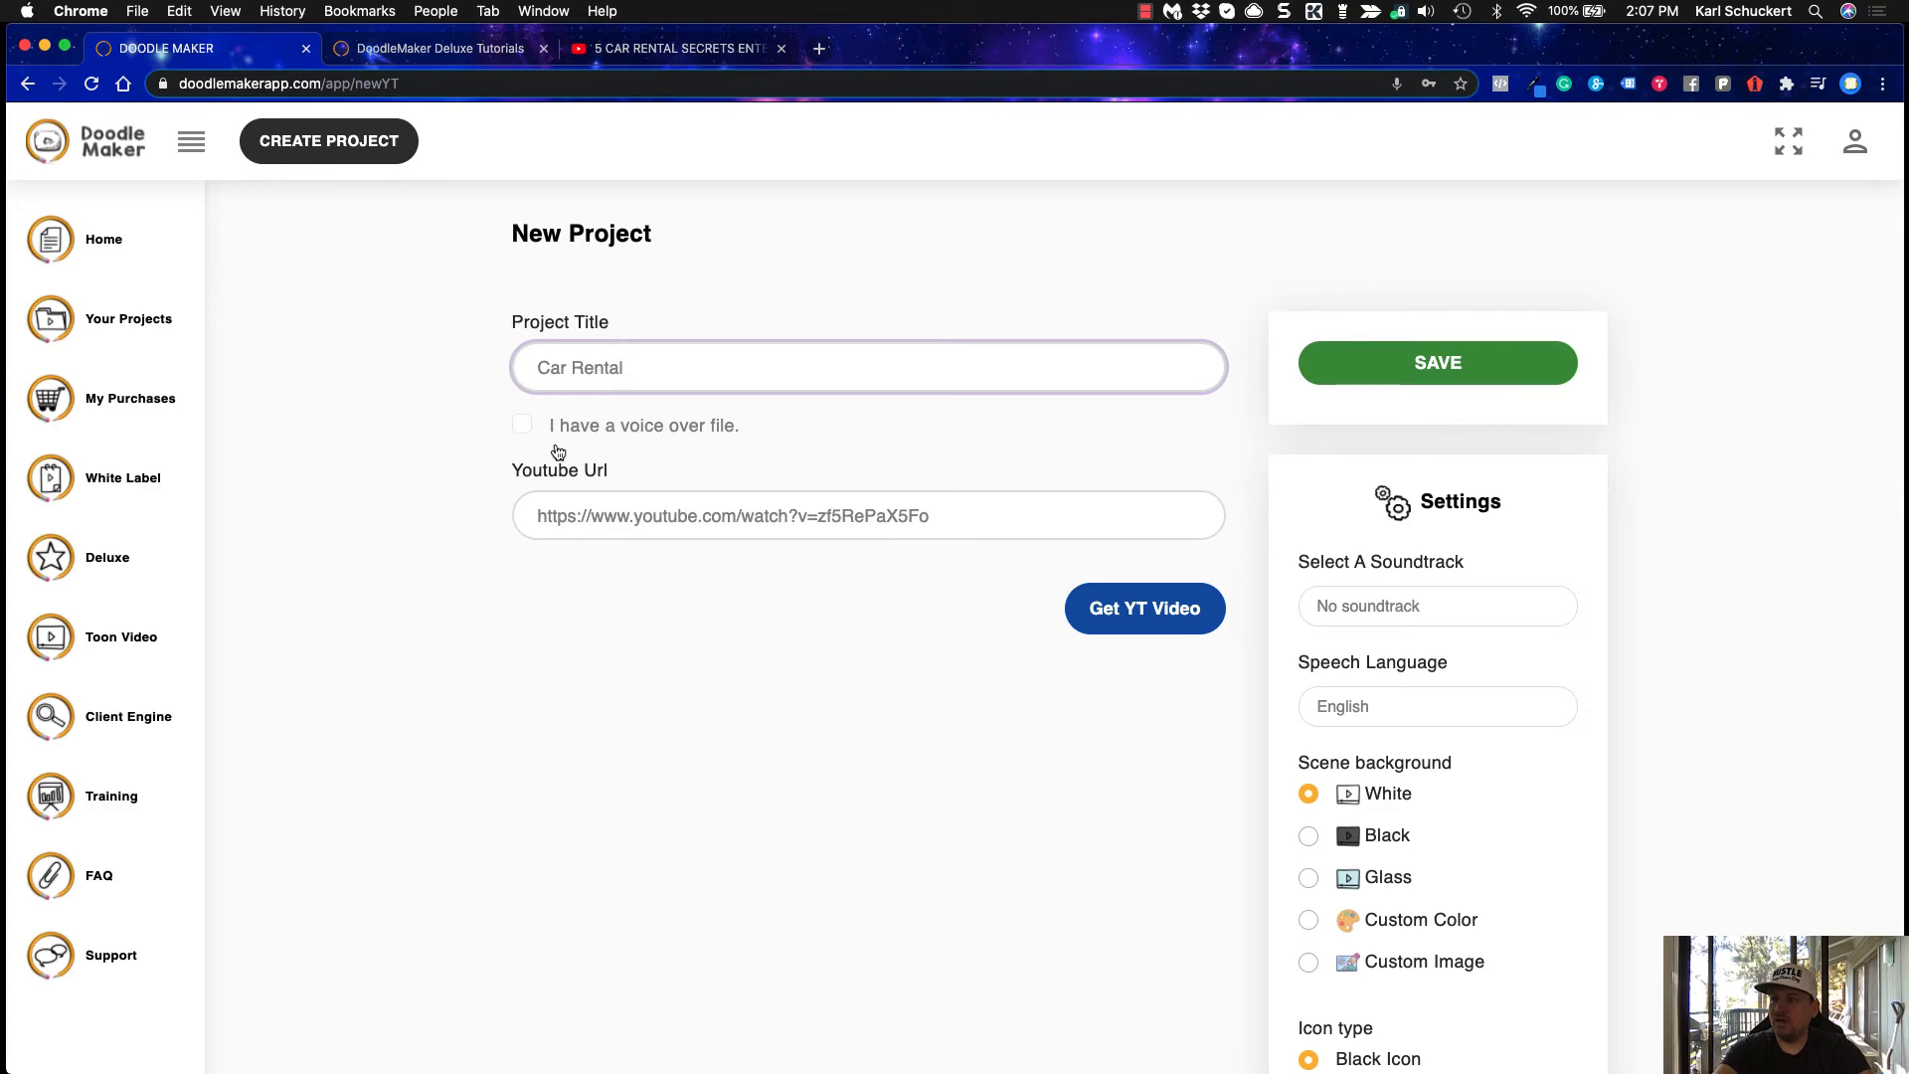
{"action": "left_click", "coordinate": [784, 684]}
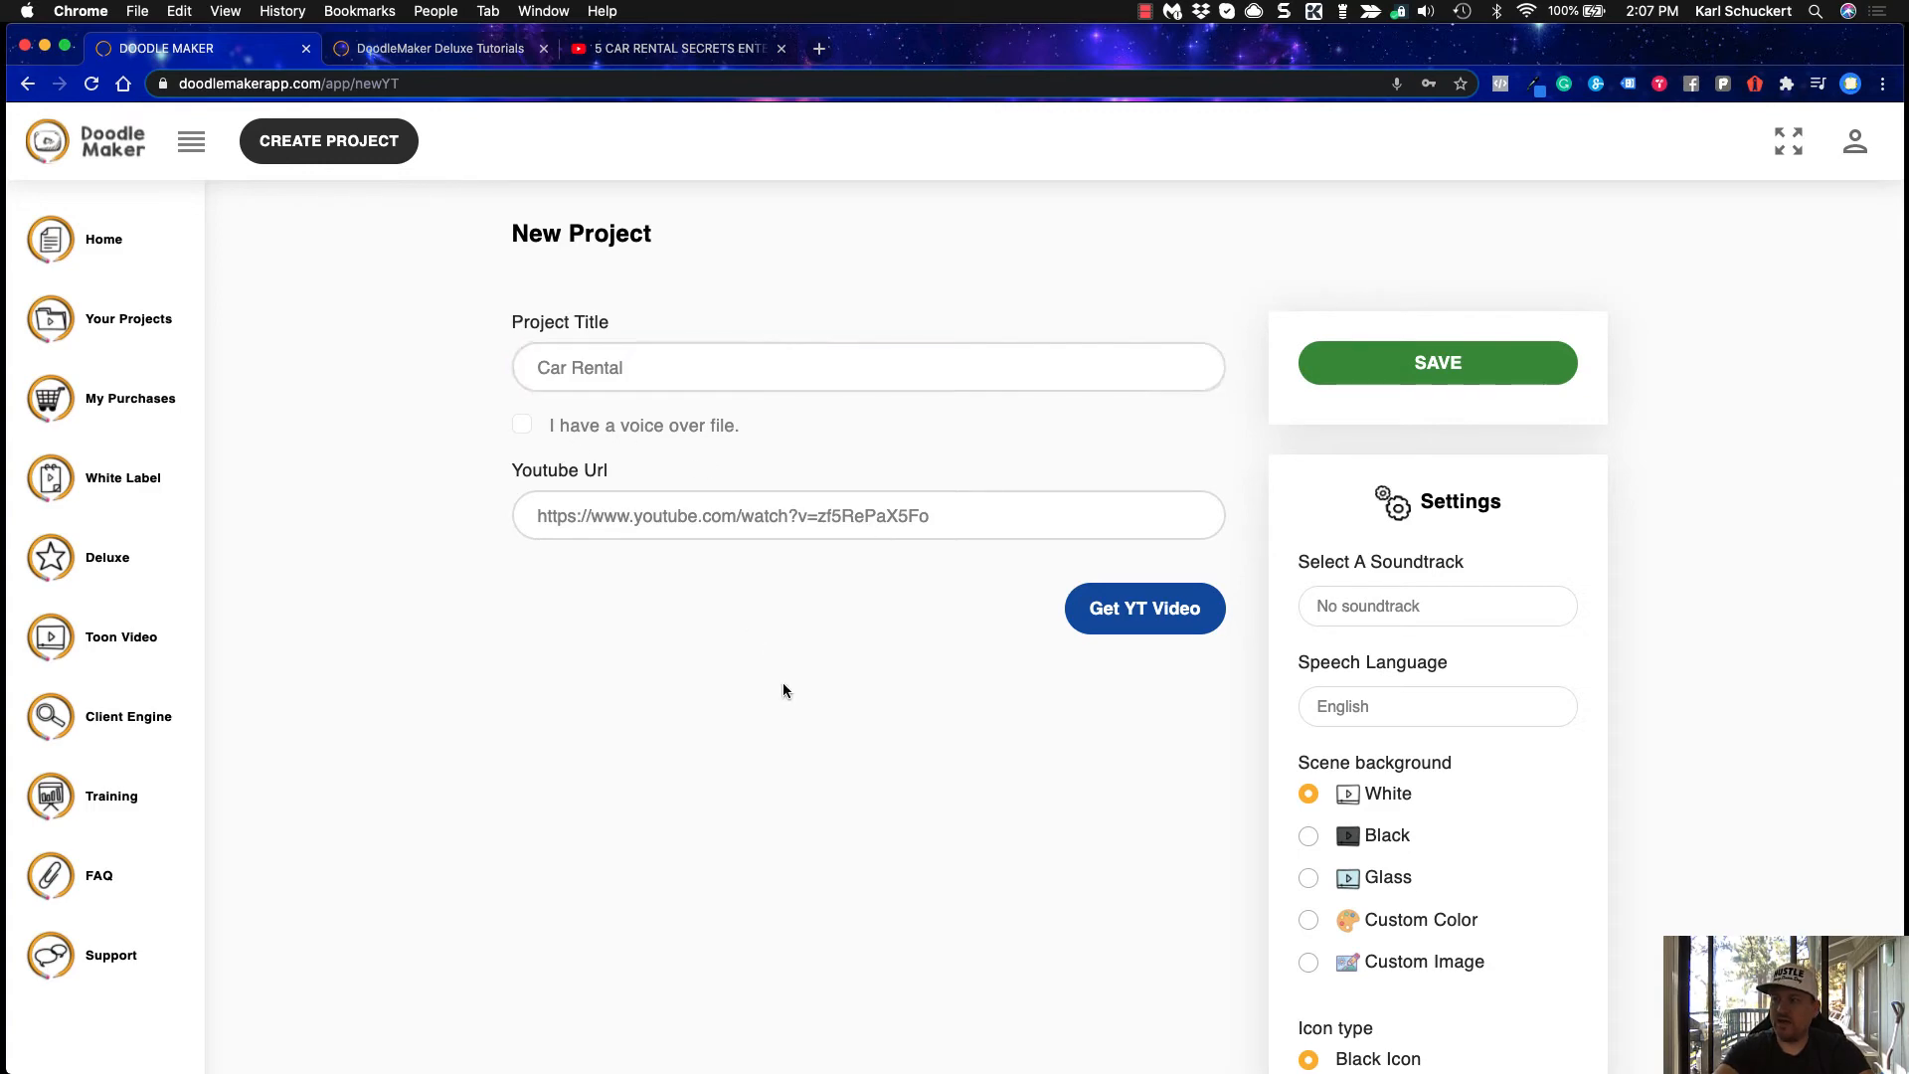
Import the YouTube video's content into the project and review the generated slide scripts
{"action": "left_click", "coordinate": [1113, 621]}
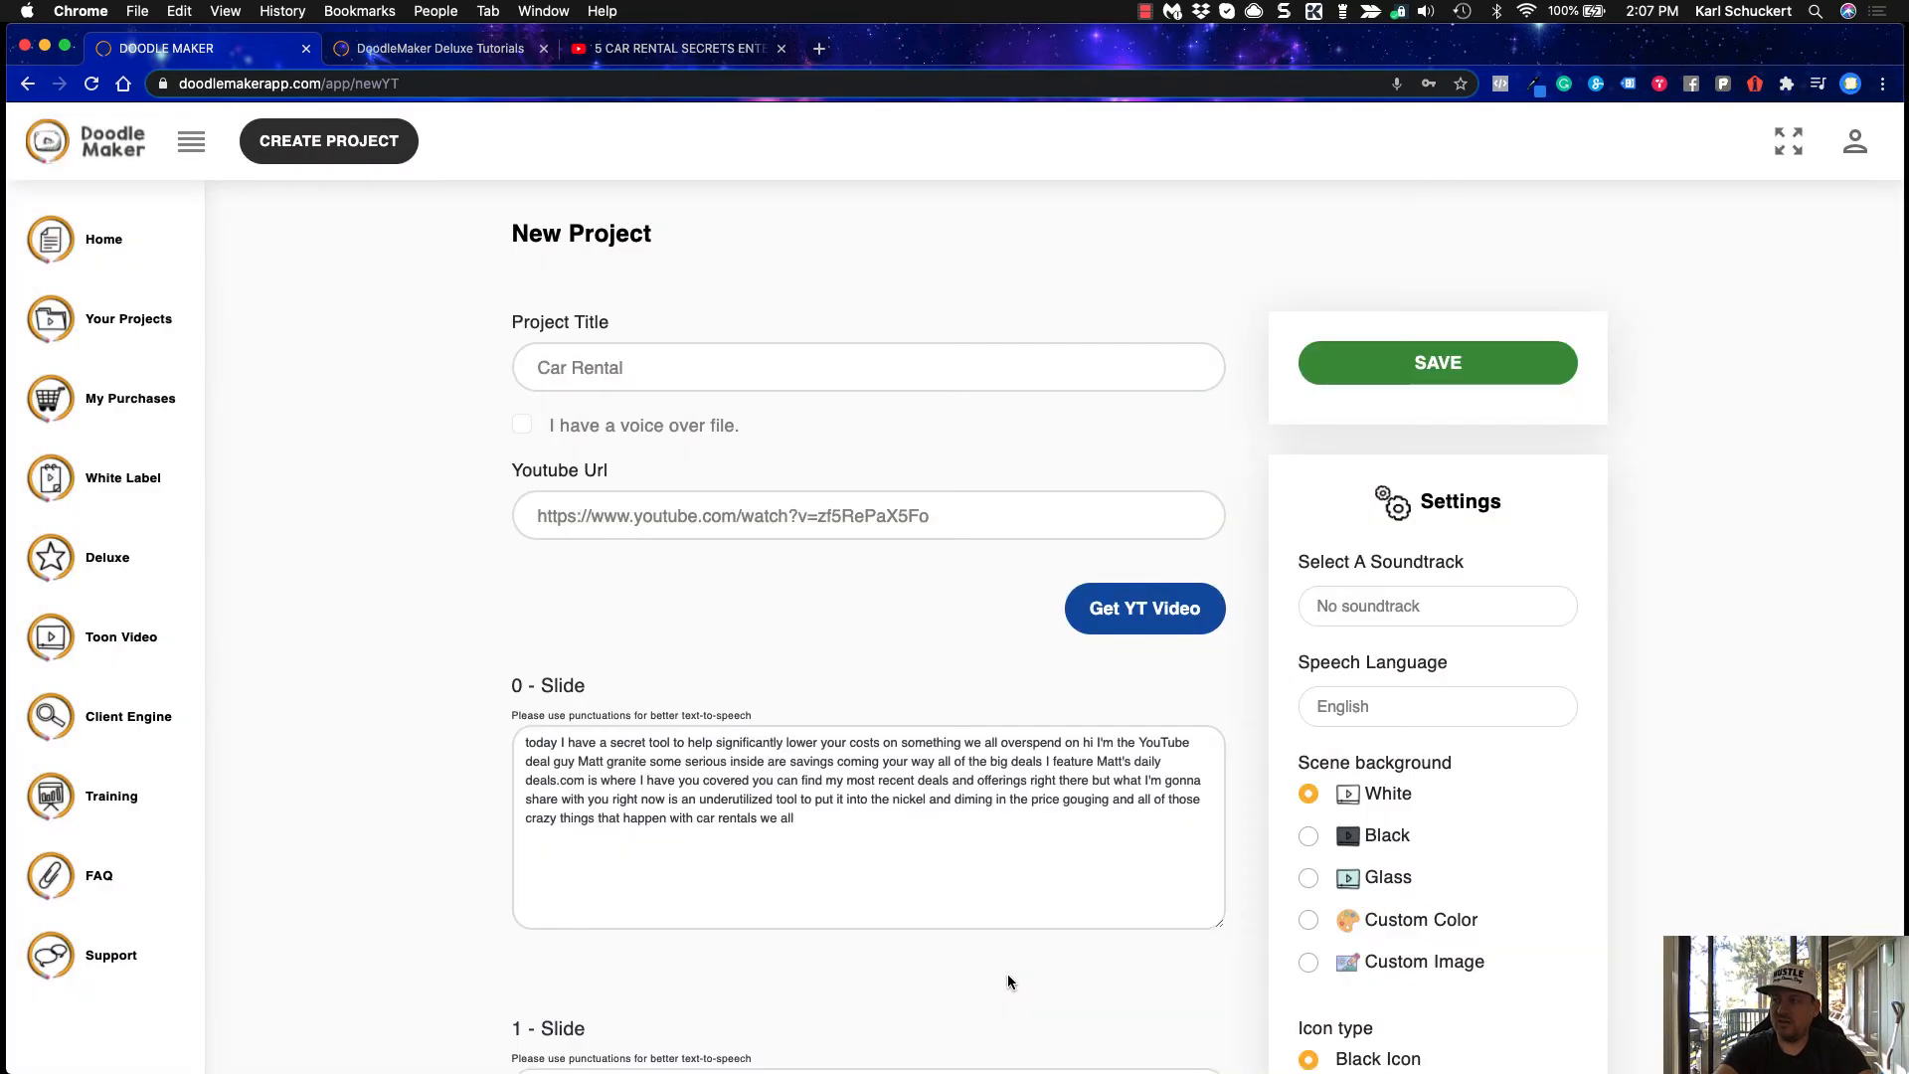
{"action": "scroll", "coordinate": [870, 864], "scroll_direction": "down", "scroll_amount": 1}
{"action": "scroll", "coordinate": [870, 864], "scroll_direction": "down", "scroll_amount": 20}
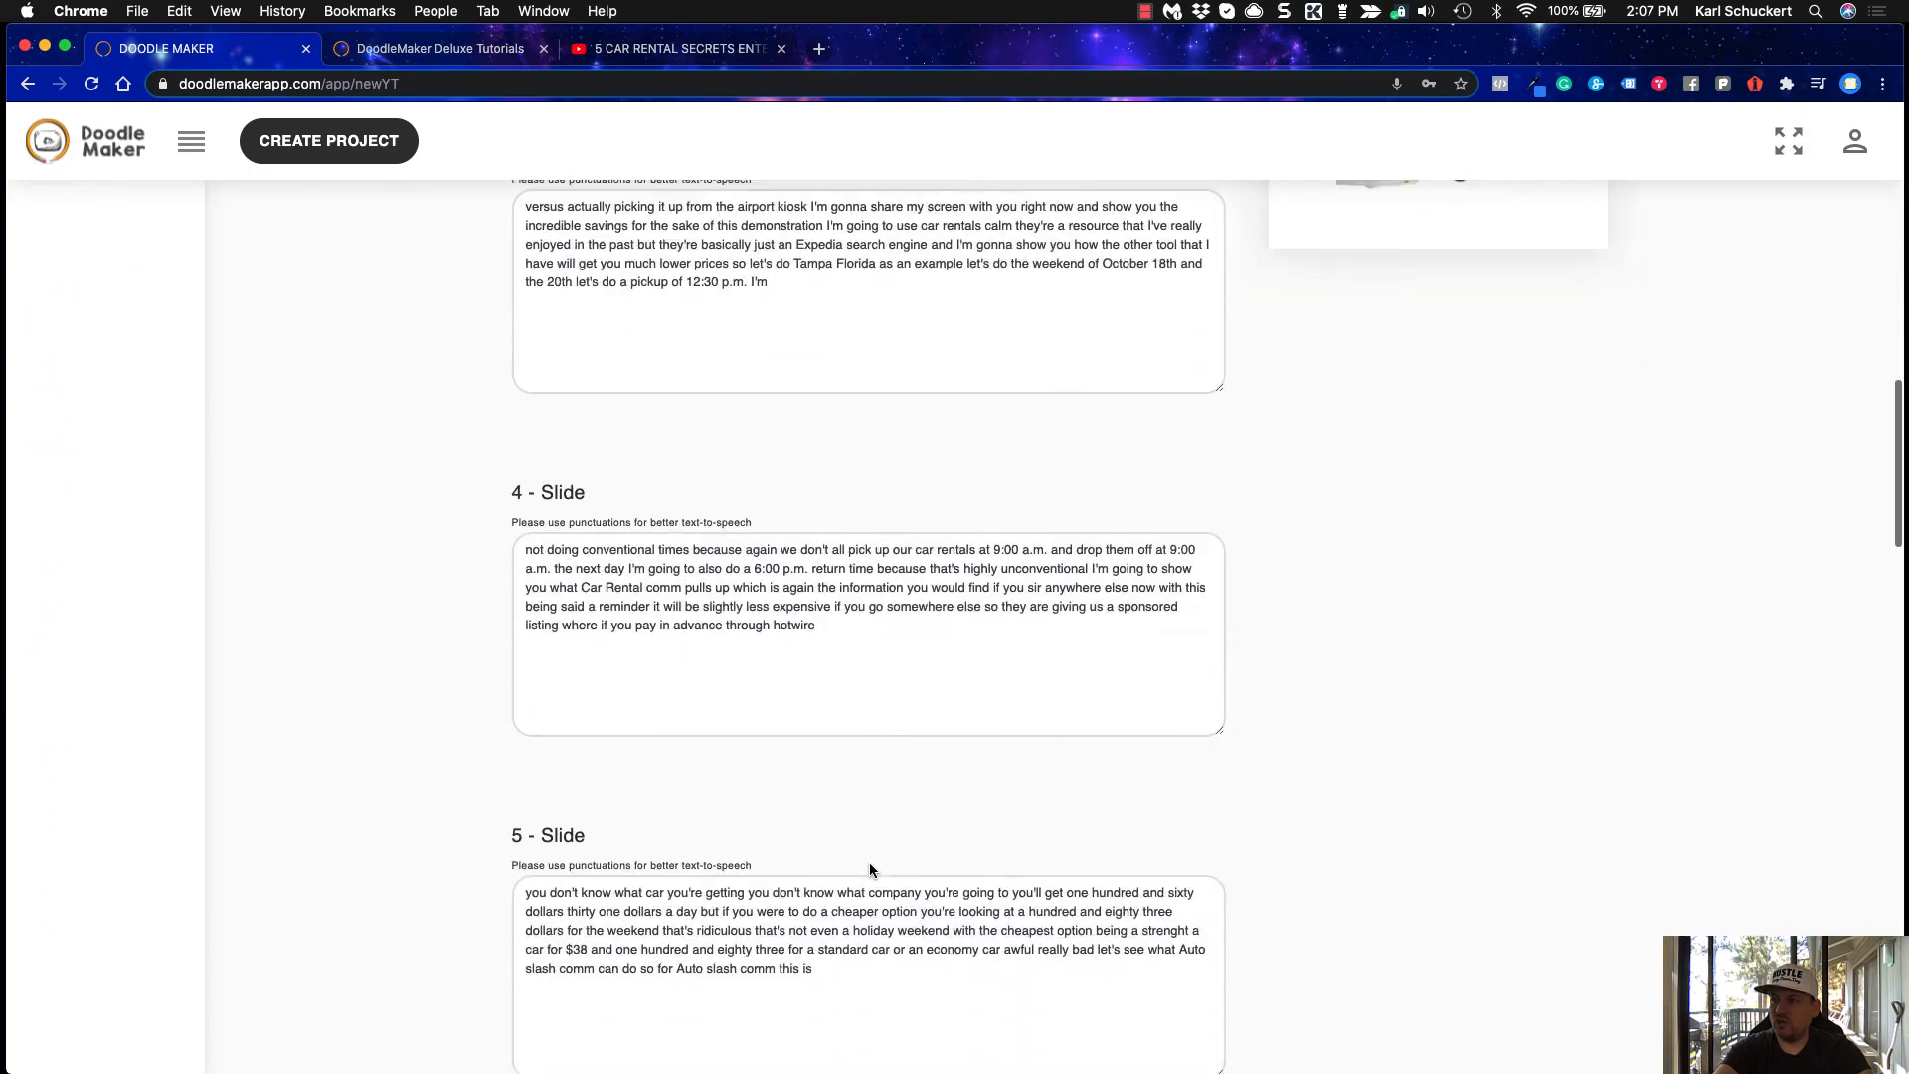
{"action": "scroll", "coordinate": [983, 667], "scroll_direction": "up", "scroll_amount": 20}
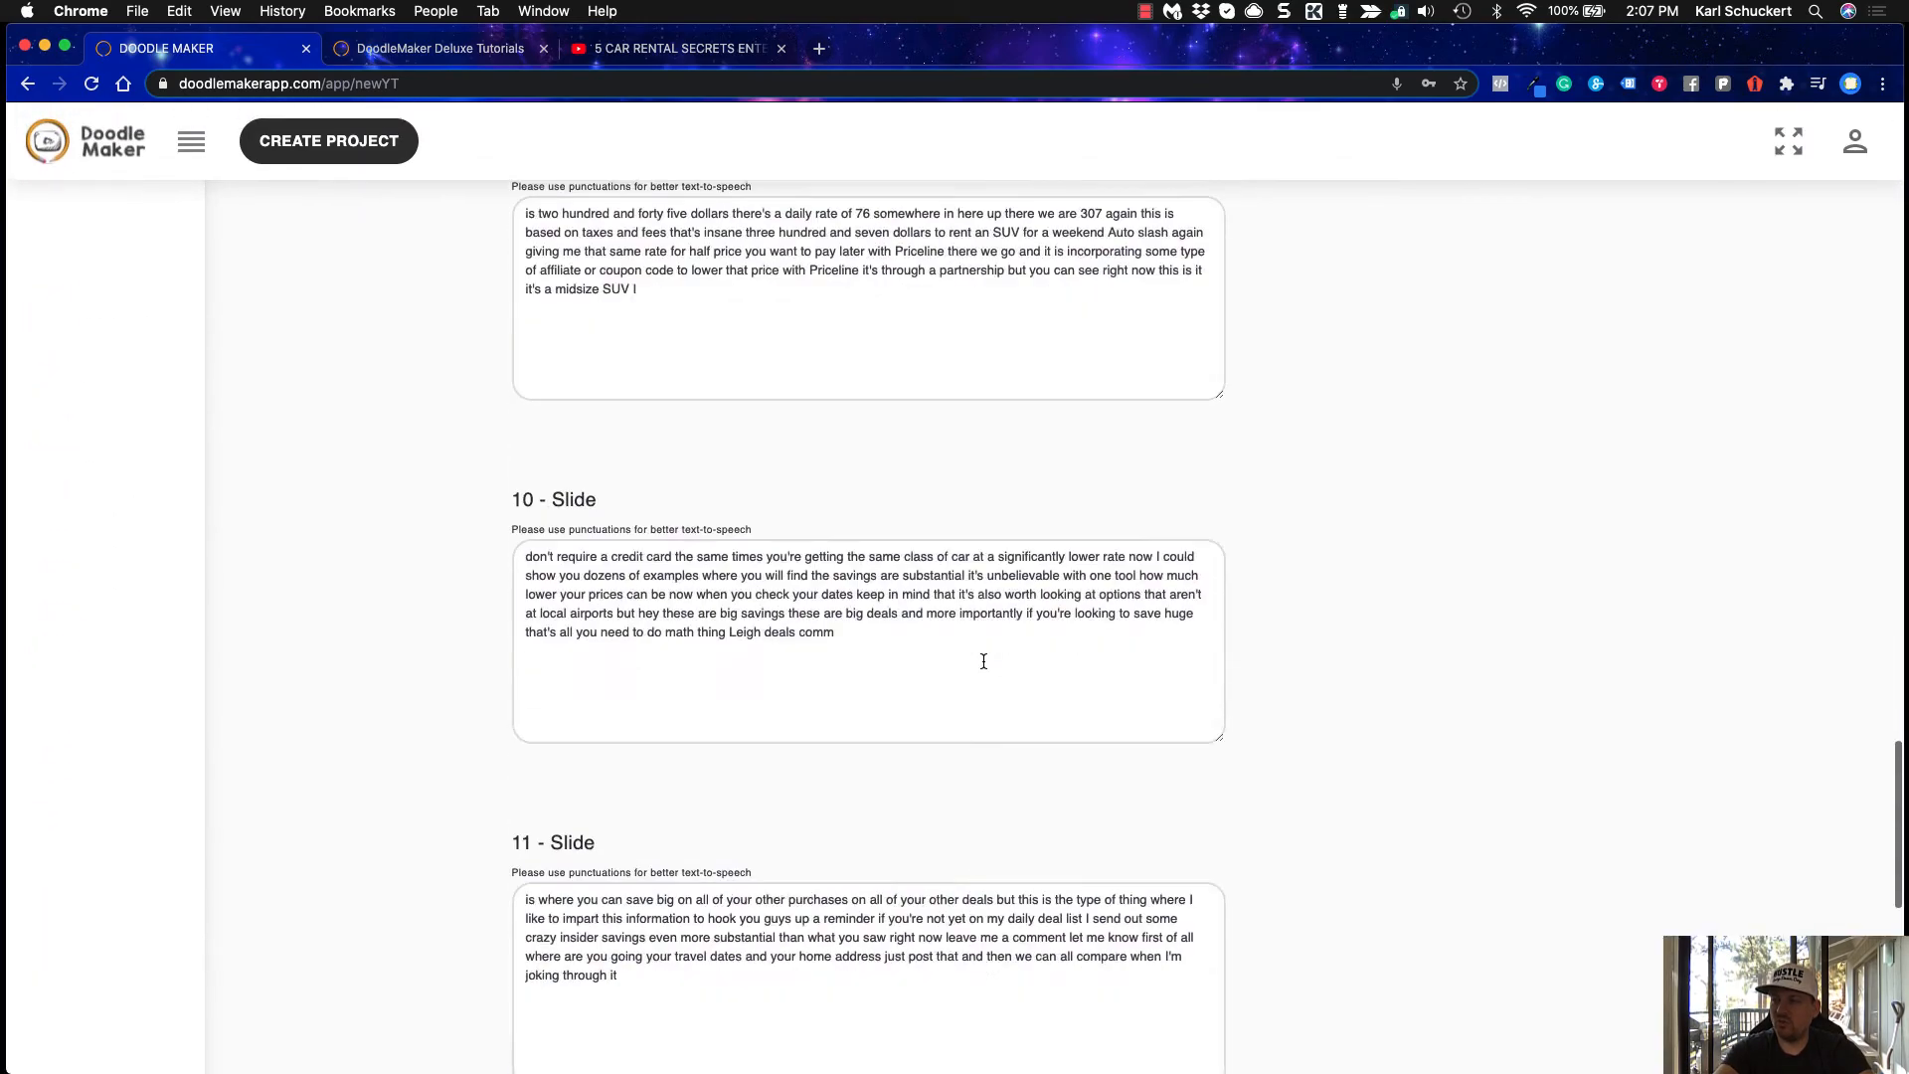
{"action": "scroll", "coordinate": [983, 668], "scroll_direction": "up", "scroll_amount": 5}
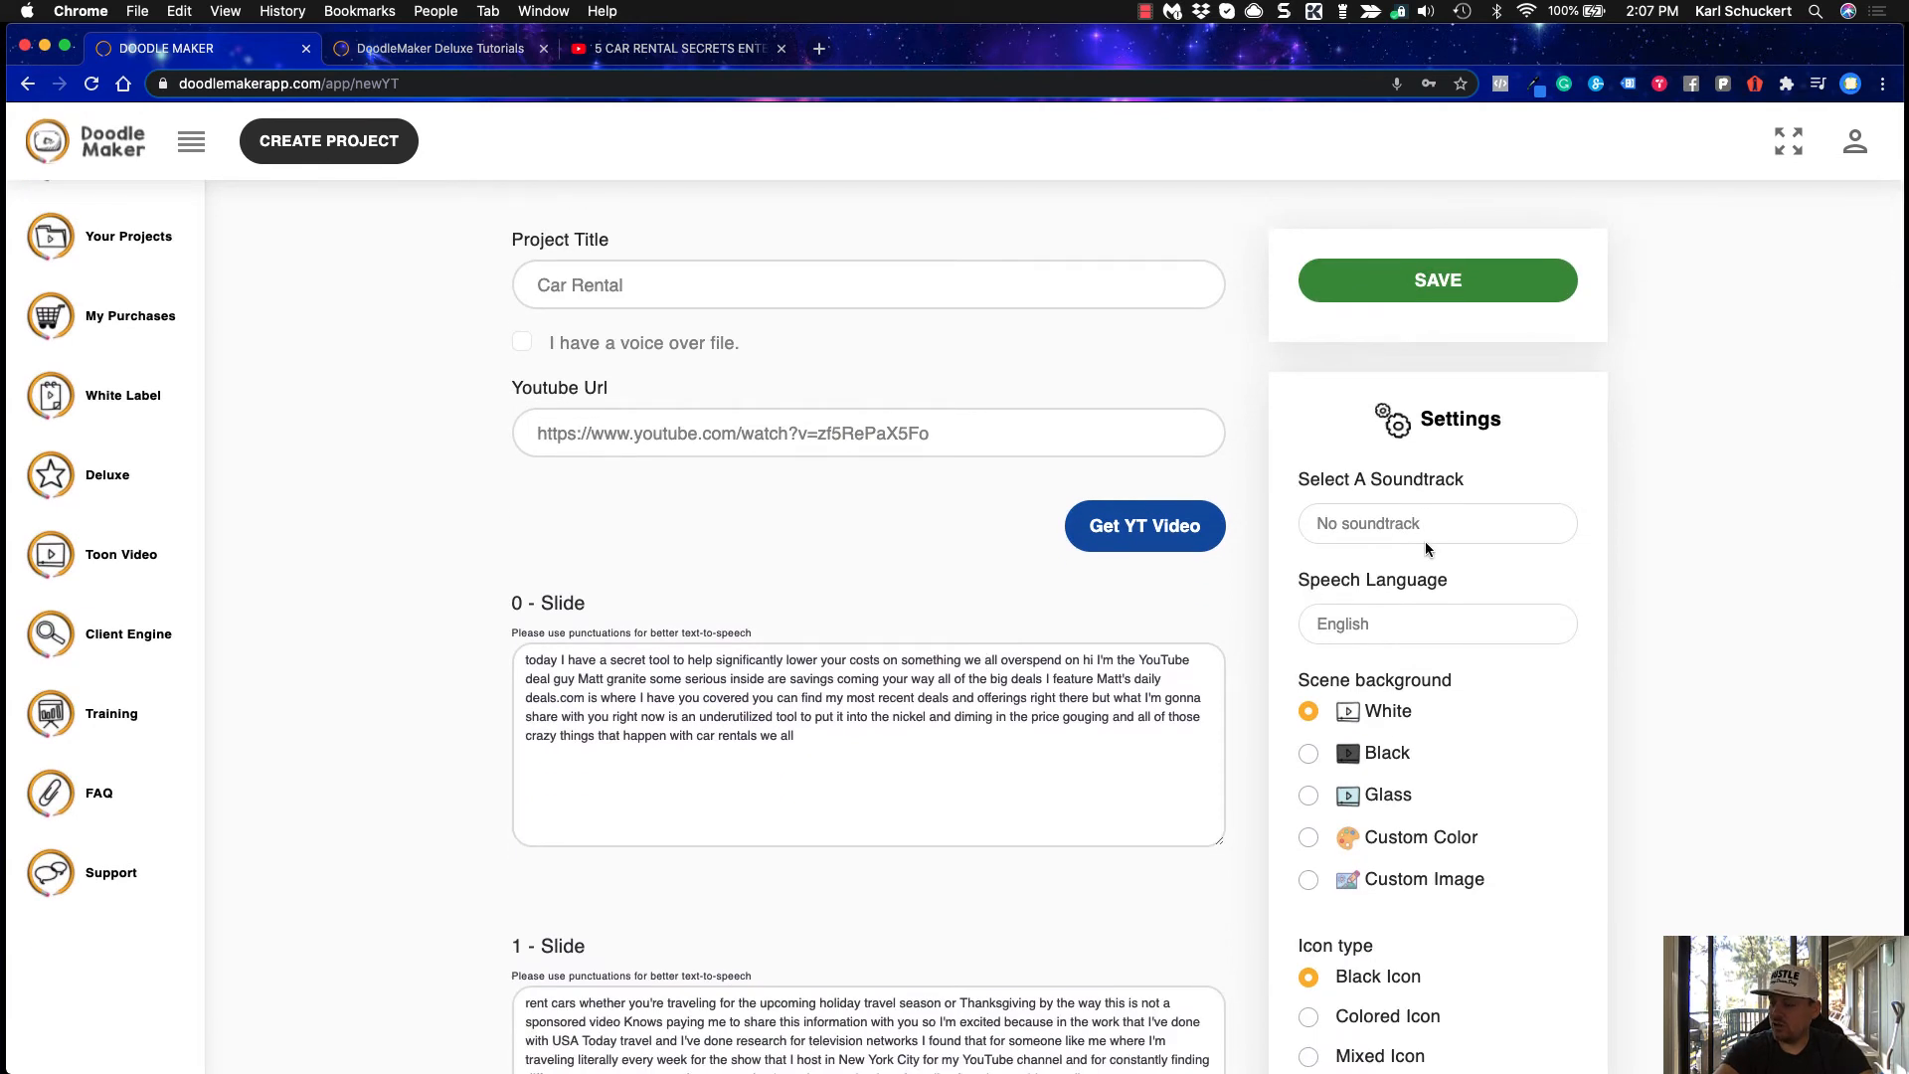
Set the project's soundtrack to Inspire and its scene background to Glass, trying Black first
{"action": "left_click", "coordinate": [1412, 535]}
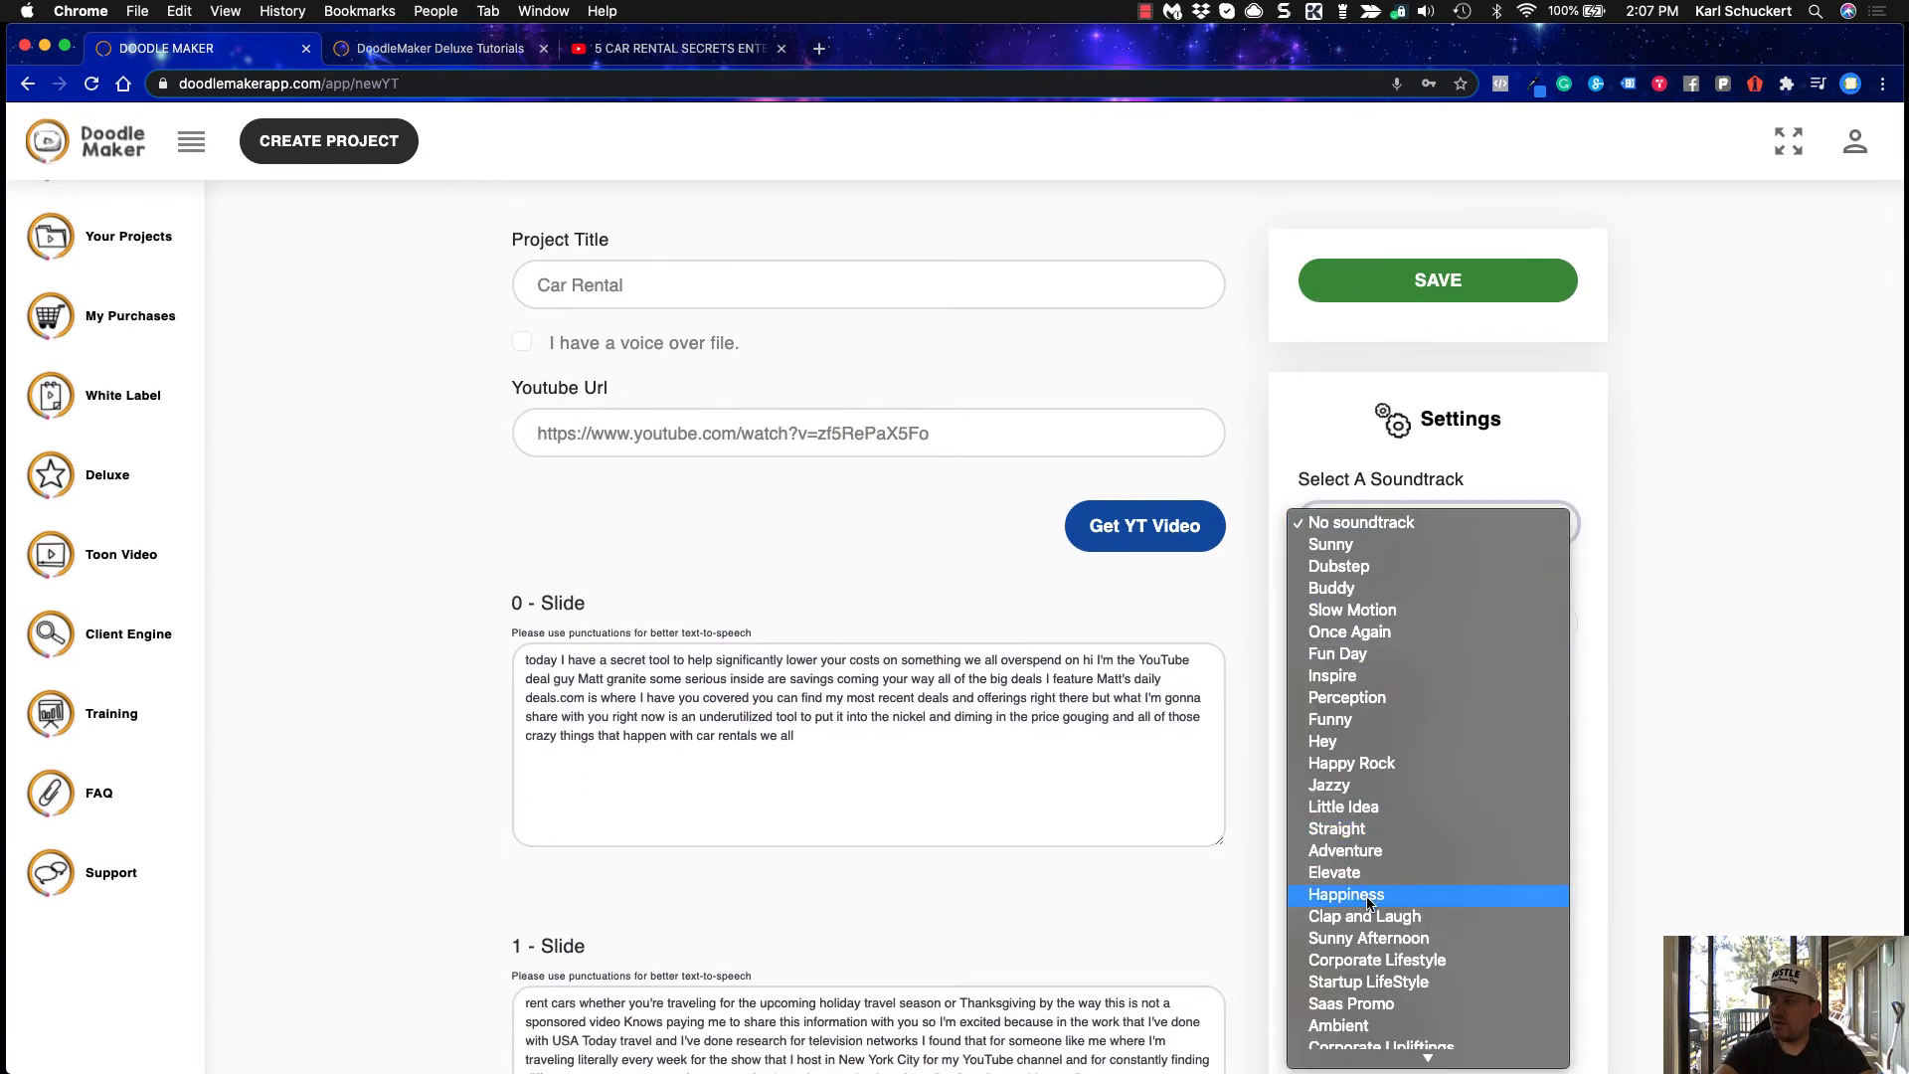
{"action": "left_click", "coordinate": [1401, 684]}
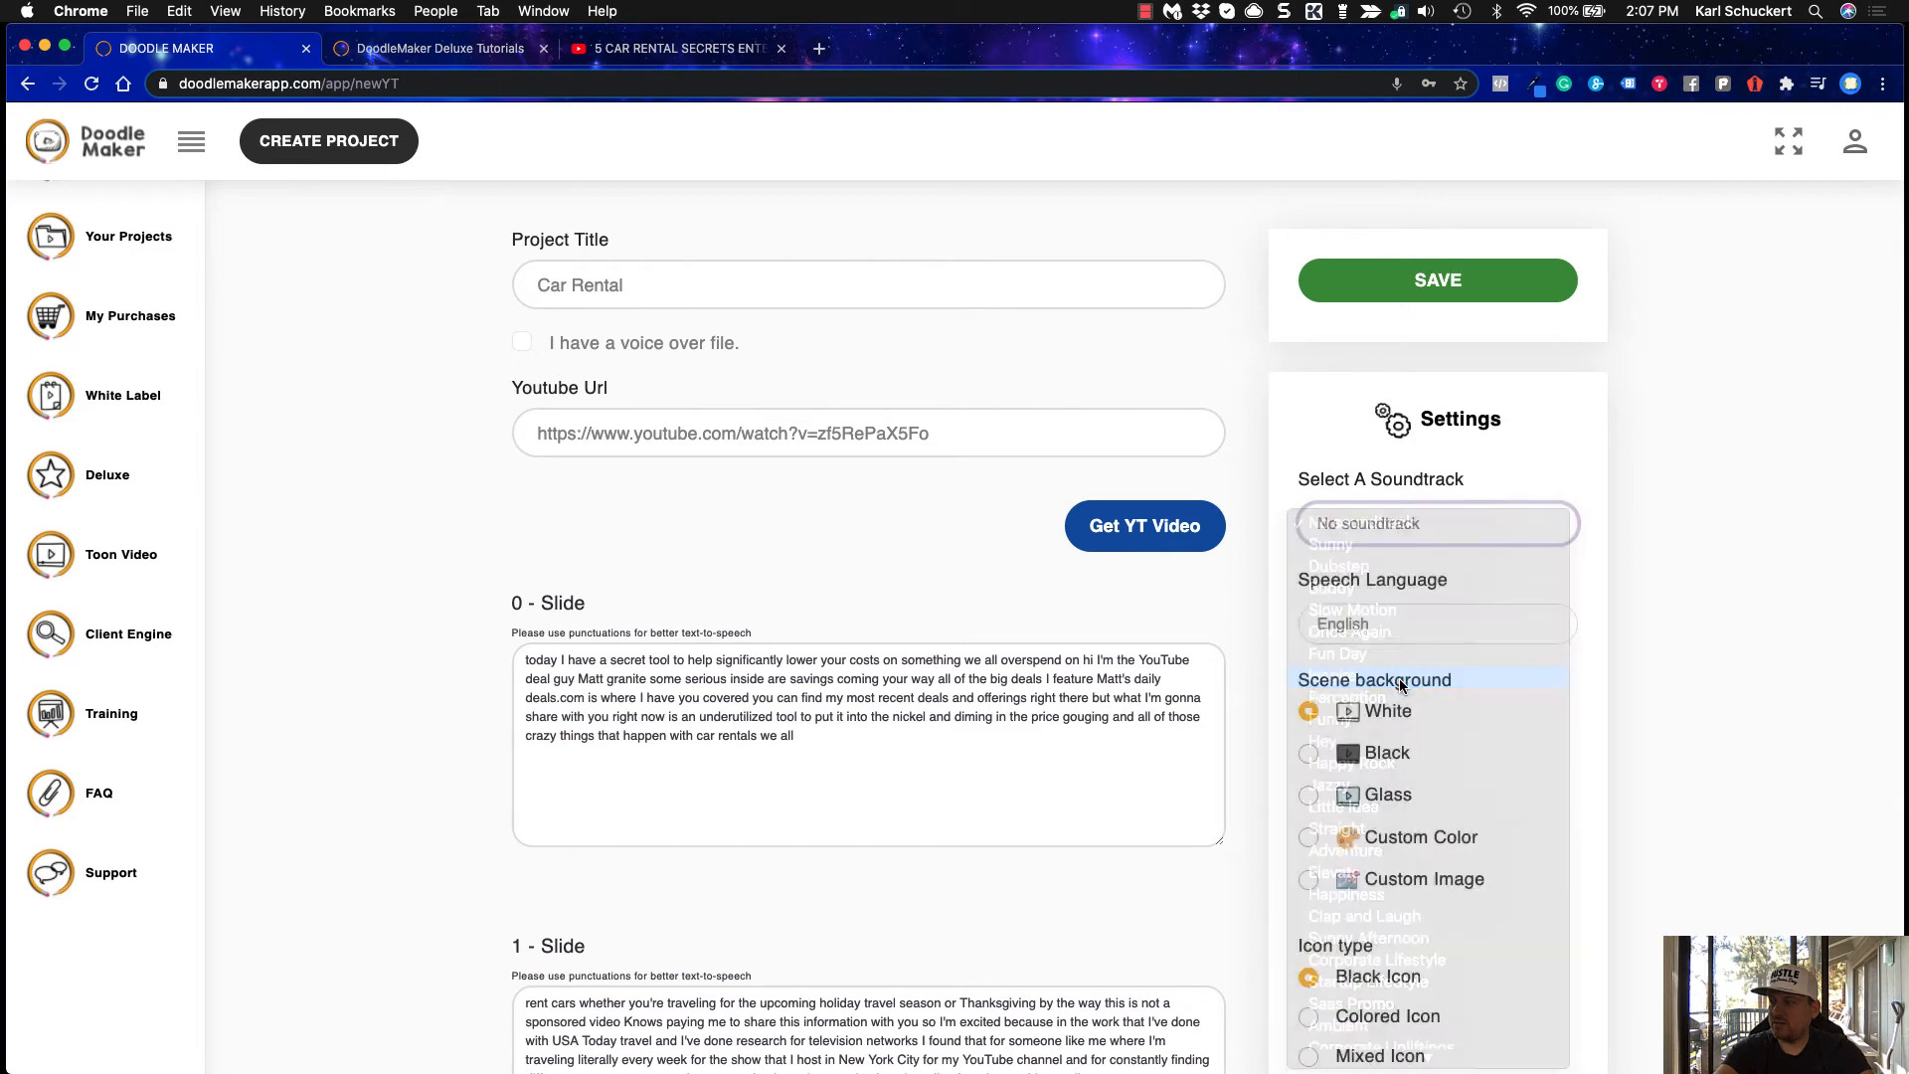
{"action": "scroll", "coordinate": [1649, 635], "scroll_direction": "down", "scroll_amount": 4}
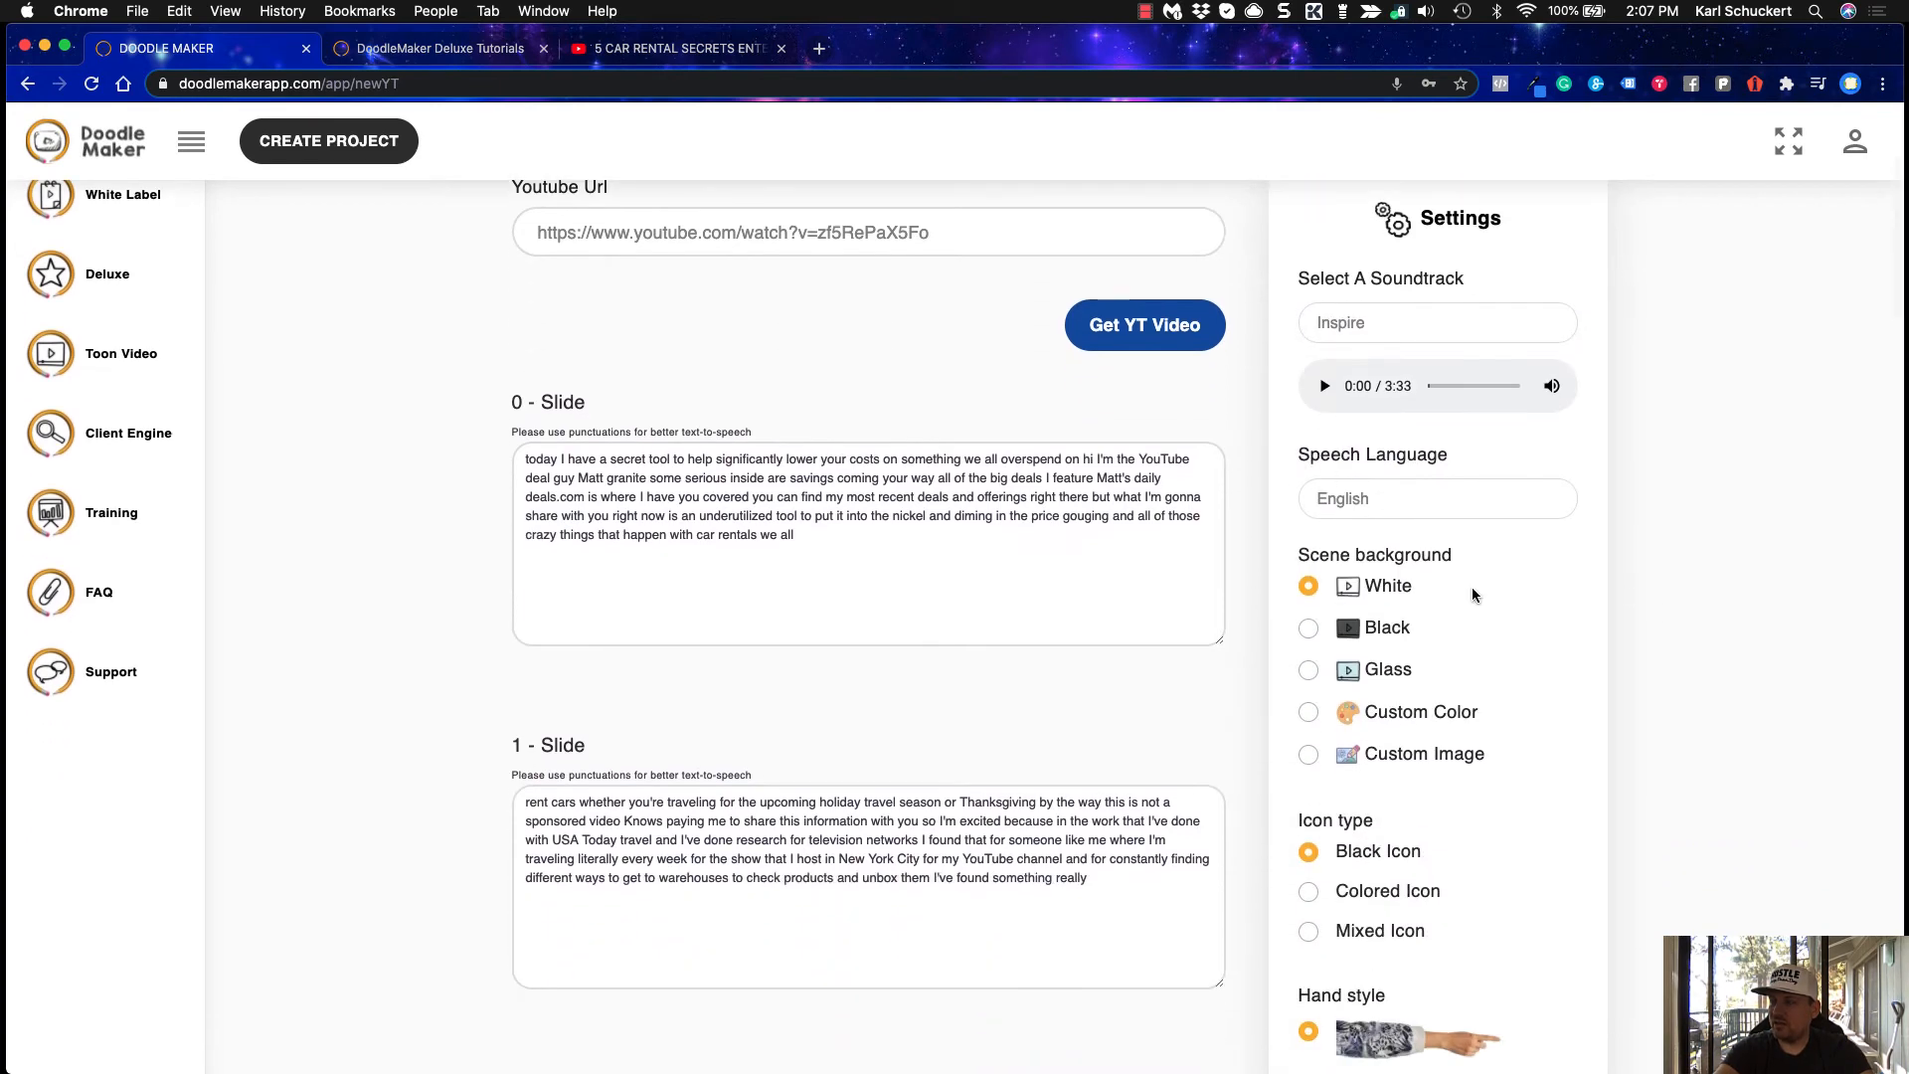
{"action": "scroll", "coordinate": [1610, 664], "scroll_direction": "down", "scroll_amount": 4}
{"action": "left_click", "coordinate": [1309, 408]}
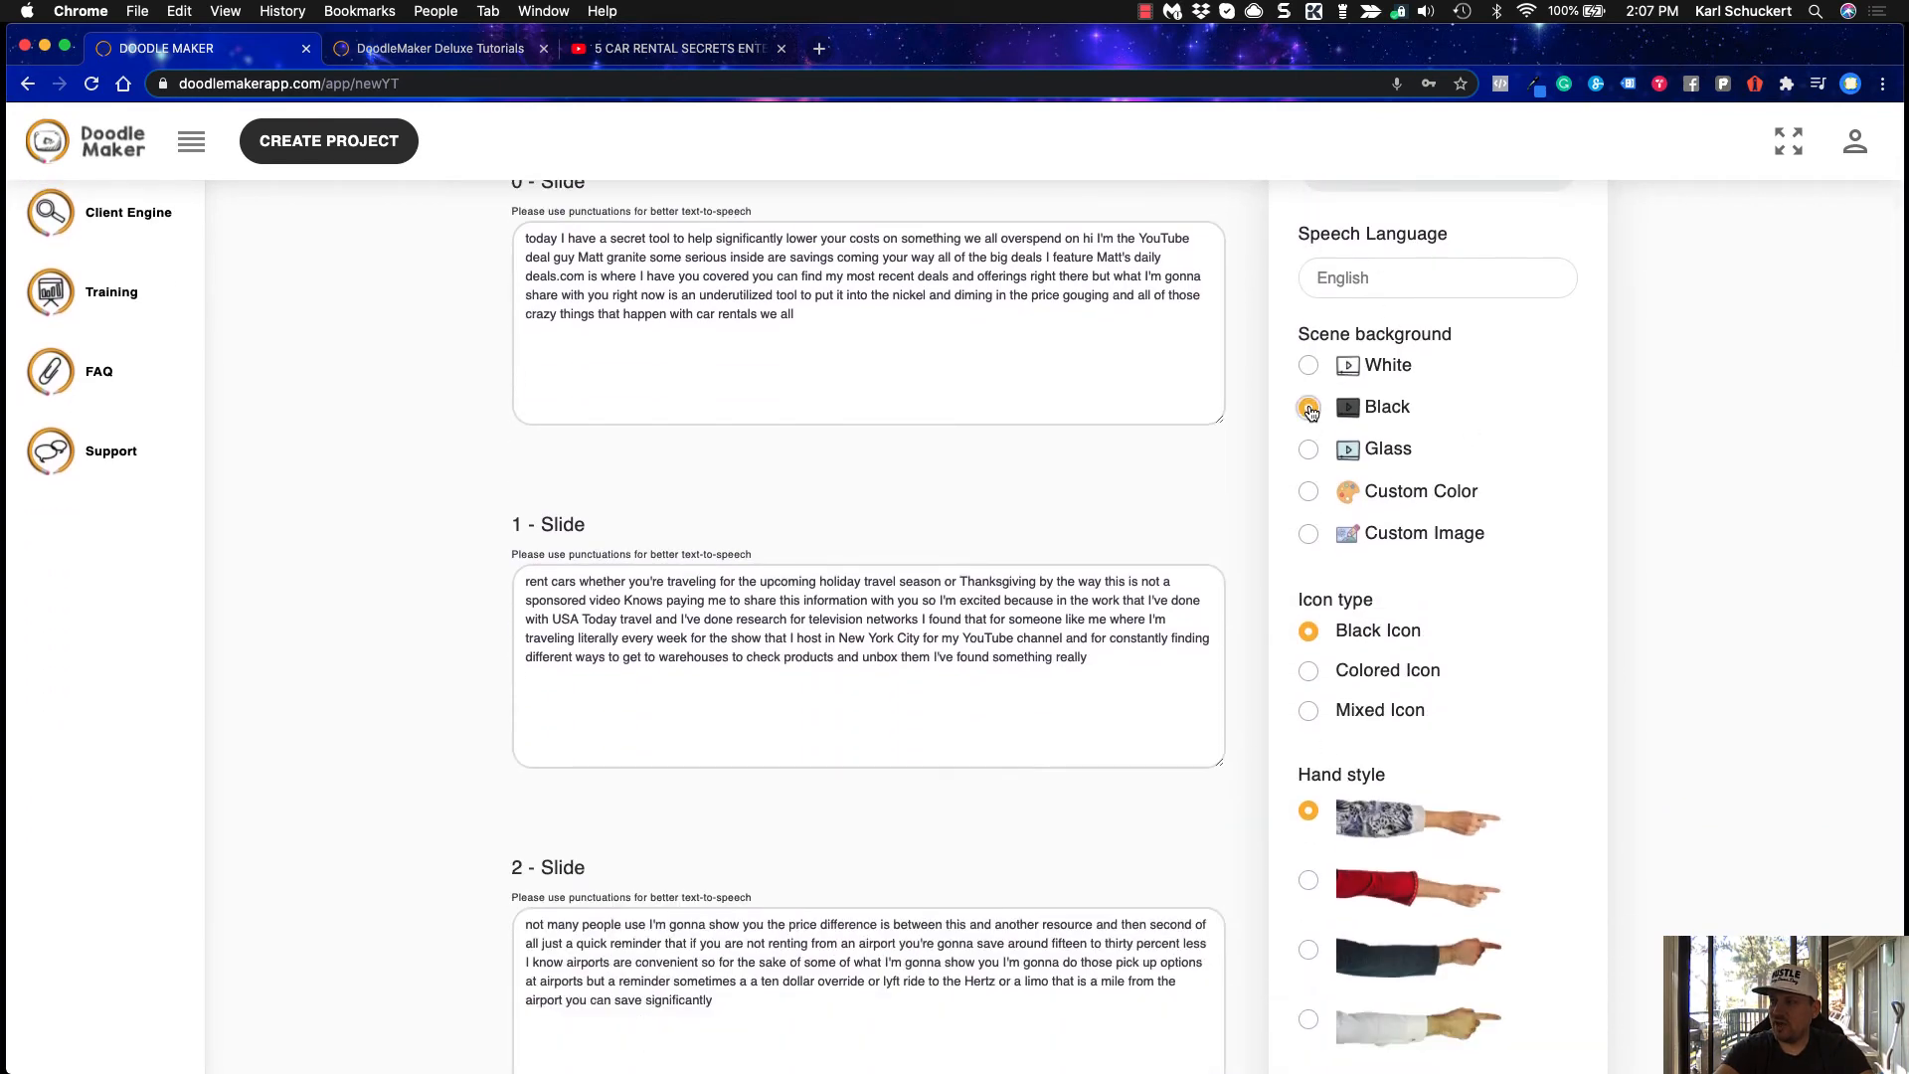
{"action": "left_click", "coordinate": [1311, 450]}
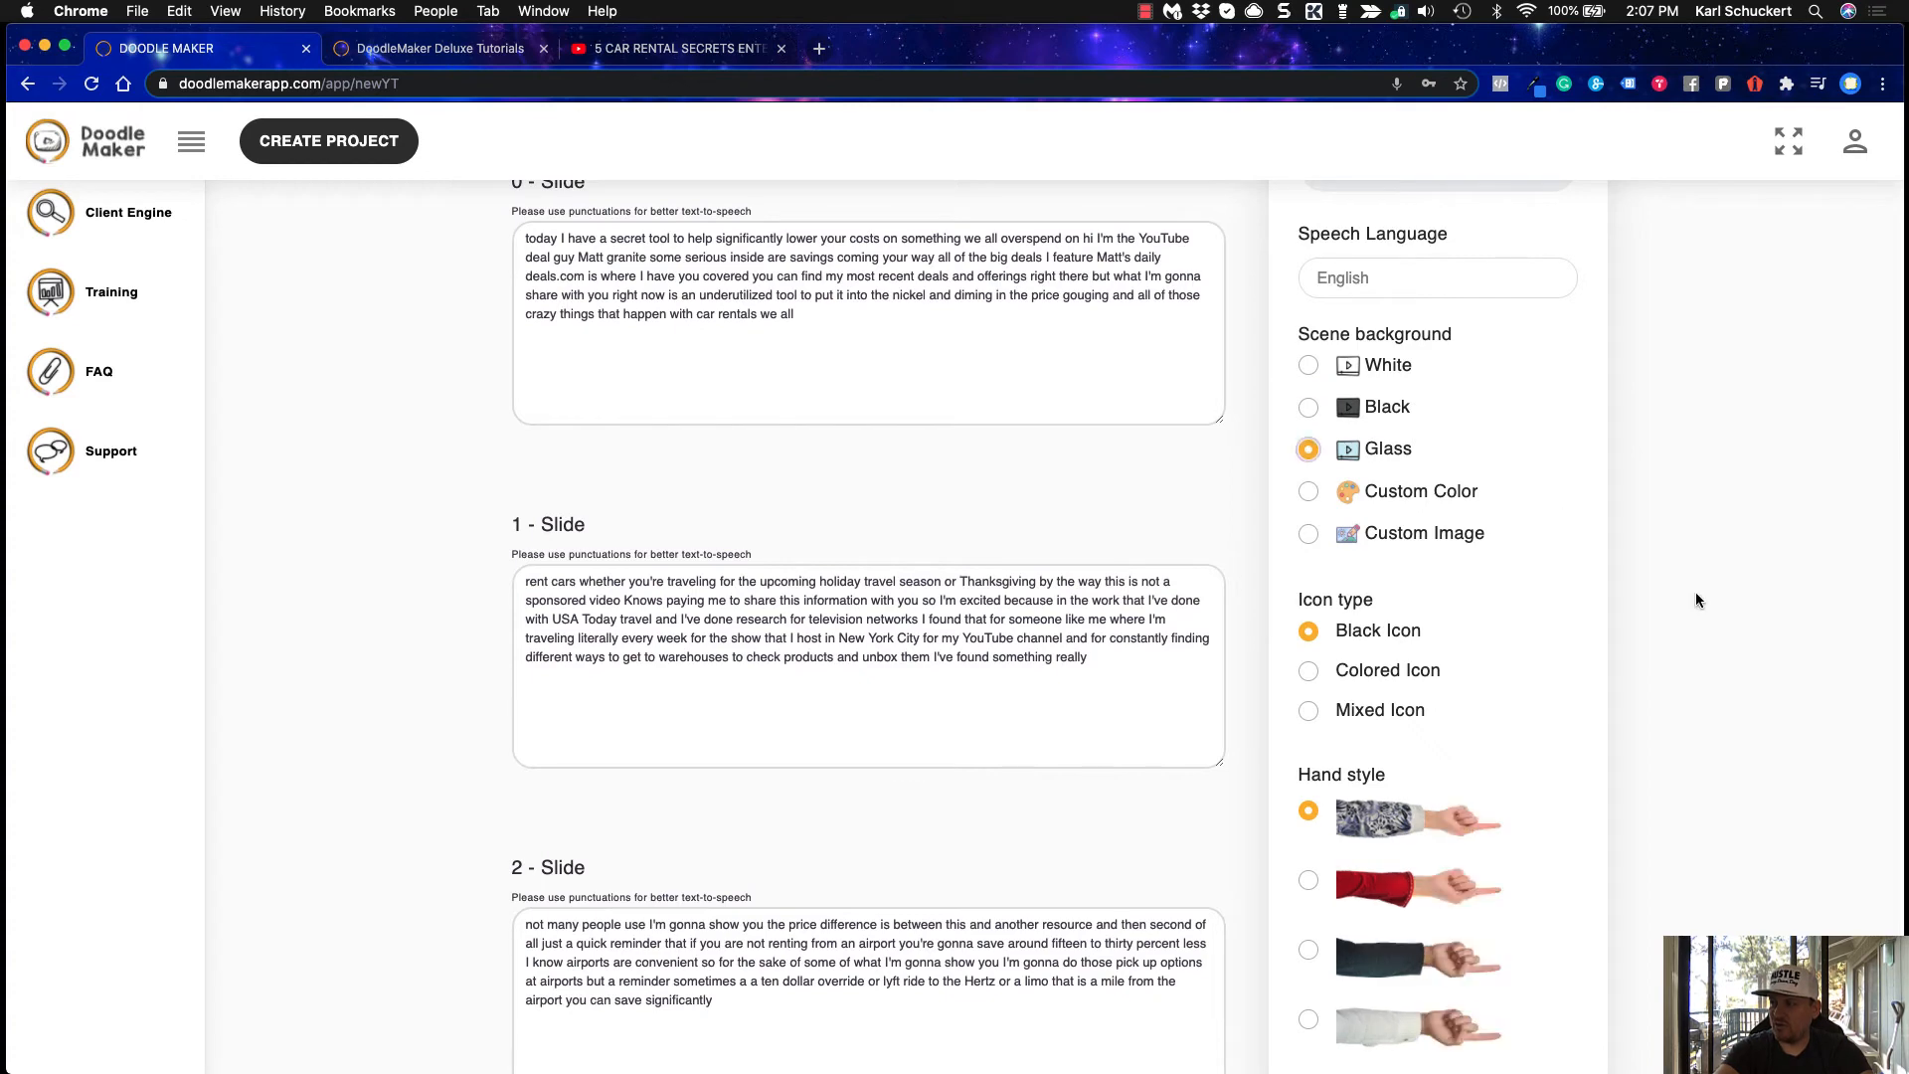
Set the project's hand style to the darker-skinned hand with the patterned blue-and-white sleeve
{"action": "scroll", "coordinate": [1671, 697], "scroll_direction": "down", "scroll_amount": 3}
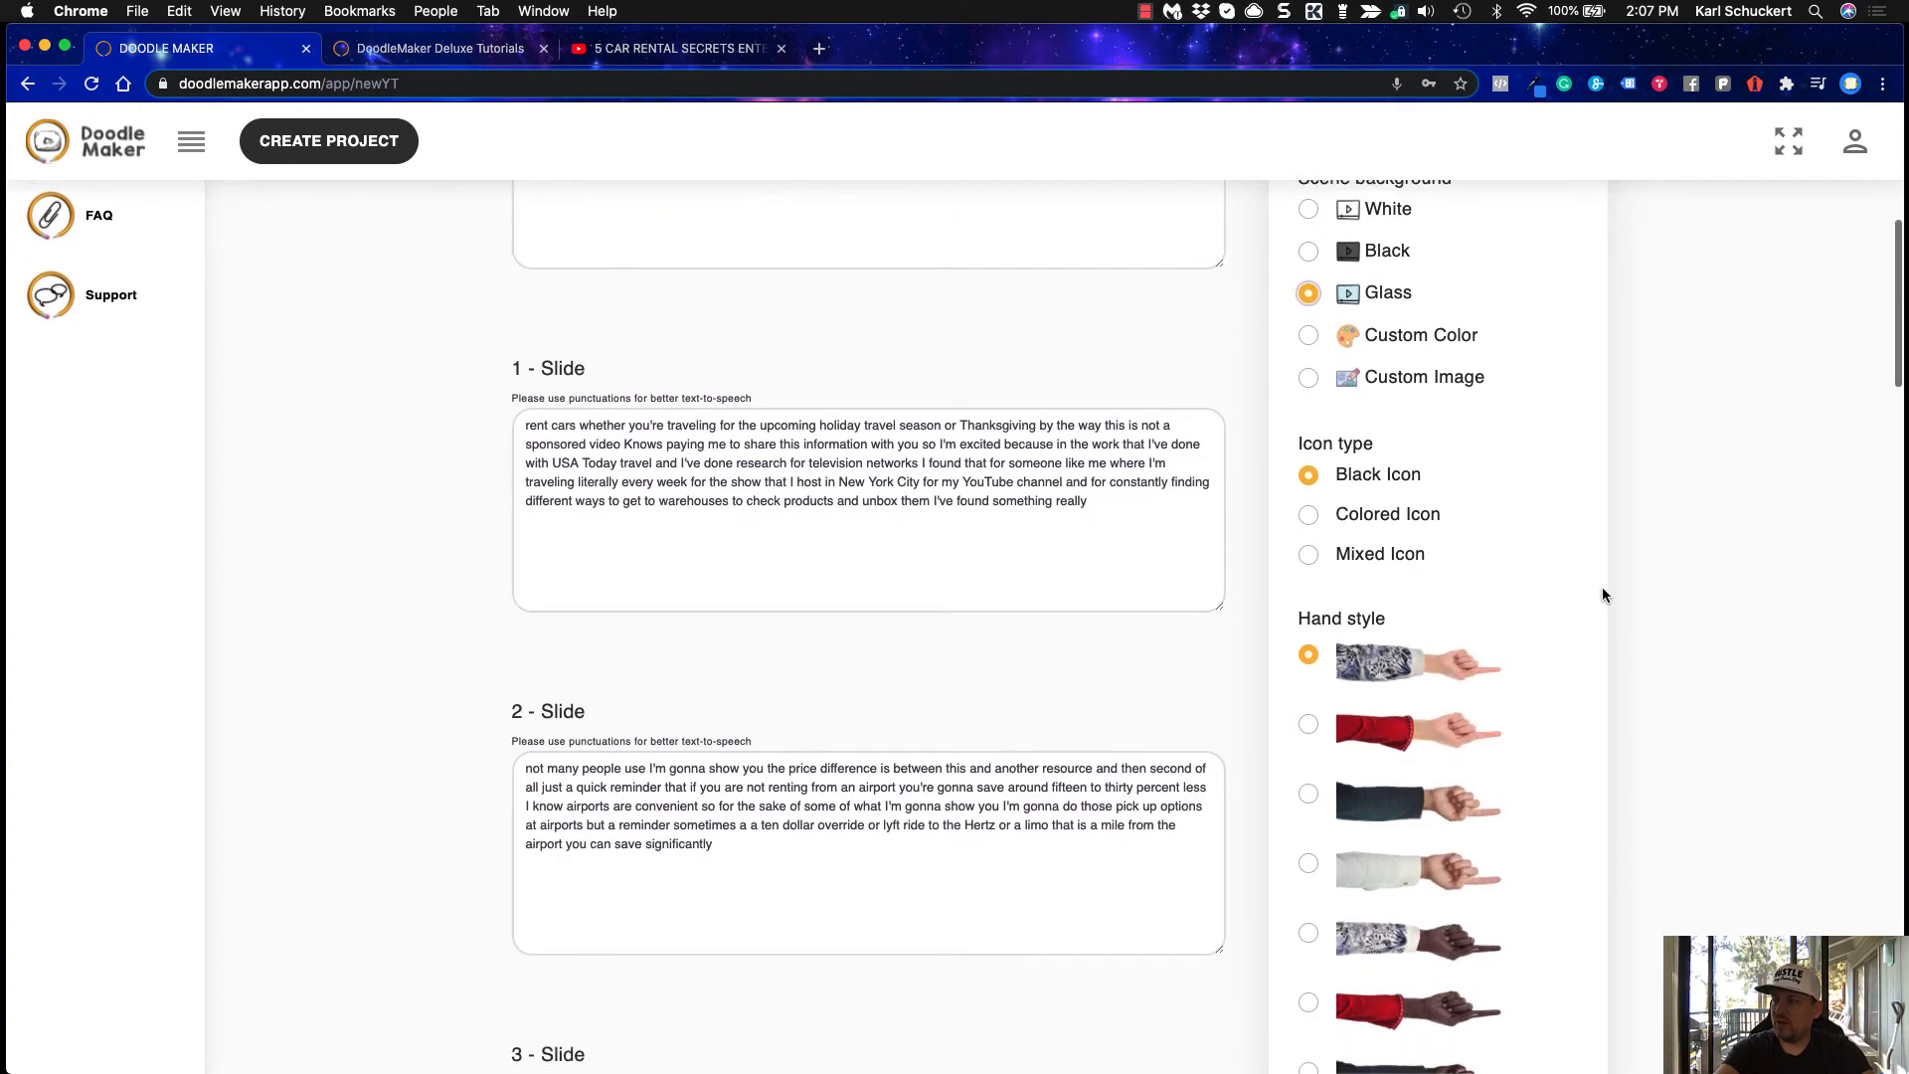
{"action": "scroll", "coordinate": [1602, 594], "scroll_direction": "down", "scroll_amount": 2}
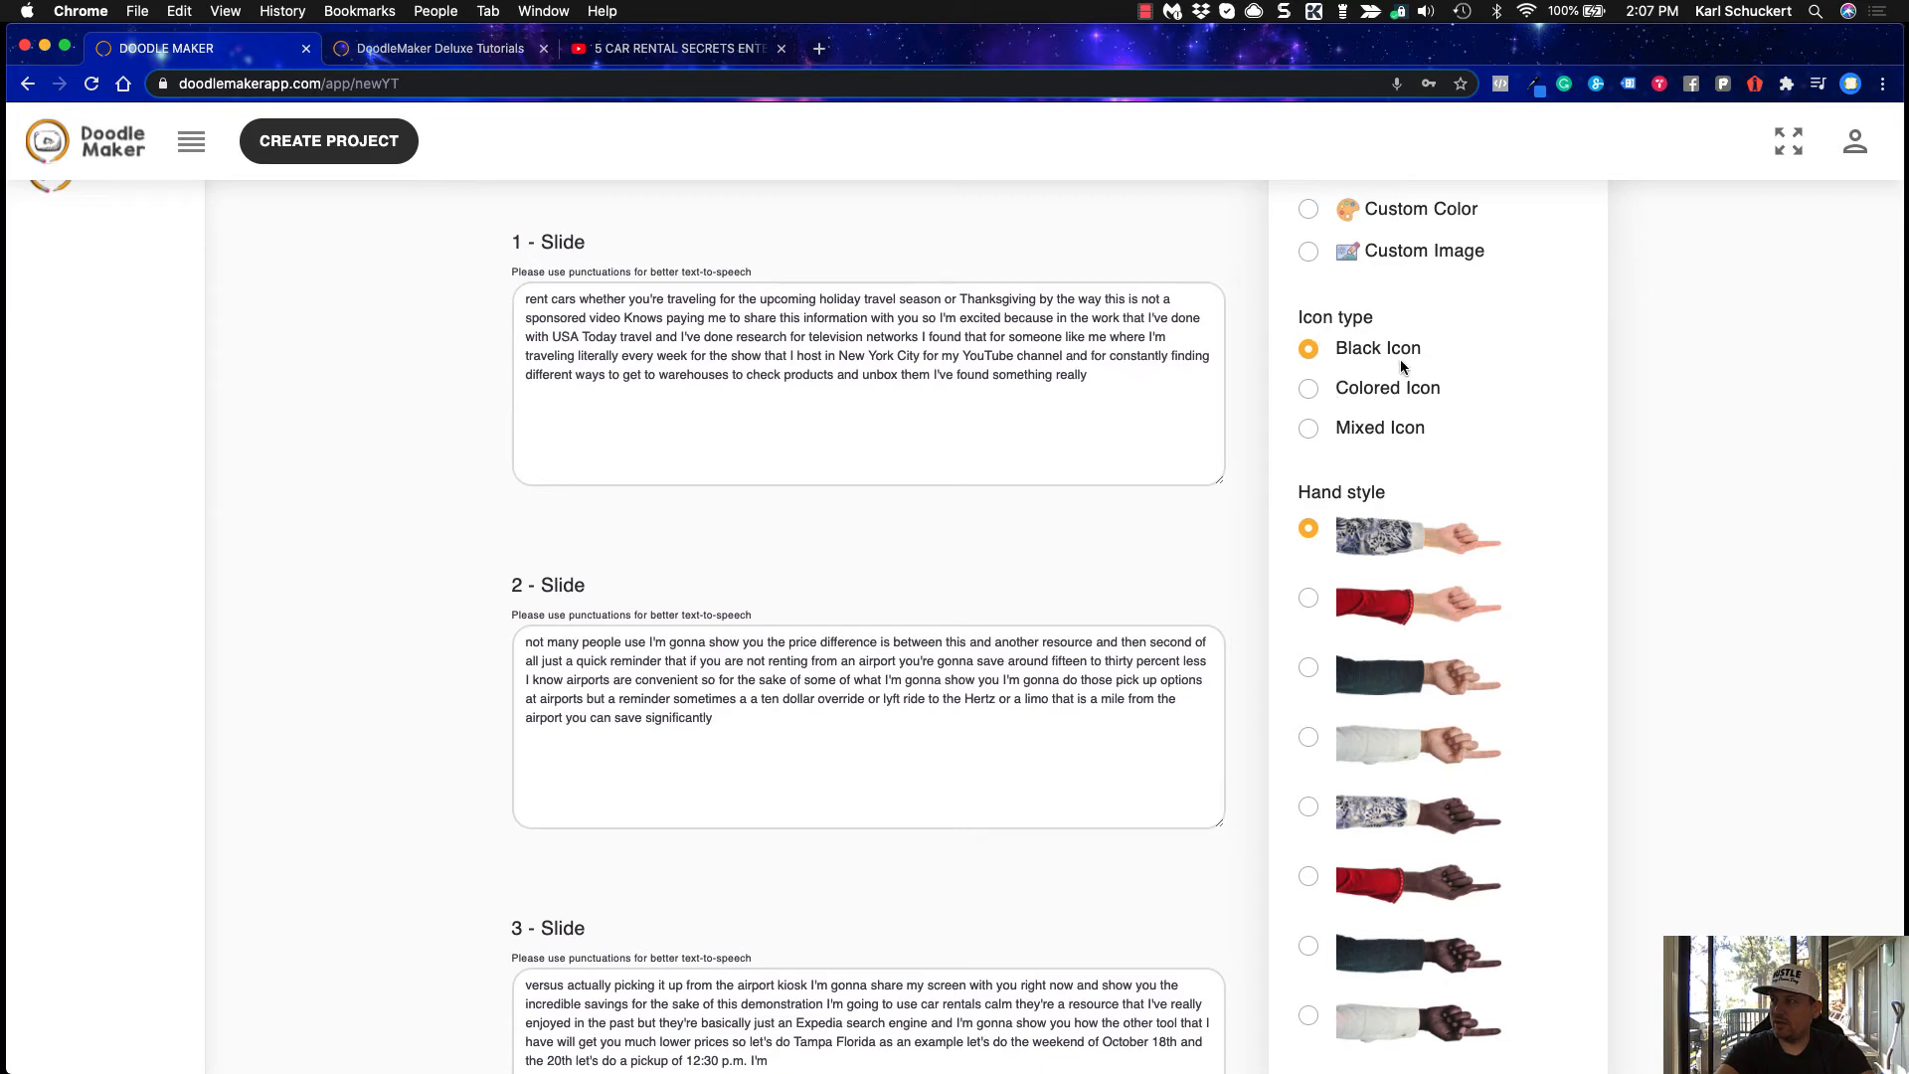
{"action": "scroll", "coordinate": [1682, 435], "scroll_direction": "up", "scroll_amount": 10}
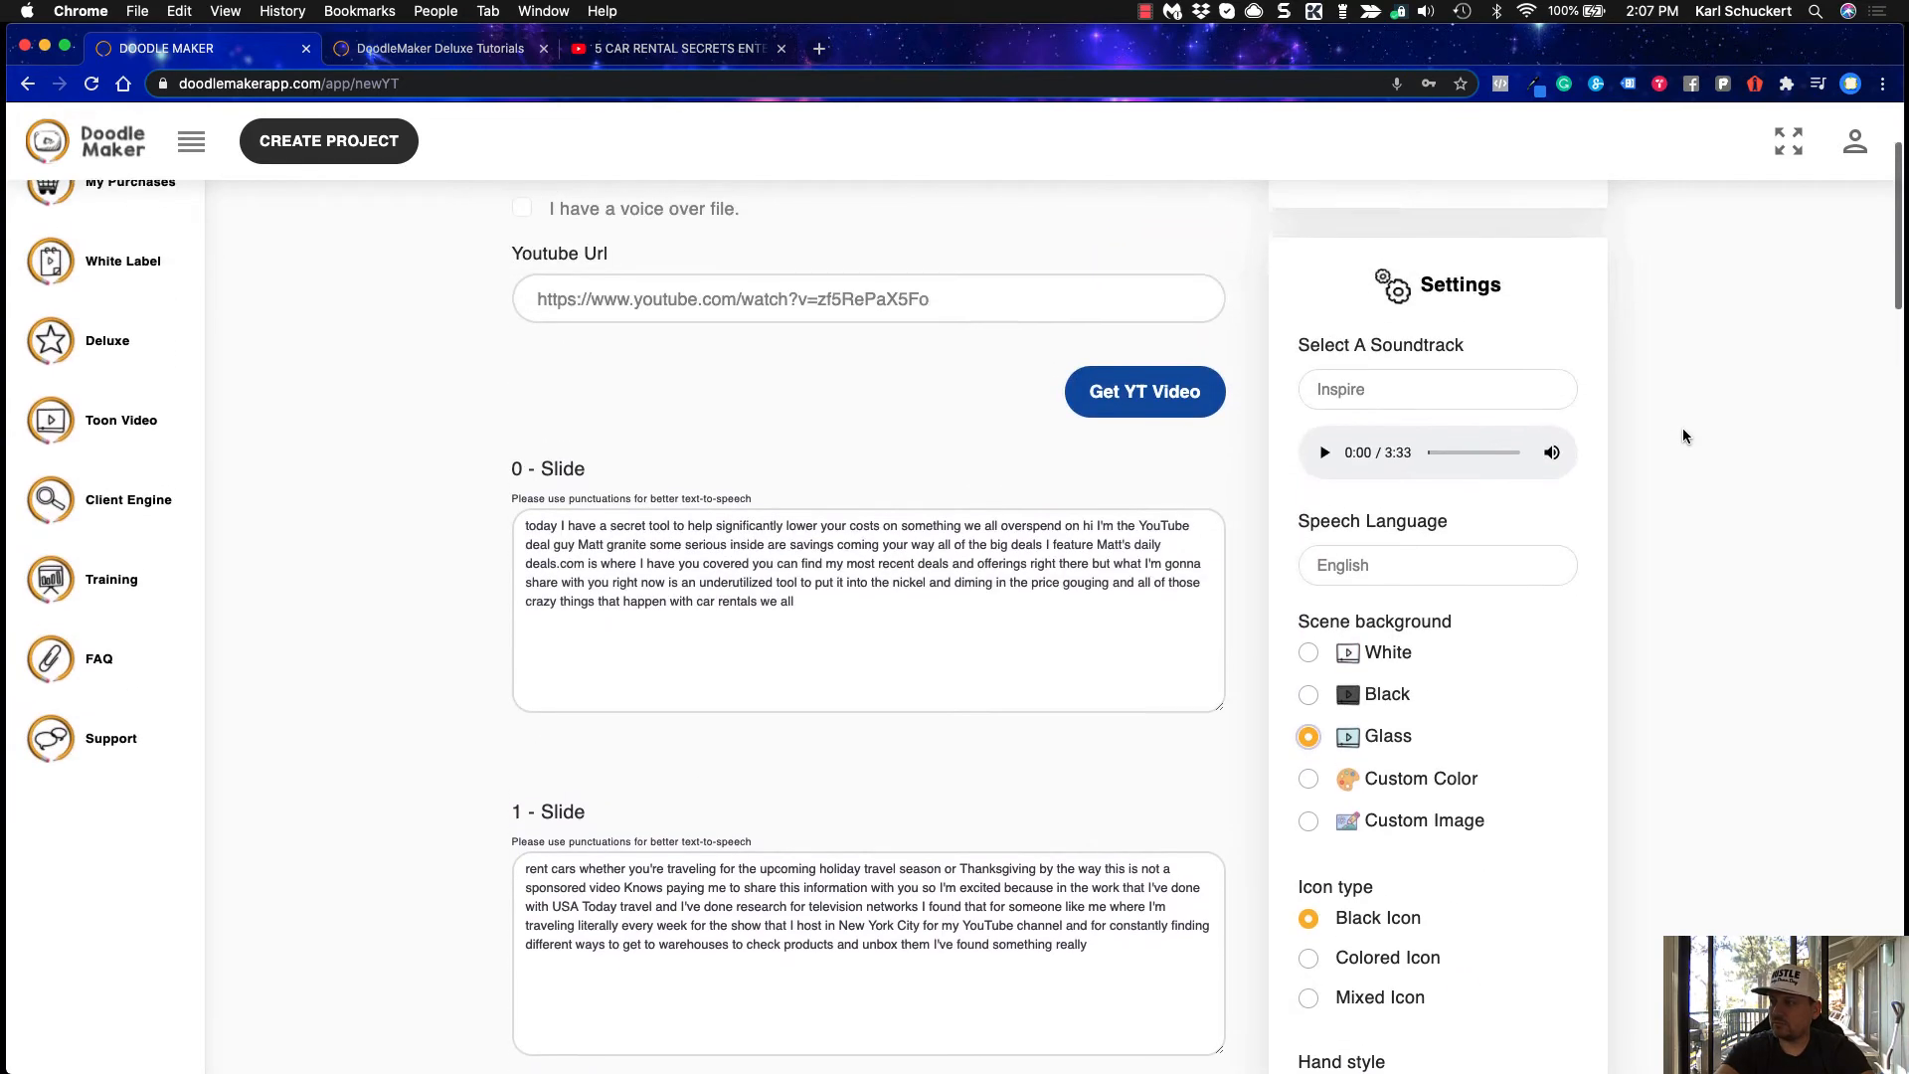
{"action": "scroll", "coordinate": [1682, 436], "scroll_direction": "down", "scroll_amount": 12}
{"action": "scroll", "coordinate": [1683, 435], "scroll_direction": "down", "scroll_amount": 2}
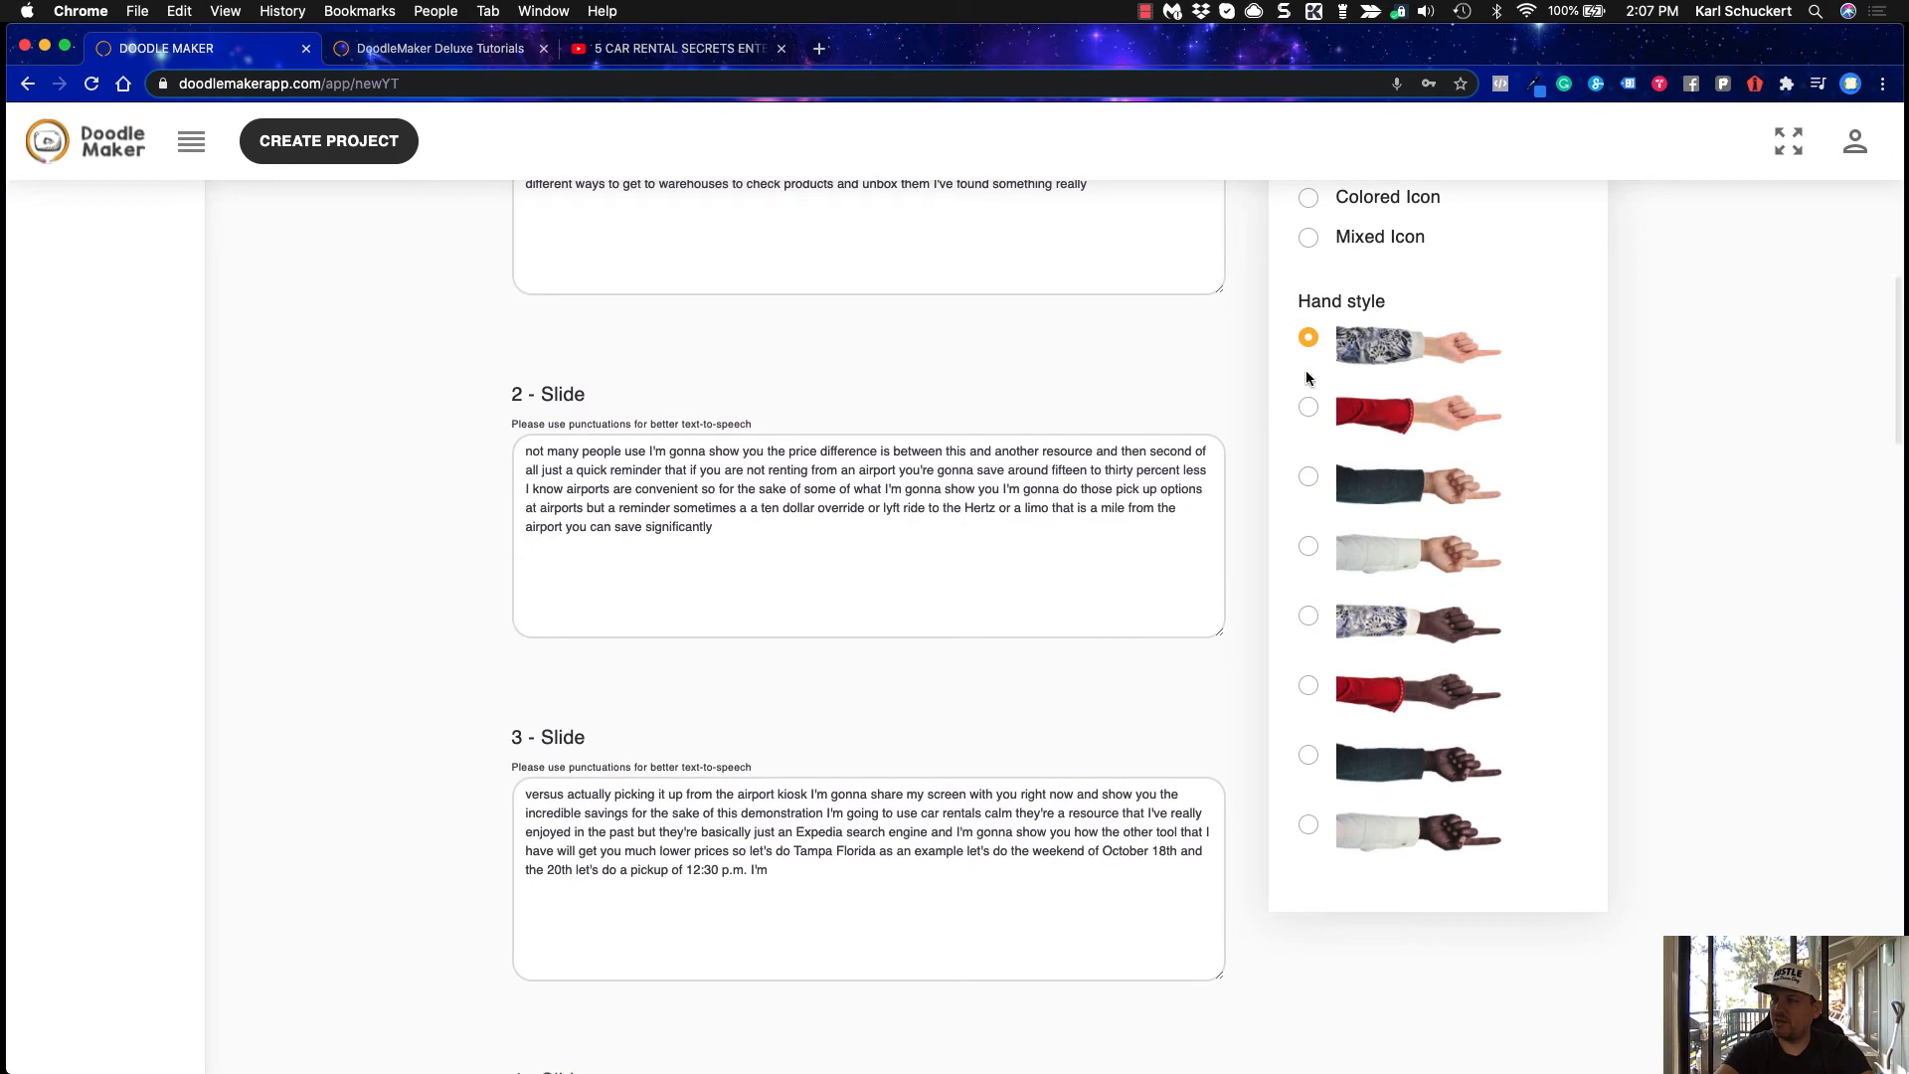
{"action": "left_click", "coordinate": [1309, 616]}
{"action": "scroll", "coordinate": [1764, 497], "scroll_direction": "up", "scroll_amount": 6}
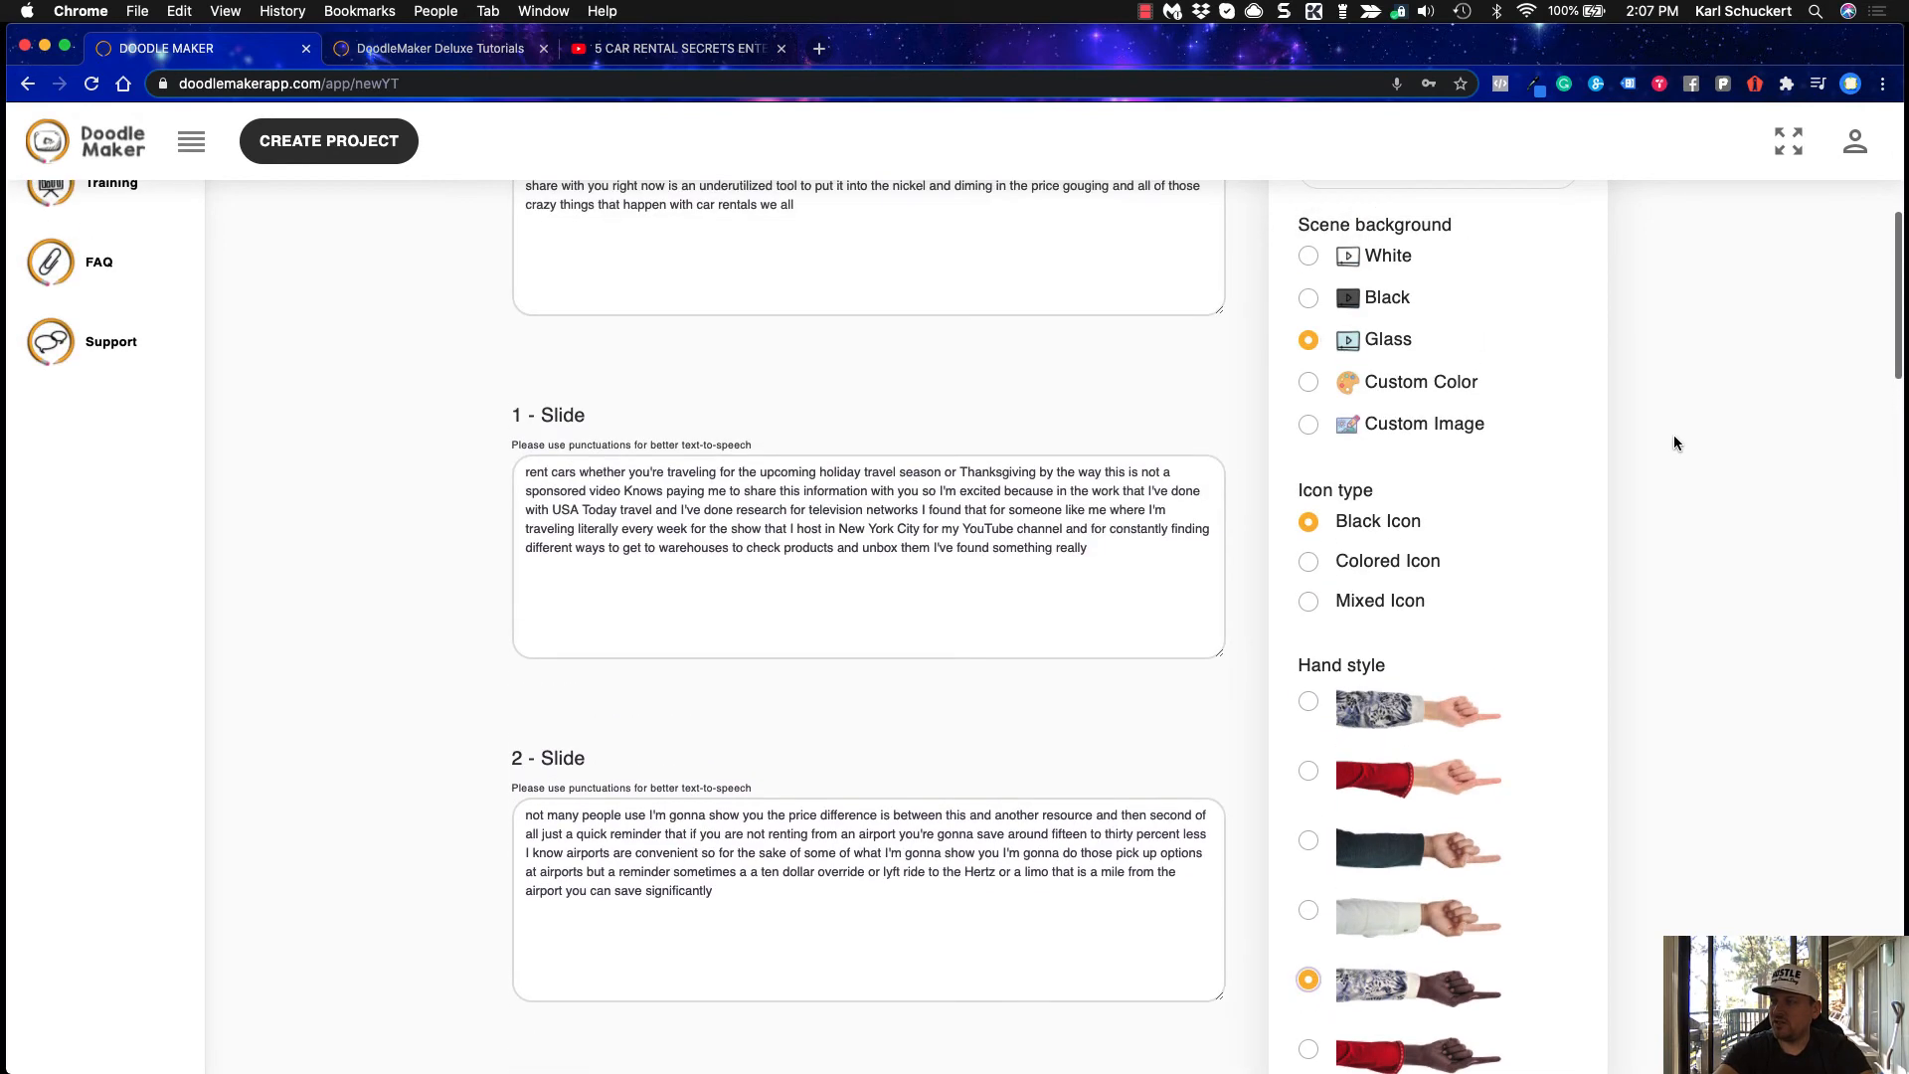
Play a sample of the Inspire soundtrack and save the Car Rental project
{"action": "scroll", "coordinate": [1649, 714], "scroll_direction": "up", "scroll_amount": 10}
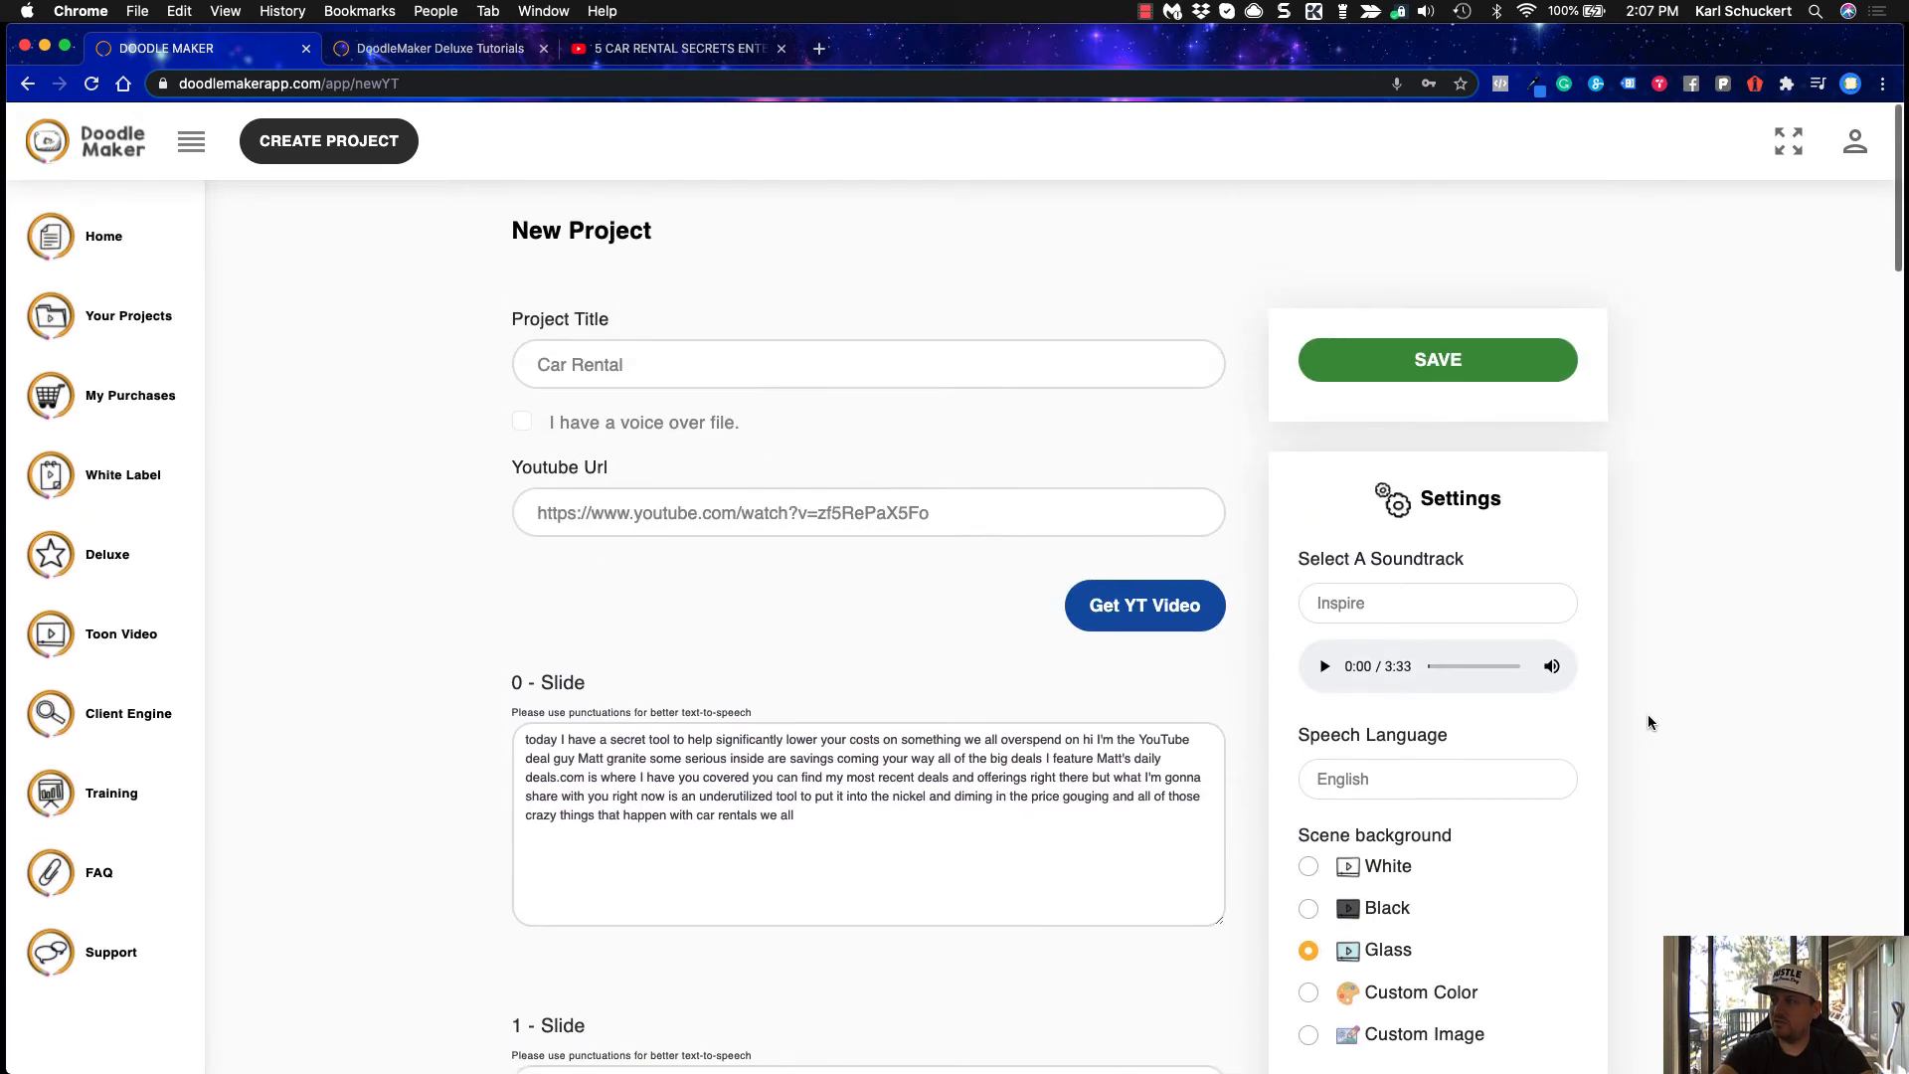
{"action": "left_click", "coordinate": [1326, 666]}
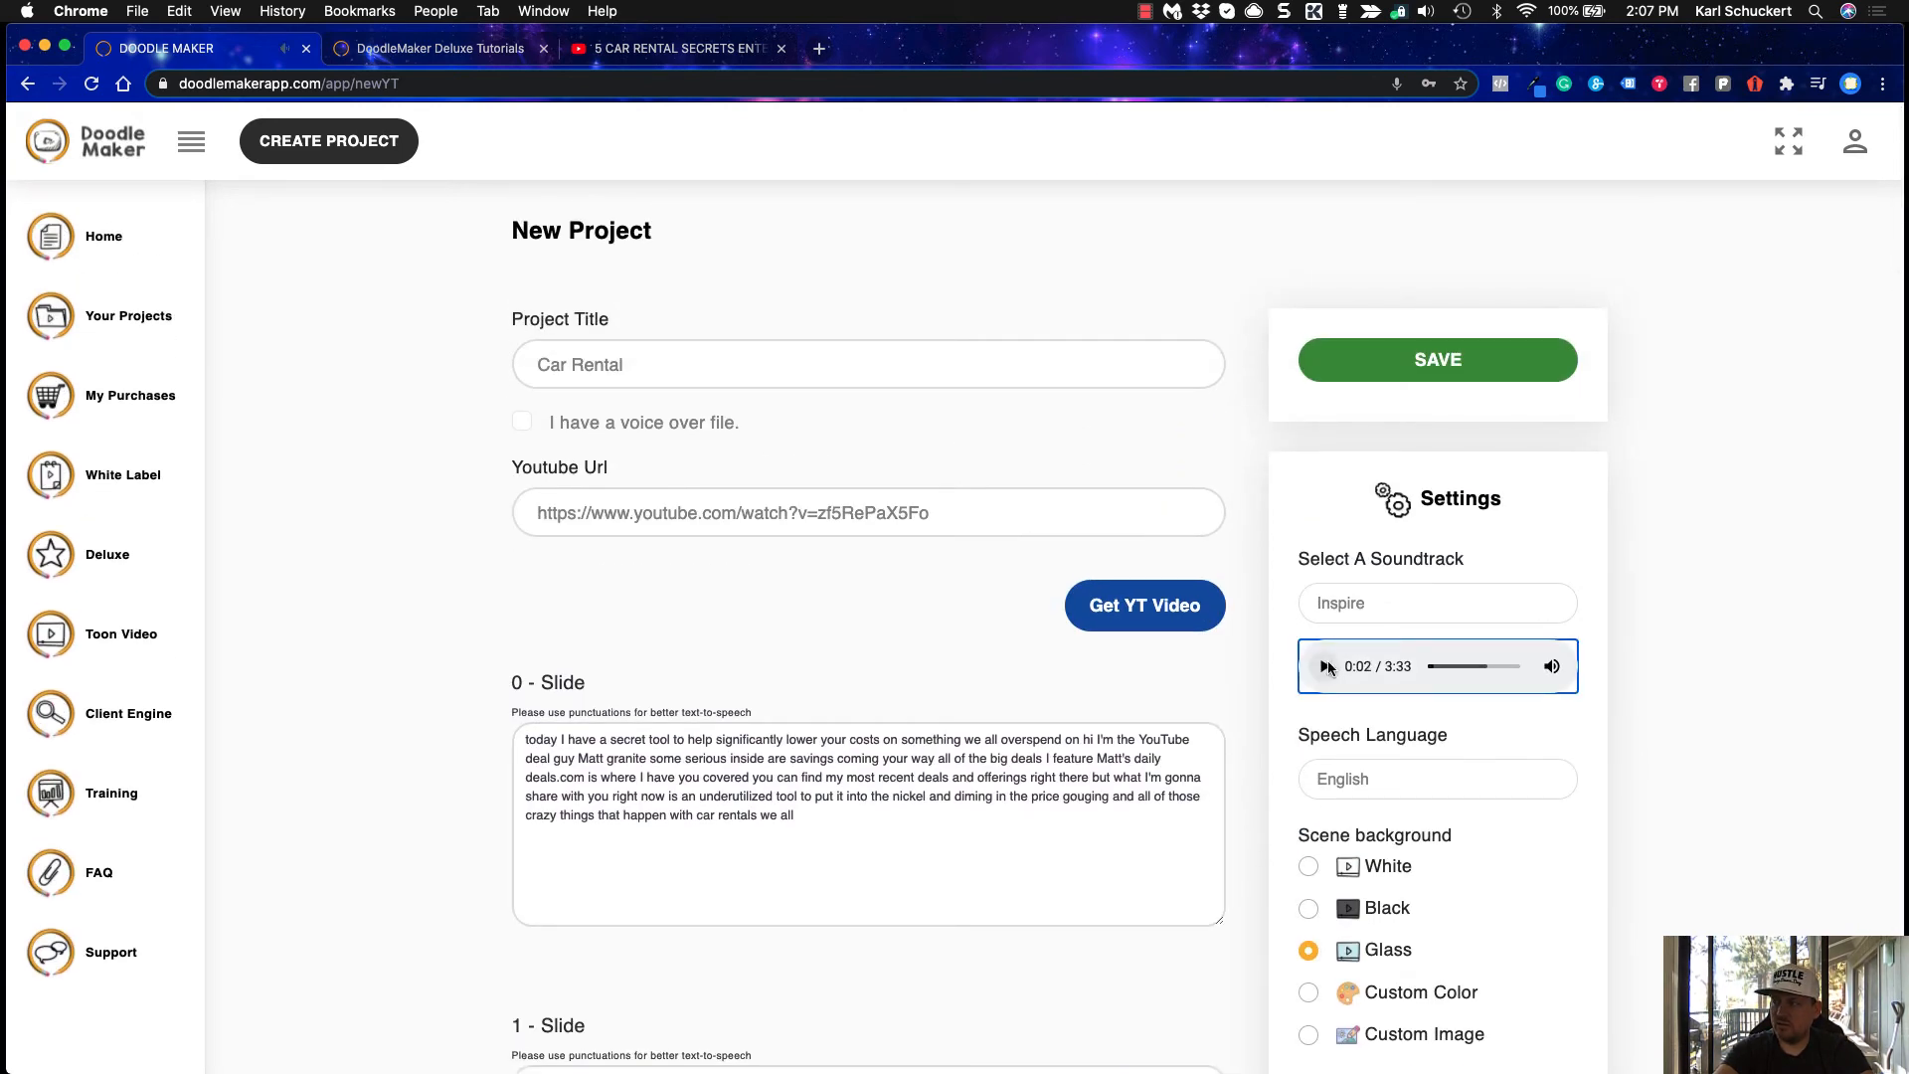
{"action": "scroll", "coordinate": [1629, 557], "scroll_direction": "down", "scroll_amount": 15}
{"action": "scroll", "coordinate": [1629, 557], "scroll_direction": "up", "scroll_amount": 20}
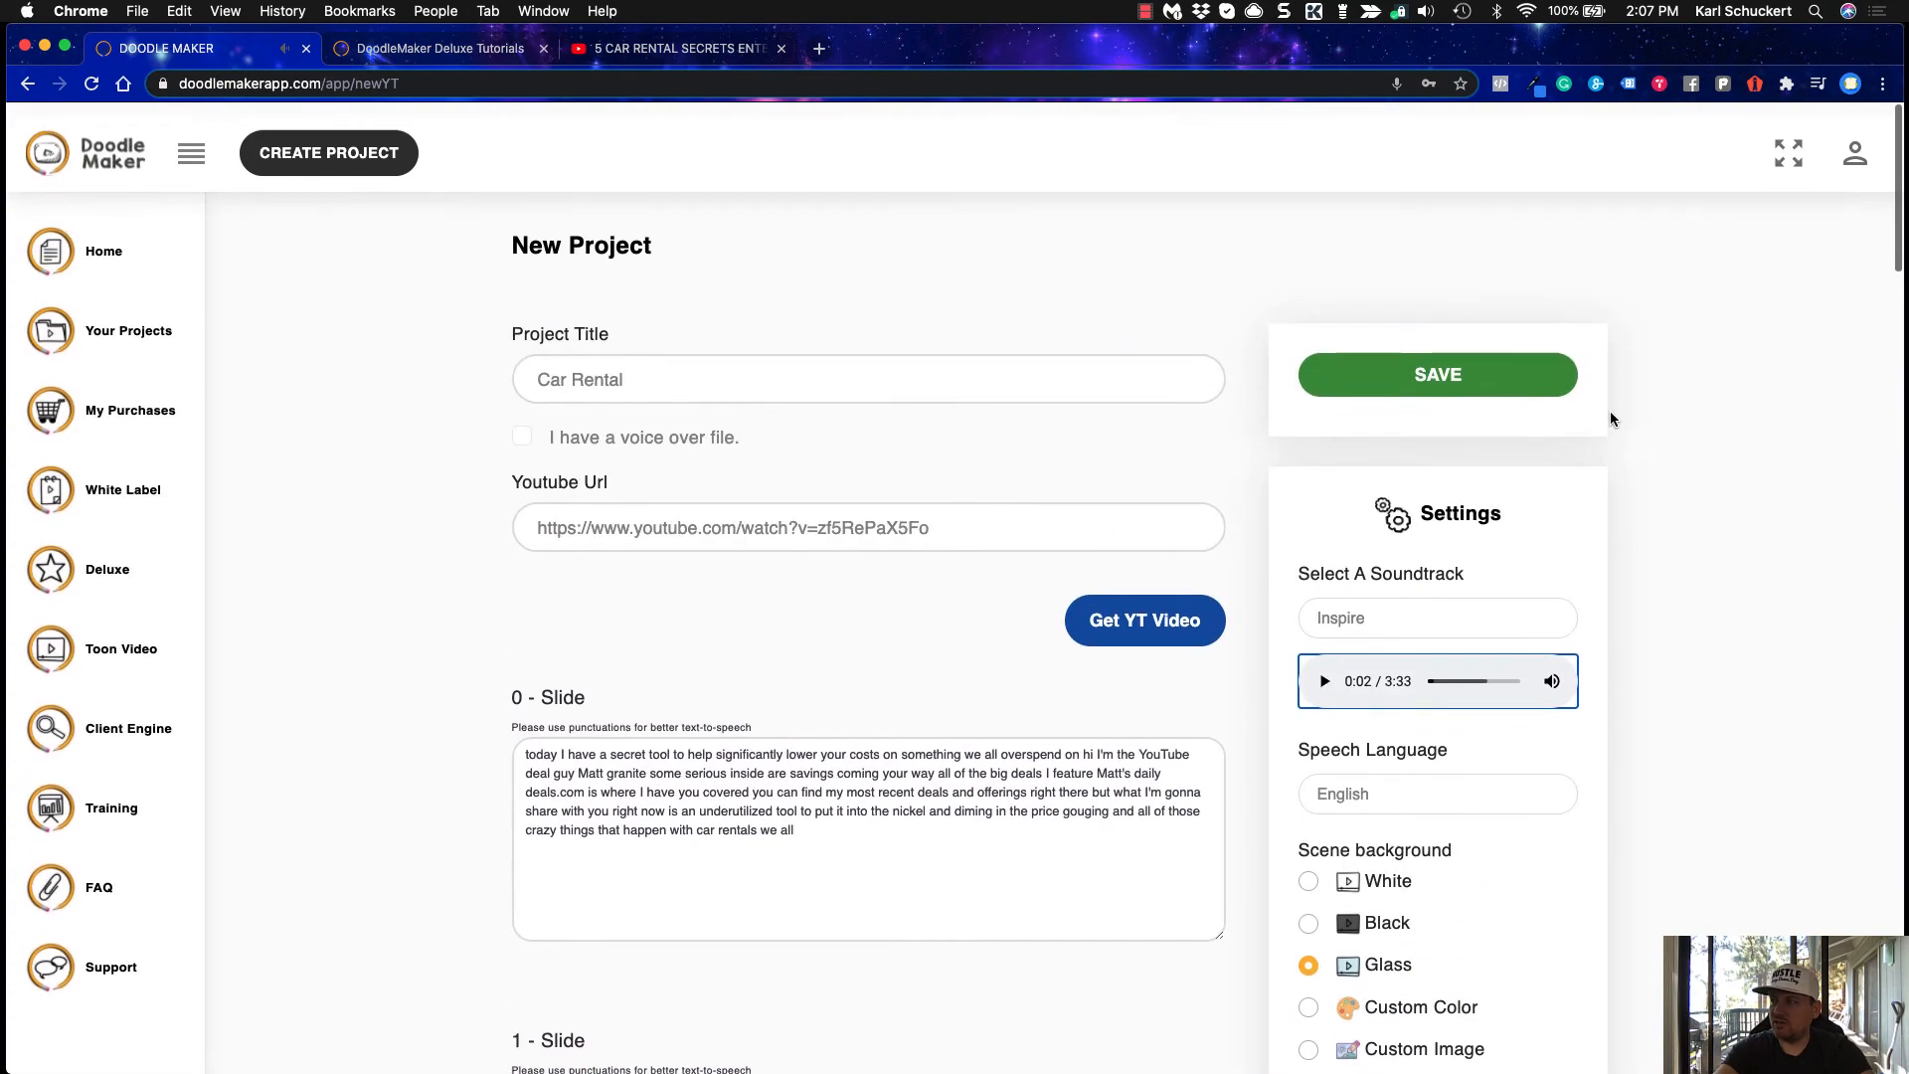
{"action": "left_click", "coordinate": [1403, 373]}
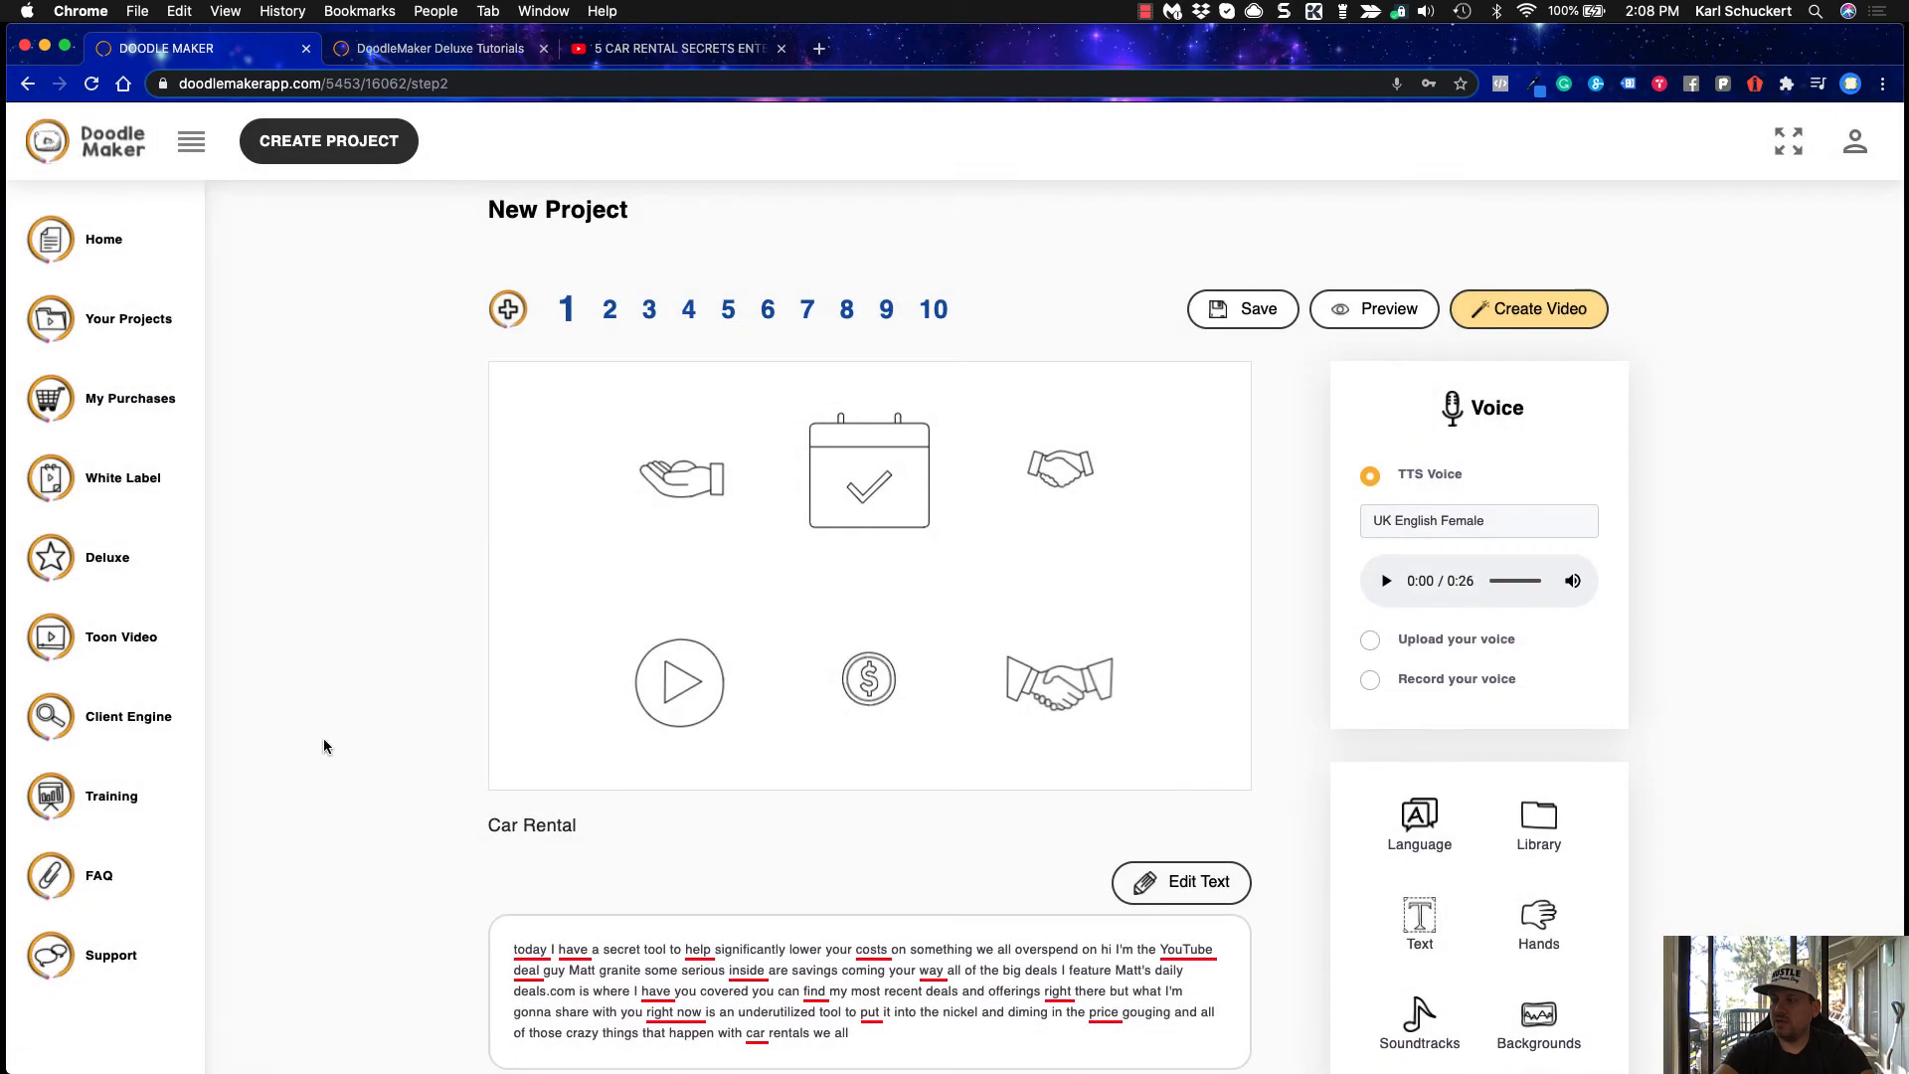
Review the first slide's script and design options, and listen to its UK English Female voice-over
{"action": "scroll", "coordinate": [341, 763], "scroll_direction": "down", "scroll_amount": 5}
{"action": "scroll", "coordinate": [341, 763], "scroll_direction": "up", "scroll_amount": 2}
{"action": "scroll", "coordinate": [340, 763], "scroll_direction": "up", "scroll_amount": 5}
{"action": "left_click", "coordinate": [1388, 586]}
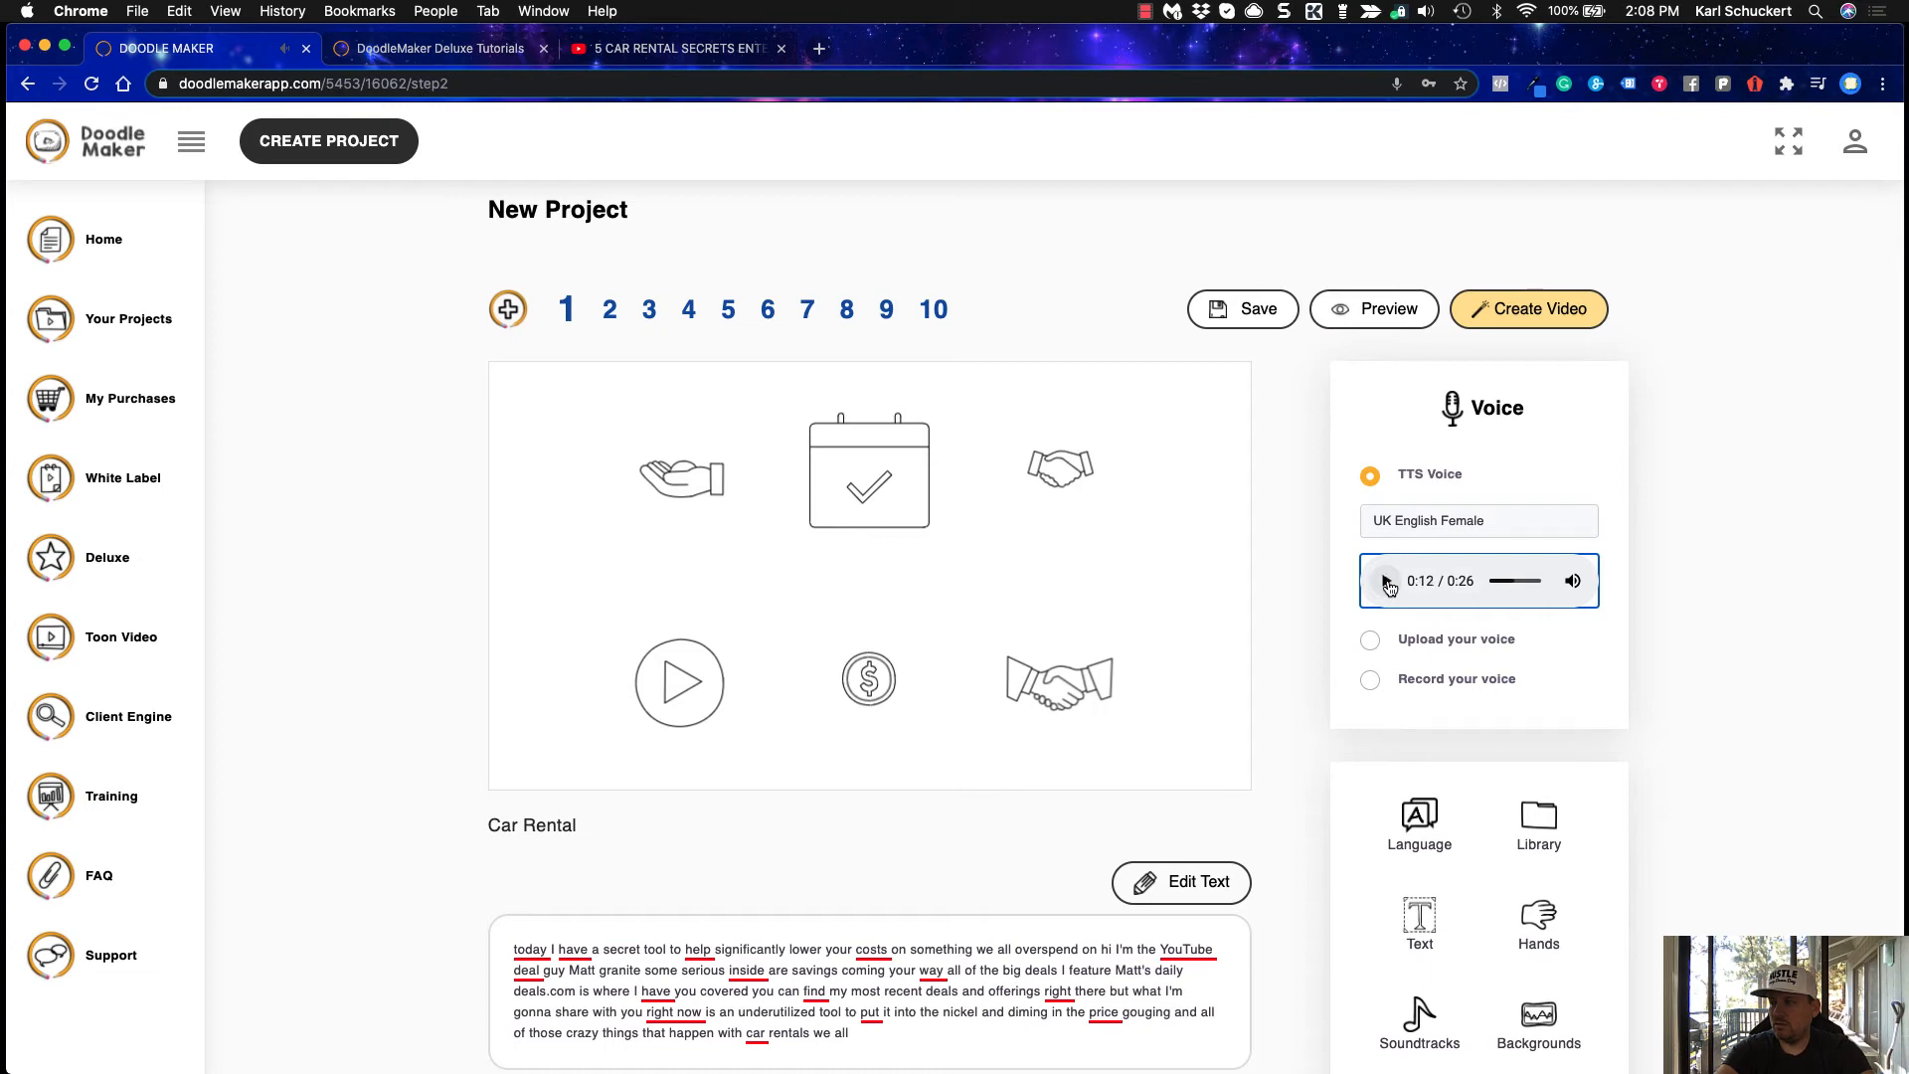
Change the first slide's text-to-speech voice to English US - Julian (male) and listen to it
{"action": "left_click", "coordinate": [1422, 521]}
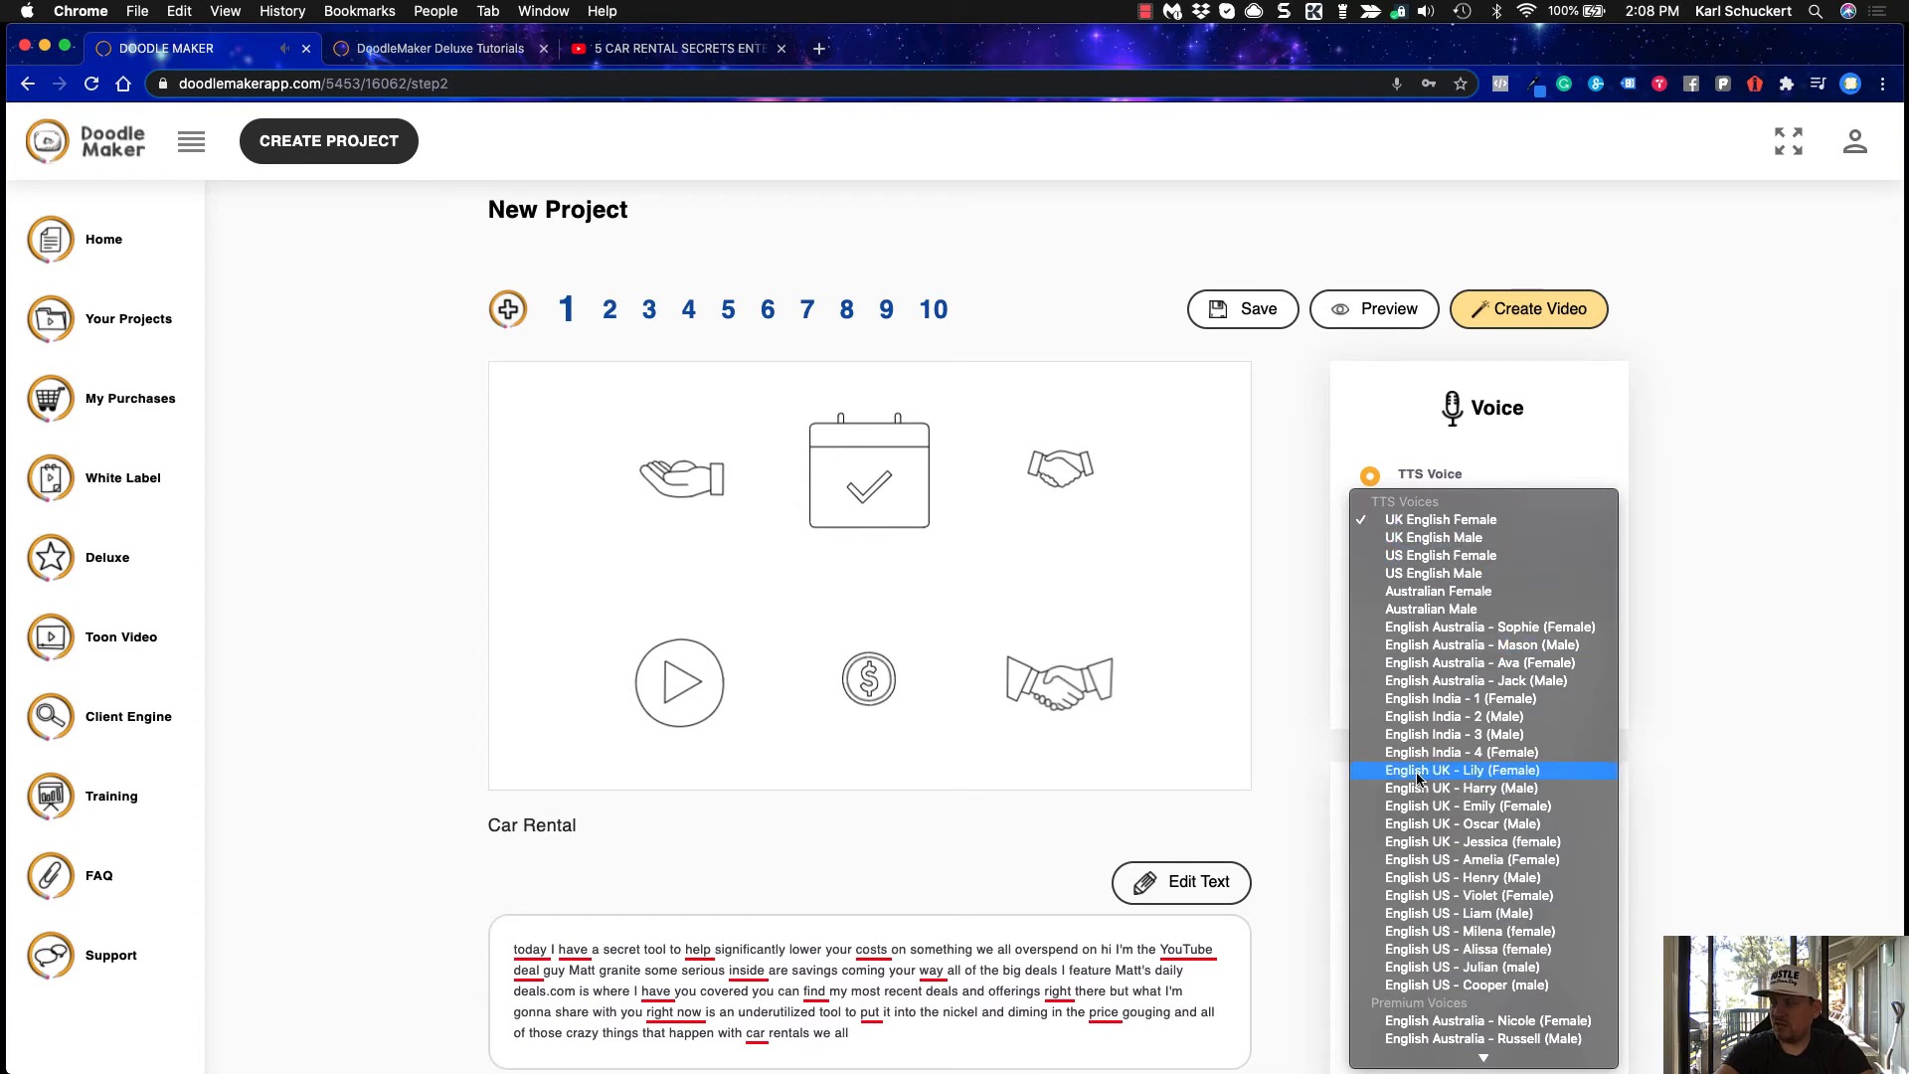
{"action": "scroll", "coordinate": [1422, 786], "scroll_direction": "down", "scroll_amount": 3}
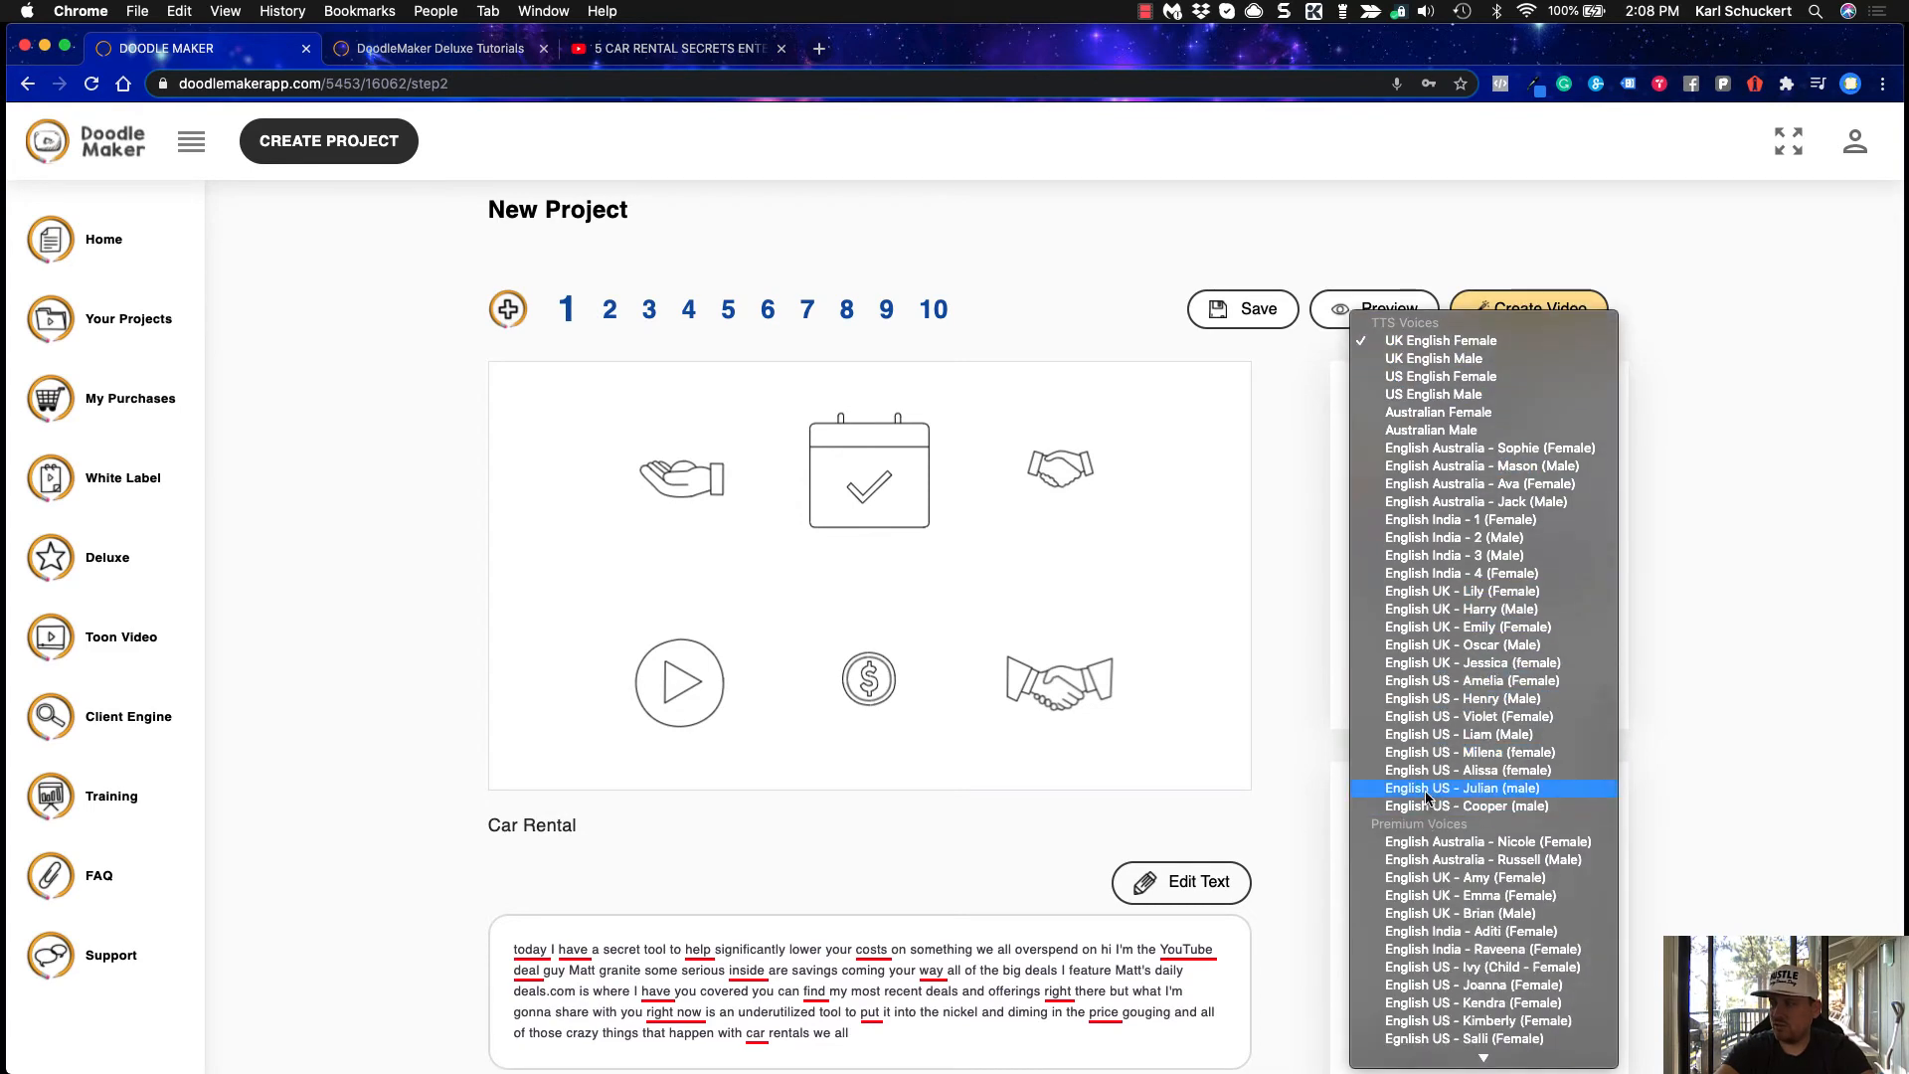
{"action": "left_click", "coordinate": [1428, 789]}
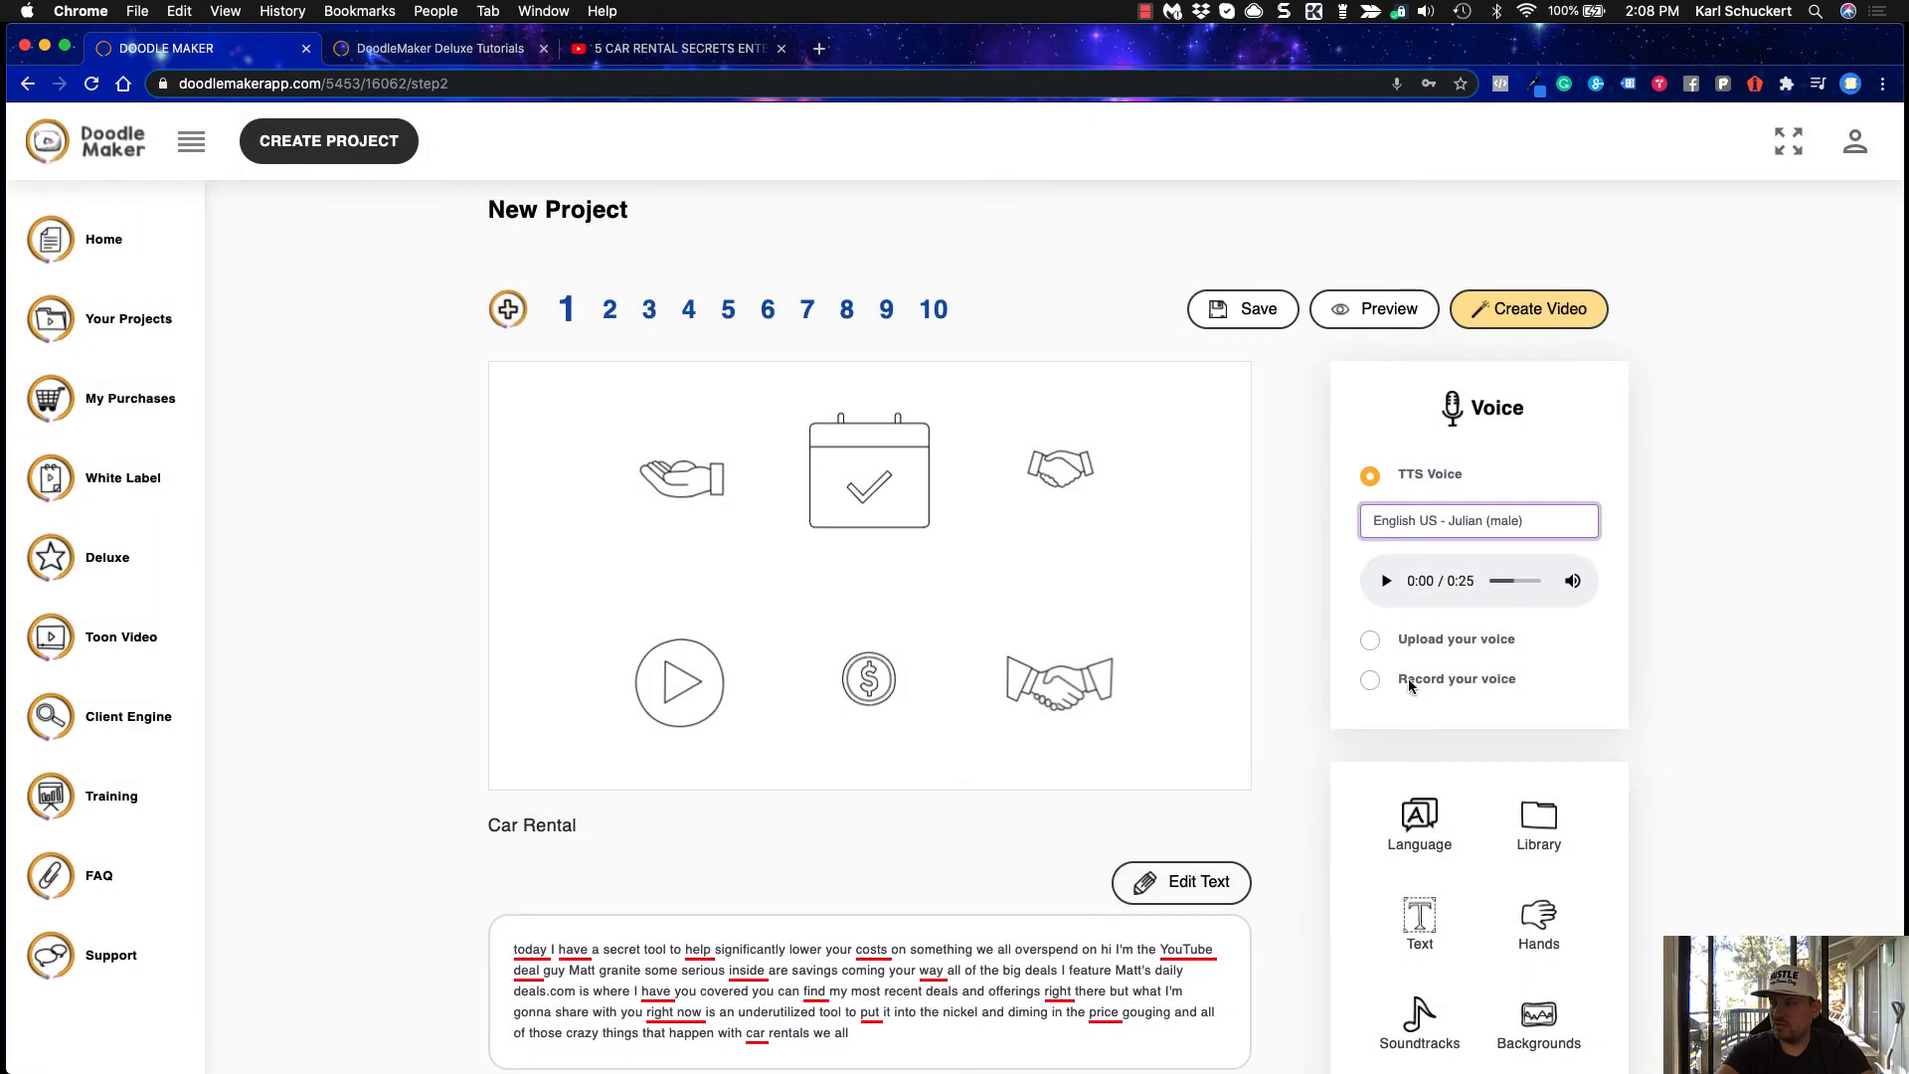
{"action": "left_click", "coordinate": [1387, 582]}
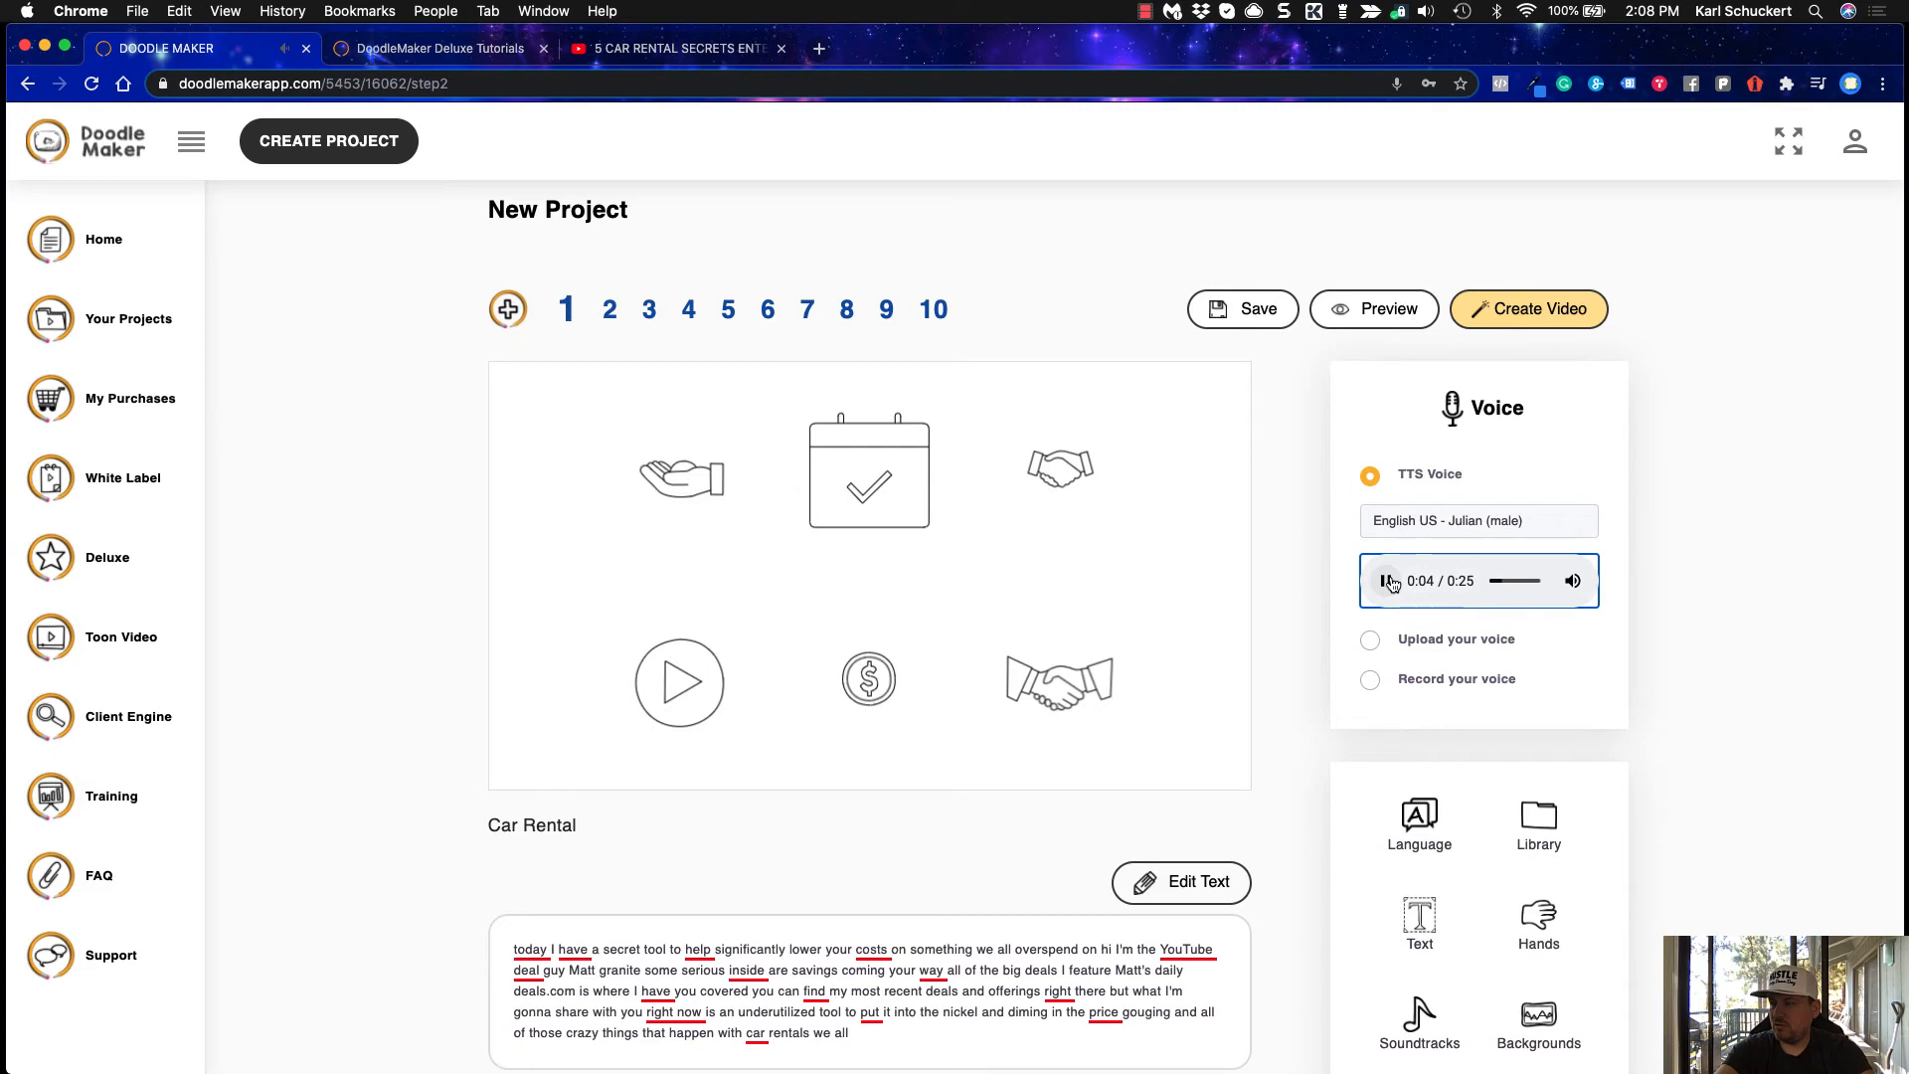
Delete the calendar, both handshake icons and the play icon from slide 1, keeping the open hand and dollar coin
{"action": "left_click", "coordinate": [686, 471]}
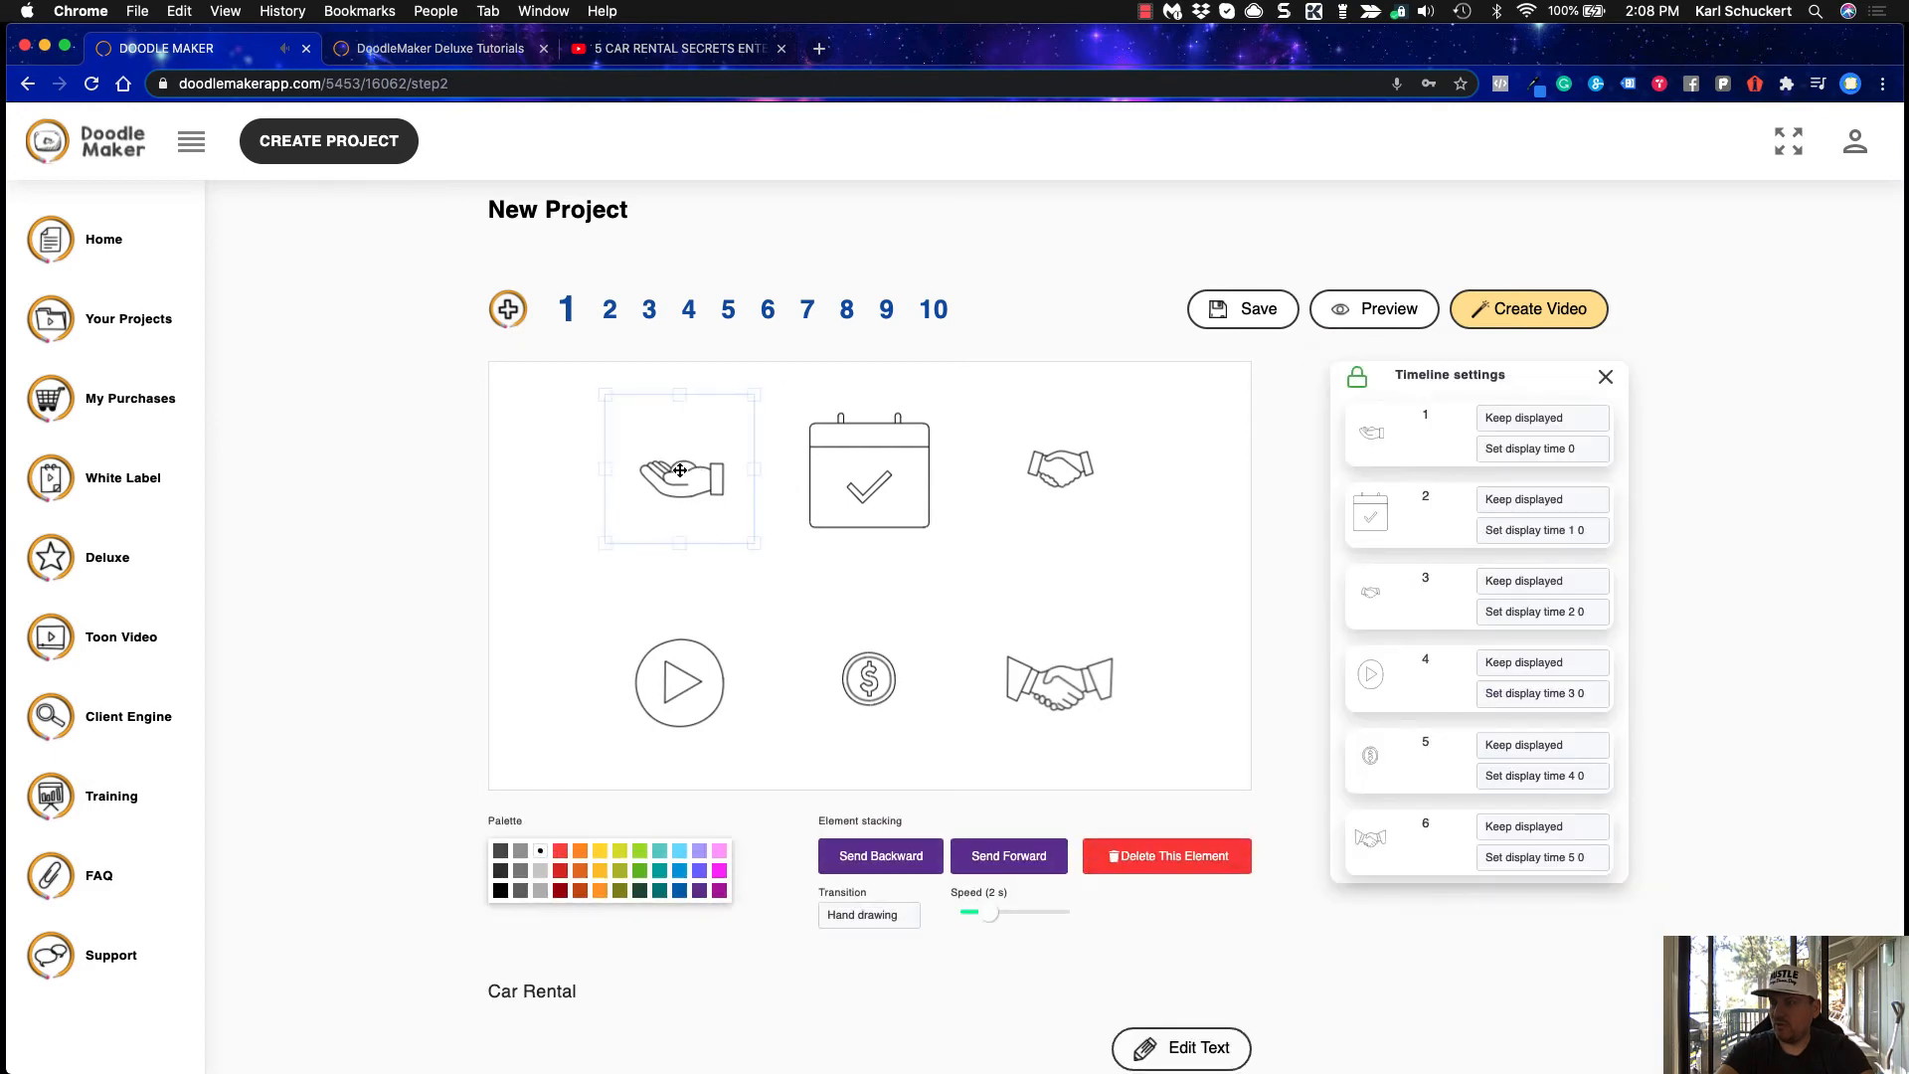
{"action": "left_click", "coordinate": [891, 471]}
{"action": "left_click", "coordinate": [1169, 856]}
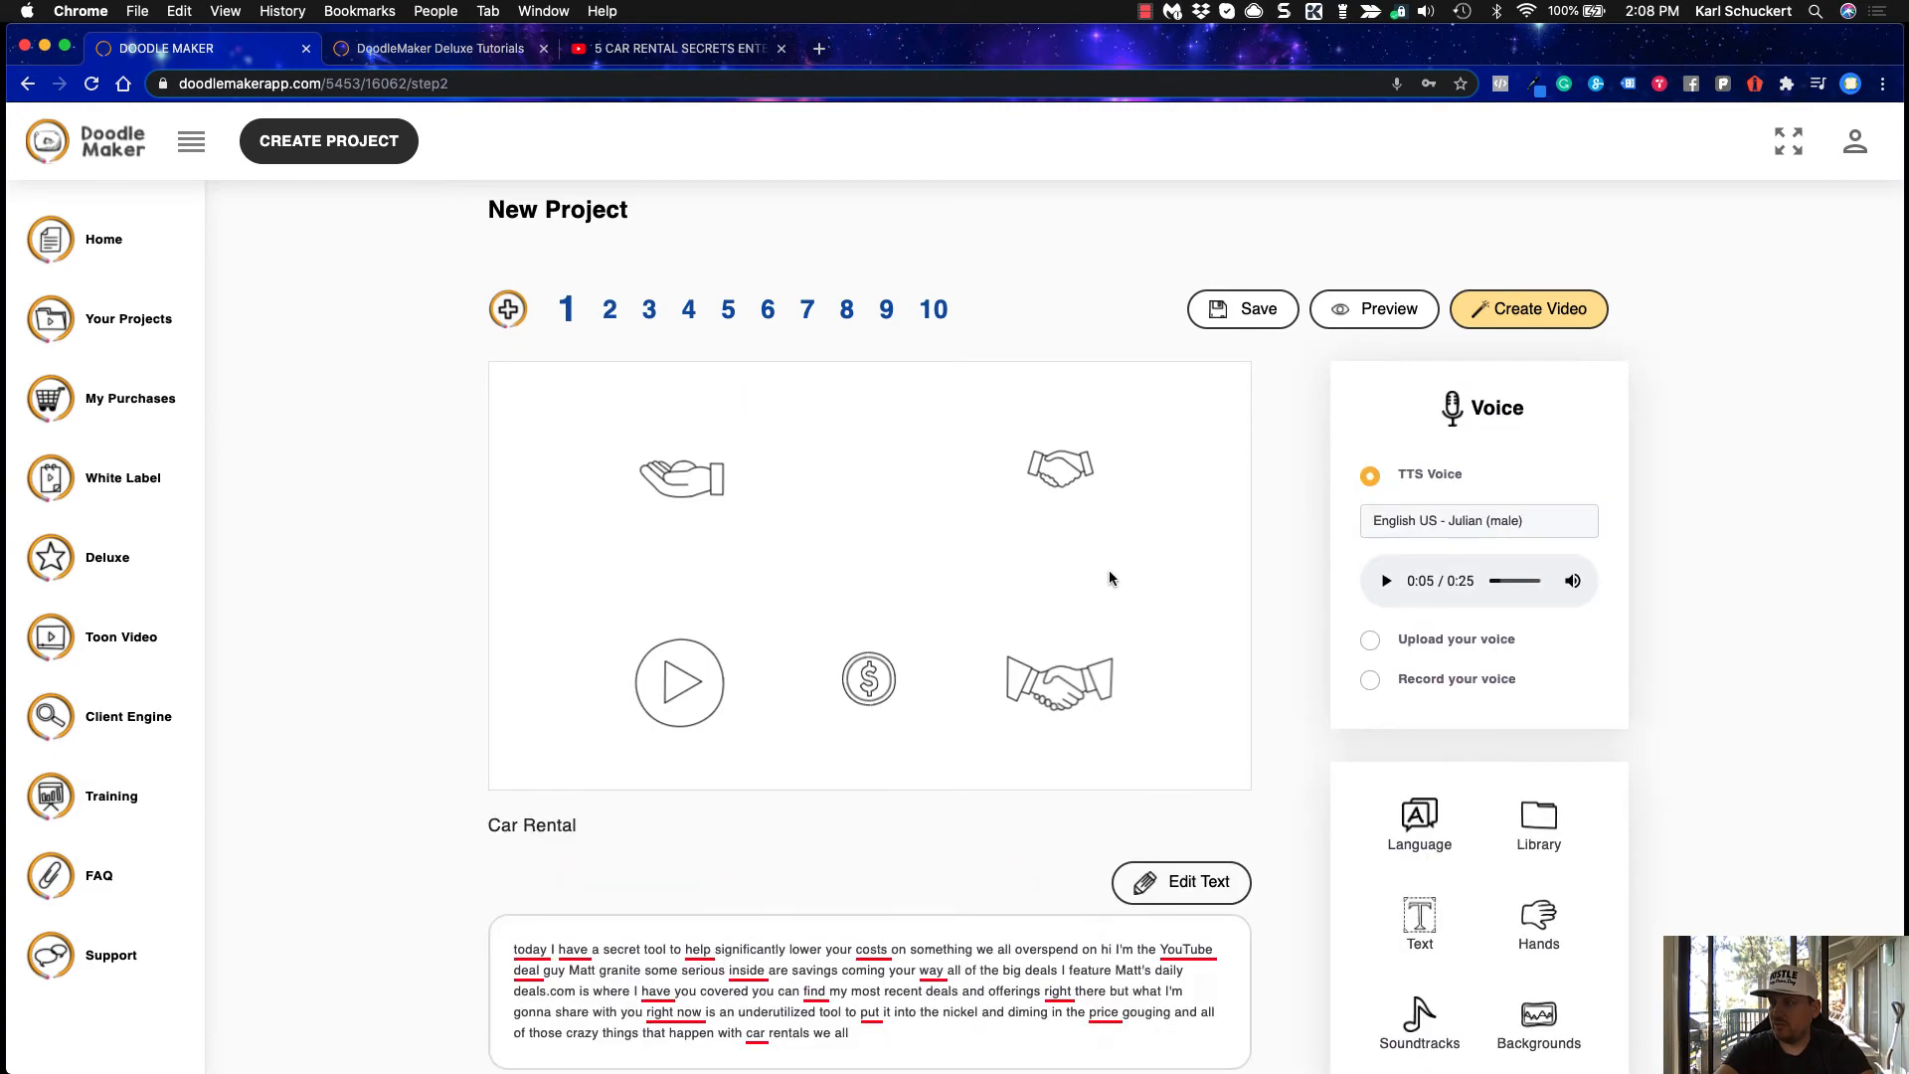
{"action": "left_click", "coordinate": [1063, 473]}
{"action": "left_click", "coordinate": [1144, 858]}
{"action": "left_click", "coordinate": [691, 657]}
{"action": "left_click", "coordinate": [1144, 857]}
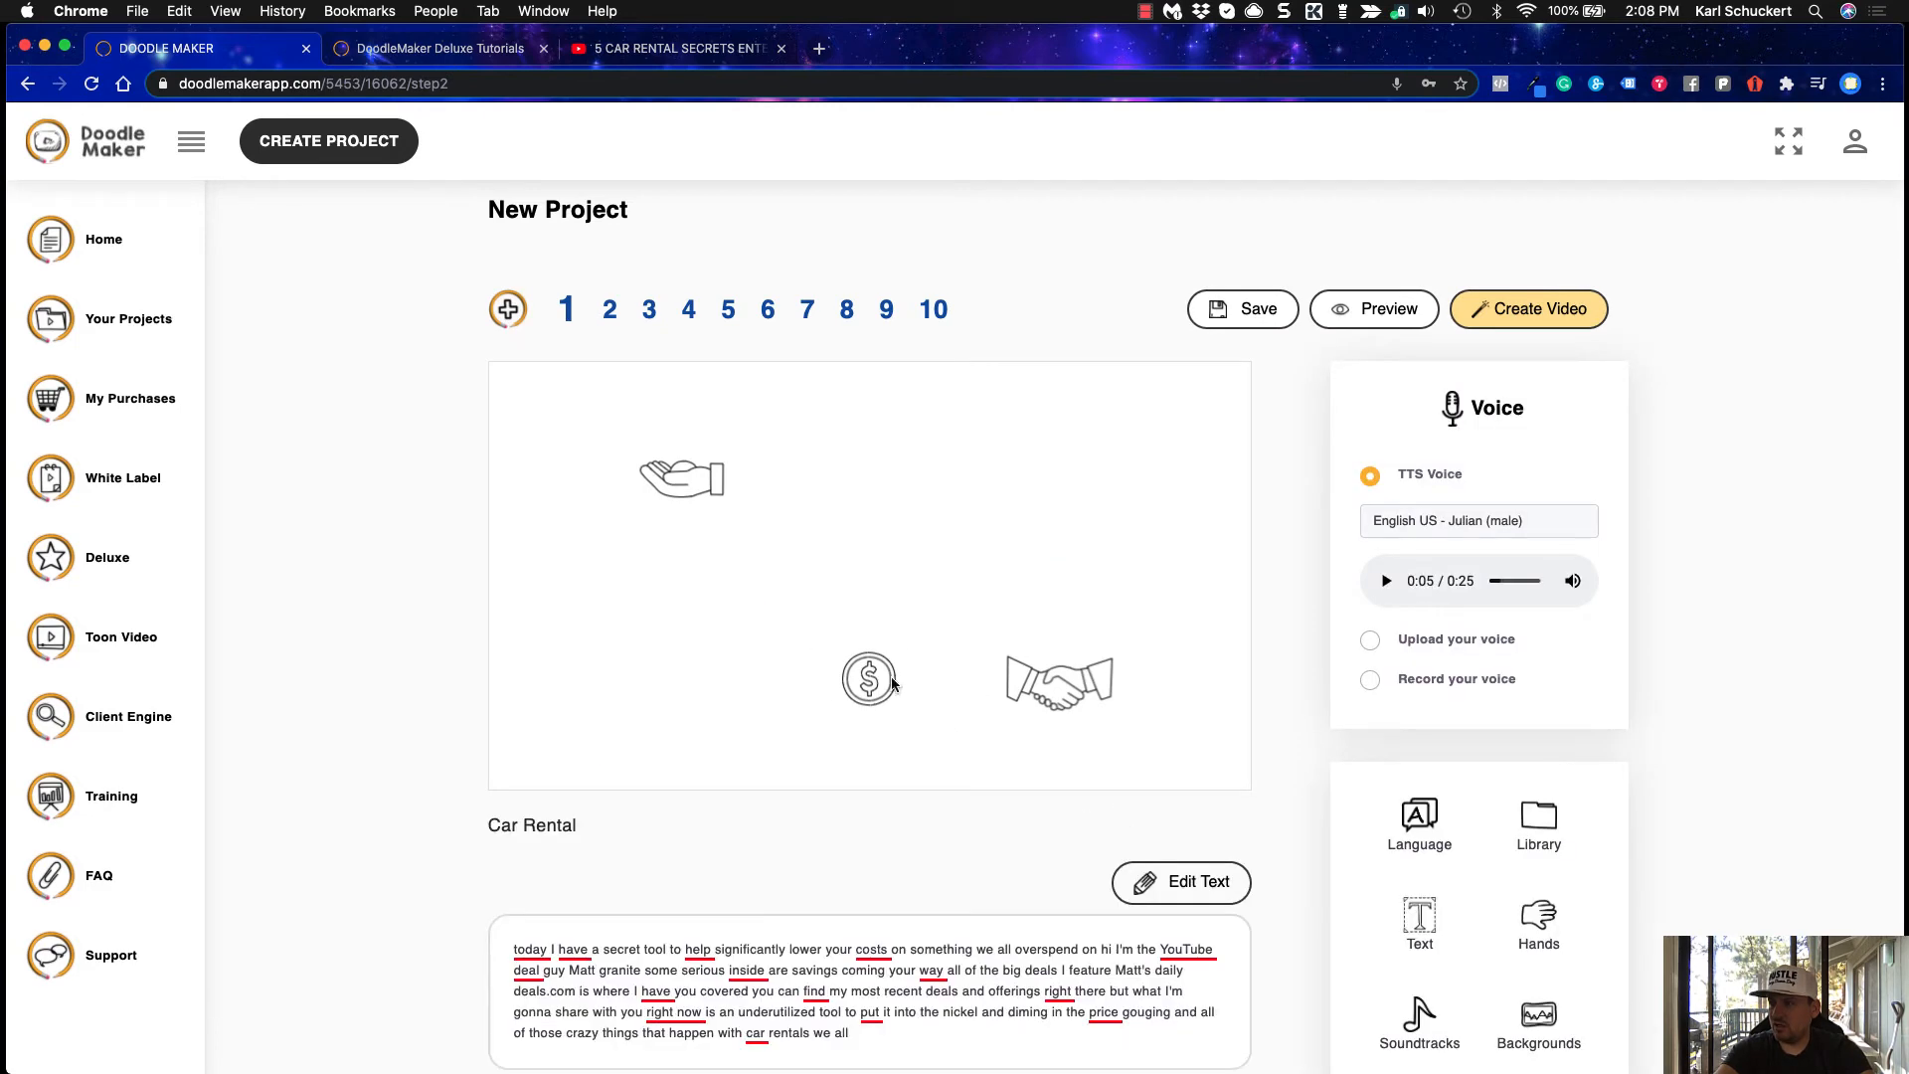
{"action": "left_click", "coordinate": [1052, 699]}
{"action": "left_click", "coordinate": [1153, 857]}
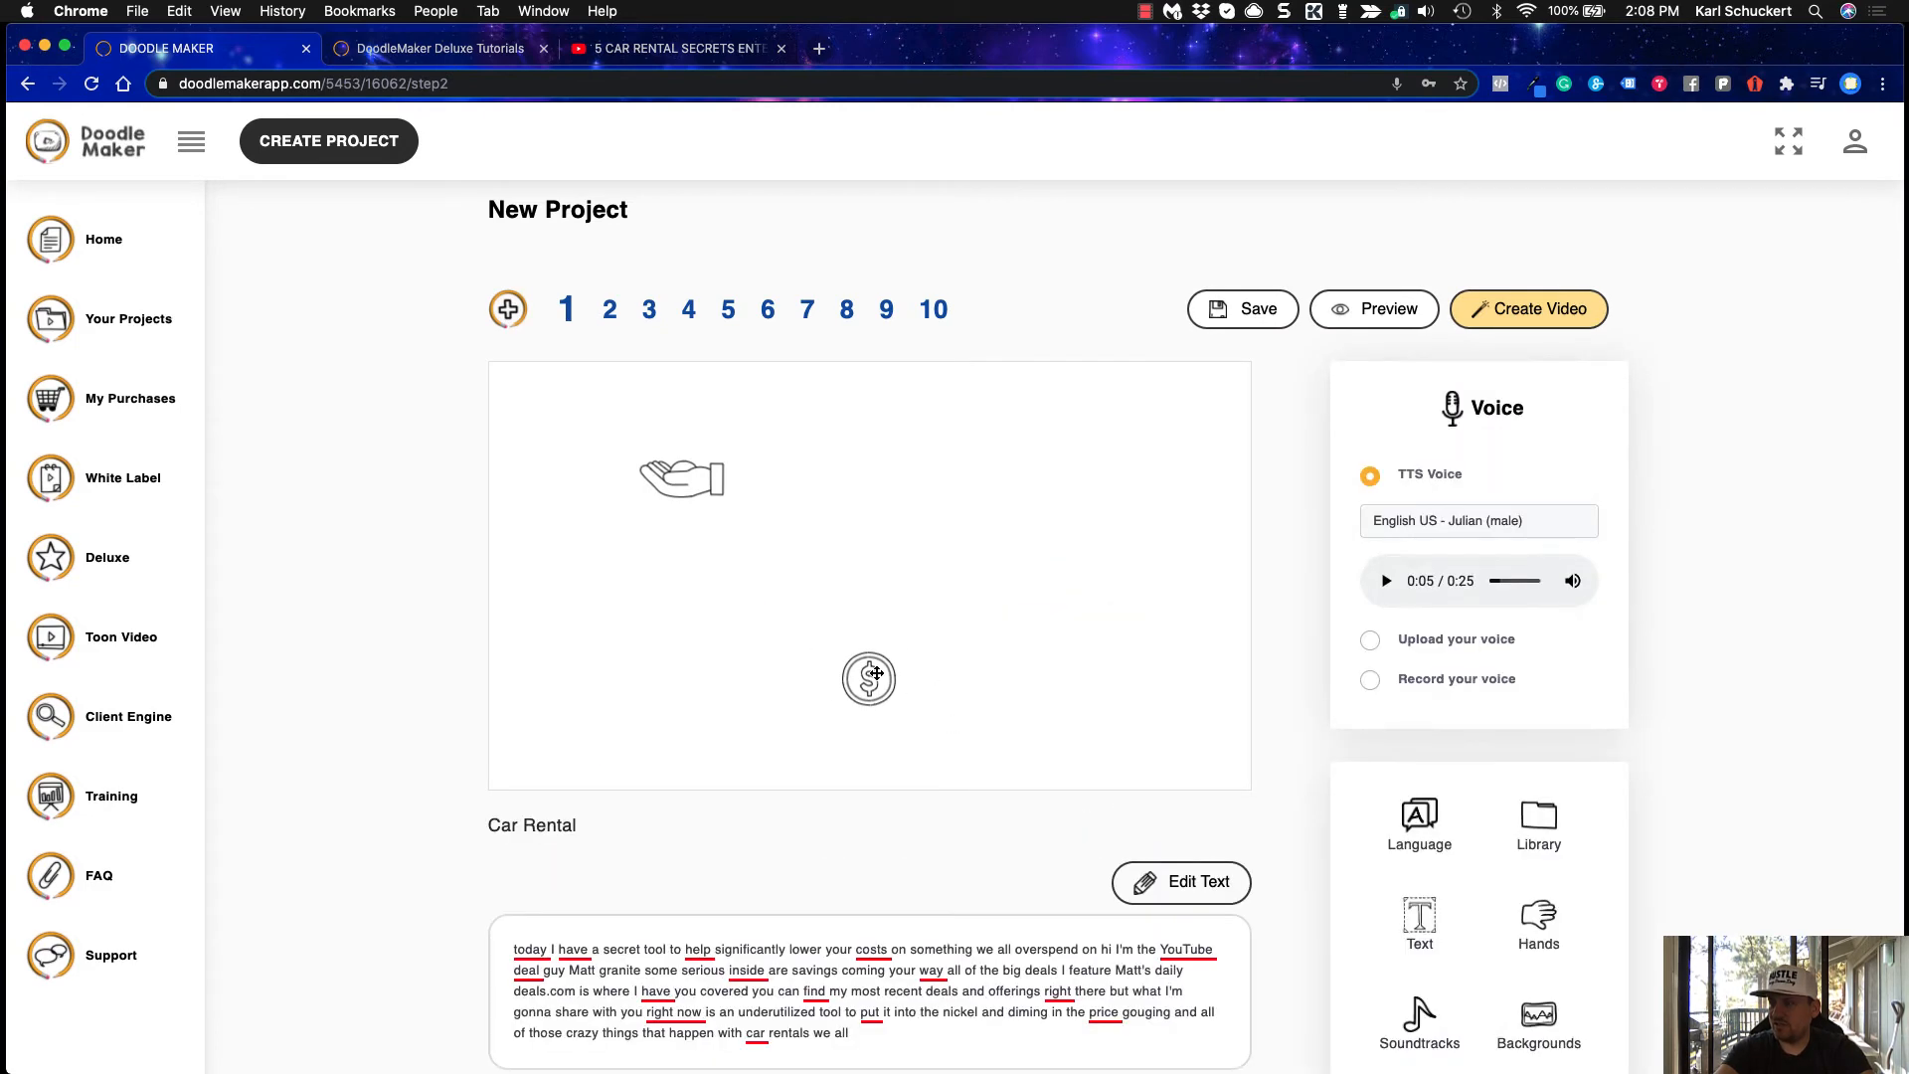
Move the dollar coin and the open hand together near the slide's lower centre, with the coin above the palm
{"action": "left_click_drag", "start_coordinate": [875, 676], "coordinate": [807, 580]}
{"action": "left_click_drag", "start_coordinate": [638, 405], "coordinate": [853, 604]}
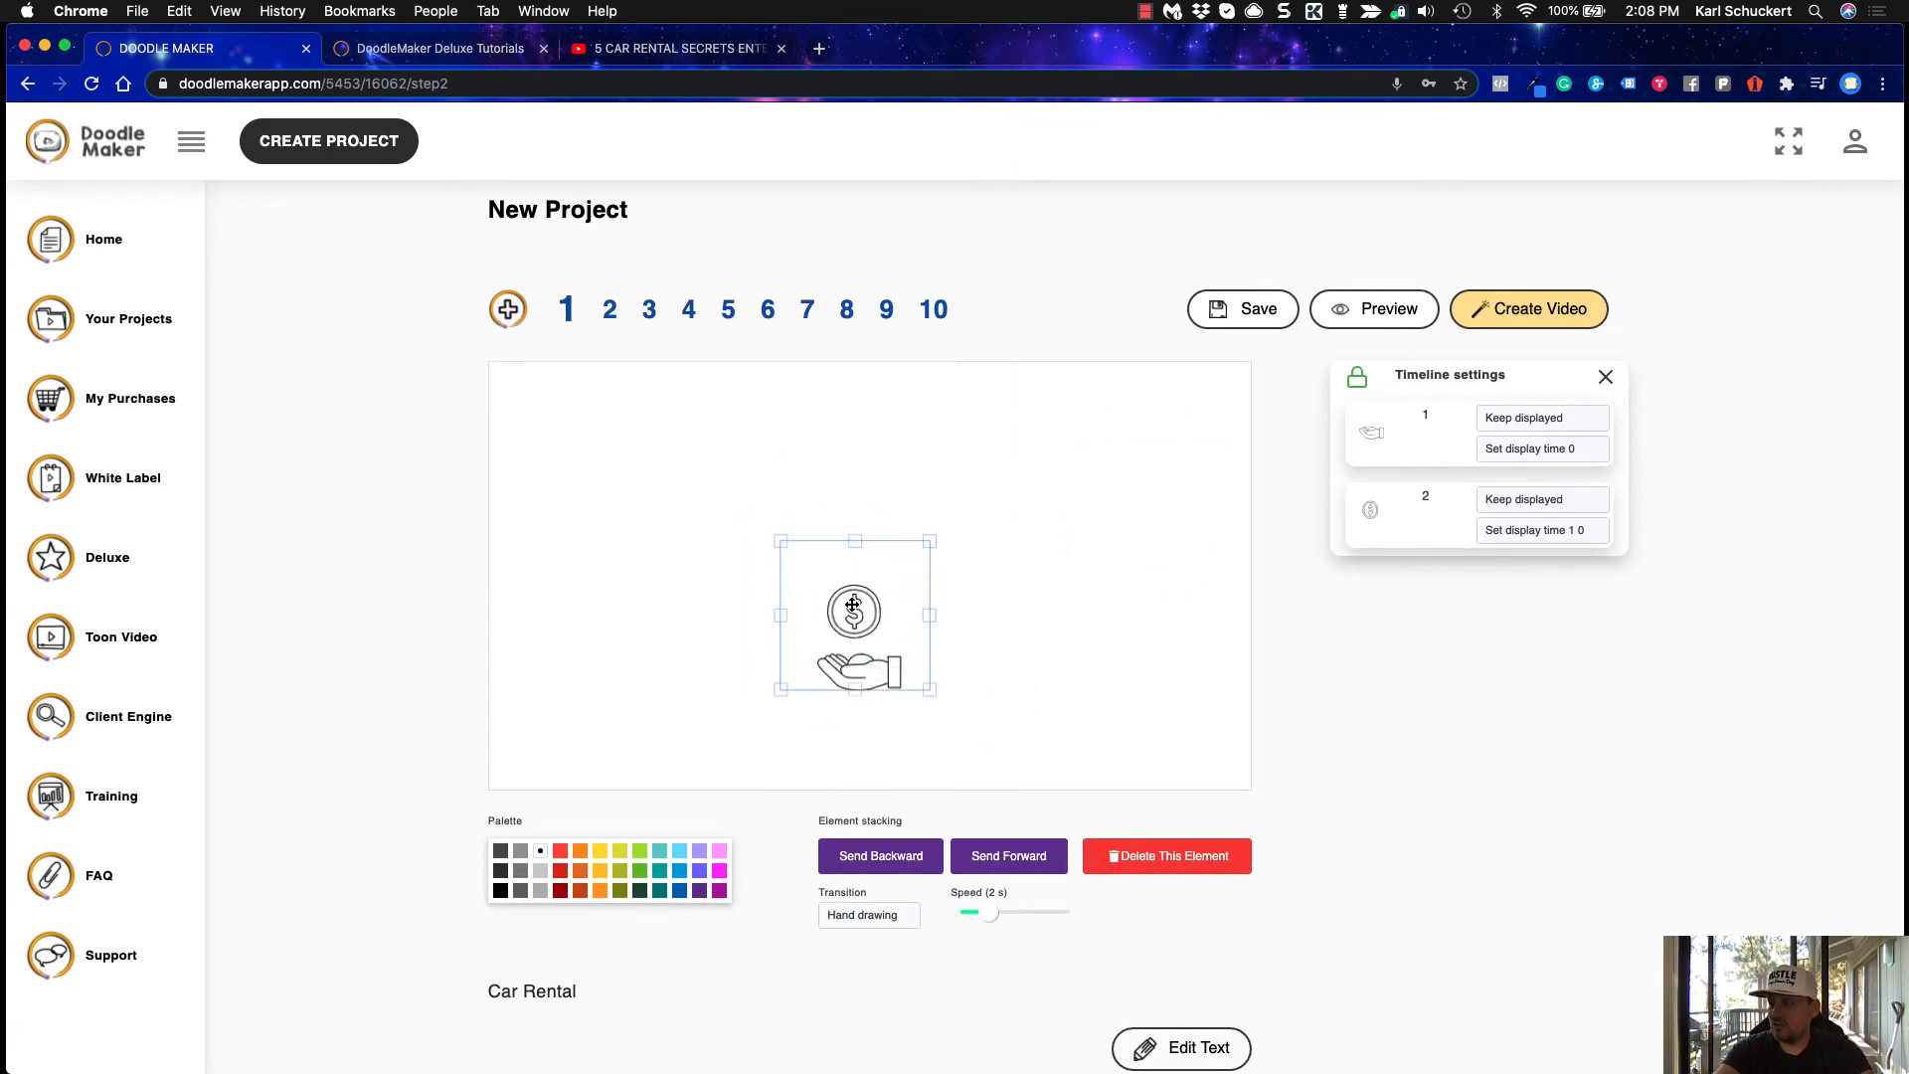
{"action": "left_click", "coordinate": [1134, 582]}
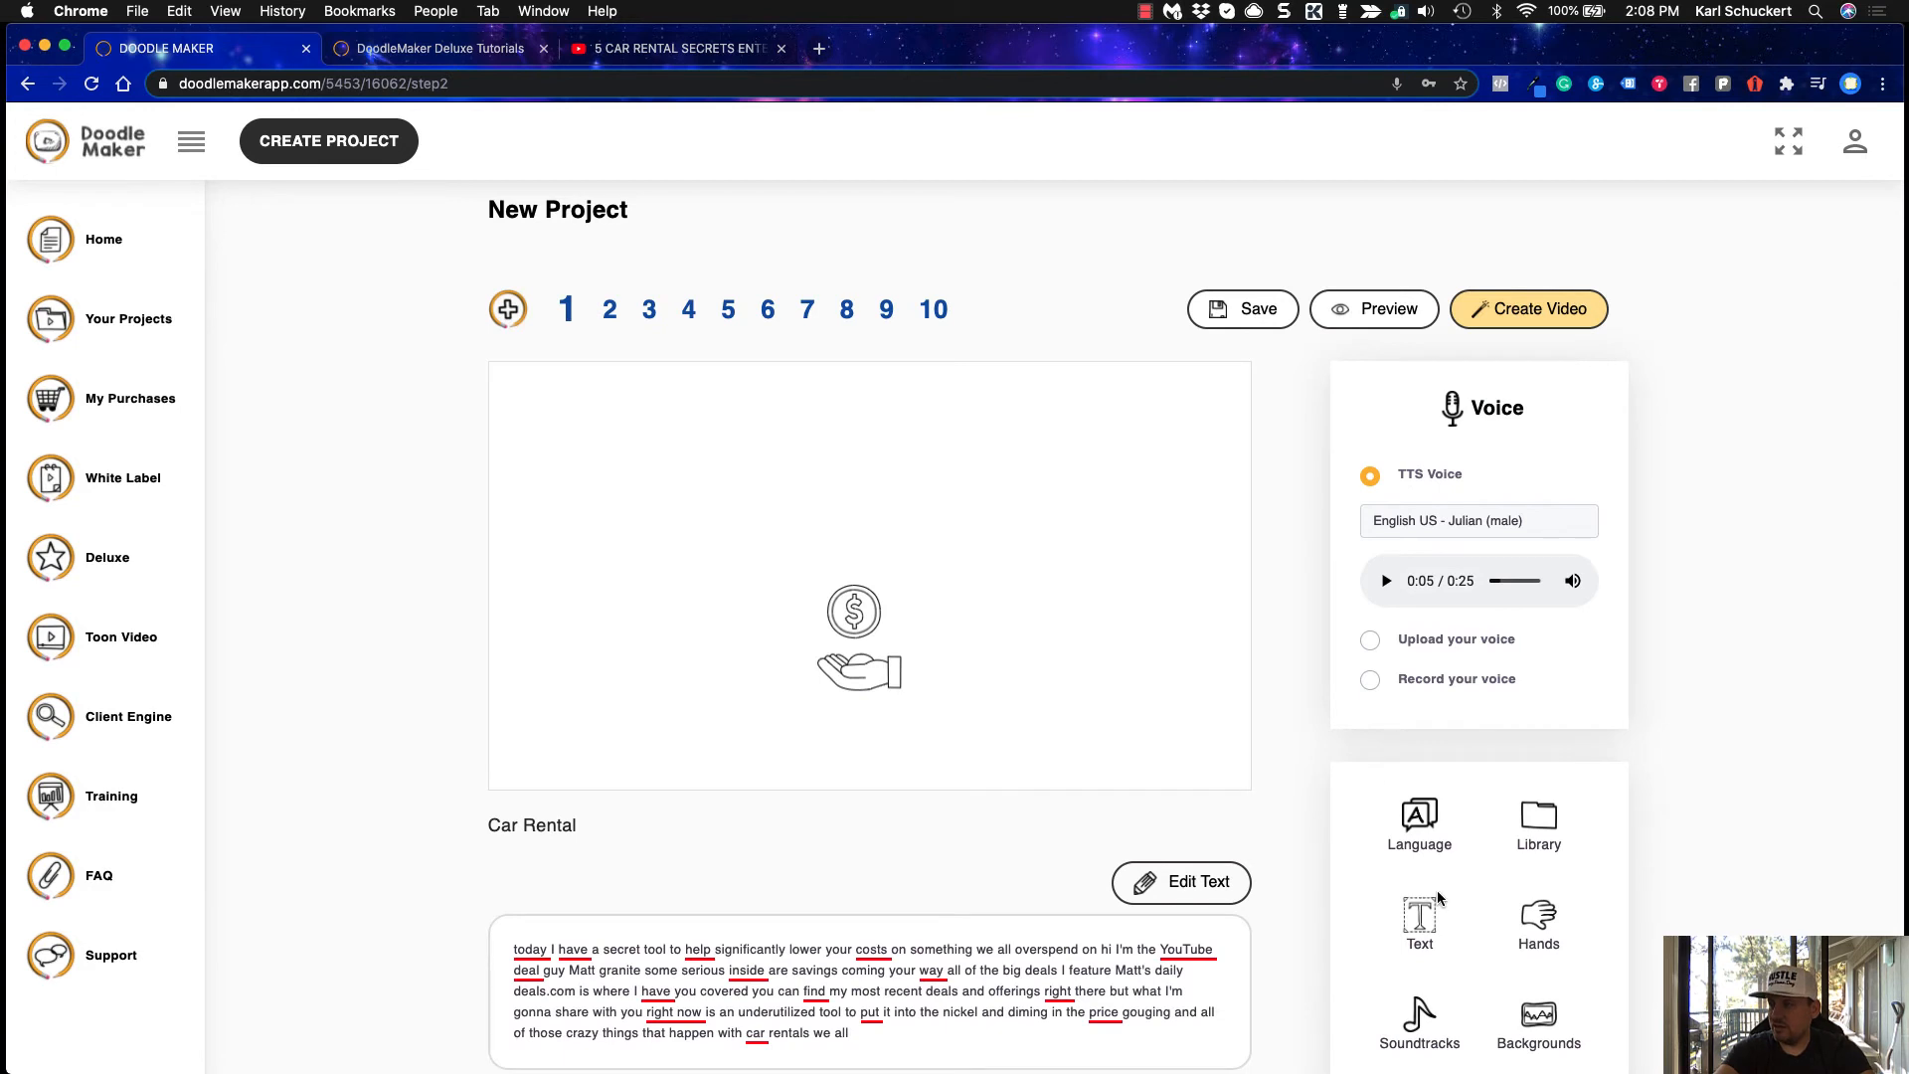
Search the library's Pixabay images for "car rental"
{"action": "scroll", "coordinate": [1487, 962], "scroll_direction": "down", "scroll_amount": 5}
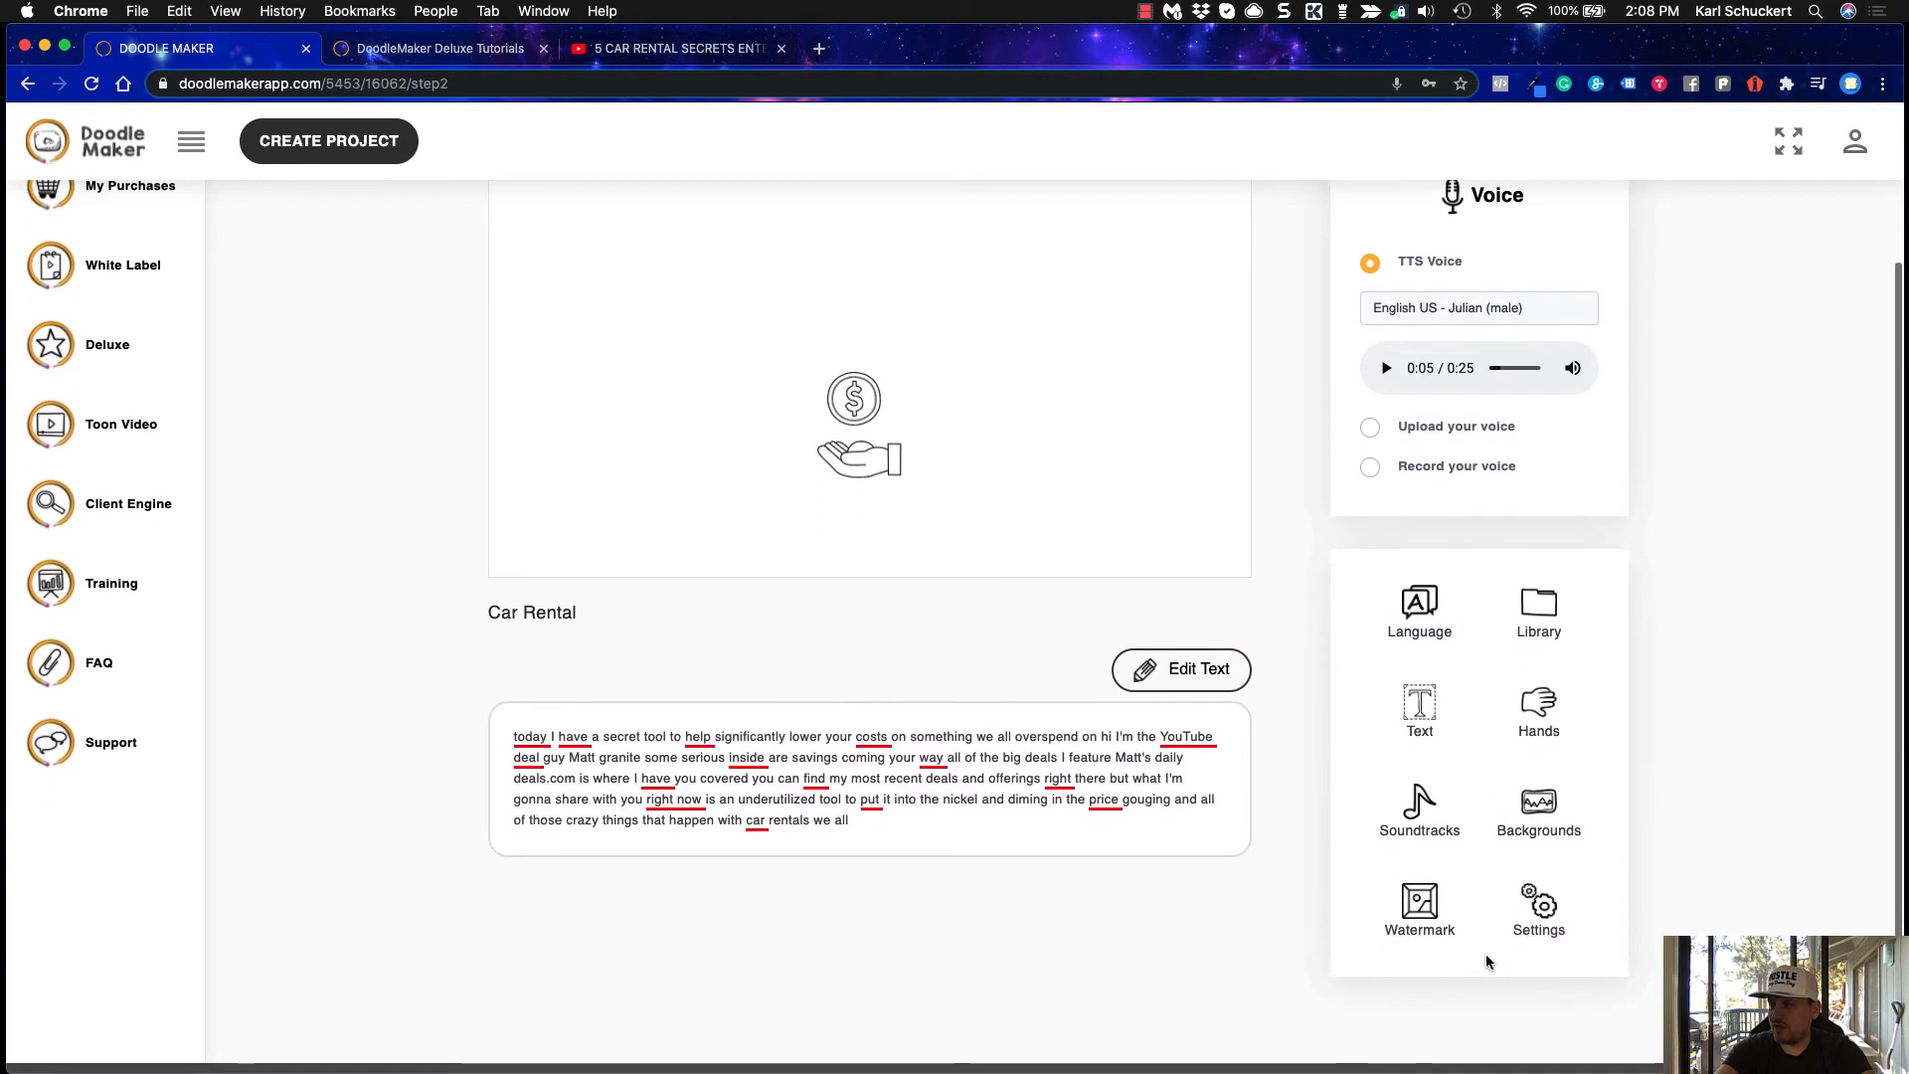
{"action": "left_click", "coordinate": [1543, 612]}
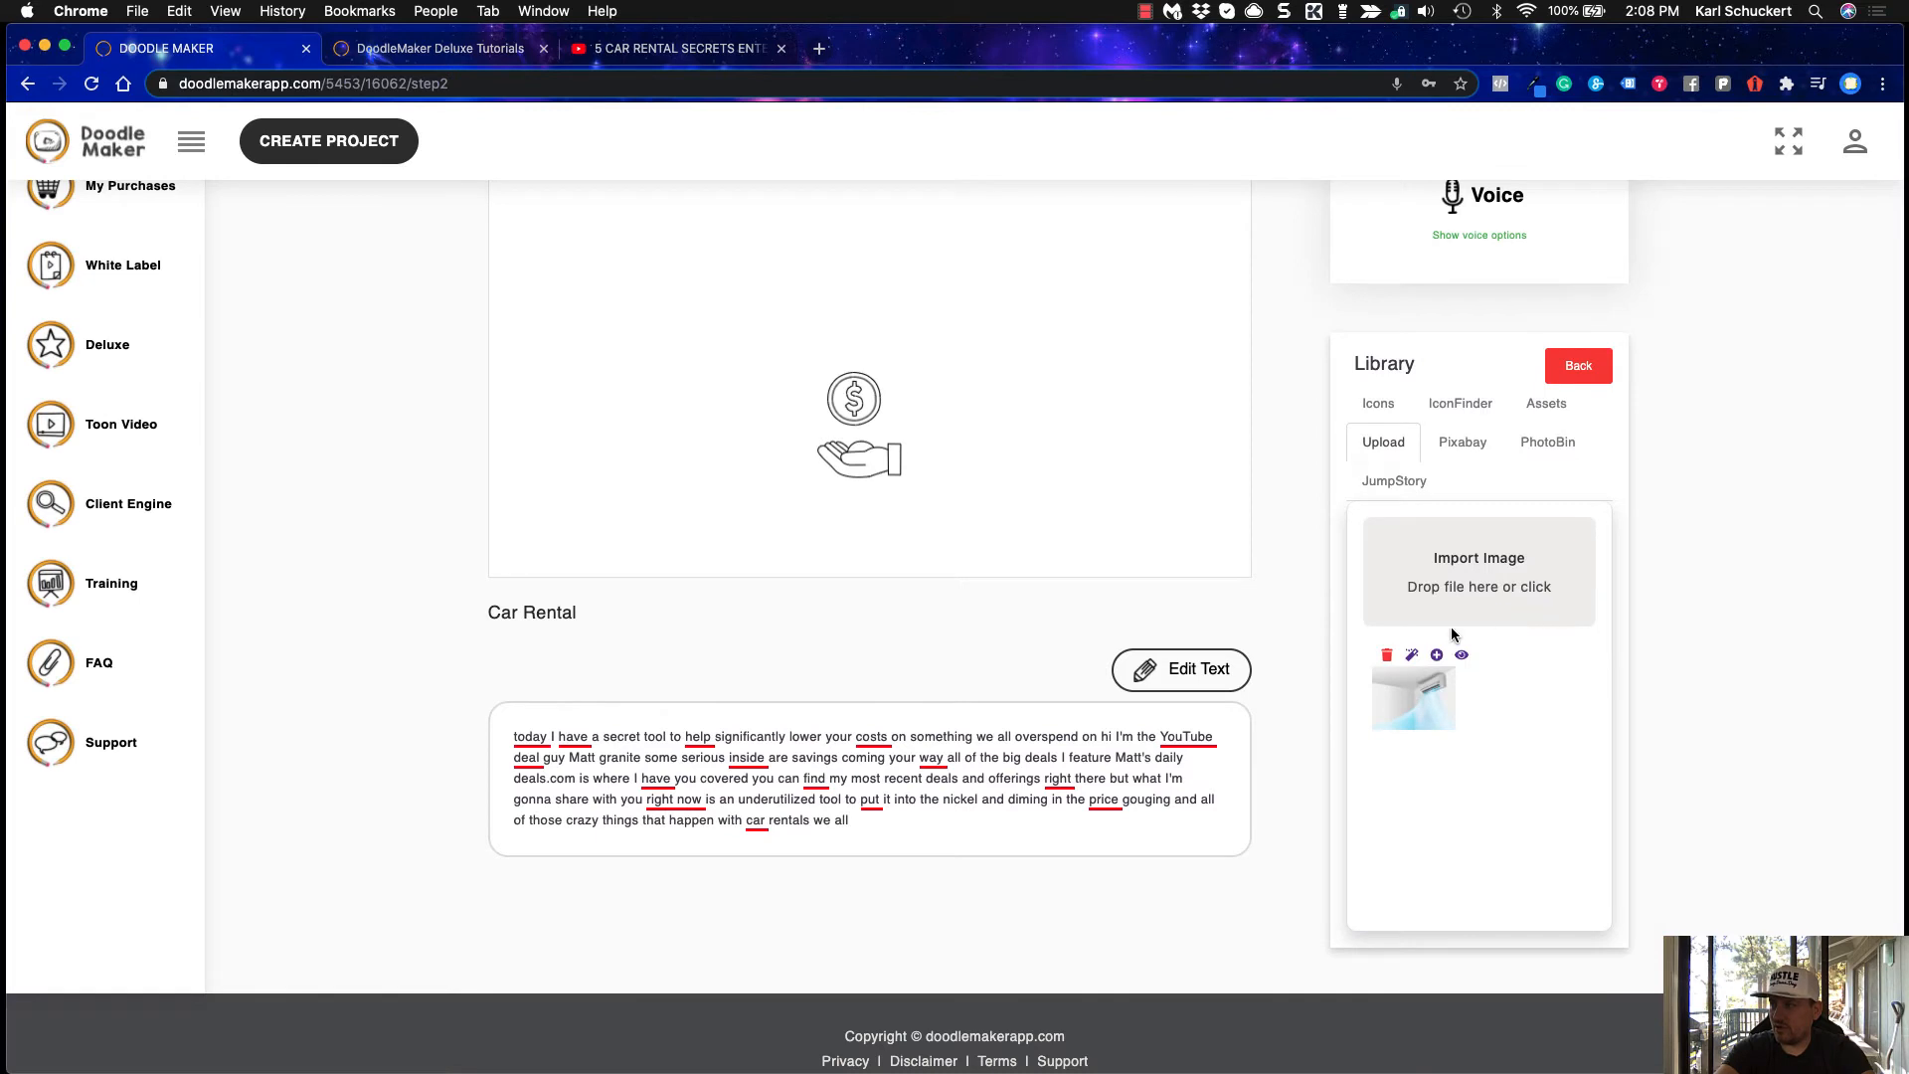
{"action": "left_click", "coordinate": [1463, 442]}
{"action": "left_click", "coordinate": [1479, 574]}
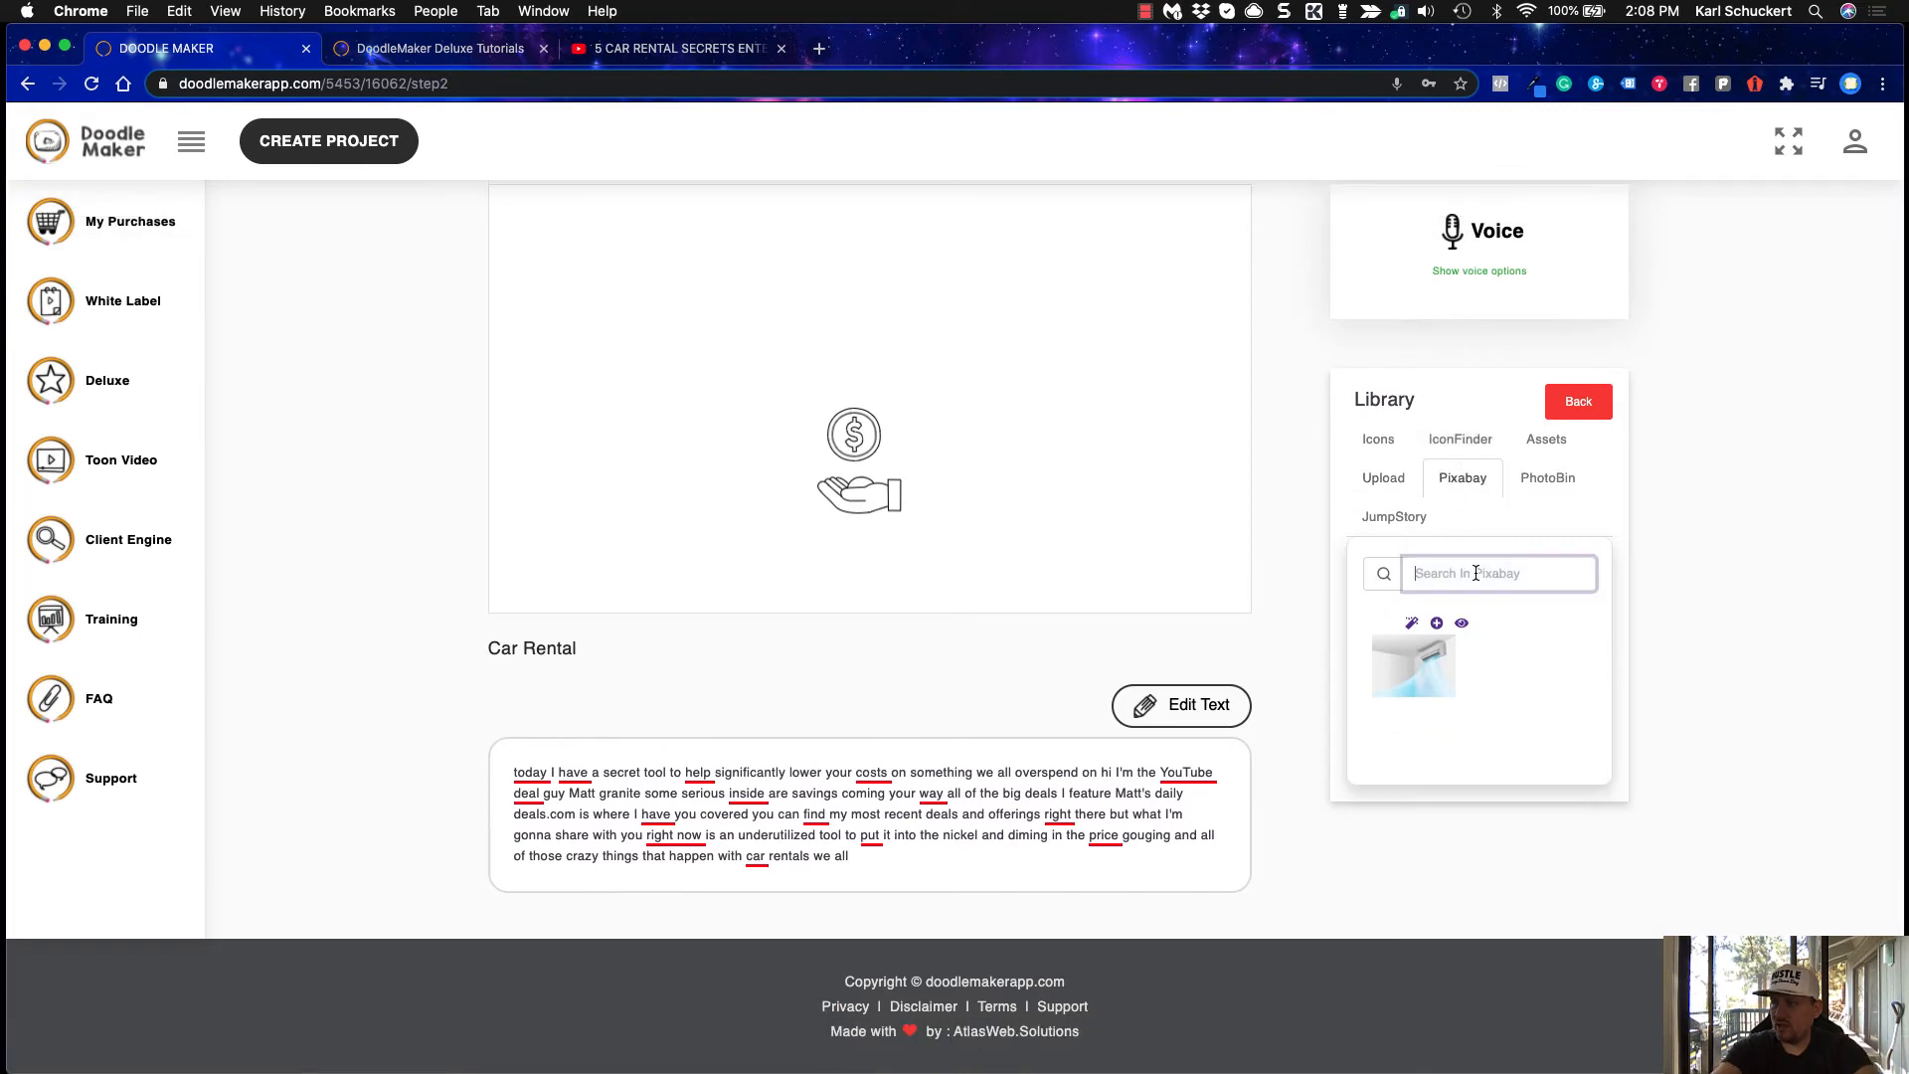
{"action": "type", "text": "rental"}
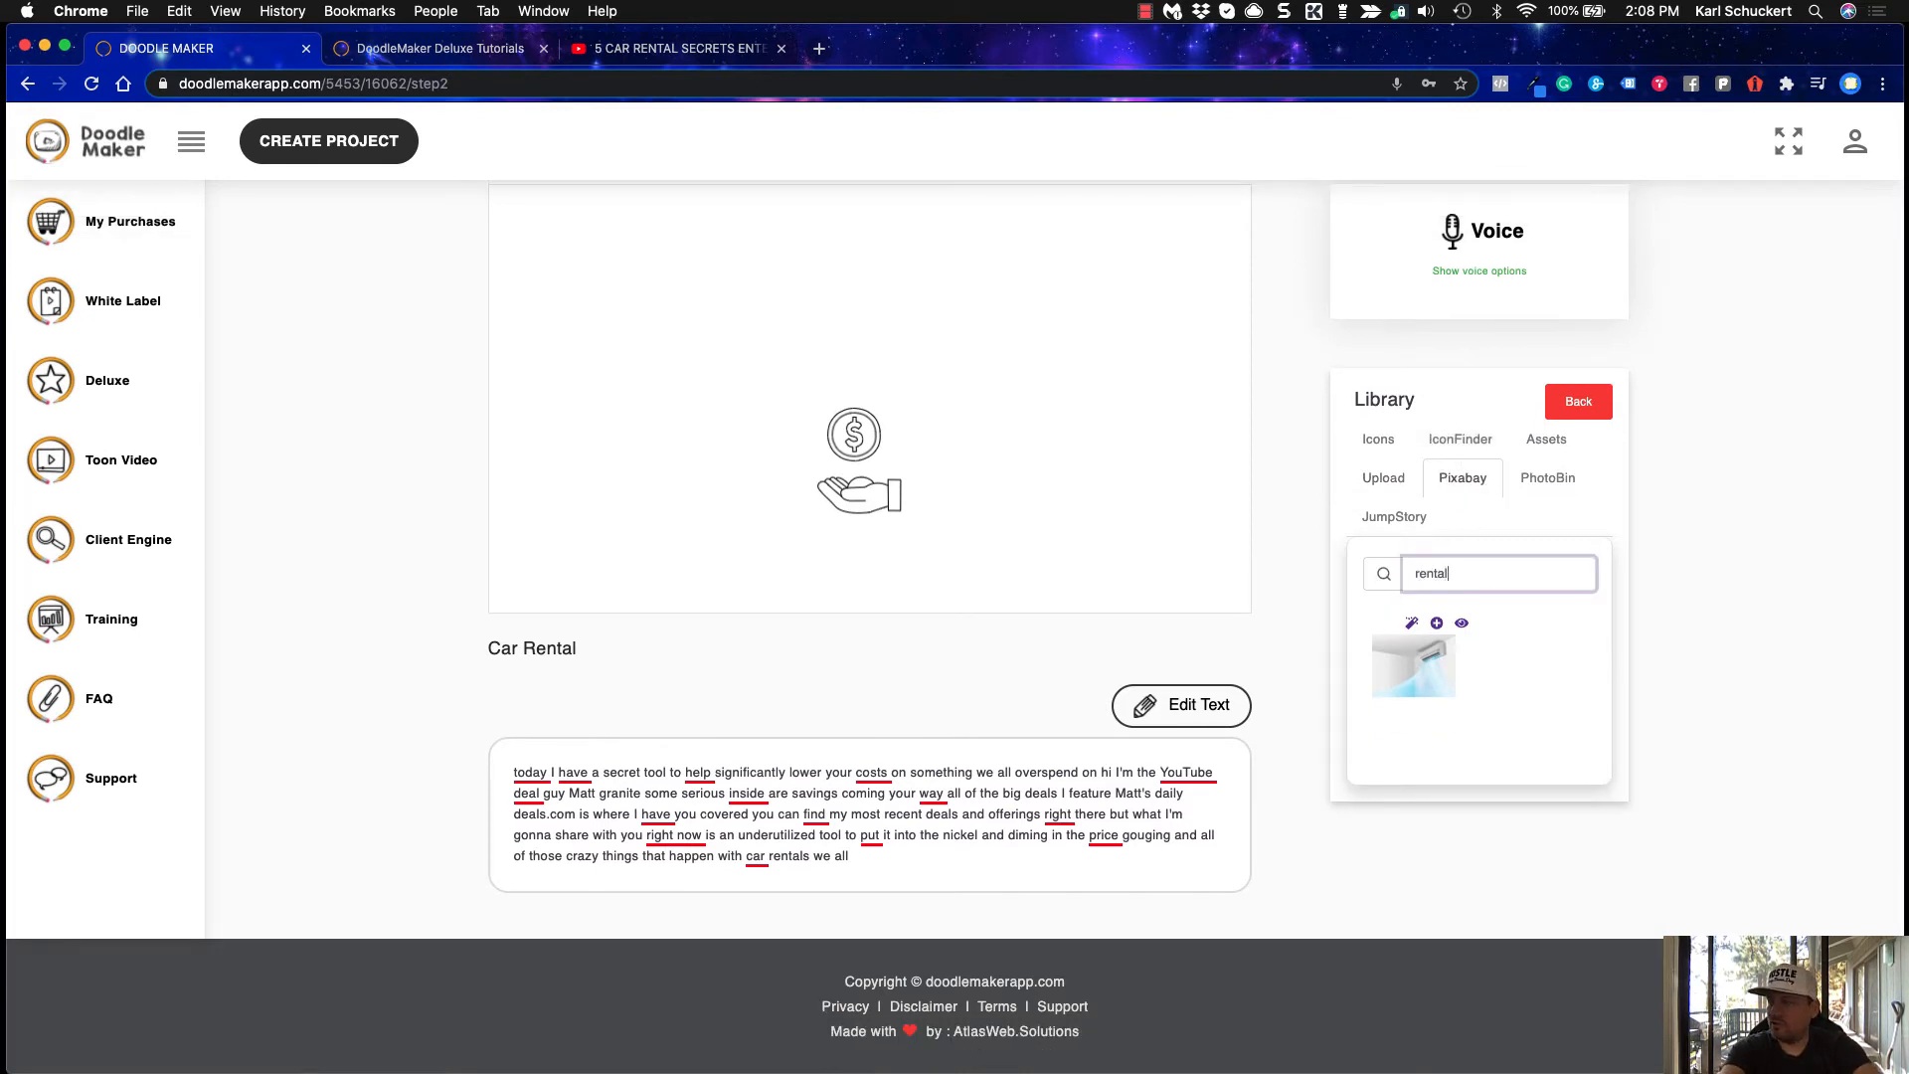
{"action": "key", "text": "BackSpace"}
{"action": "key", "text": "BackSpace"}
{"action": "type", "text": "can renta"}
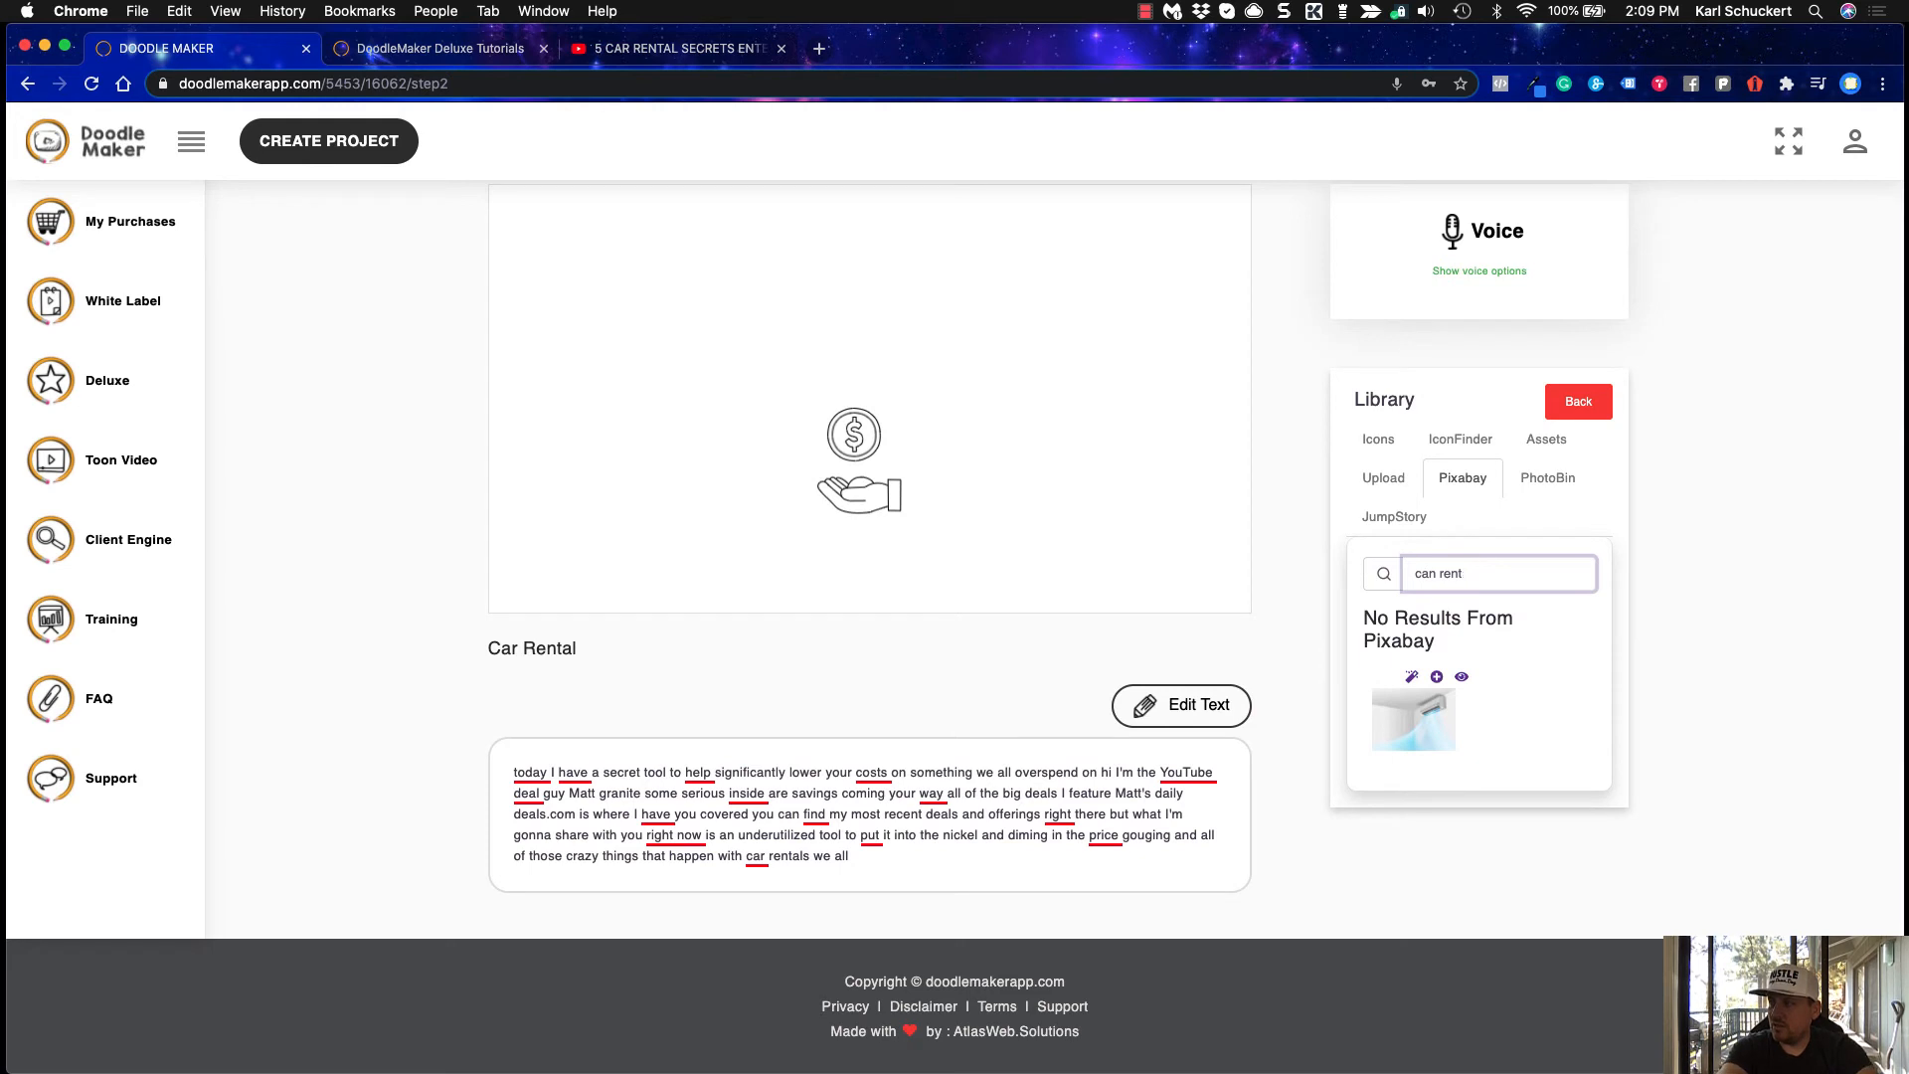
{"action": "key", "text": "BackSpace"}
{"action": "key", "text": "BackSpace"}
{"action": "key", "text": "BackSpace"}
{"action": "key", "text": "BackSpace"}
{"action": "key", "text": "BackSpace"}
{"action": "type", "text": "ent"}
{"action": "key", "text": "BackSpace"}
{"action": "key", "text": "BackSpace"}
{"action": "key", "text": "BackSpace"}
{"action": "type", "text": "r "}
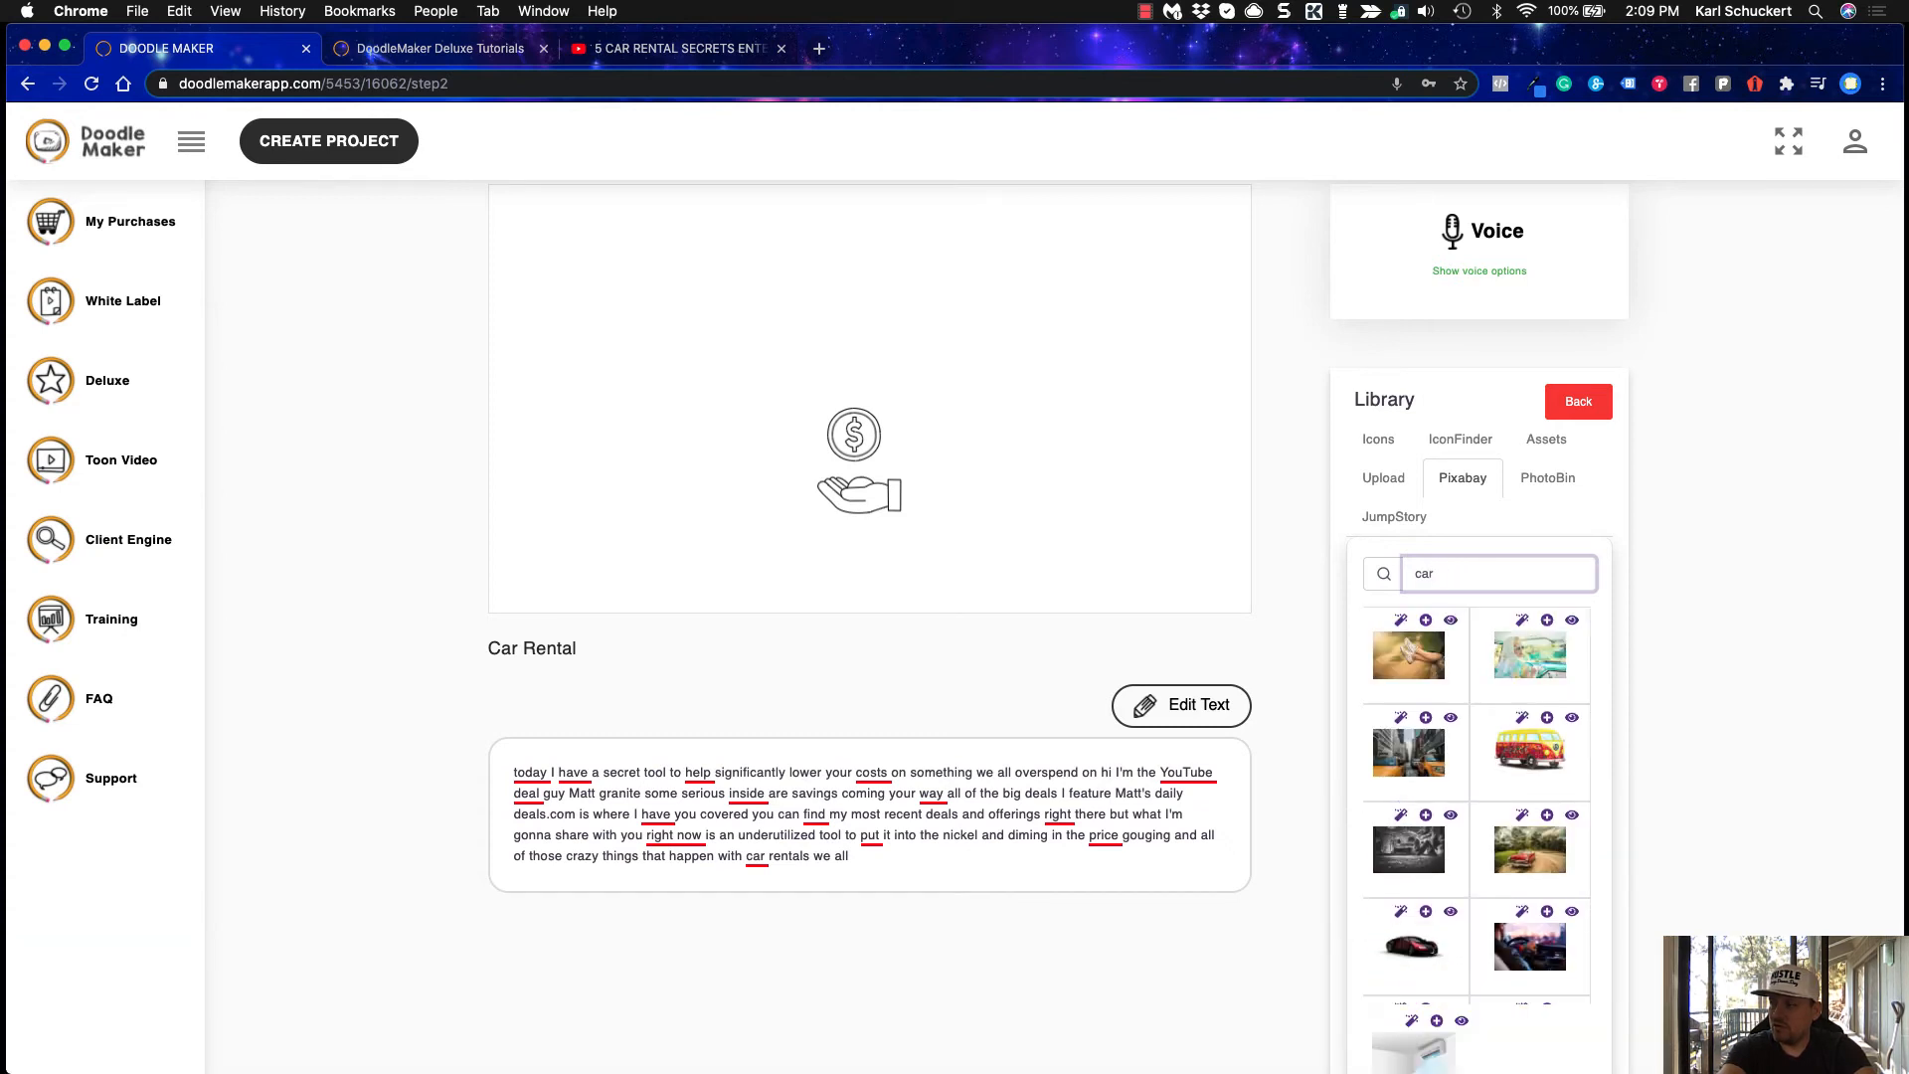
{"action": "type", "text": "rental"}
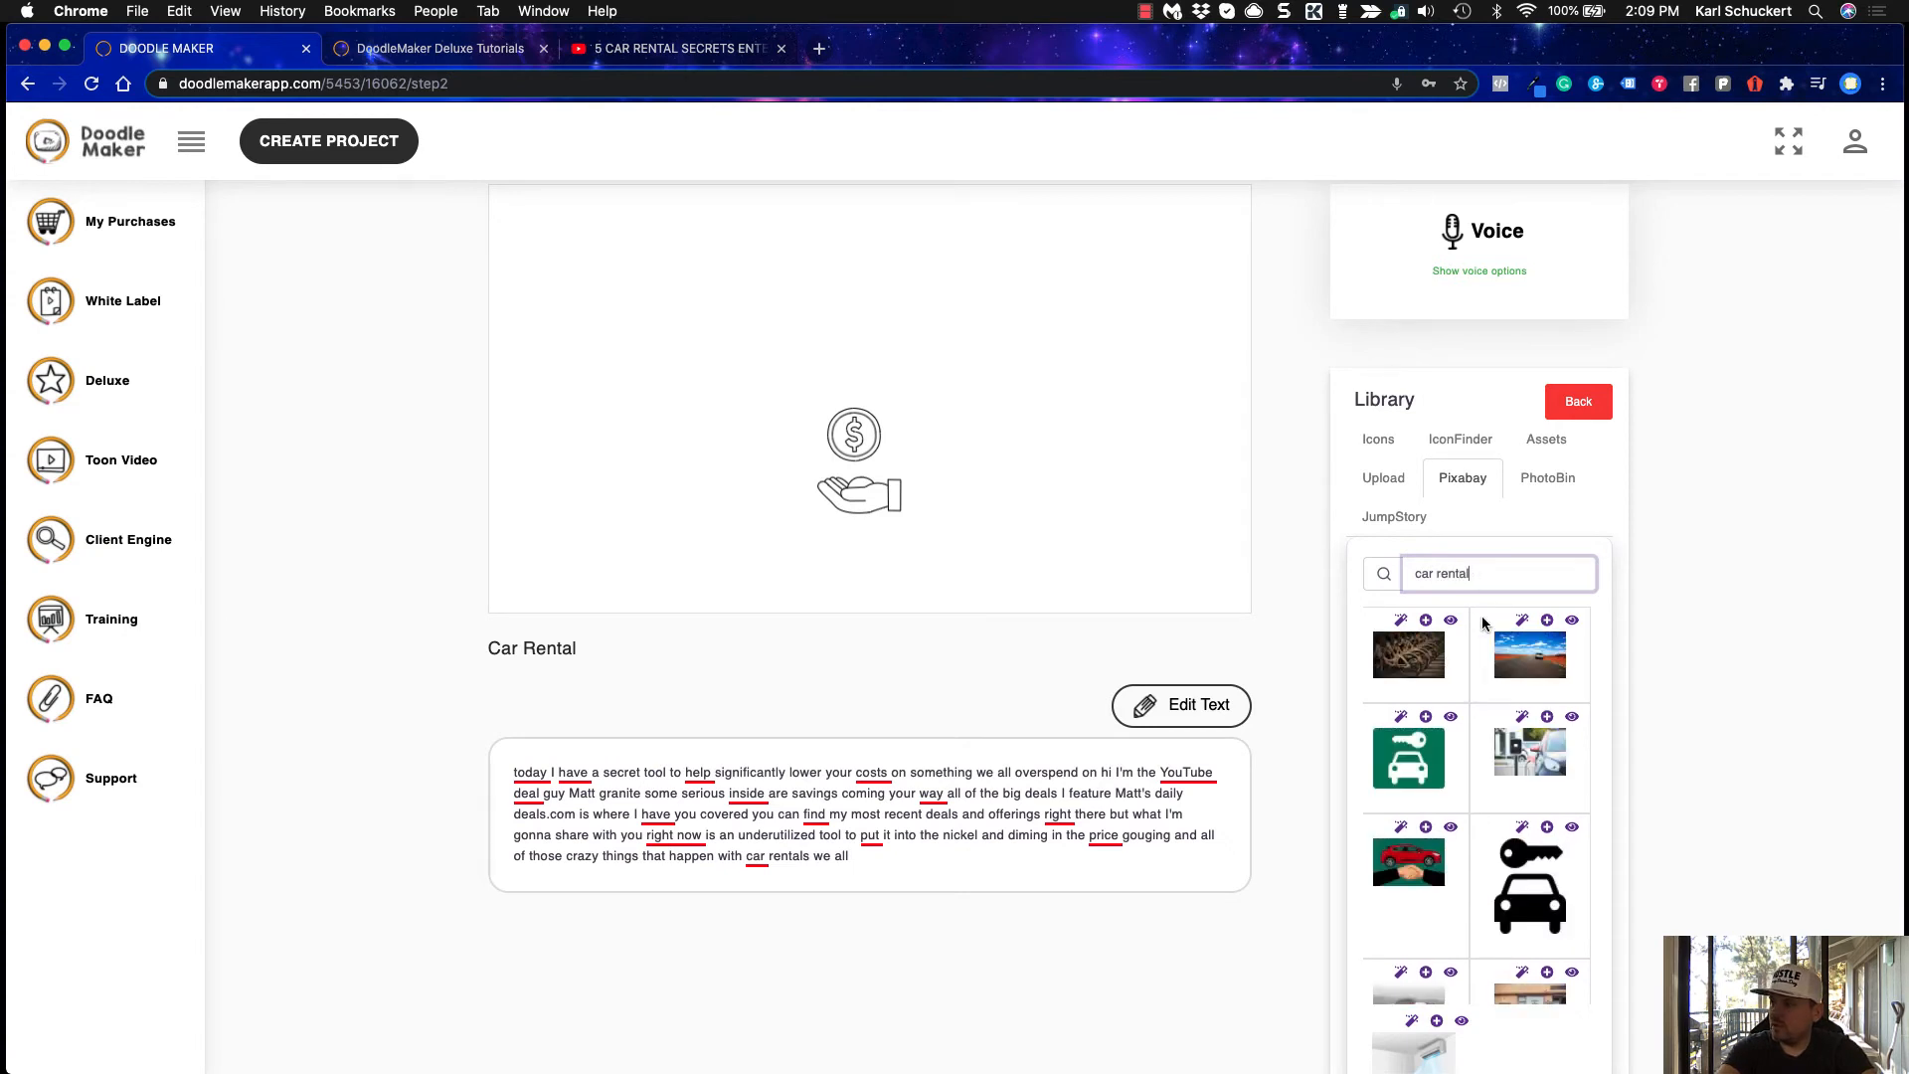
Browse the car rental images and add the front-view photo of the dark Cadillac SUV to slide 1
{"action": "scroll", "coordinate": [1484, 772], "scroll_direction": "down", "scroll_amount": 3}
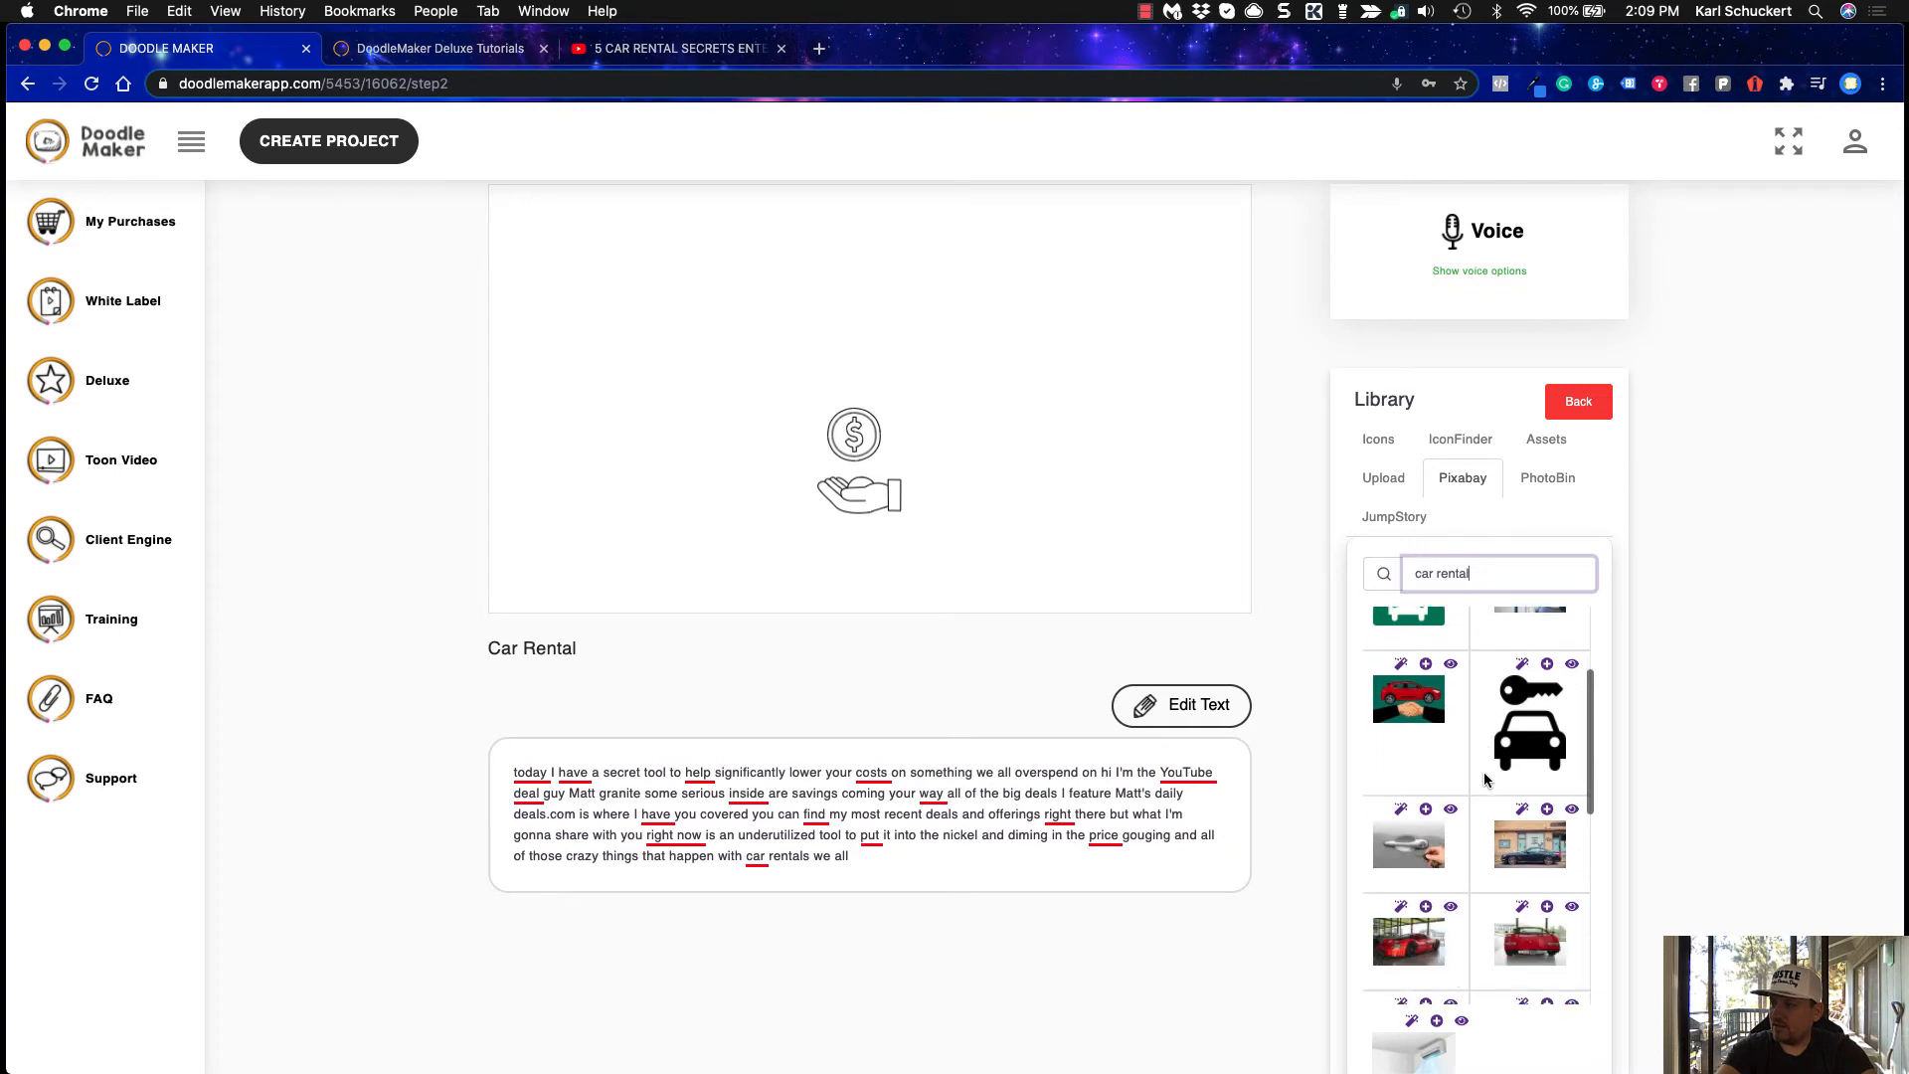
{"action": "scroll", "coordinate": [1426, 744], "scroll_direction": "down", "scroll_amount": 5}
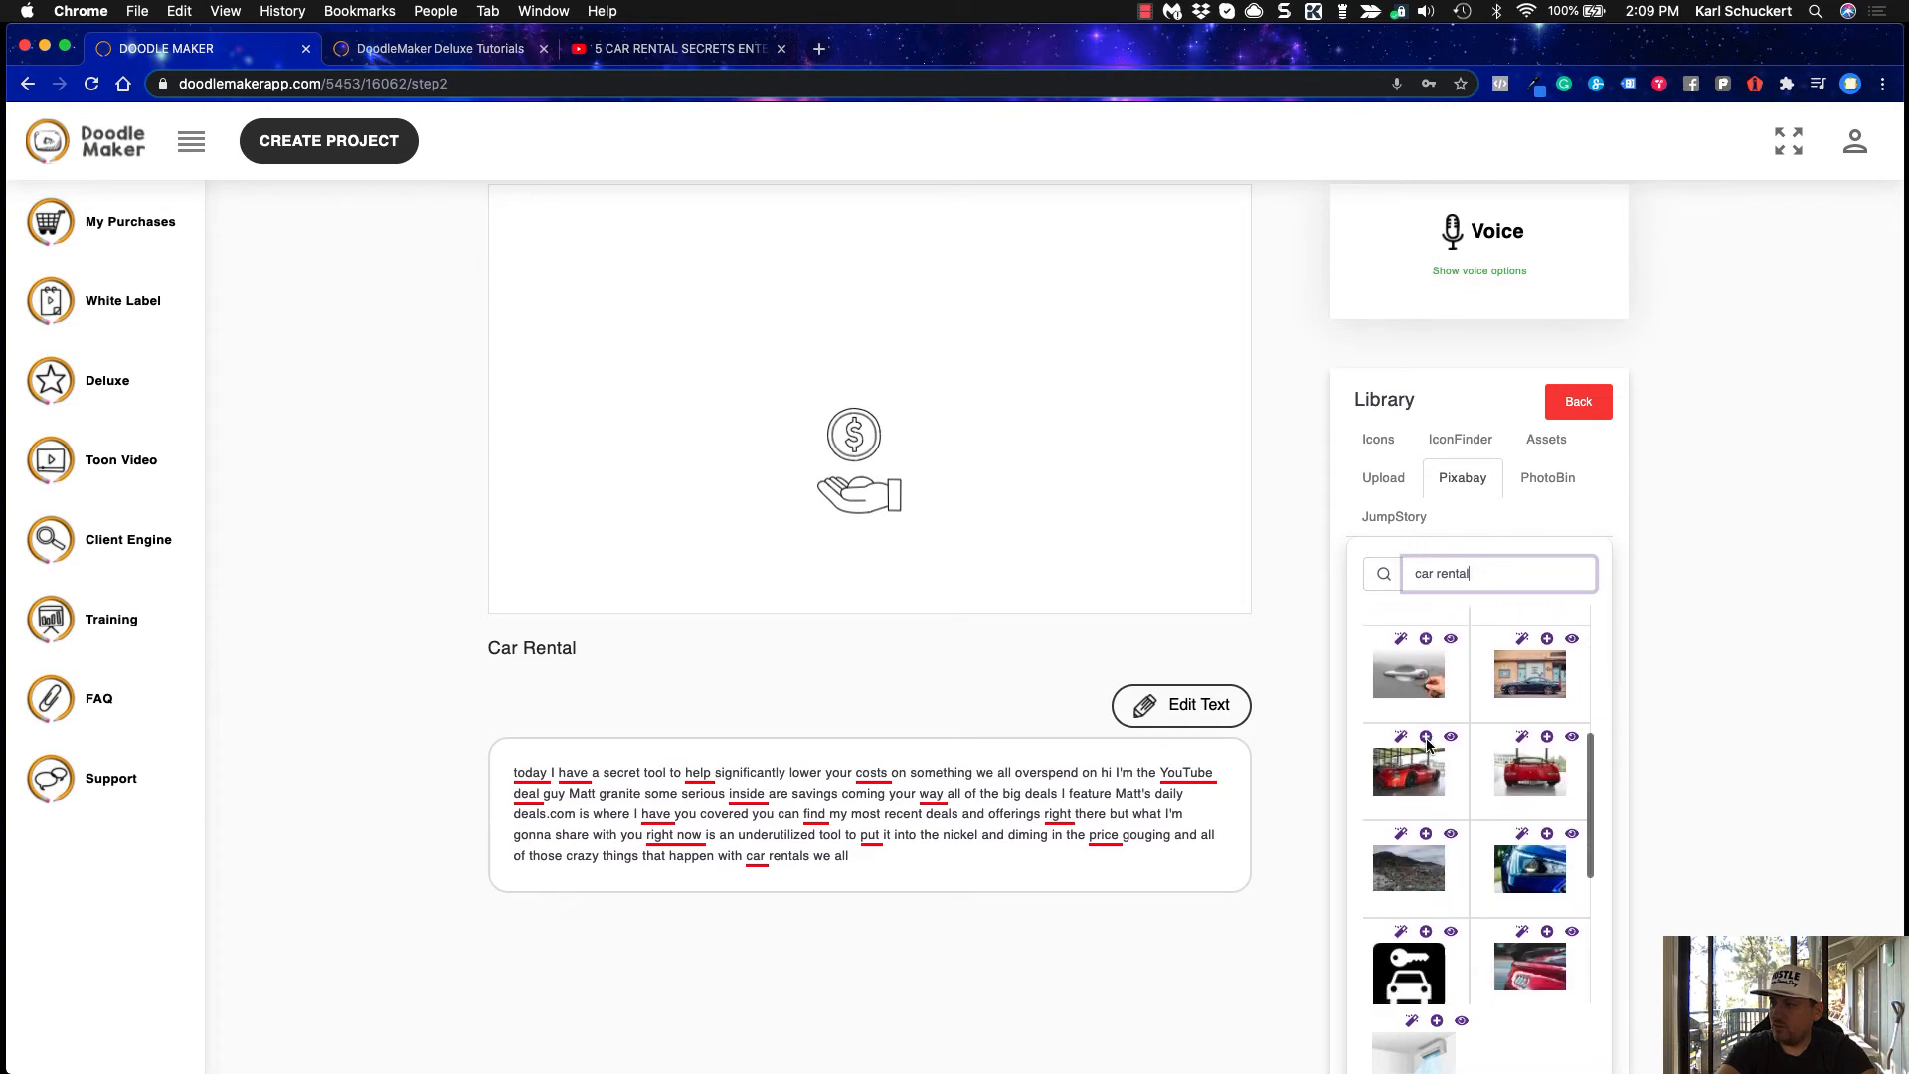
{"action": "scroll", "coordinate": [1452, 784], "scroll_direction": "down", "scroll_amount": 4}
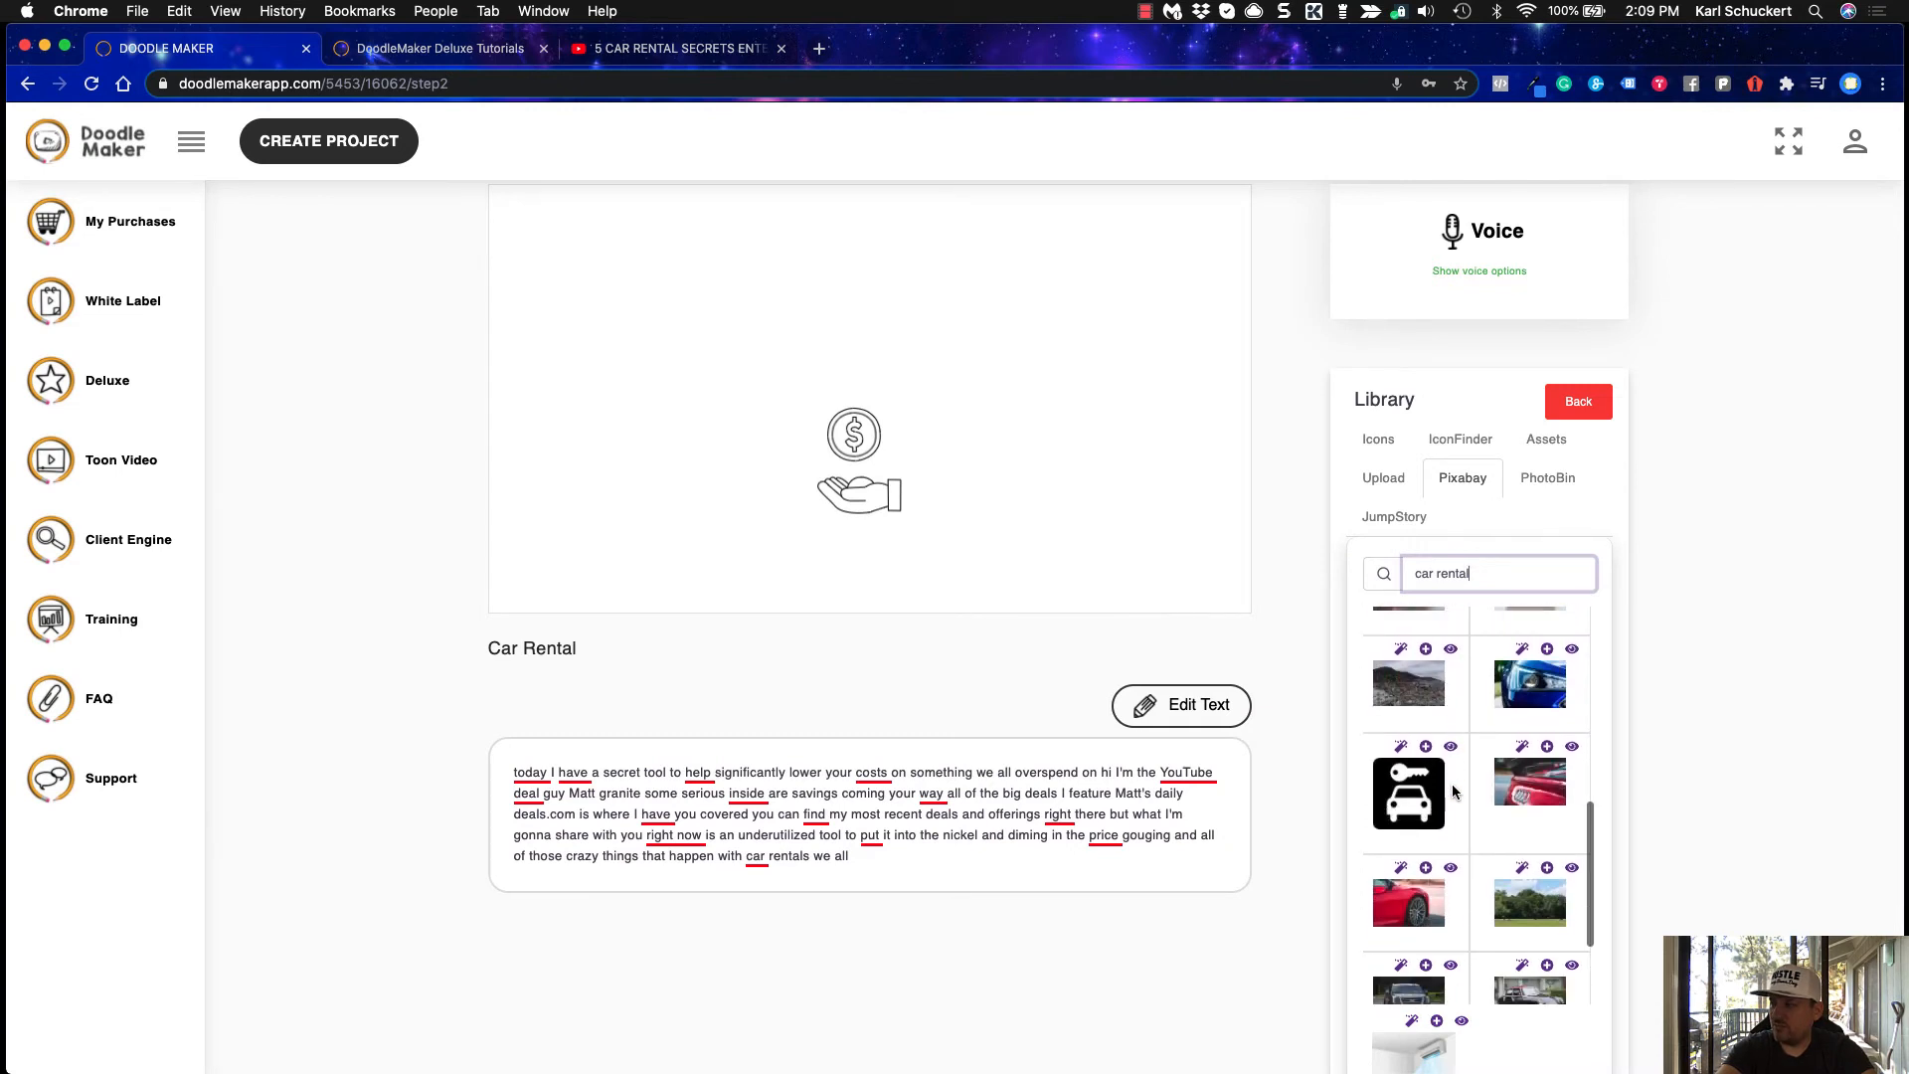
{"action": "scroll", "coordinate": [1452, 783], "scroll_direction": "down", "scroll_amount": 1}
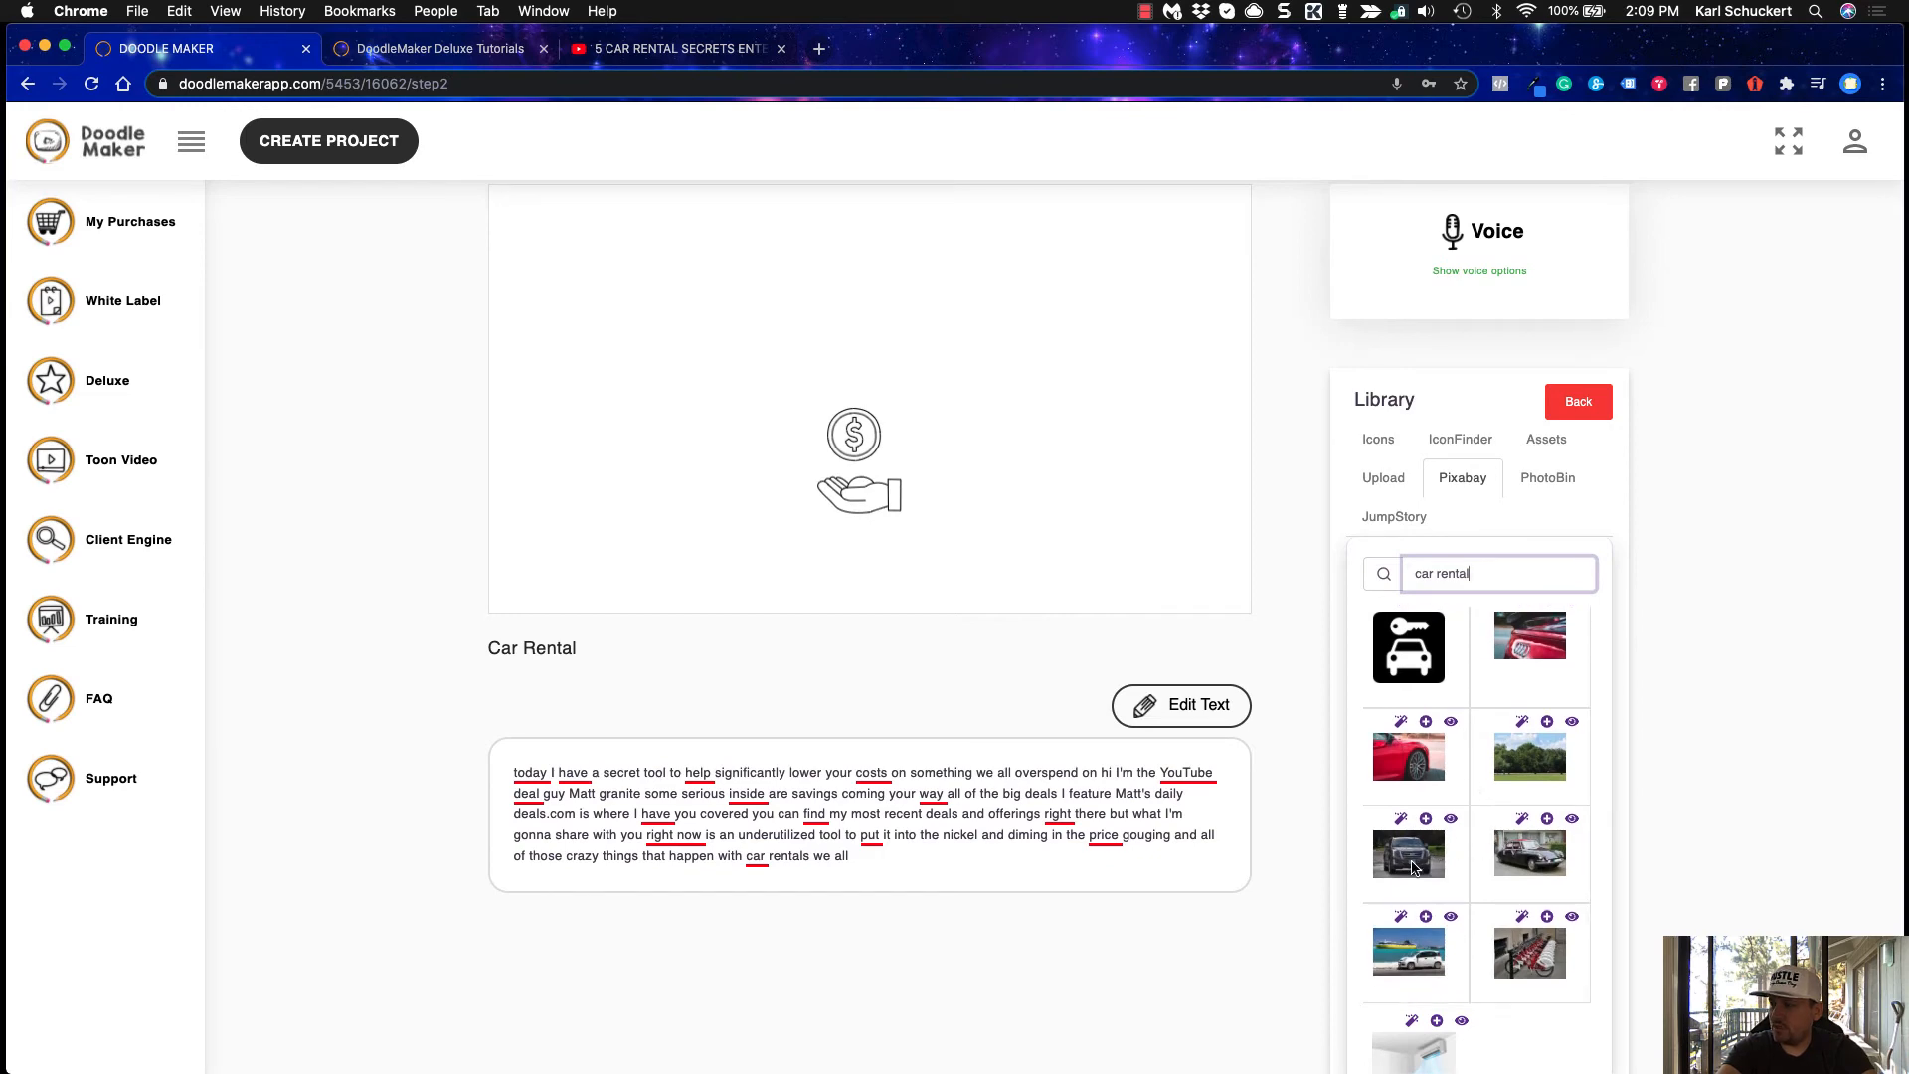
{"action": "left_click", "coordinate": [1426, 820]}
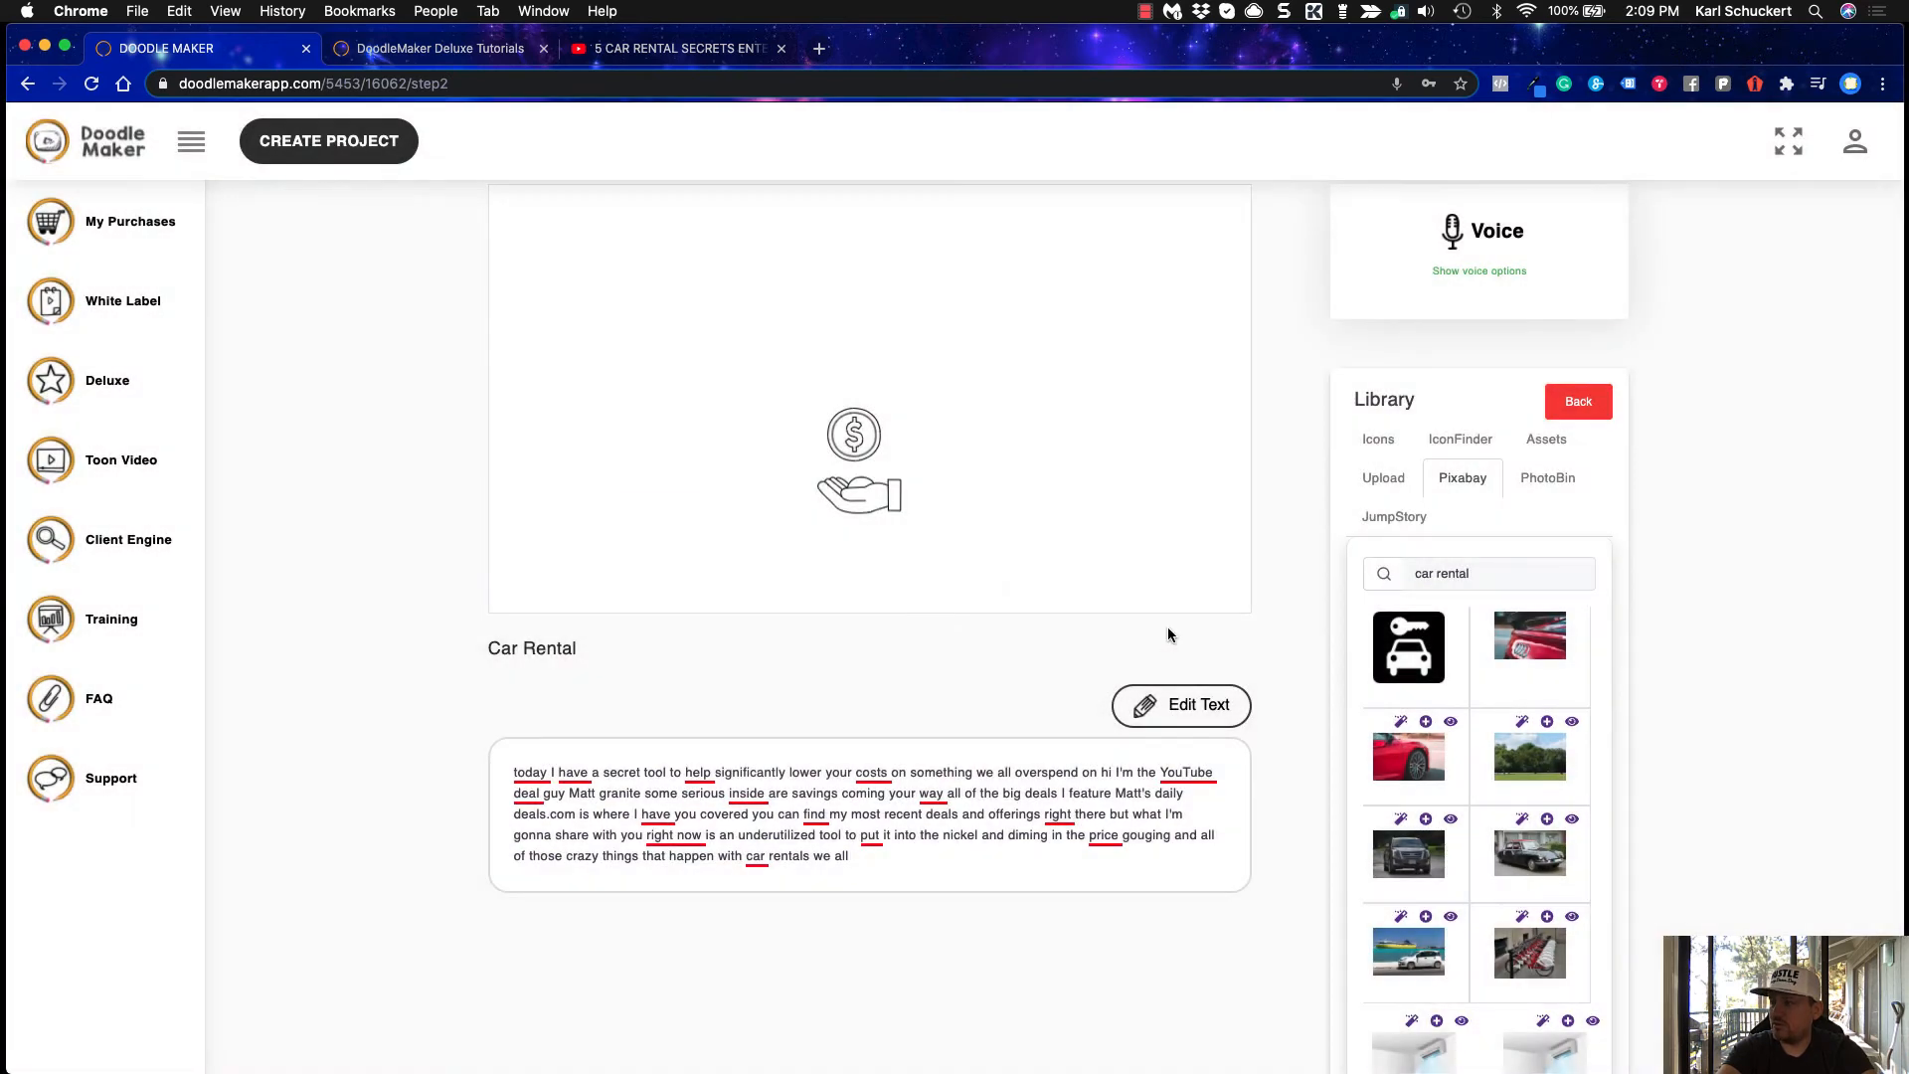
Arrange the SUV photo left of centre with the dollar coin above the open hand on its right, and preview slide 1
{"action": "scroll", "coordinate": [1053, 542], "scroll_direction": "up", "scroll_amount": 3}
{"action": "left_click_drag", "start_coordinate": [705, 444], "coordinate": [620, 519]}
{"action": "left_click_drag", "start_coordinate": [867, 564], "coordinate": [1043, 392]}
{"action": "left_click_drag", "start_coordinate": [899, 625], "coordinate": [1162, 617]}
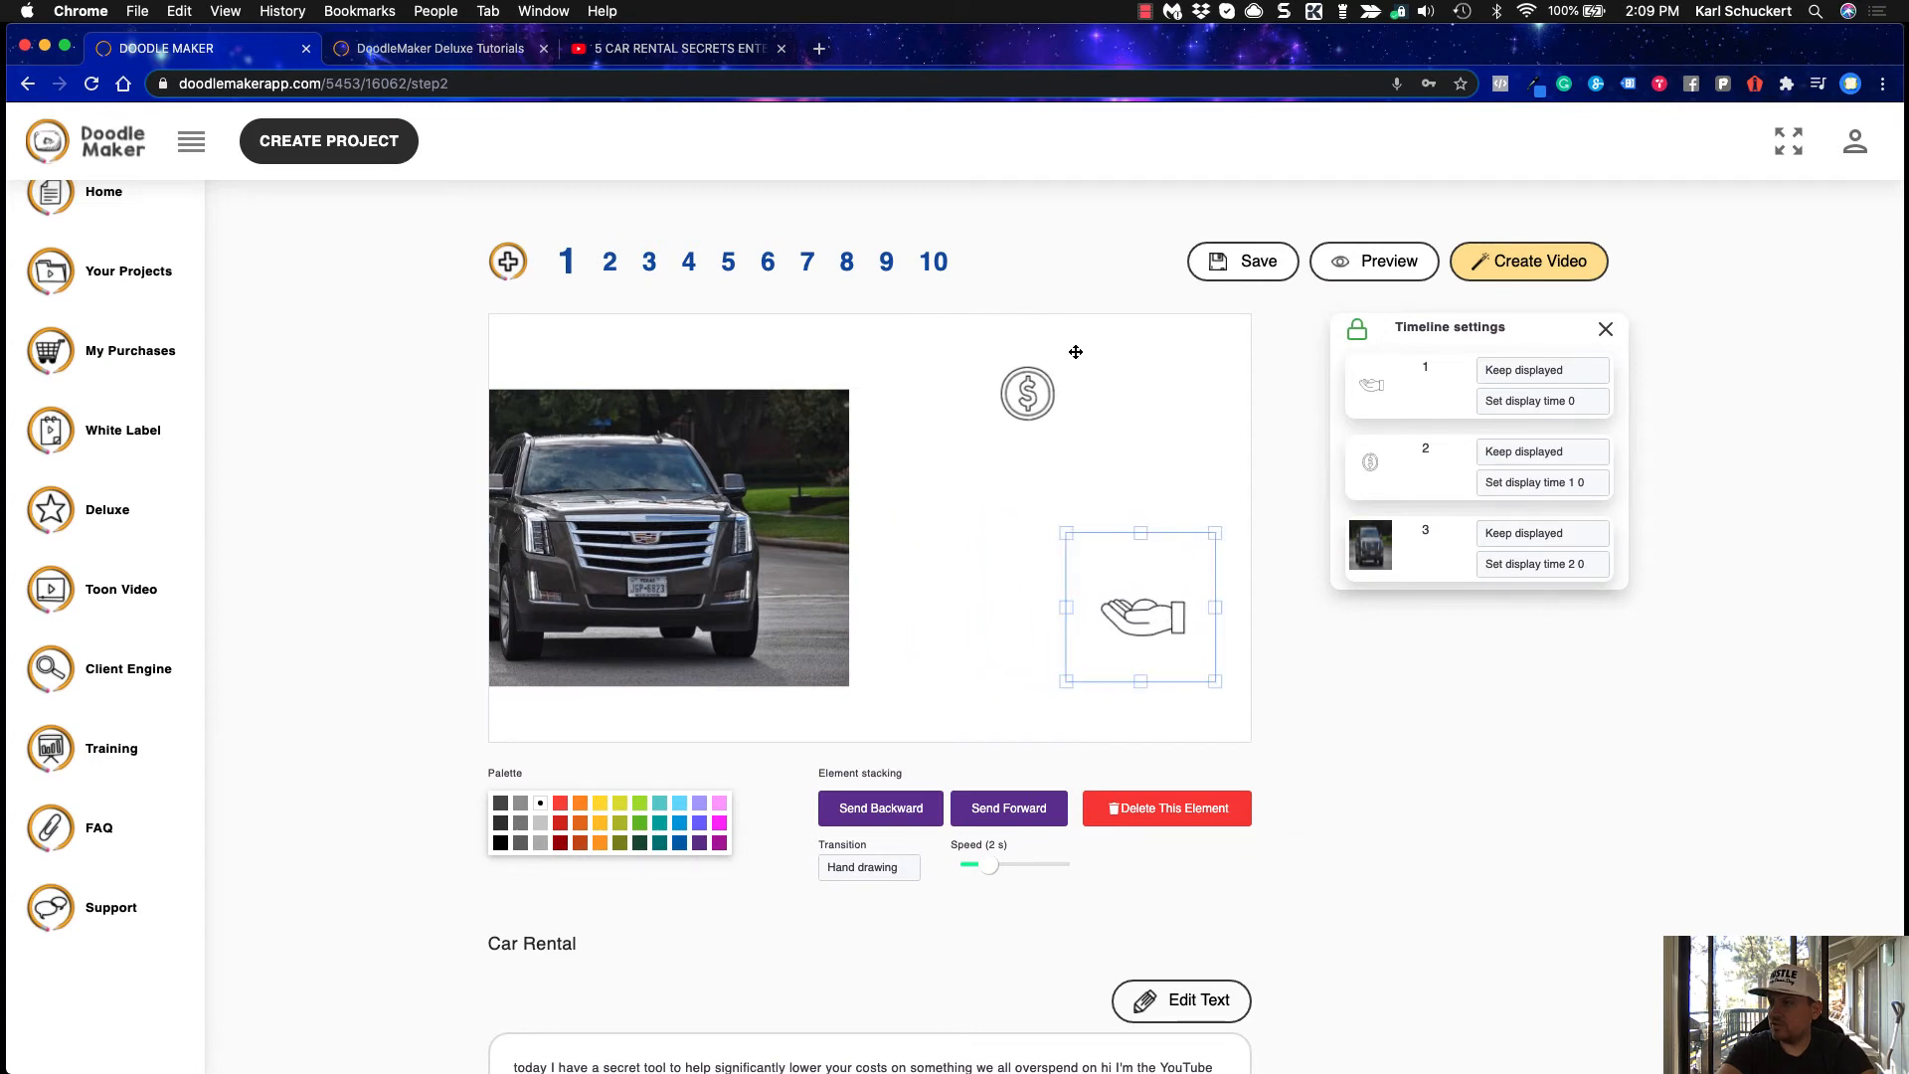
{"action": "left_click_drag", "start_coordinate": [1033, 401], "coordinate": [1136, 456]}
{"action": "left_click_drag", "start_coordinate": [665, 462], "coordinate": [827, 488]}
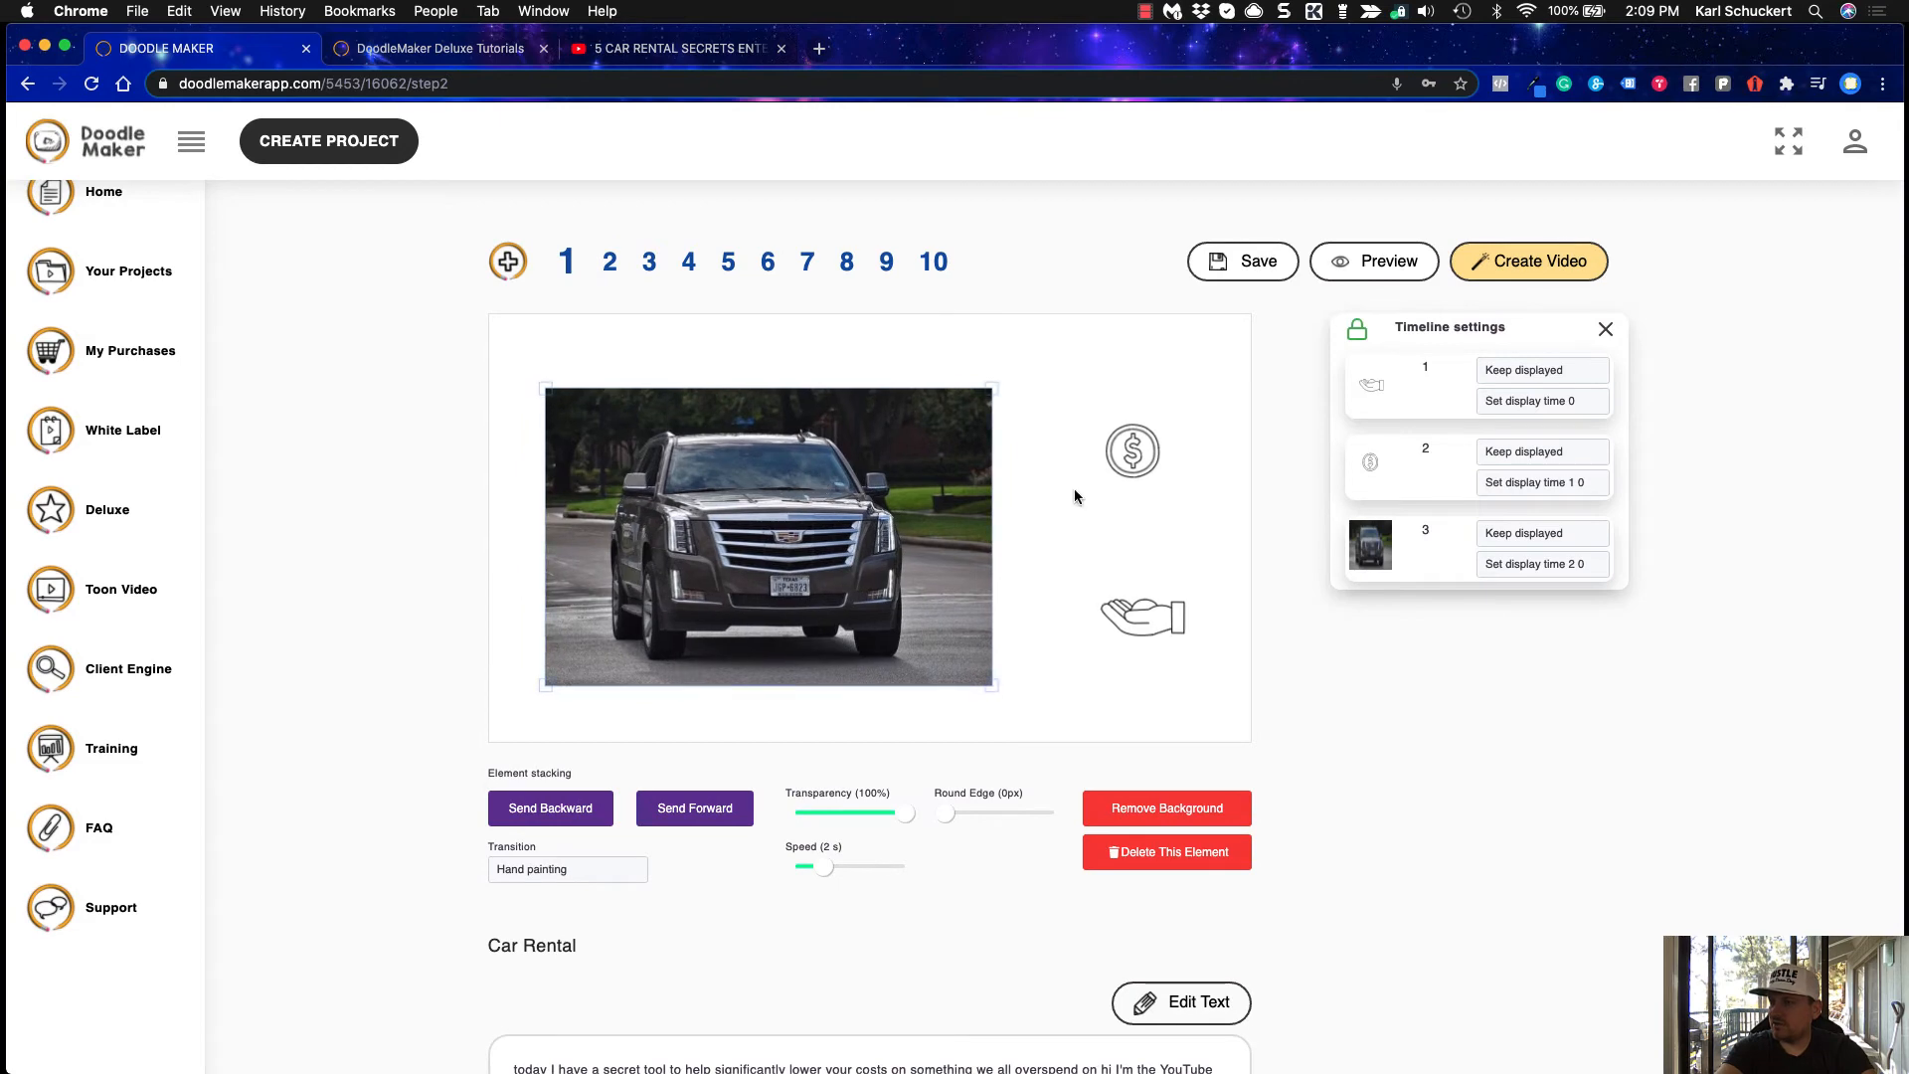
{"action": "left_click", "coordinate": [1364, 267]}
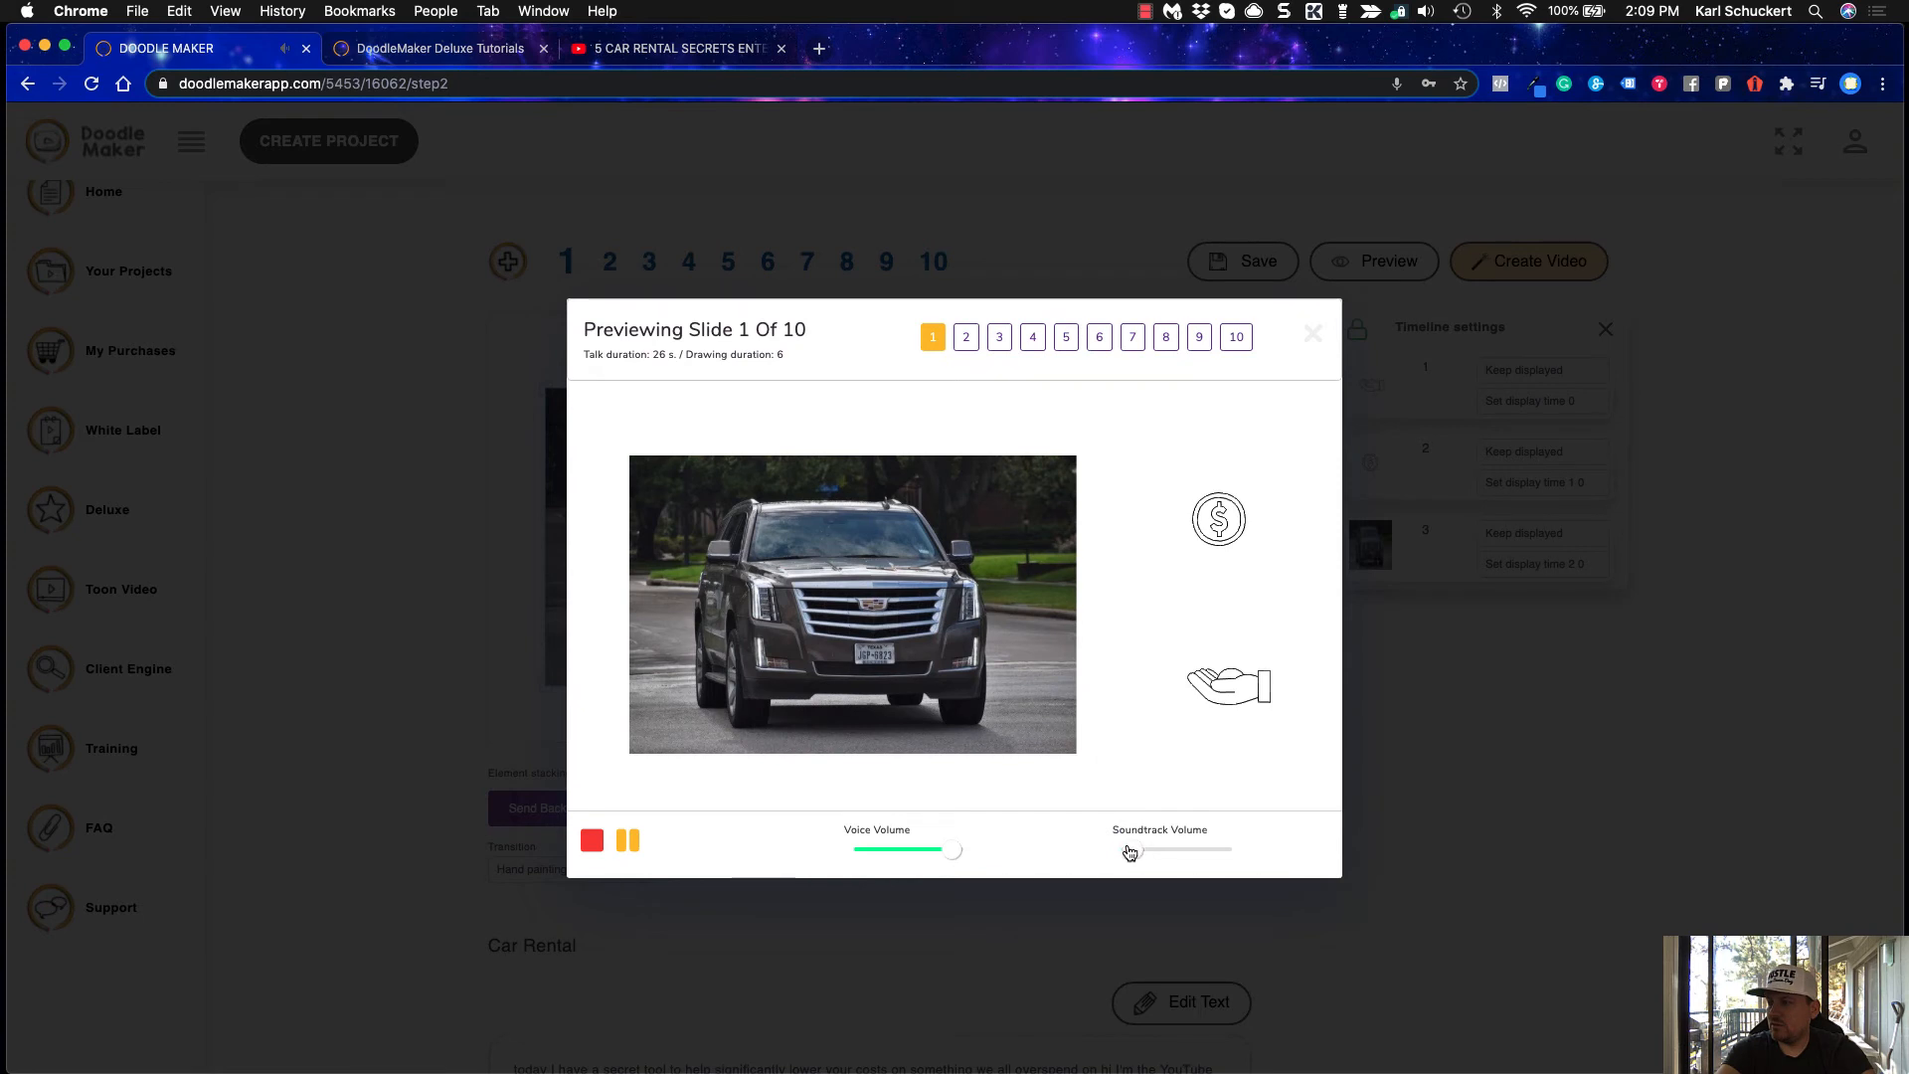
Close the slide 1 preview and look over the Car Rental narration text below the slide
{"action": "left_click_drag", "start_coordinate": [1128, 853], "coordinate": [1133, 854]}
{"action": "left_click", "coordinate": [1313, 334]}
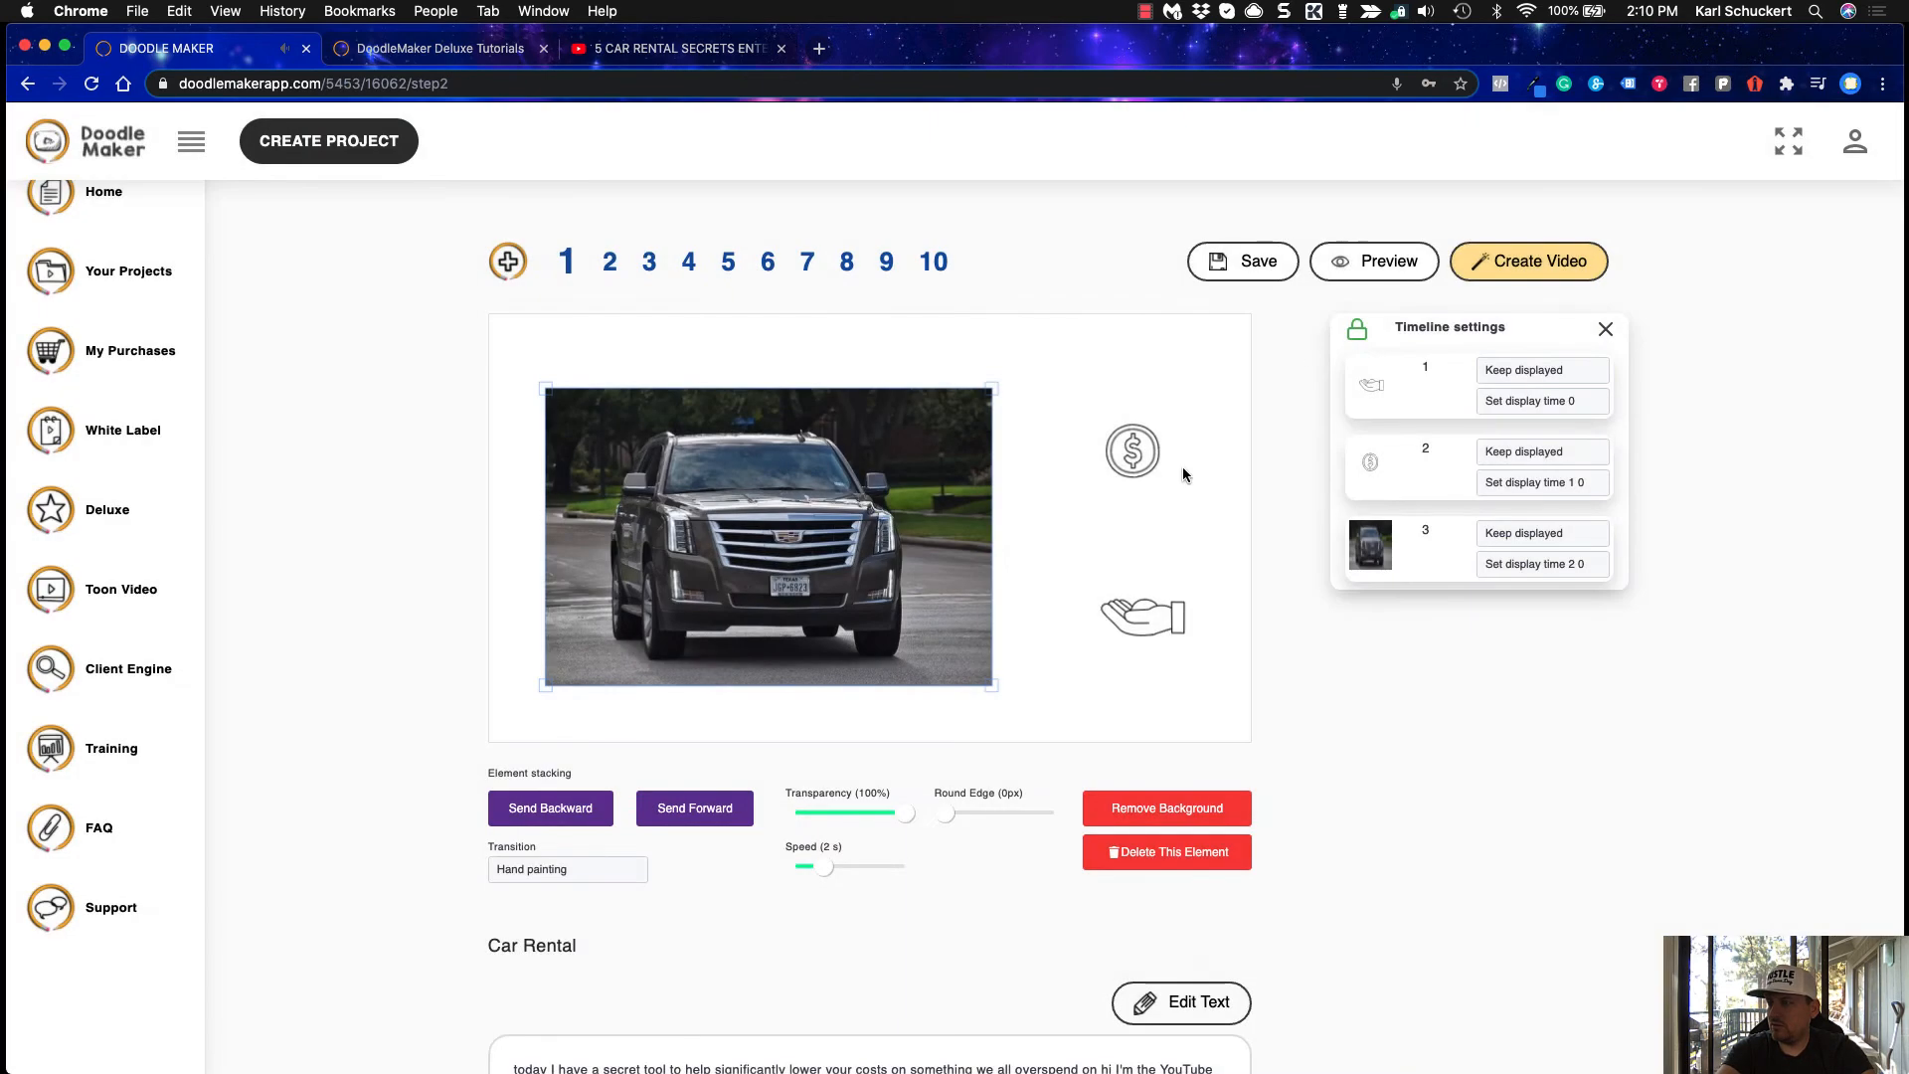
{"action": "scroll", "coordinate": [995, 696], "scroll_direction": "down", "scroll_amount": 3}
{"action": "left_click", "coordinate": [907, 855]}
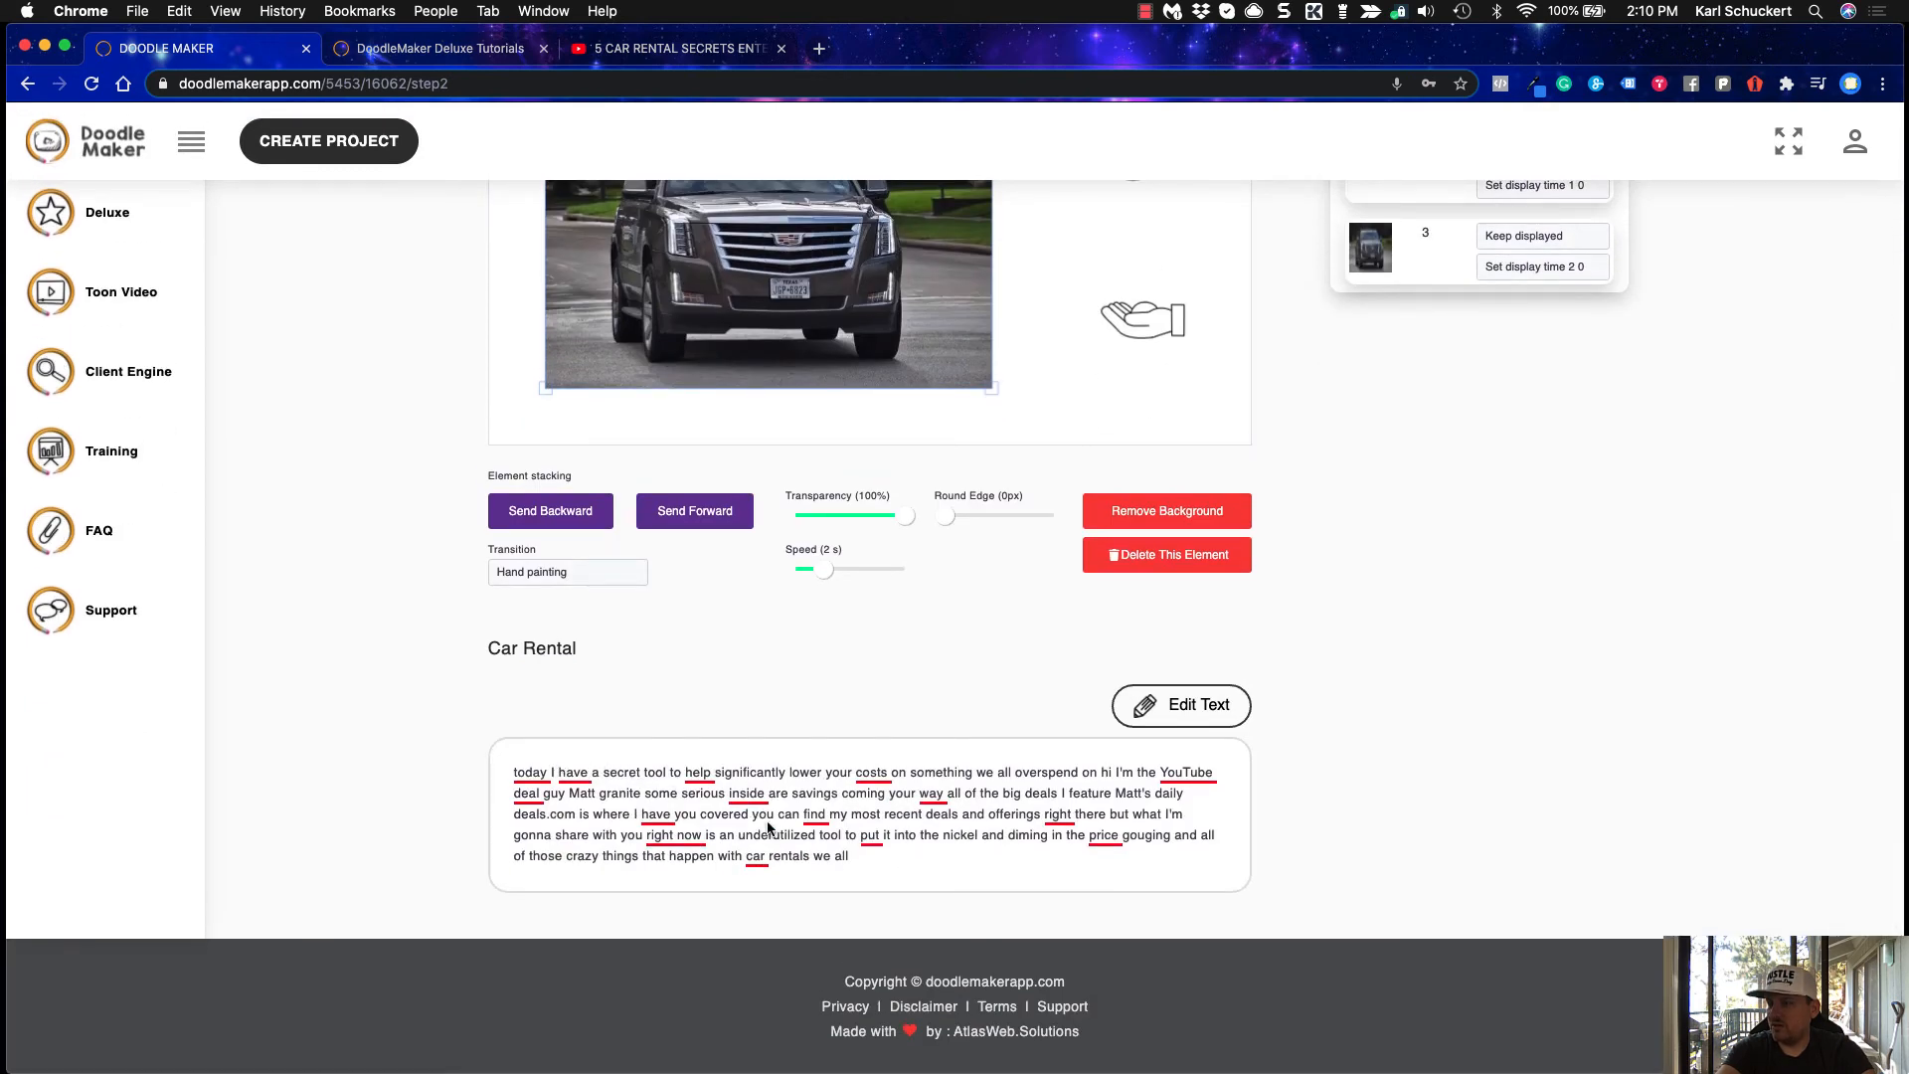
{"action": "scroll", "coordinate": [840, 826], "scroll_direction": "up", "scroll_amount": 3}
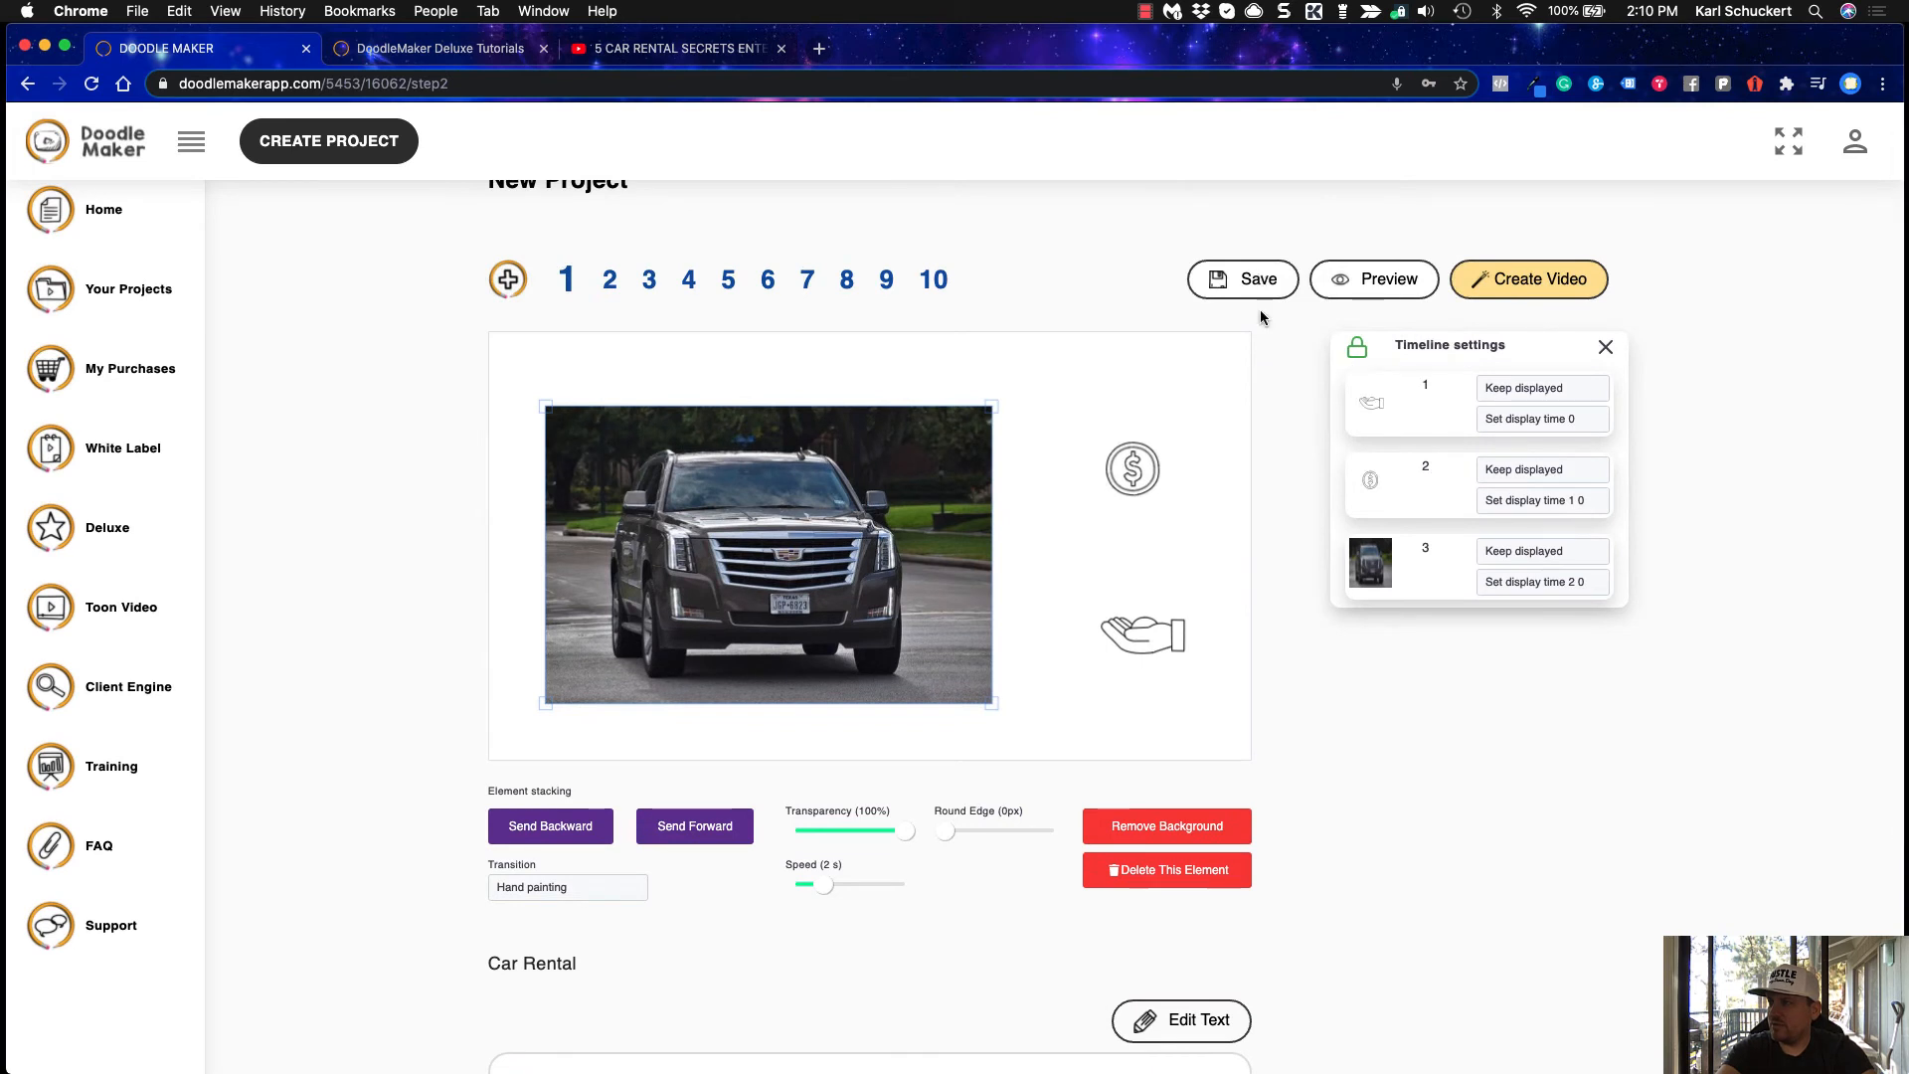
{"action": "left_click", "coordinate": [1169, 568]}
{"action": "left_click", "coordinate": [1239, 495]}
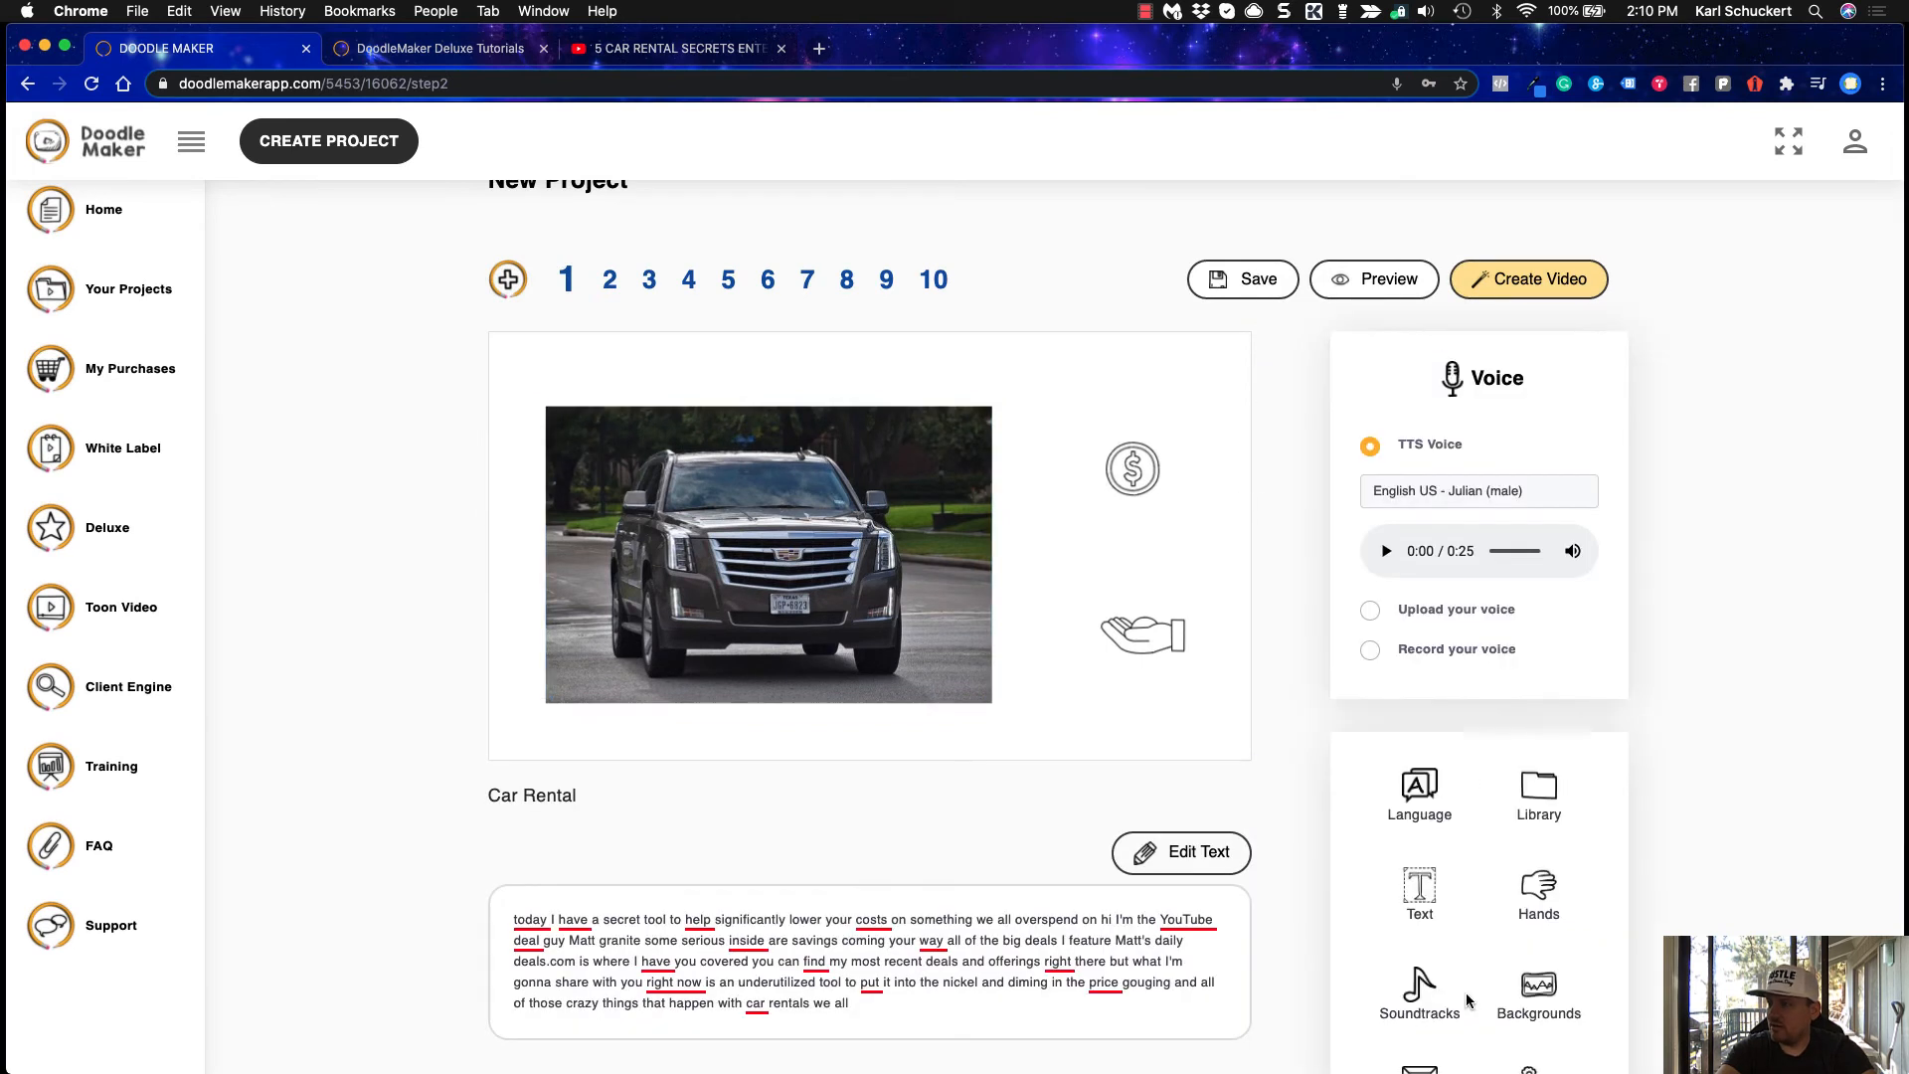
{"action": "scroll", "coordinate": [1627, 885], "scroll_direction": "down", "scroll_amount": 3}
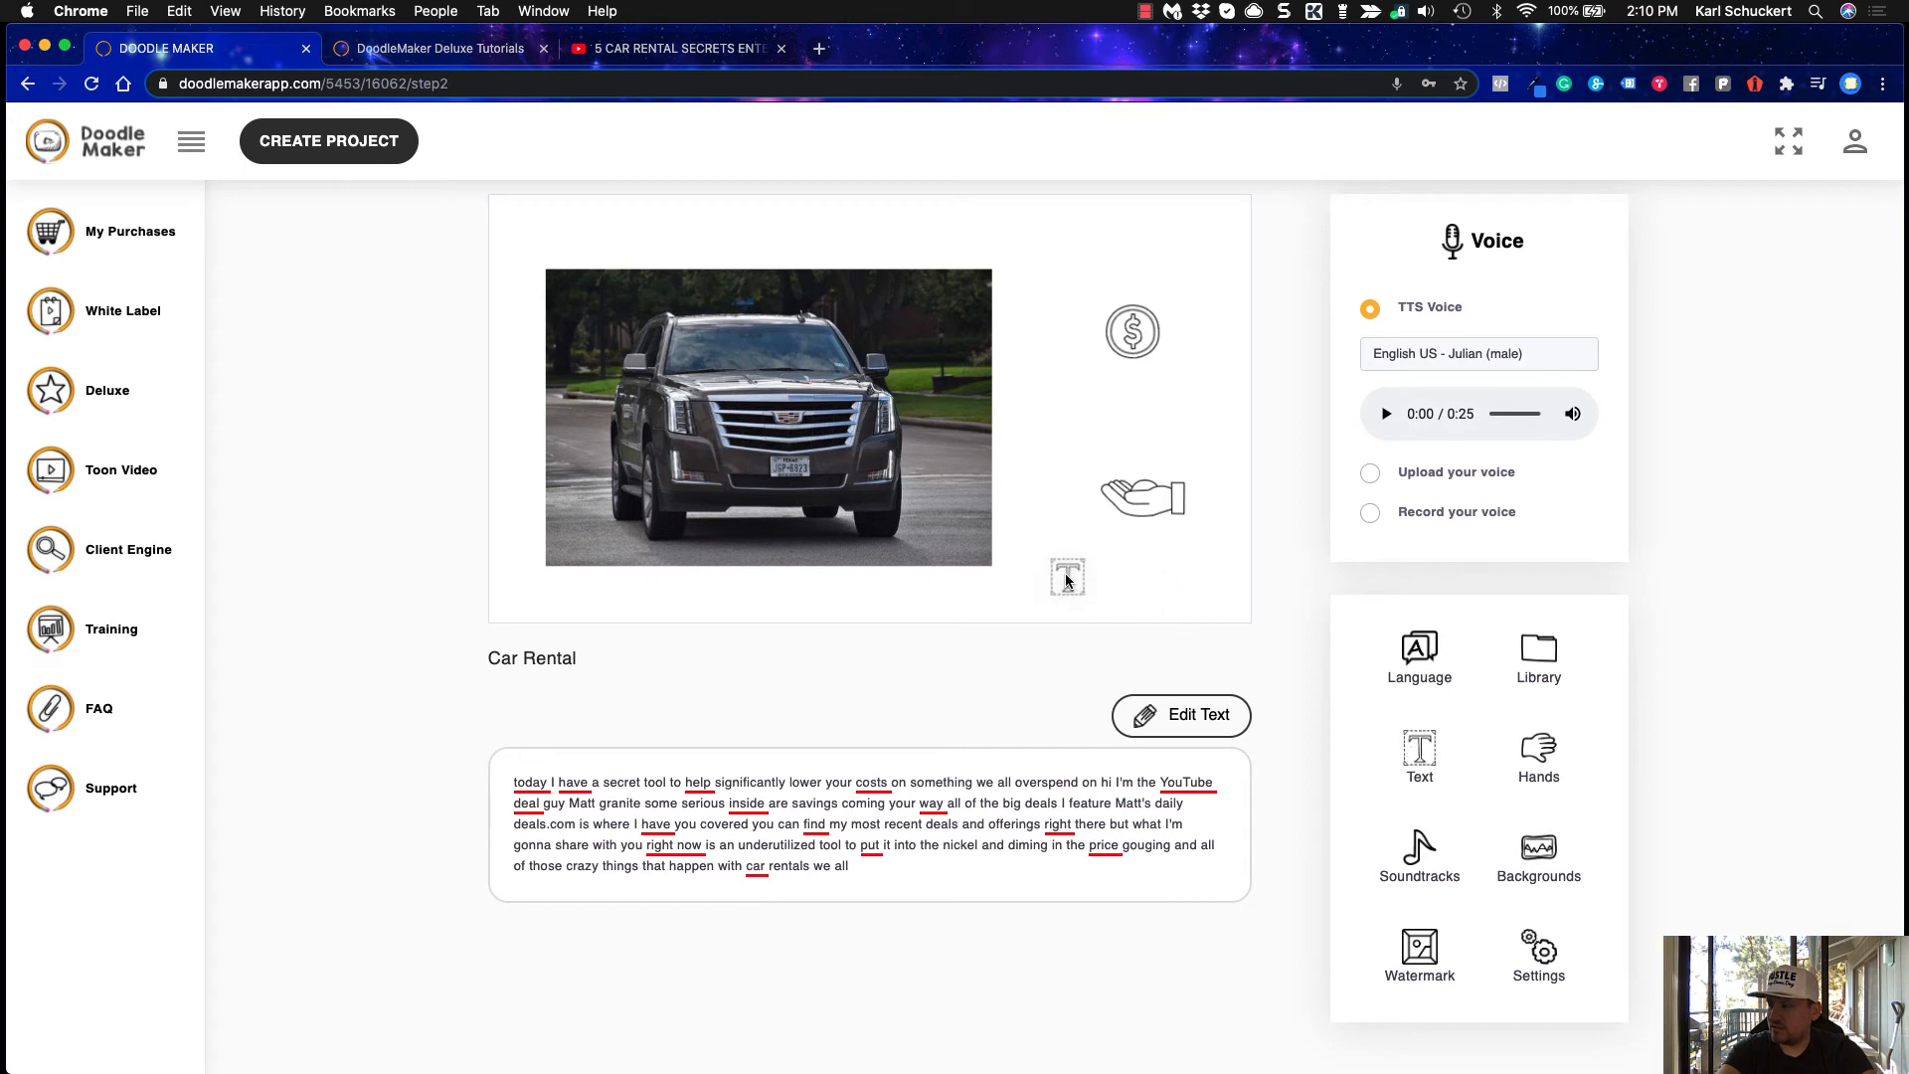
{"action": "left_click", "coordinate": [1425, 768]}
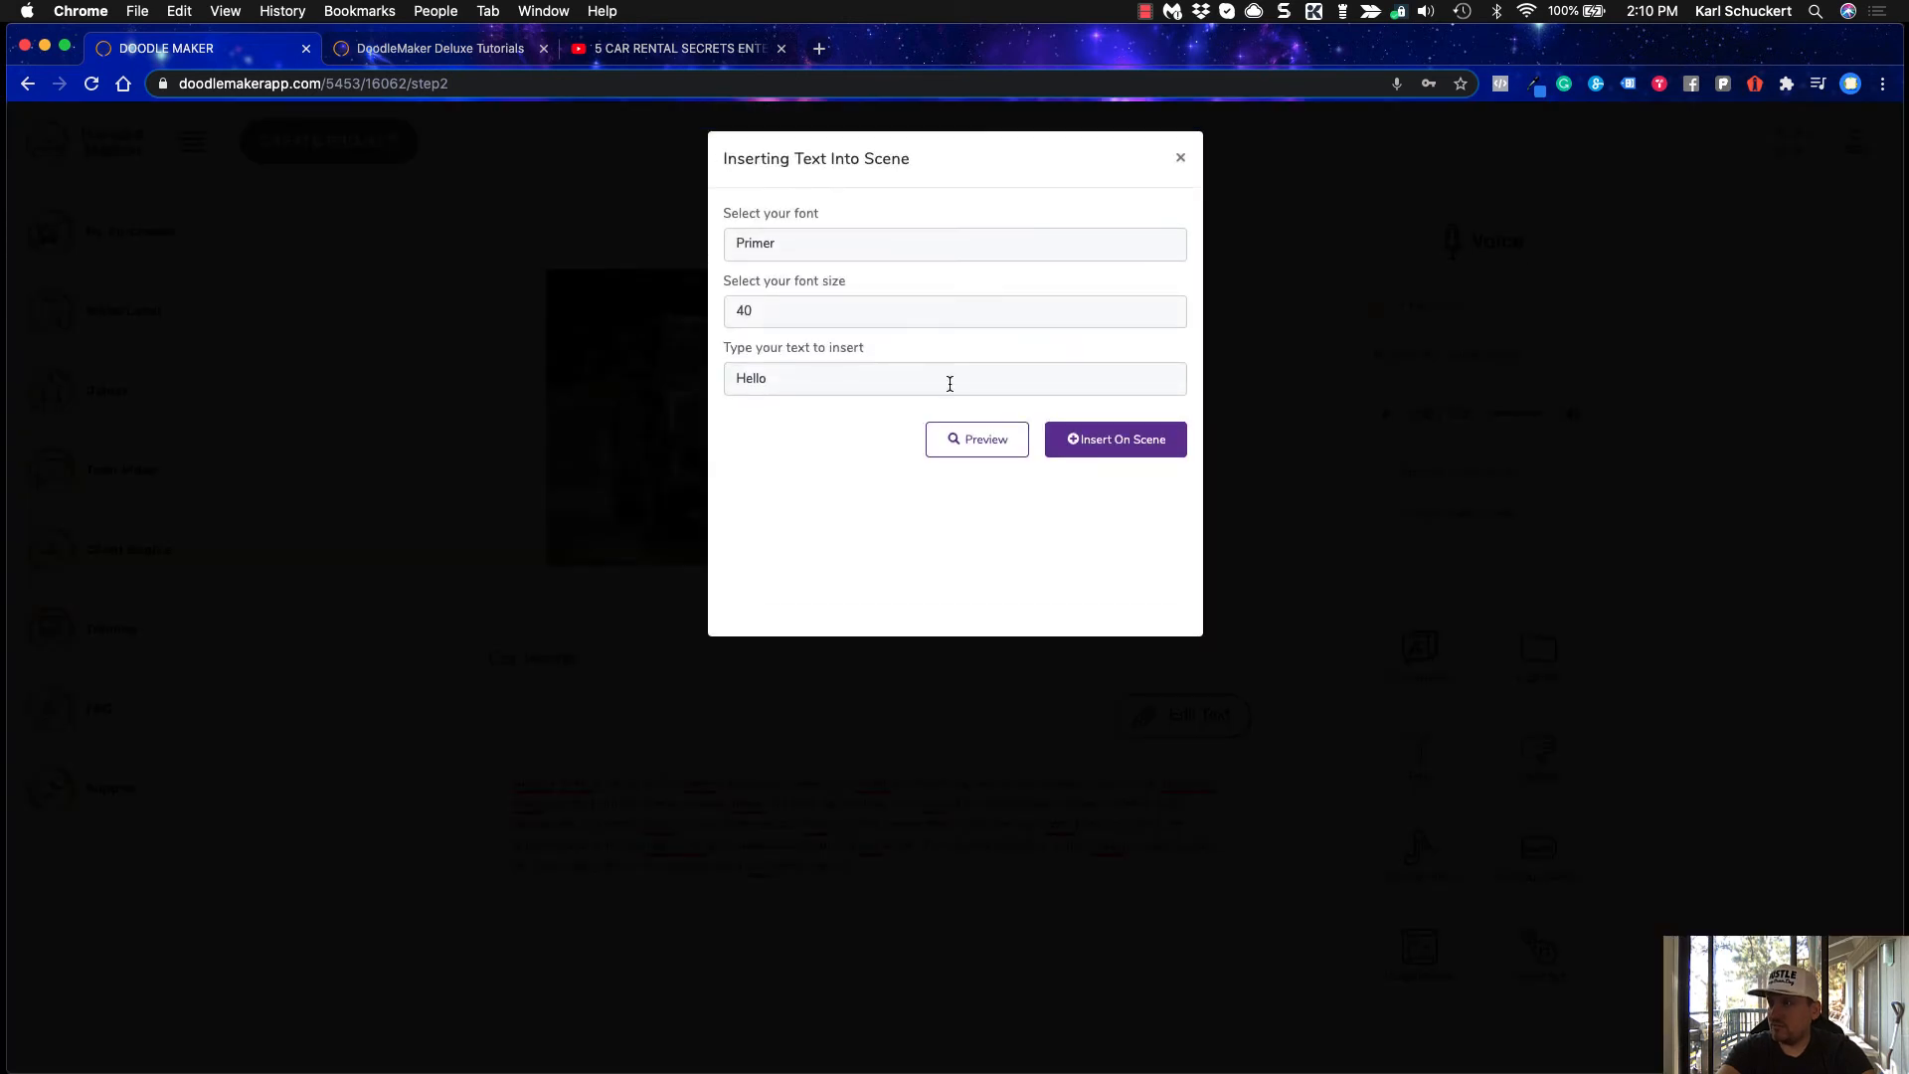
{"action": "double_click", "coordinate": [761, 376]}
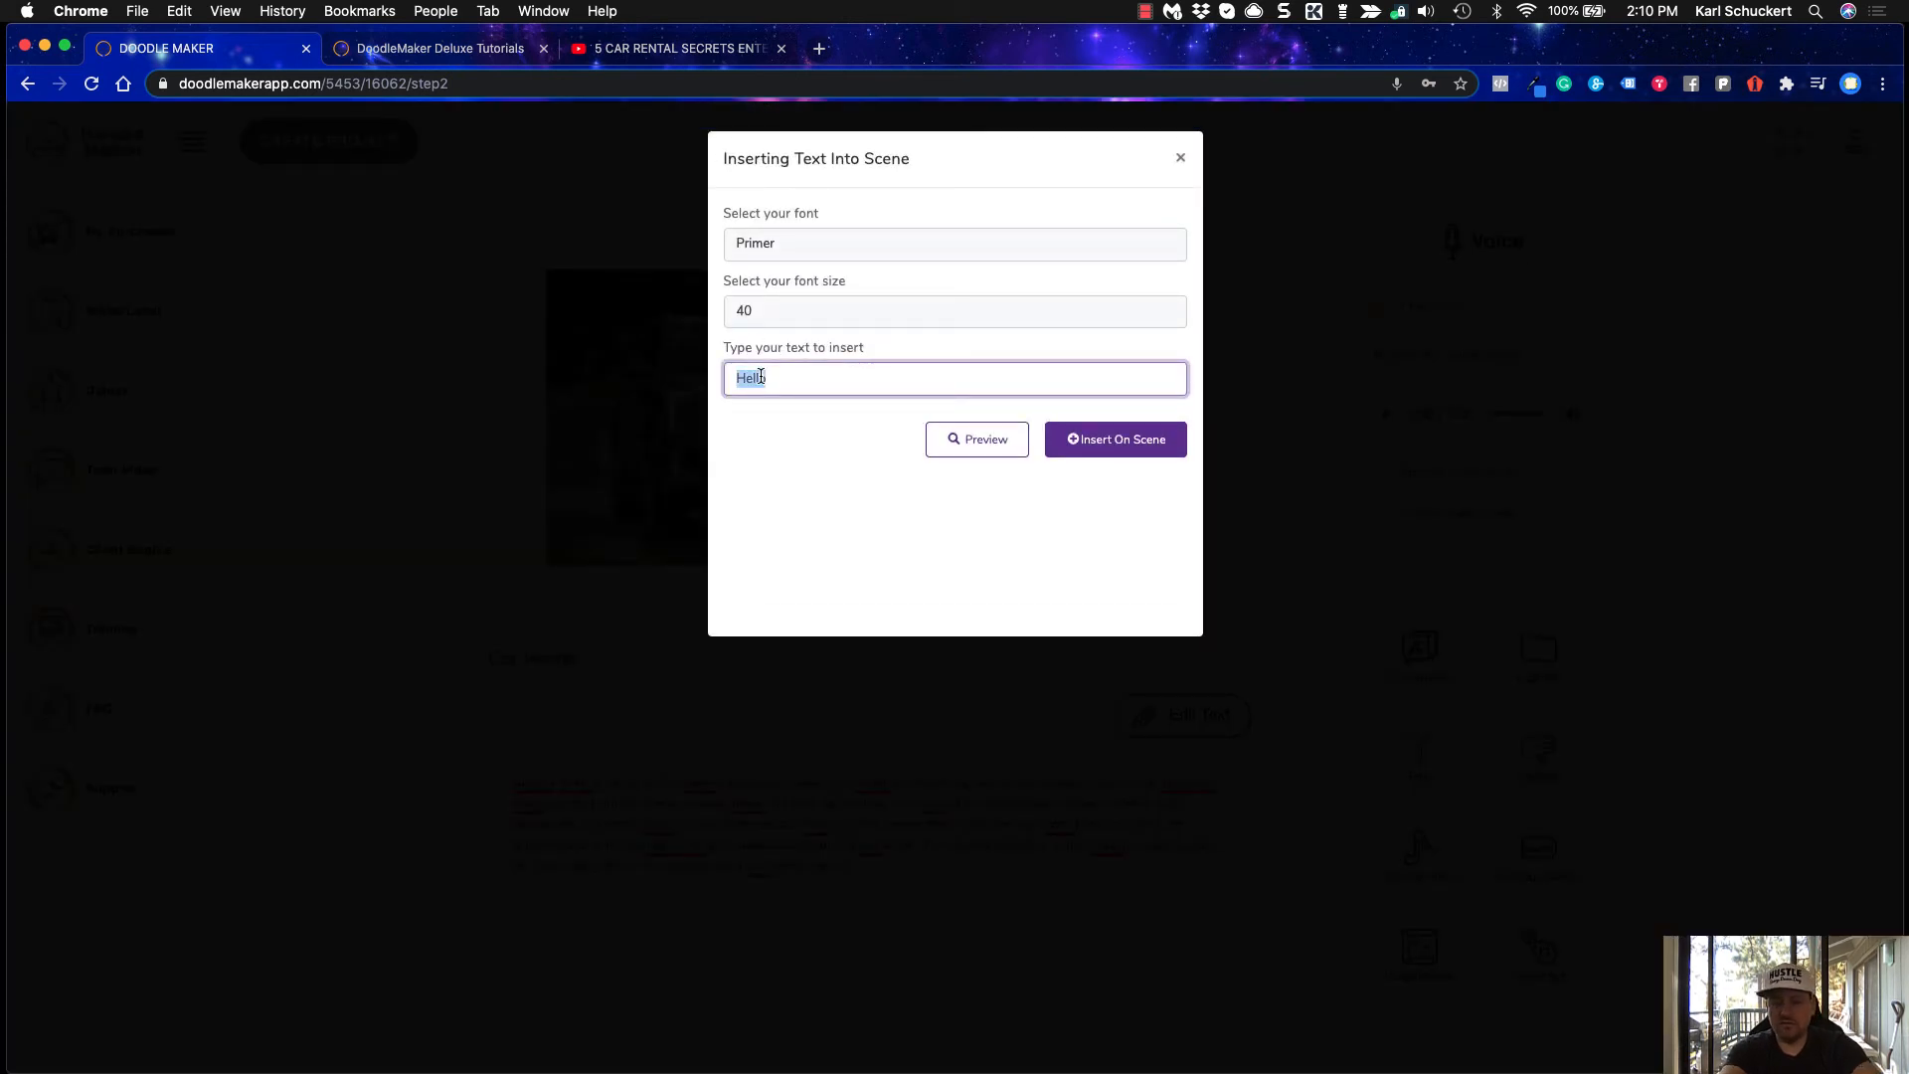
{"action": "type", "text": "https://toprentercar.com"}
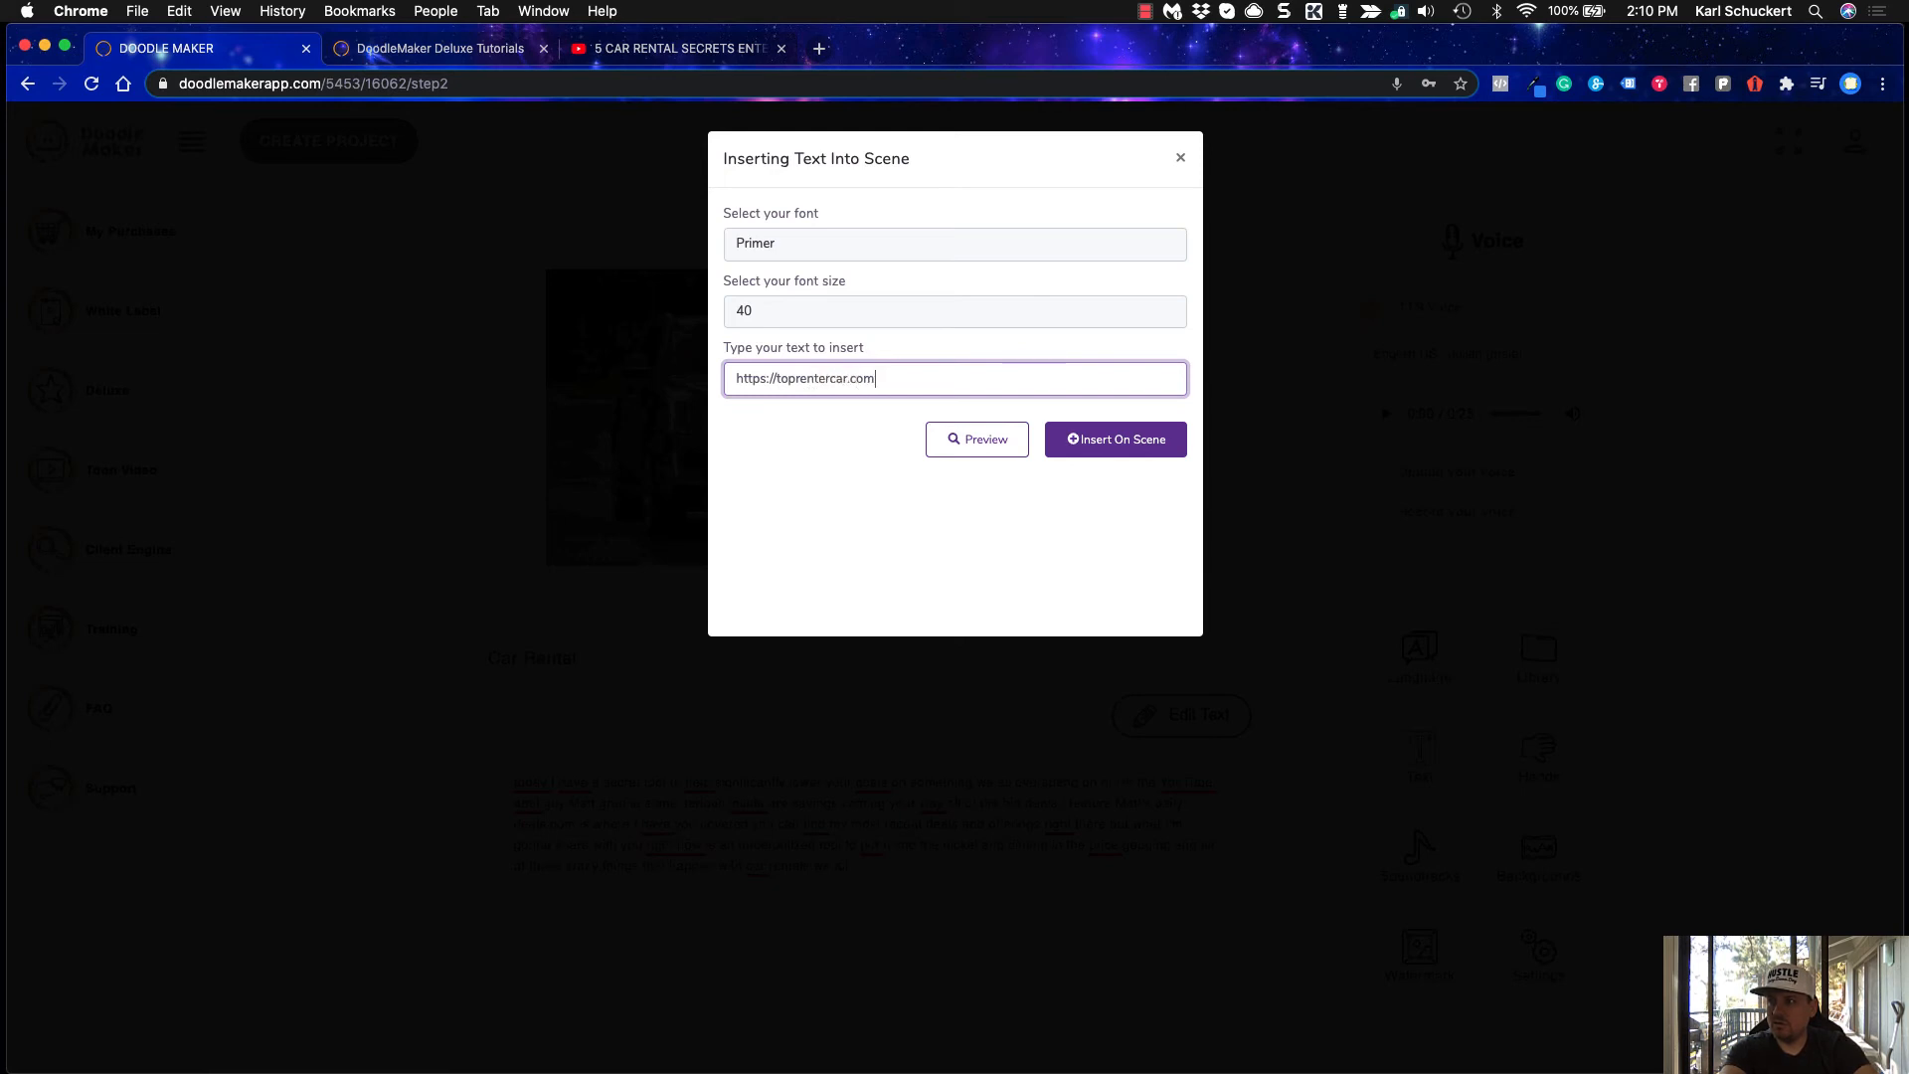
{"action": "left_click", "coordinate": [1130, 442]}
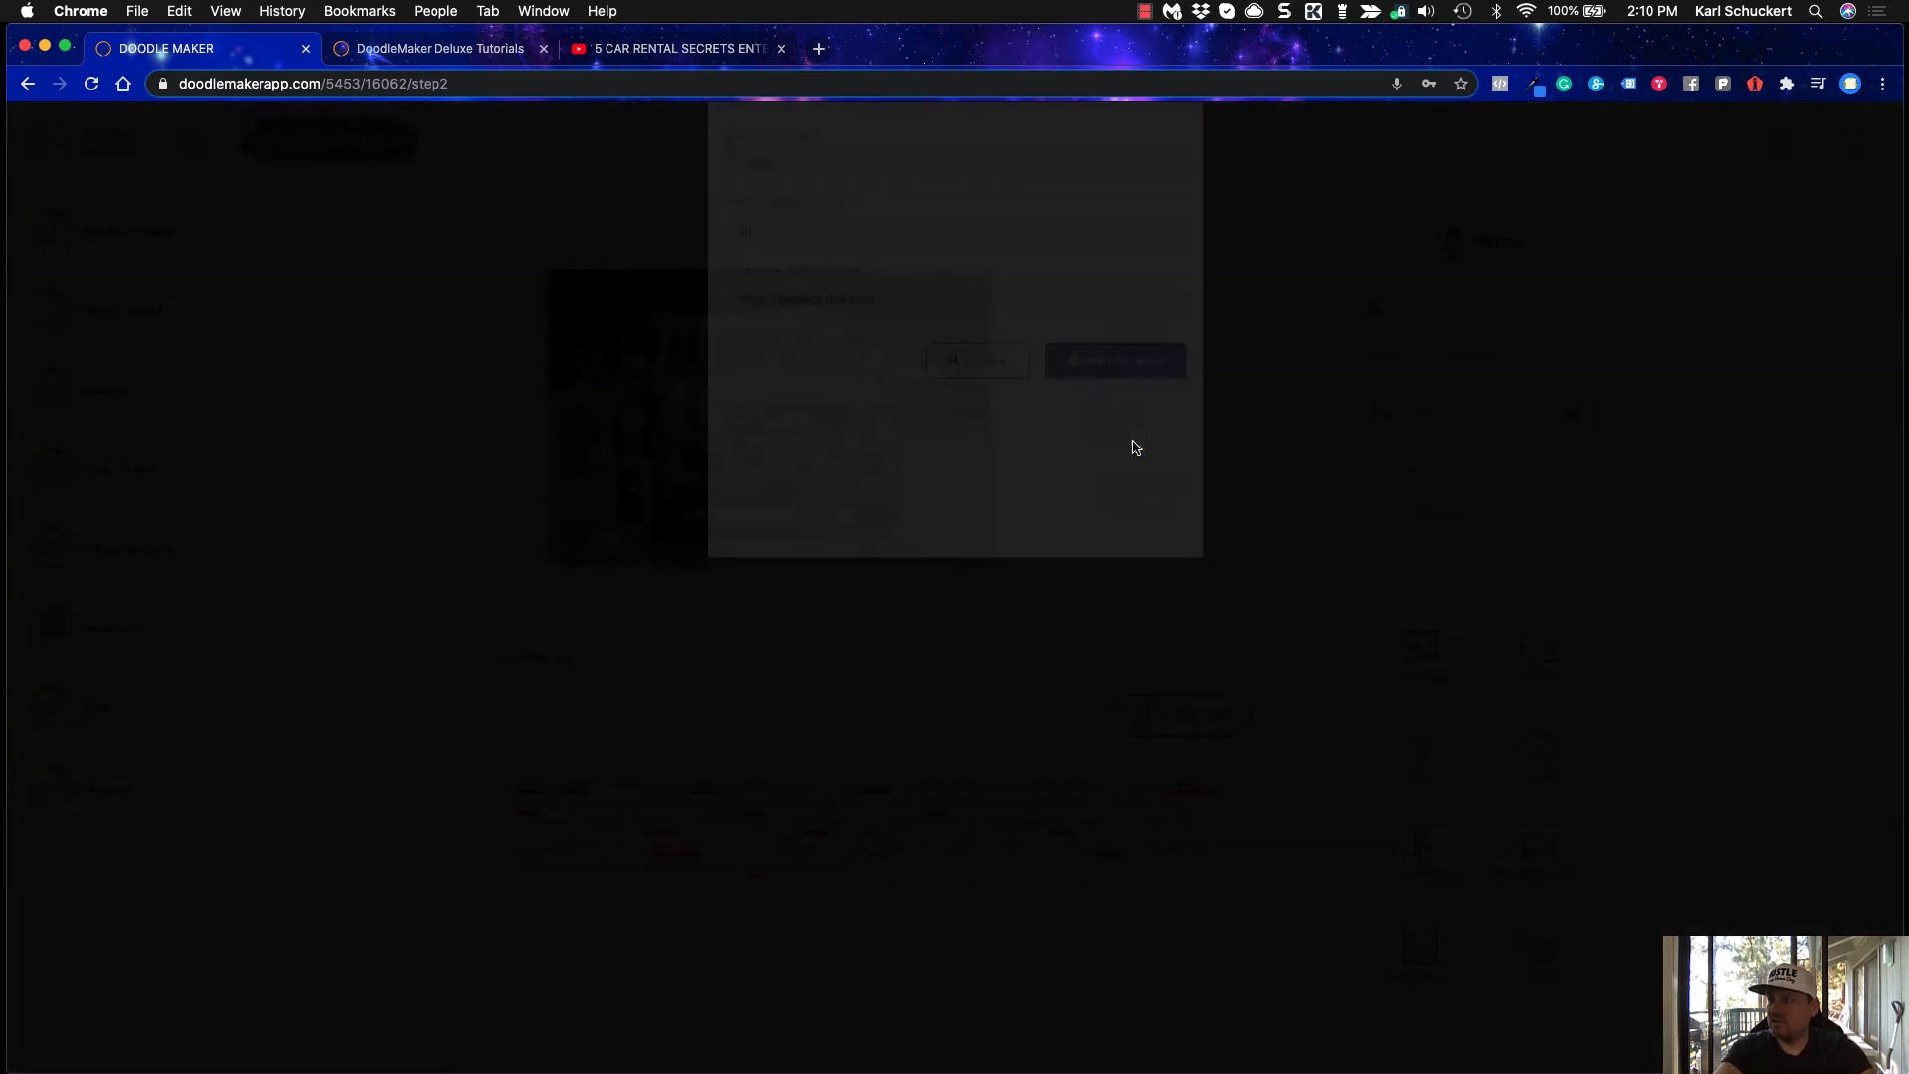
Rearrange slide 1 with the URL text at the lower centre, the SUV photo on the right, and the coin and hand on the left
{"action": "scroll", "coordinate": [1064, 566], "scroll_direction": "up", "scroll_amount": 3}
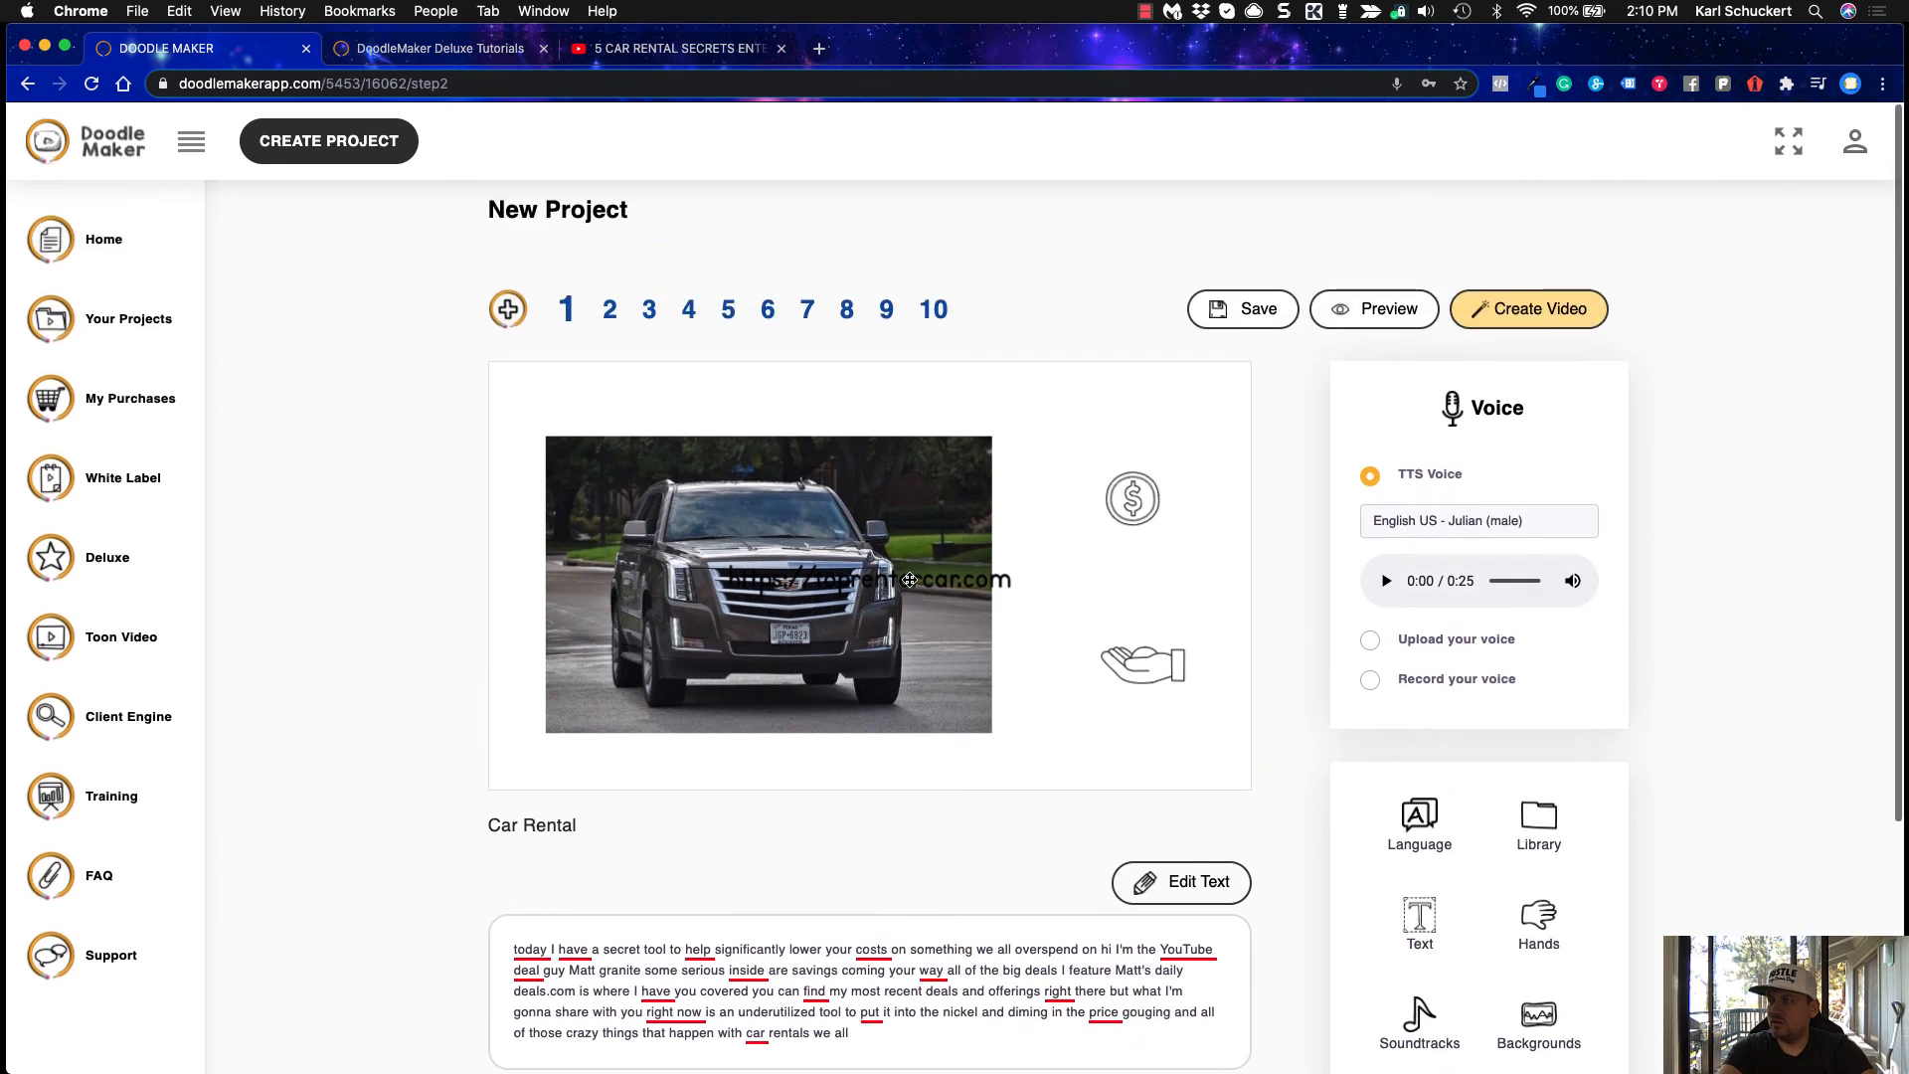
{"action": "left_click_drag", "start_coordinate": [910, 577], "coordinate": [898, 756]}
{"action": "left_click_drag", "start_coordinate": [884, 631], "coordinate": [1007, 591]}
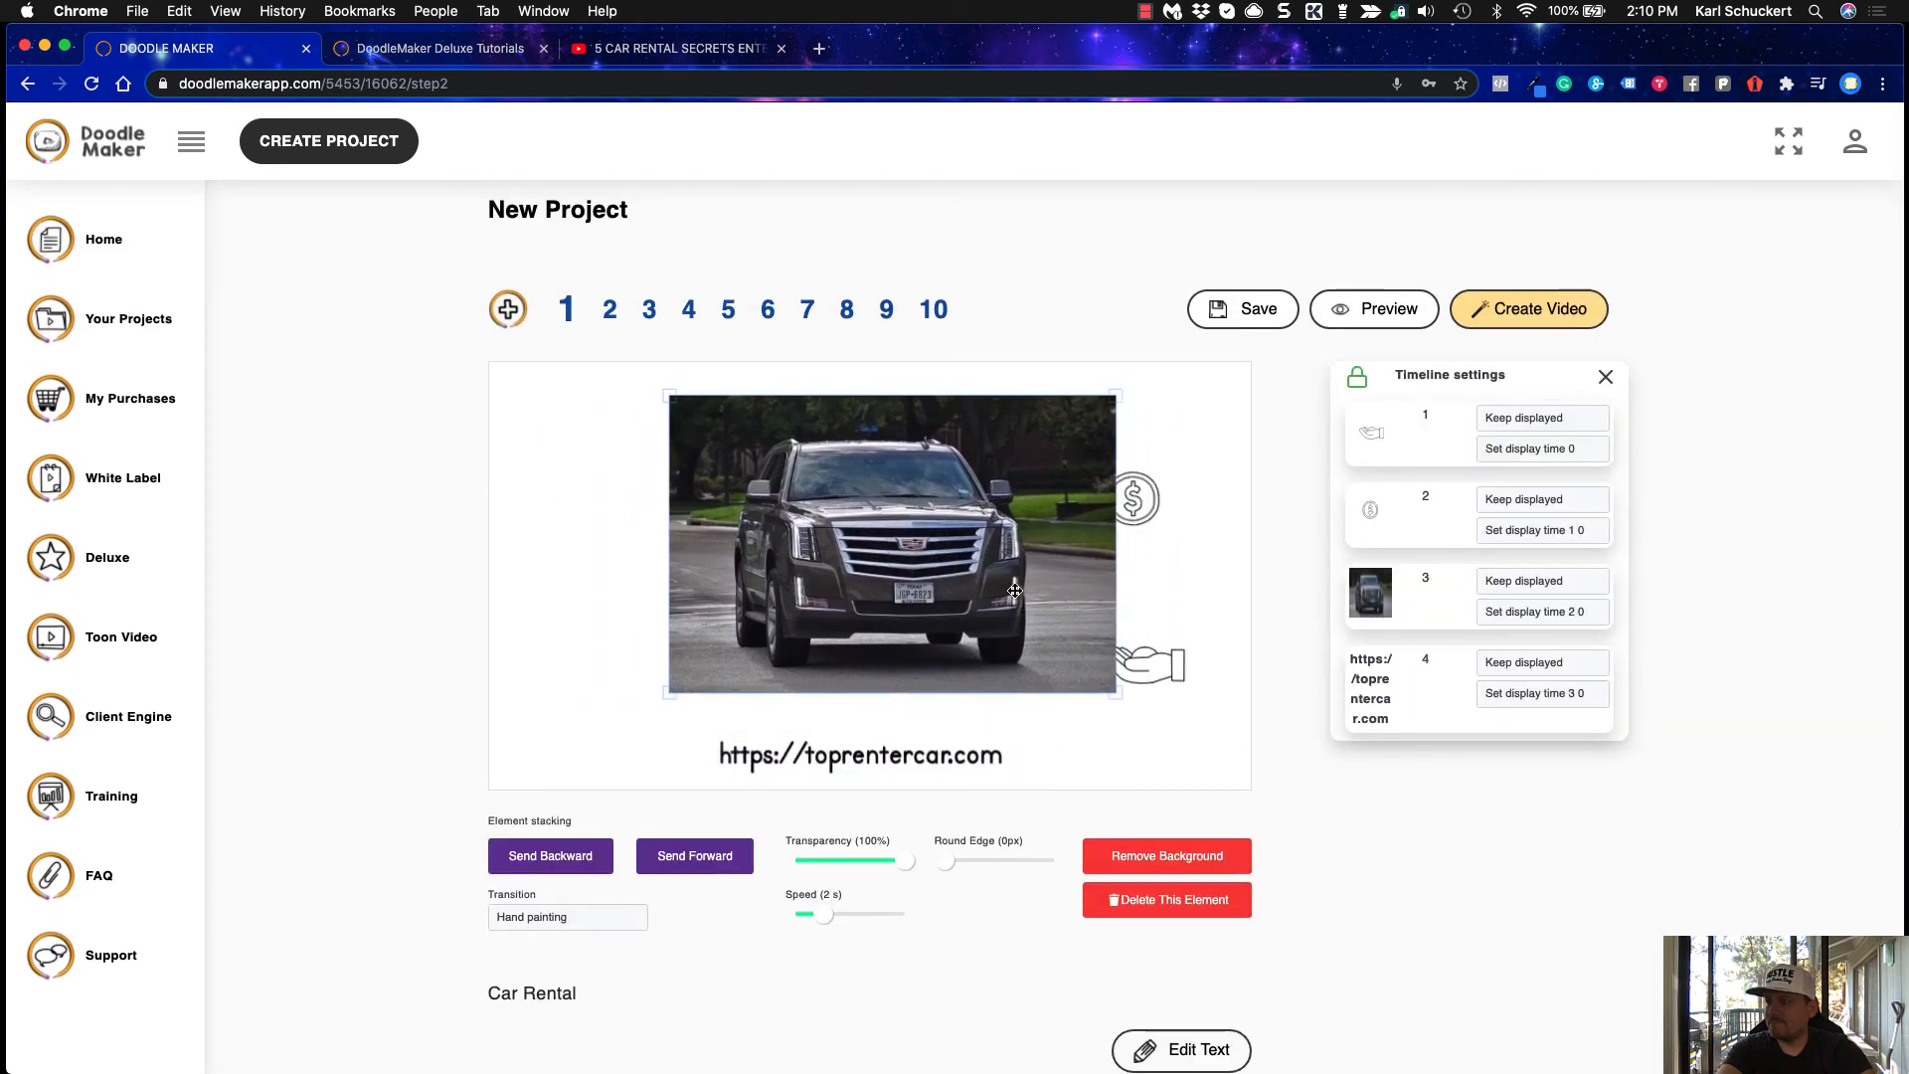
{"action": "left_click_drag", "start_coordinate": [1143, 664], "coordinate": [588, 695]}
{"action": "left_click_drag", "start_coordinate": [1140, 508], "coordinate": [582, 476]}
{"action": "left_click_drag", "start_coordinate": [917, 569], "coordinate": [1009, 581]}
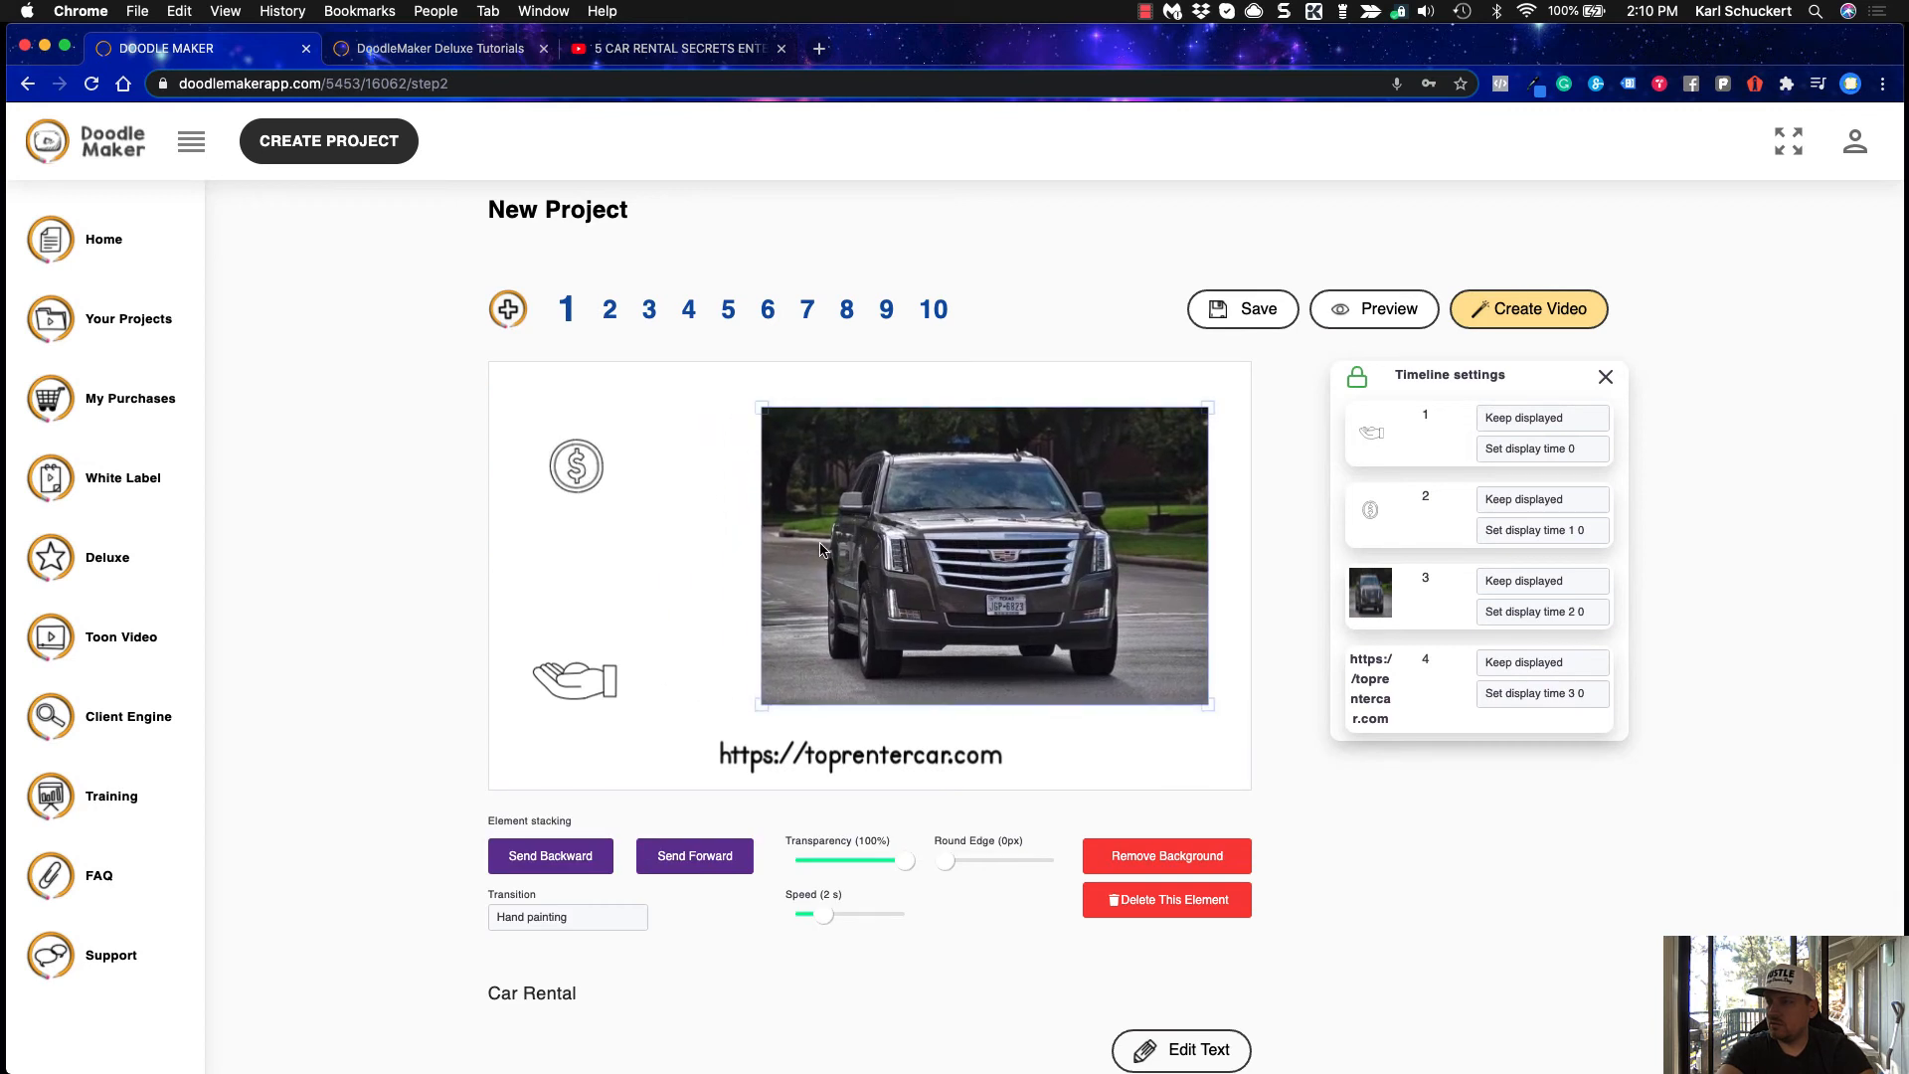
Nudge the URL text slightly right and group the open hand and dollar coin left of the photo, with the coin just above the palm
{"action": "left_click", "coordinate": [574, 464]}
{"action": "scroll", "coordinate": [699, 550], "scroll_direction": "down", "scroll_amount": 3}
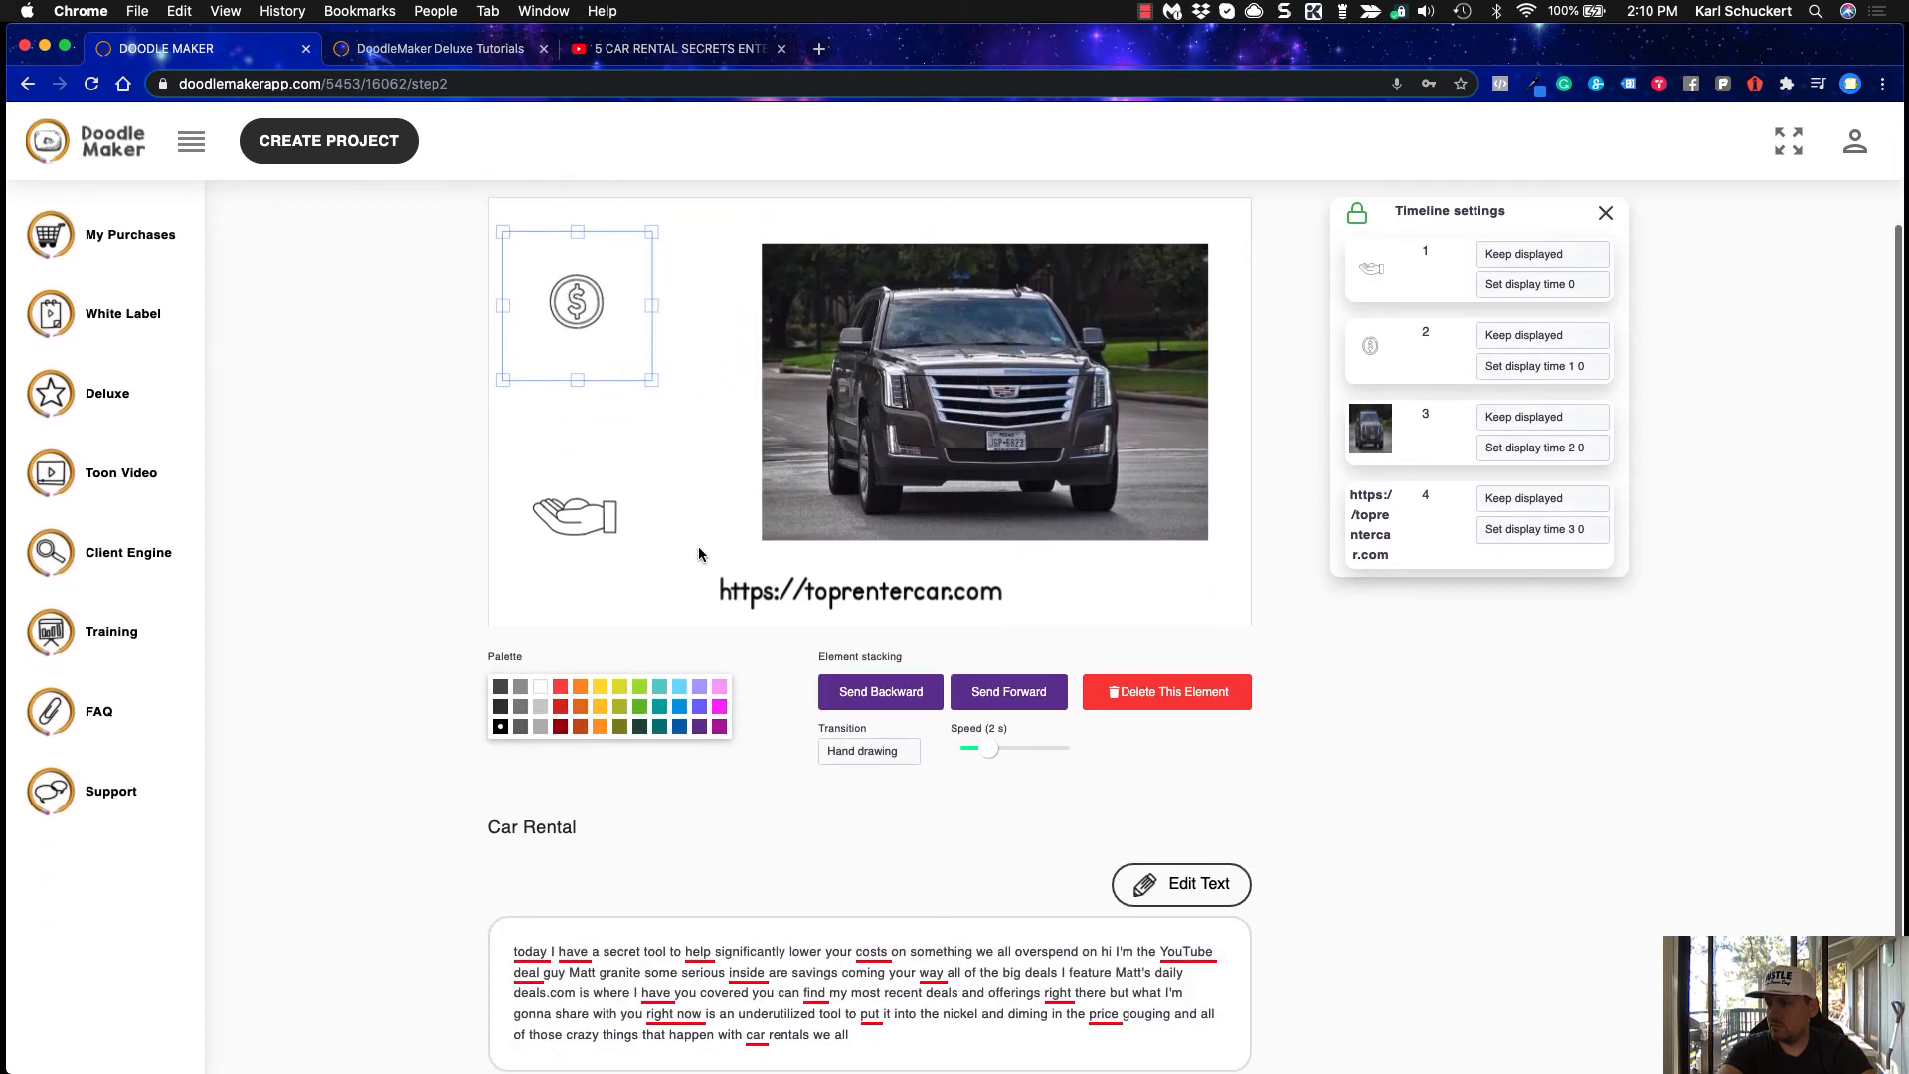
{"action": "left_click", "coordinate": [813, 587]}
{"action": "left_click_drag", "start_coordinate": [814, 587], "coordinate": [826, 589]}
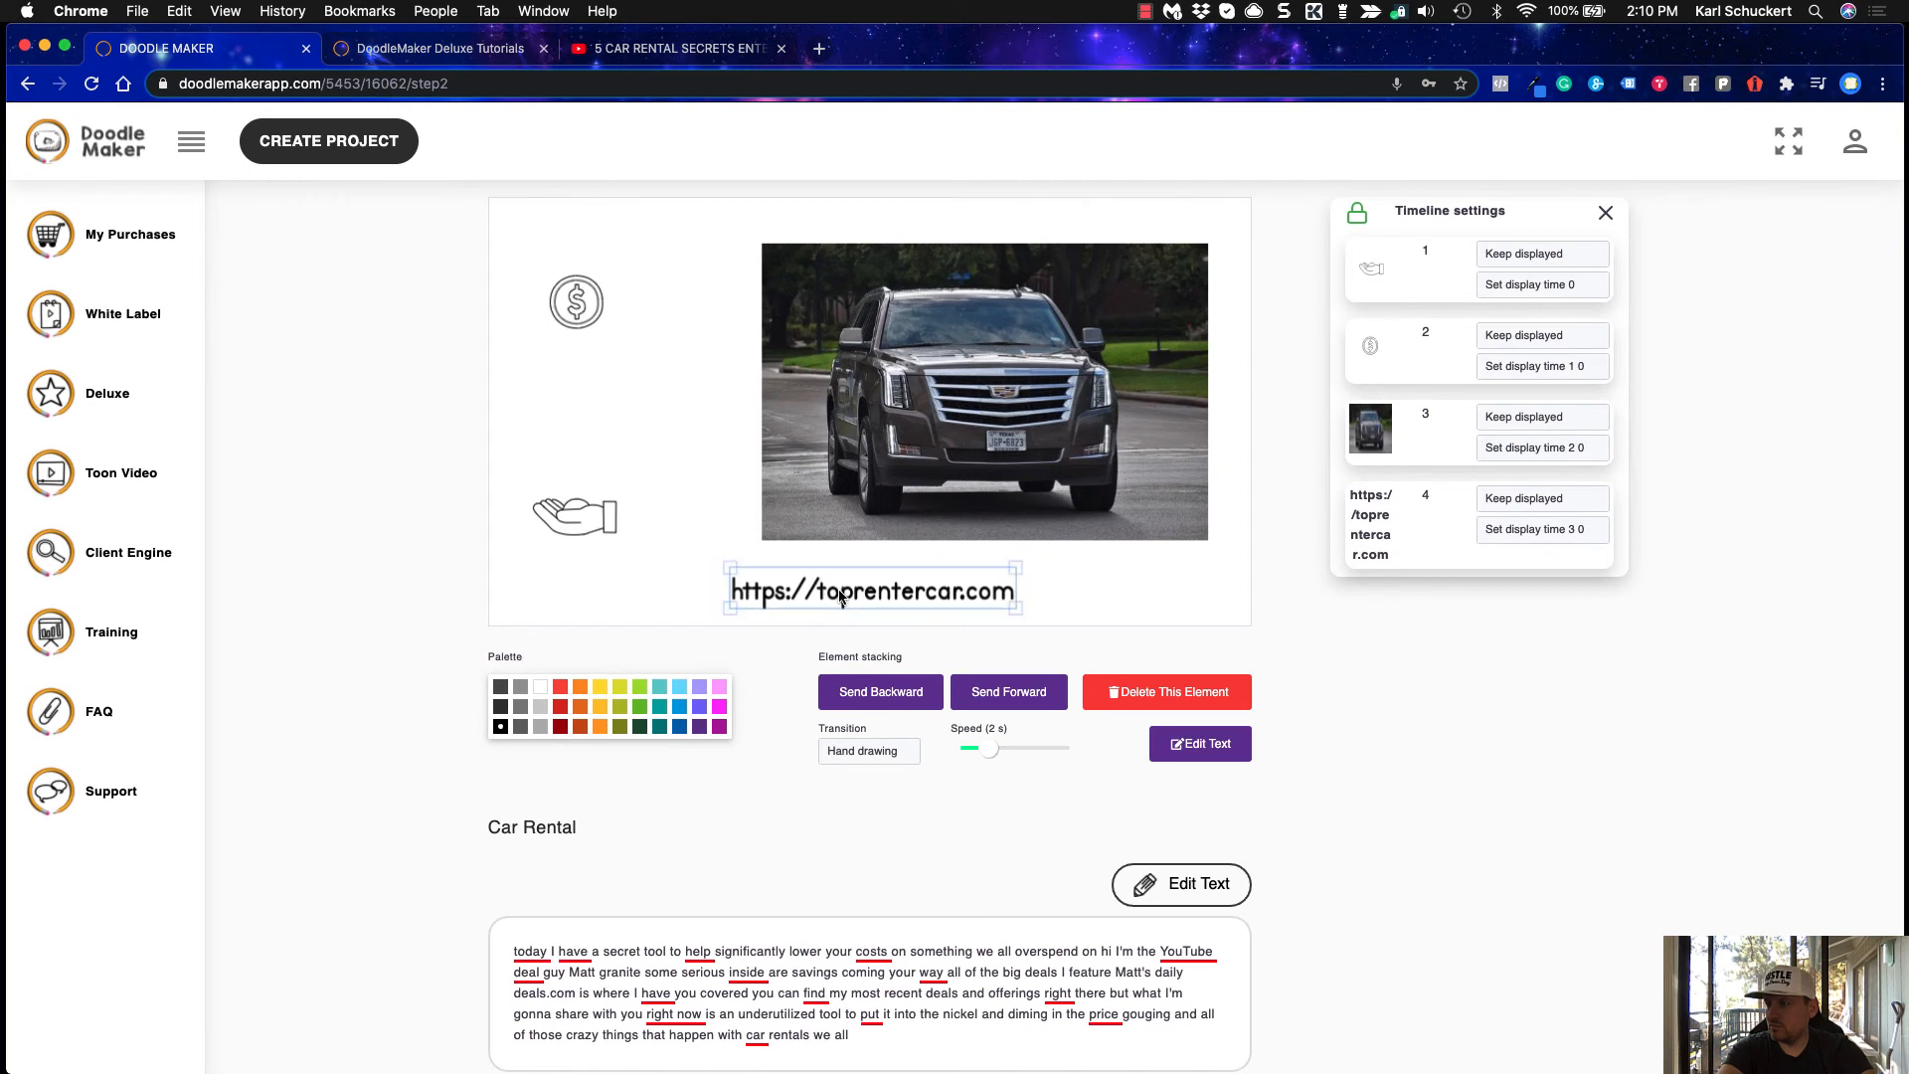
{"action": "left_click", "coordinate": [590, 516]}
{"action": "left_click_drag", "start_coordinate": [590, 517], "coordinate": [612, 480]}
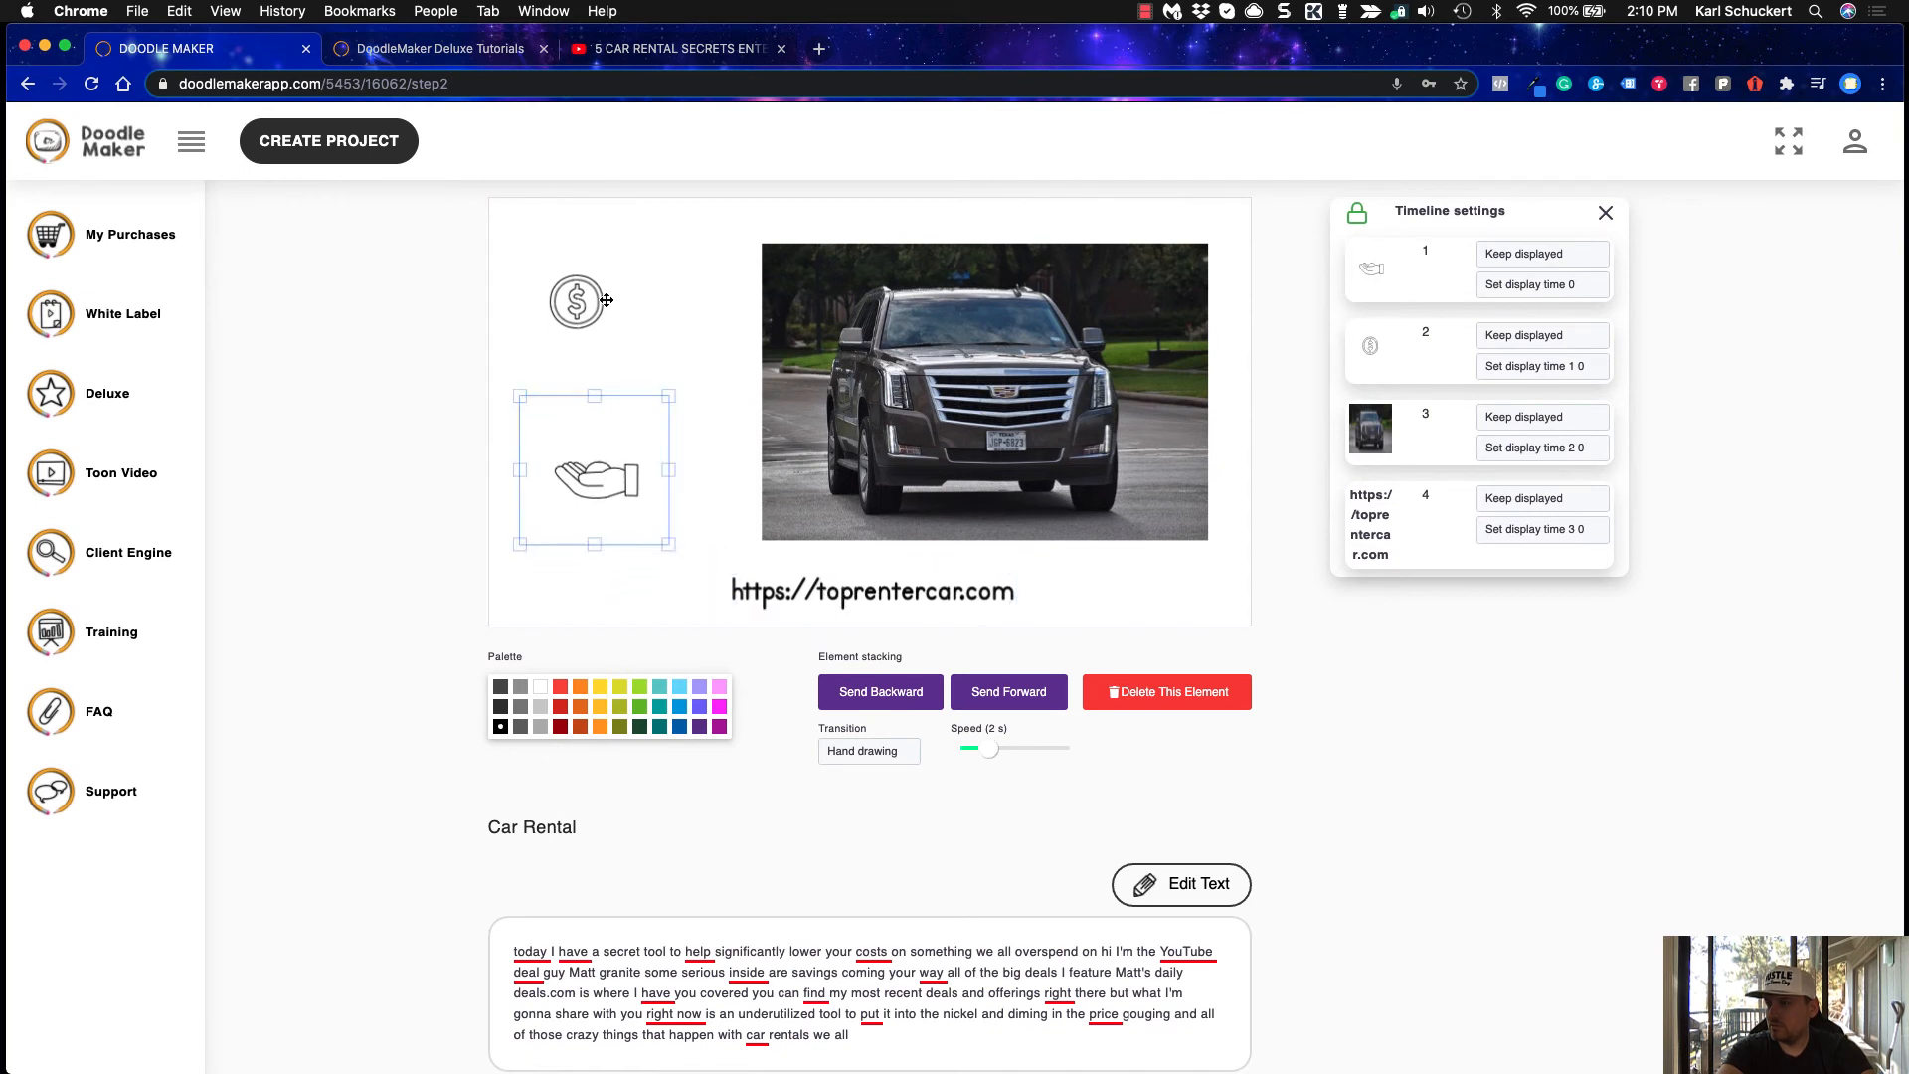
{"action": "left_click_drag", "start_coordinate": [582, 307], "coordinate": [601, 442]}
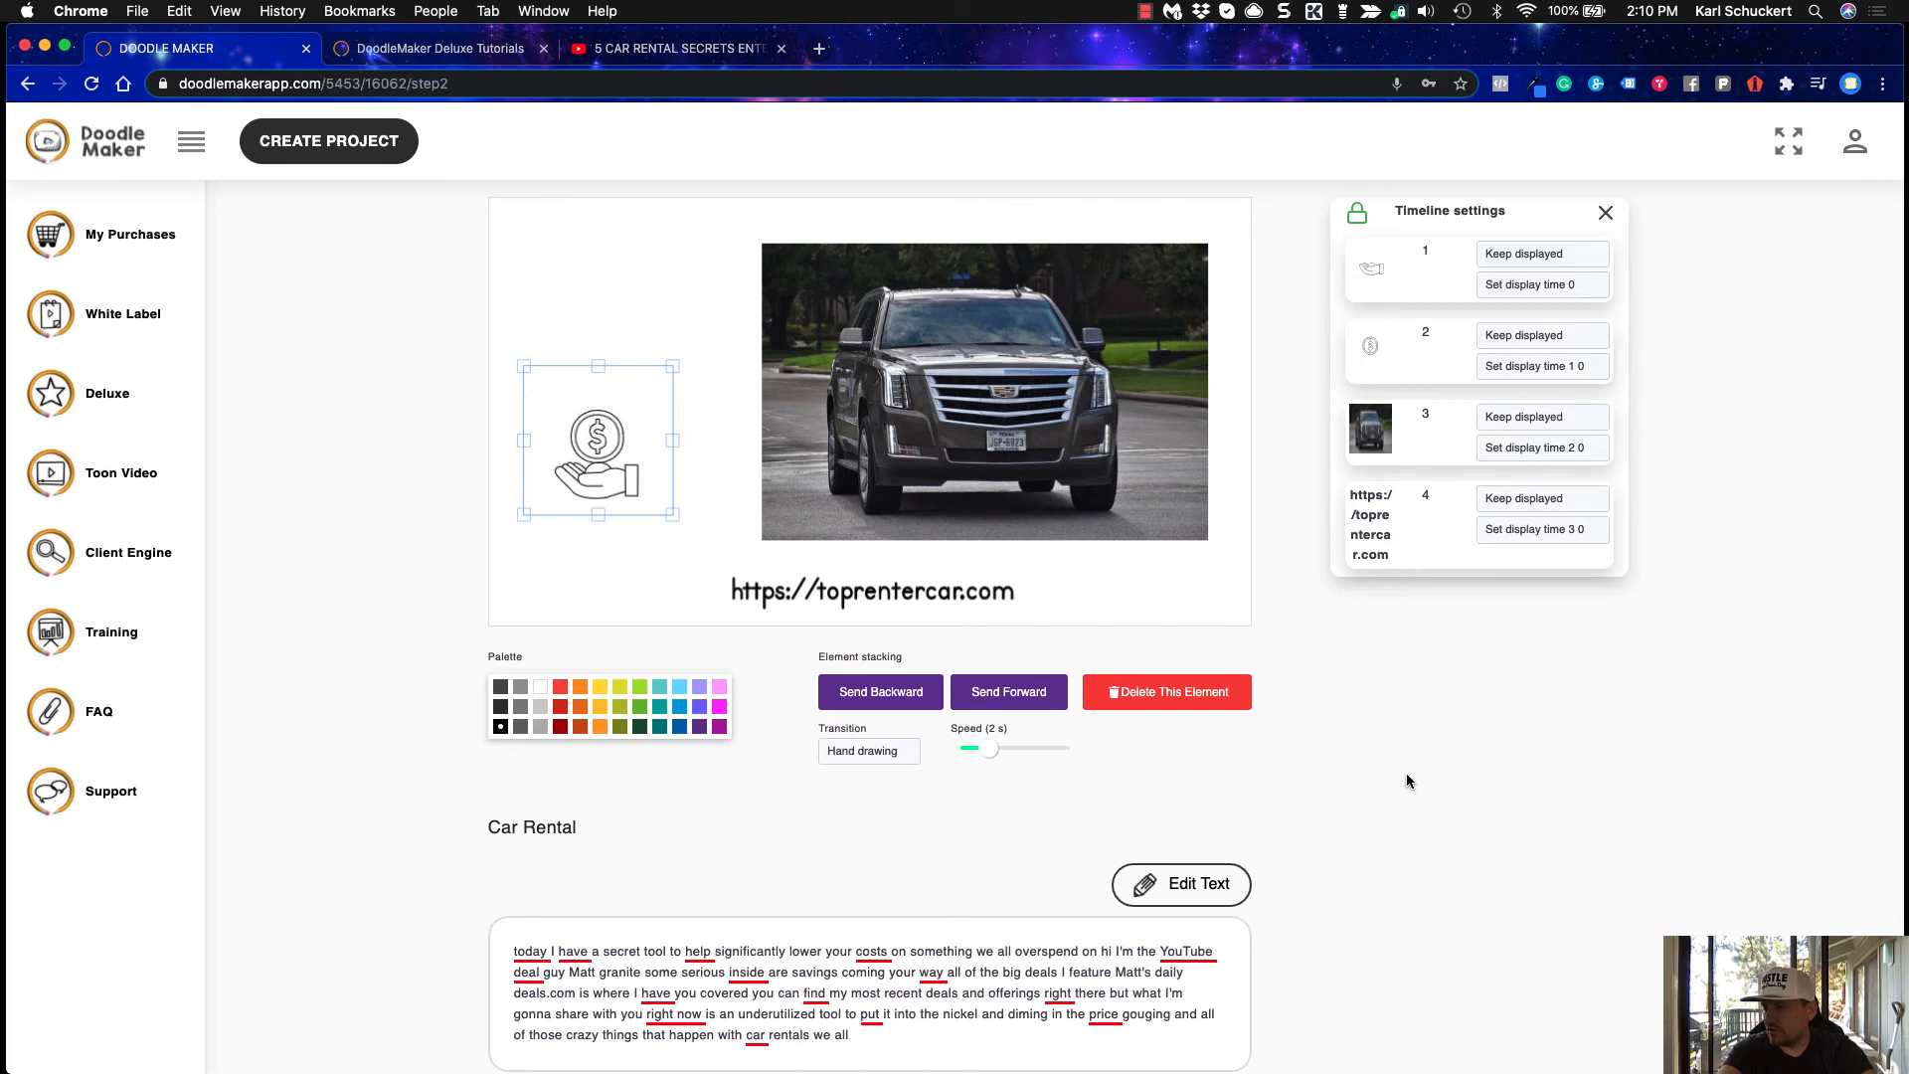
Set the SUV photo's transition to Slide from right and its round edge to 52 px
{"action": "left_click", "coordinate": [867, 753]}
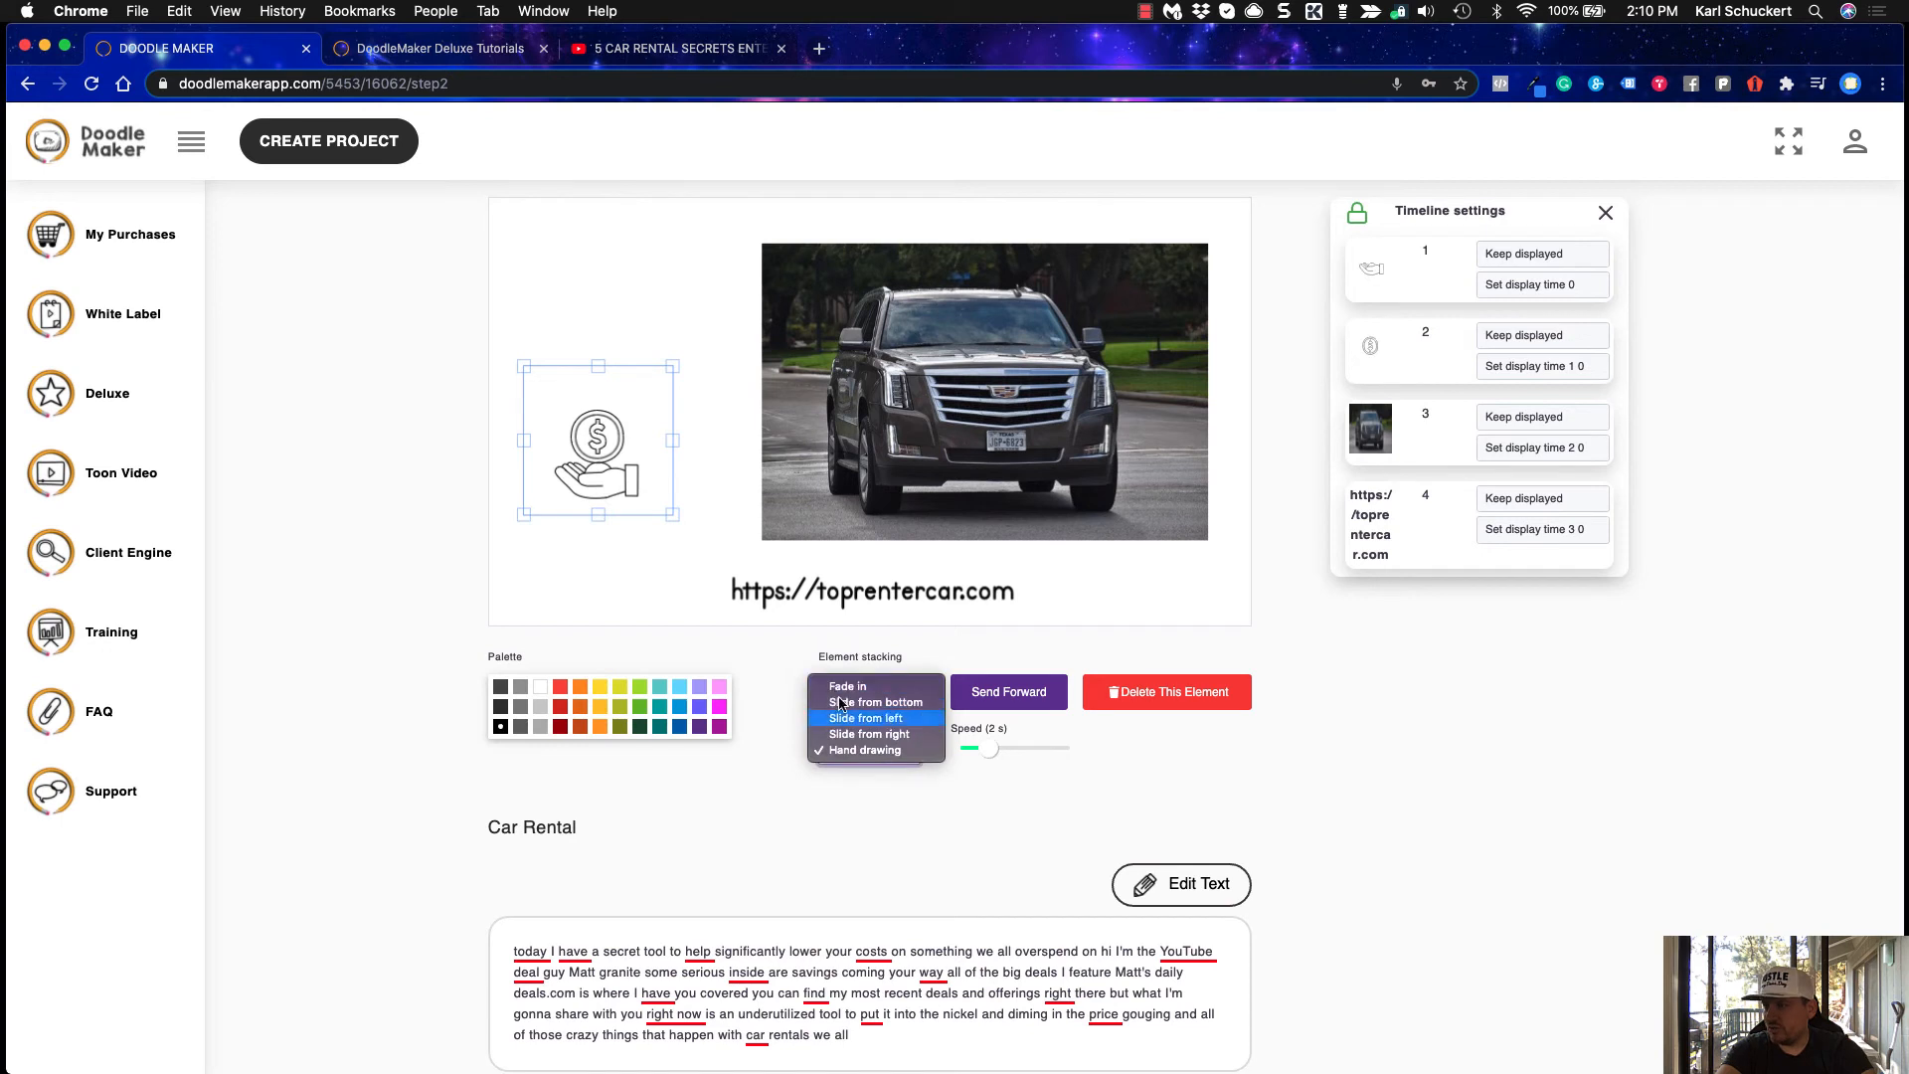
{"action": "left_click", "coordinate": [900, 687]}
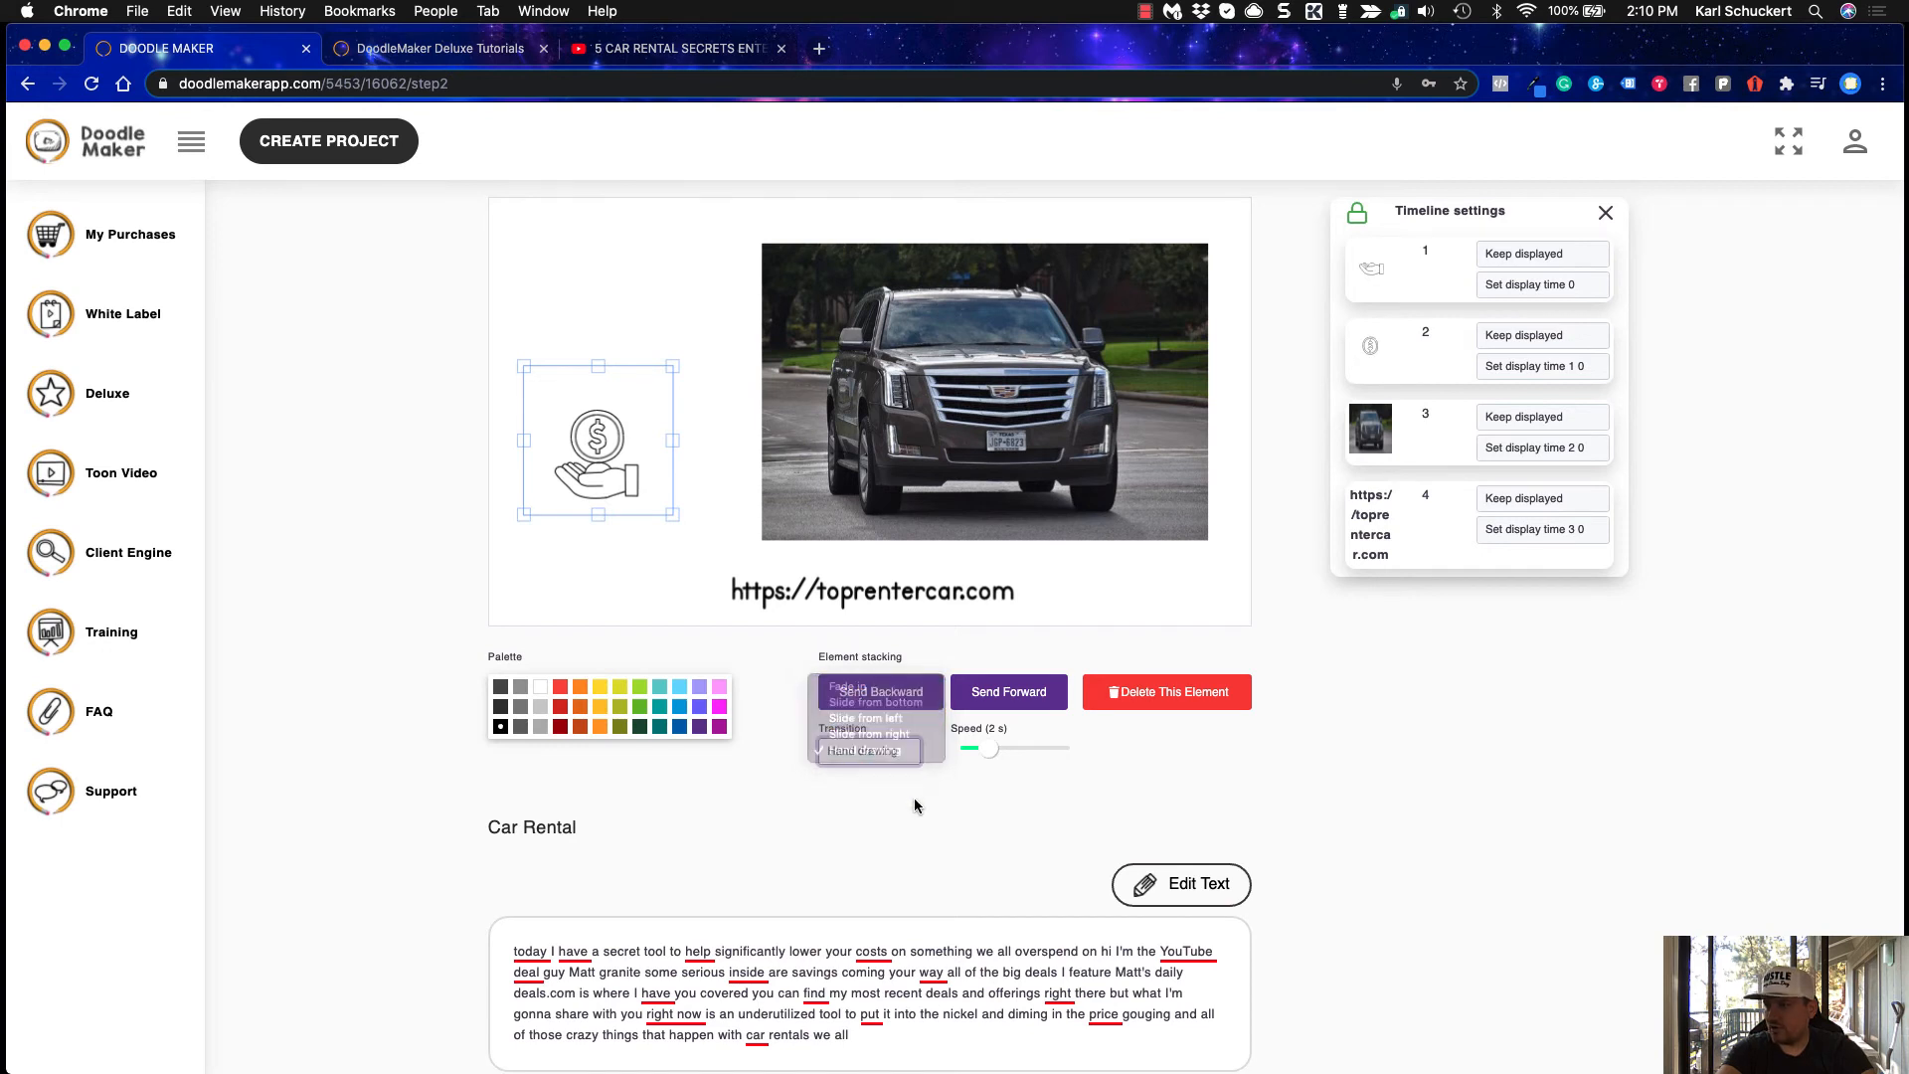
{"action": "left_click", "coordinate": [897, 457]}
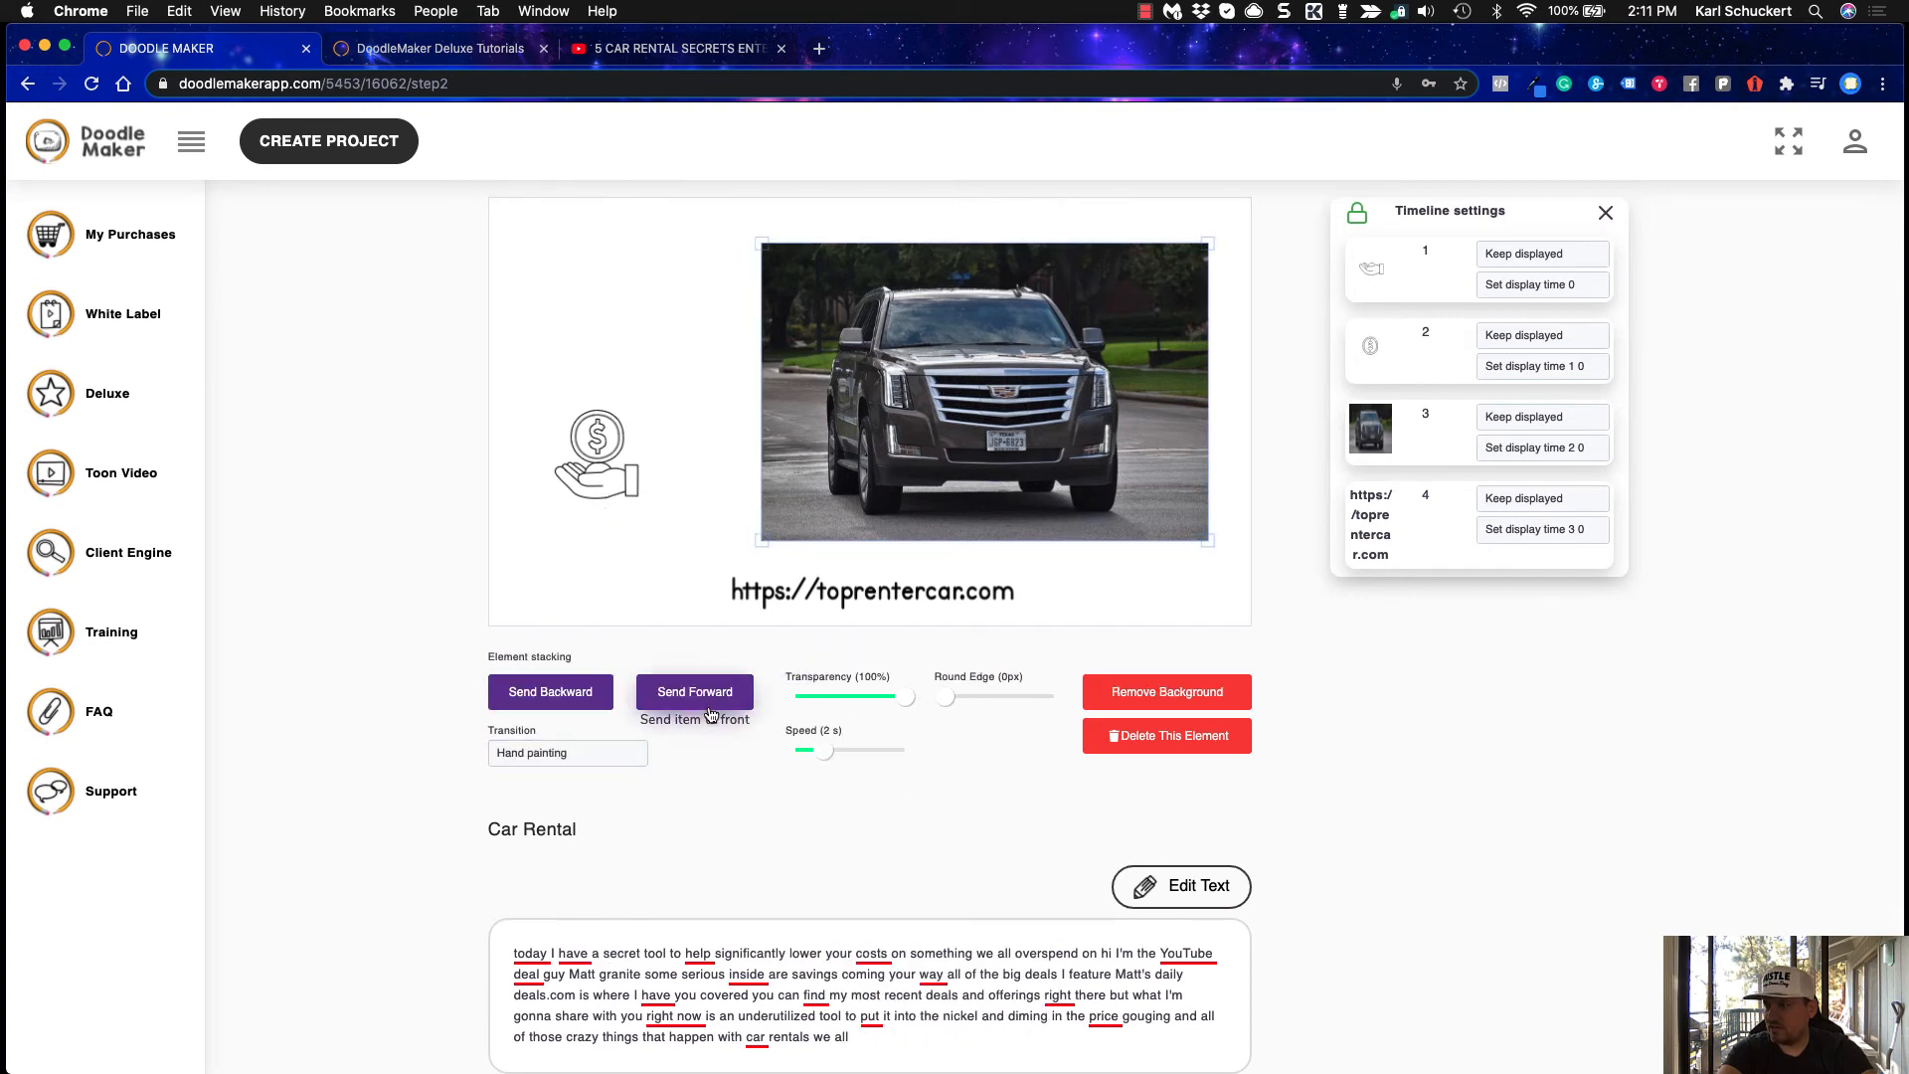
{"action": "left_click", "coordinate": [616, 753]}
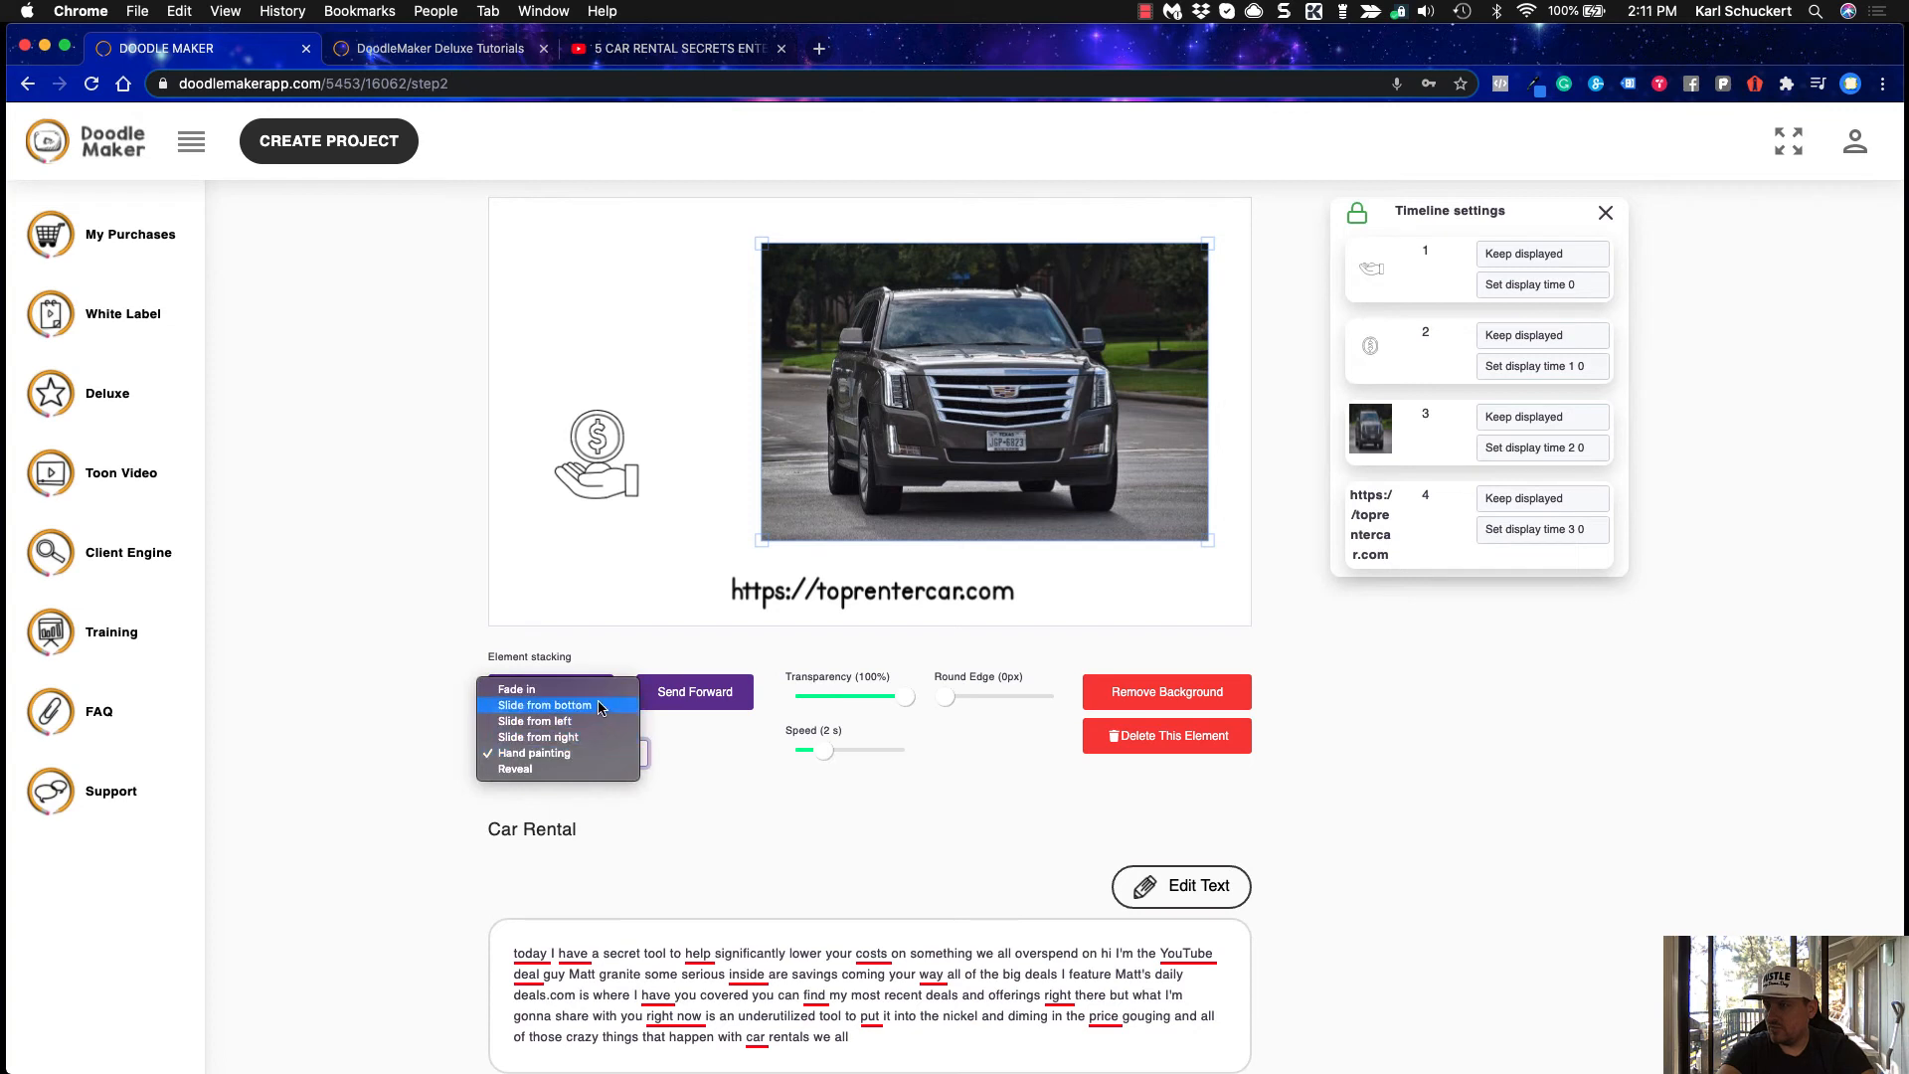
{"action": "left_click", "coordinate": [599, 714]}
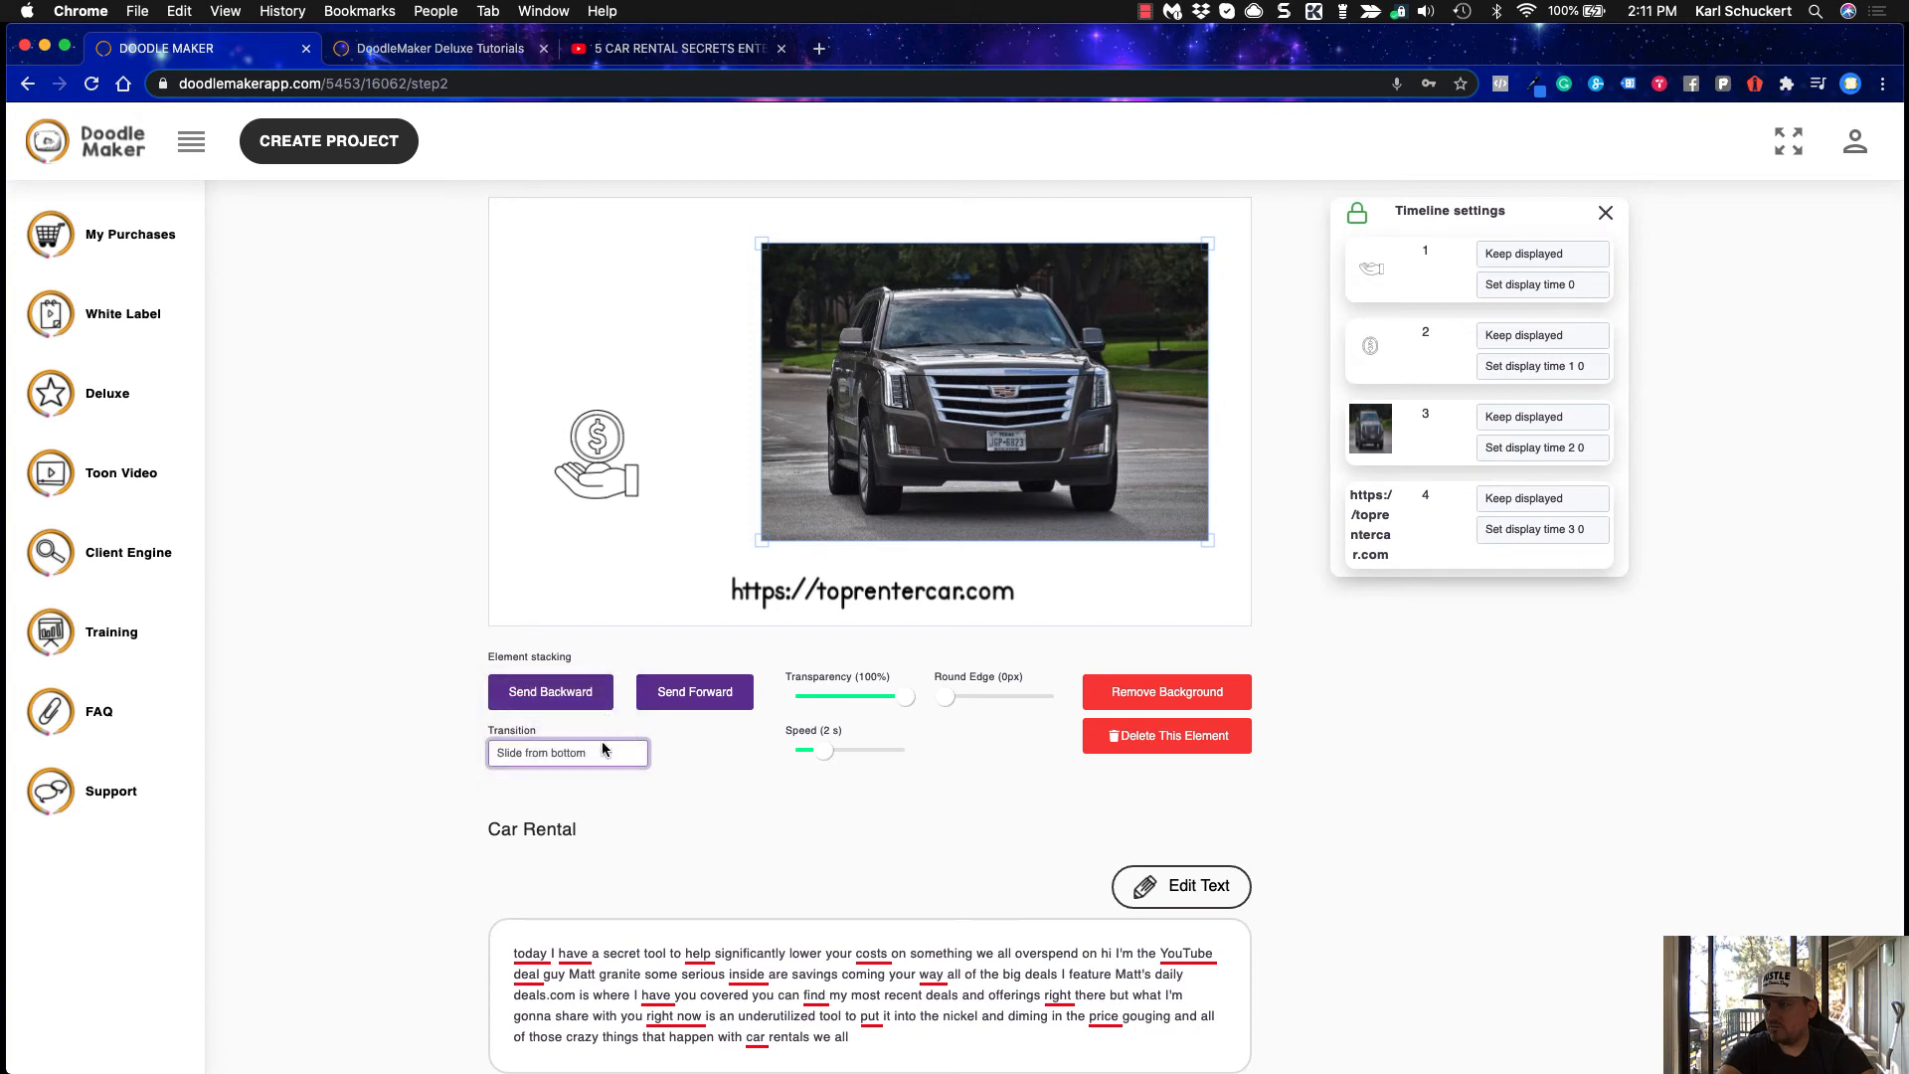
{"action": "left_click", "coordinate": [603, 752]}
{"action": "left_click", "coordinate": [600, 784]}
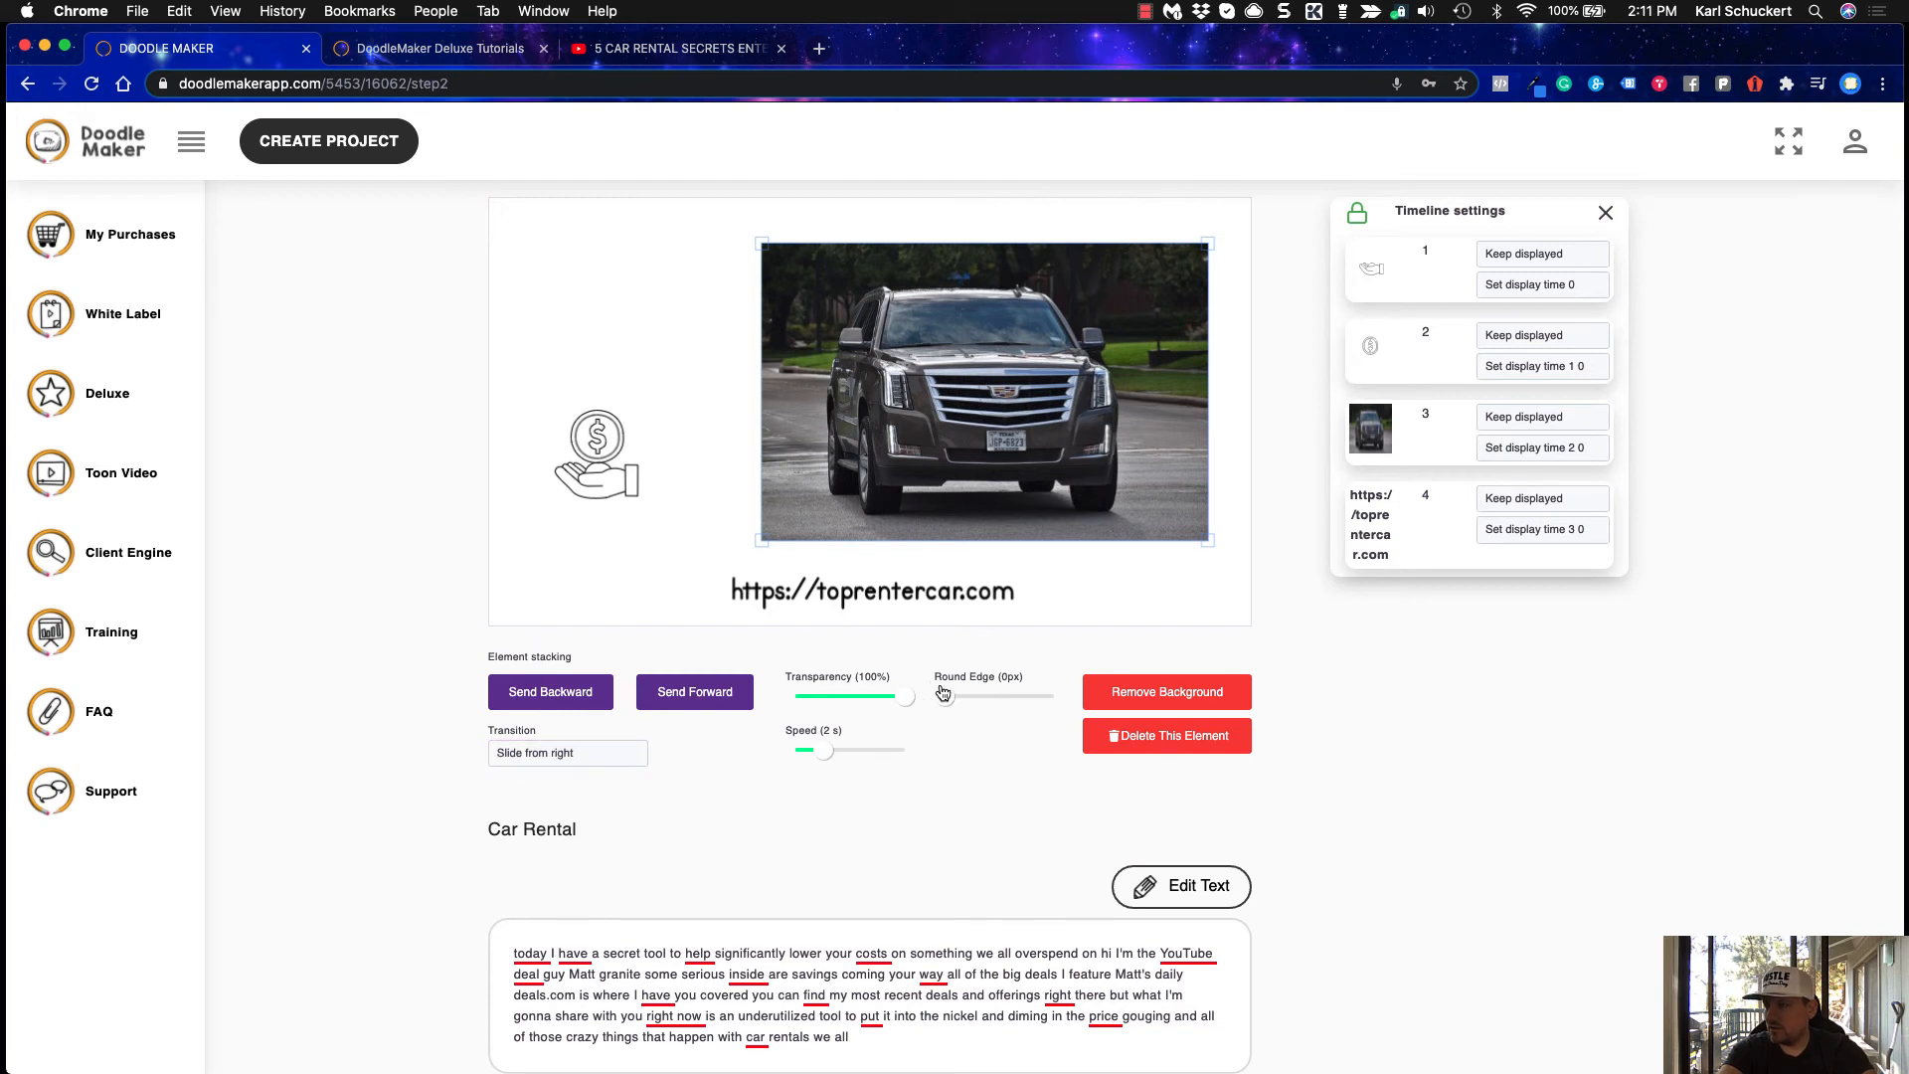
{"action": "left_click_drag", "start_coordinate": [945, 697], "coordinate": [1004, 703]}
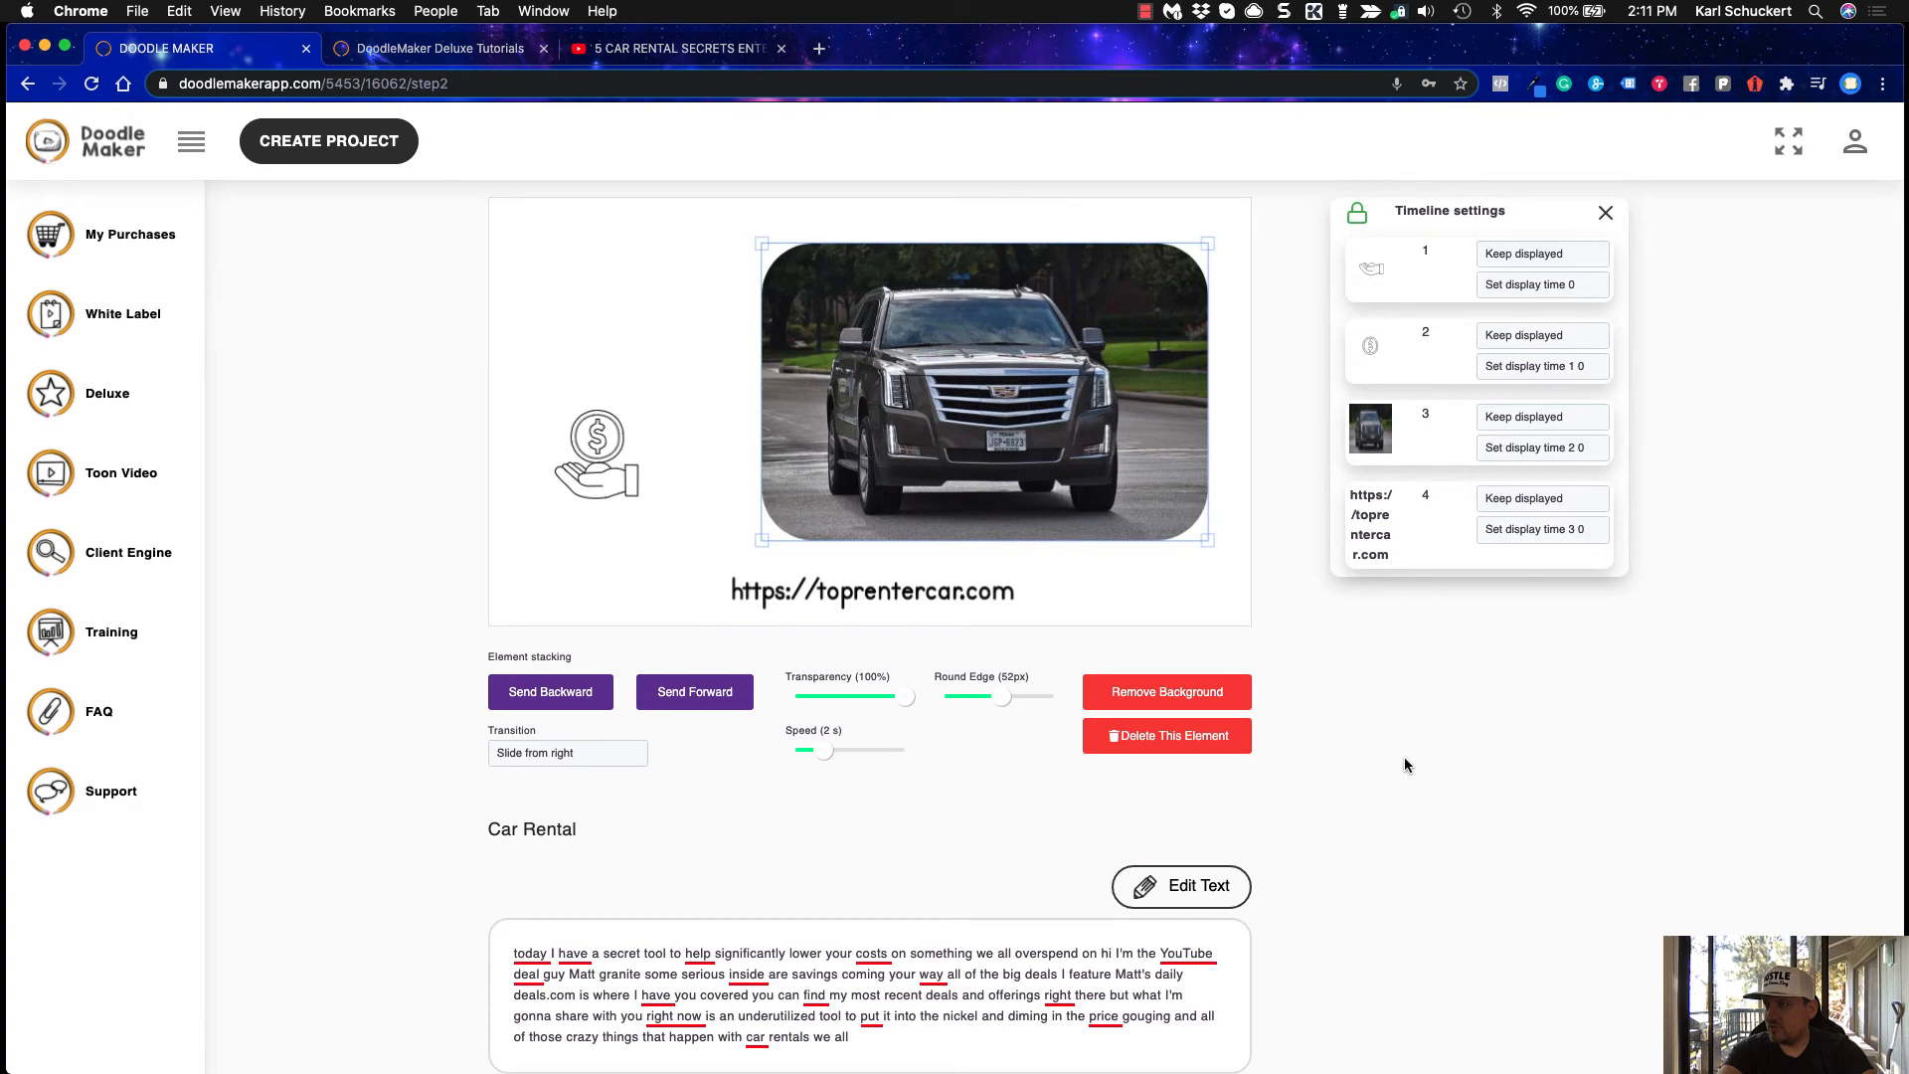
{"action": "left_click", "coordinate": [1175, 563]}
Preview slide 1 with the new layout and transition, and close the preview
{"action": "scroll", "coordinate": [1283, 696], "scroll_direction": "up", "scroll_amount": 3}
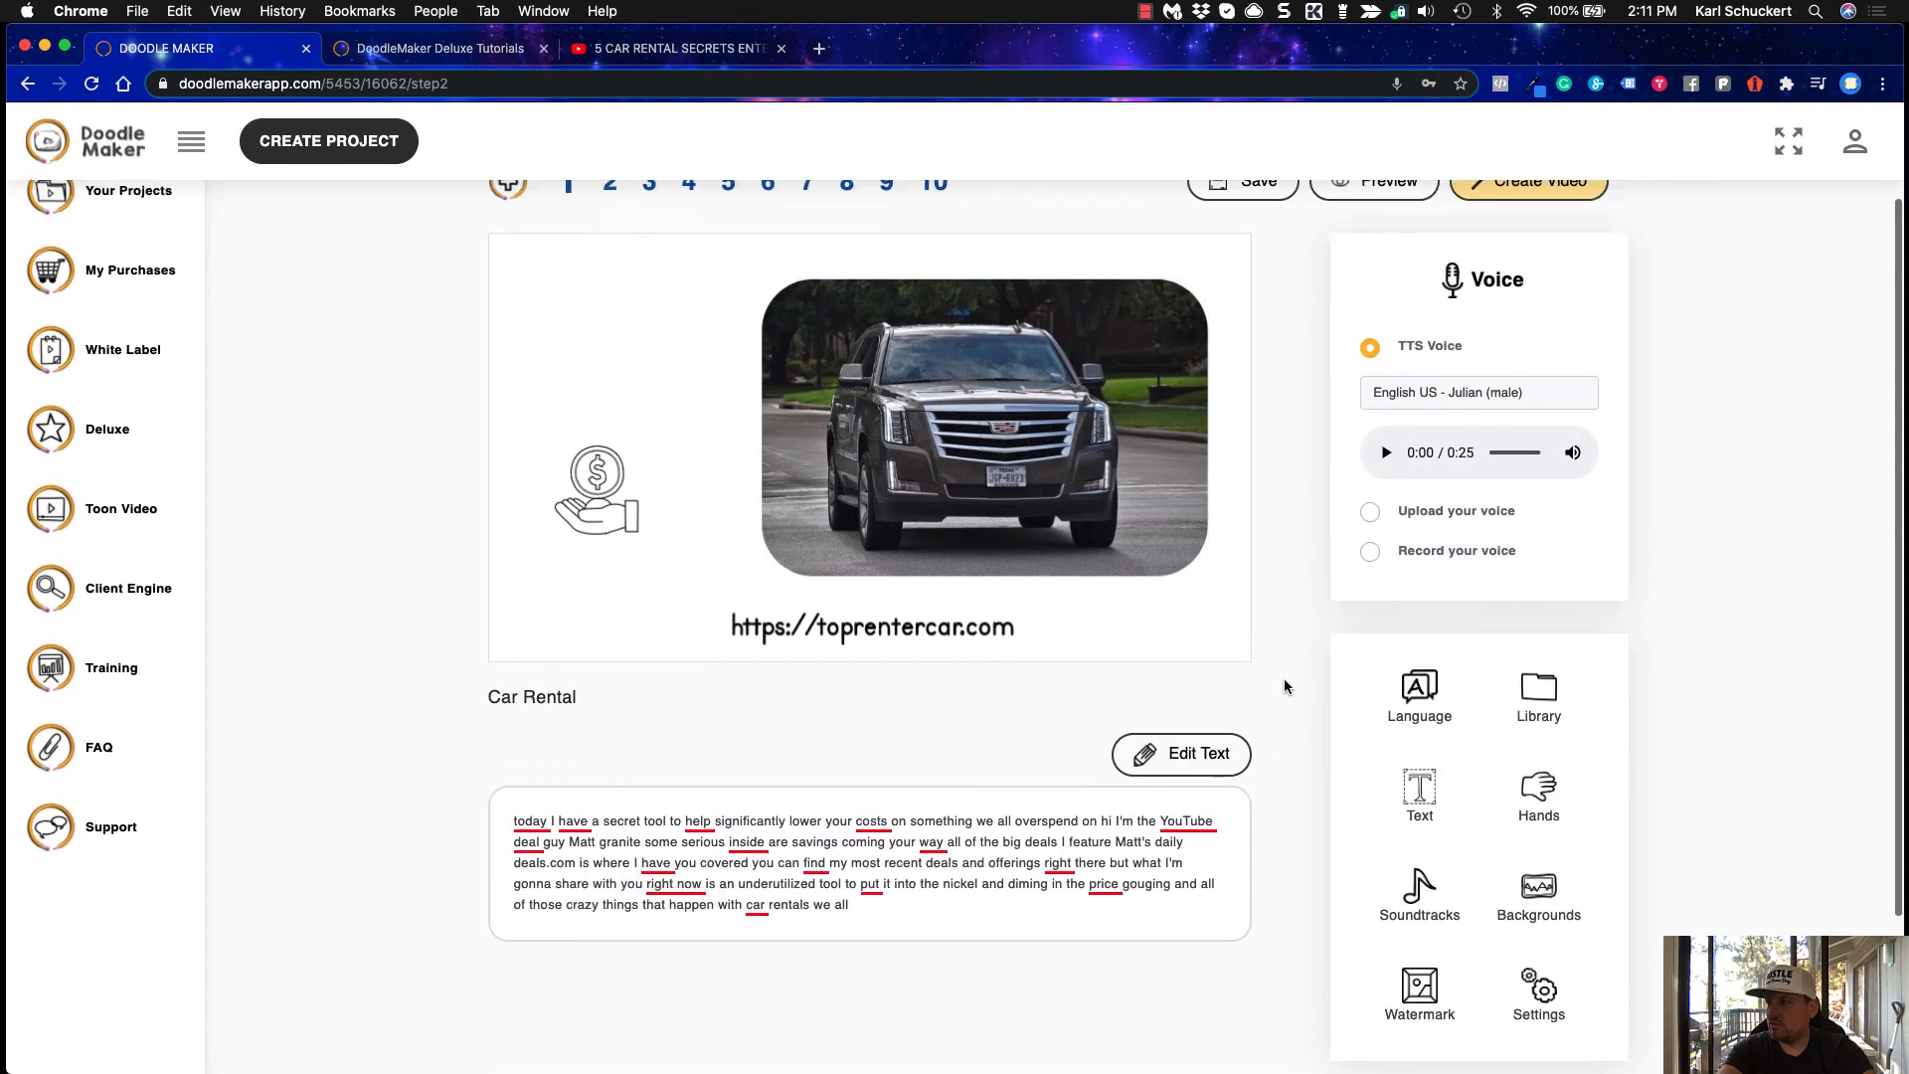
{"action": "left_click", "coordinate": [1380, 313]}
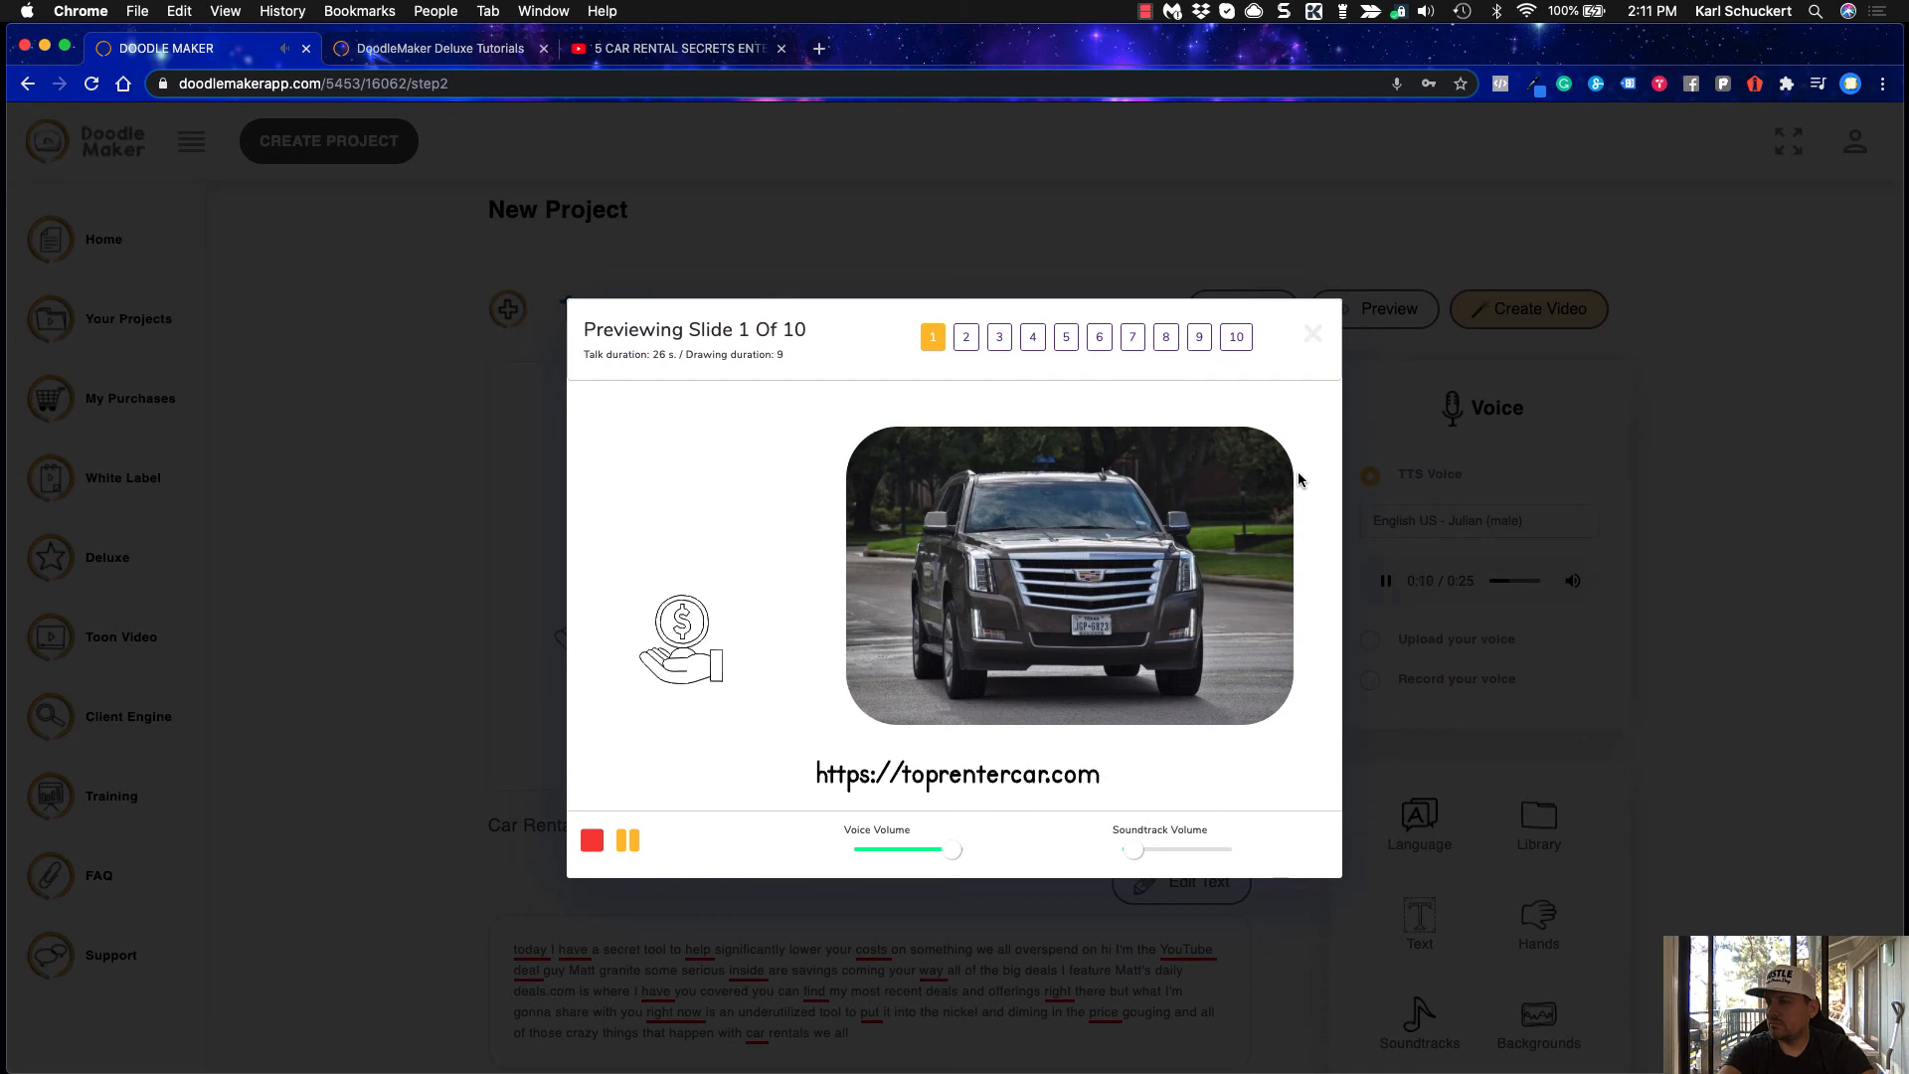
{"action": "left_click", "coordinate": [1313, 335]}
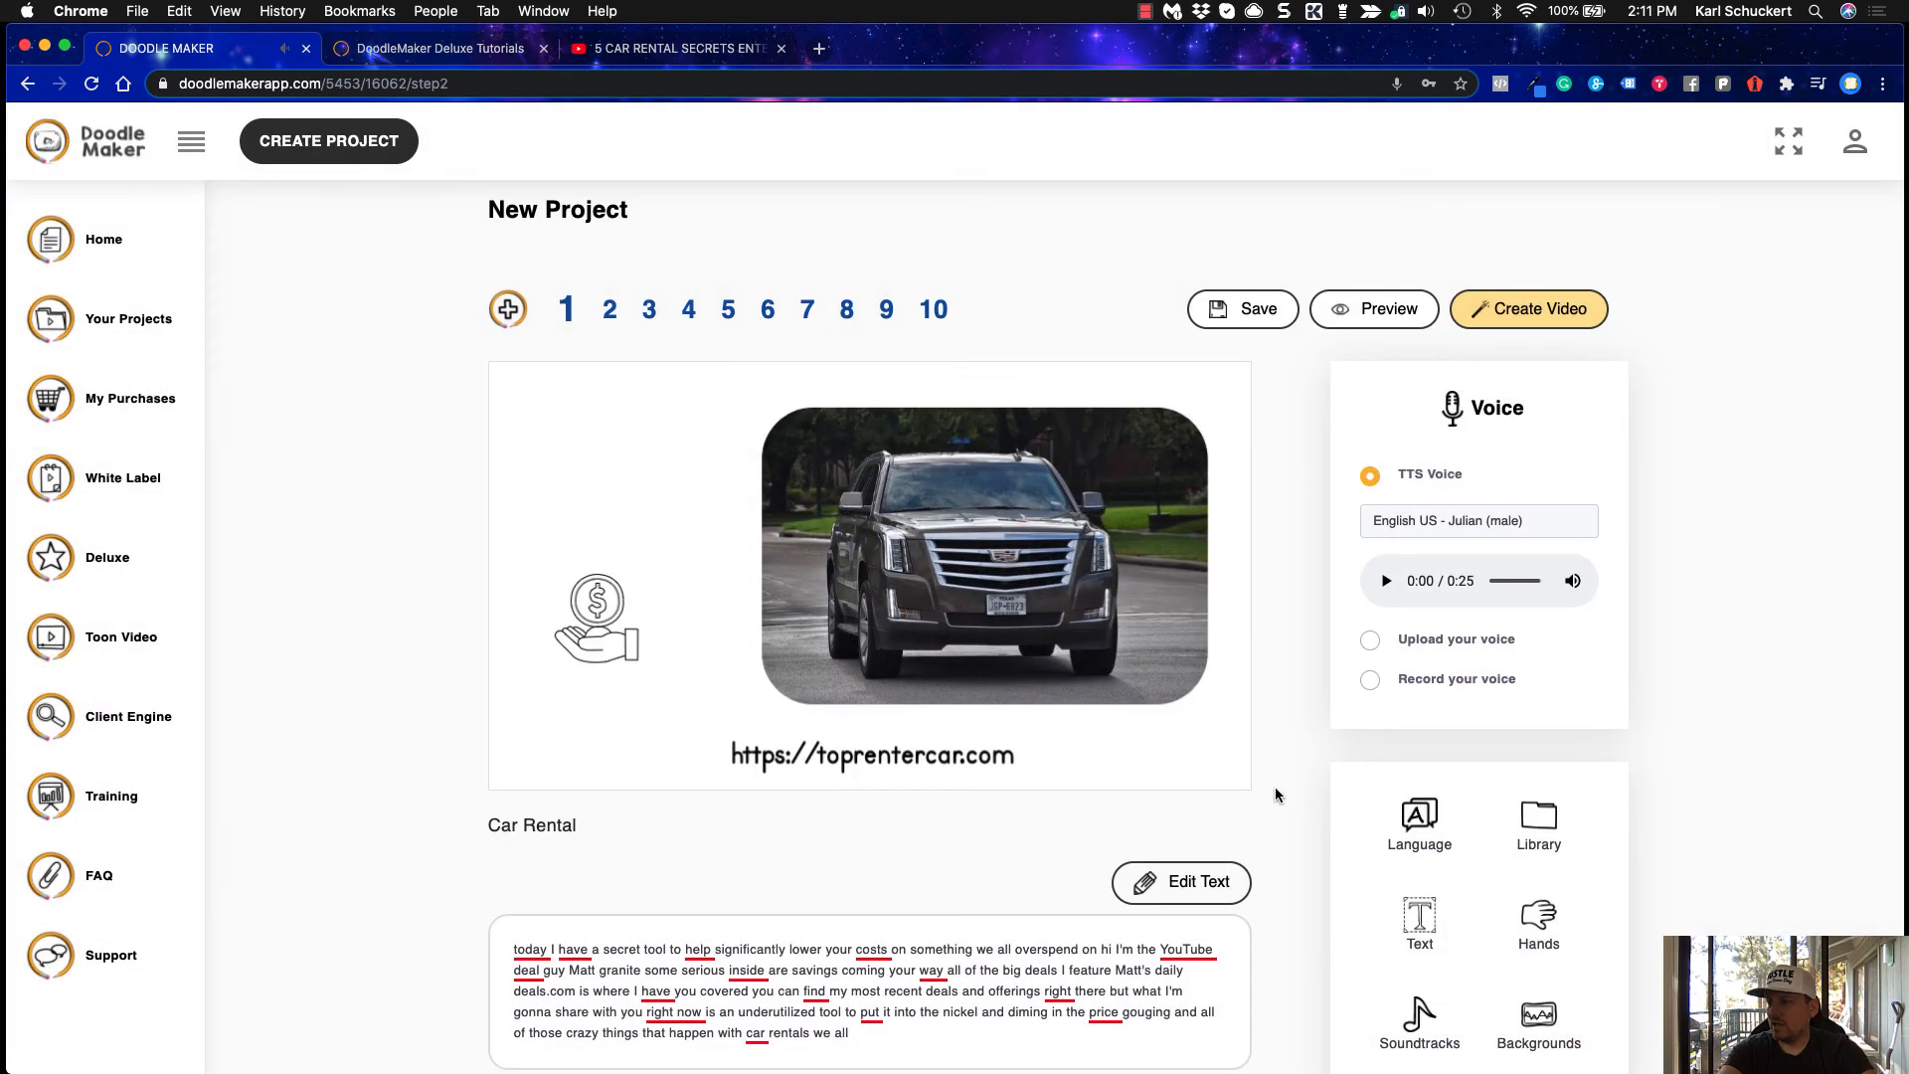
{"action": "scroll", "coordinate": [1277, 794], "scroll_direction": "down", "scroll_amount": 4}
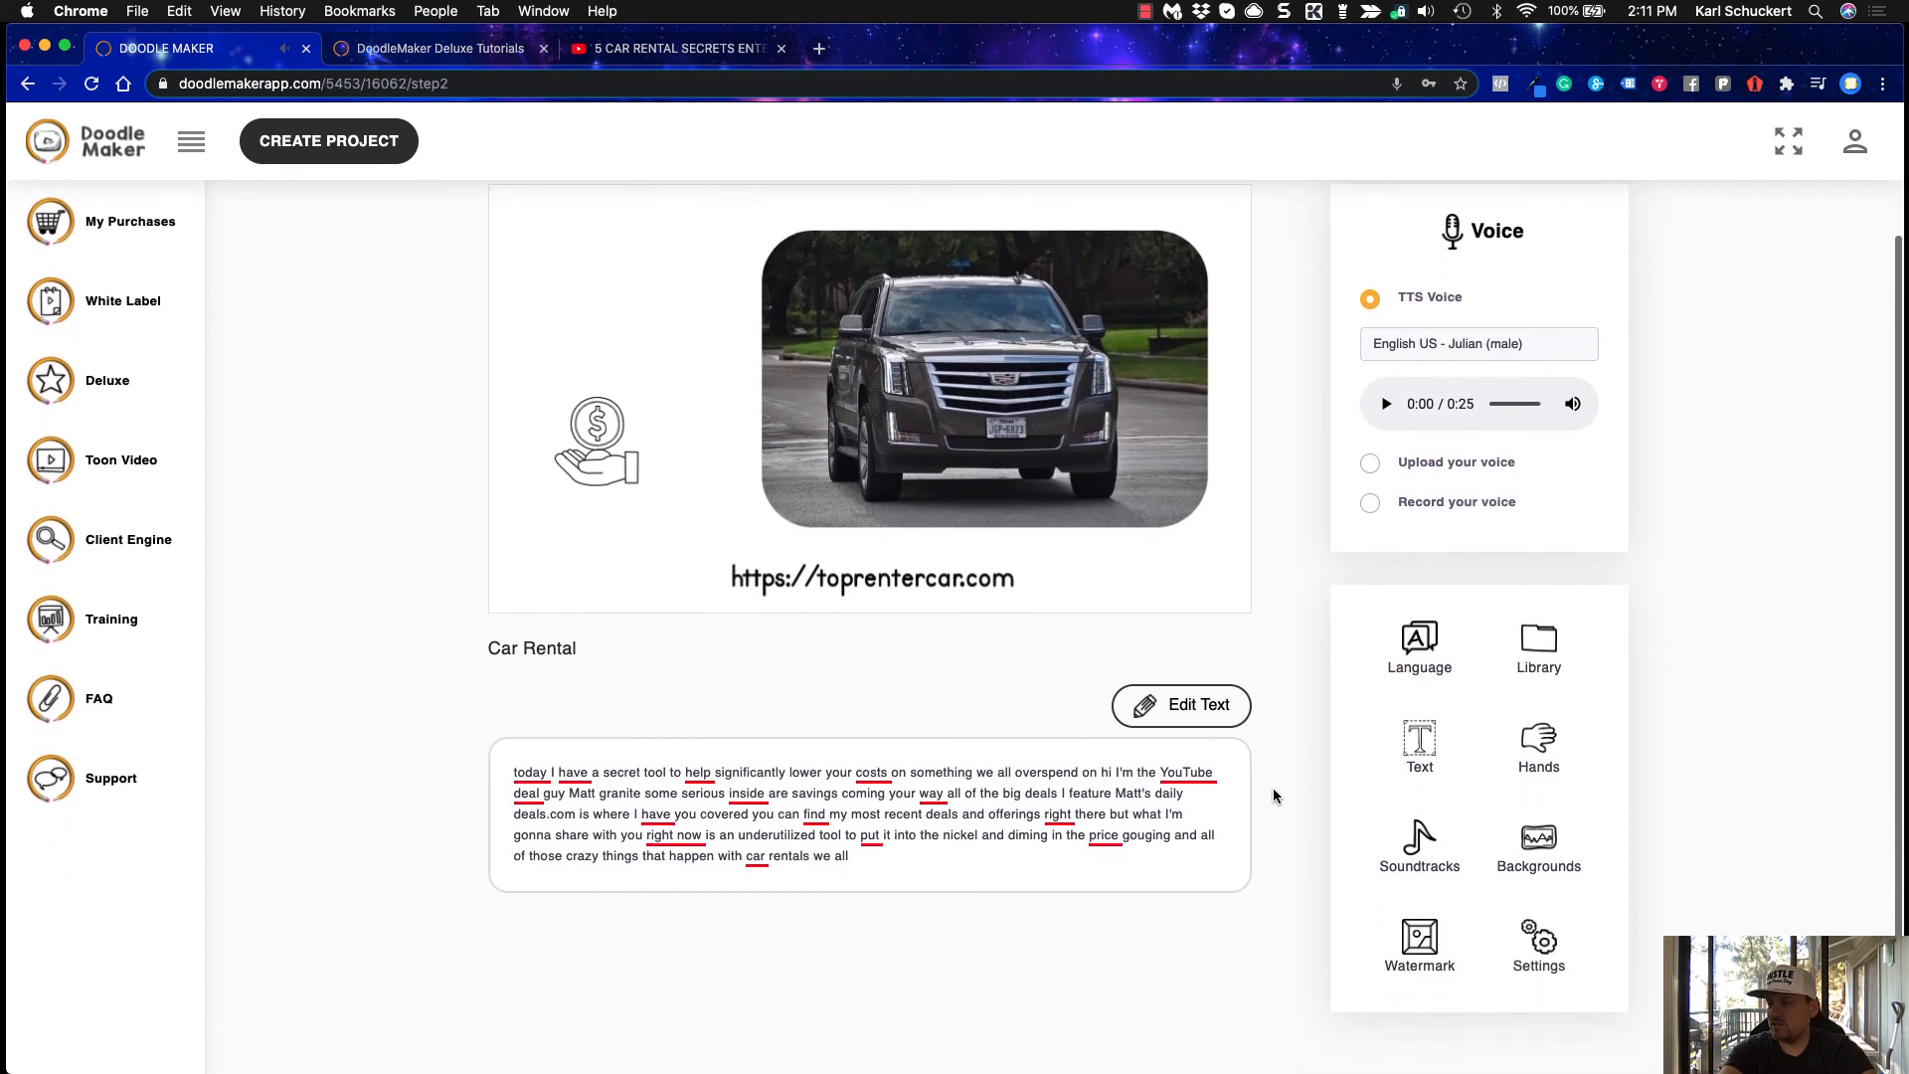
{"action": "scroll", "coordinate": [1274, 796], "scroll_direction": "up", "scroll_amount": 3}
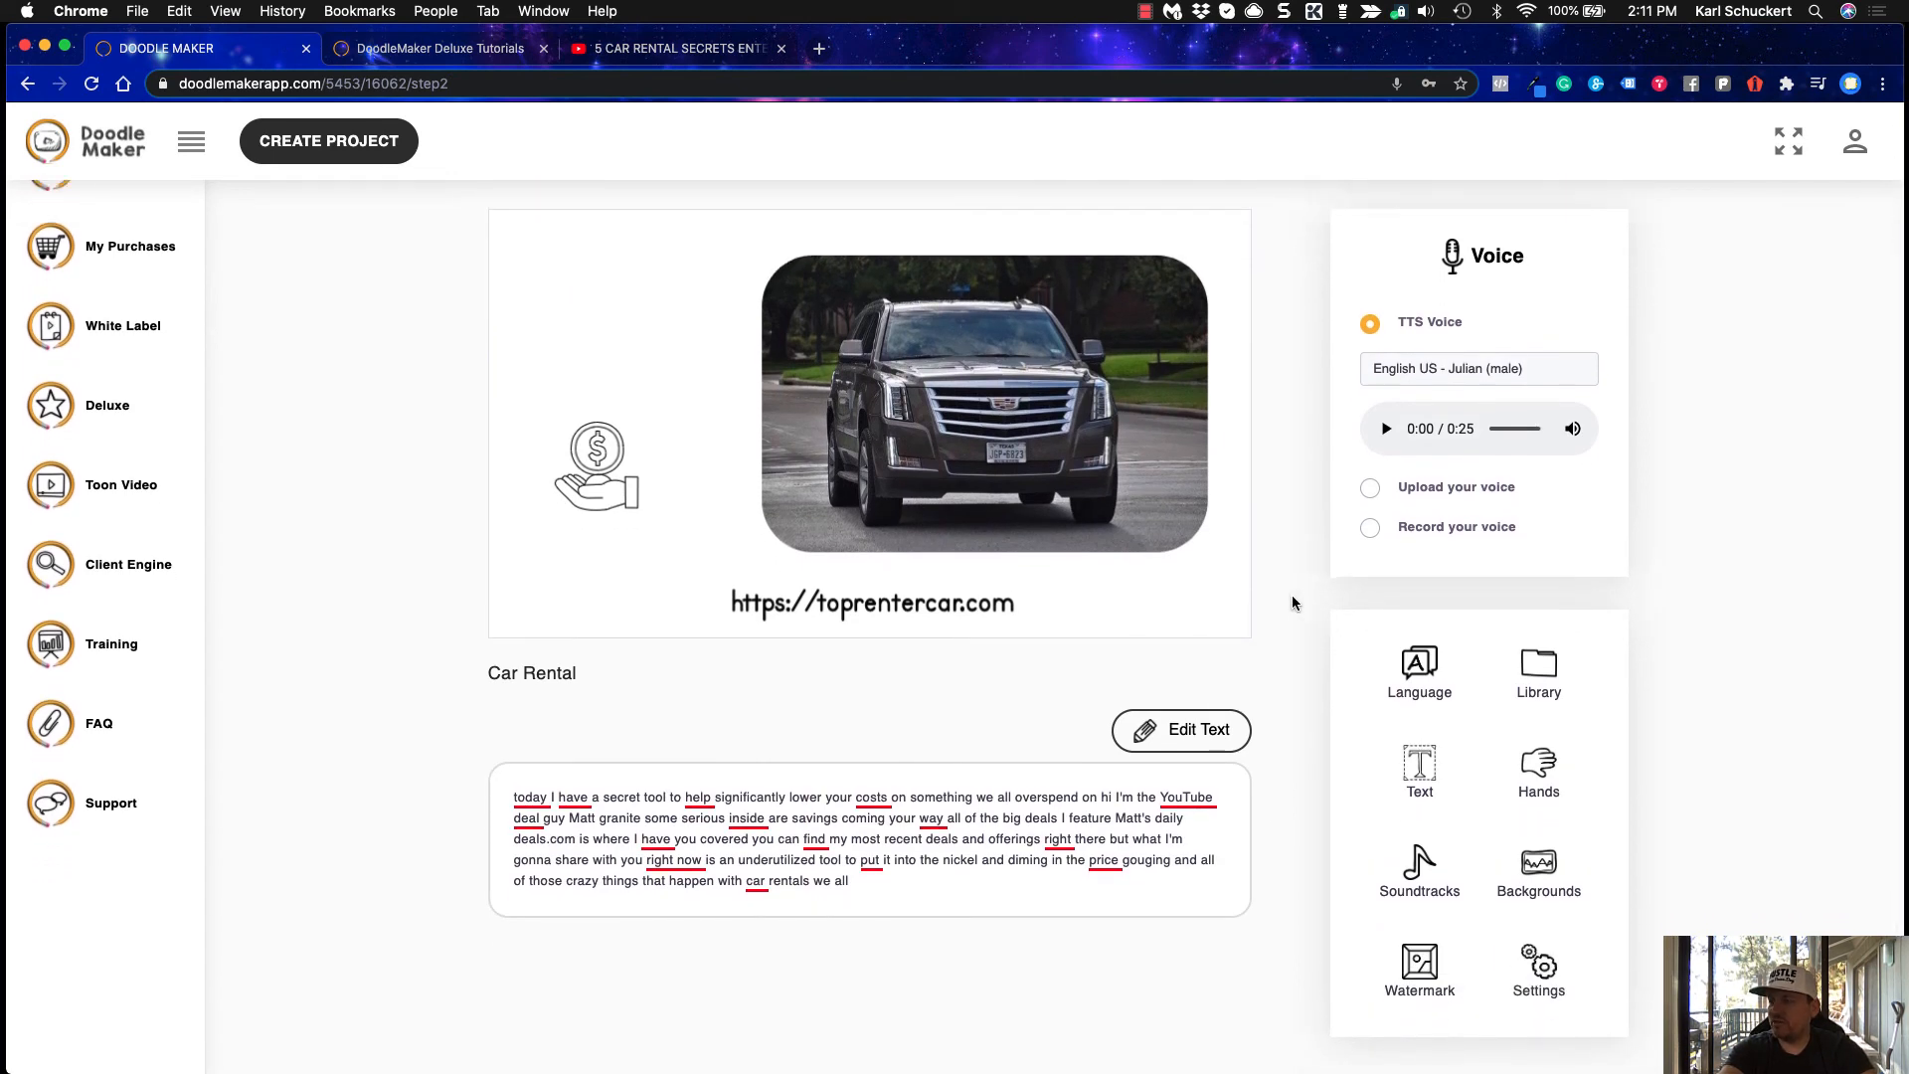
{"action": "scroll", "coordinate": [1292, 602], "scroll_direction": "up", "scroll_amount": 1}
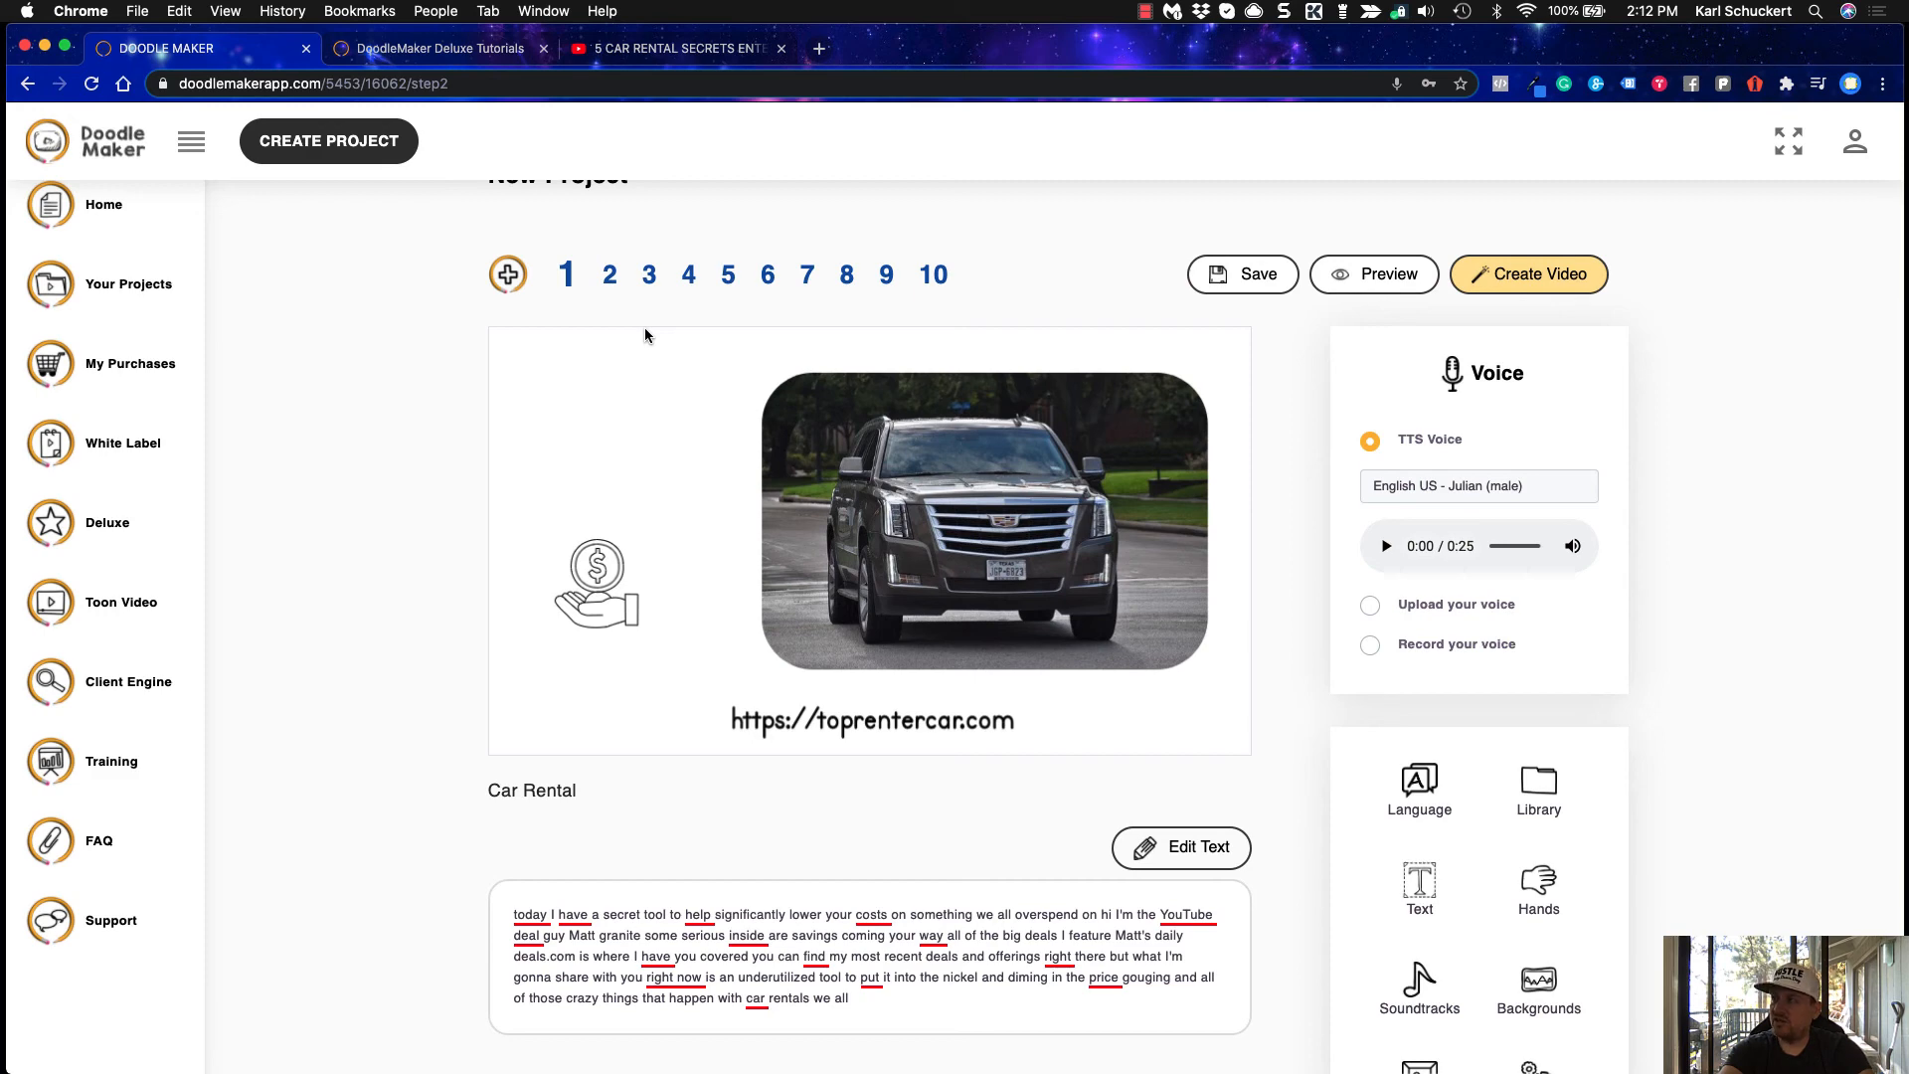
Show the source YouTube video about car rental secrets and return to the DoodleMaker project
{"action": "left_click", "coordinate": [647, 48]}
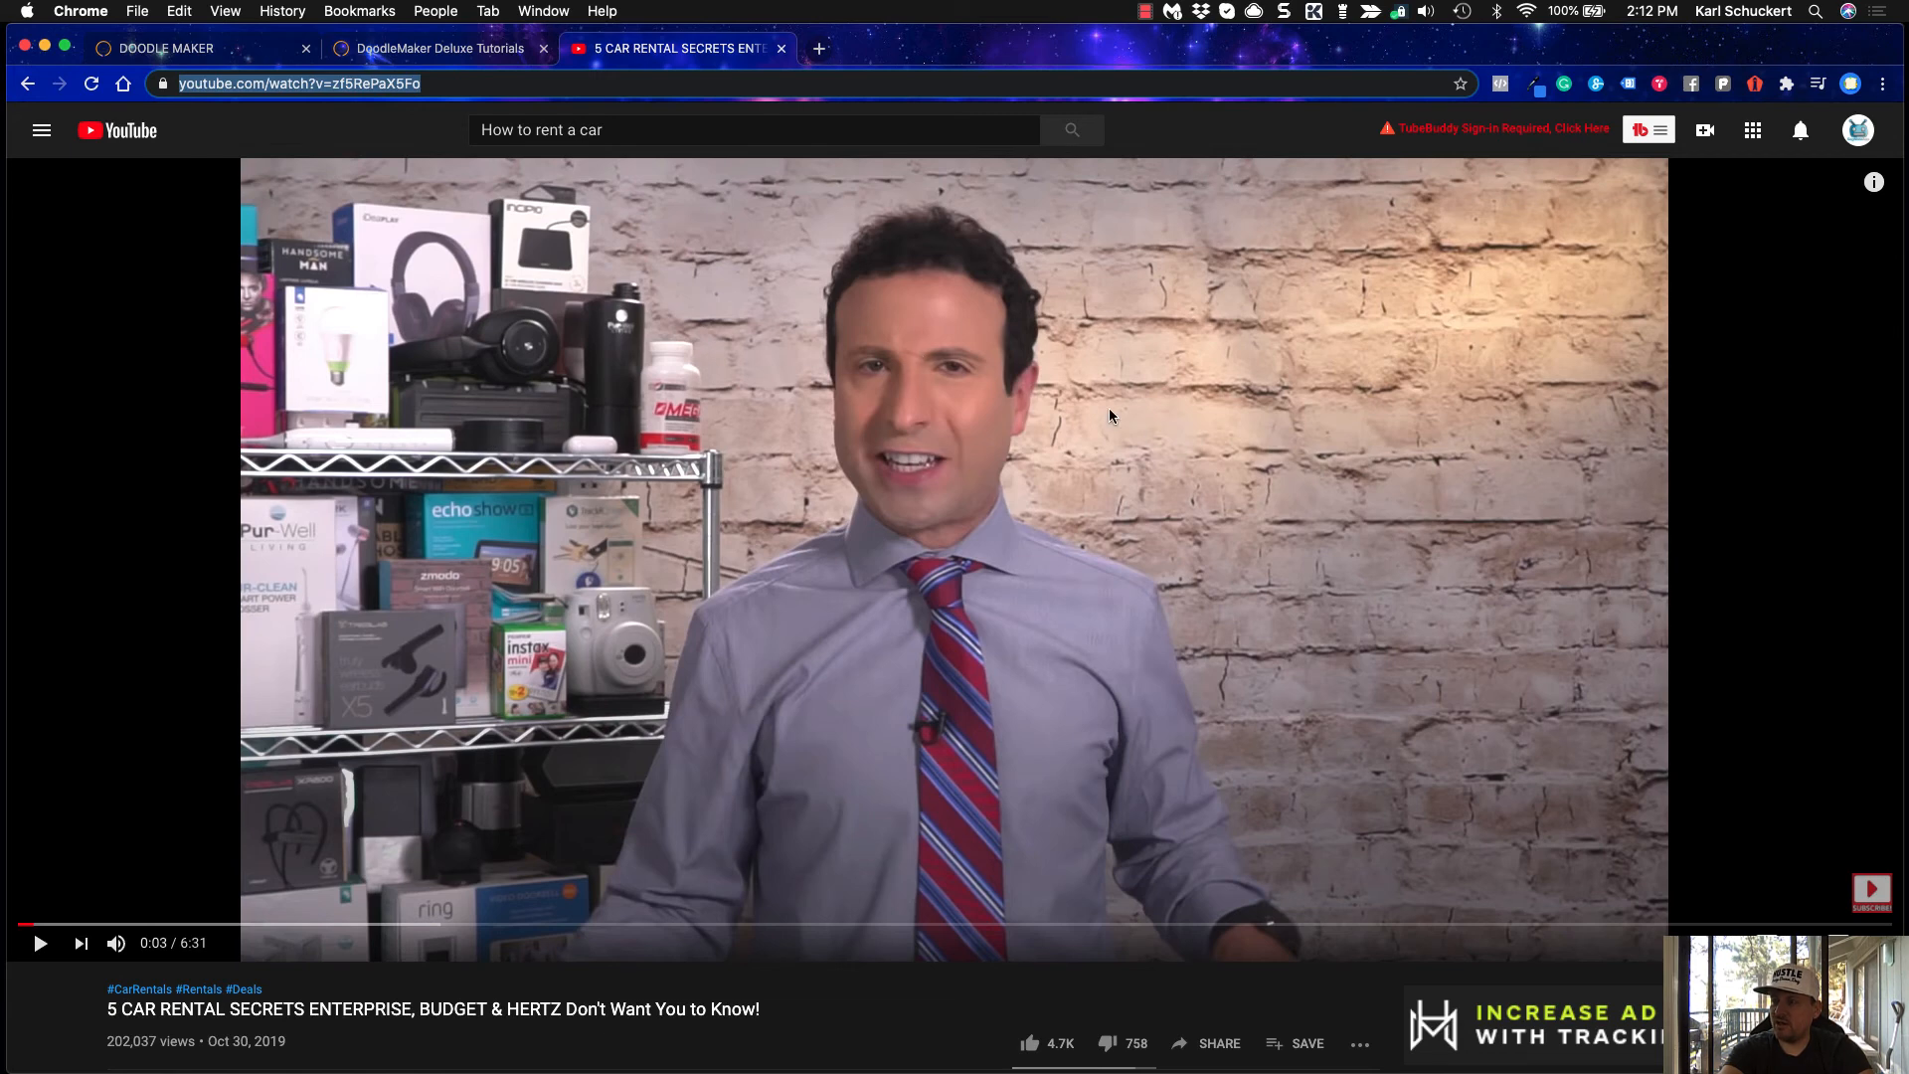
{"action": "left_click", "coordinate": [453, 52]}
{"action": "left_click", "coordinate": [248, 48]}
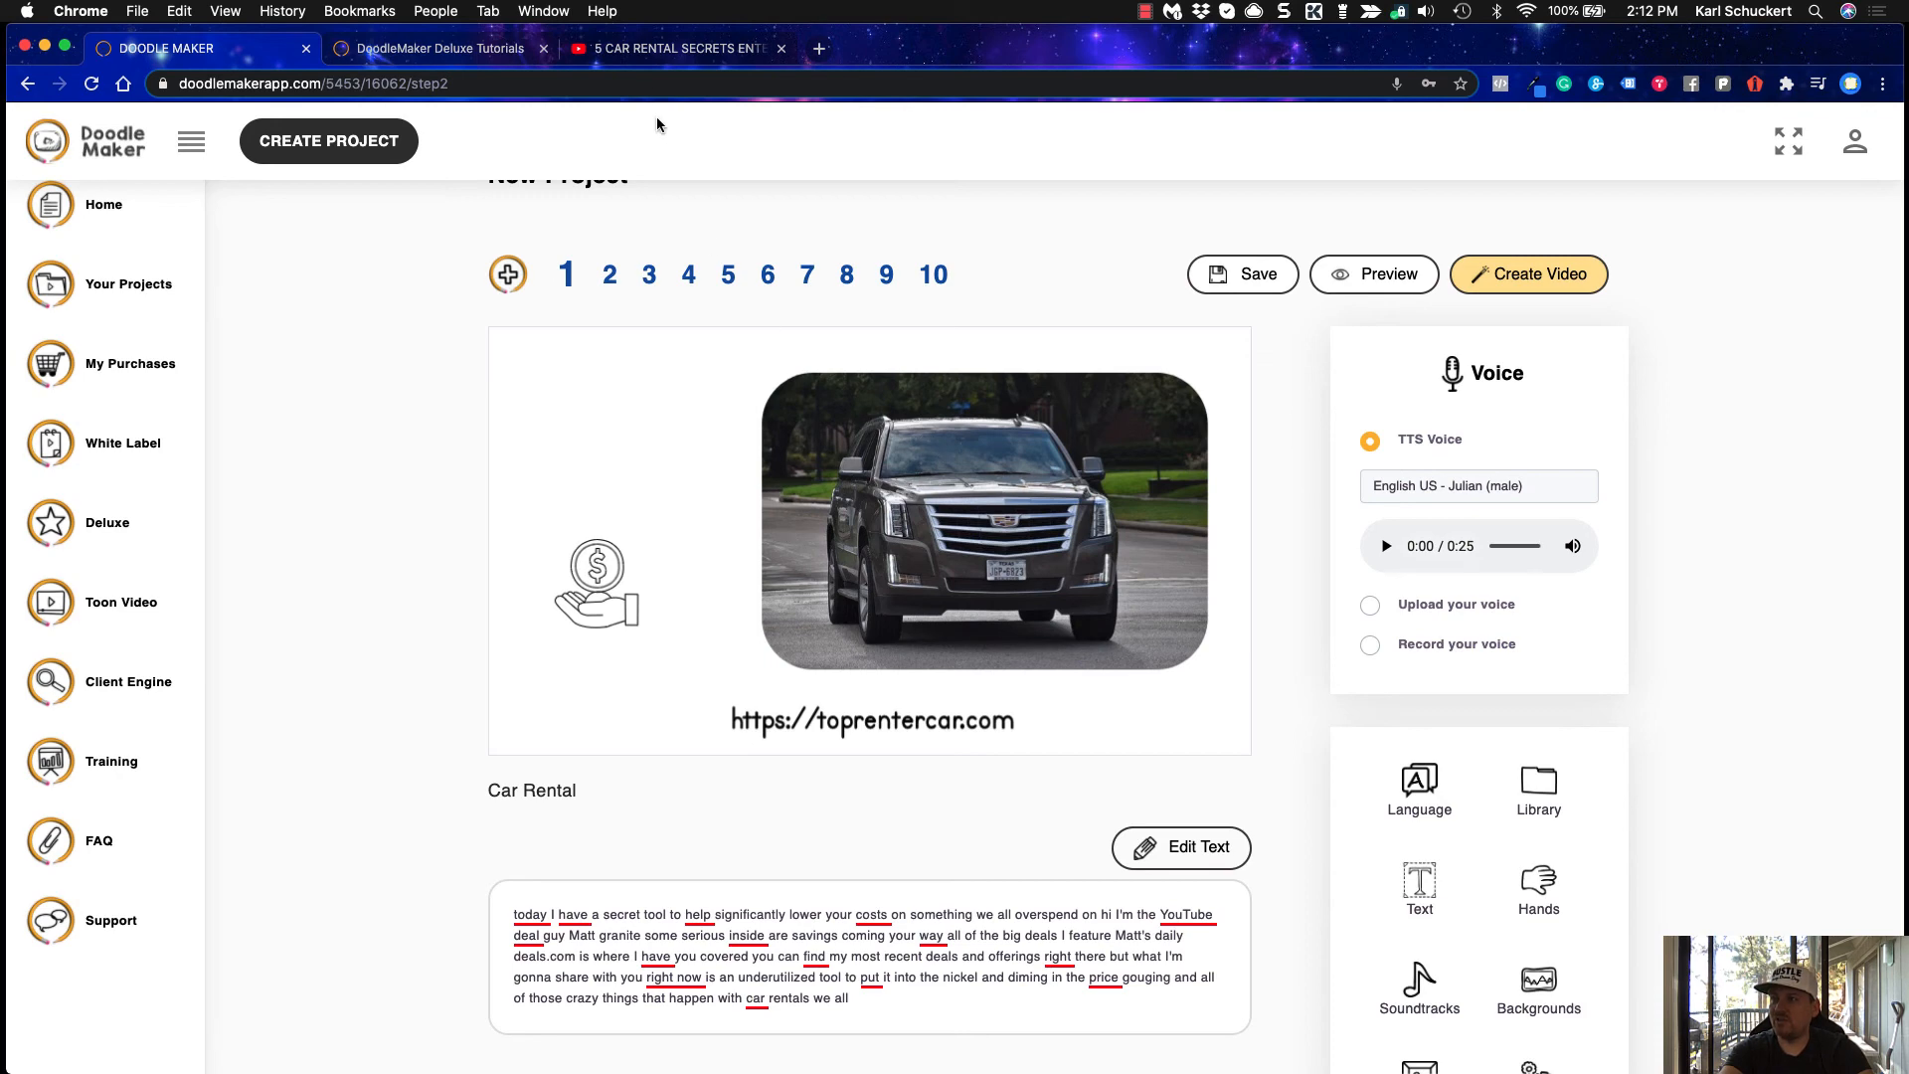
{"action": "left_click", "coordinate": [629, 50]}
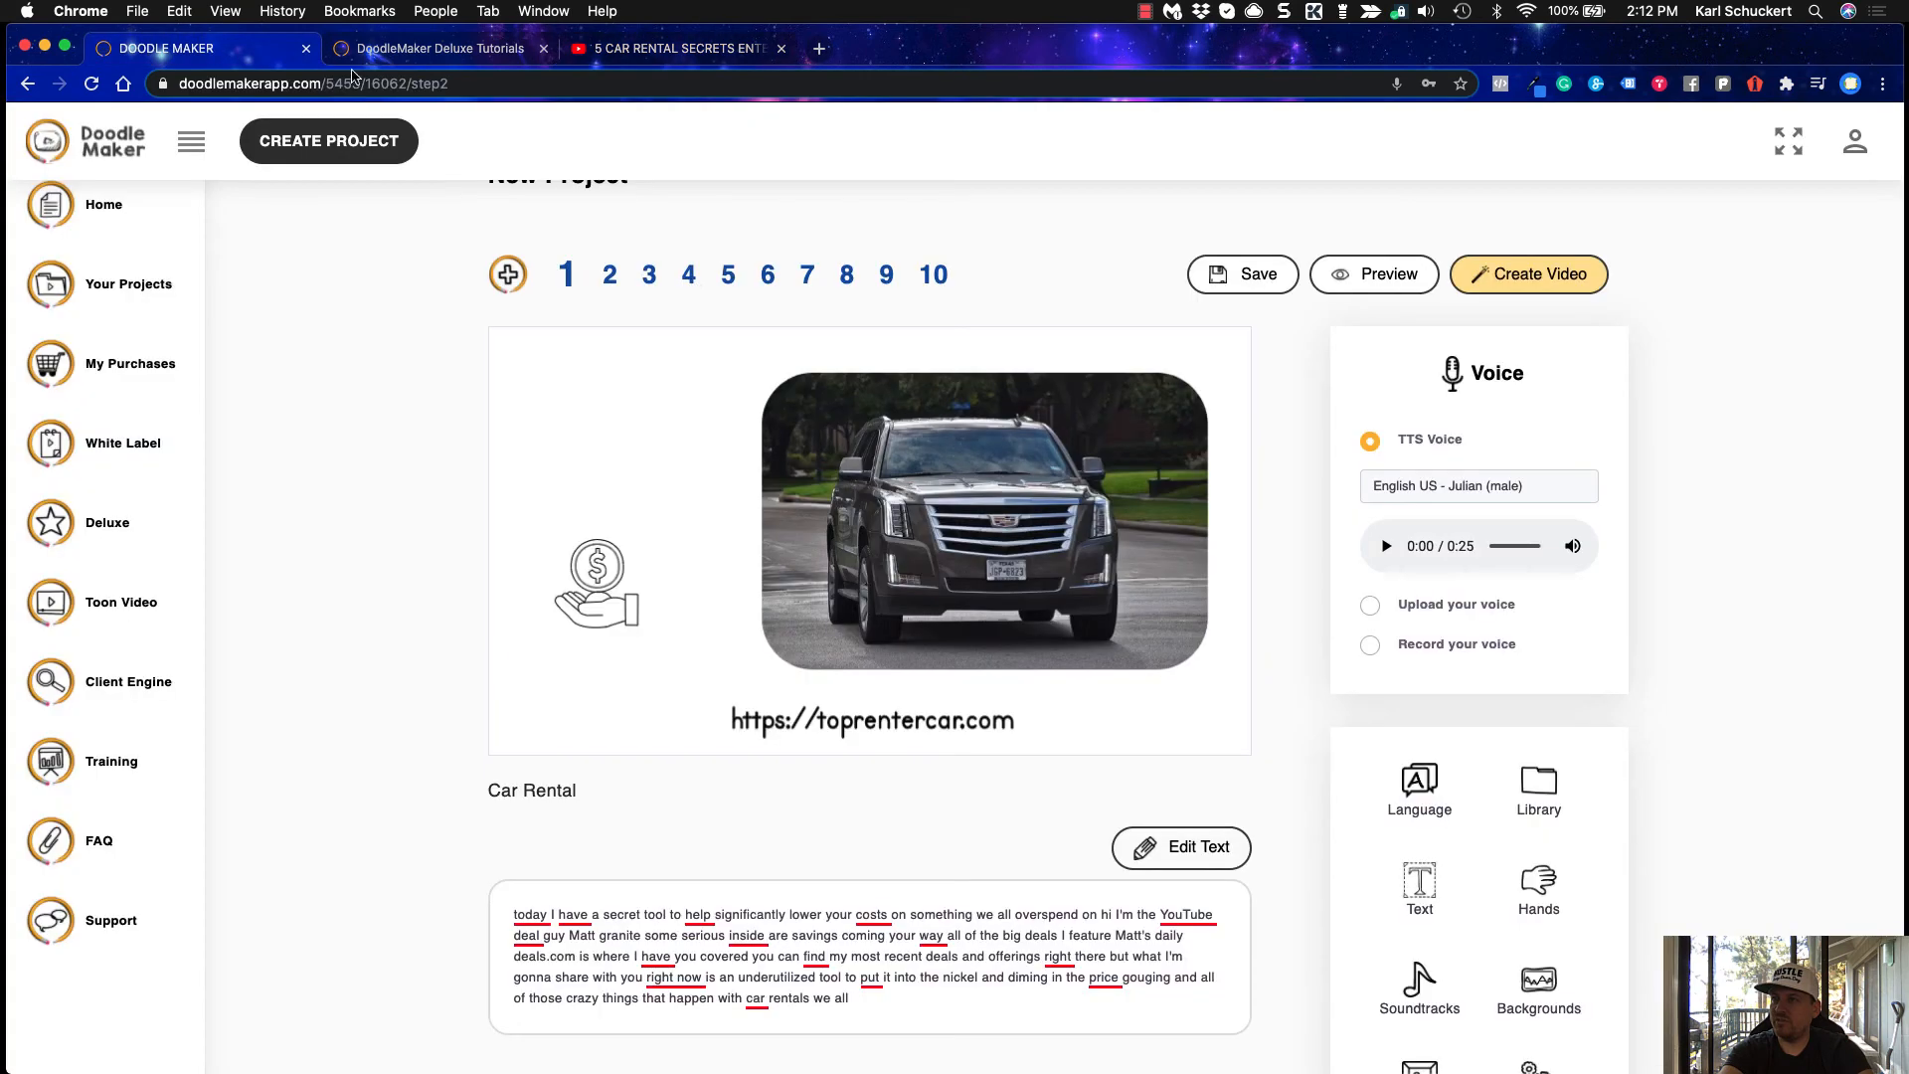
{"action": "left_click", "coordinate": [239, 50]}
{"action": "scroll", "coordinate": [381, 438], "scroll_direction": "down", "scroll_amount": 3}
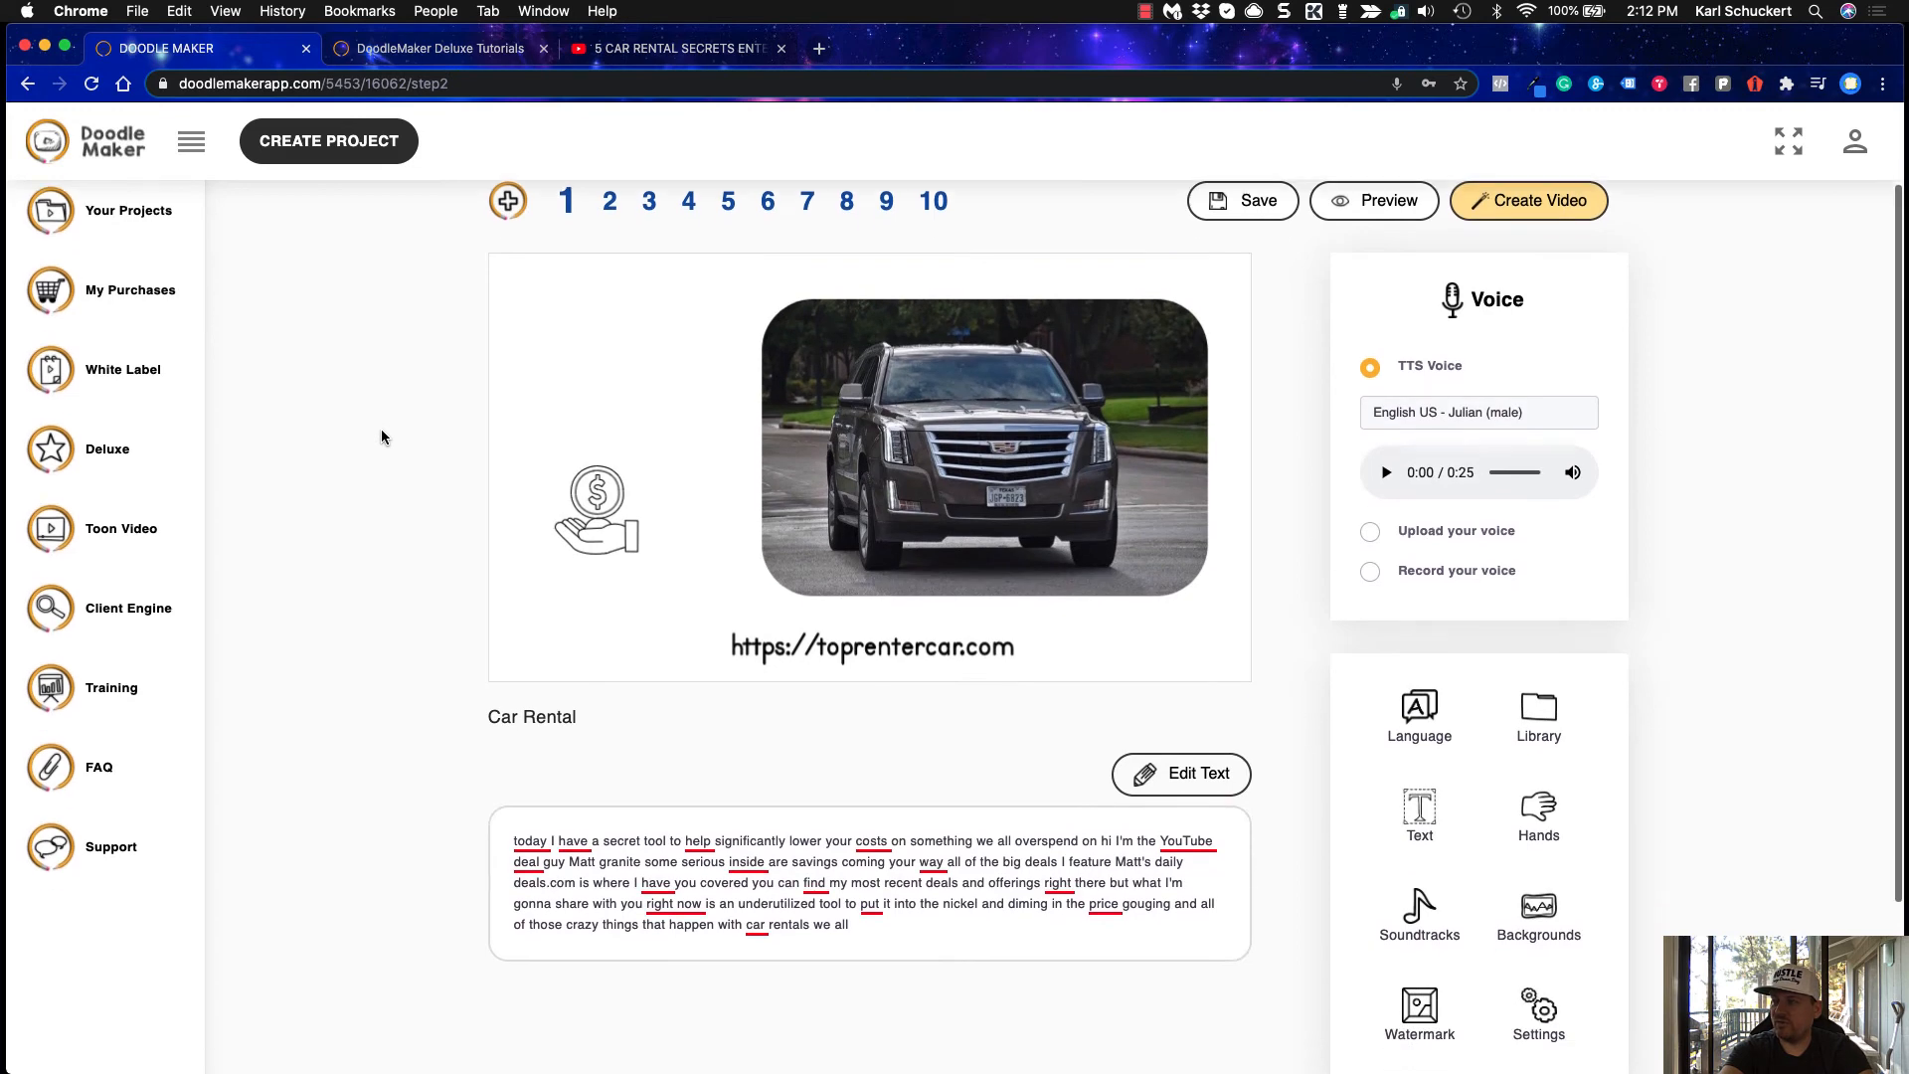
{"action": "scroll", "coordinate": [381, 438], "scroll_direction": "up", "scroll_amount": 2}
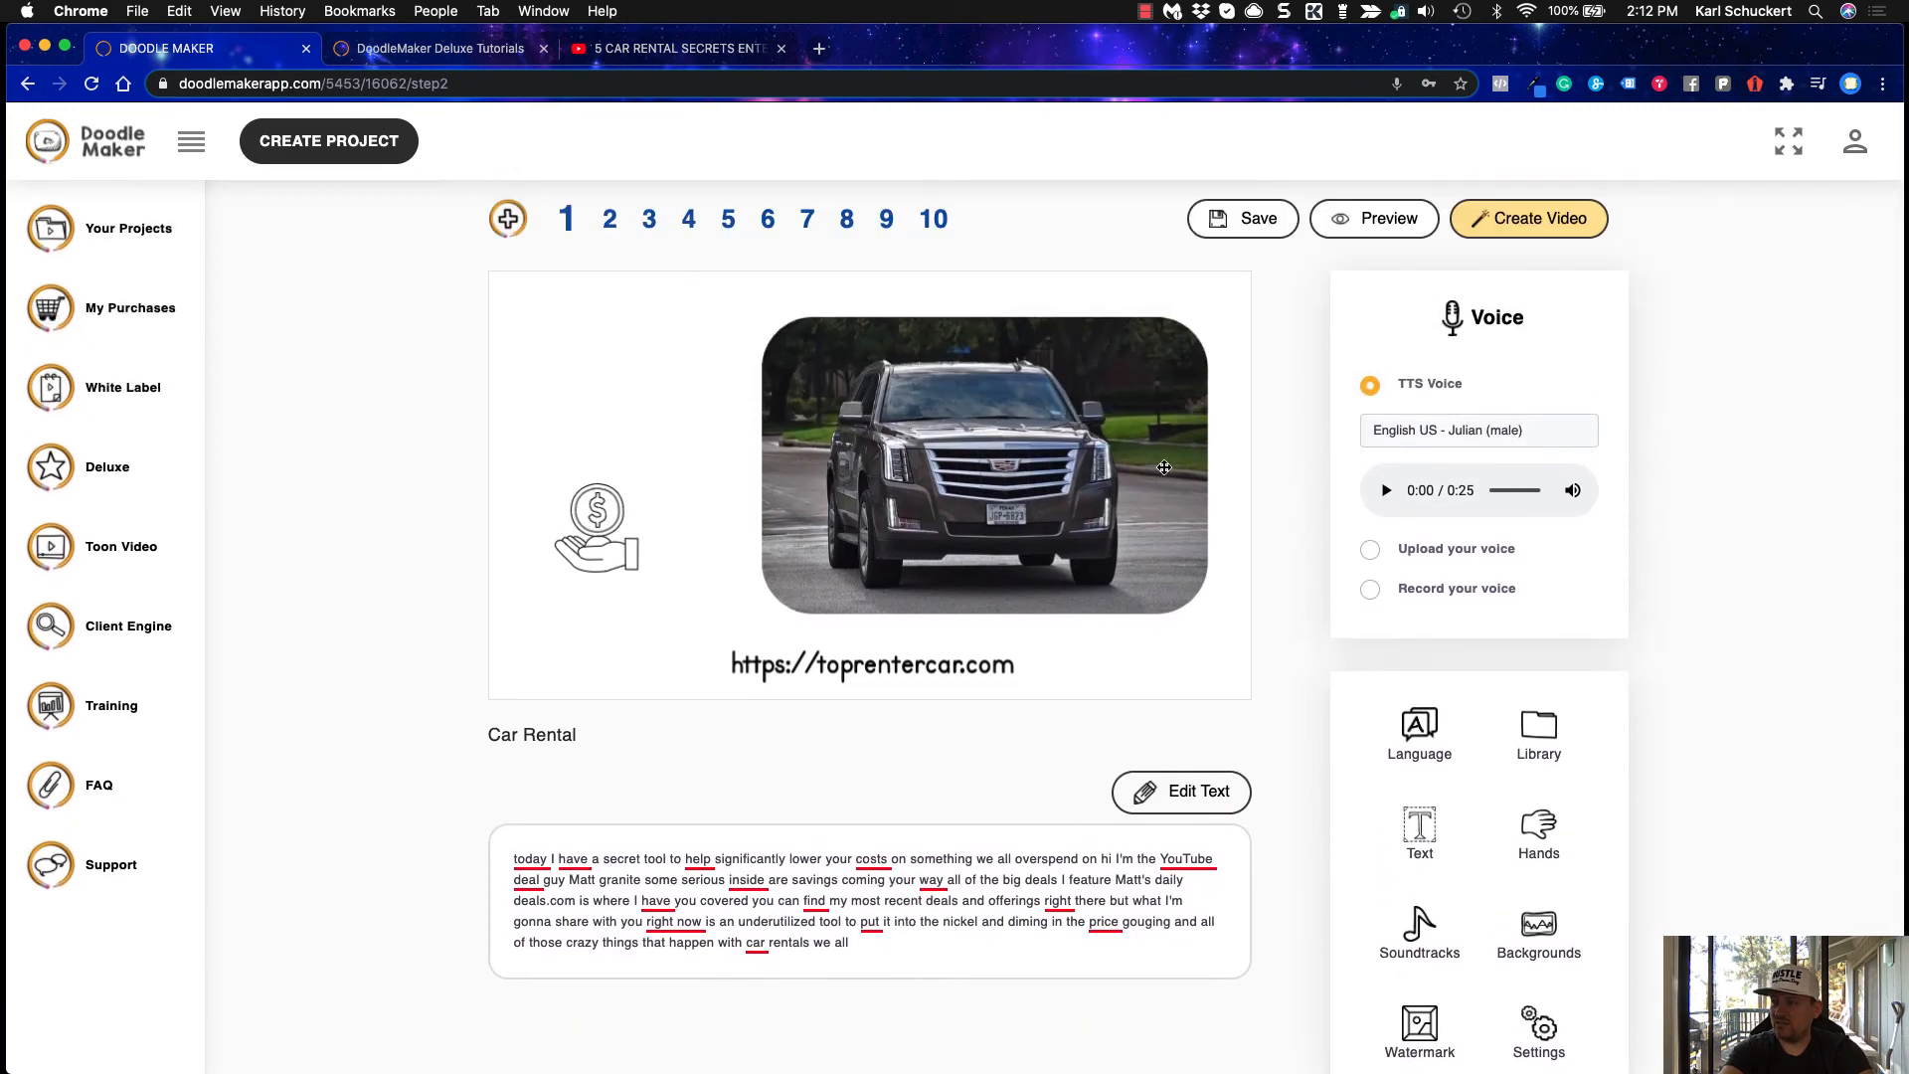
{"action": "scroll", "coordinate": [1303, 572], "scroll_direction": "down", "scroll_amount": 4}
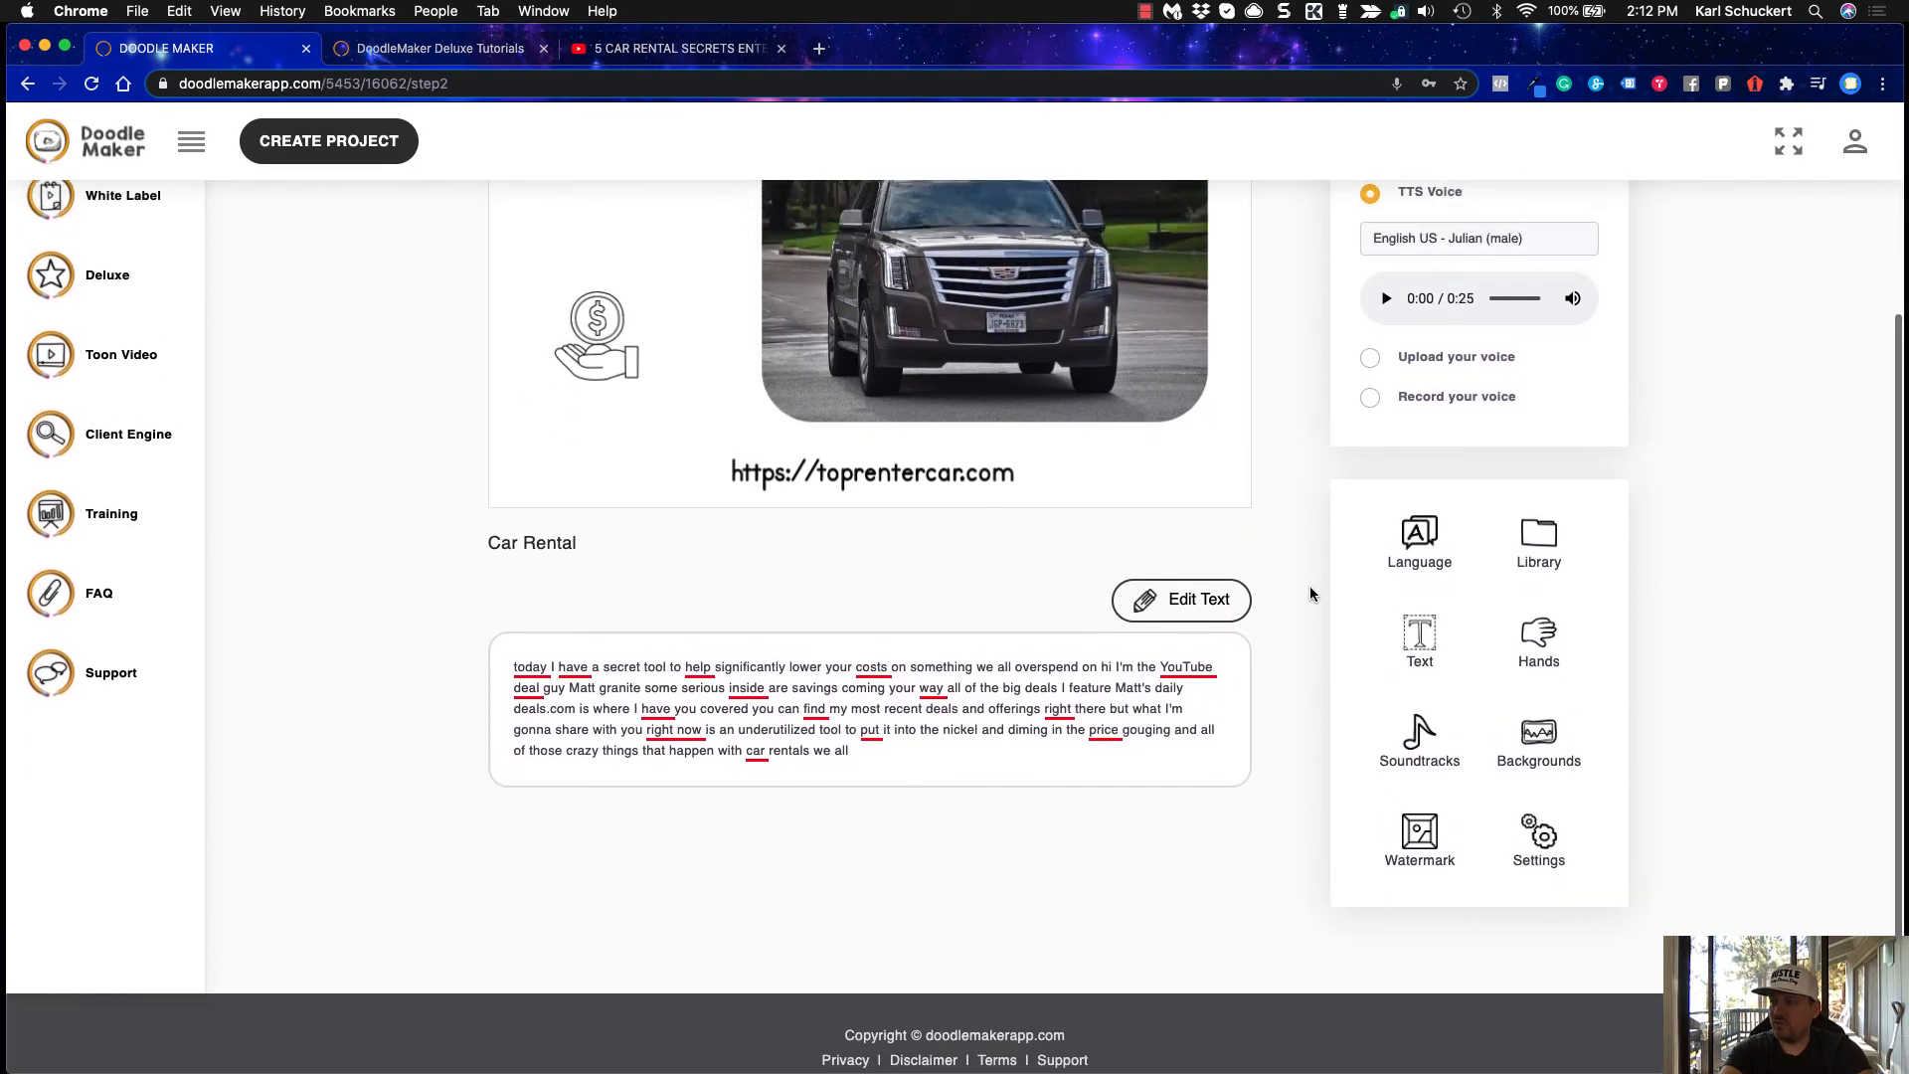
Check the project title in the project settings and close them
{"action": "scroll", "coordinate": [1311, 593], "scroll_direction": "up", "scroll_amount": 3}
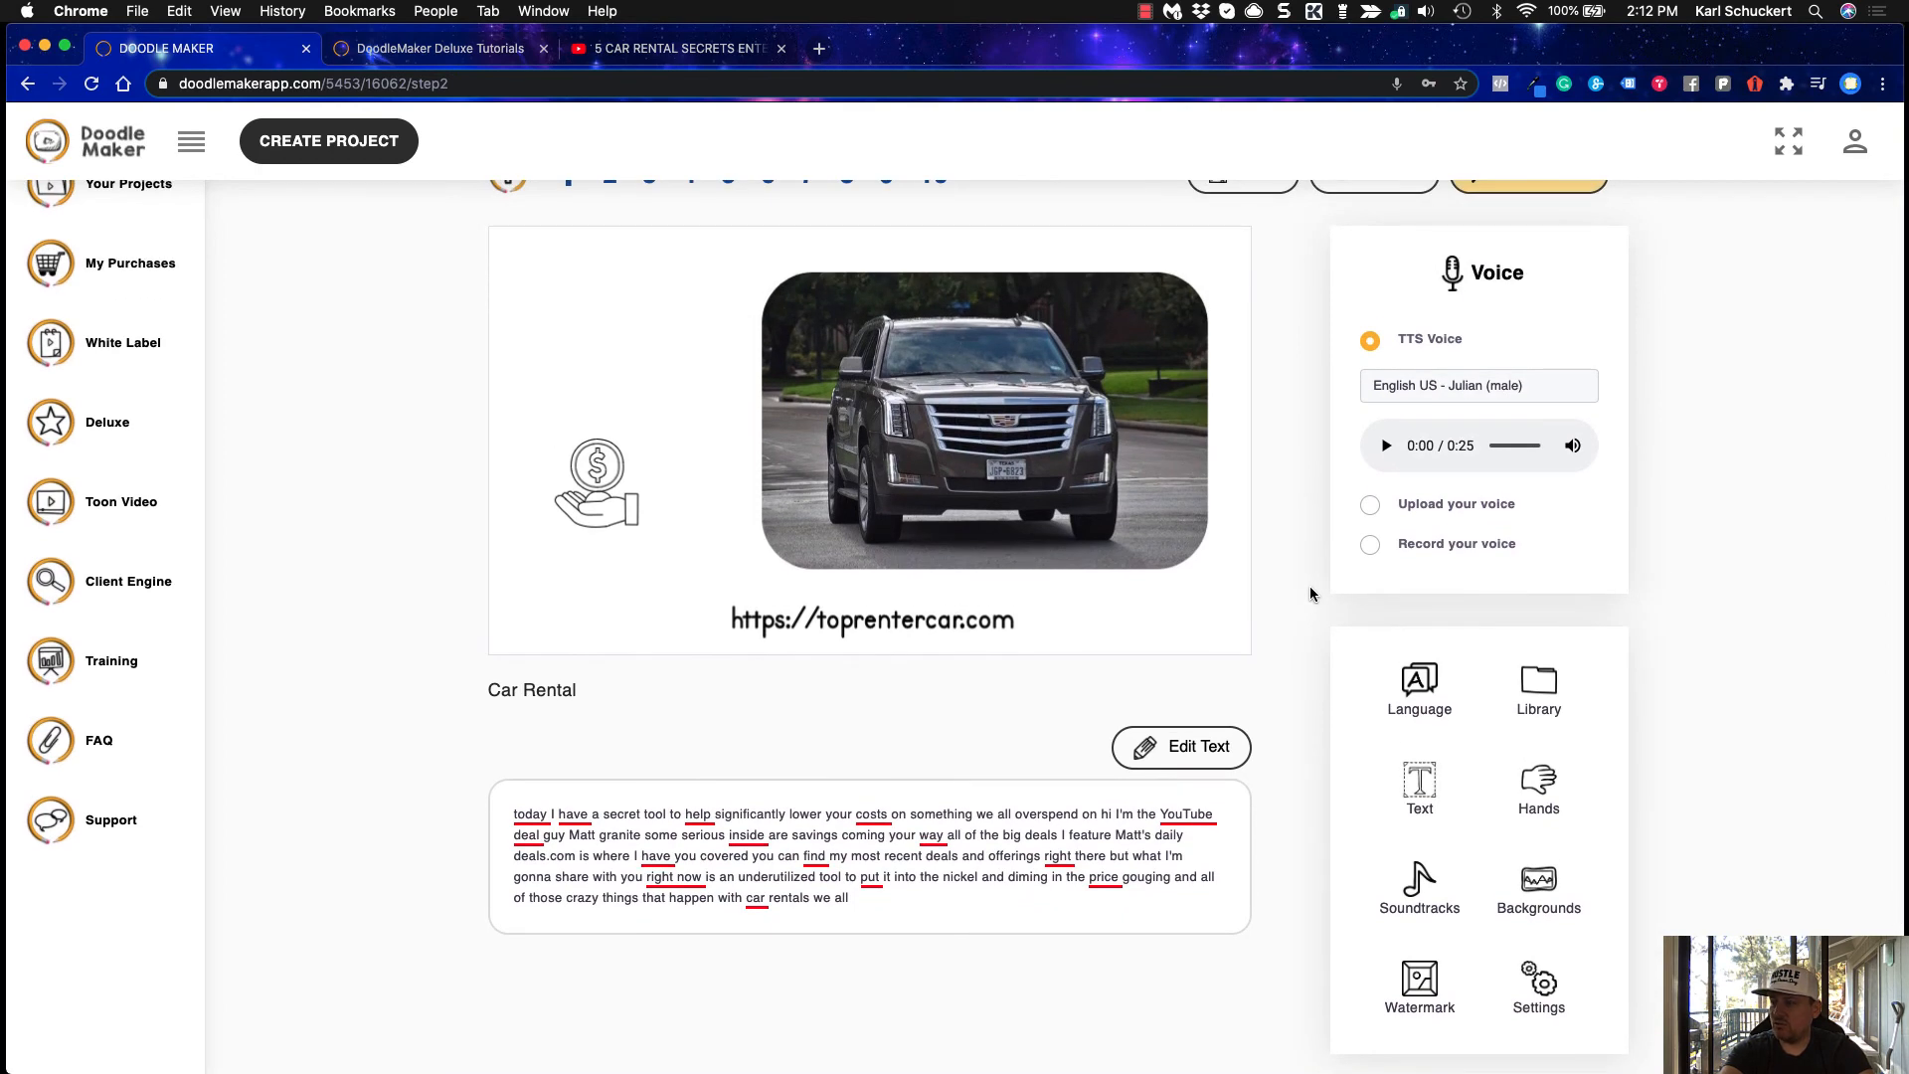
{"action": "scroll", "coordinate": [1310, 588], "scroll_direction": "down", "scroll_amount": 2}
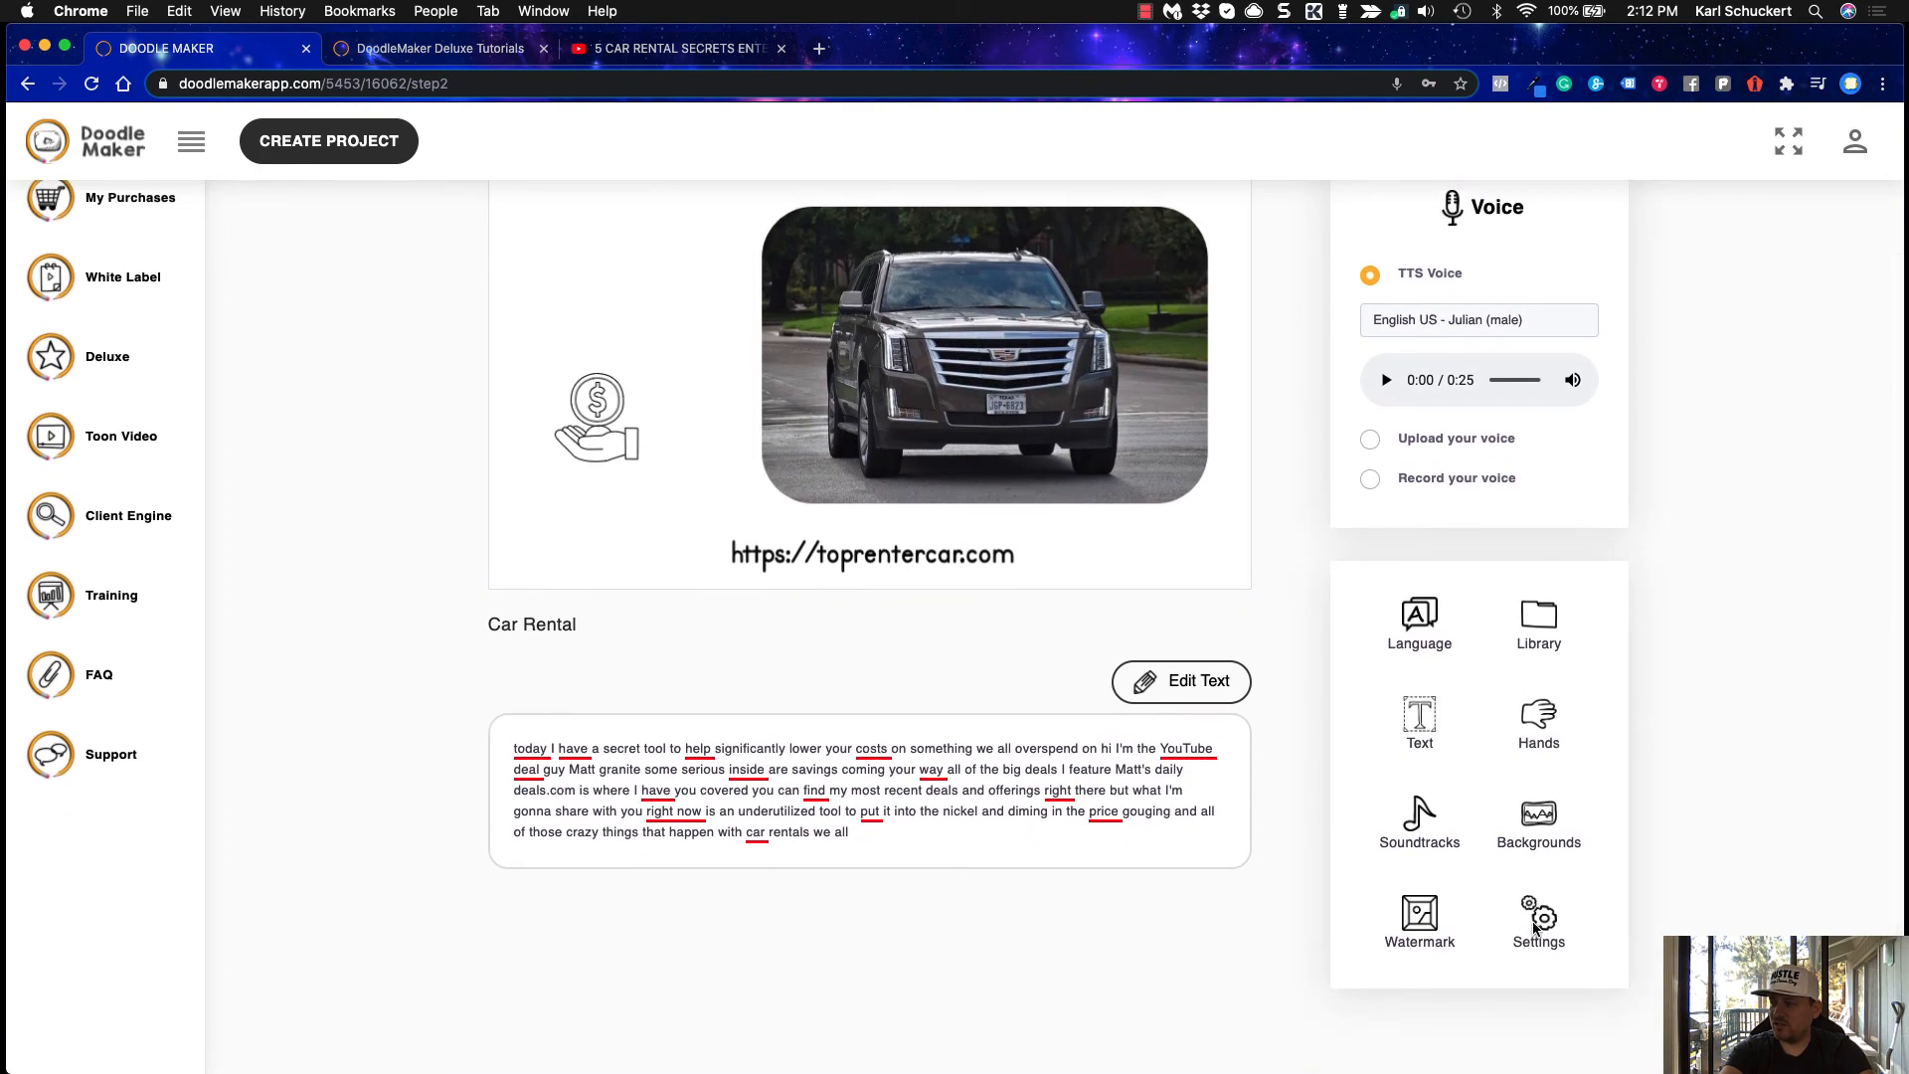
{"action": "left_click", "coordinate": [1534, 927]}
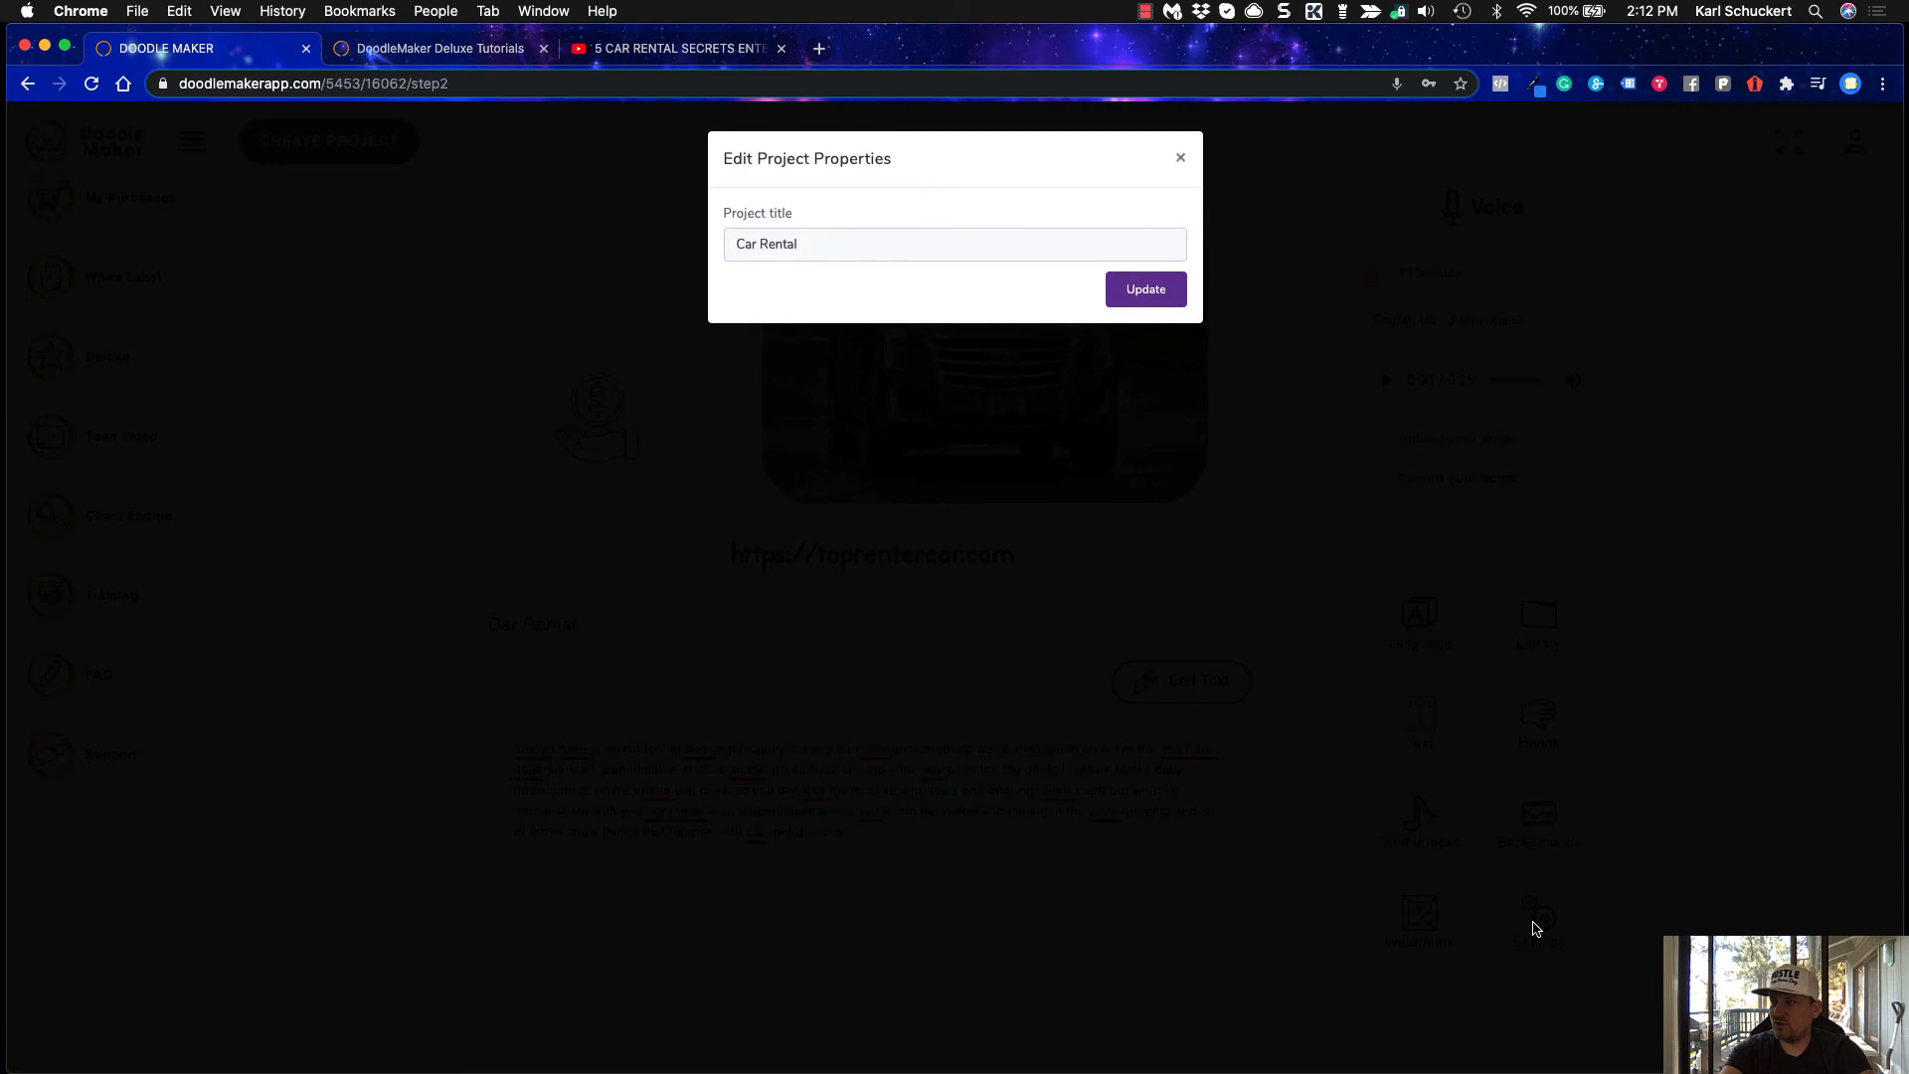
{"action": "left_click", "coordinate": [1146, 289]}
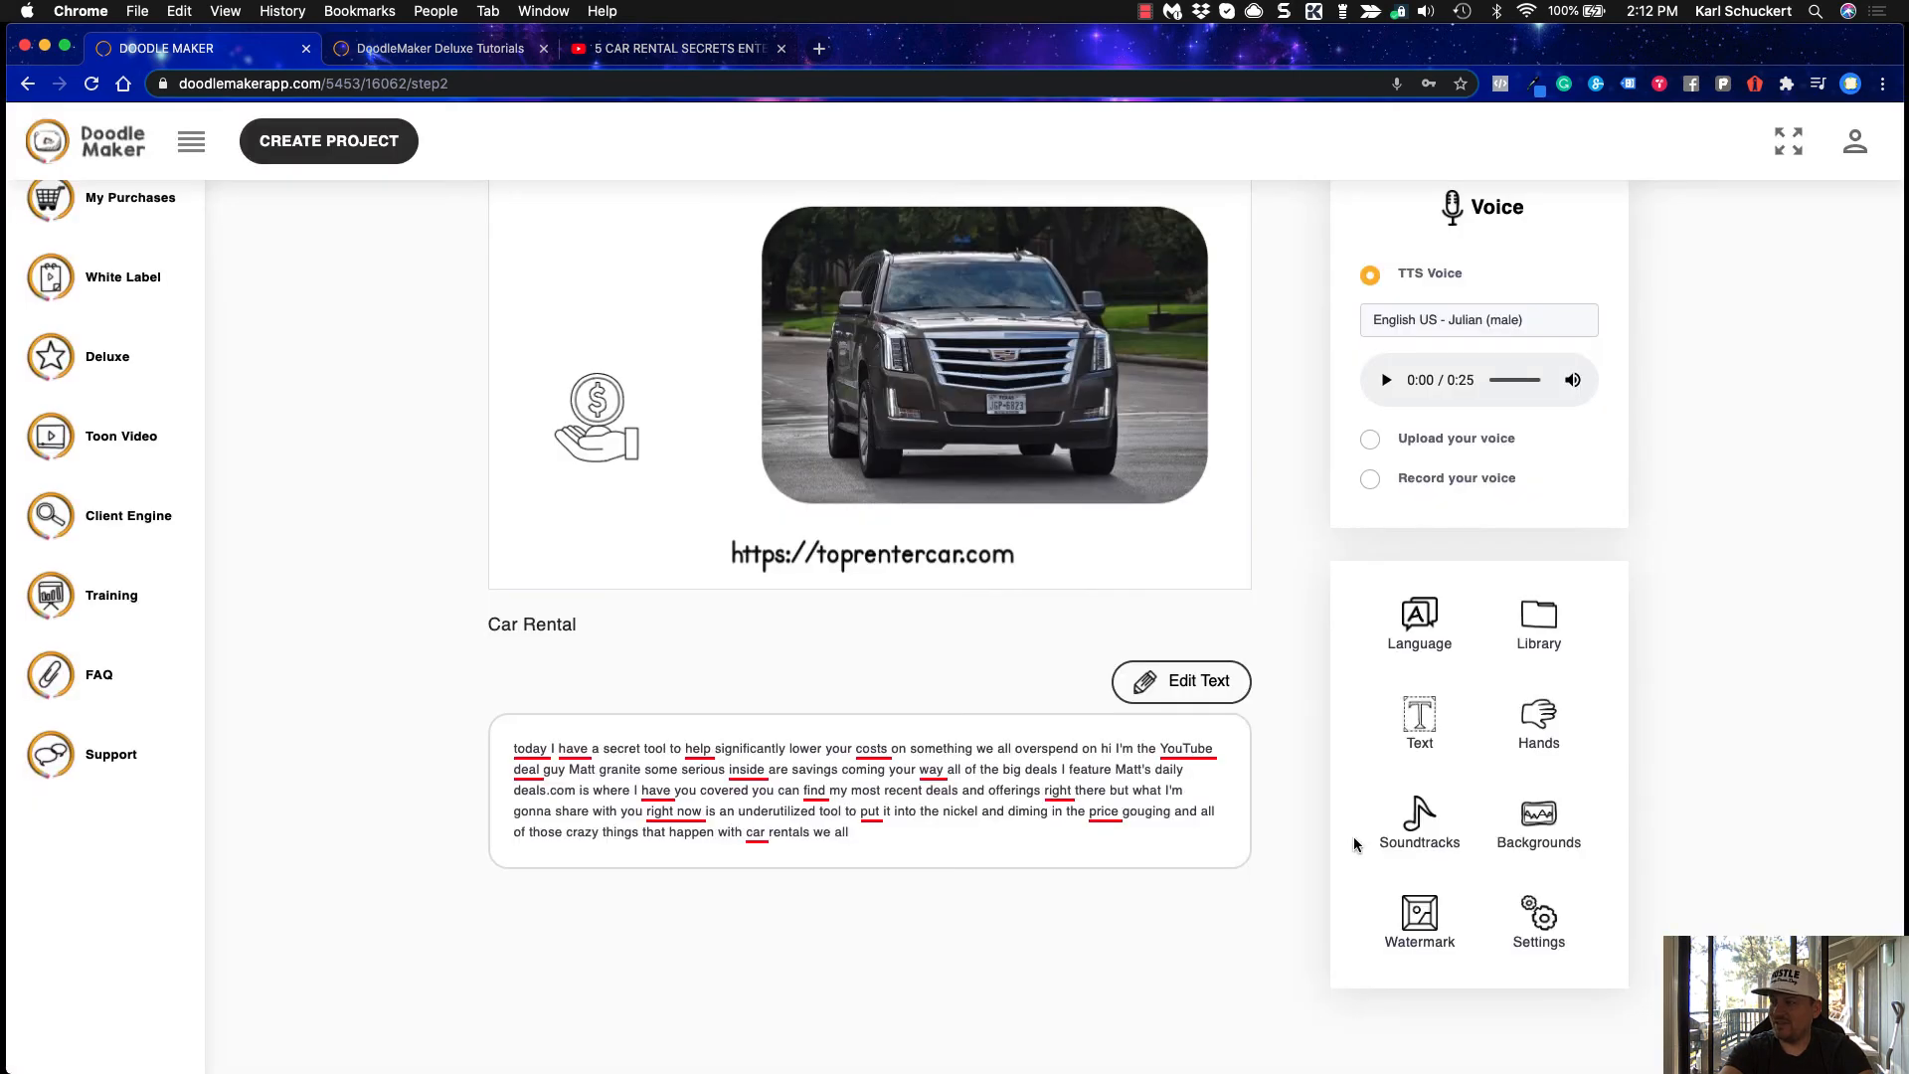
Go through slides 2 and 3, and move the diamond on slide 3 slightly up and to the right
{"action": "scroll", "coordinate": [1313, 845], "scroll_direction": "up", "scroll_amount": 5}
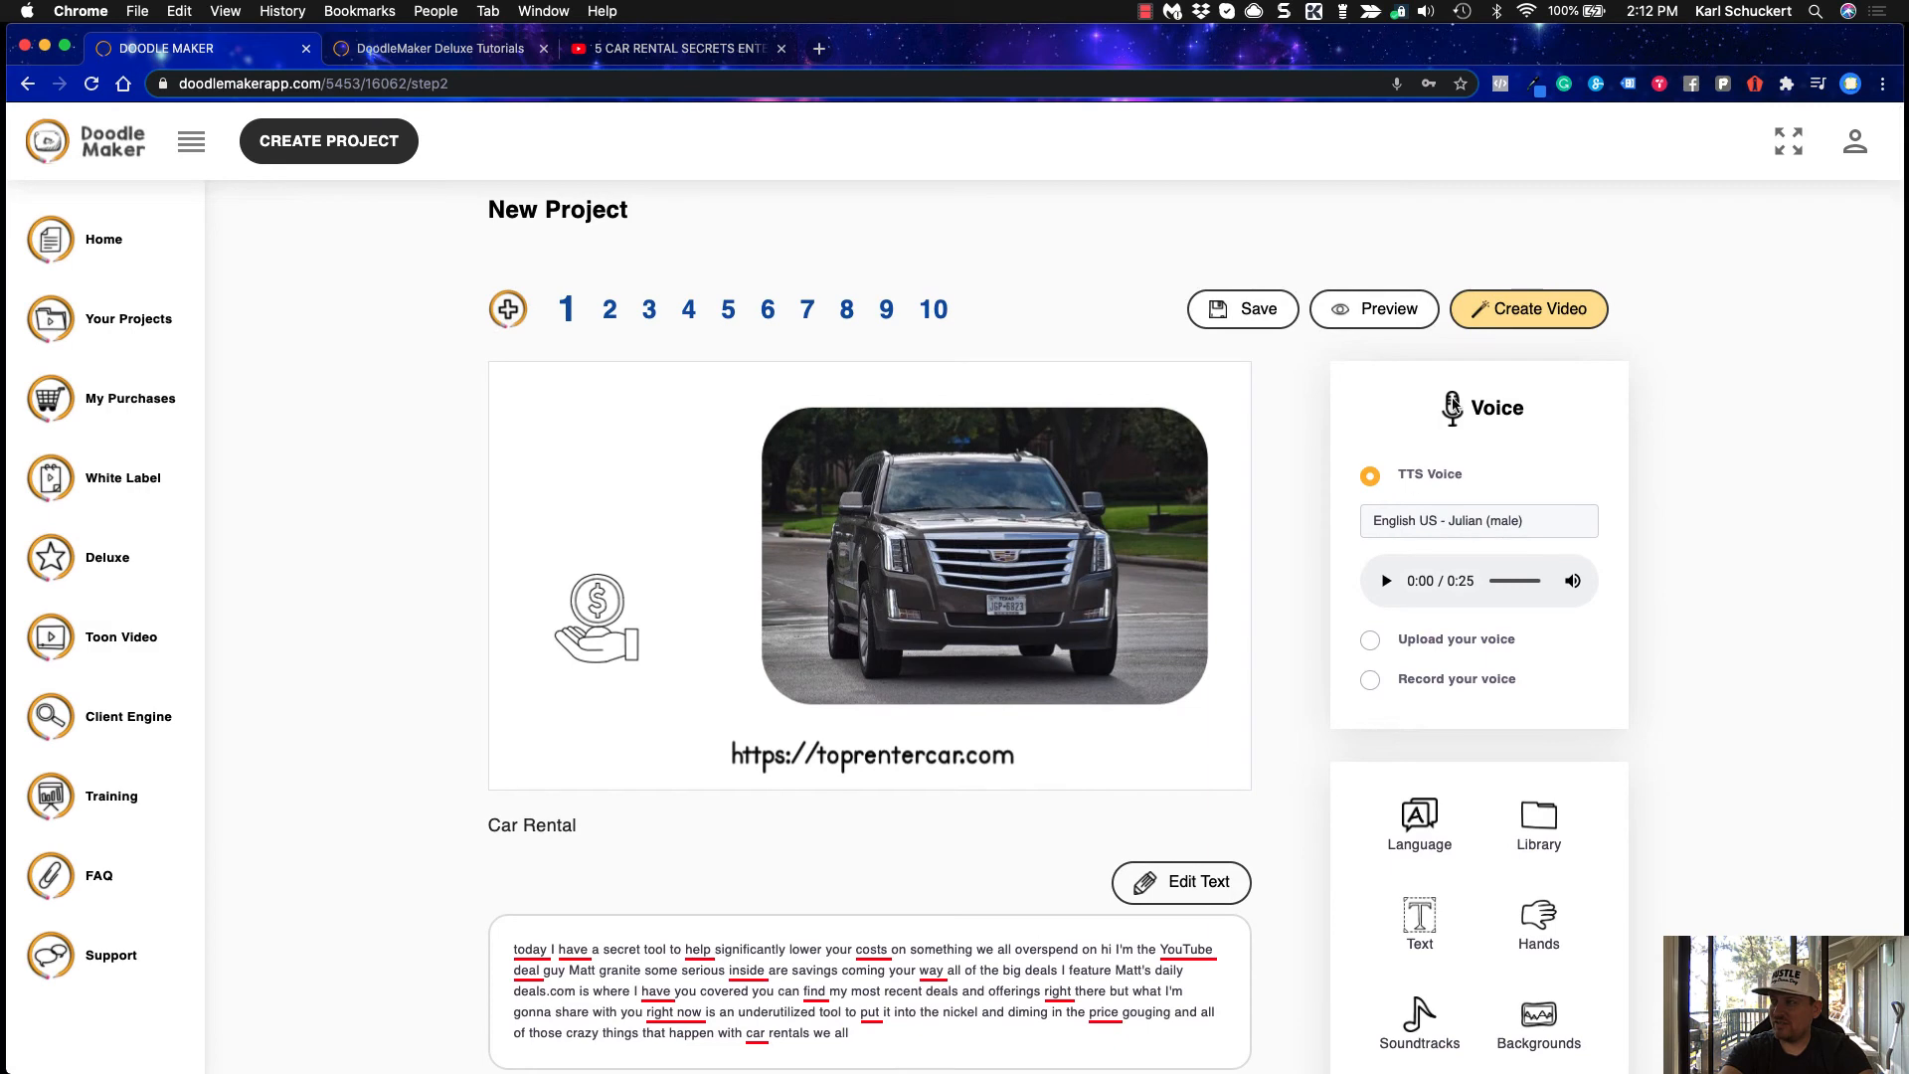
{"action": "left_click", "coordinate": [1523, 314]}
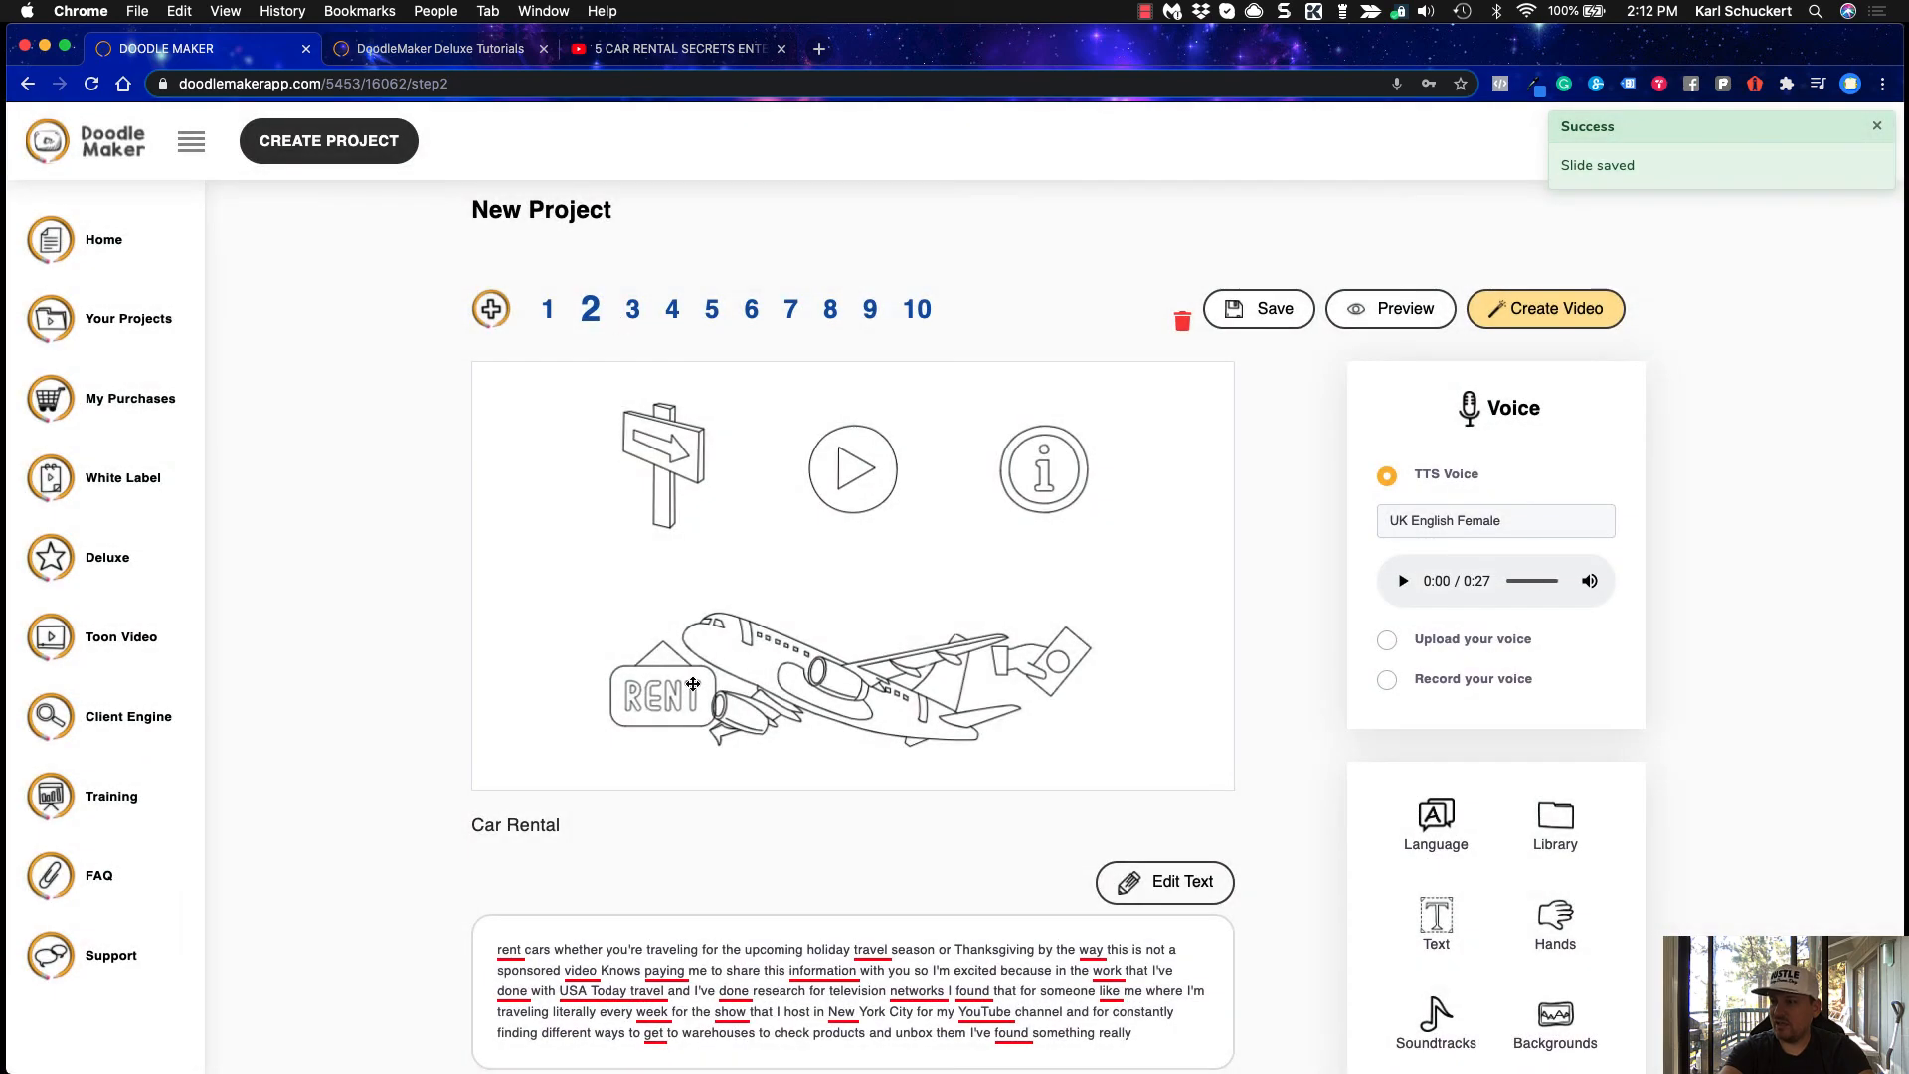
{"action": "left_click", "coordinate": [636, 317]}
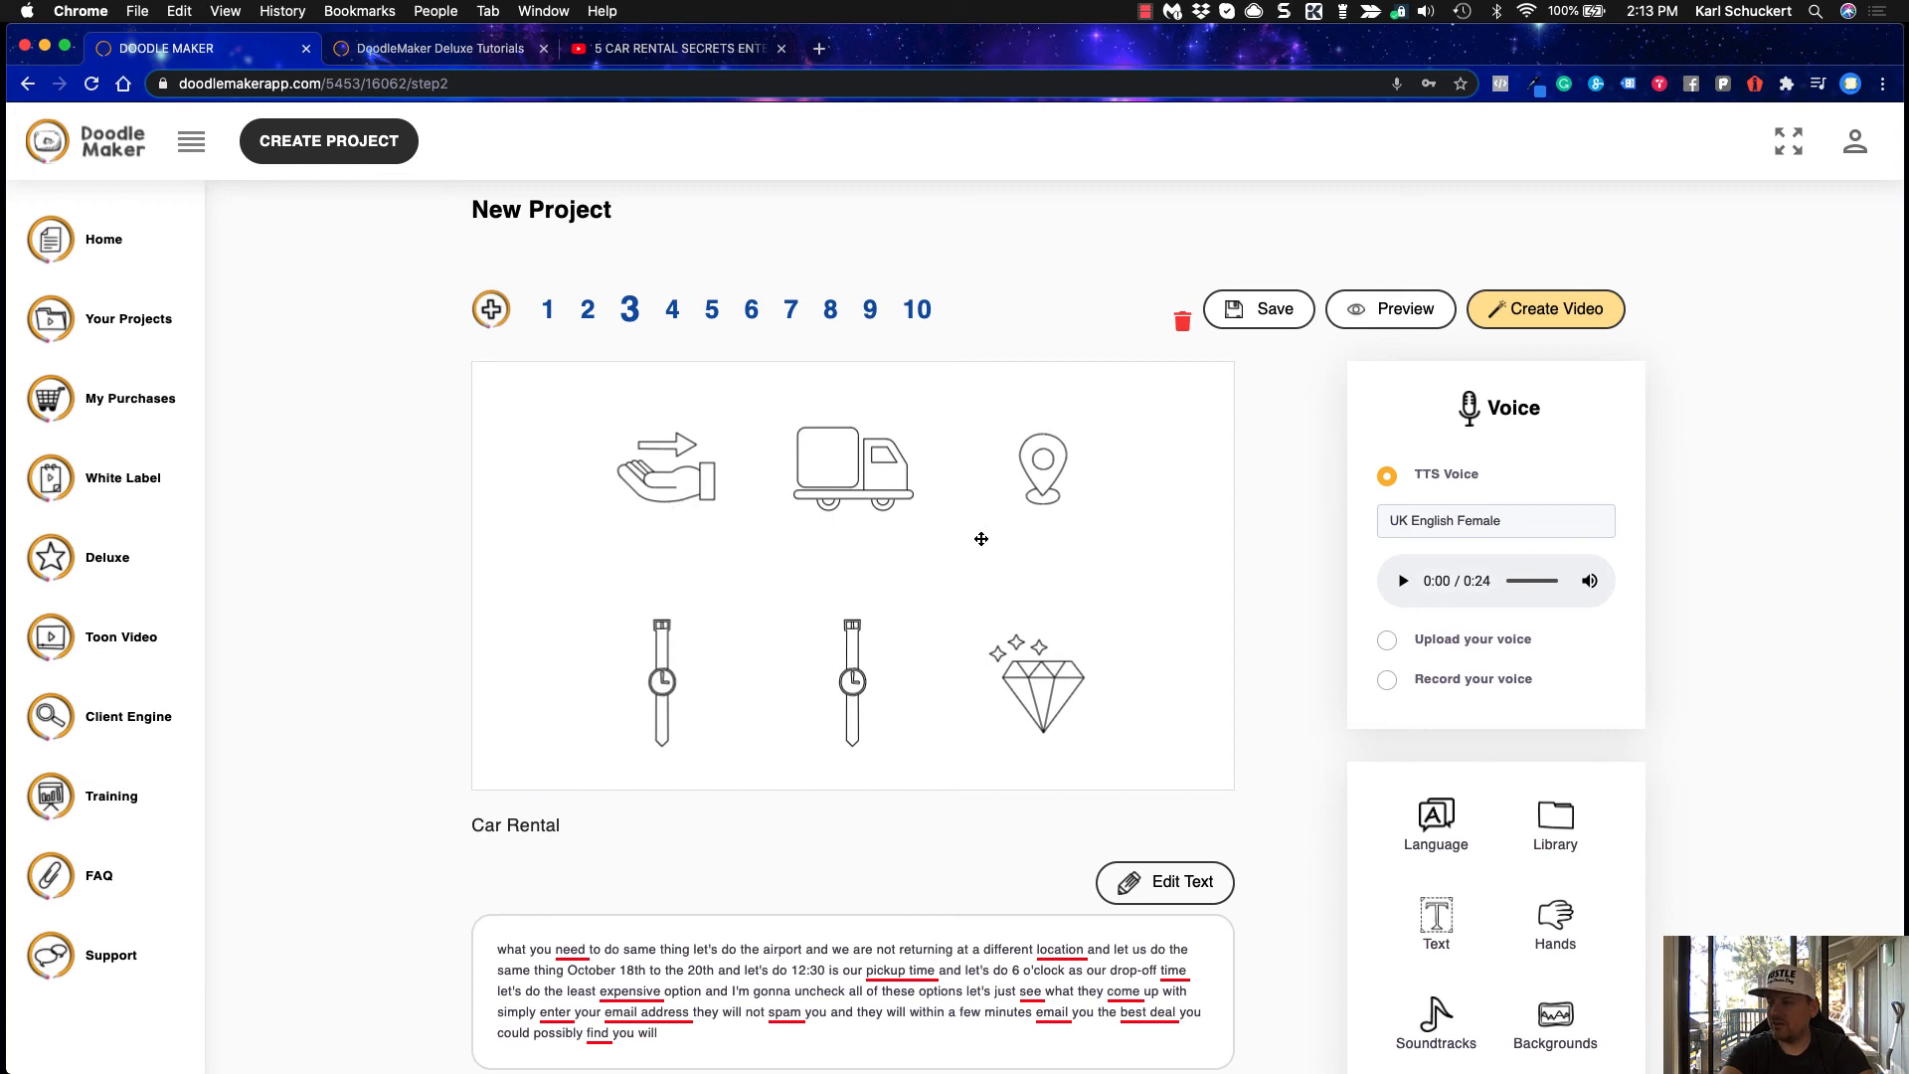
{"action": "left_click_drag", "start_coordinate": [1040, 697], "coordinate": [1078, 658]}
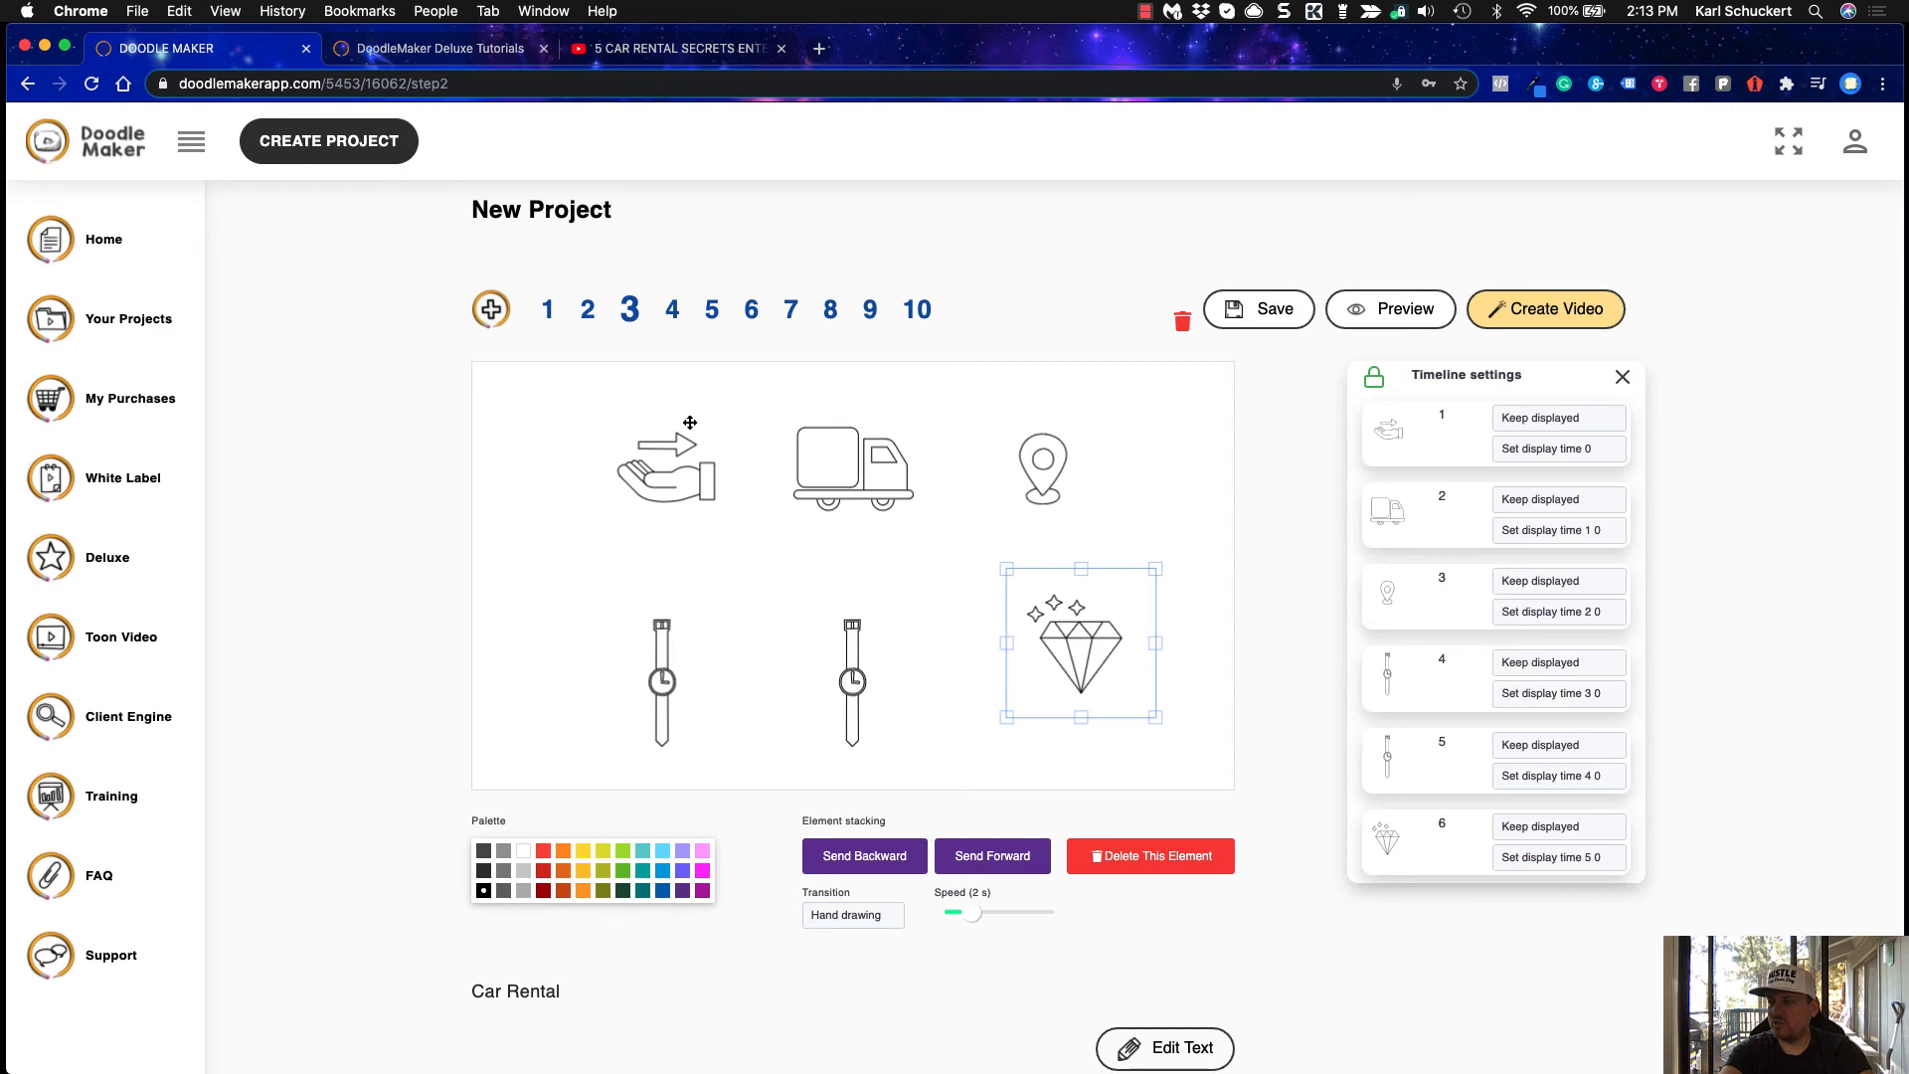
Open slide 4 and look over its doodles, voice-over script and available project options
{"action": "left_click", "coordinate": [672, 317]}
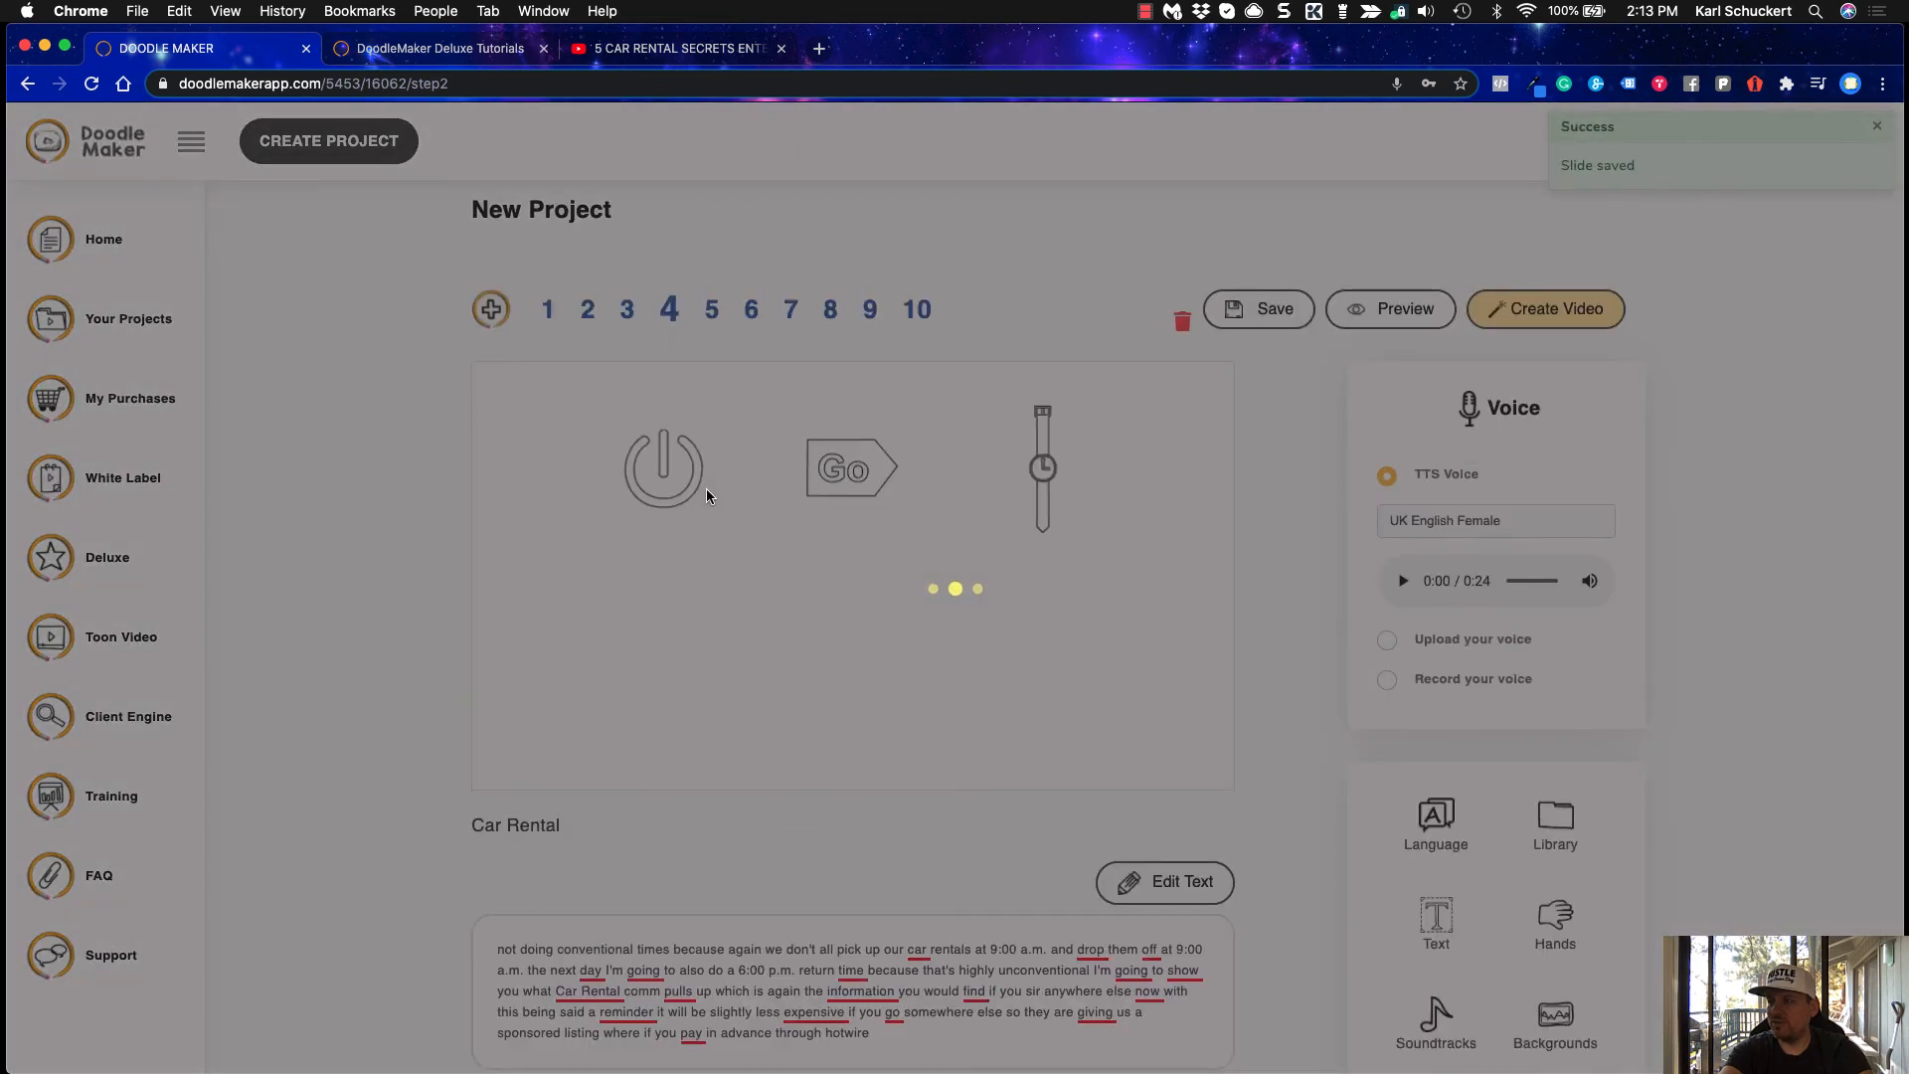
{"action": "scroll", "coordinate": [726, 929], "scroll_direction": "down", "scroll_amount": 2}
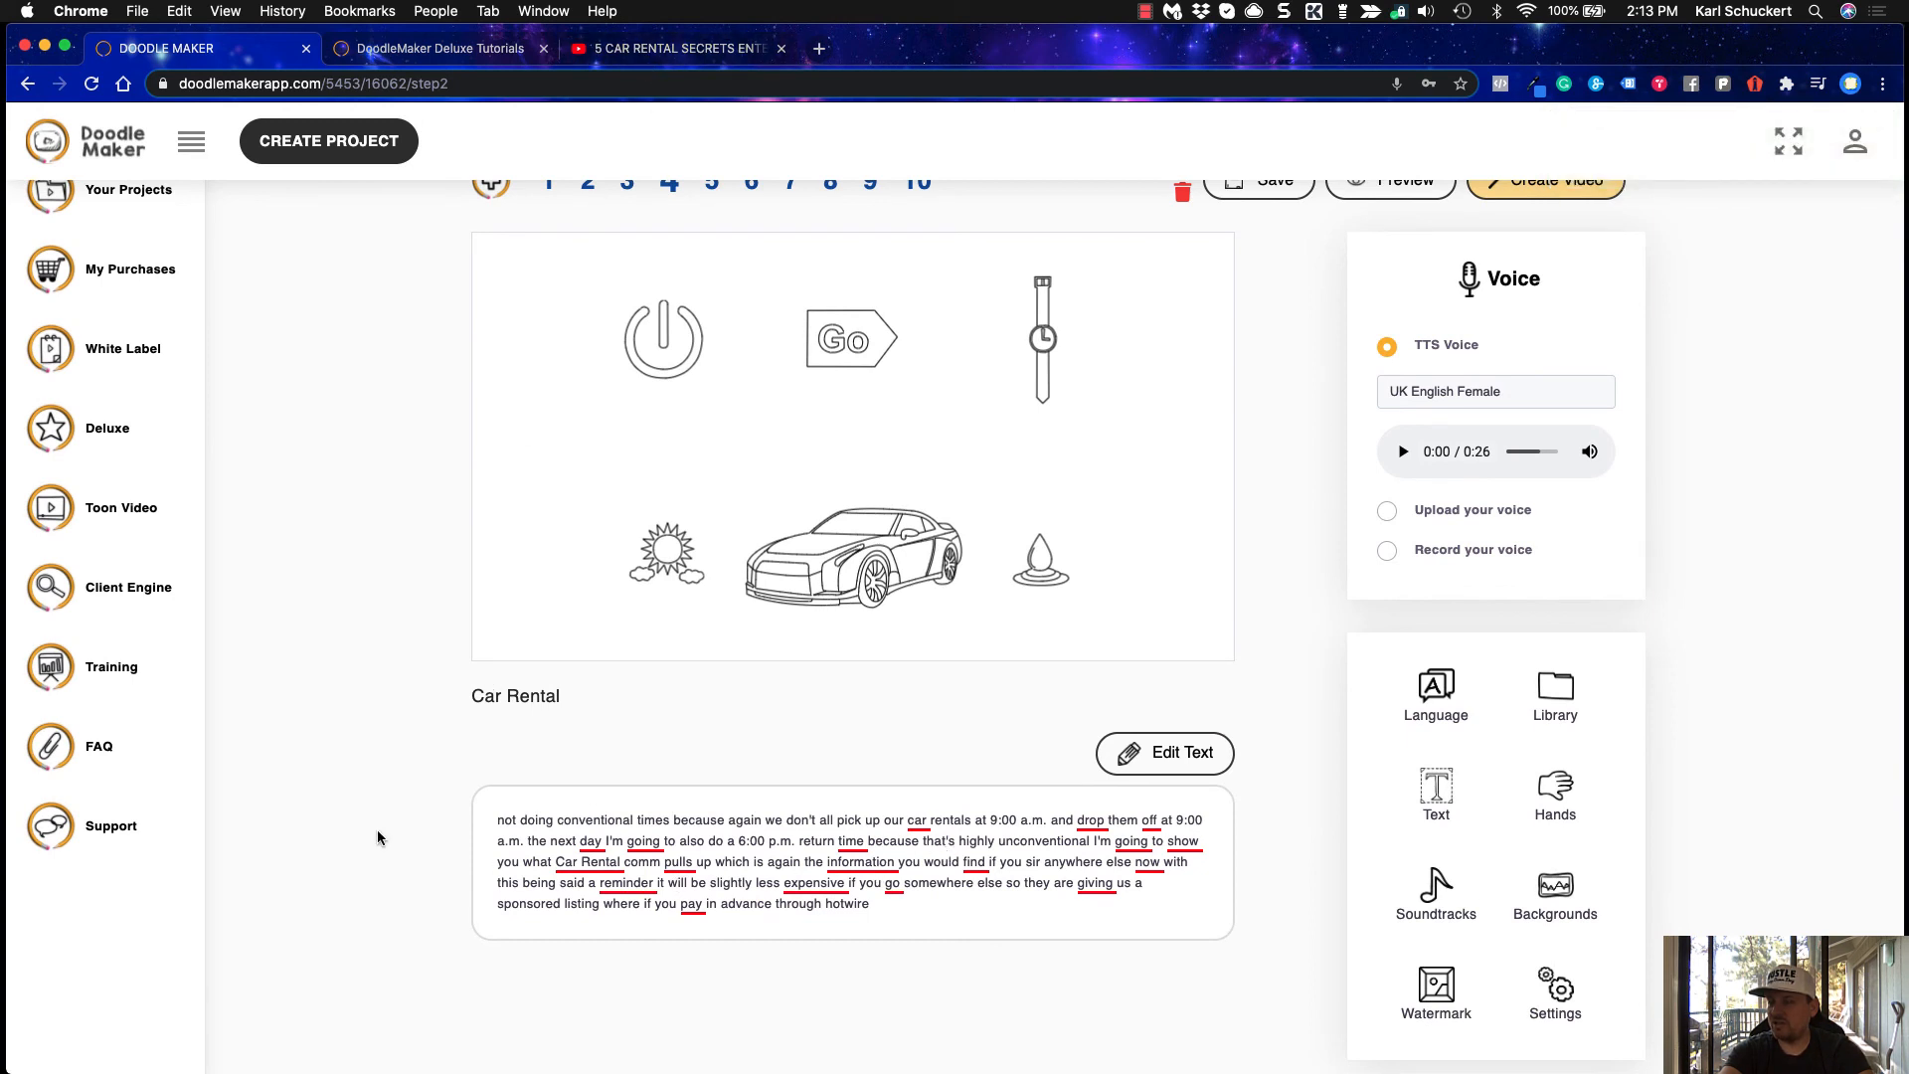
{"action": "scroll", "coordinate": [378, 830], "scroll_direction": "up", "scroll_amount": 2}
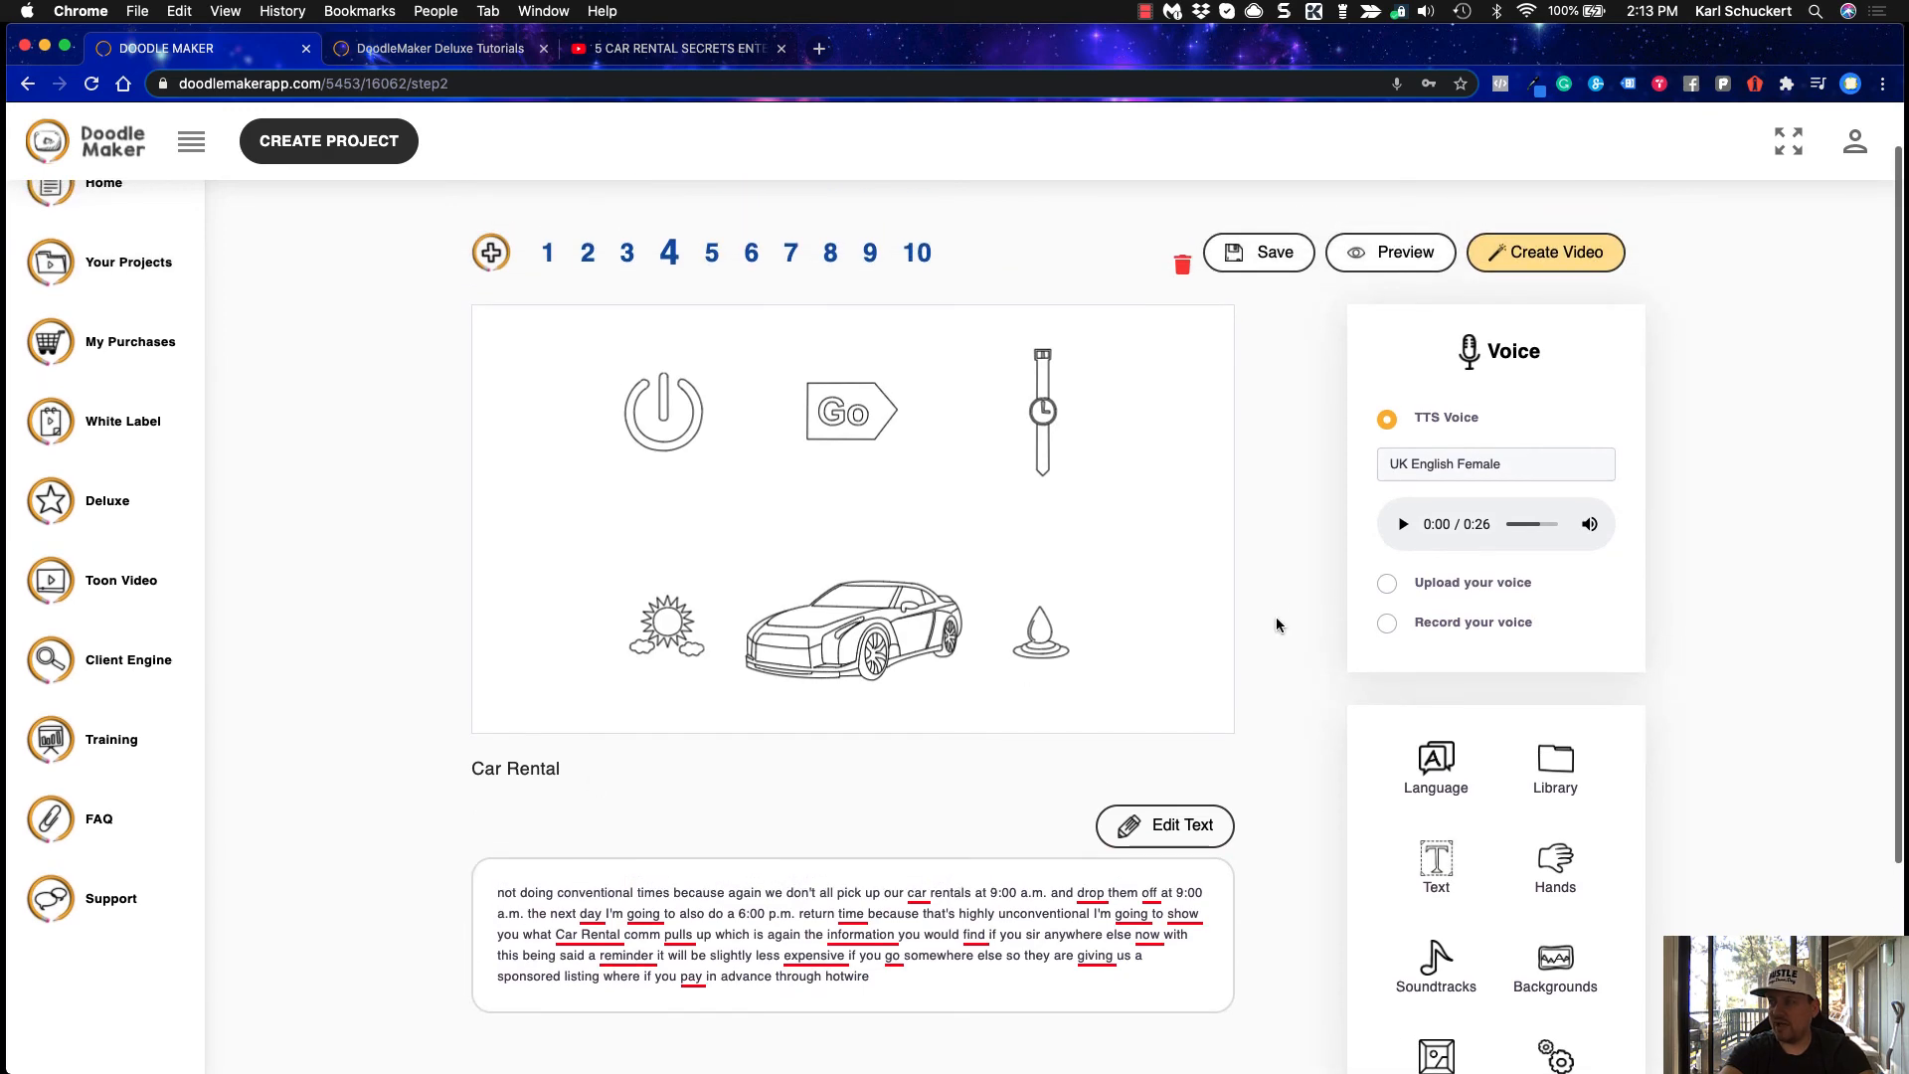
{"action": "scroll", "coordinate": [1287, 595], "scroll_direction": "down", "scroll_amount": 1}
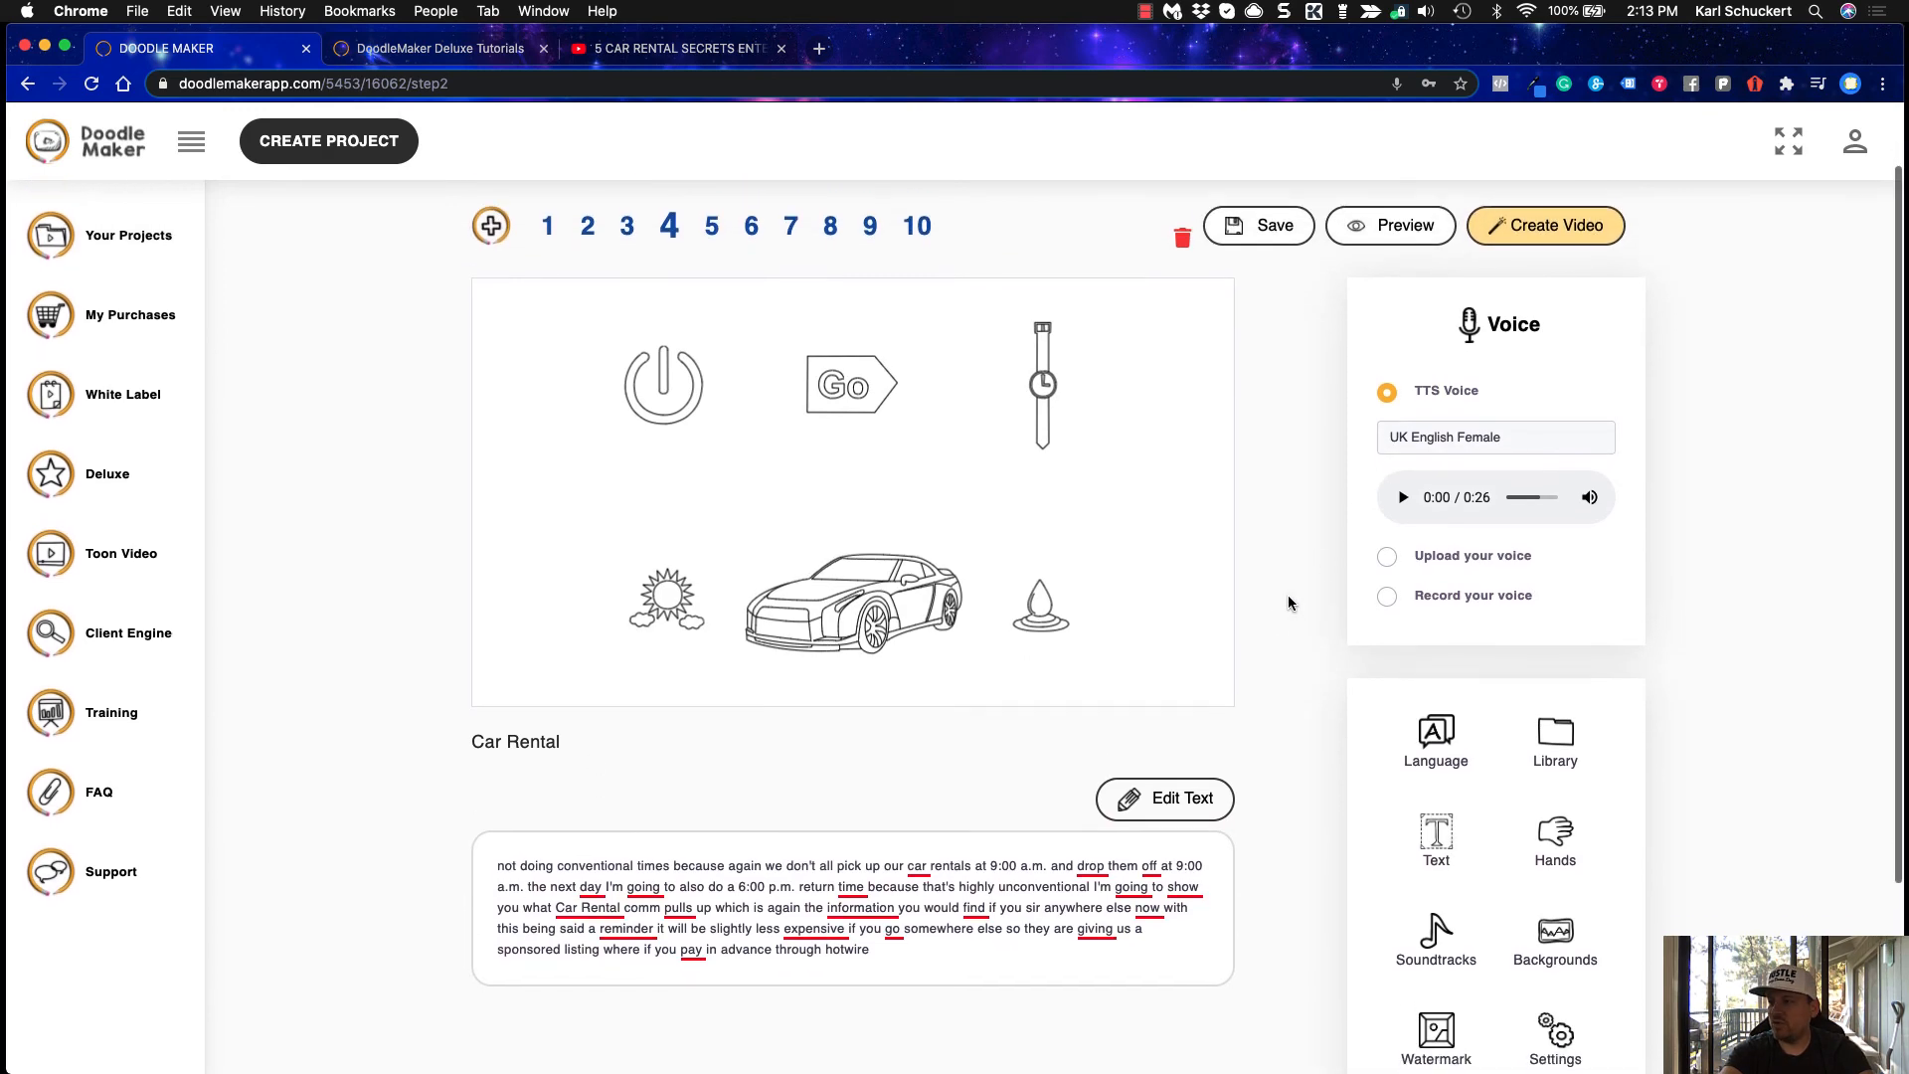
{"action": "scroll", "coordinate": [1288, 597], "scroll_direction": "down", "scroll_amount": 3}
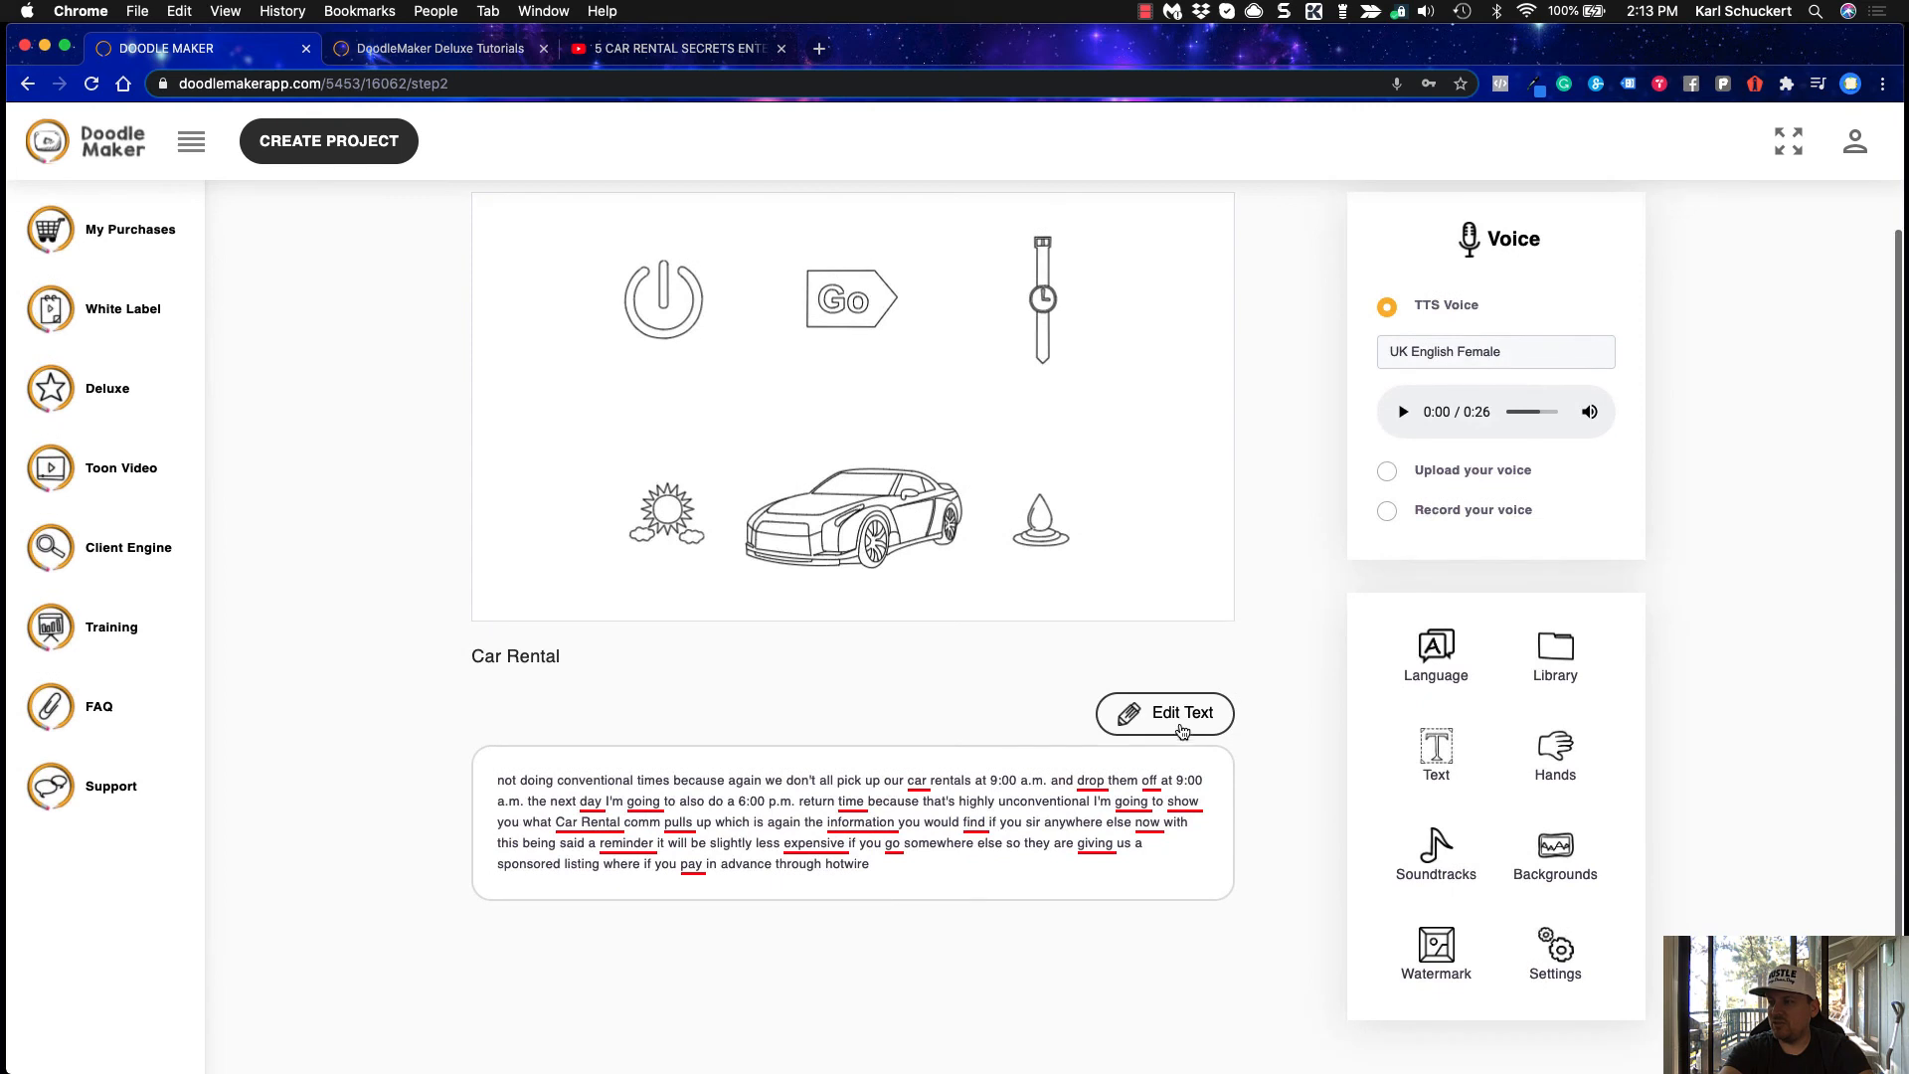
{"action": "scroll", "coordinate": [1262, 673], "scroll_direction": "up", "scroll_amount": 5}
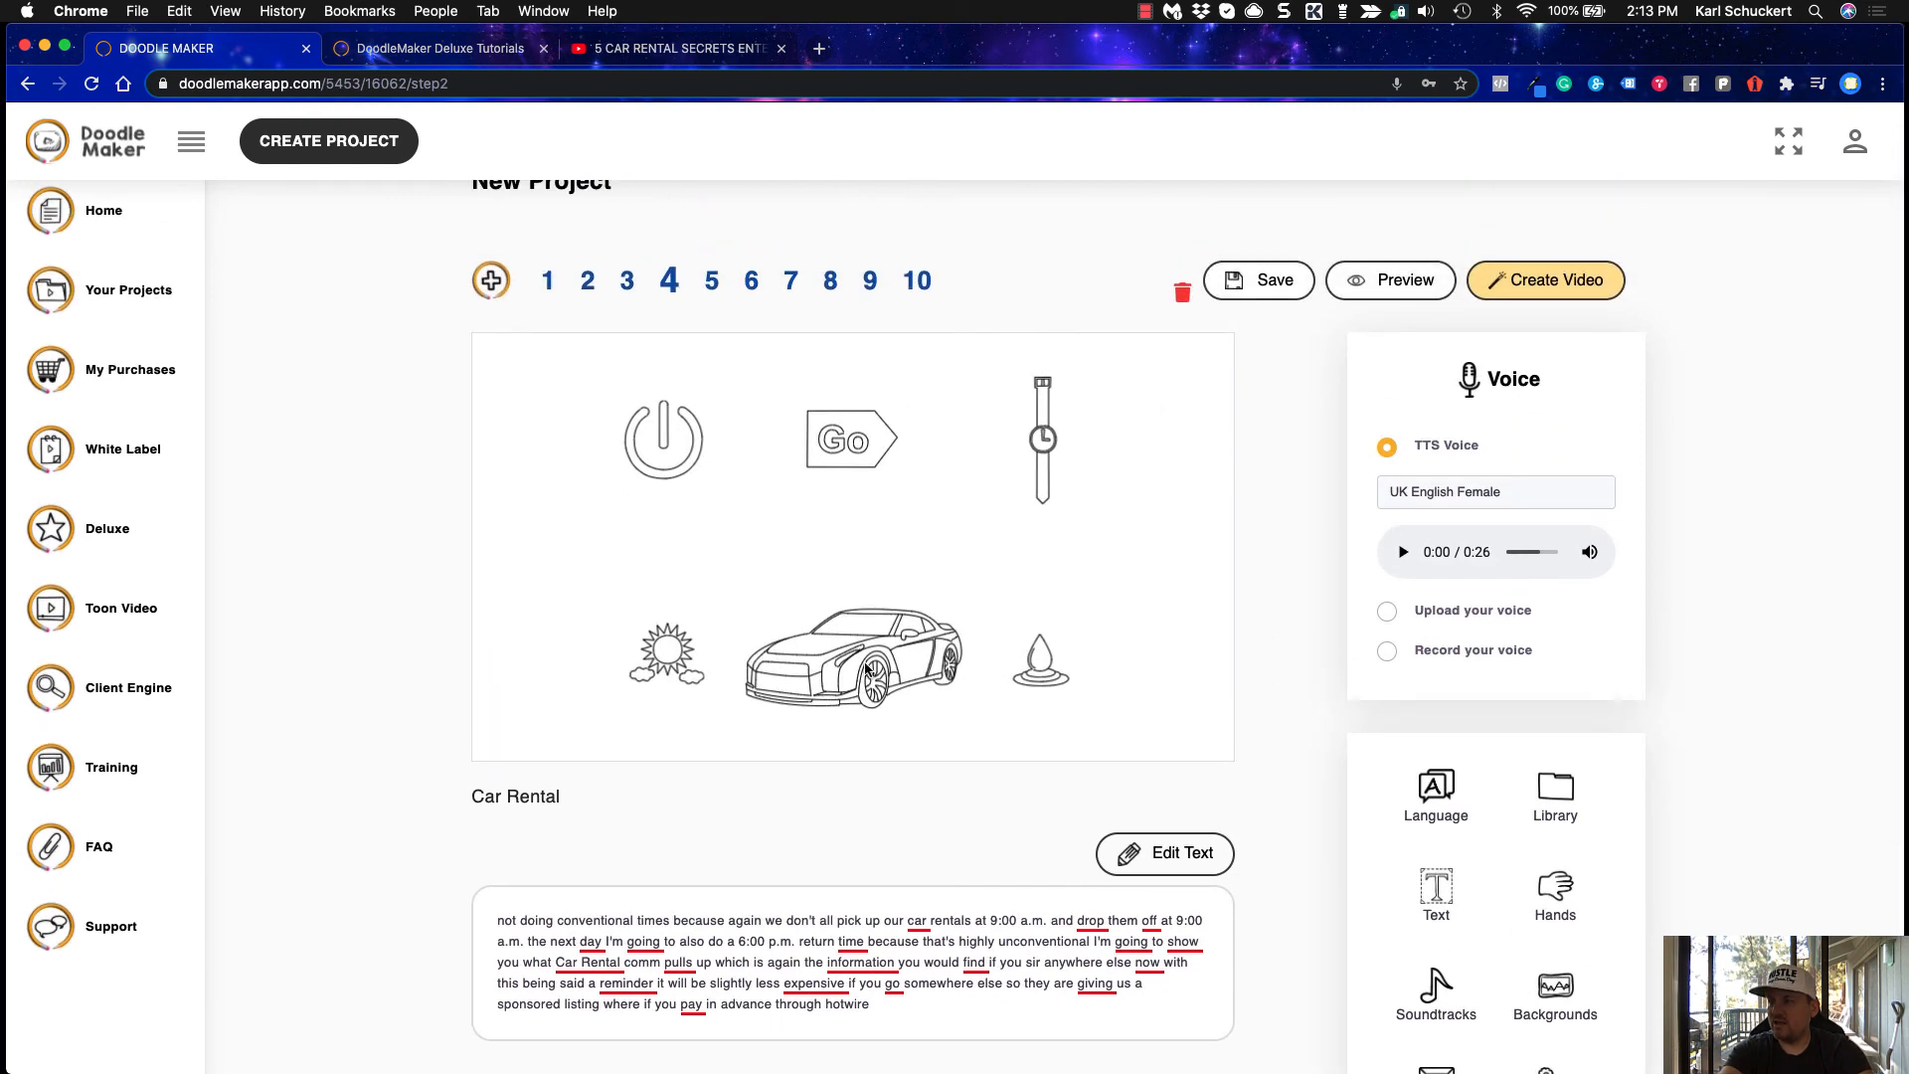
{"action": "scroll", "coordinate": [1250, 845], "scroll_direction": "down", "scroll_amount": 3}
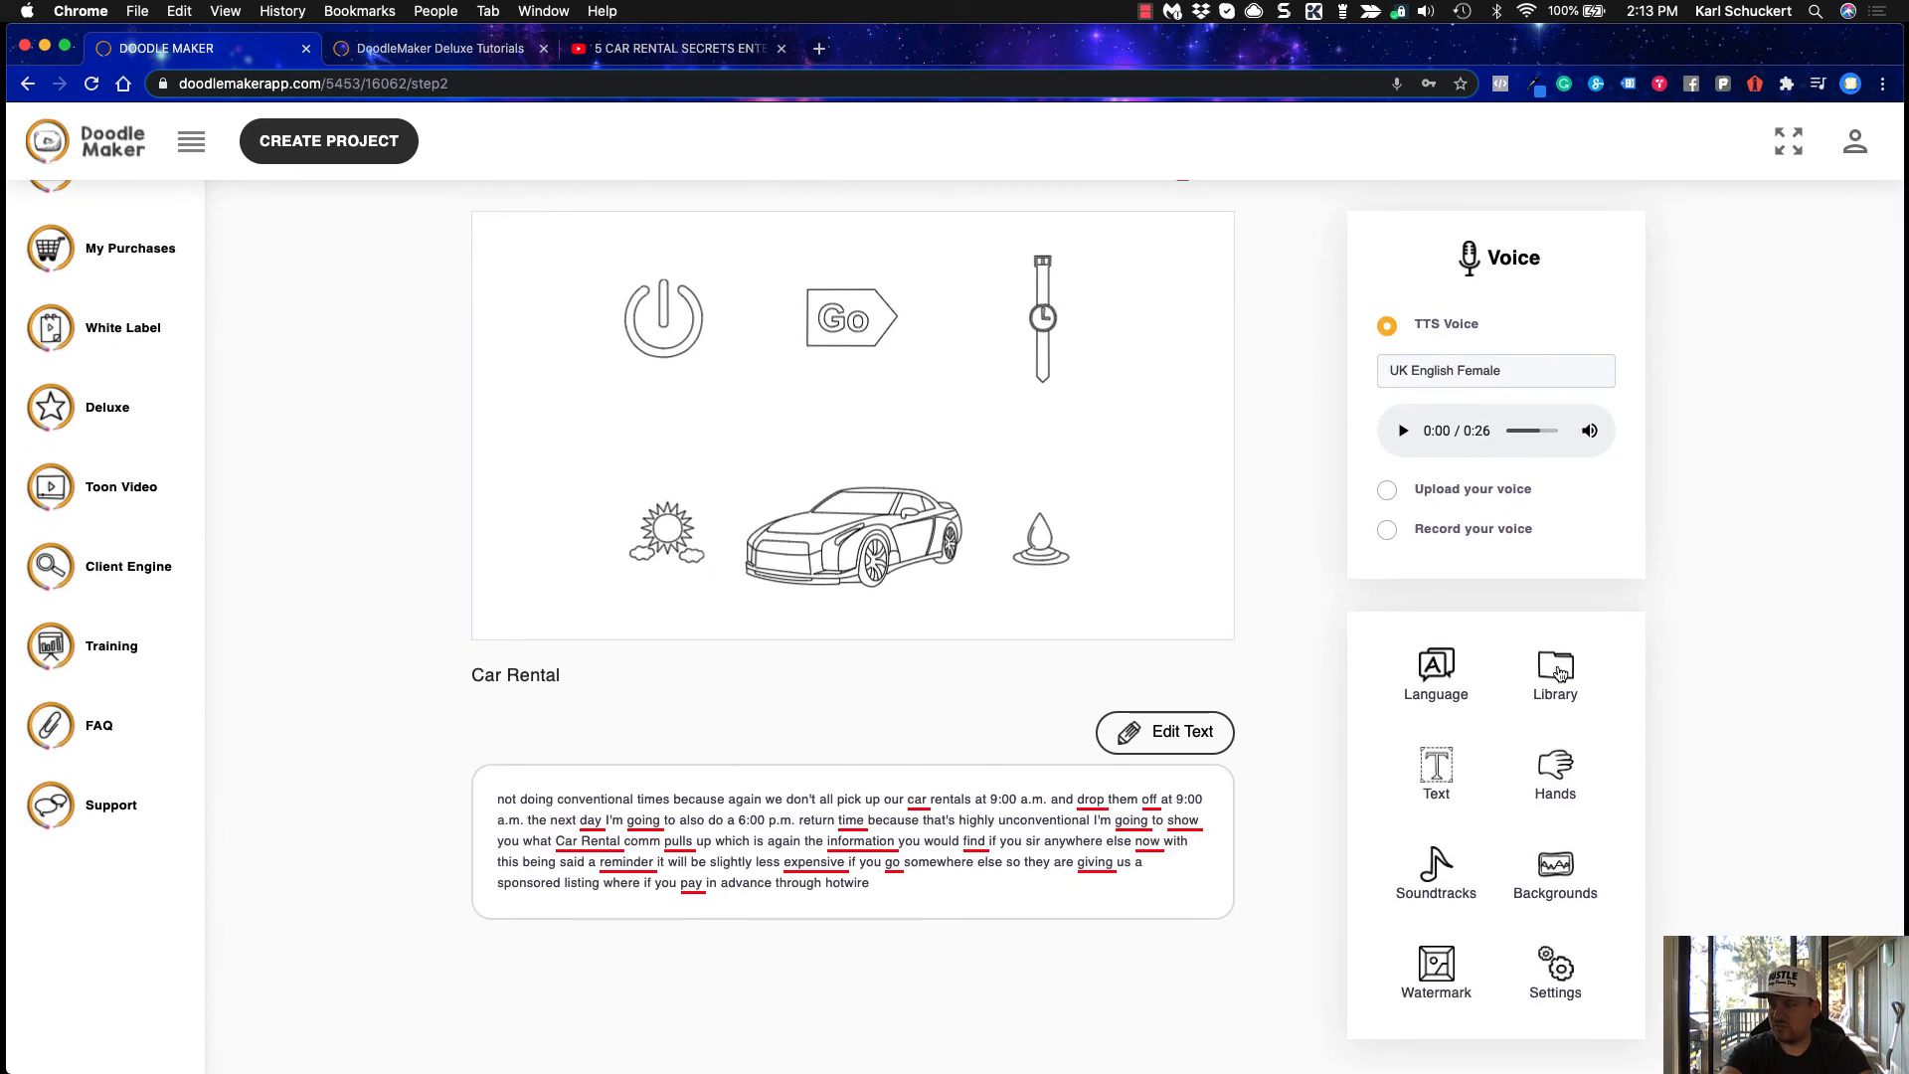
Change the project's speech language to Greek with Auto Translation enabled
{"action": "left_click", "coordinate": [1435, 677]}
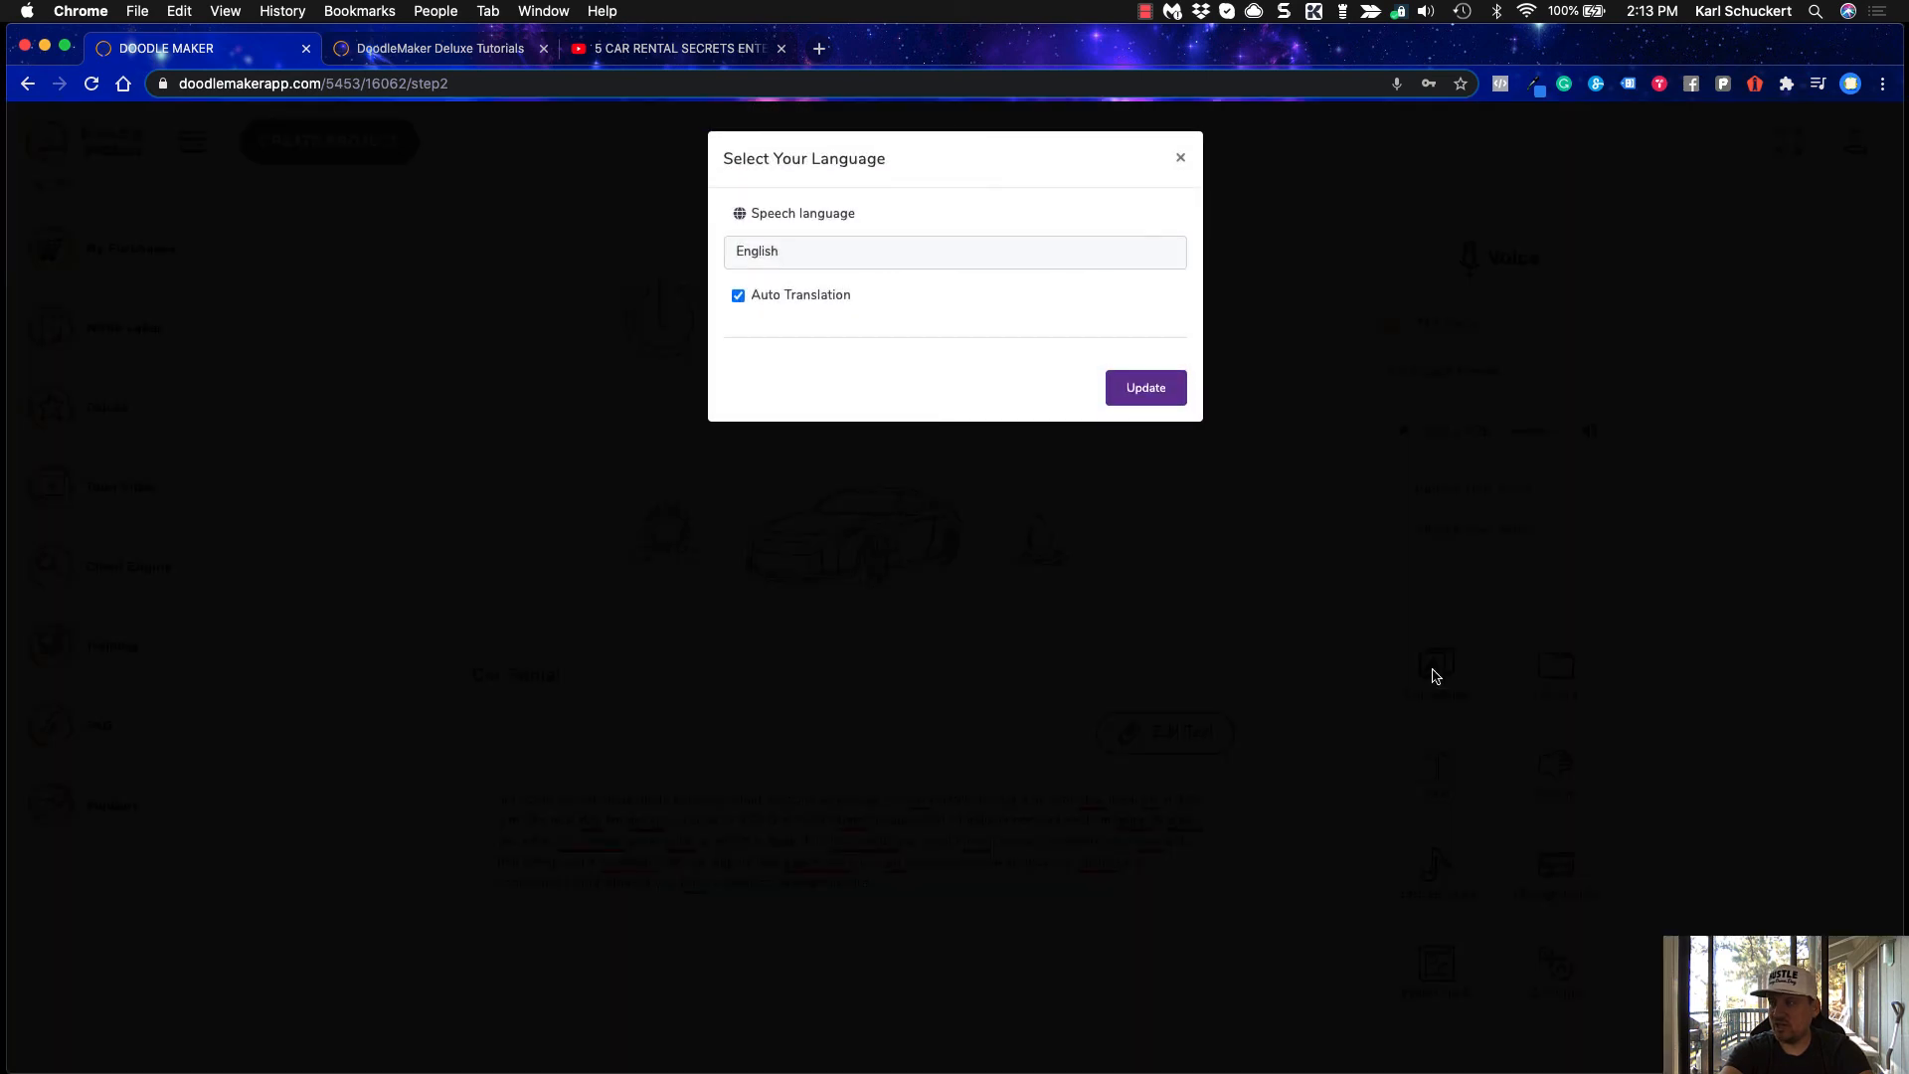
{"action": "left_click", "coordinate": [907, 262]}
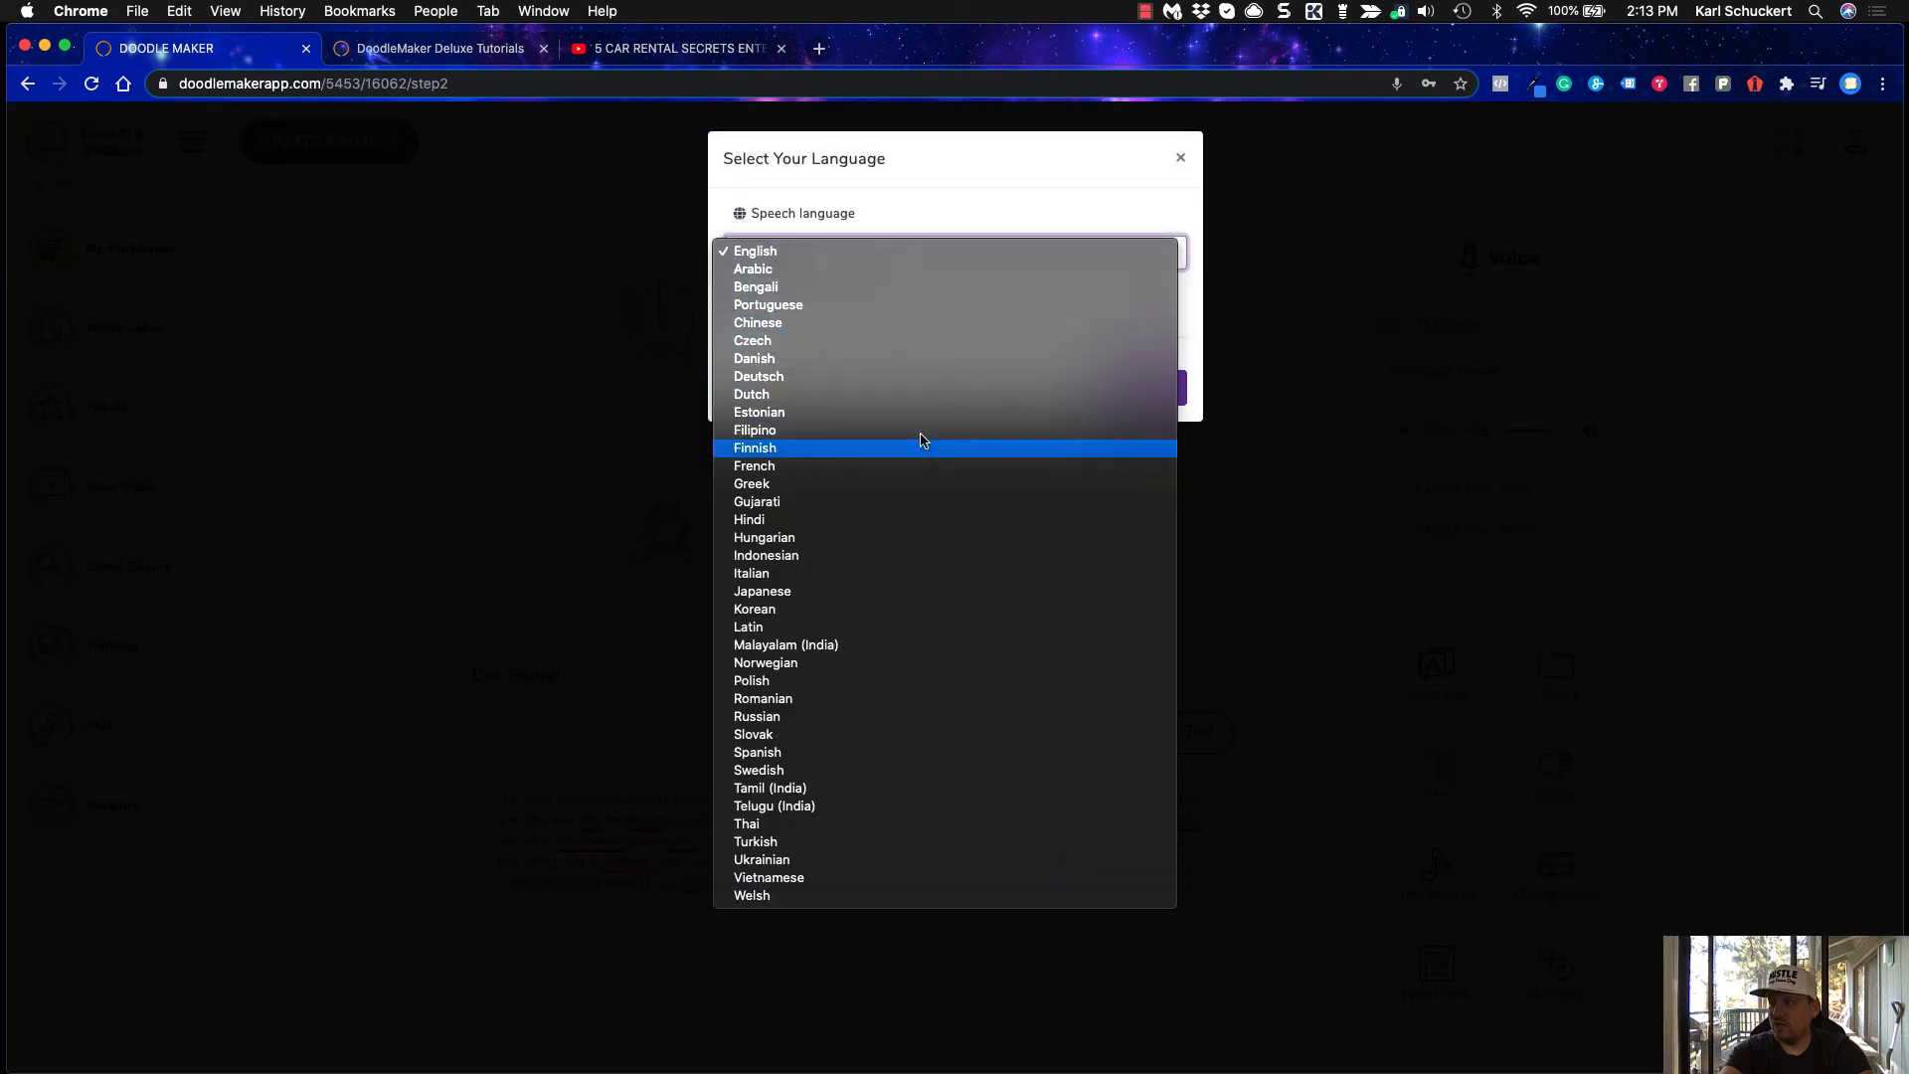
{"action": "left_click", "coordinate": [912, 494]}
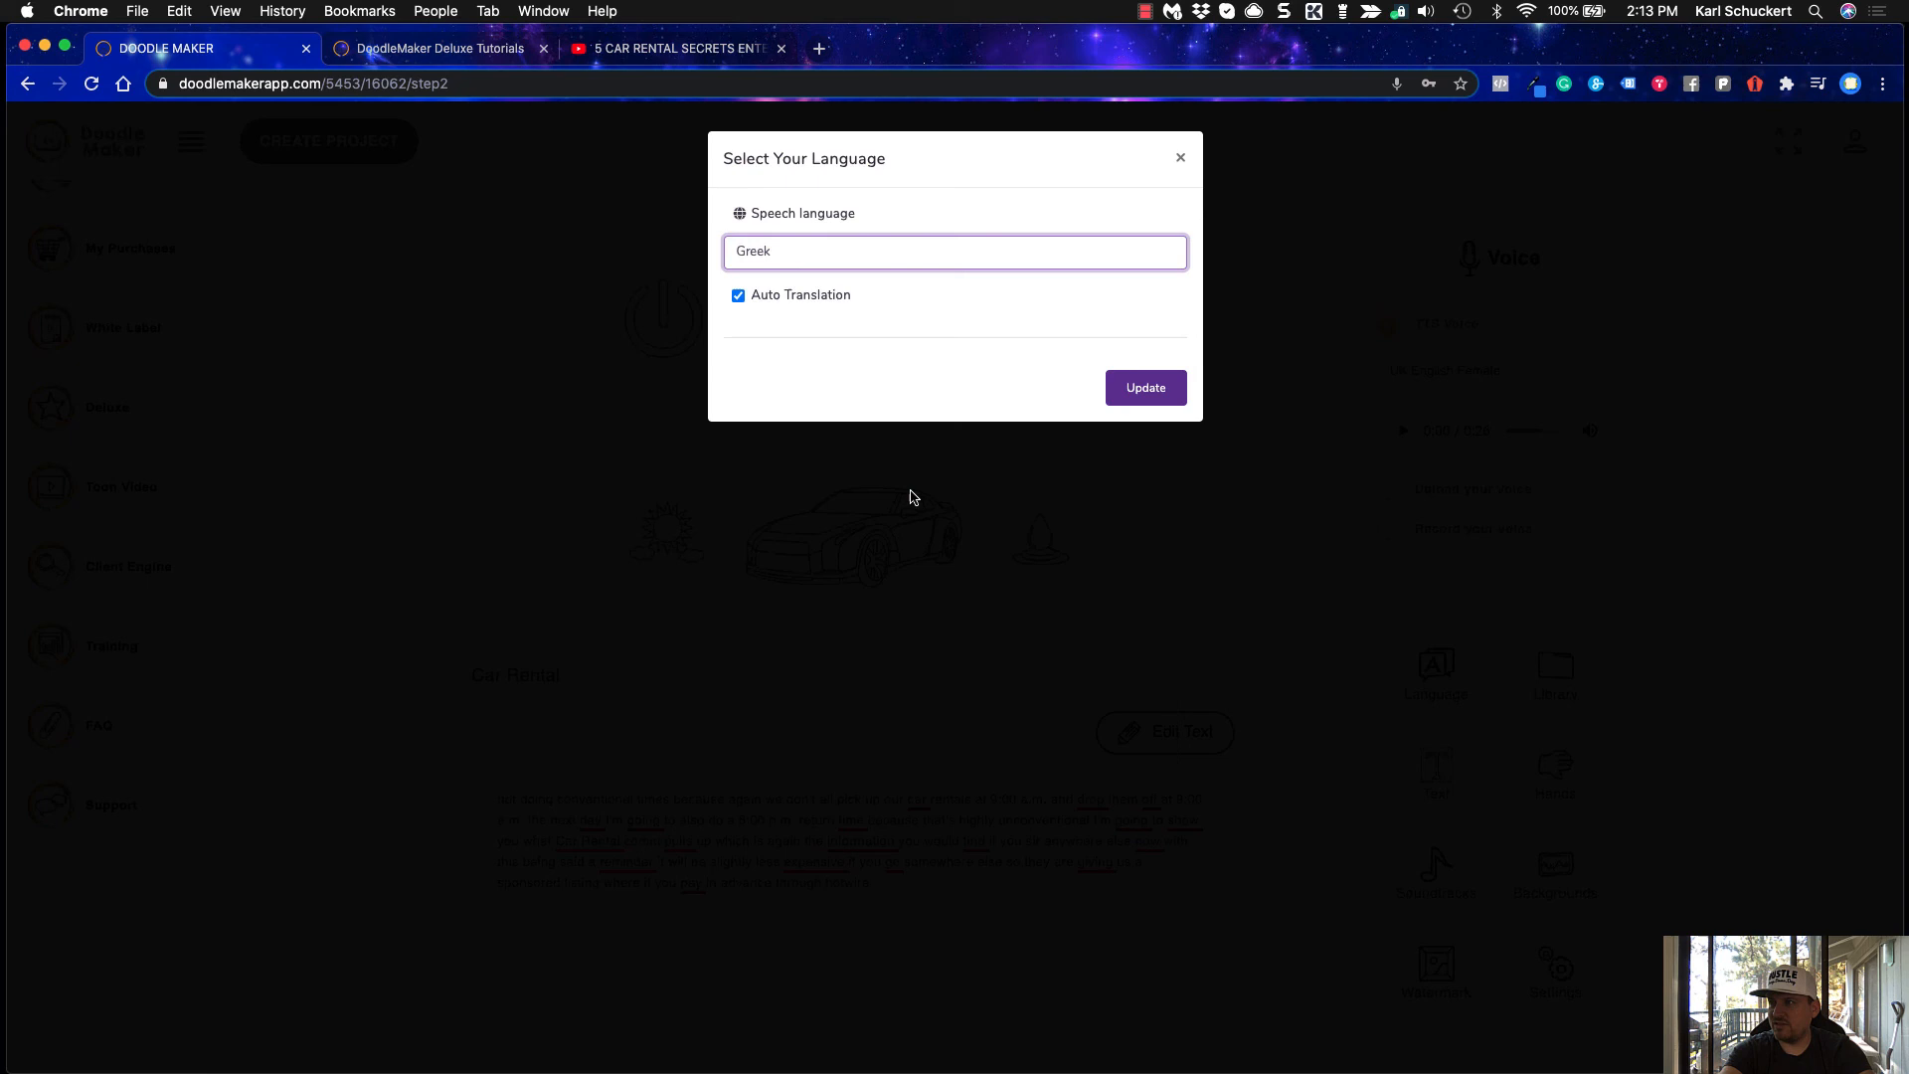
{"action": "left_click", "coordinate": [1132, 388]}
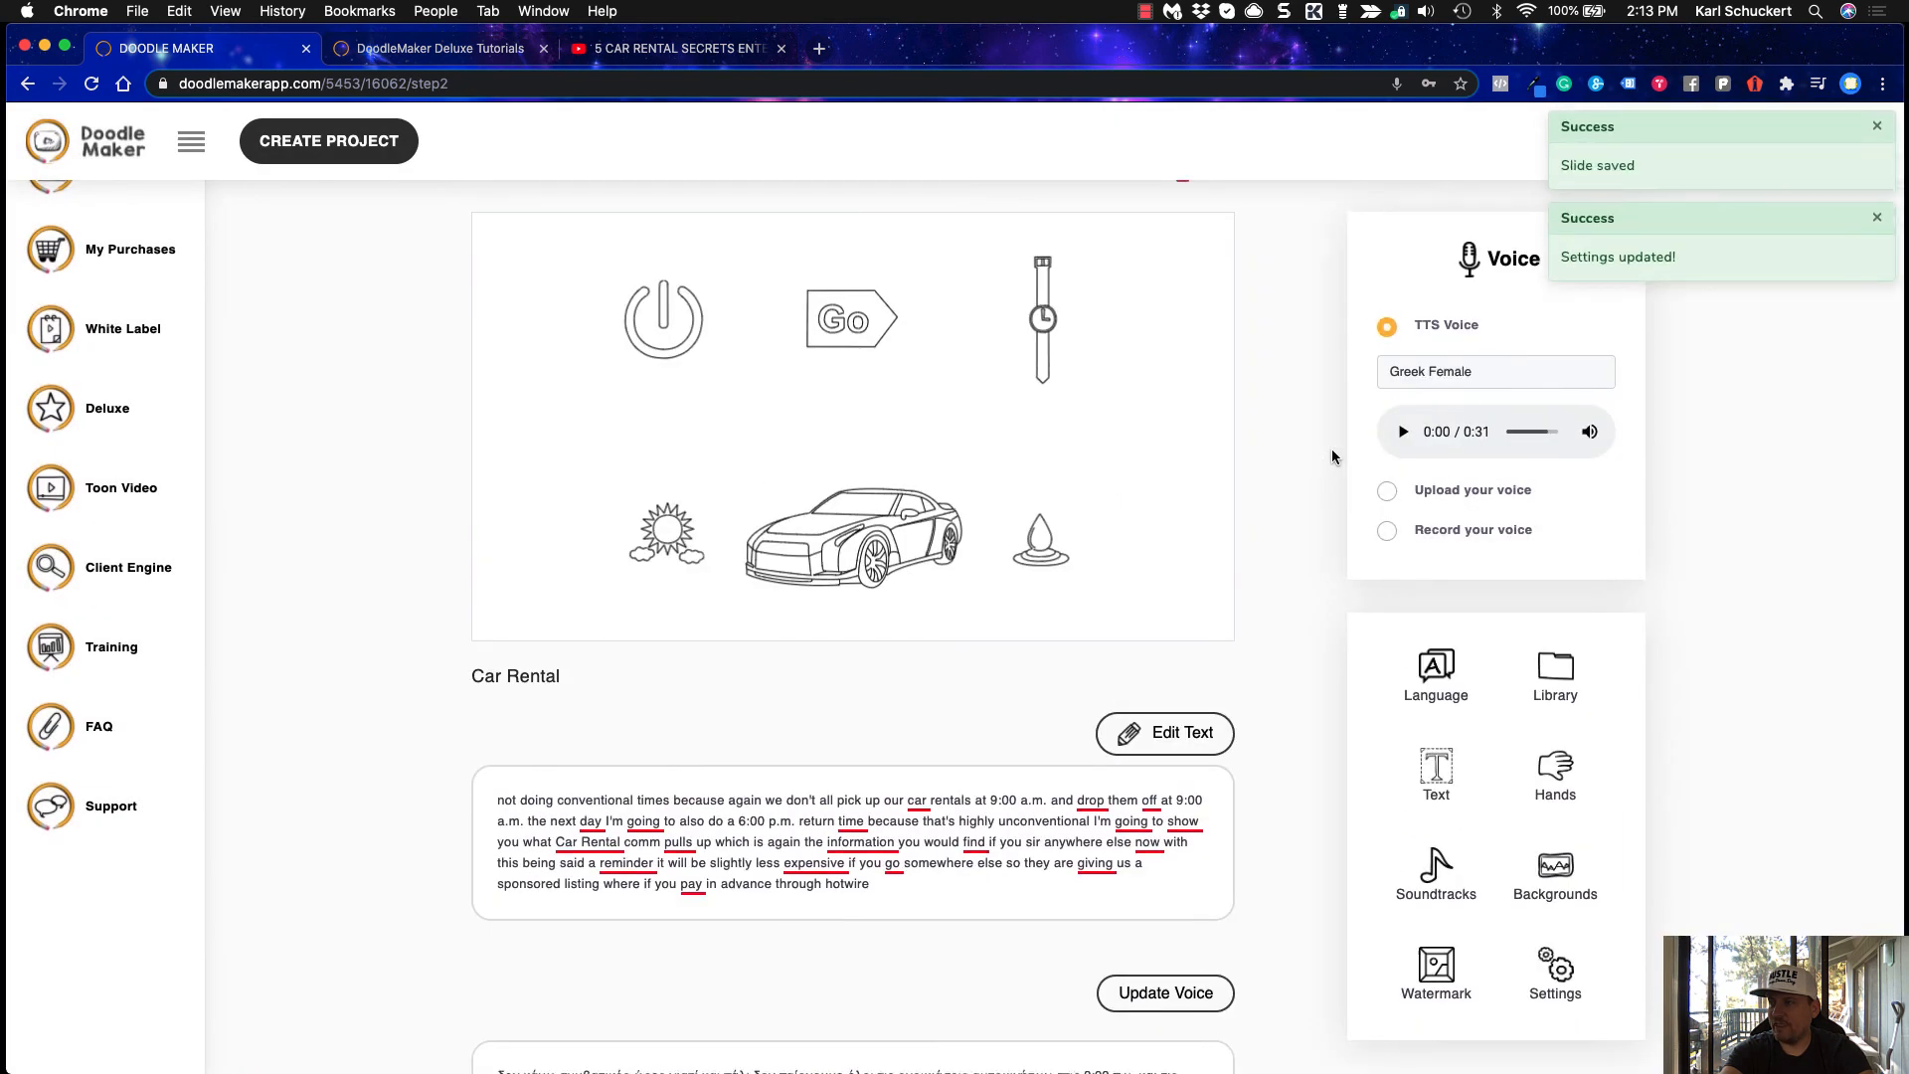
Play a few seconds of slide 4's Greek voice-over and view the translated script
{"action": "scroll", "coordinate": [1332, 455], "scroll_direction": "up", "scroll_amount": 1}
{"action": "left_click", "coordinate": [1399, 510]}
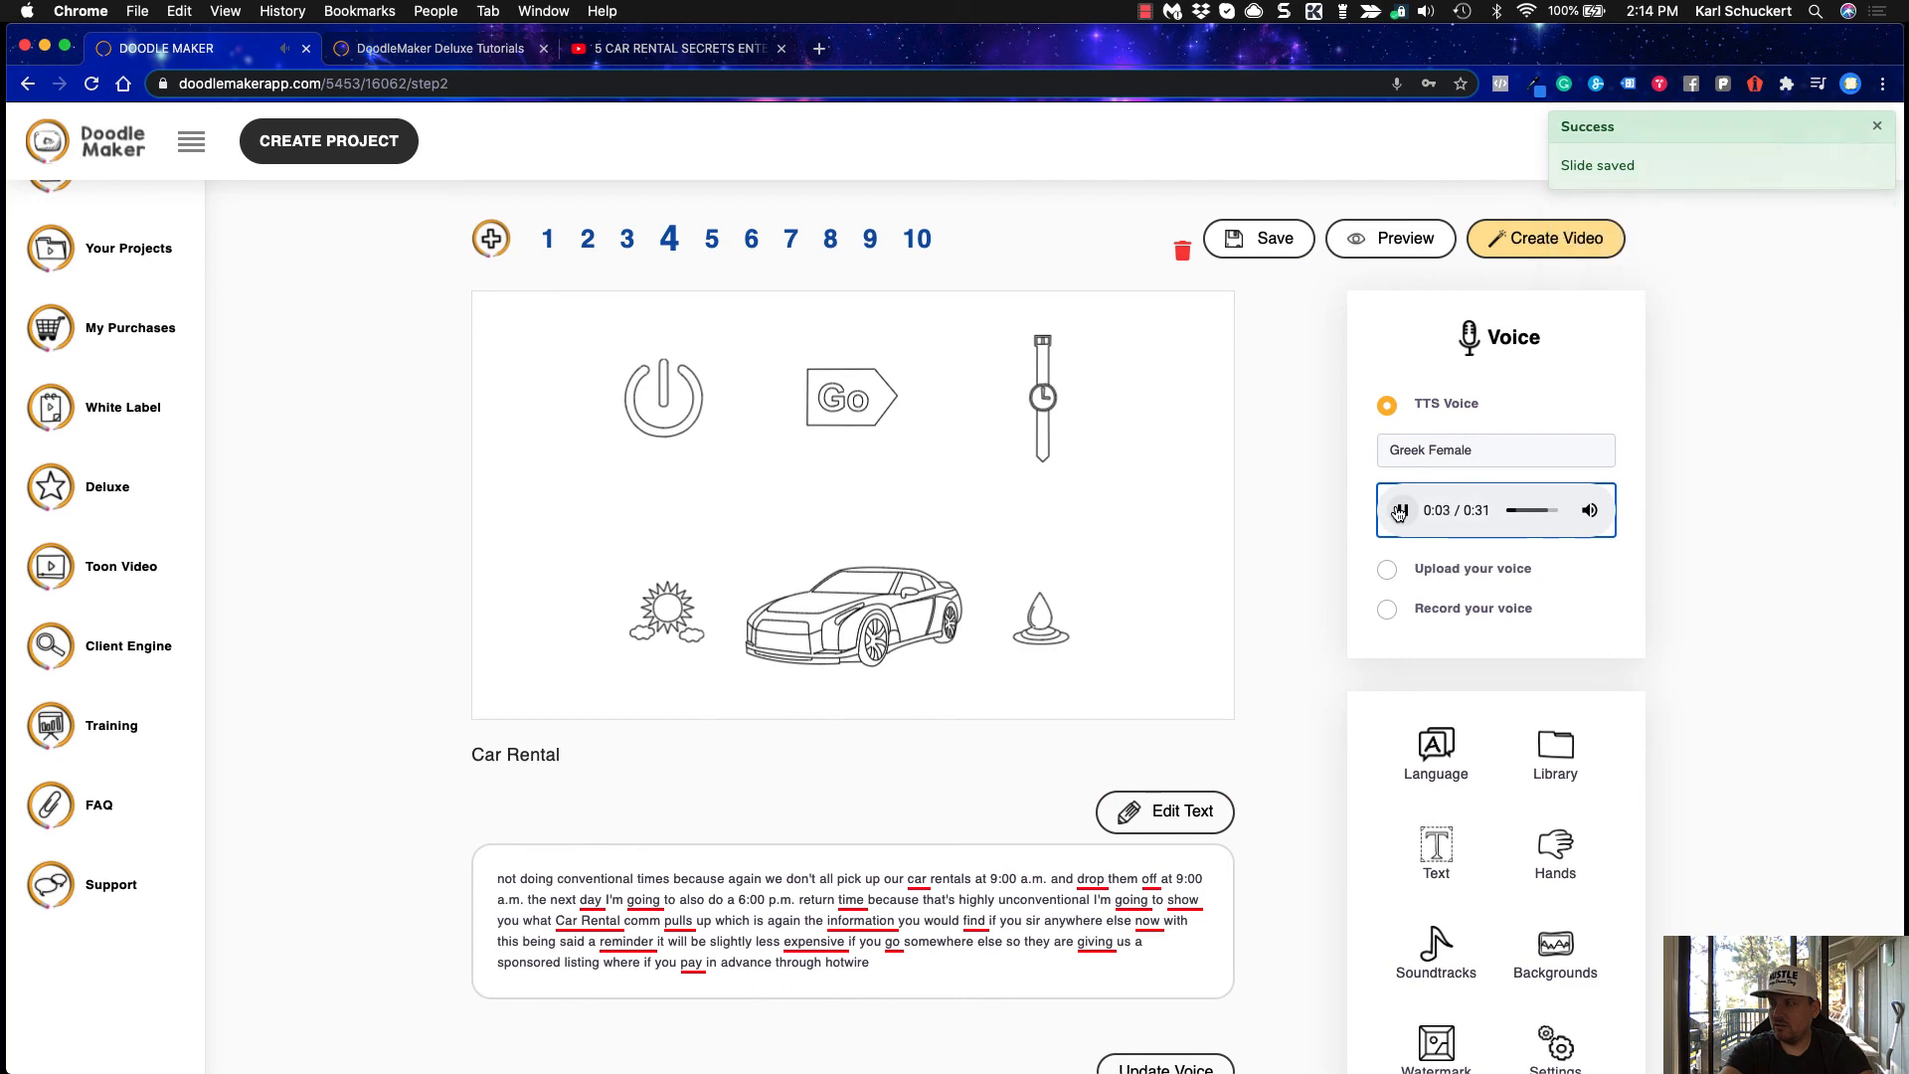
{"action": "left_click", "coordinate": [1400, 510]}
{"action": "scroll", "coordinate": [1312, 697], "scroll_direction": "down", "scroll_amount": 2}
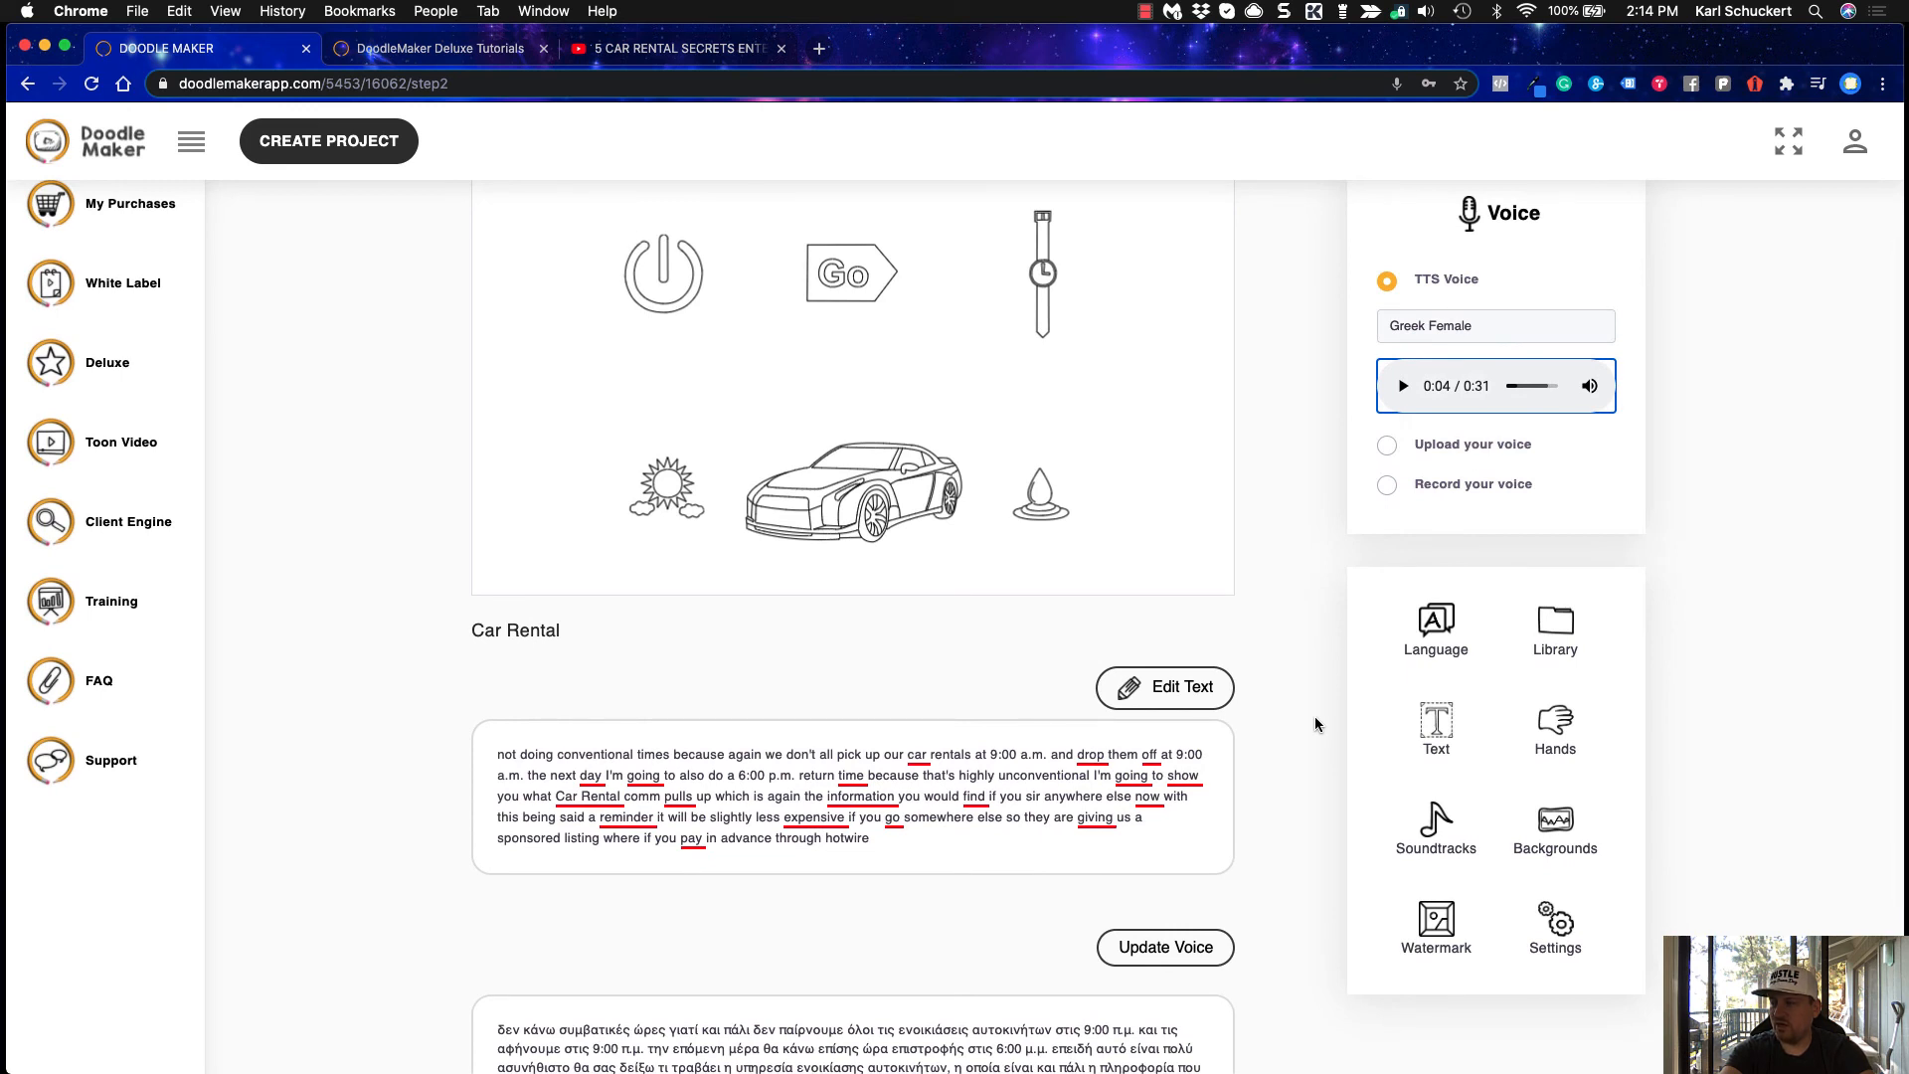
View the available drawing hand styles and close the selection without choosing another one
{"action": "scroll", "coordinate": [1315, 724], "scroll_direction": "down", "scroll_amount": 1}
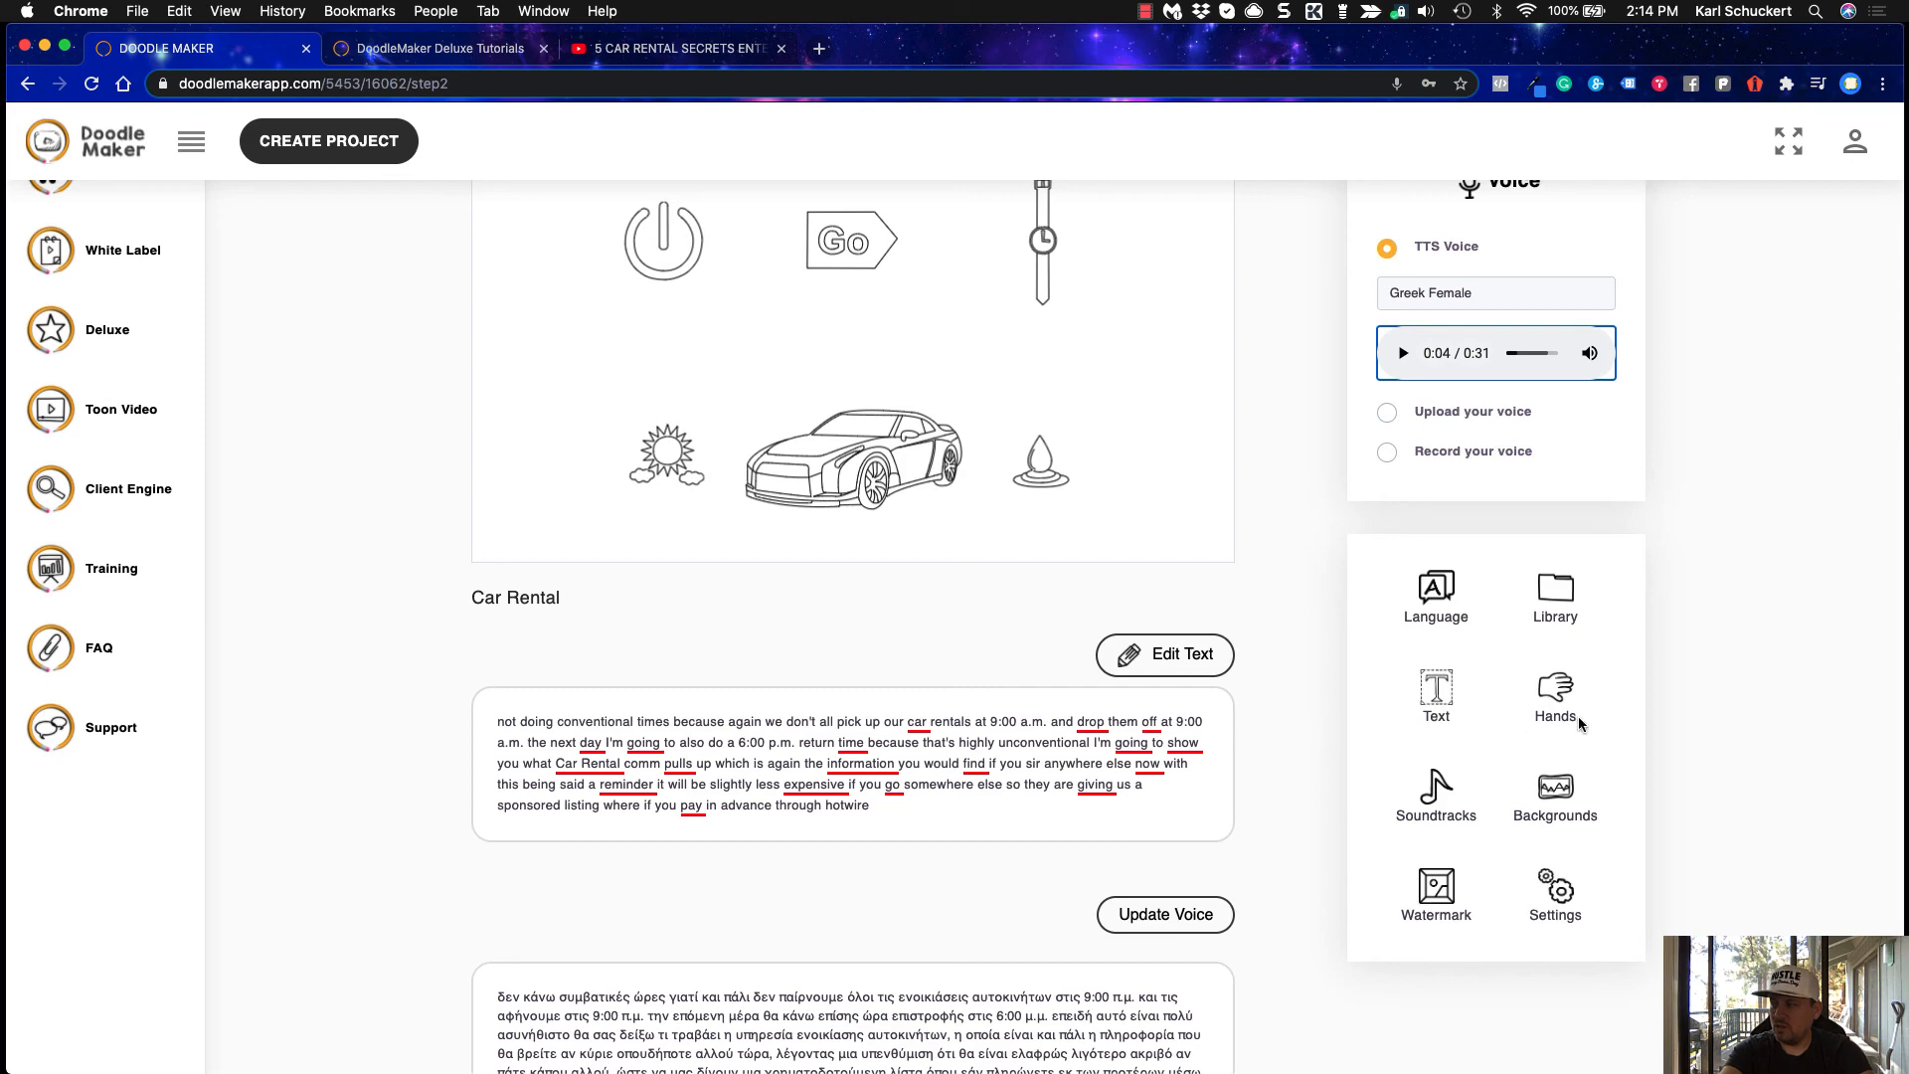
{"action": "left_click", "coordinate": [1561, 694]}
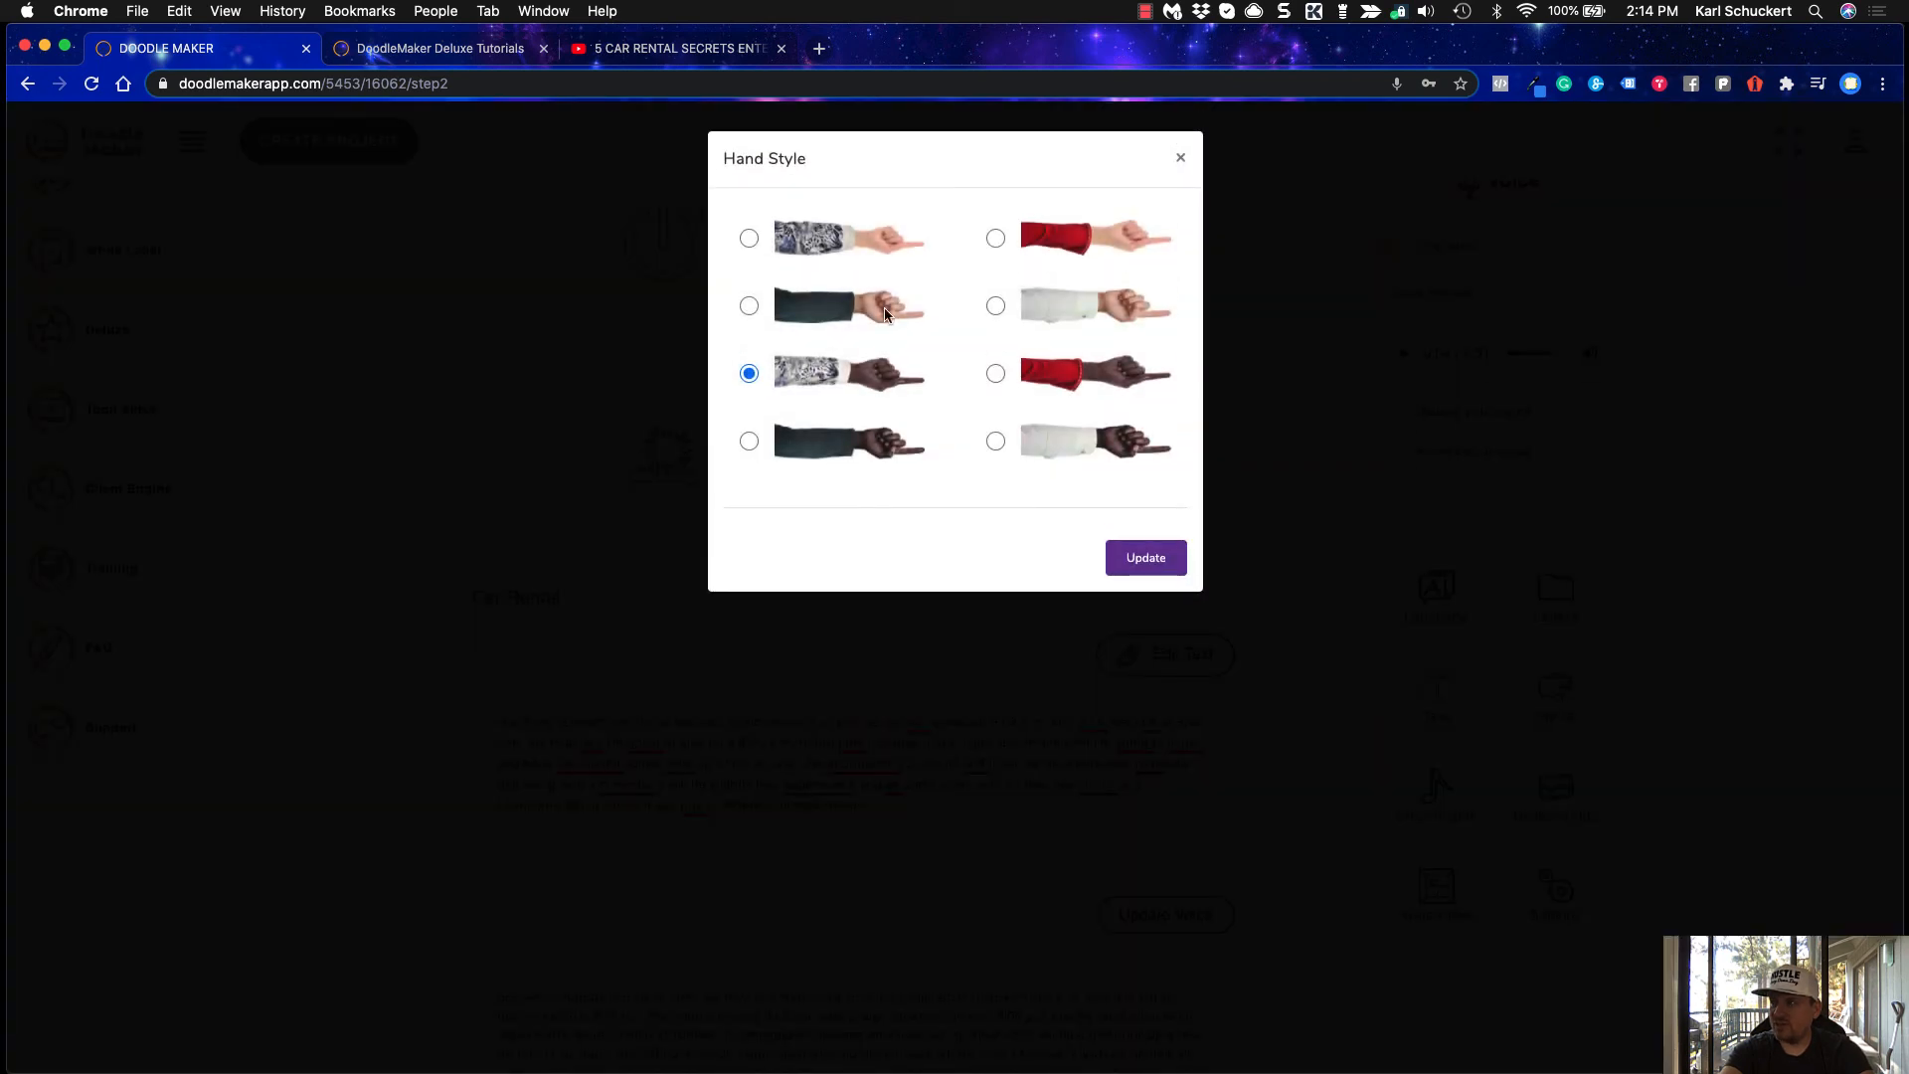
{"action": "left_click", "coordinate": [1181, 159]}
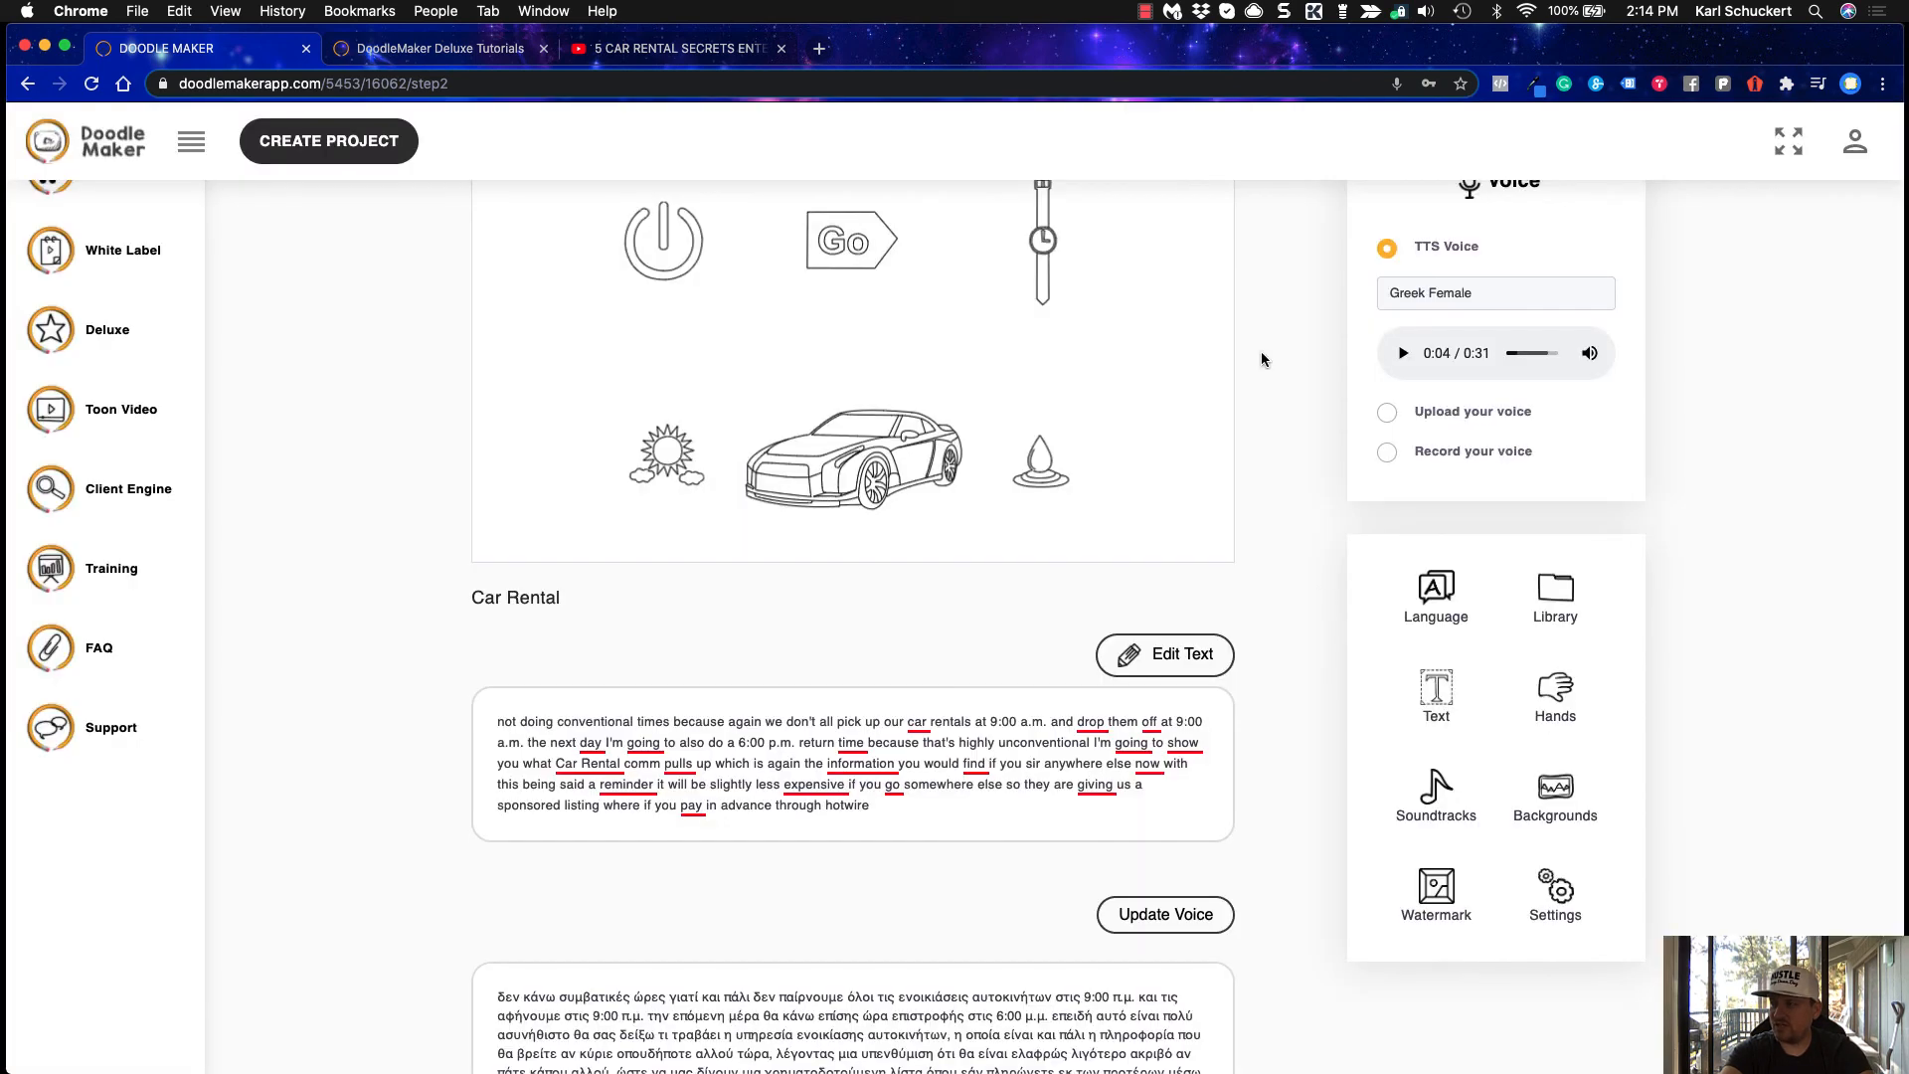
Try custom background colors for the slides, first orange and then teal
{"action": "left_click", "coordinate": [1545, 795]}
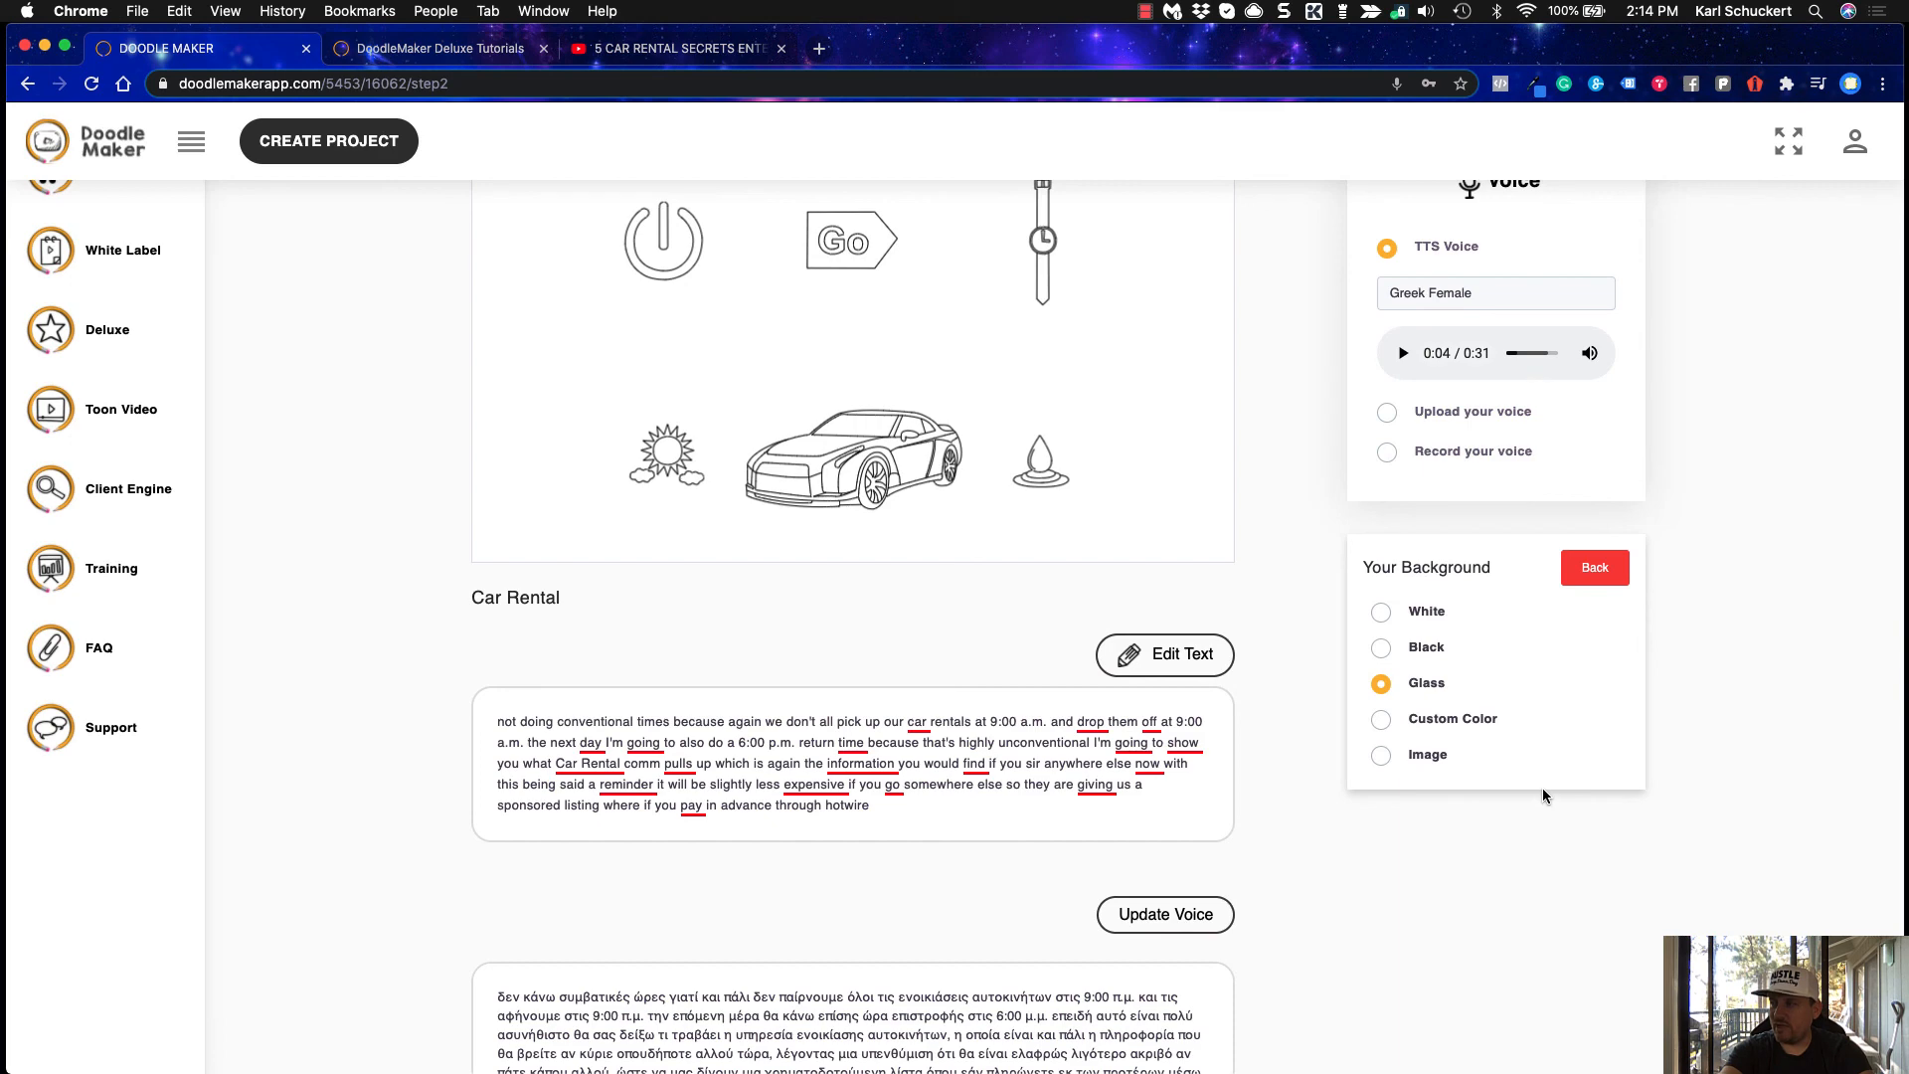
{"action": "left_click", "coordinate": [1383, 719]}
{"action": "left_click", "coordinate": [1398, 758]}
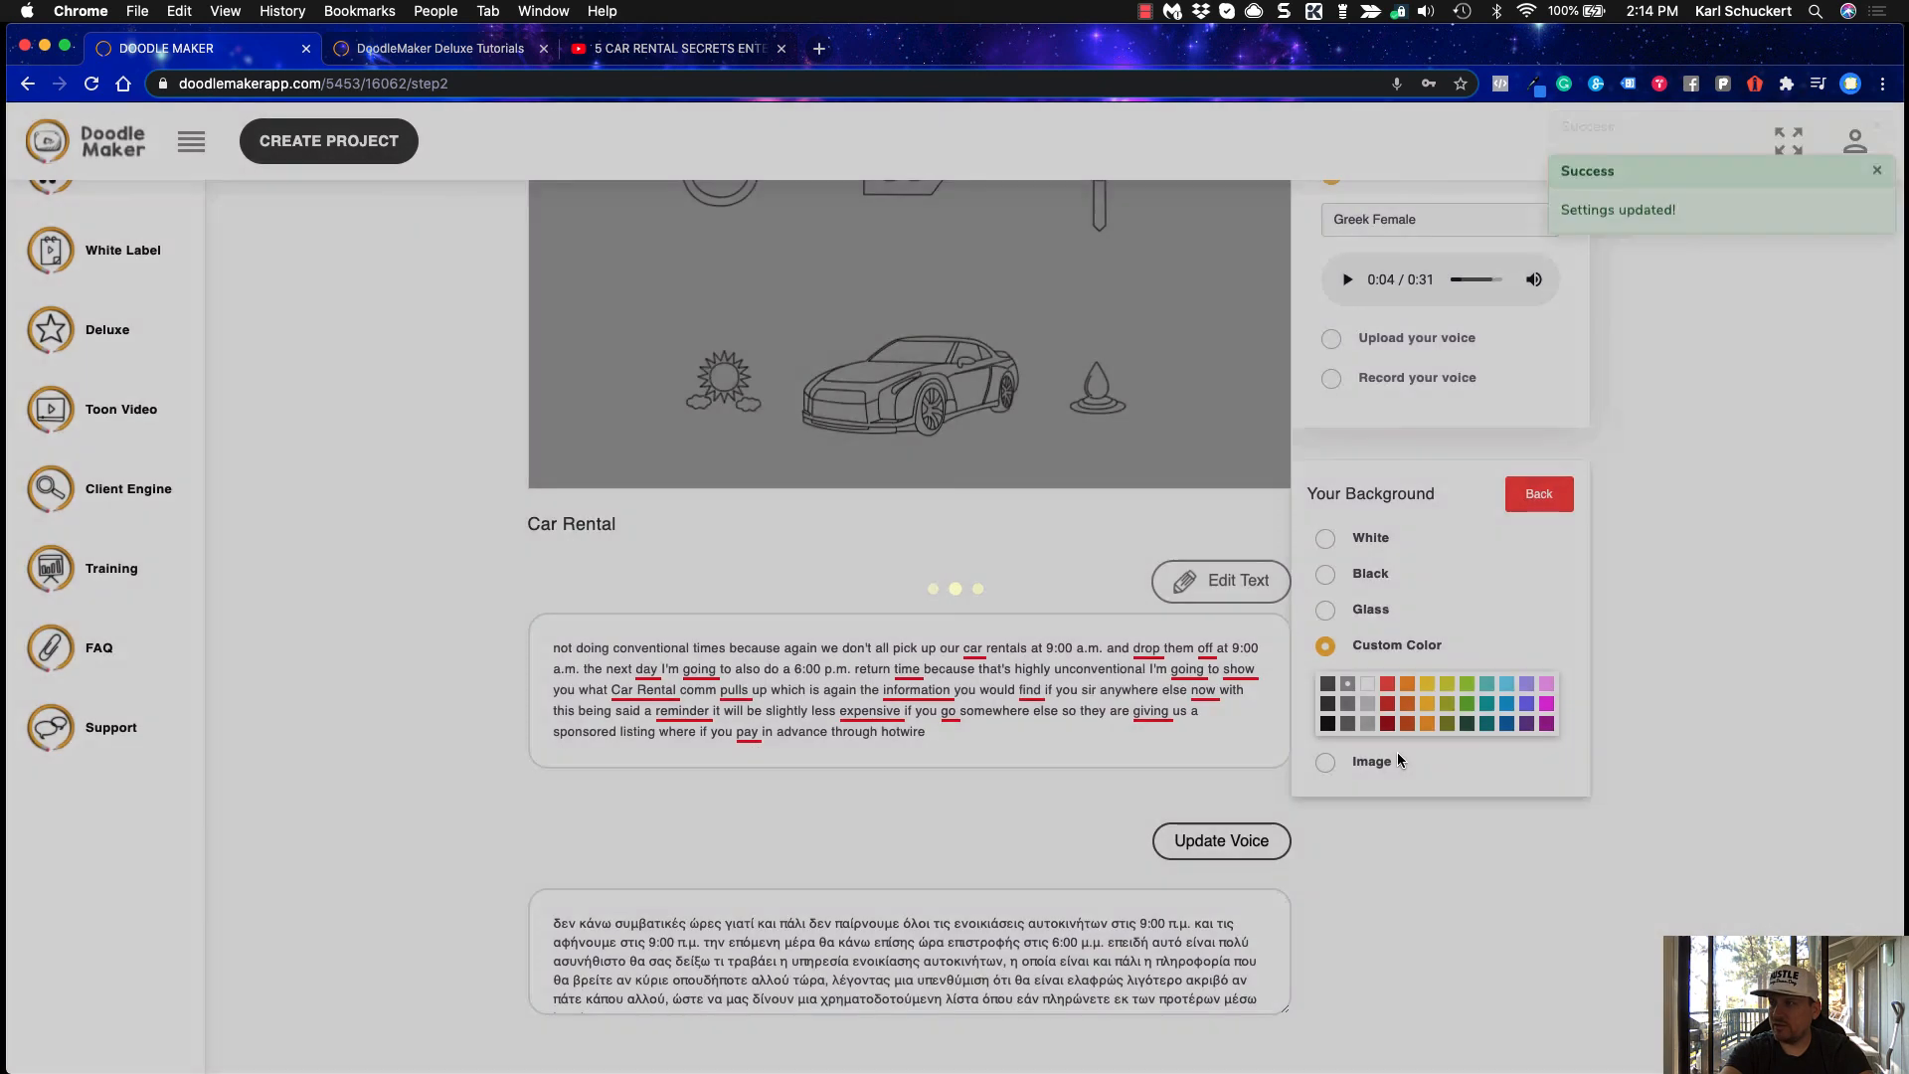
{"action": "scroll", "coordinate": [1332, 696], "scroll_direction": "up", "scroll_amount": 2}
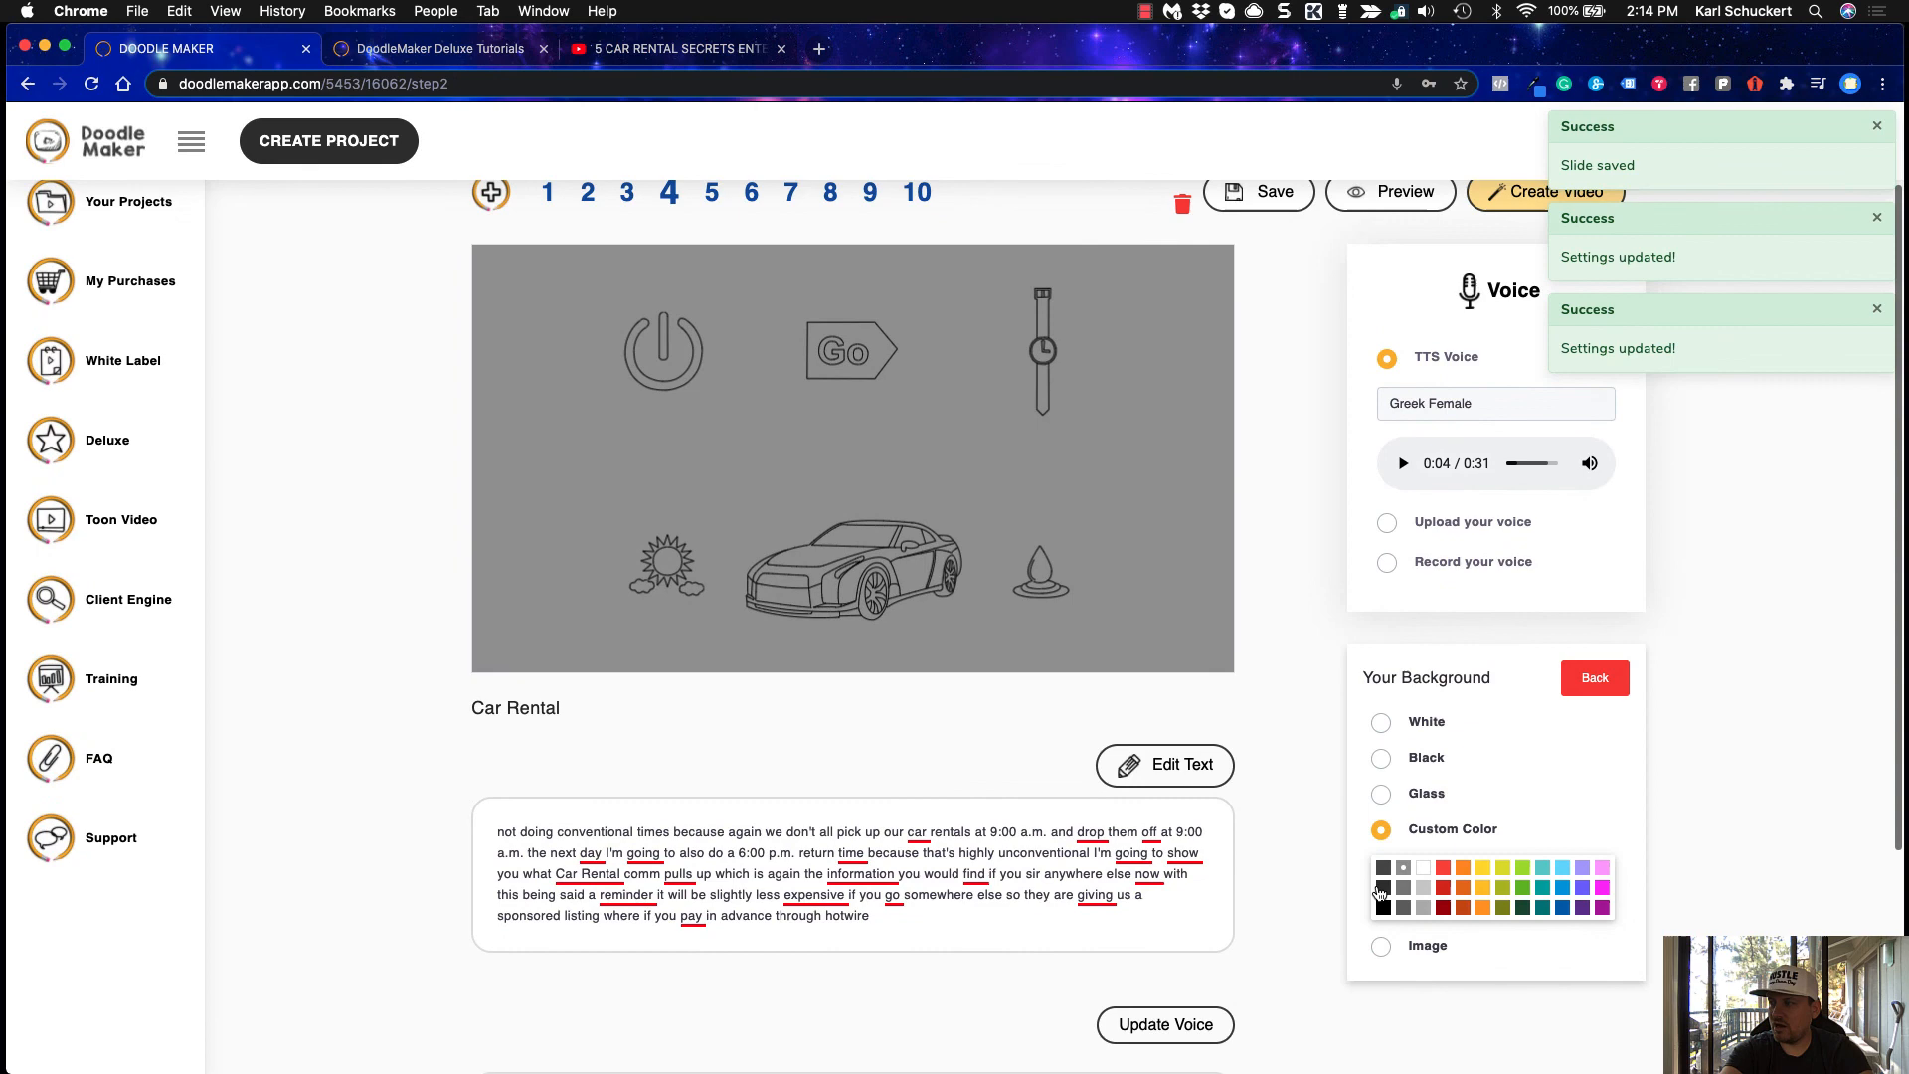
{"action": "left_click", "coordinate": [1463, 868]}
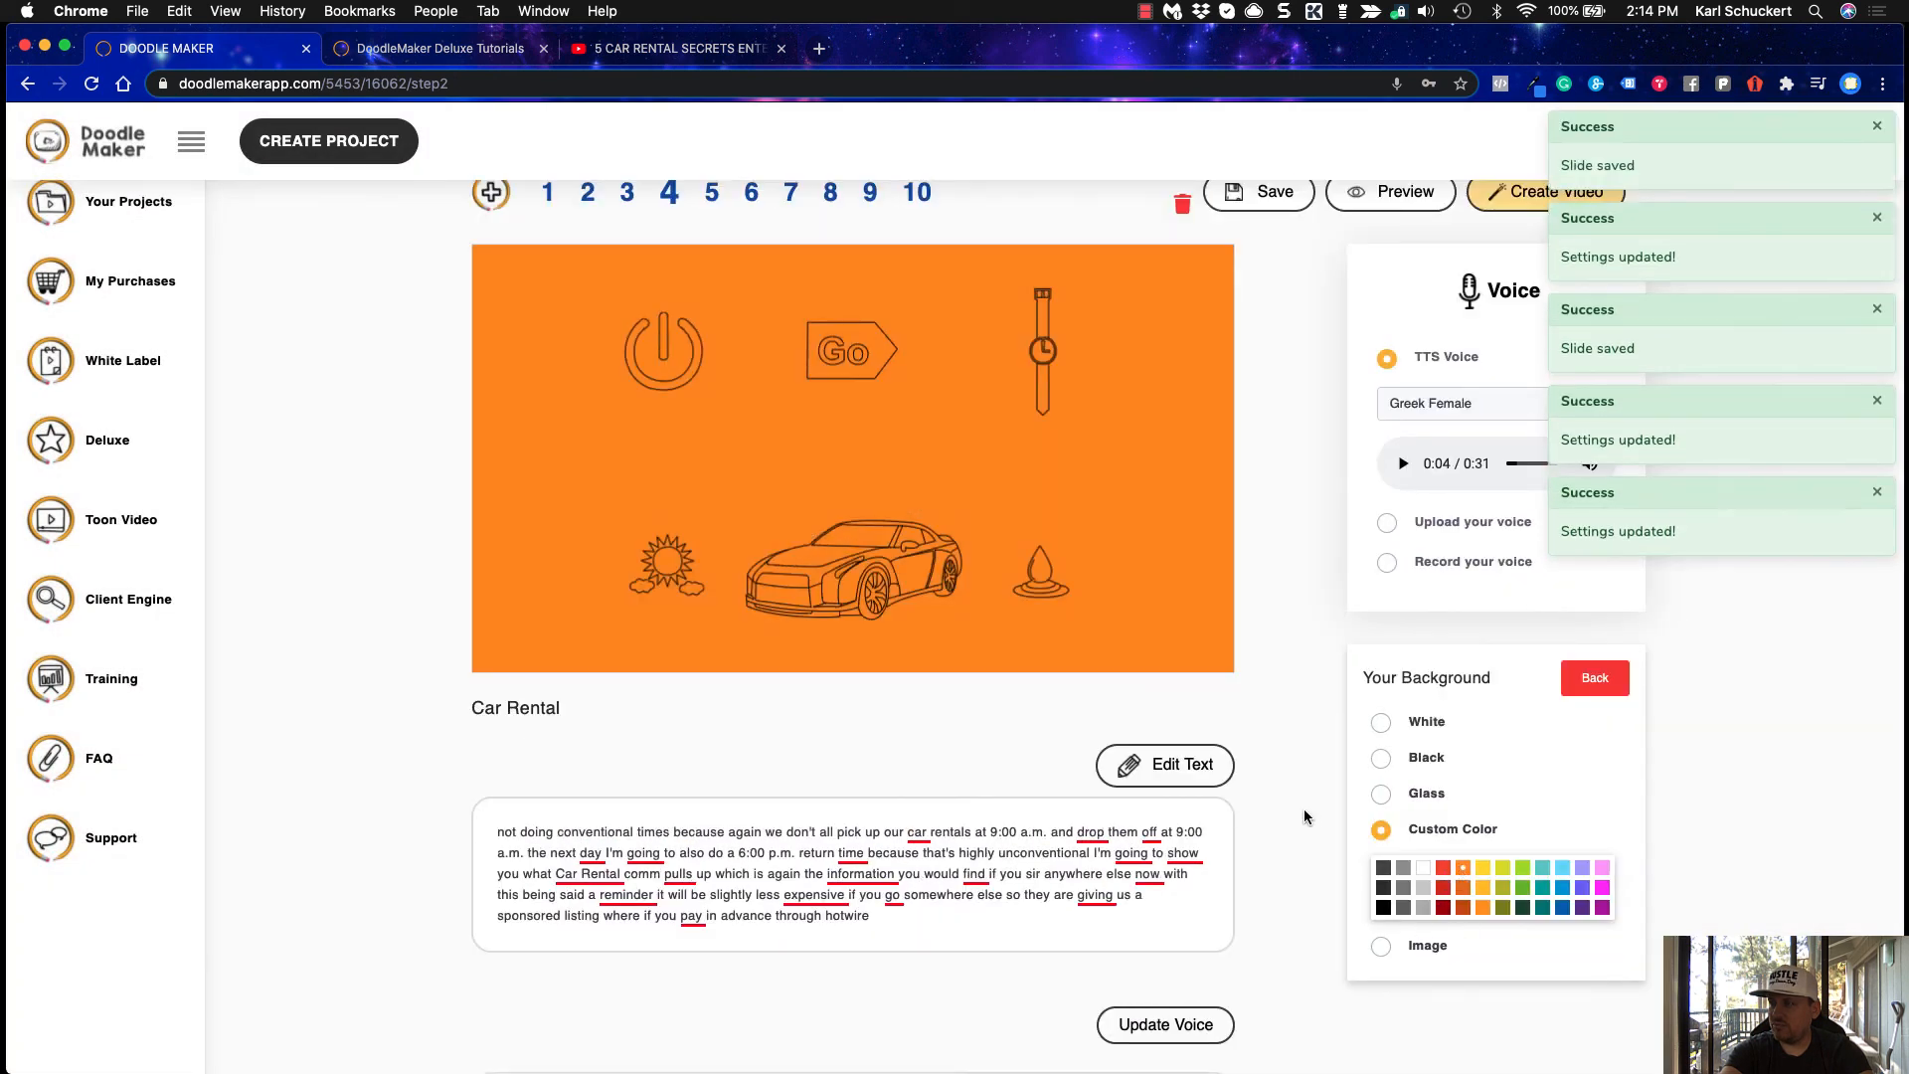
{"action": "left_click", "coordinate": [1545, 869]}
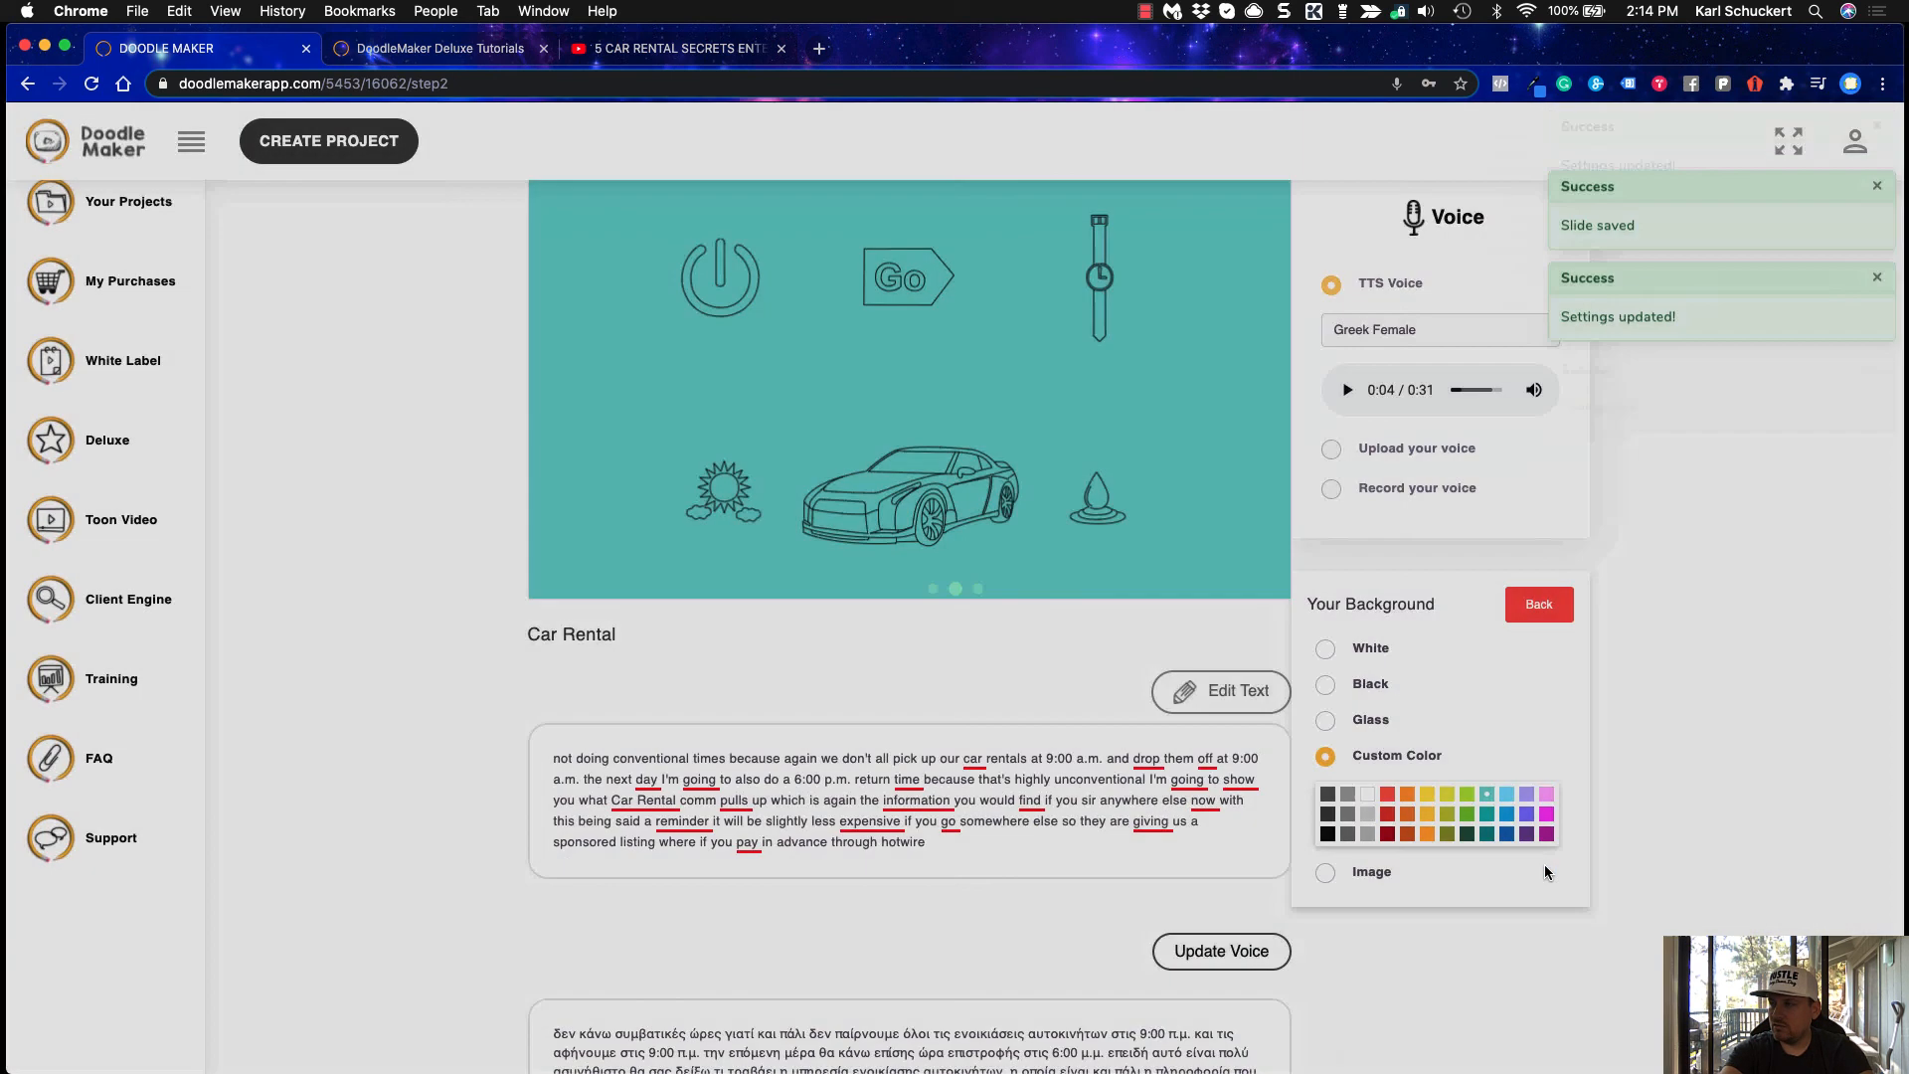
Try the Glass background, then set the slides' background to Black and close the background options
{"action": "left_click", "coordinate": [1378, 796]}
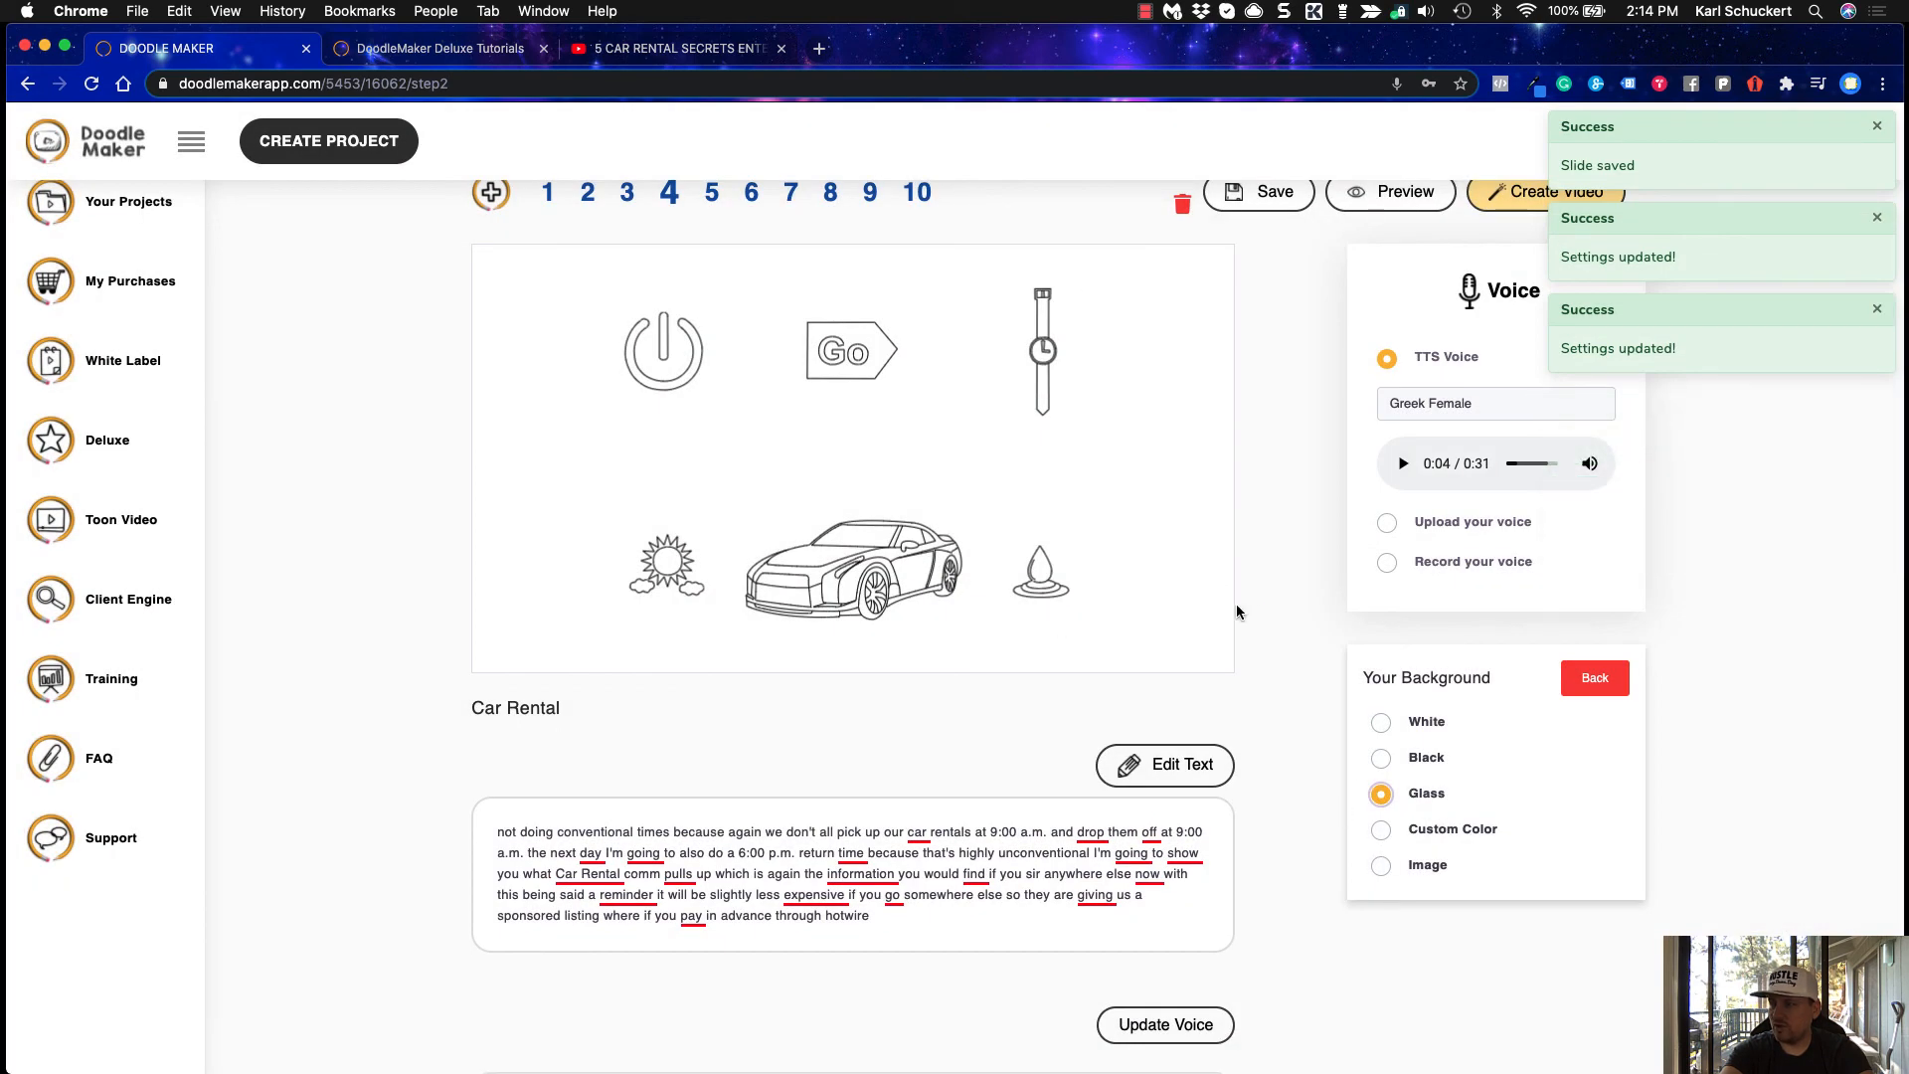
{"action": "left_click", "coordinate": [1384, 760]}
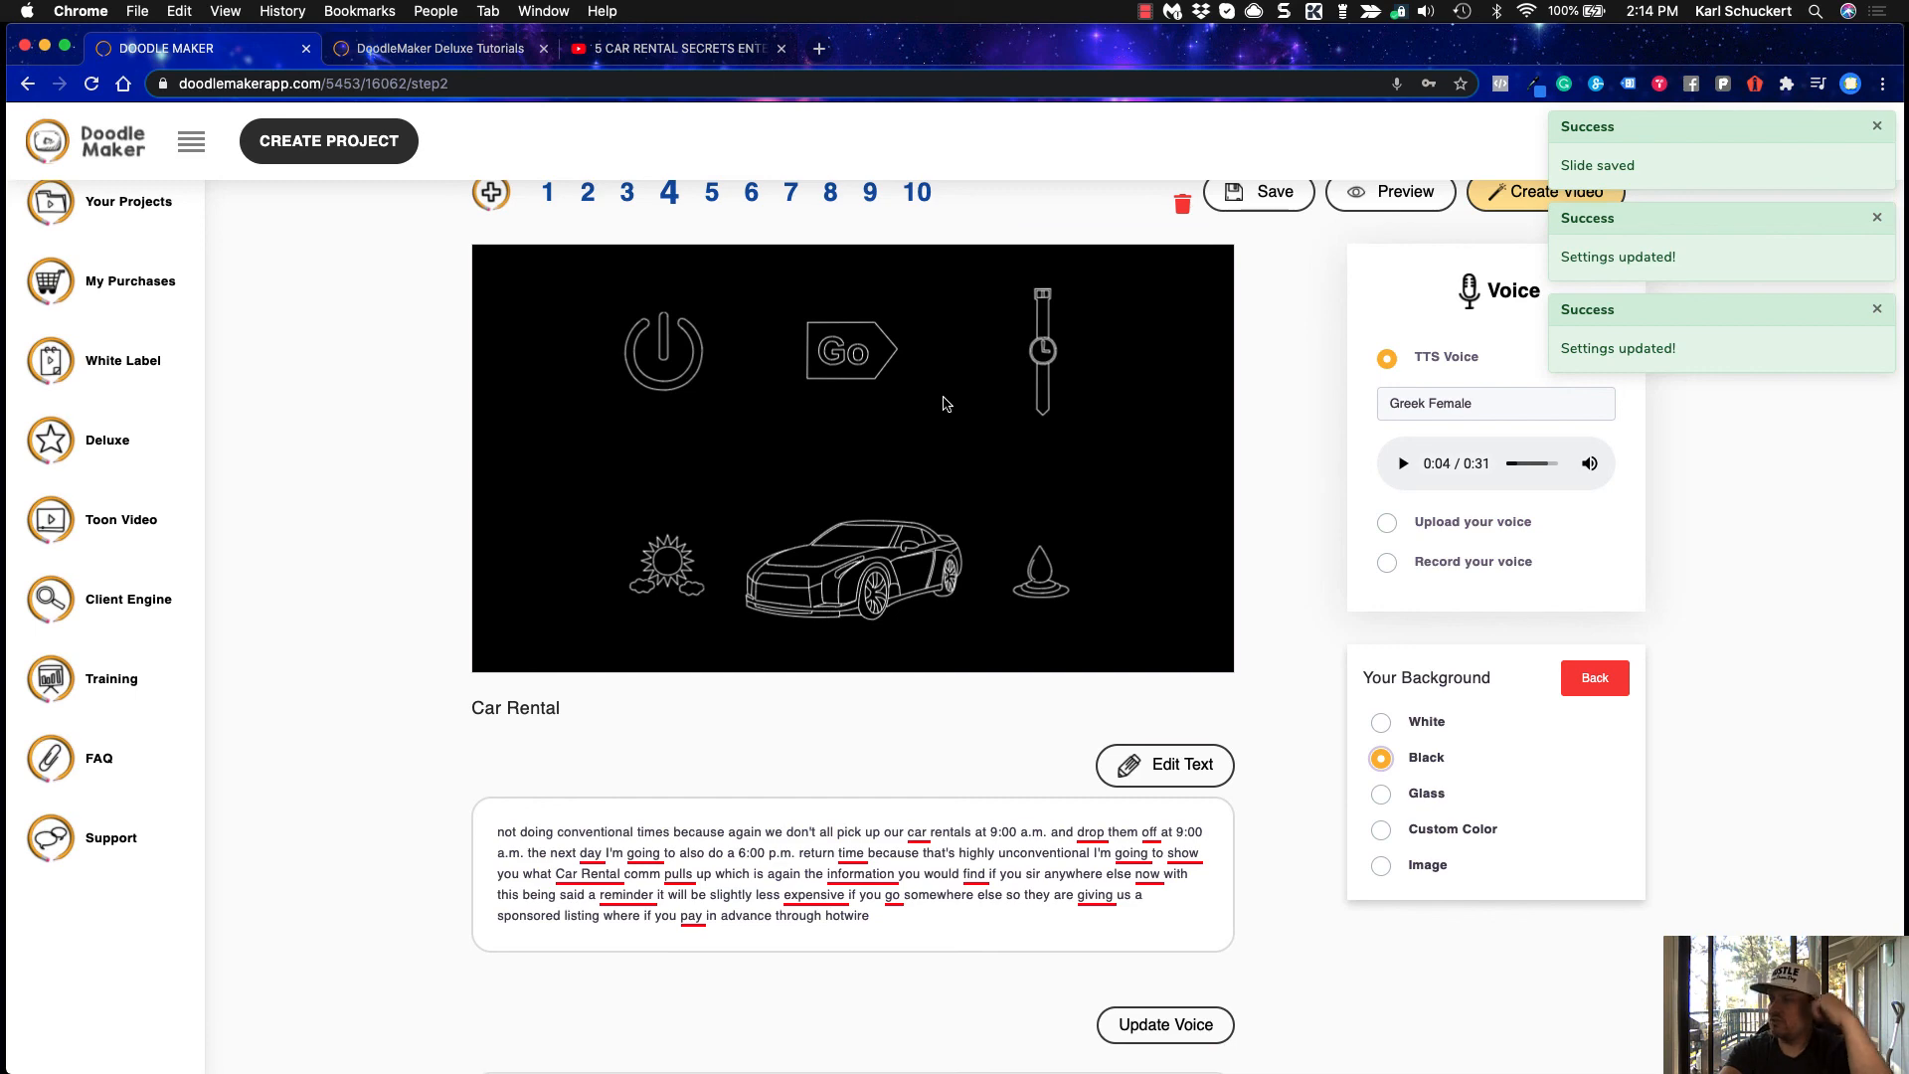
{"action": "left_click", "coordinate": [1588, 680]}
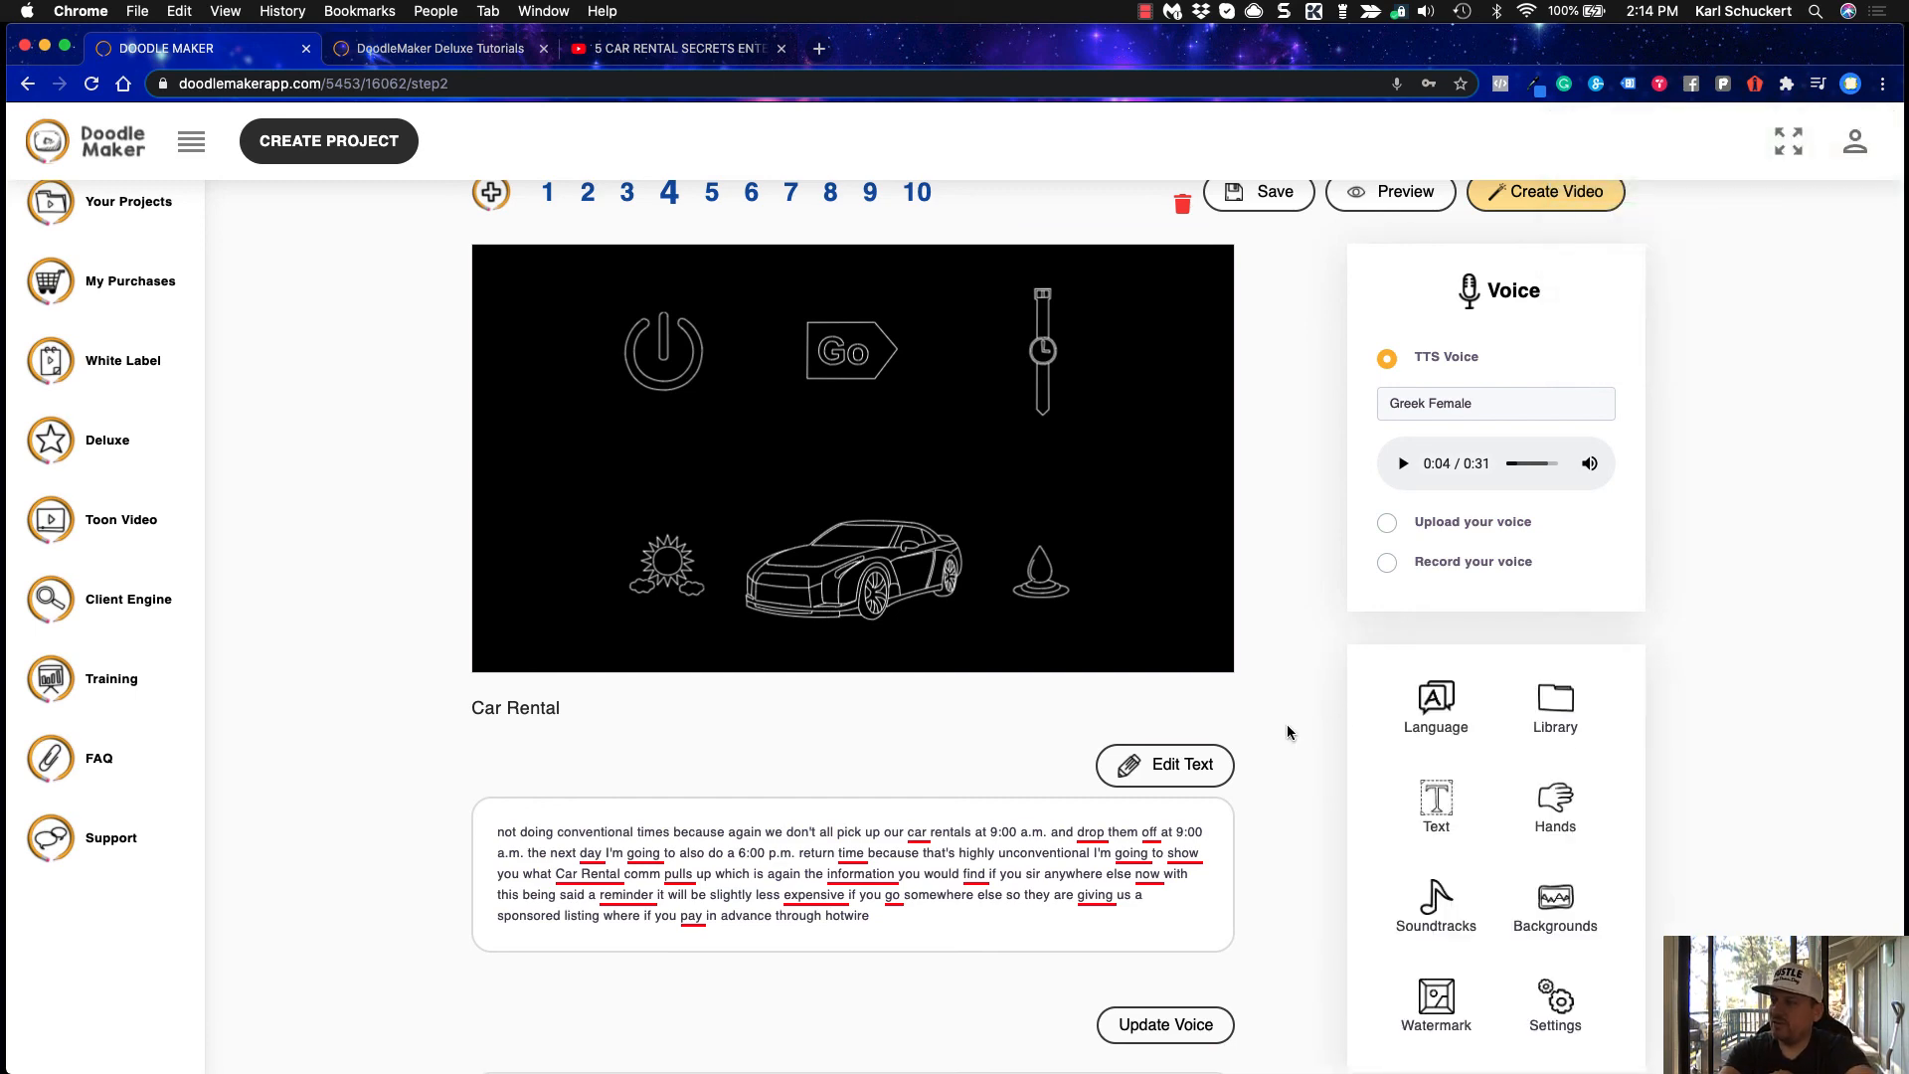
{"action": "scroll", "coordinate": [1282, 724], "scroll_direction": "down", "scroll_amount": 2}
{"action": "scroll", "coordinate": [1283, 724], "scroll_direction": "up", "scroll_amount": 2}
{"action": "scroll", "coordinate": [1283, 724], "scroll_direction": "up", "scroll_amount": 3}
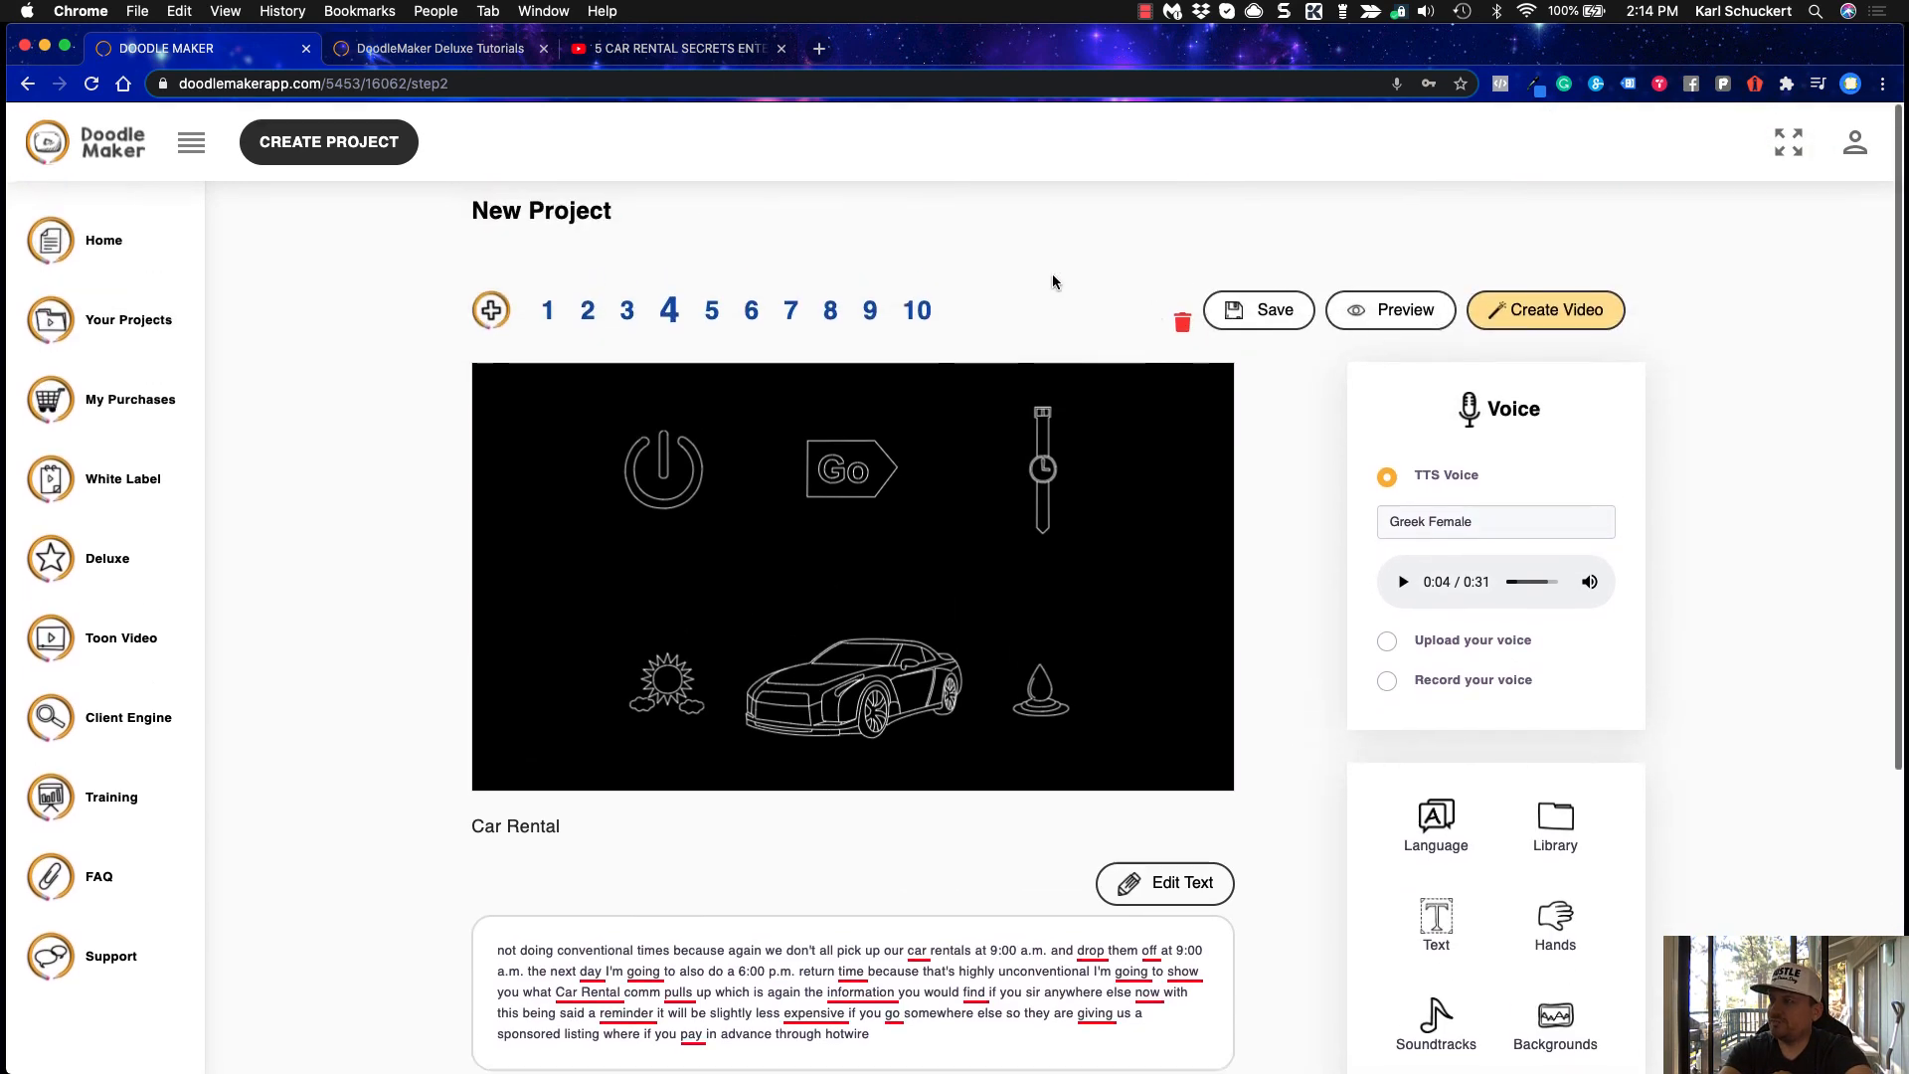
{"action": "left_click", "coordinate": [554, 309]}
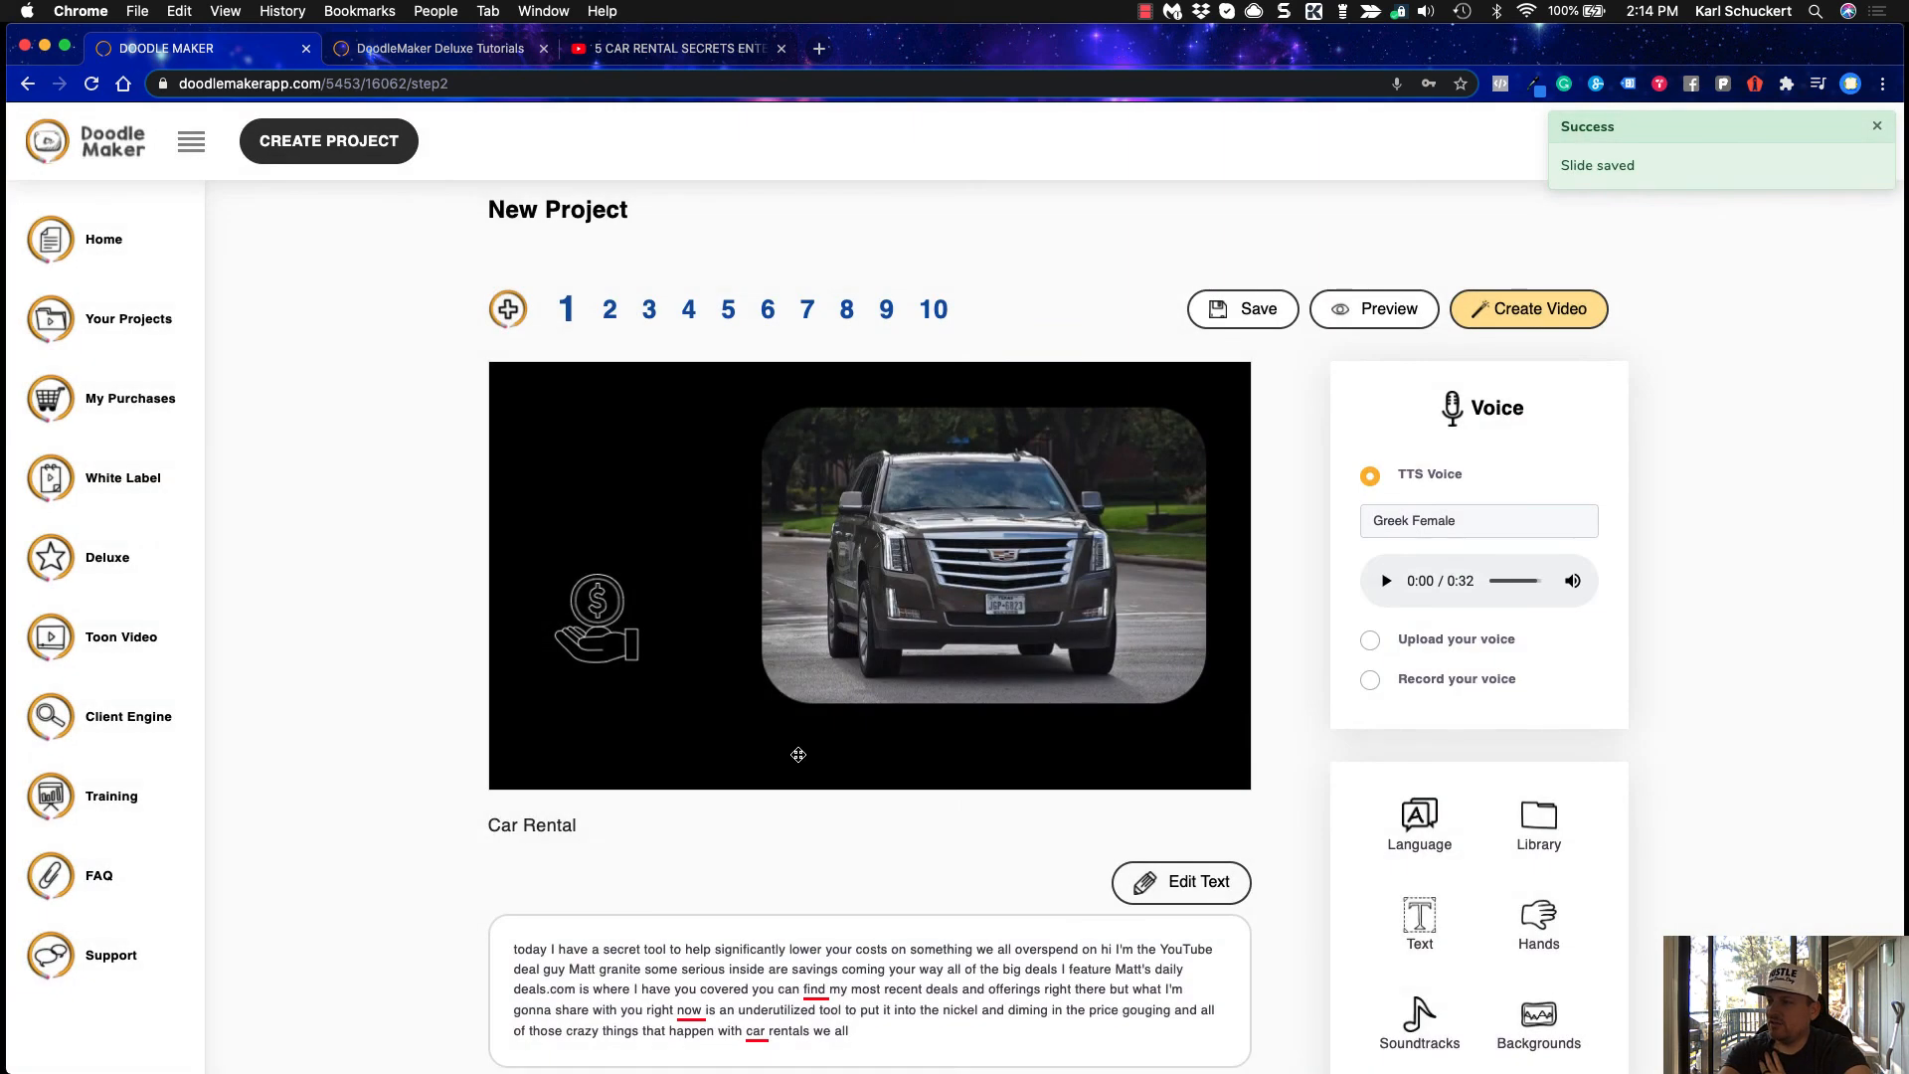
{"action": "left_click", "coordinate": [799, 755]}
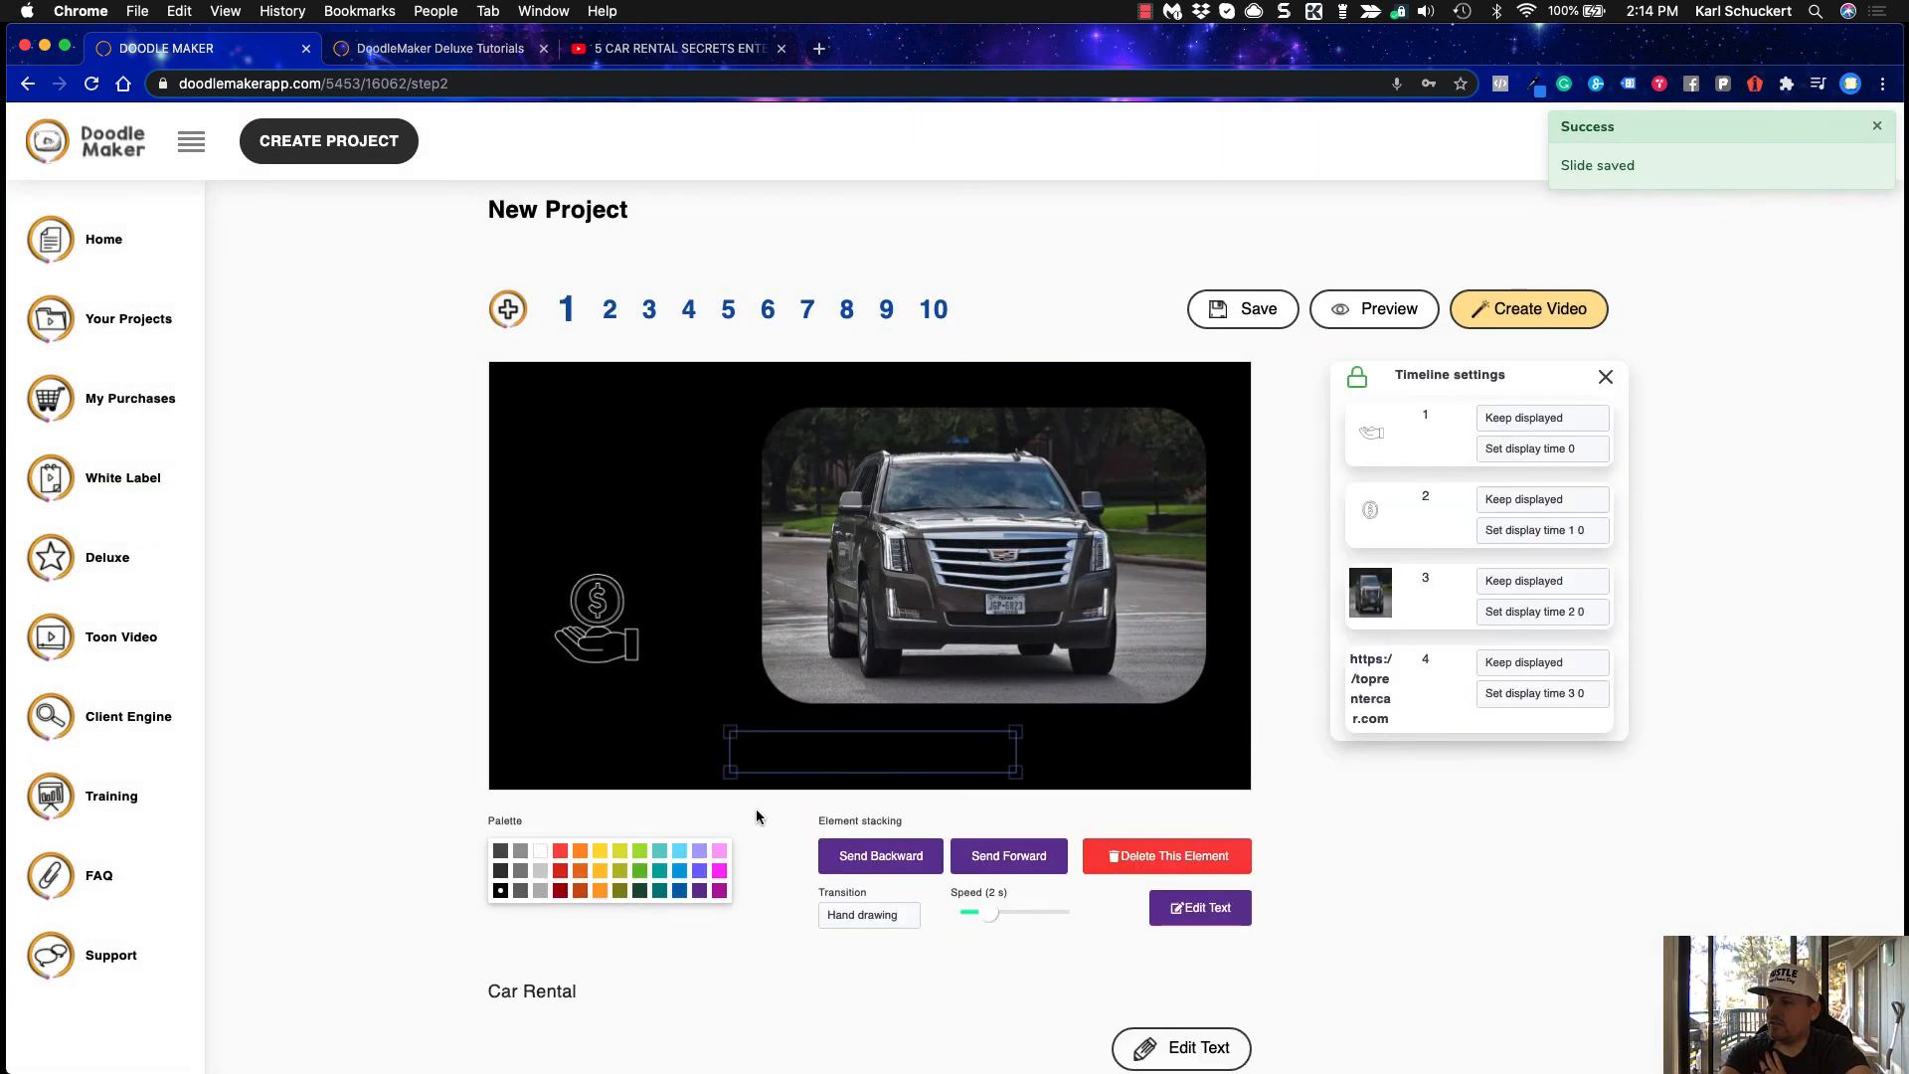
{"action": "left_click", "coordinate": [540, 850]}
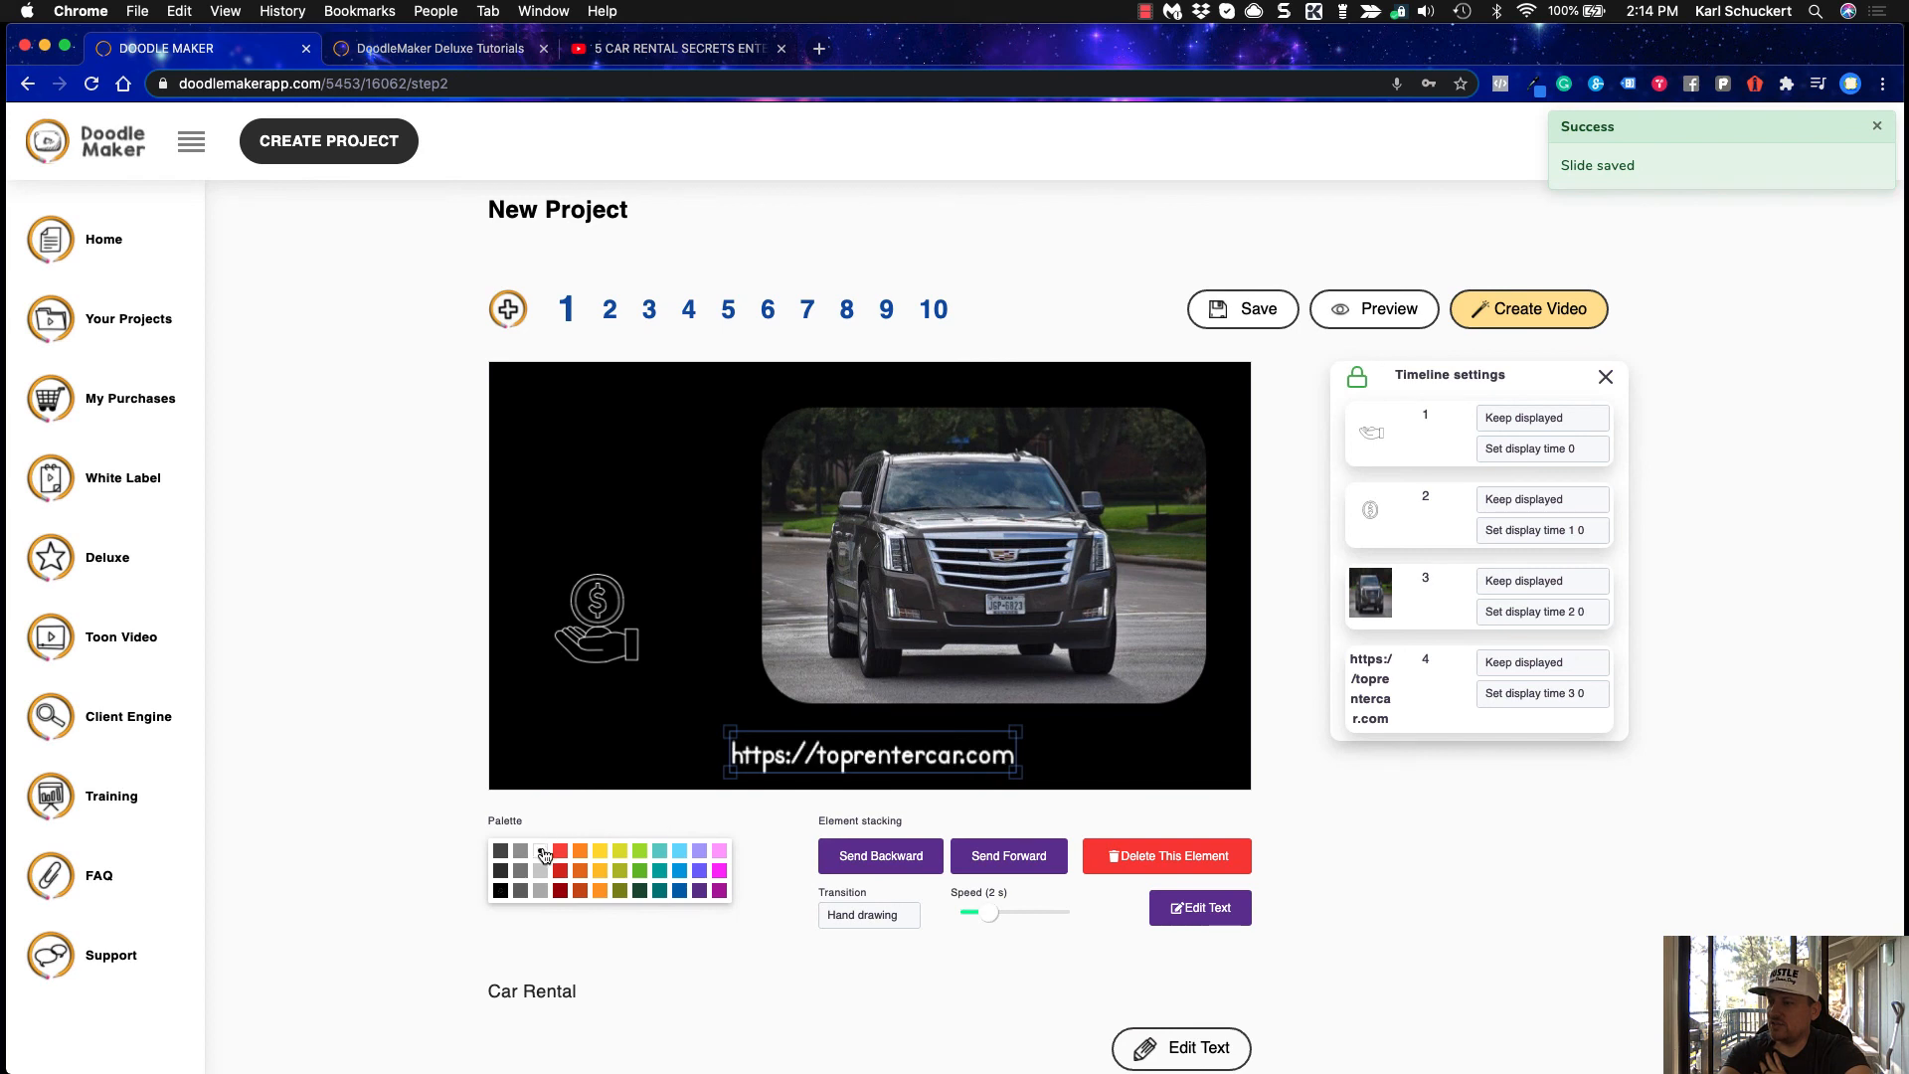
{"action": "left_click", "coordinate": [1248, 768]}
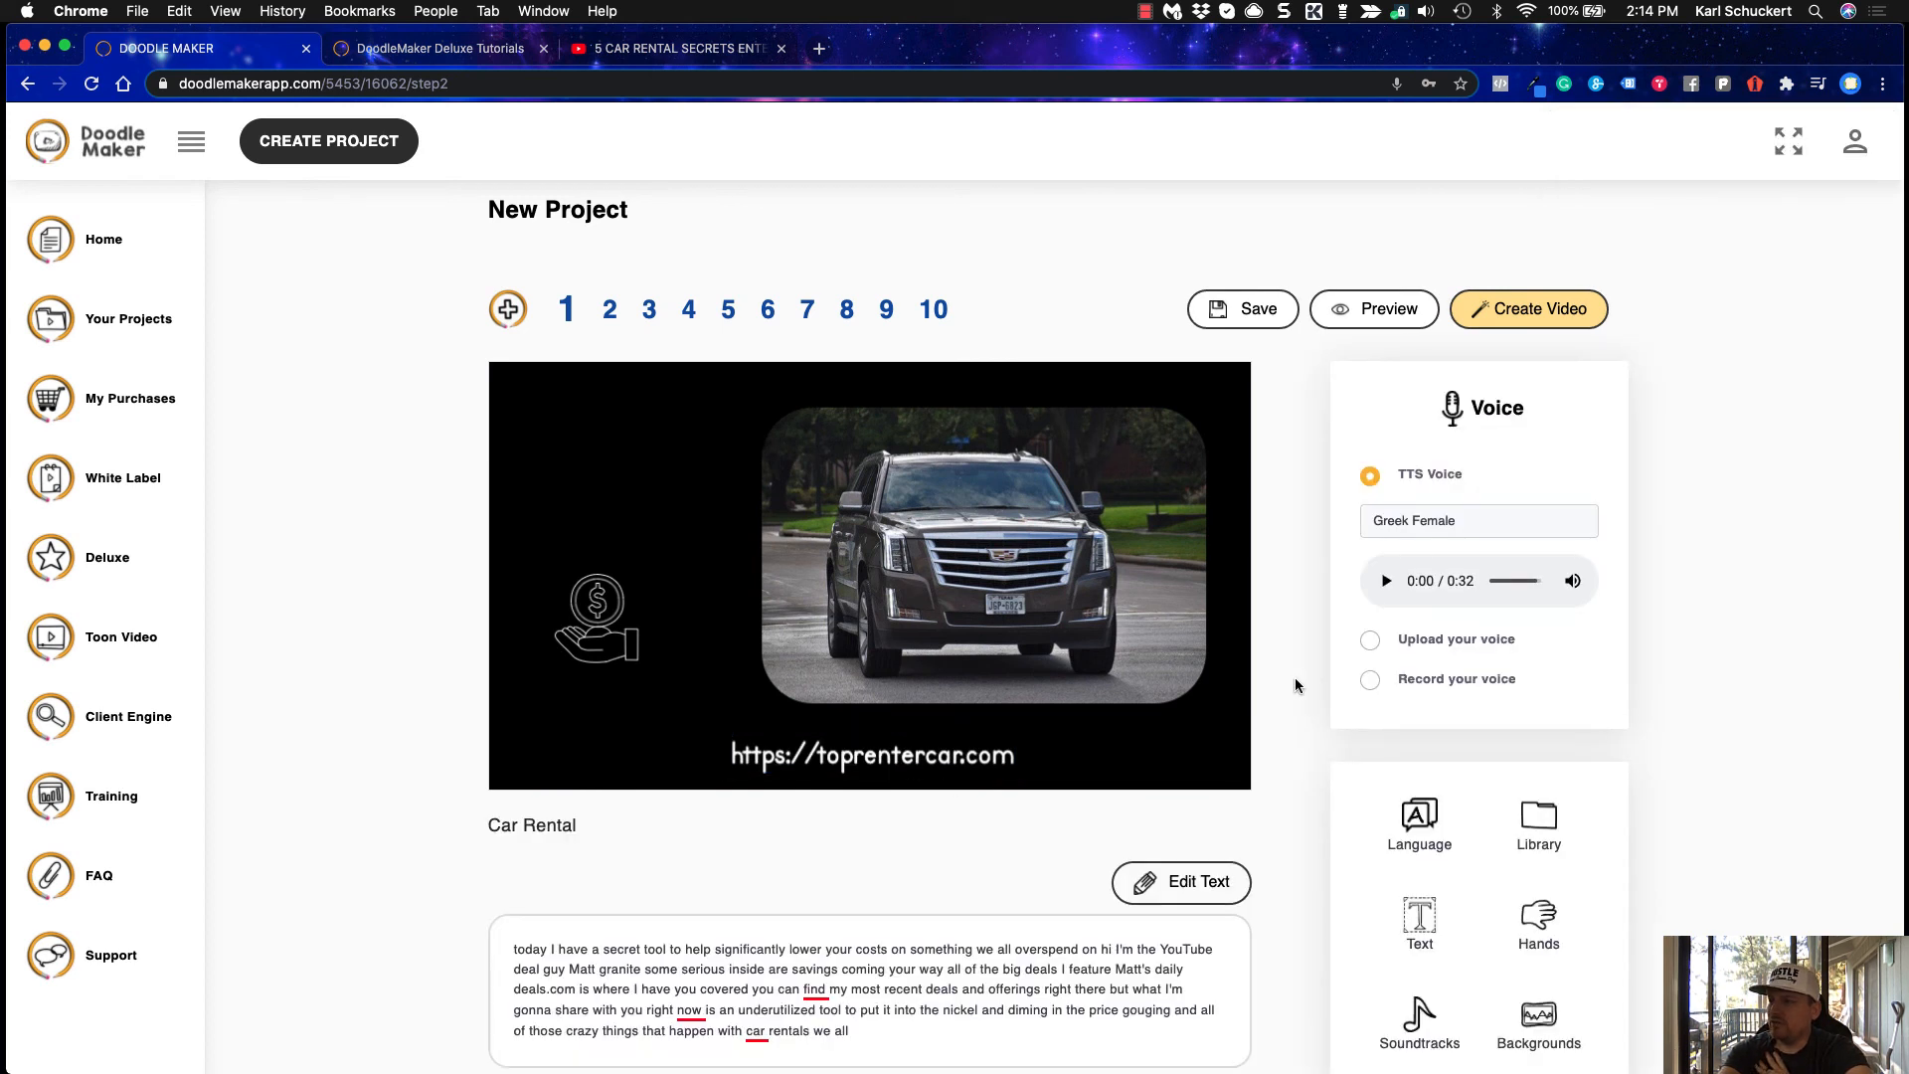
{"action": "scroll", "coordinate": [1313, 652], "scroll_direction": "down", "scroll_amount": 3}
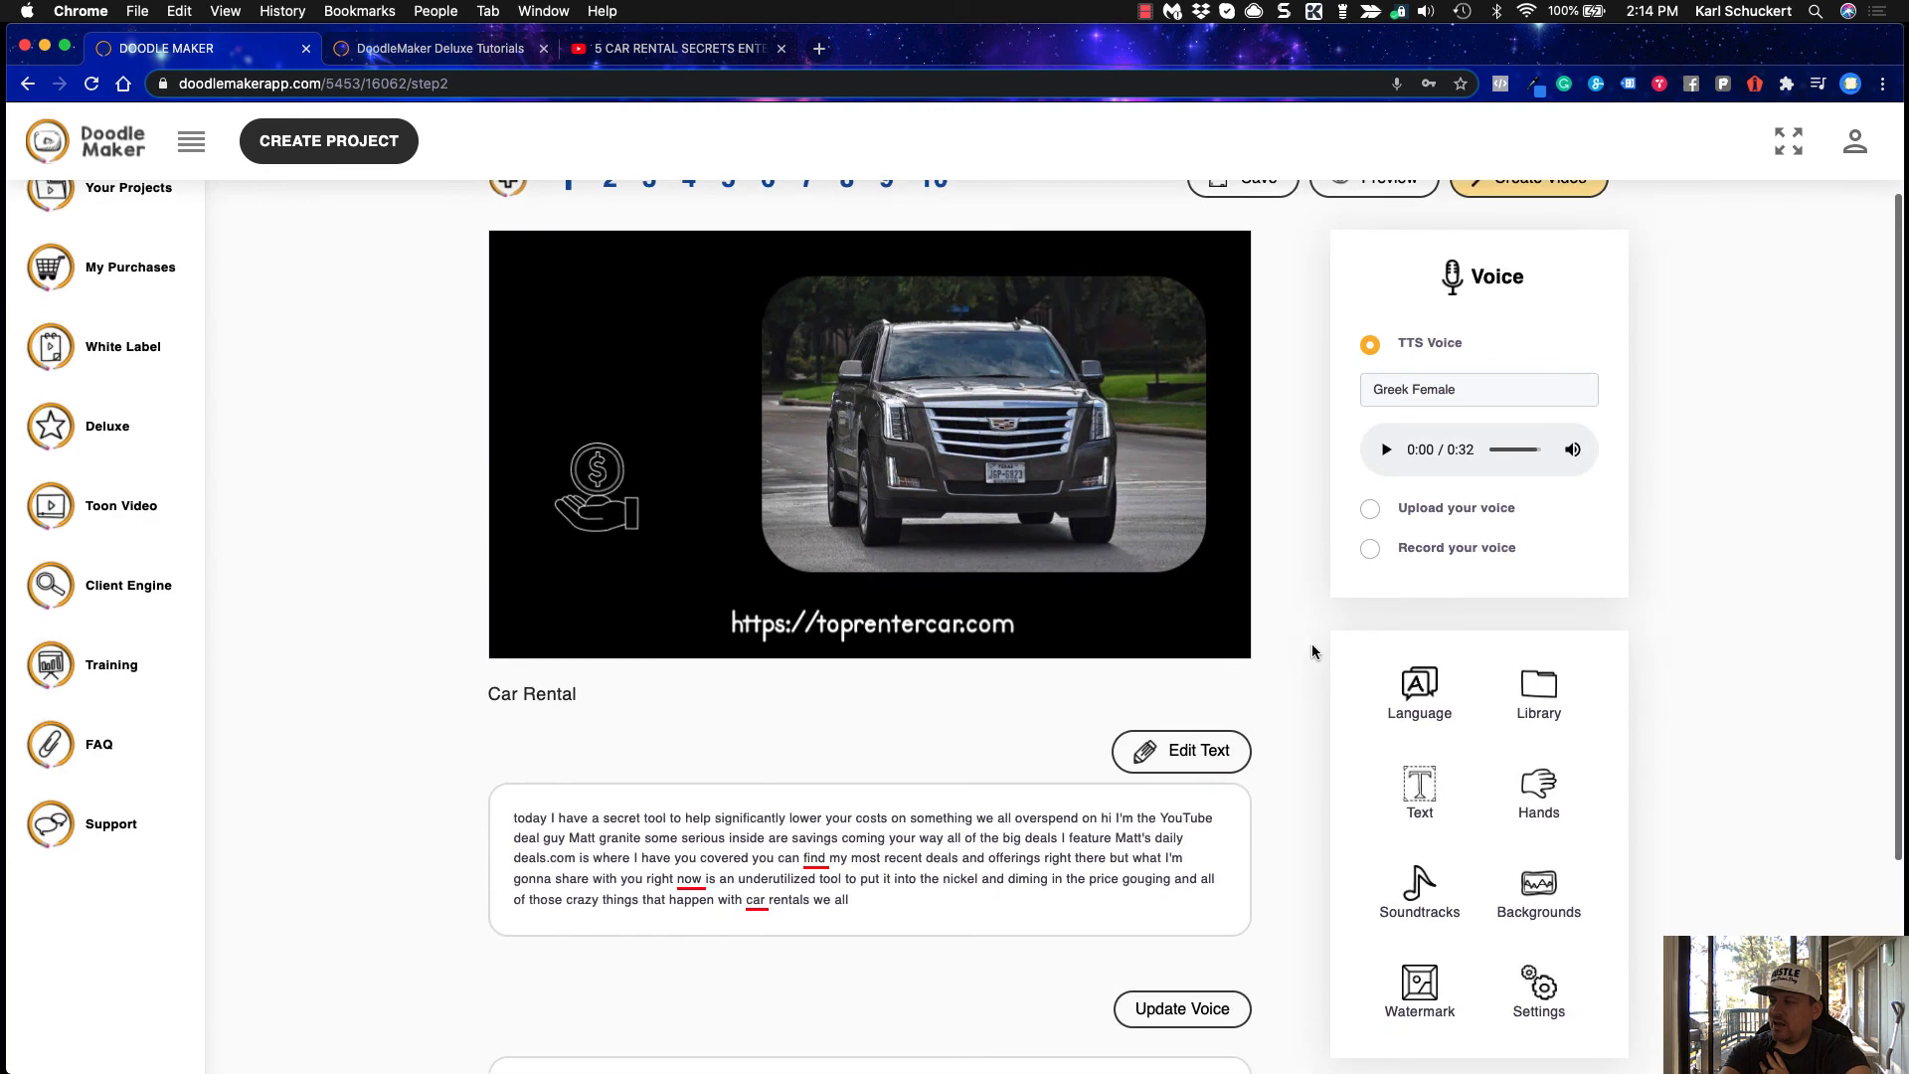
{"action": "scroll", "coordinate": [1313, 652], "scroll_direction": "down", "scroll_amount": 7}
{"action": "scroll", "coordinate": [1313, 651], "scroll_direction": "up", "scroll_amount": 4}
{"action": "scroll", "coordinate": [1313, 651], "scroll_direction": "up", "scroll_amount": 5}
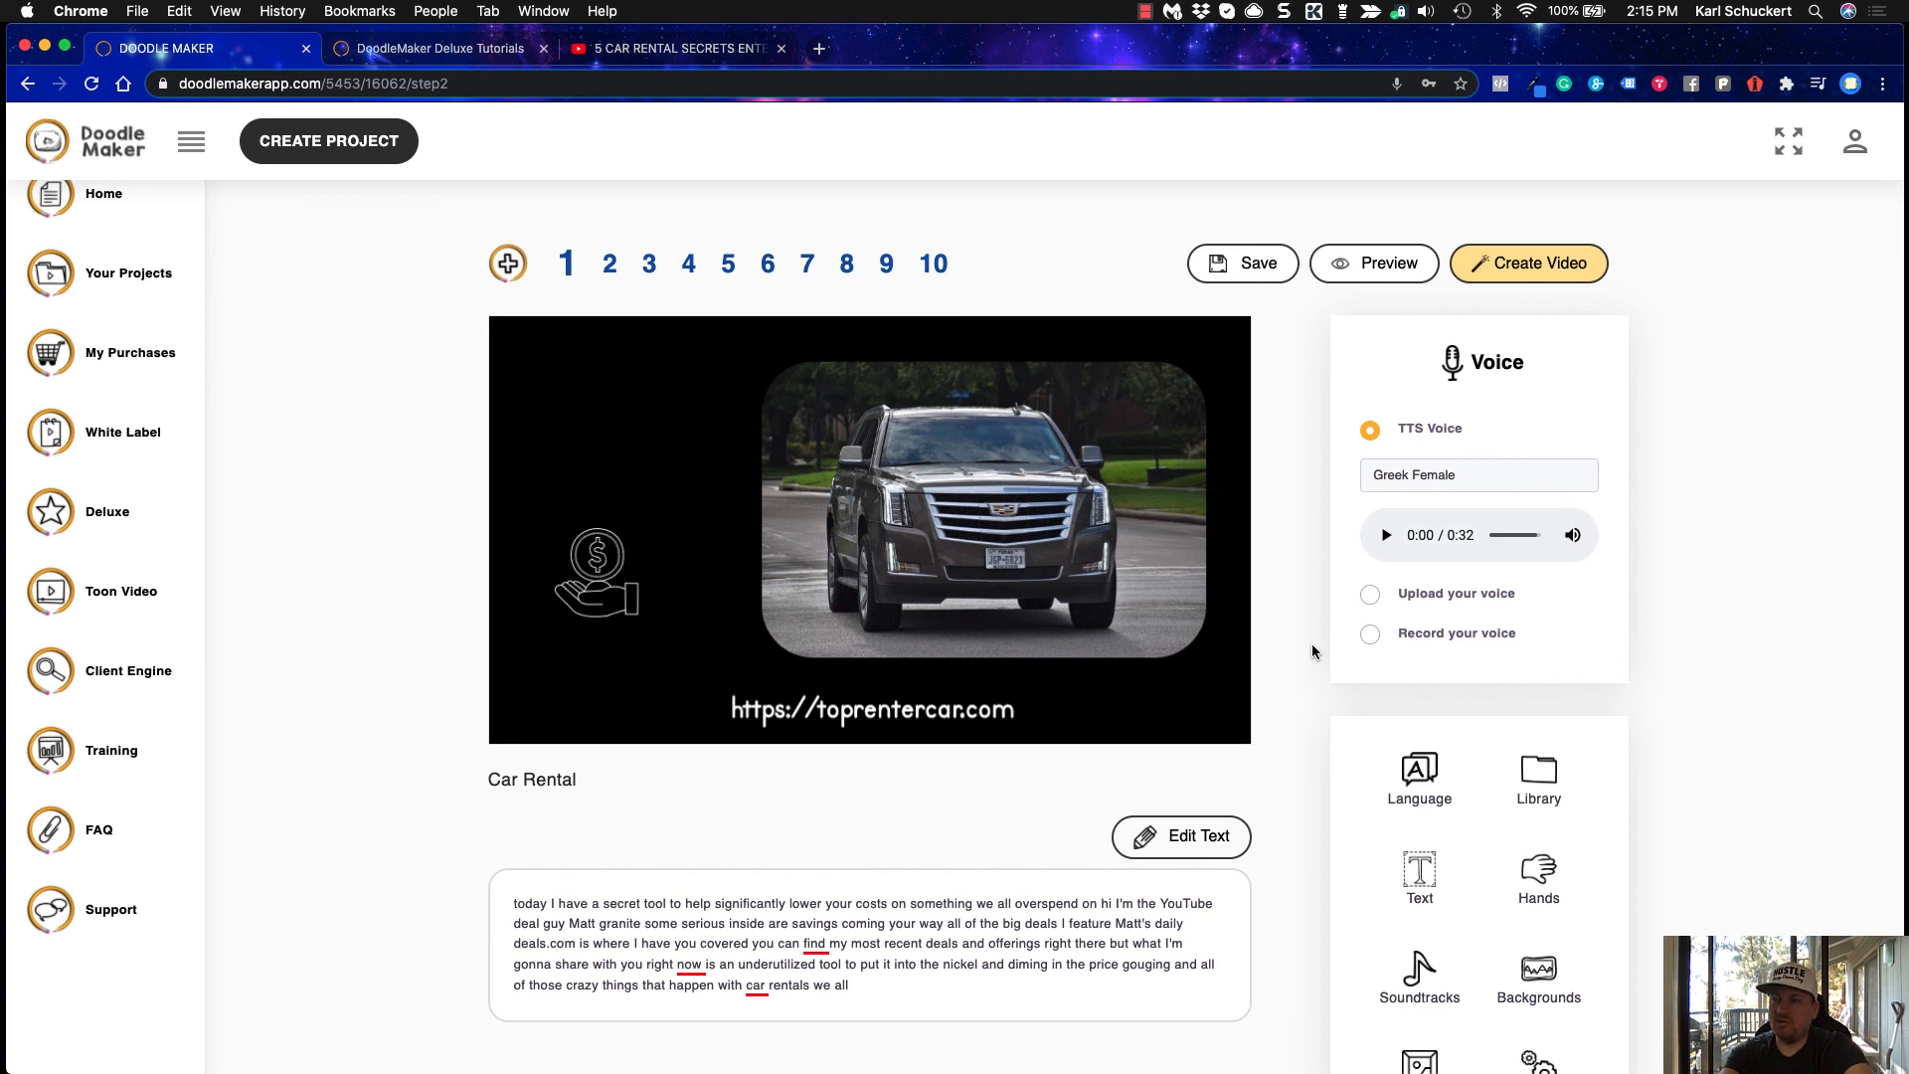
{"action": "scroll", "coordinate": [1313, 651], "scroll_direction": "up", "scroll_amount": 2}
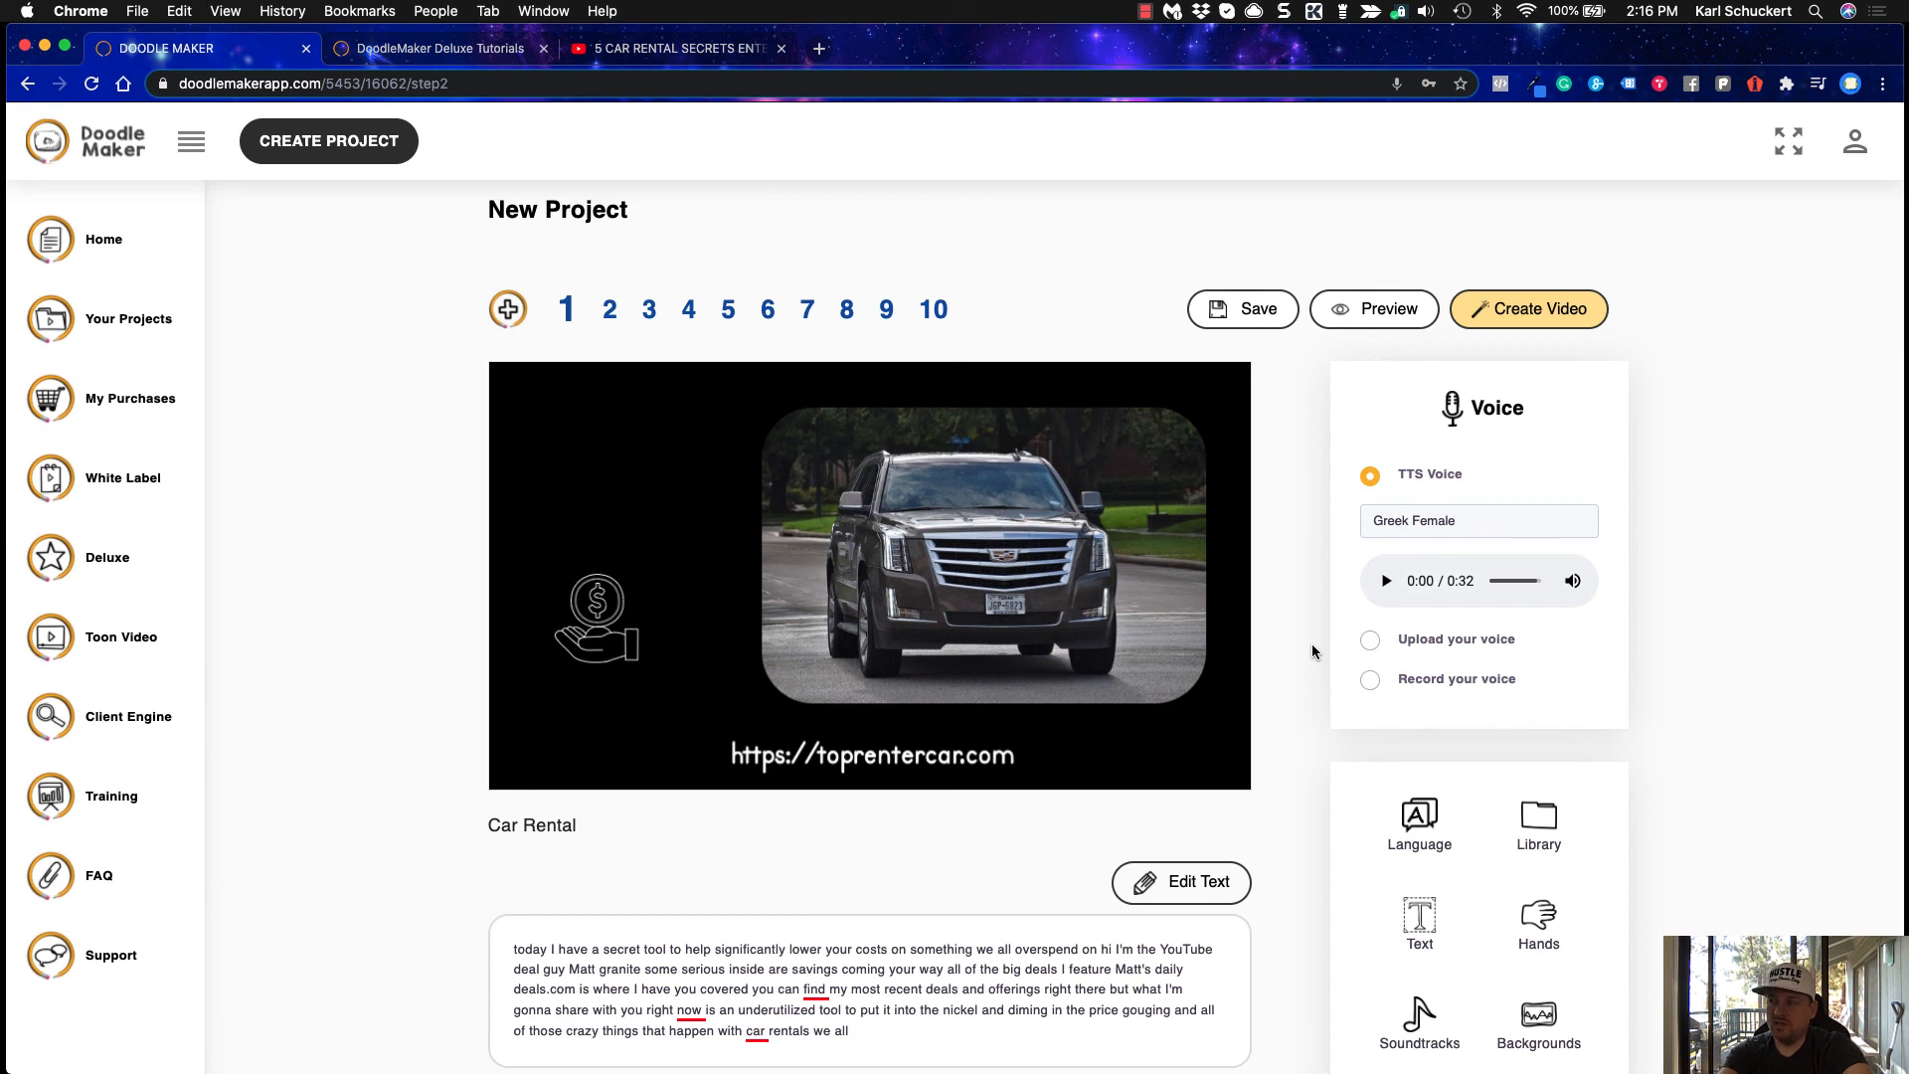
{"action": "scroll", "coordinate": [1312, 652], "scroll_direction": "down", "scroll_amount": 2}
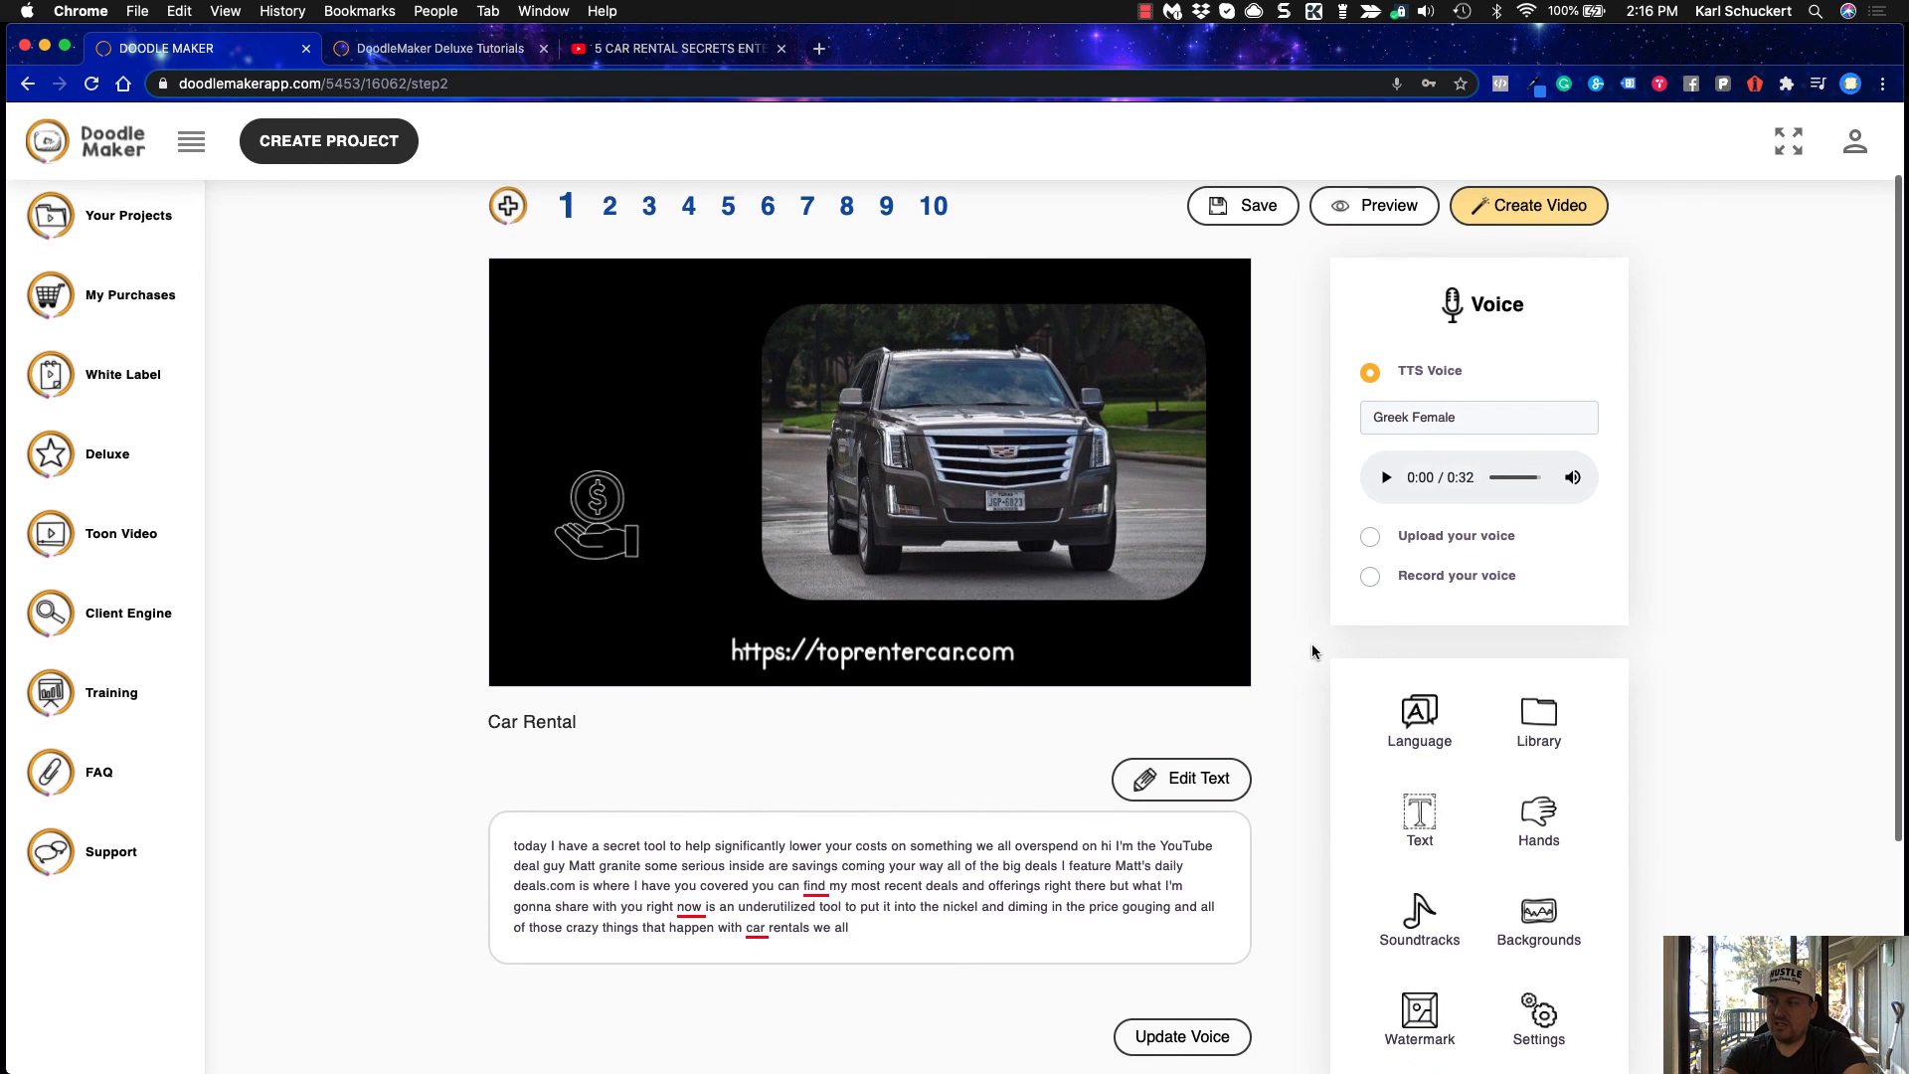